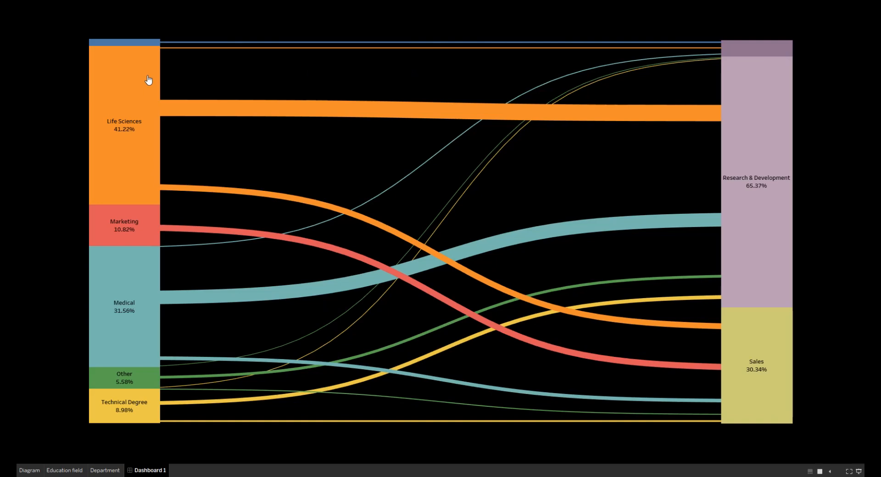
# Examine the finished Sankey dashboard by highlighting the Life Sciences flows and inspecting the department blocks and connecting curves
pyautogui.click(115, 86)
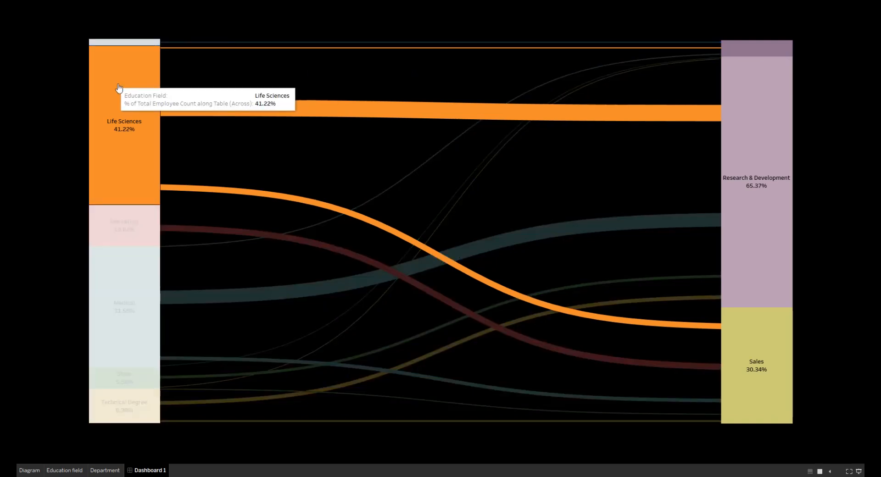
pyautogui.click(763, 96)
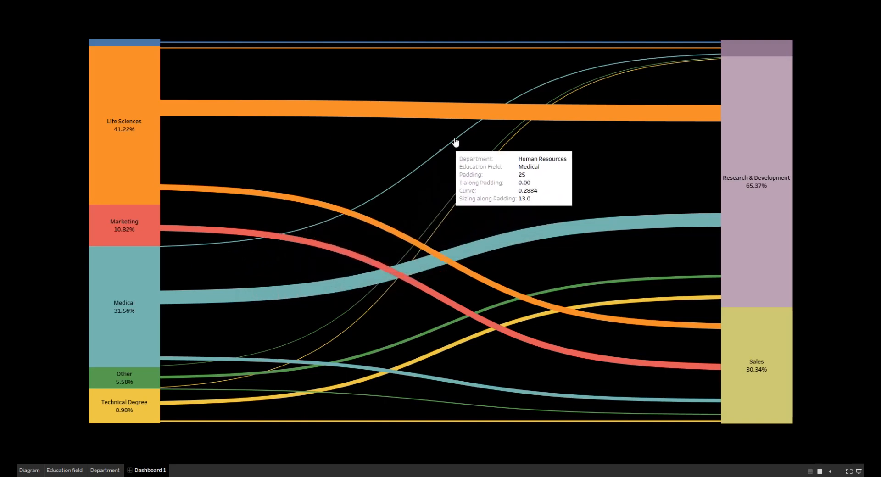
pyautogui.moveTo(714, 59)
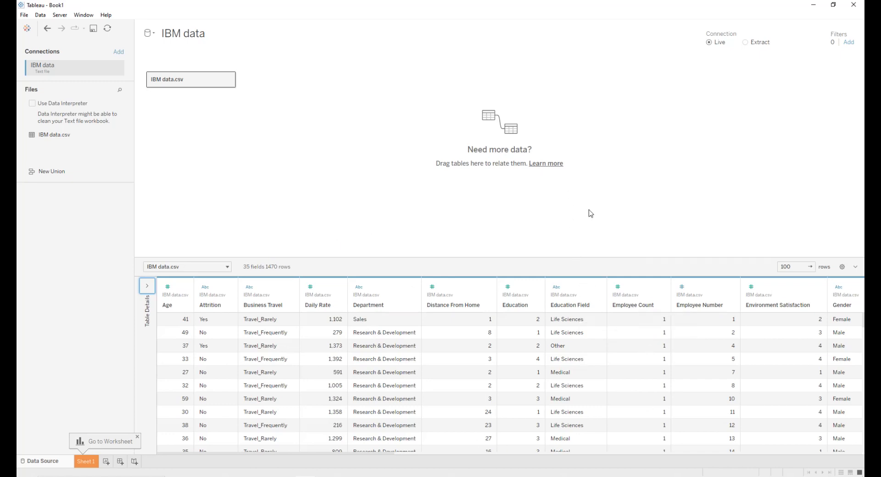
# Build a table on Sheet 1 showing Employee Count by Education Field and Department, sorted in descending order
pyautogui.click(85, 462)
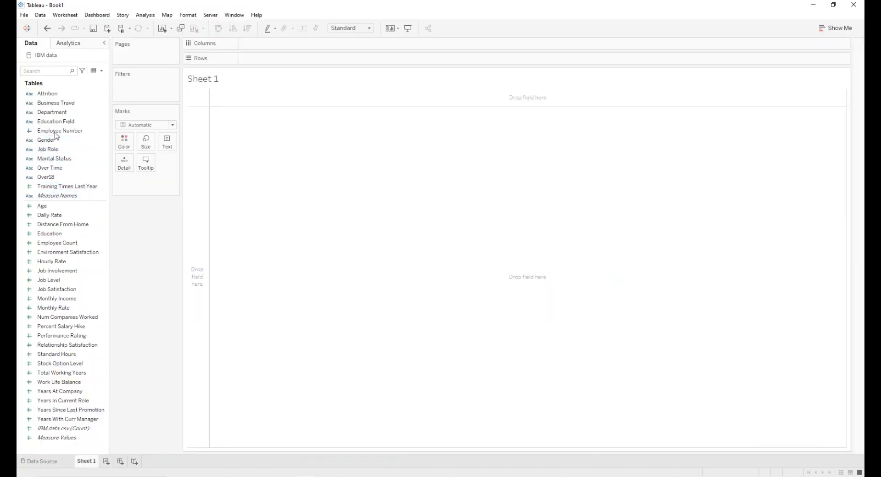
pyautogui.moveTo(54, 127); pyautogui.dragTo(257, 60)
pyautogui.moveTo(53, 112); pyautogui.dragTo(342, 64)
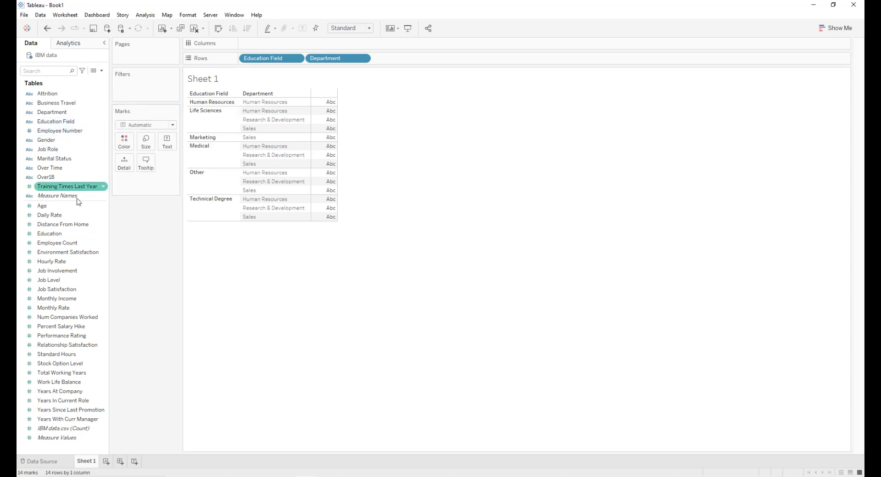
pyautogui.moveTo(69, 243); pyautogui.dragTo(165, 143)
pyautogui.click(249, 28)
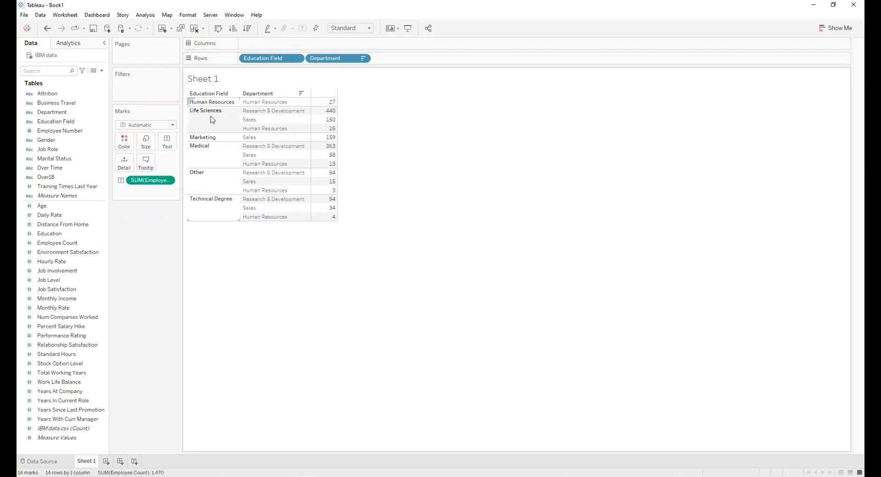
pyautogui.click(249, 96)
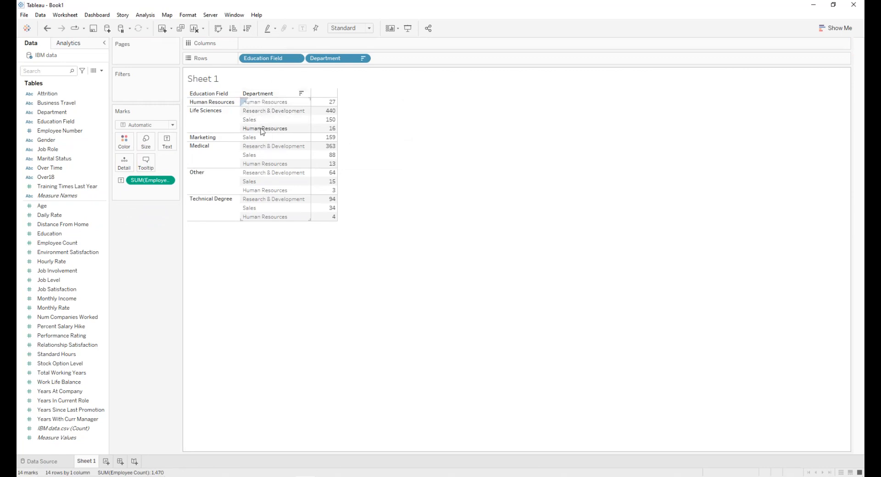
pyautogui.moveTo(333, 120)
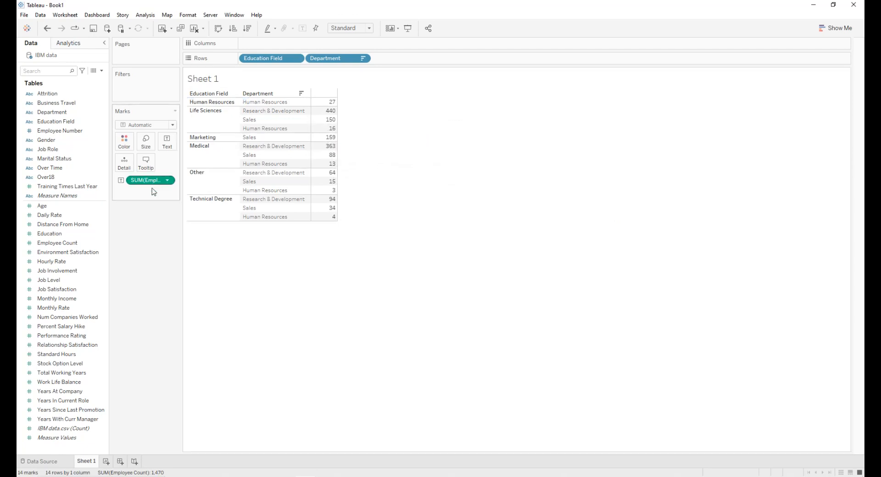
# Clear Sheet 1 by removing Employee Count, Education Field and Department from the view
pyautogui.moveTo(152, 180); pyautogui.dragTo(275, 137)
pyautogui.moveTo(283, 60); pyautogui.dragTo(170, 232)
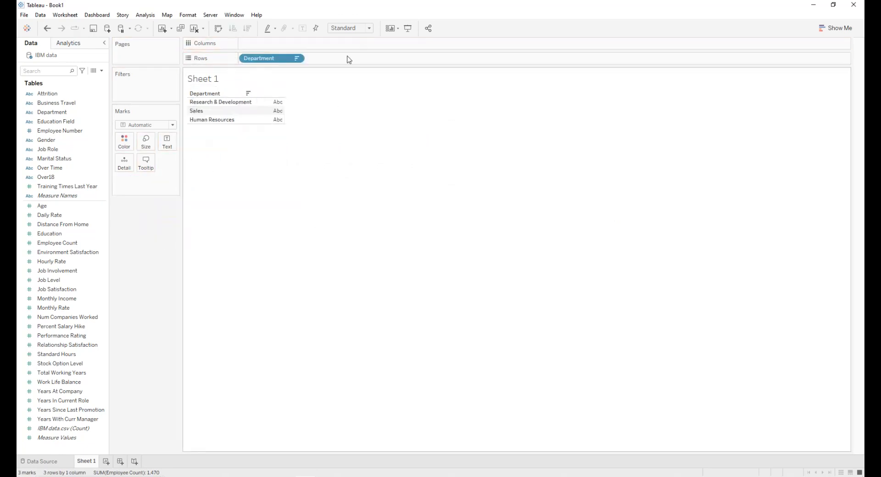
pyautogui.moveTo(297, 58); pyautogui.dragTo(169, 231)
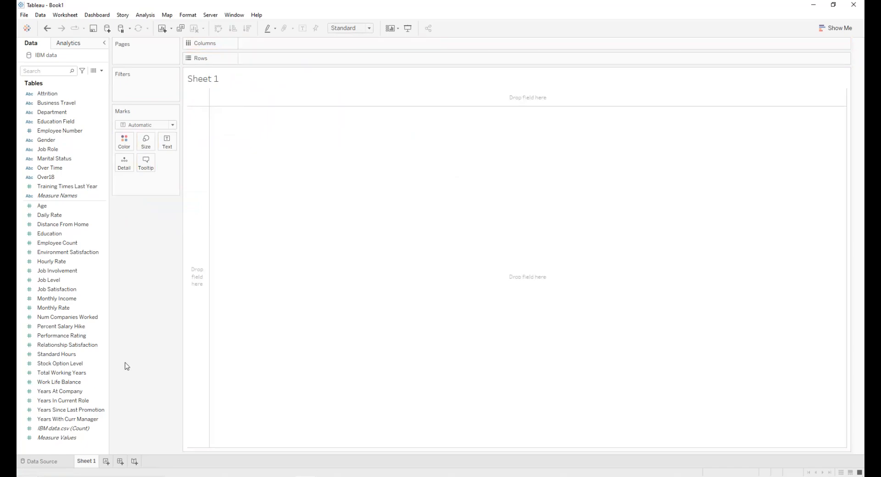
# Convert IBM data.csv in the data source to a union with a second copy of itself and check the Table Name column
pyautogui.click(55, 461)
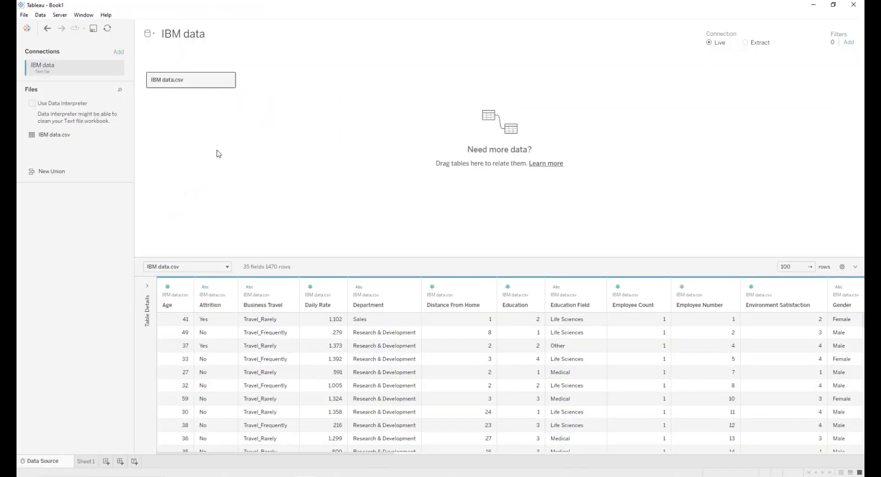
pyautogui.click(229, 81)
pyautogui.click(253, 156)
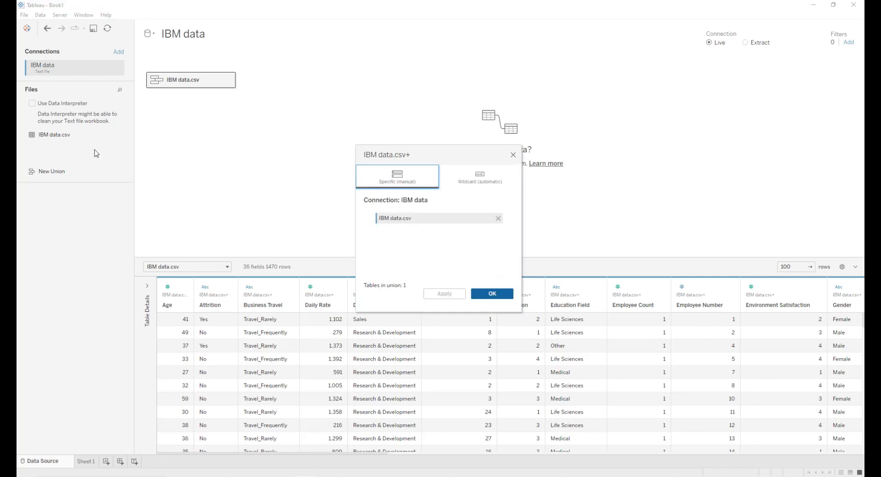
pyautogui.moveTo(67, 135); pyautogui.dragTo(403, 242)
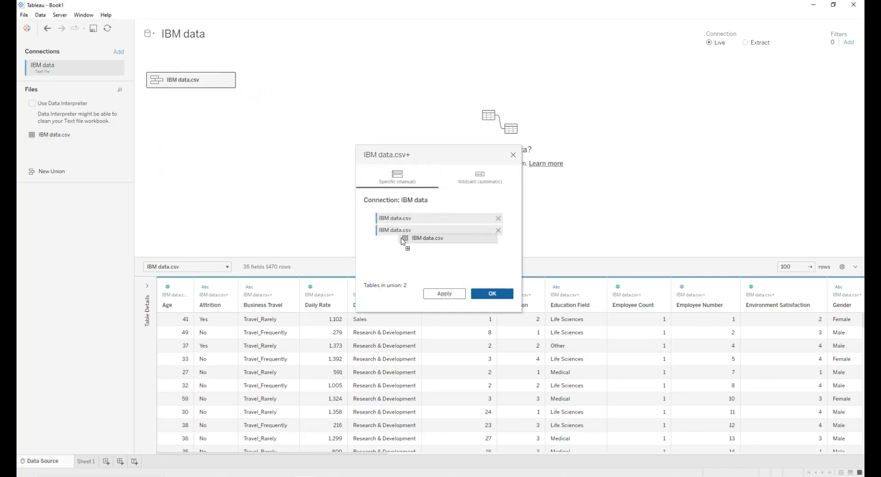
pyautogui.click(444, 294)
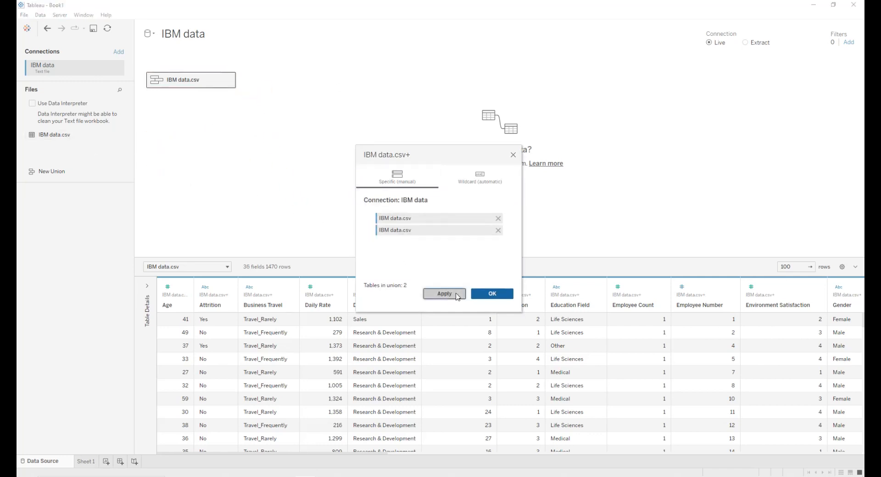
pyautogui.click(488, 295)
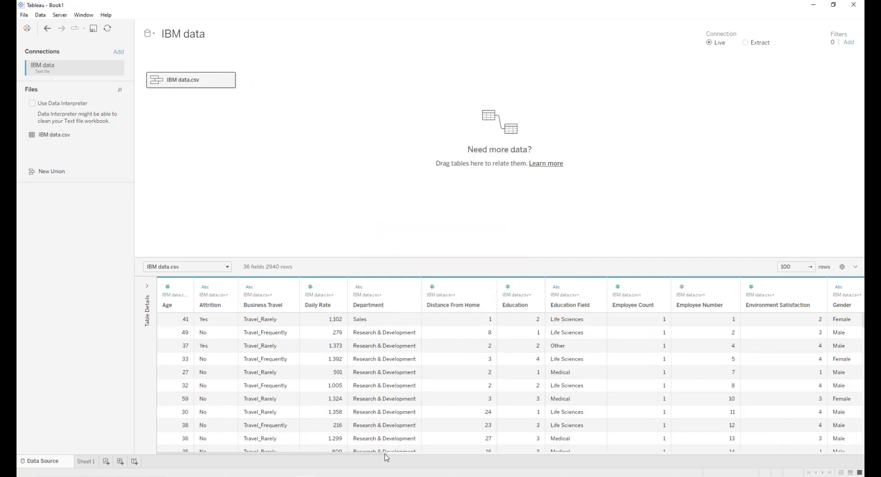
pyautogui.moveTo(386, 454); pyautogui.dragTo(862, 455)
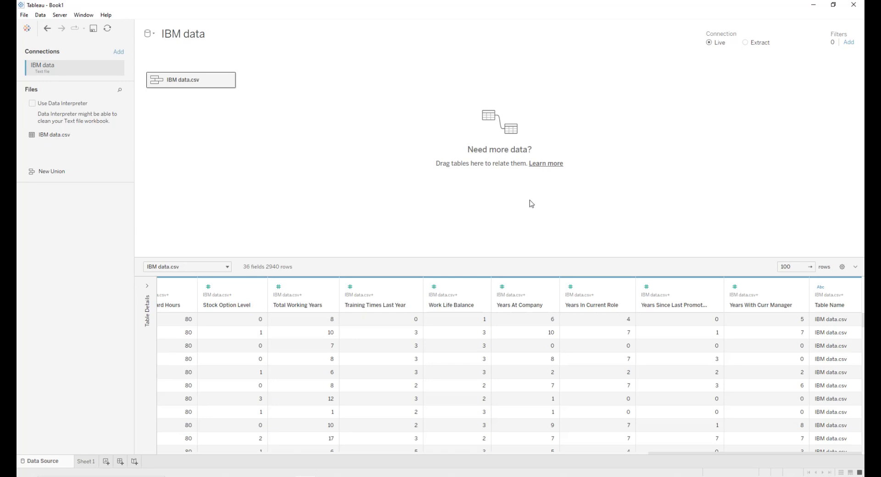
# Start a new calculated field on Sheet 1 and name it "To pad"
pyautogui.click(88, 462)
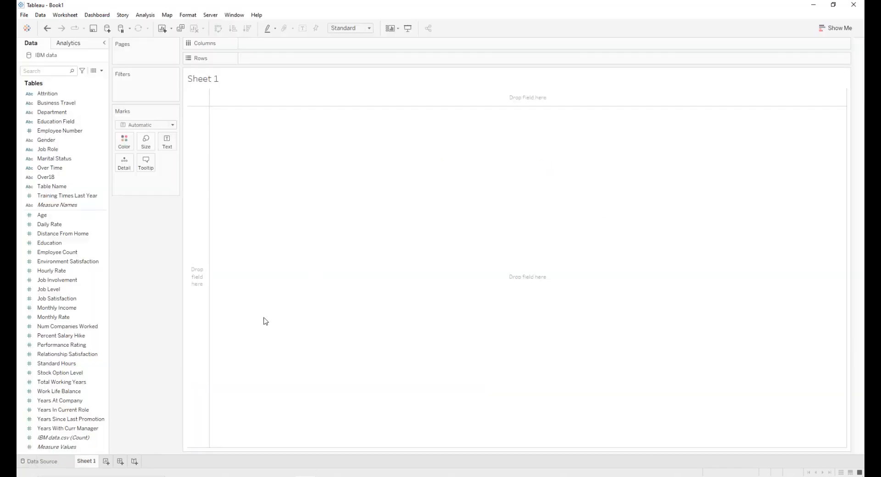
pyautogui.click(101, 71)
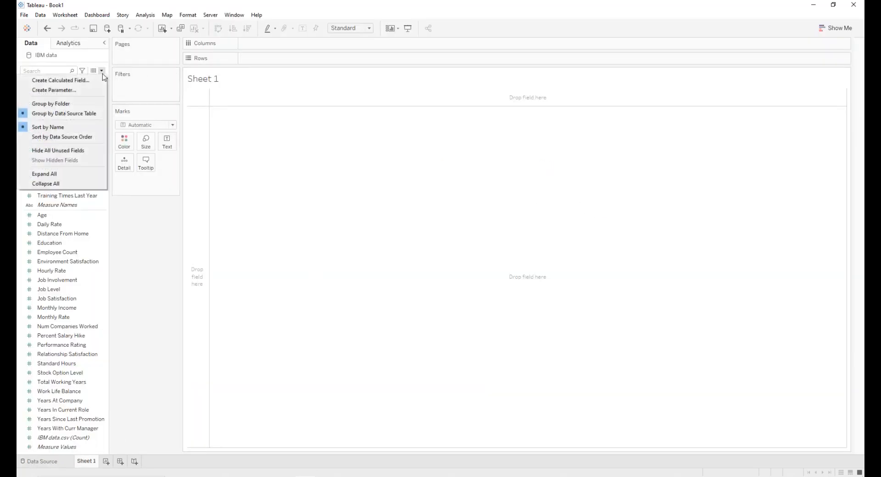
pyautogui.click(96, 81)
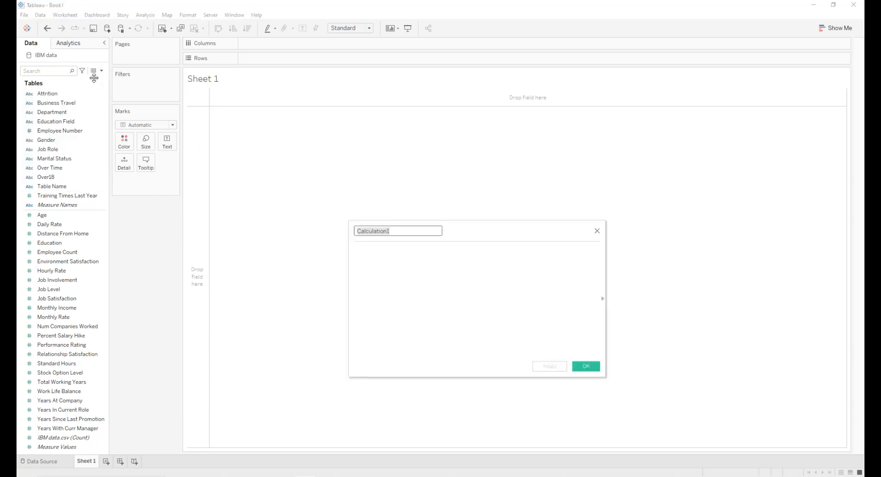
pyautogui.write('To pad')
pyautogui.press('Tab')
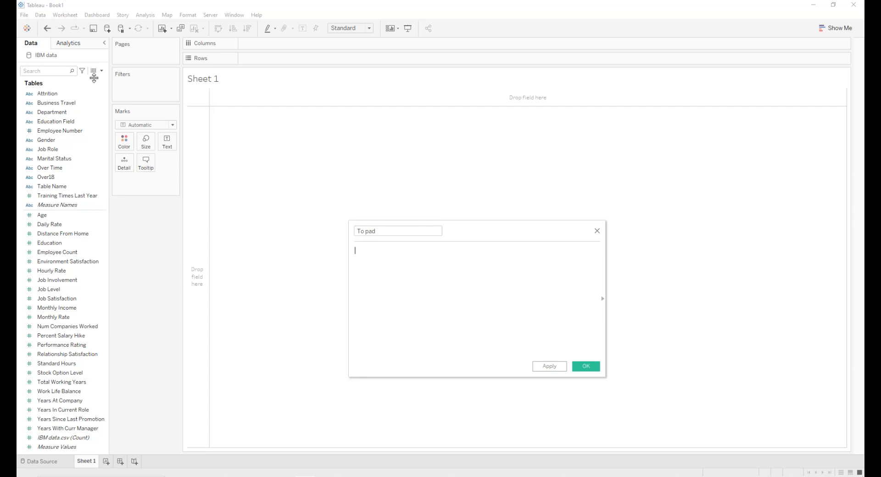
# Define To pad as IF [Table Name] = 'IBM data.csv' THEN 1 ELSE 49 END and save the calculation
pyautogui.write('IF ta')
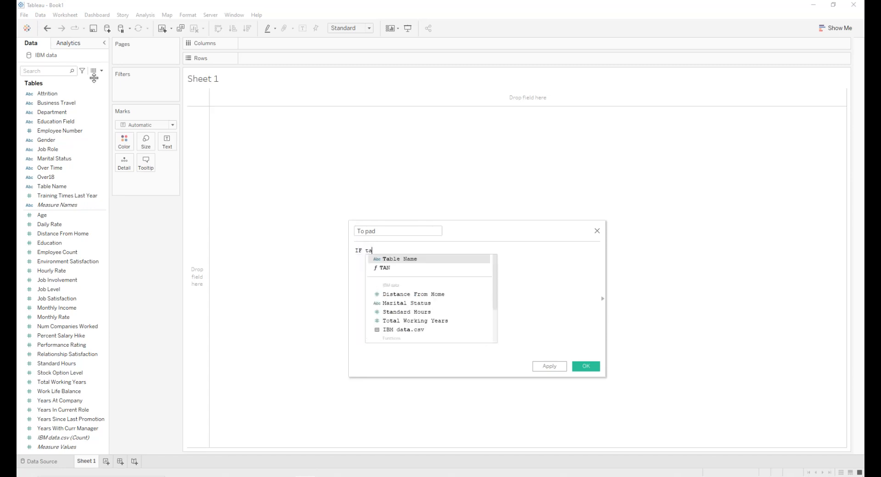
pyautogui.press('Return')
pyautogui.write("= 'IBM daa")
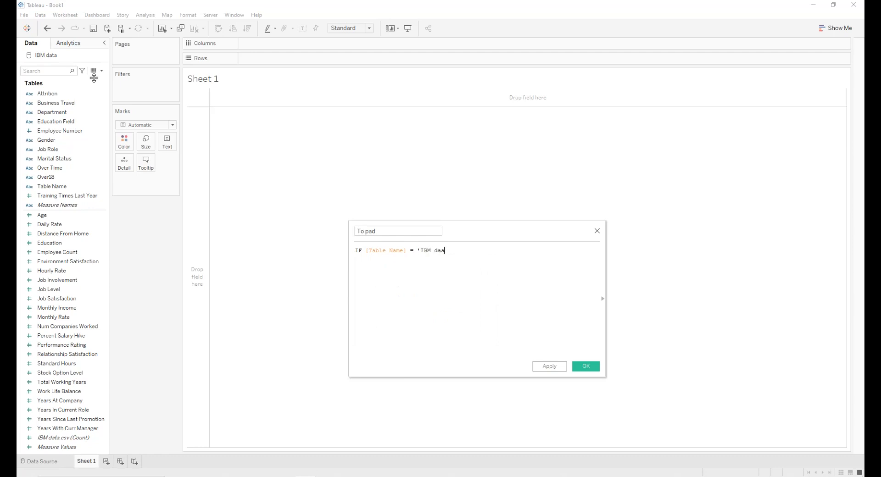
pyautogui.press('BackSpace')
pyautogui.write('ta')
pyautogui.write(".csv' ")
pyautogui.write('THEN')
pyautogui.write(' 1 ')
pyautogui.write('EL')
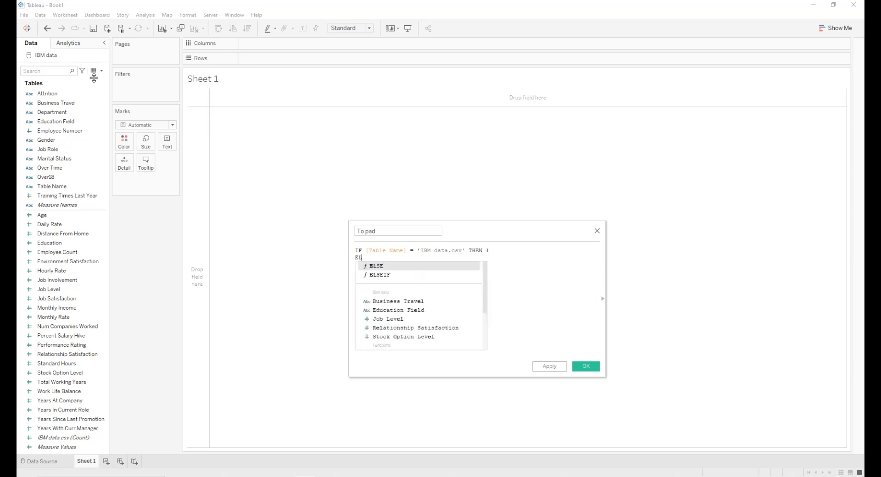
pyautogui.write('SE 49 END')
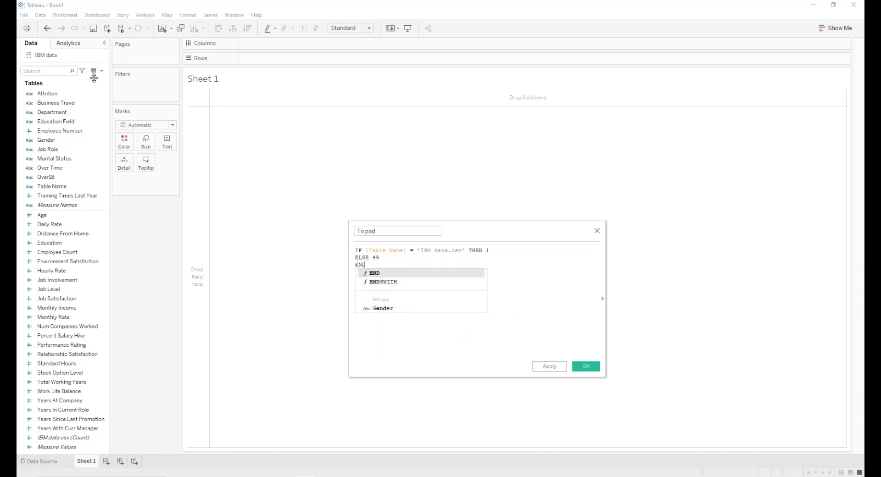
pyautogui.press('Escape')
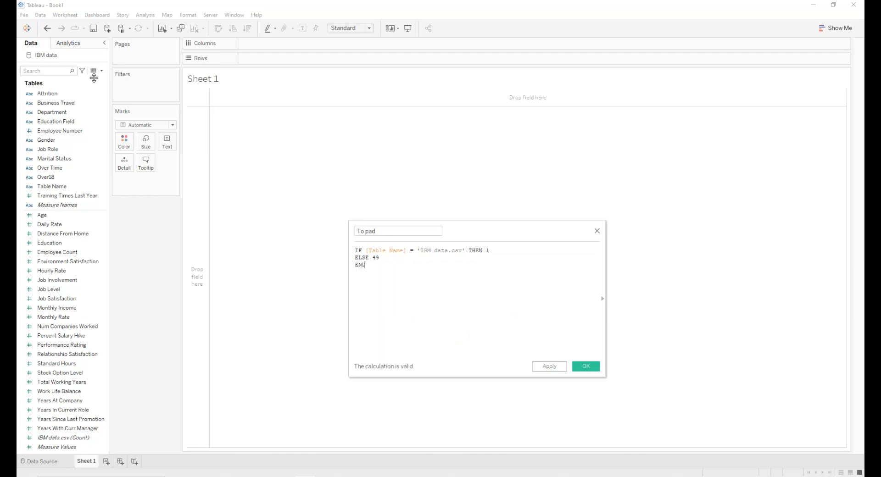
pyautogui.click(553, 370)
pyautogui.click(588, 367)
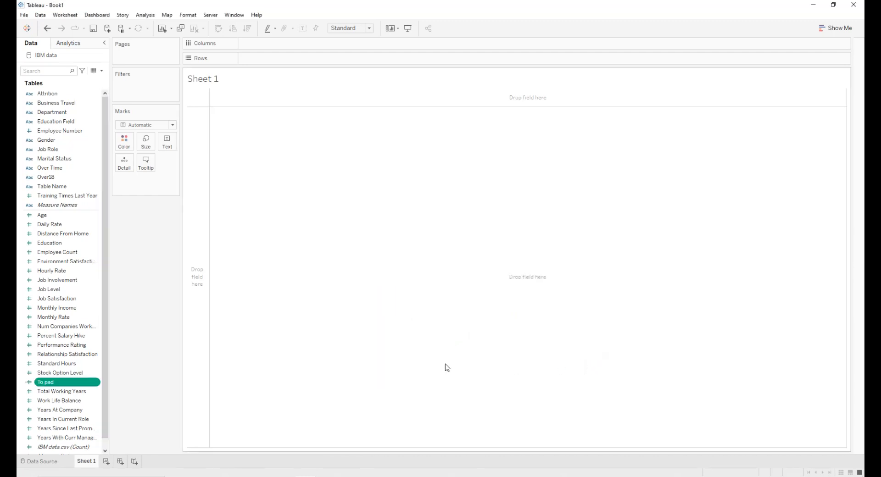
# Convert the To pad field to a dimension, and preview its values as rows before removing it from the view
pyautogui.click(99, 382)
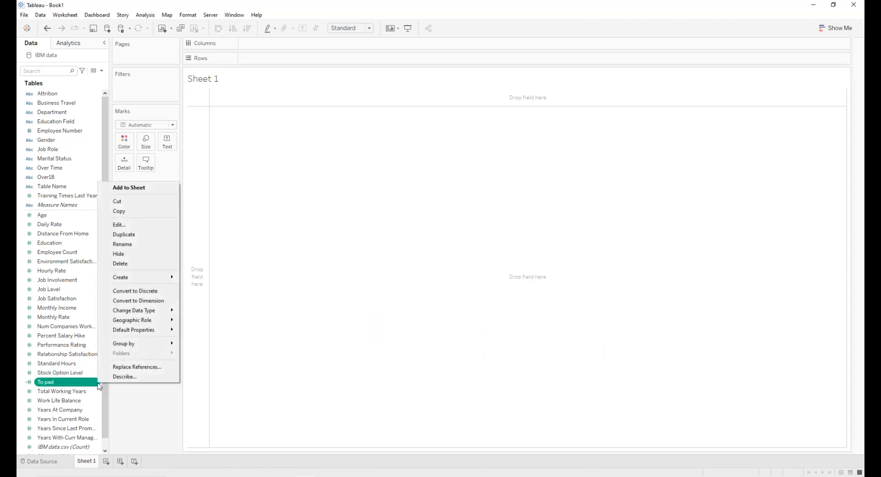
pyautogui.click(134, 301)
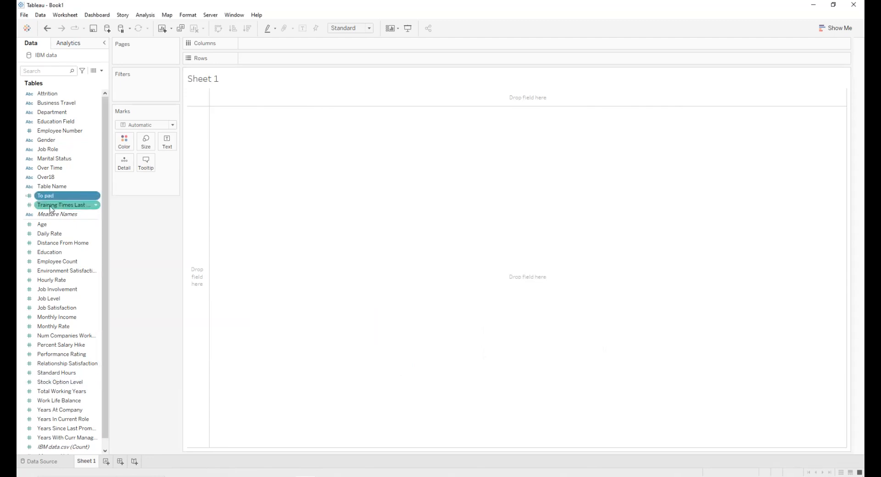
pyautogui.moveTo(91, 187); pyautogui.dragTo(268, 56)
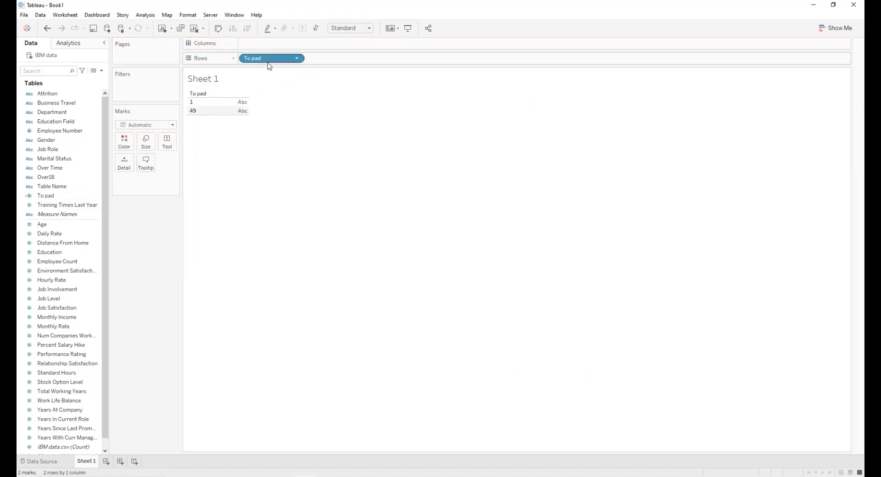
pyautogui.moveTo(270, 59); pyautogui.dragTo(167, 222)
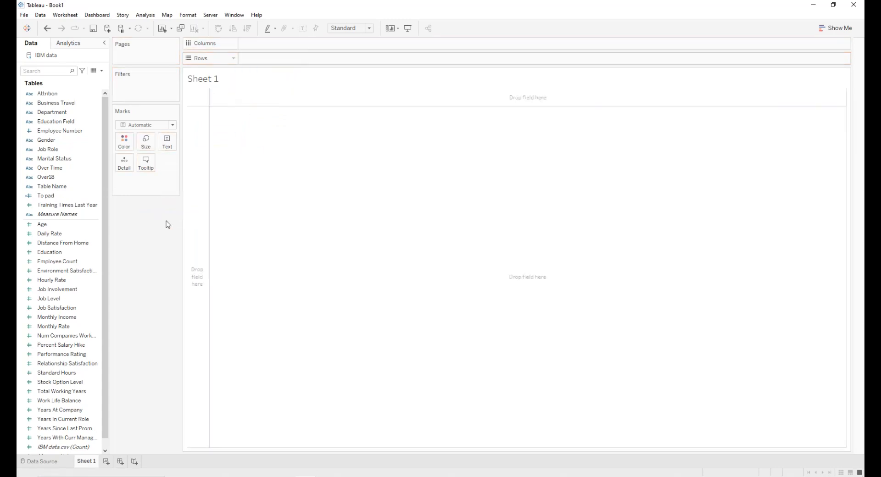
# Create bins from the To pad field, named "Padding", with a bin size of 1
pyautogui.click(97, 199)
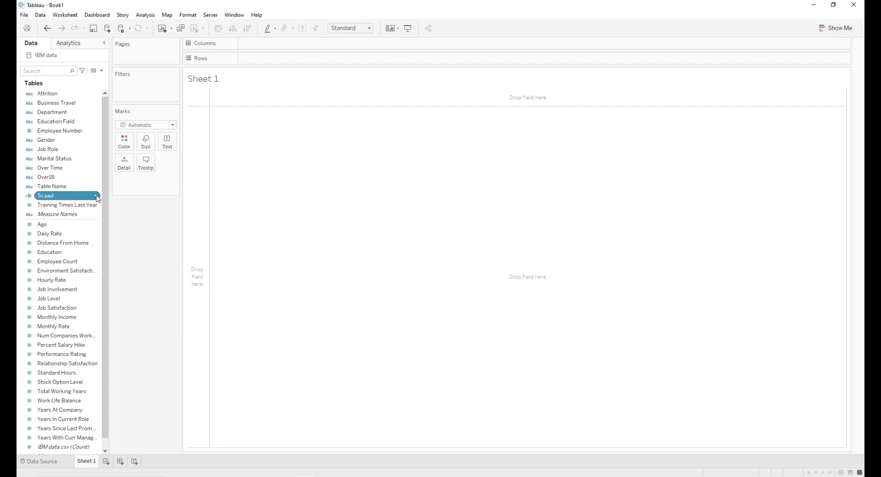
pyautogui.click(98, 199)
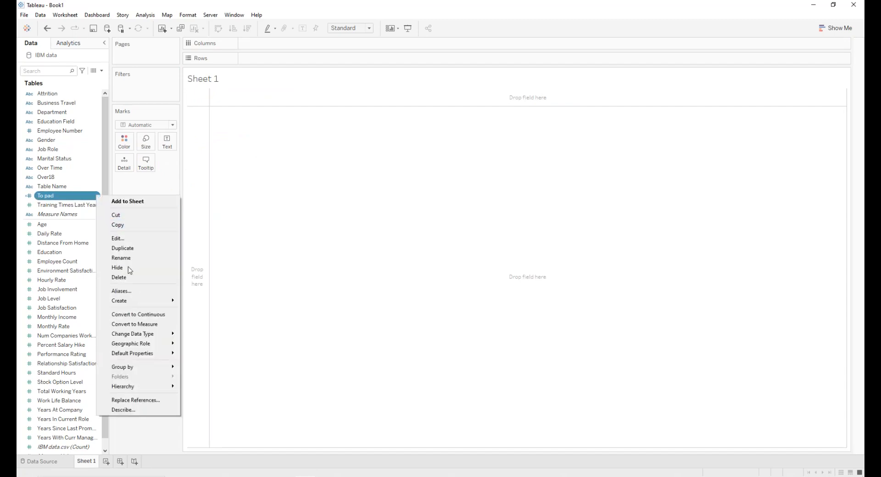
pyautogui.moveTo(143, 300)
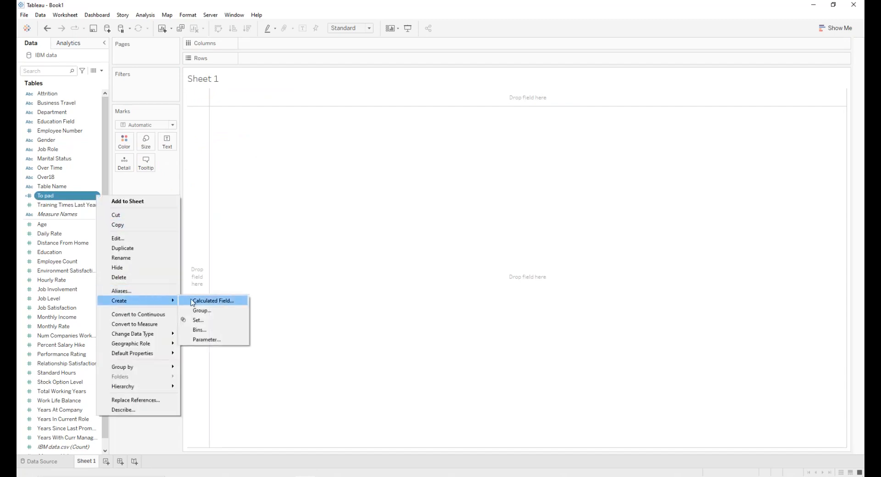
pyautogui.click(208, 331)
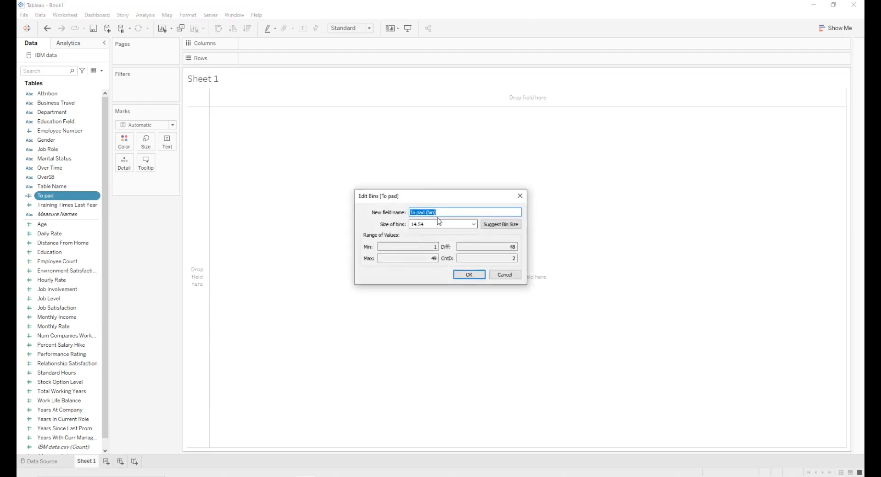
pyautogui.write('Padding')
pyautogui.click(438, 223)
pyautogui.doubleClick(433, 226)
pyautogui.write('1')
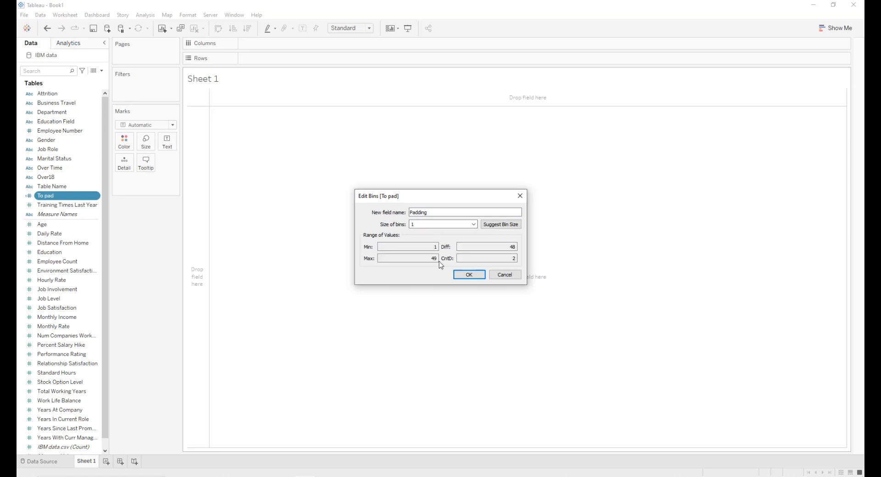
pyautogui.click(470, 274)
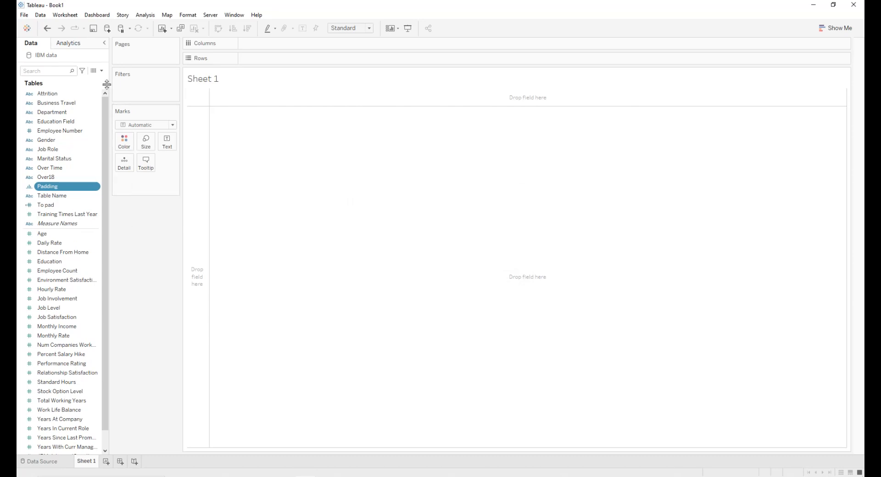
# Create a calculated field named "T" defined as (INDEX()-25)/4 and save it
pyautogui.click(102, 71)
pyautogui.click(100, 81)
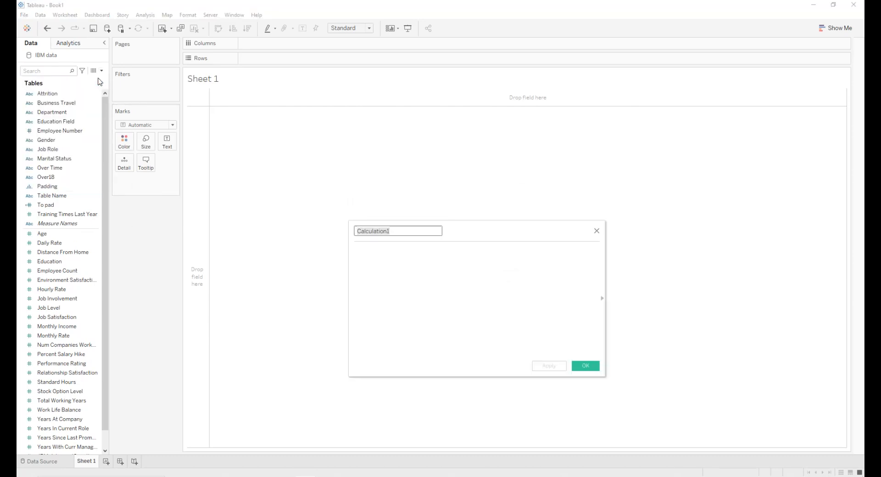
pyautogui.write('T')
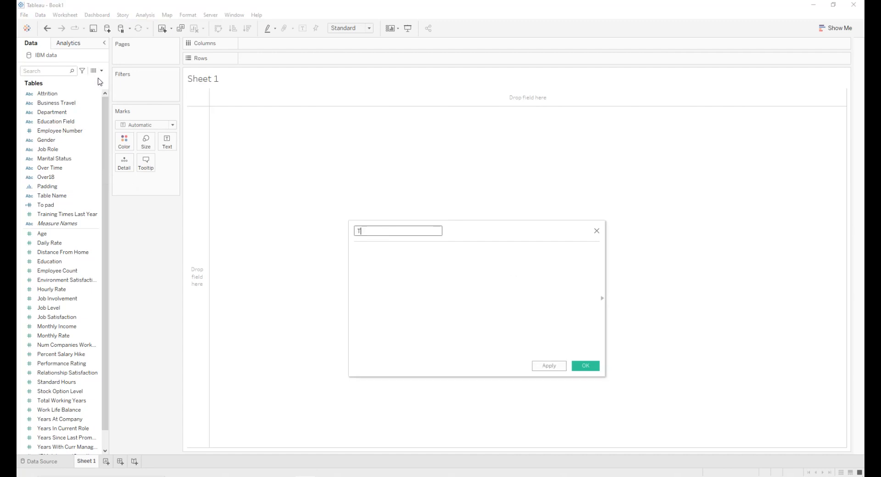
pyautogui.press('Tab')
pyautogui.write('(ind')
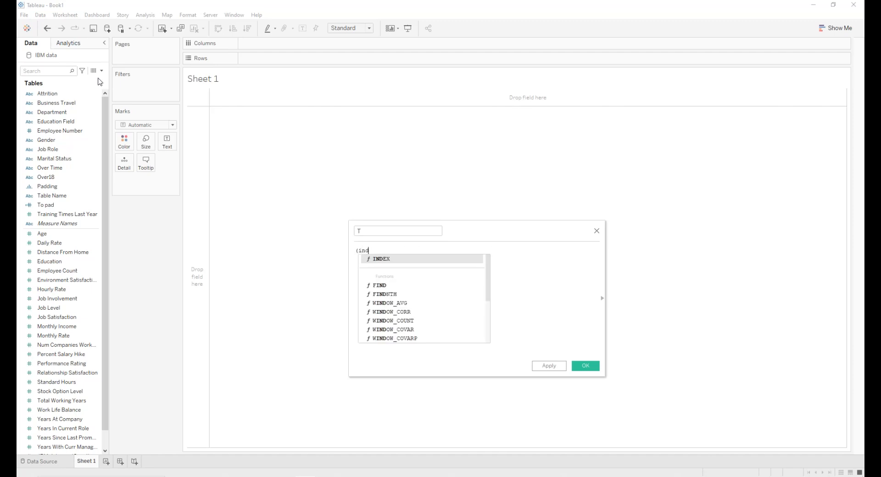
pyautogui.press('Return')
pyautogui.write('-')
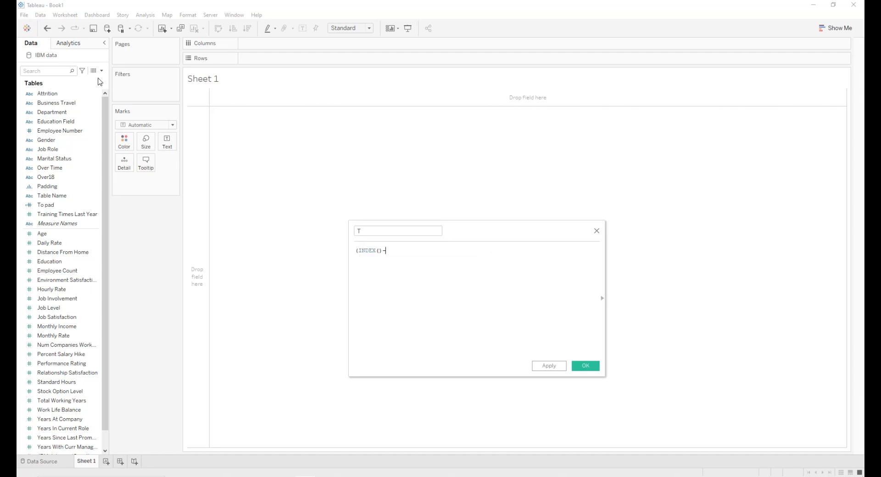
pyautogui.write('25) /4')
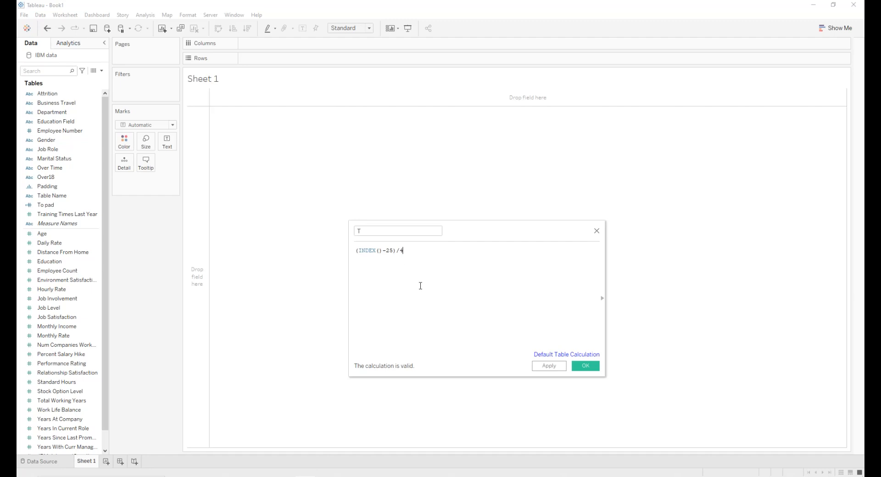
pyautogui.click(549, 366)
pyautogui.click(586, 366)
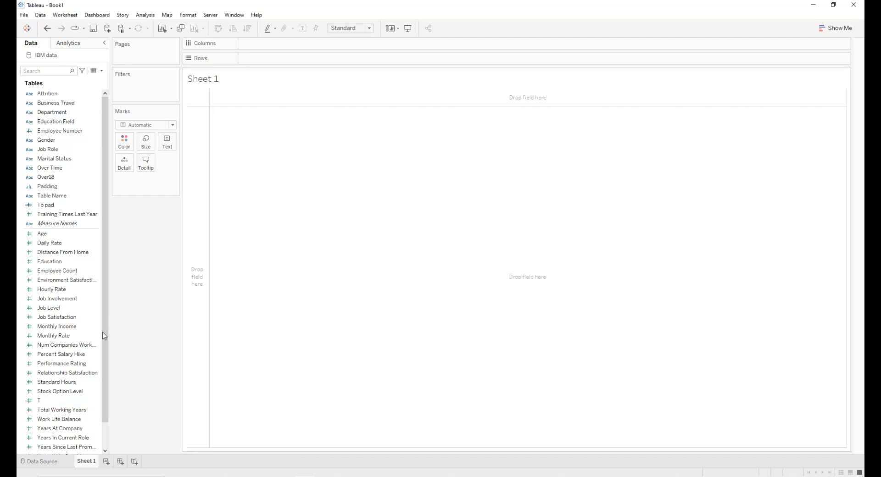
# Place T on columns with Padding as mark detail, and set T's table calculation to compute using Padding
pyautogui.moveTo(50, 401); pyautogui.dragTo(260, 42)
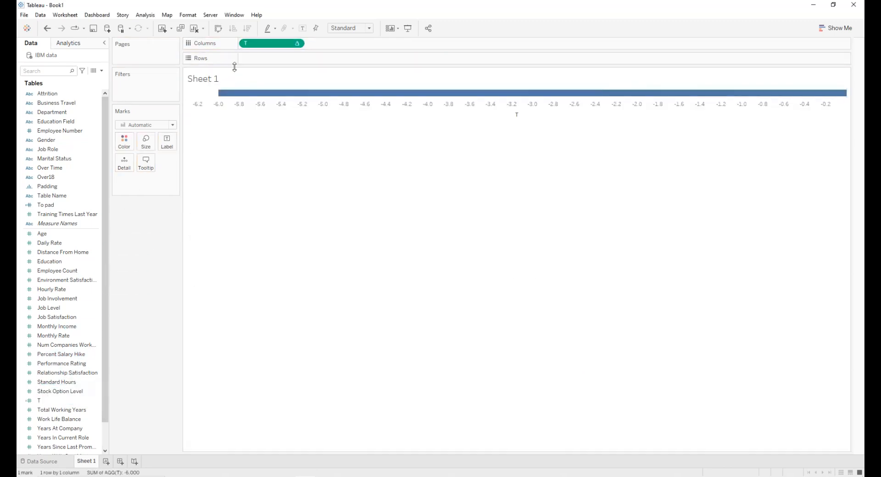
pyautogui.moveTo(88, 186); pyautogui.dragTo(122, 168)
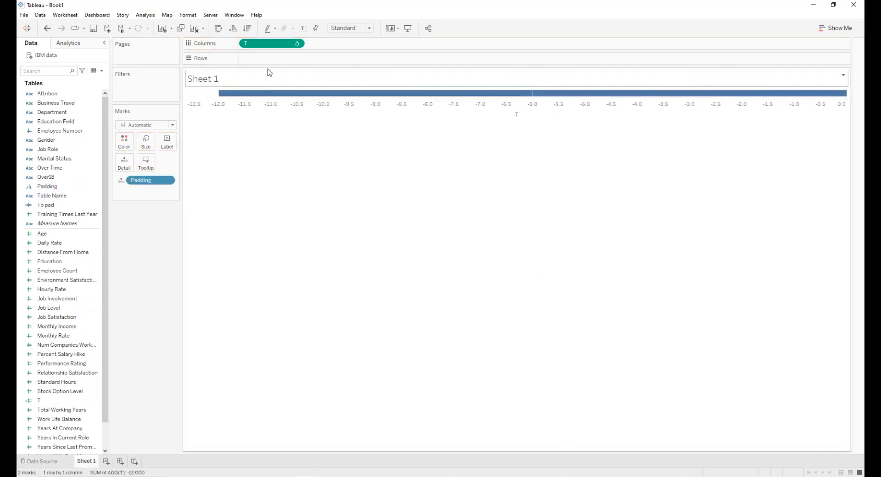
pyautogui.click(297, 43)
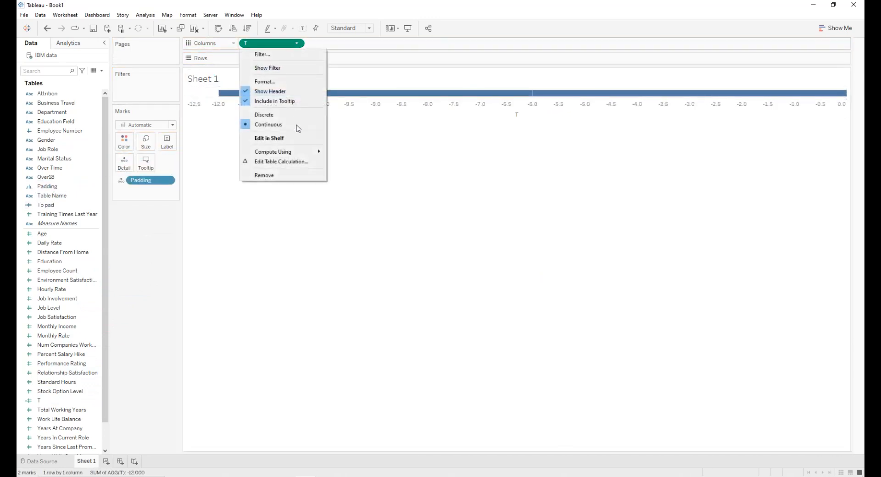
pyautogui.moveTo(299, 151)
pyautogui.click(351, 171)
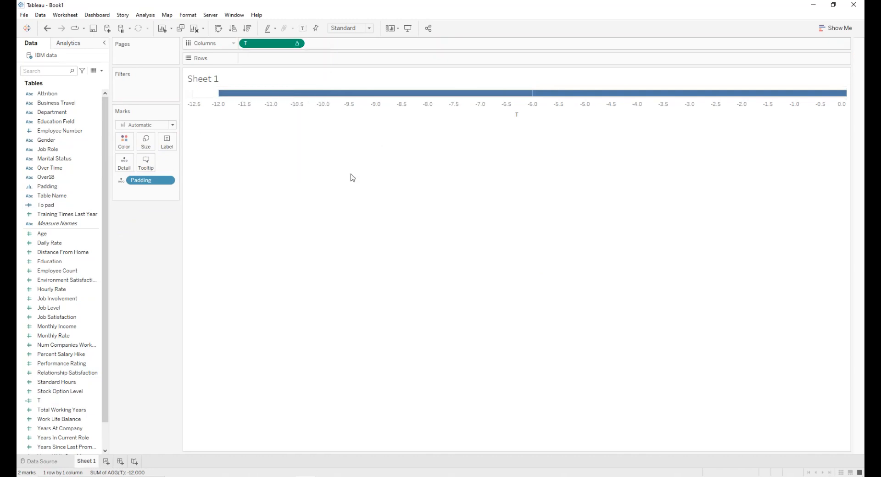
# Change the mark type to Circle and check how the points spread along the T axis
pyautogui.click(169, 128)
pyautogui.click(156, 187)
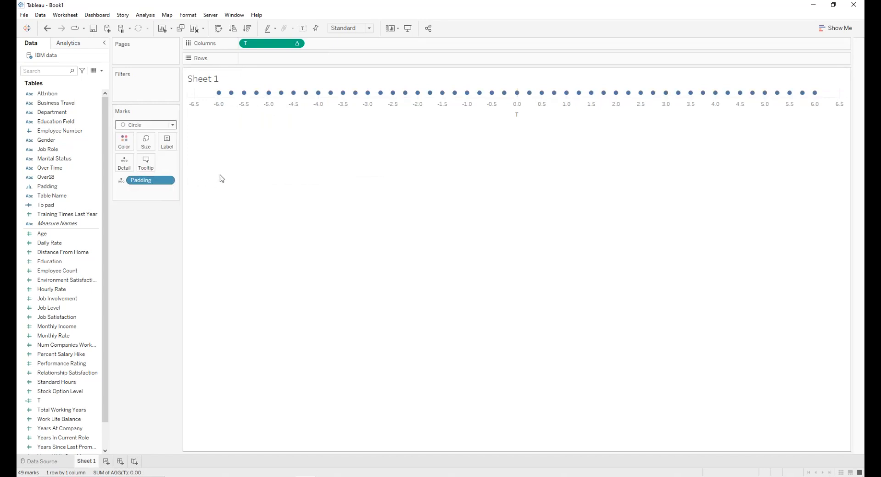
pyautogui.moveTo(813, 96)
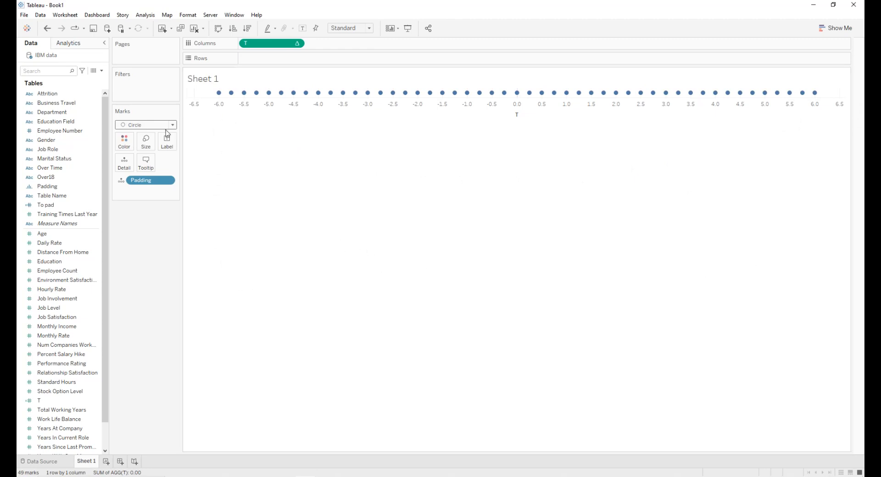
# Start a new calculated field and name it "Sigmoid"
pyautogui.click(102, 72)
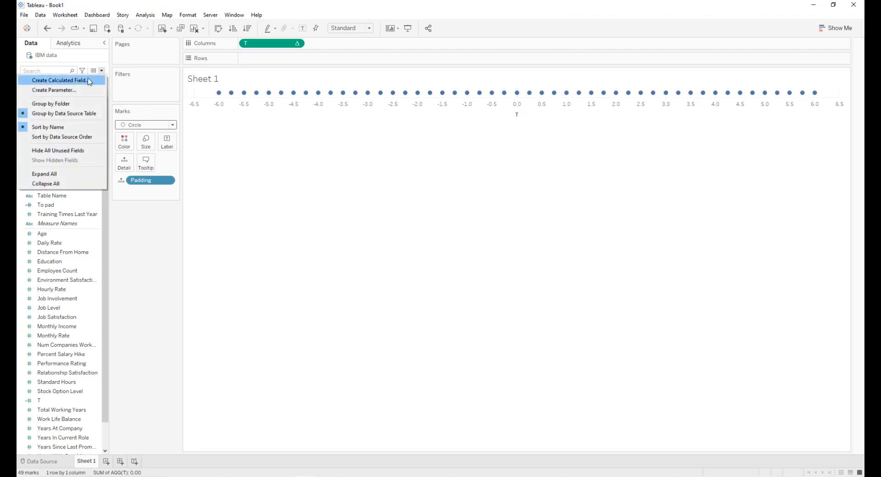
pyautogui.click(88, 81)
pyautogui.write('S')
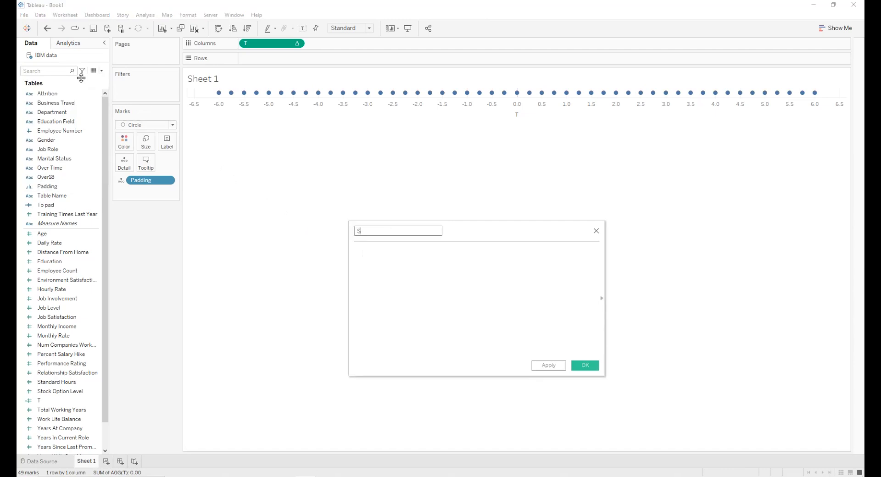
pyautogui.write('igmoid')
pyautogui.press('Tab')
# Define Sigmoid as 1/(1+EXP(1)^-[T]) and save the calculation
pyautogui.write('1/(1+exx')
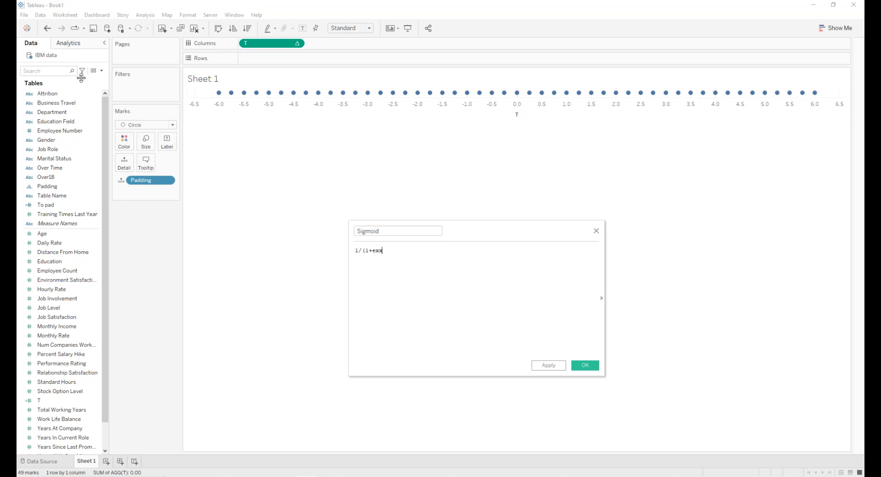
pyautogui.press('BackSpace')
pyautogui.press('Down')
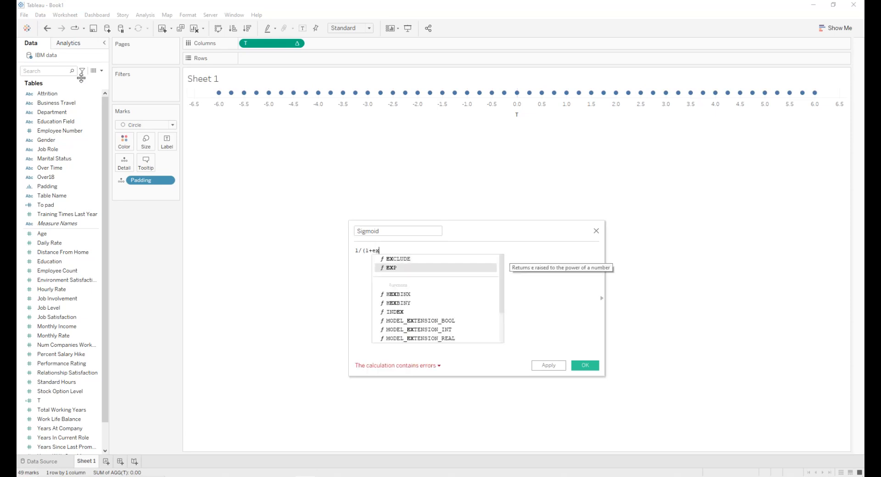
pyautogui.press('Return')
pyautogui.write('1')
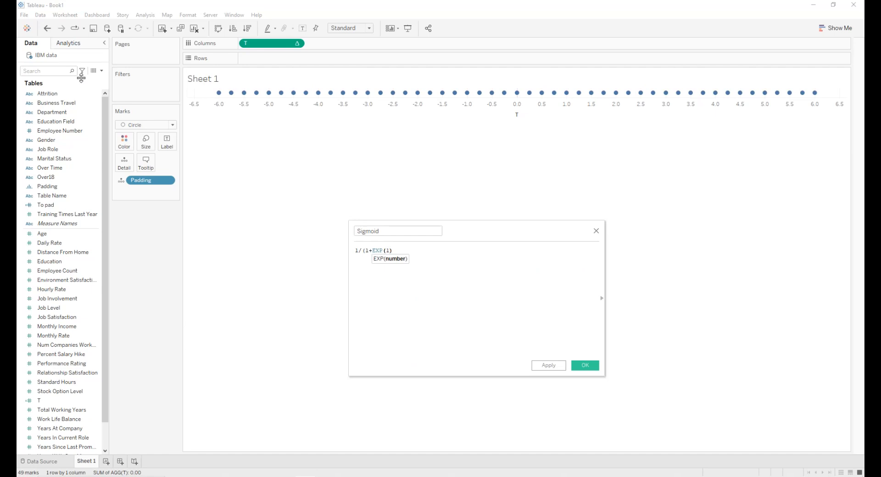
pyautogui.press('Right')
pyautogui.write('^-[T')
pyautogui.press('Return')
pyautogui.write(')')
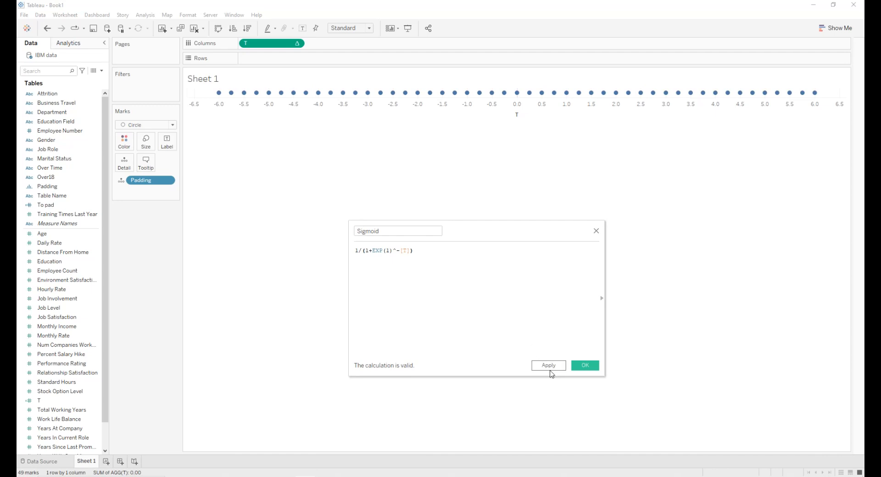
pyautogui.click(550, 369)
pyautogui.click(575, 367)
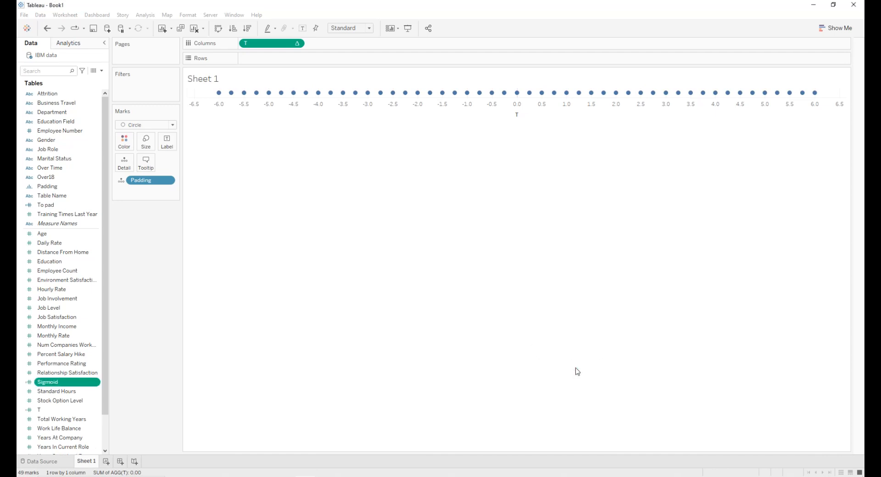
pyautogui.click(569, 345)
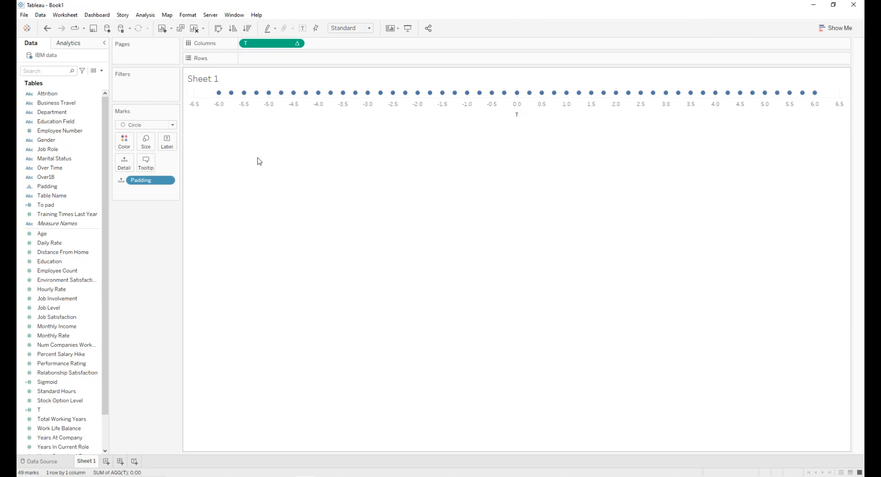
# Start a new calculated field and name it "Rank 1"
pyautogui.click(102, 71)
pyautogui.click(61, 80)
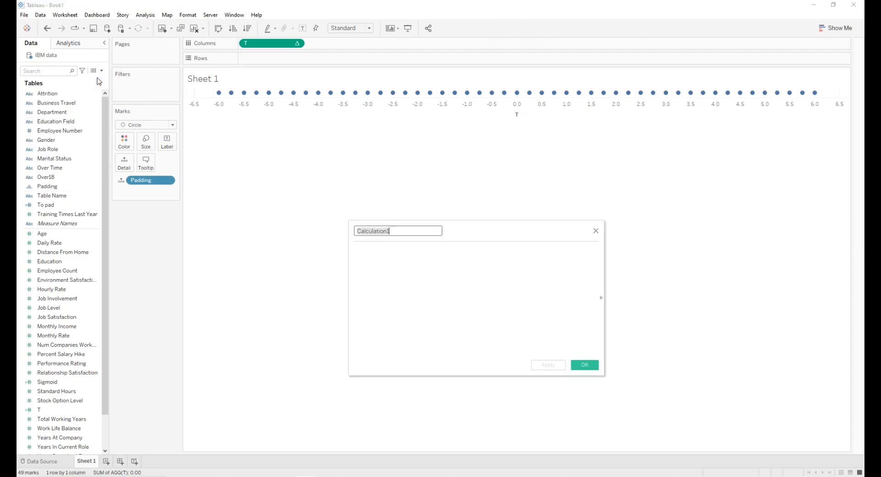
pyautogui.write('Rank 1')
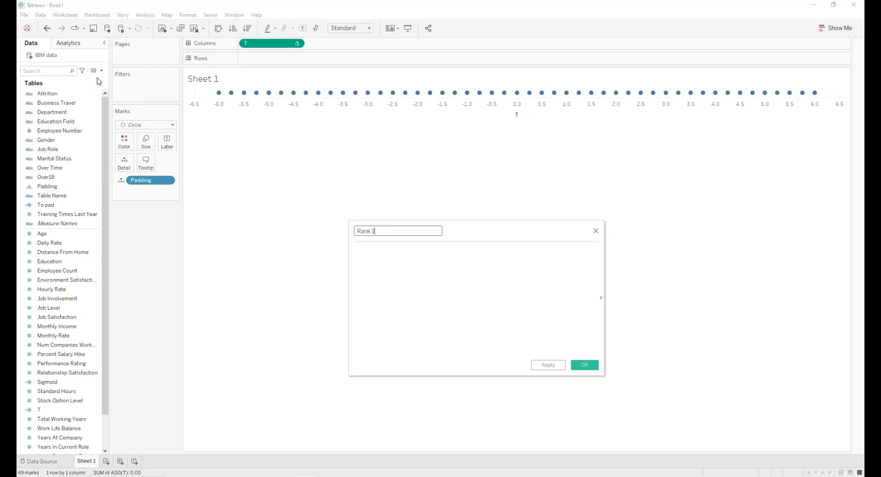
pyautogui.press('Tab')
# Enter RUNNING_SUM(SUM([Employee Count])) as the first part of the Rank 1 formula
pyautogui.write('ru')
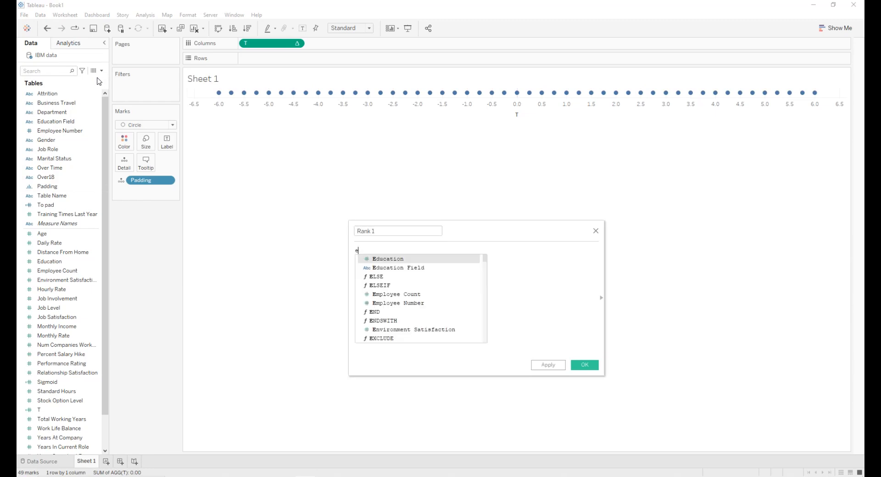
pyautogui.write('nn')
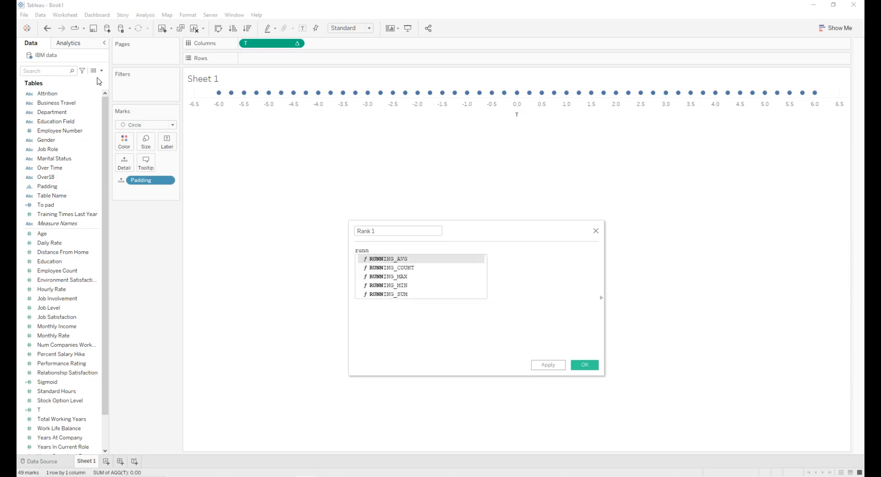
pyautogui.press('Up')
pyautogui.press('Return')
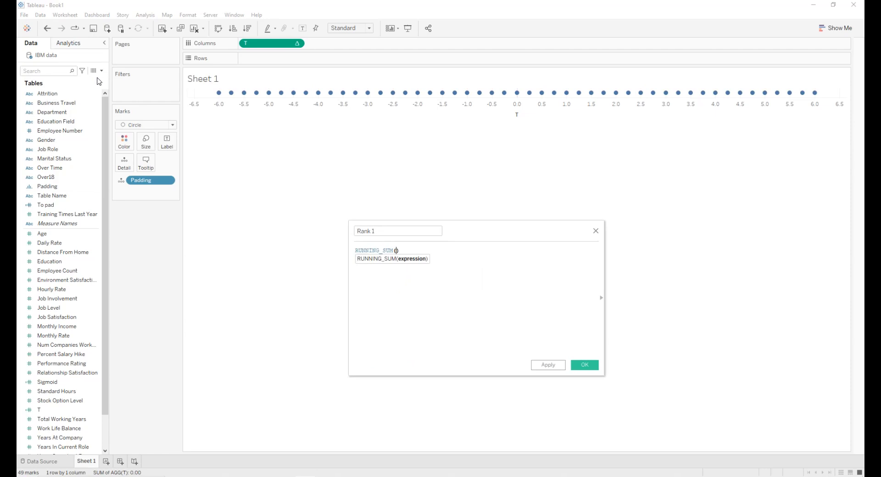
pyautogui.write('su')
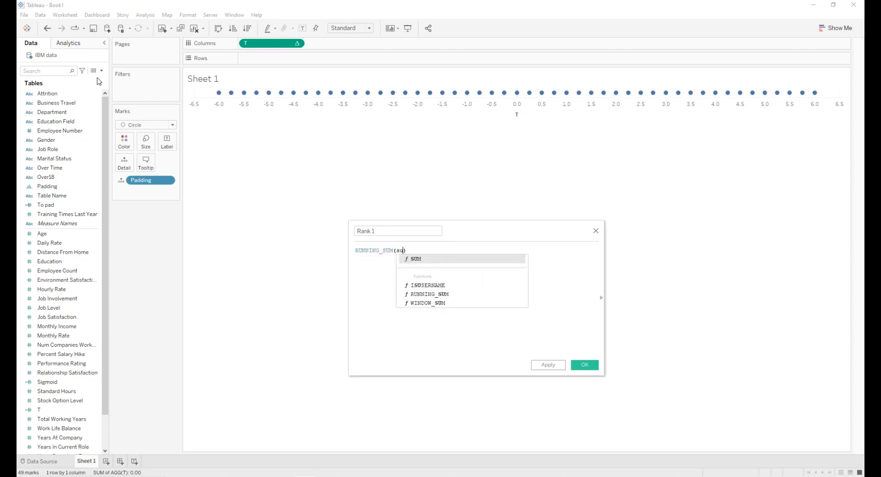
pyautogui.write('m')
pyautogui.press('Return')
pyautogui.write('em')
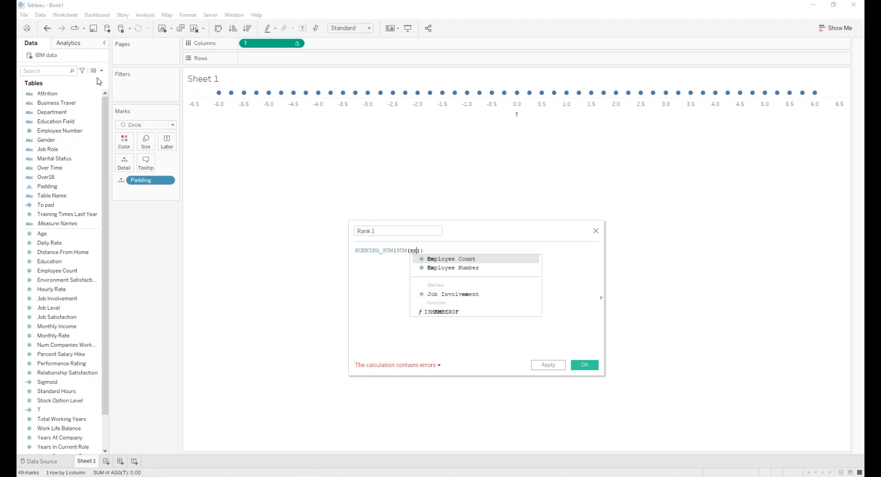
pyautogui.press('Return')
# Complete the Rank 1 formula by dividing by TOTAL(SUM([Employee Count])) and save the calculation
pyautogui.write('/to')
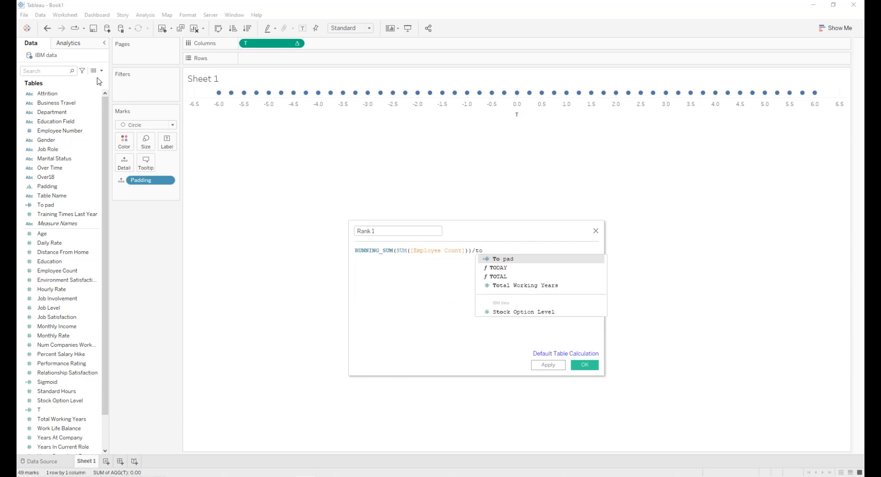
pyautogui.press('Down')
pyautogui.press('Down')
pyautogui.press('Return')
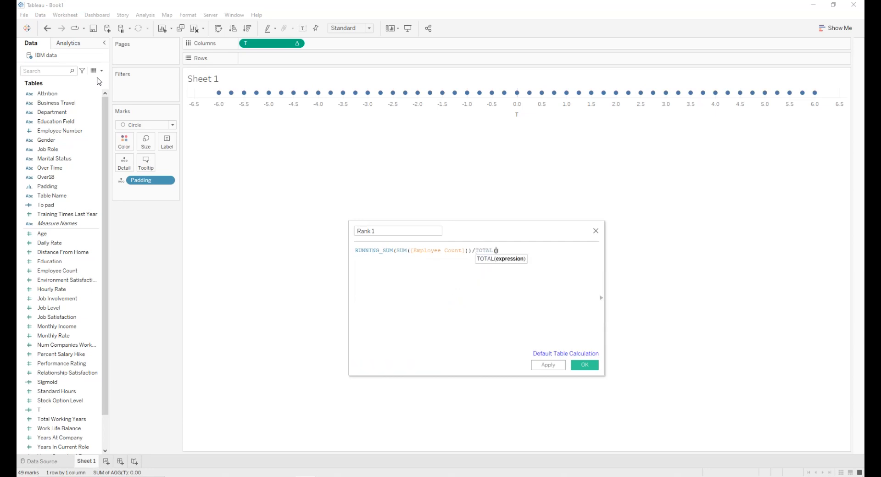
pyautogui.write('su')
pyautogui.press('Return')
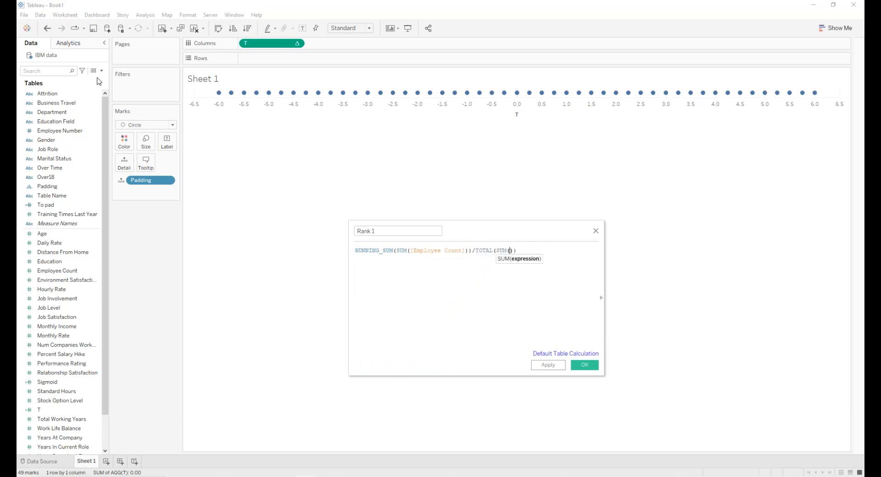
pyautogui.write('emp')
pyautogui.press('Return')
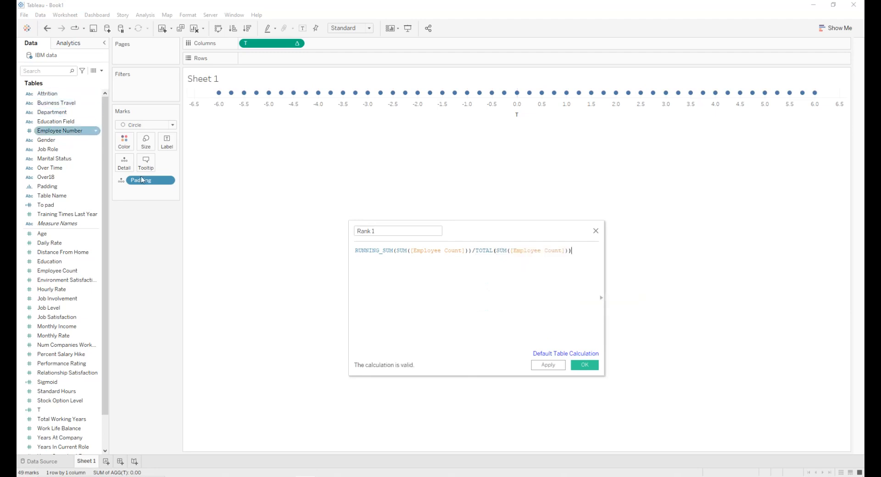
pyautogui.click(543, 364)
pyautogui.click(584, 364)
# Duplicate the Rank 1 field and rename the copy "Rank 2"
pyautogui.rightClick(97, 374)
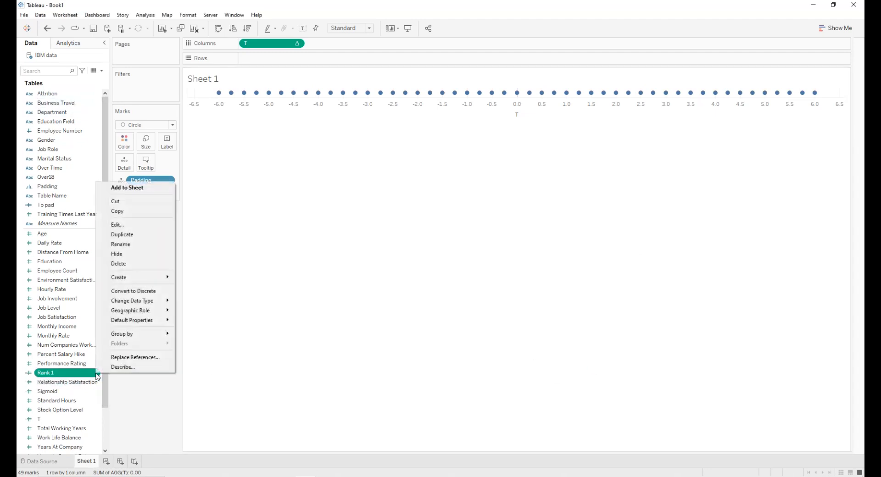
pyautogui.click(122, 235)
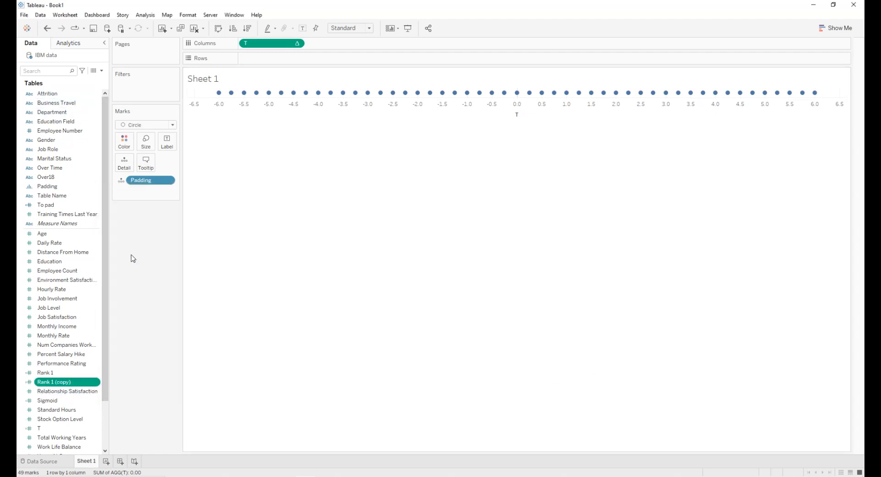
pyautogui.rightClick(97, 383)
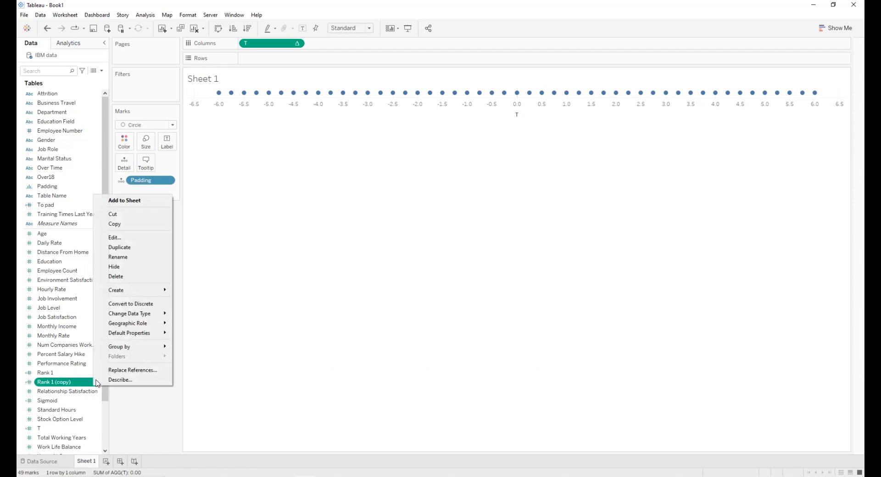
pyautogui.click(120, 257)
pyautogui.press('Right')
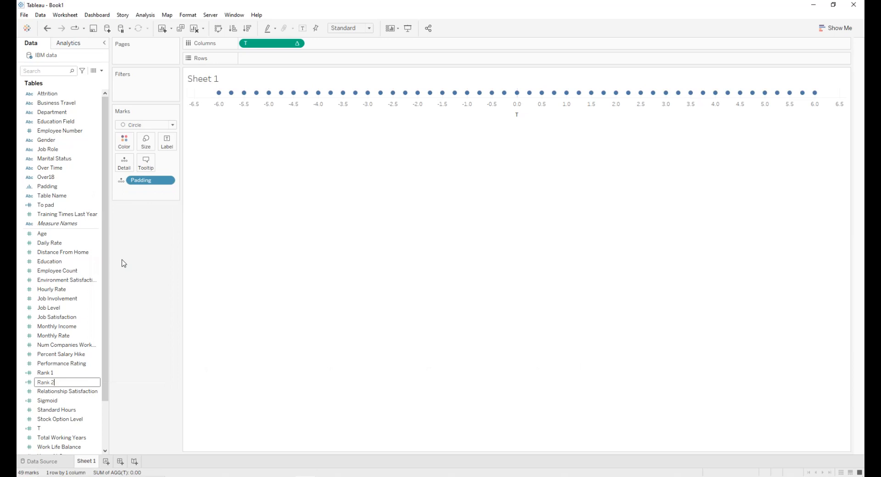
pyautogui.press('Return')
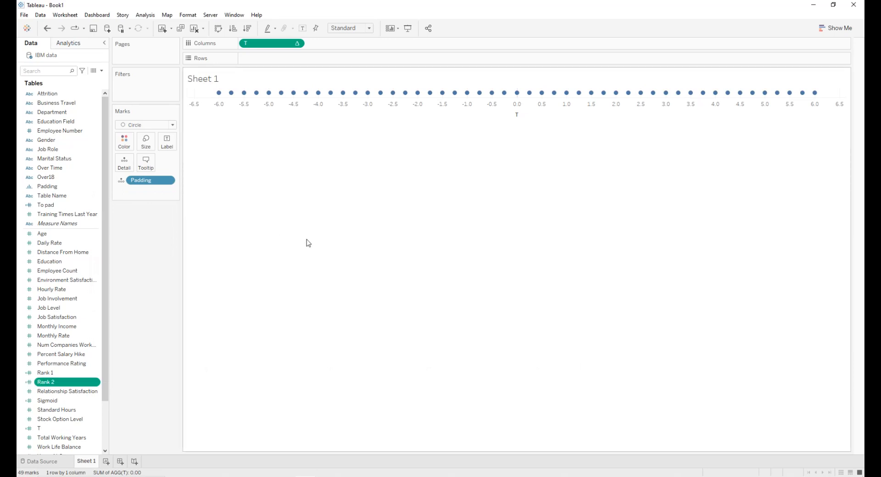
# Start a new calculated field and name it "Curve"
pyautogui.click(102, 72)
pyautogui.click(92, 79)
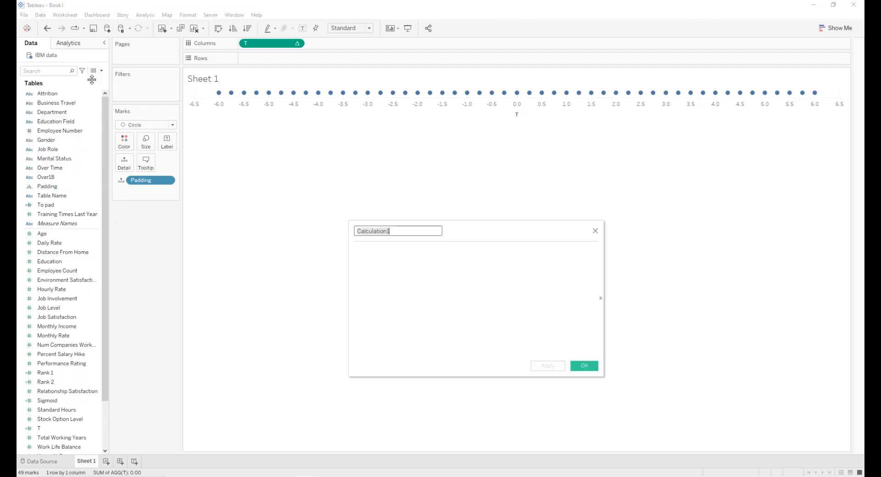
pyautogui.write('C')
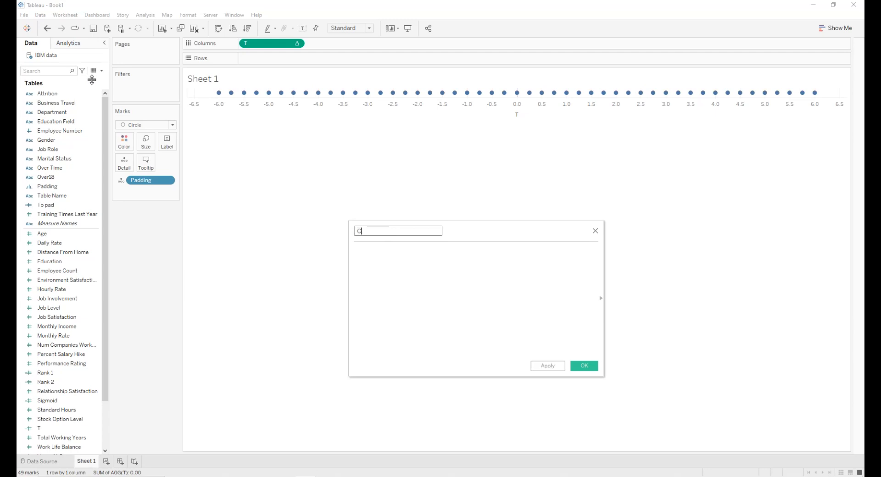
pyautogui.write('urve')
pyautogui.press('Tab')
# Enter [Rank 1] + (([Rank 2]-[Rank 1] as the first part of the Curve formula
pyautogui.write('ra')
pyautogui.press('Down')
pyautogui.press('Down')
pyautogui.press('Return')
pyautogui.write('+ ((ran')
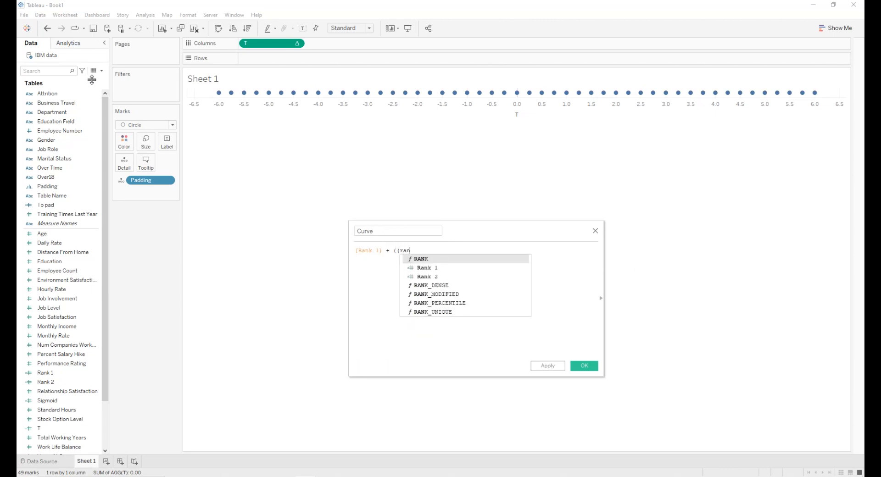
pyautogui.press('Down')
pyautogui.press('Down')
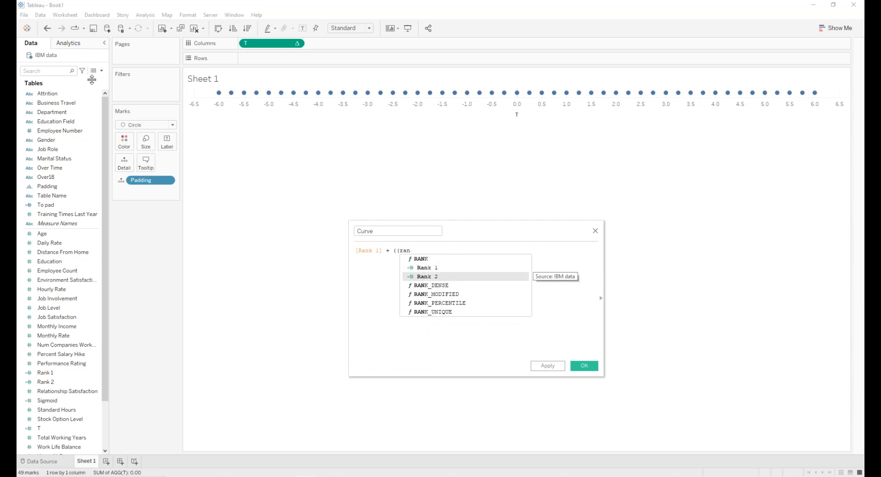
pyautogui.press('Return')
pyautogui.write('-ran')
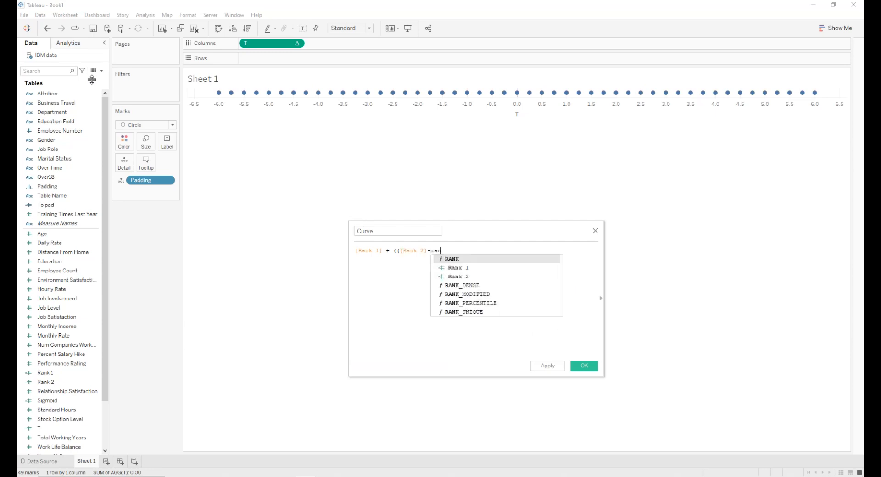
pyautogui.press('Down')
pyautogui.press('Return')
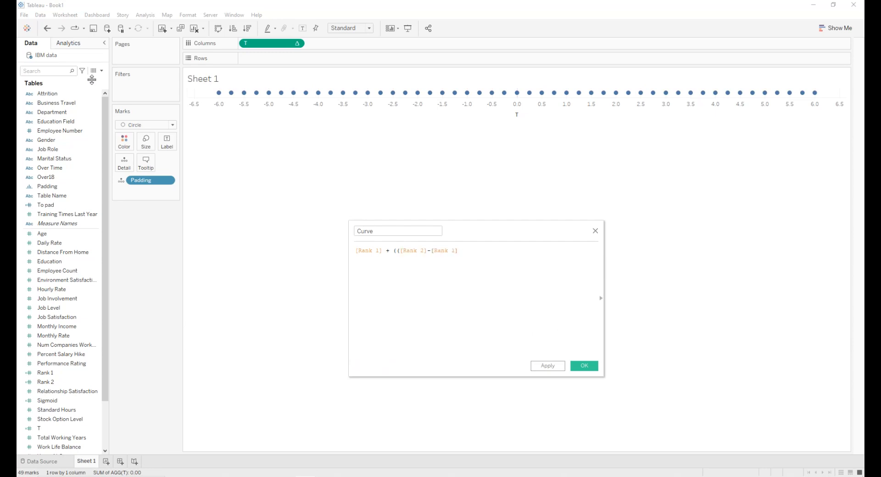
# Complete the Curve formula with )*[Sigmoid]) and save the calculation
pyautogui.write(')*si')
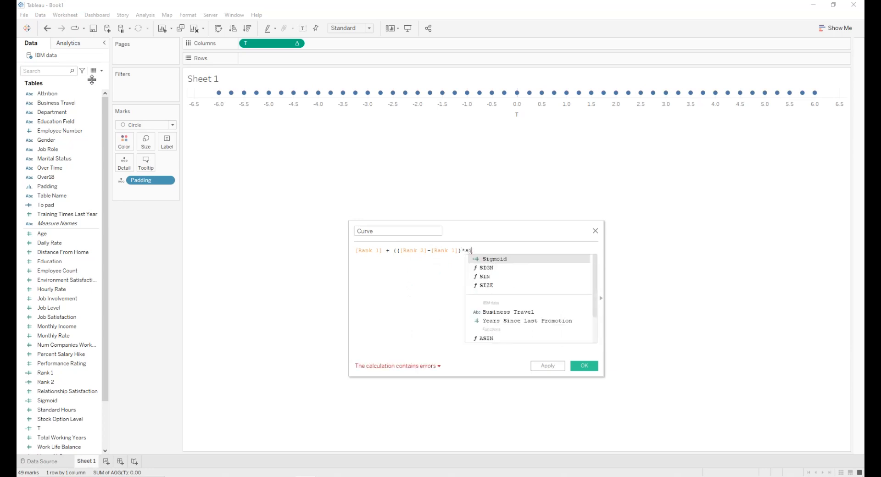
pyautogui.press('Return')
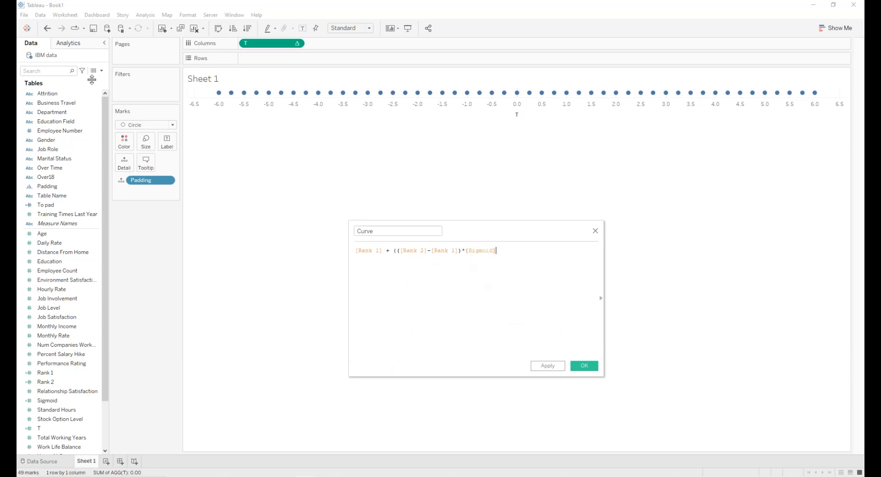
pyautogui.write(')')
pyautogui.click(551, 367)
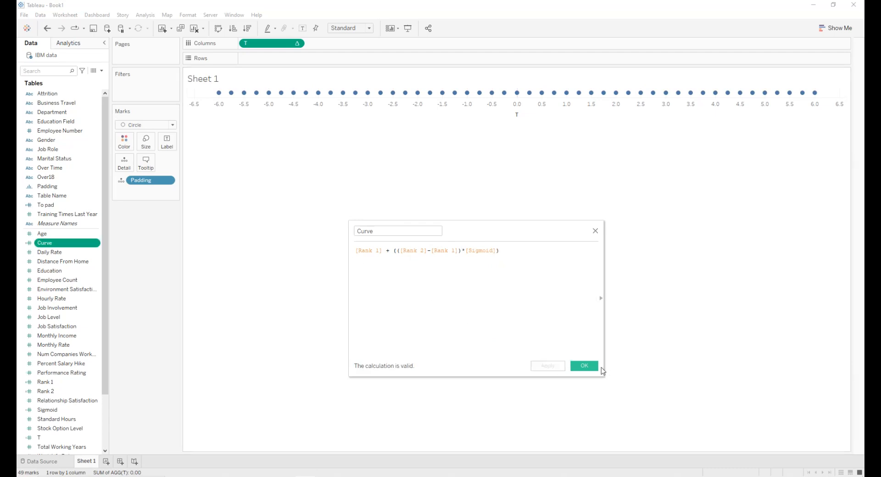
pyautogui.click(585, 367)
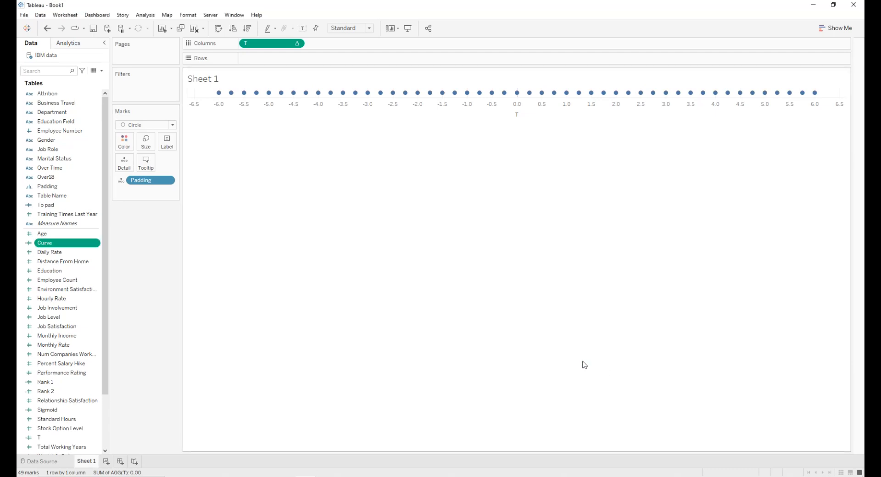
# Place Curve on the rows and add Education Field and Department as mark details
pyautogui.moveTo(65, 243); pyautogui.dragTo(286, 66)
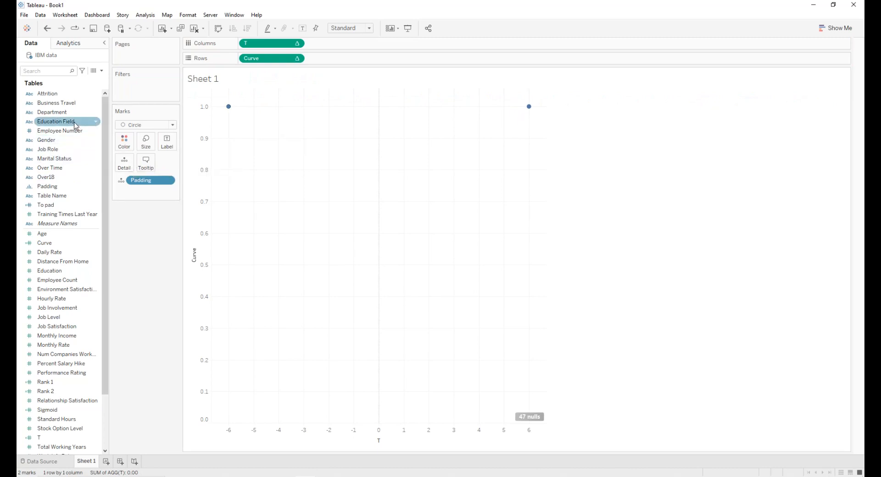
pyautogui.moveTo(67, 124); pyautogui.dragTo(125, 166)
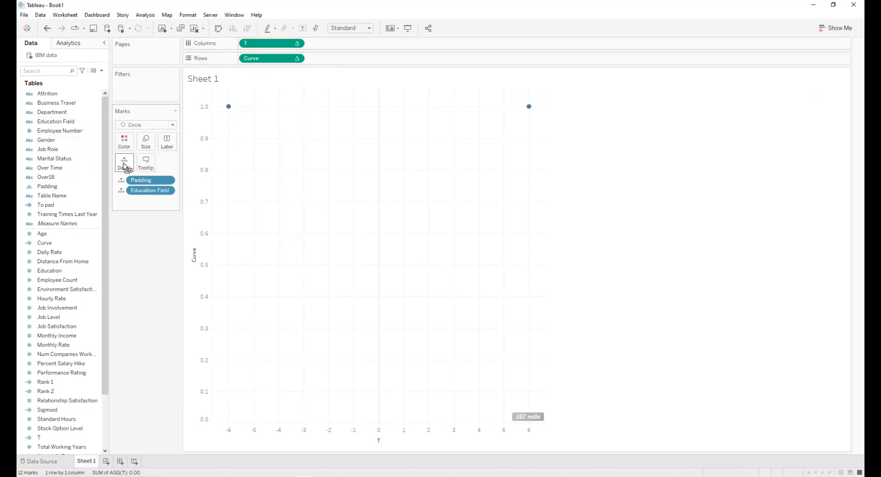
pyautogui.moveTo(68, 112); pyautogui.dragTo(128, 166)
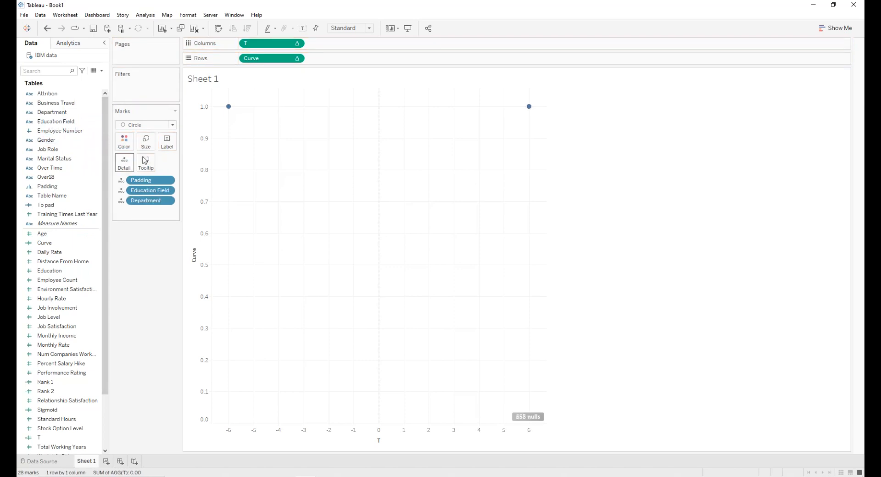
# Set Curve's nested Rank 1 calculation to compute using specific dimensions in the order Education Field, Department, Padding
pyautogui.click(296, 59)
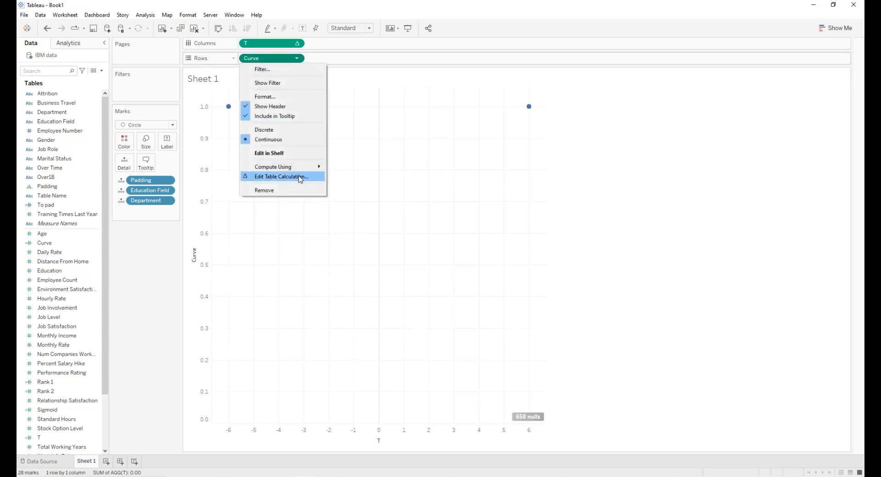
pyautogui.click(300, 177)
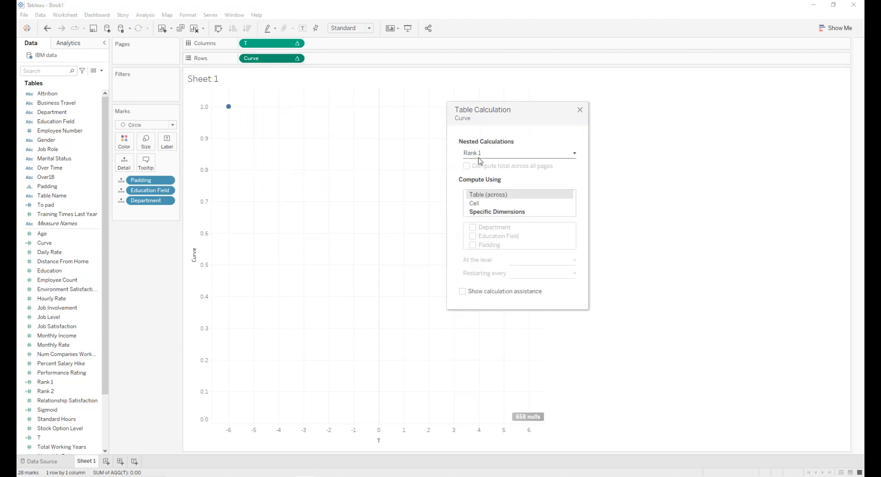
pyautogui.click(483, 213)
pyautogui.click(473, 236)
pyautogui.click(473, 227)
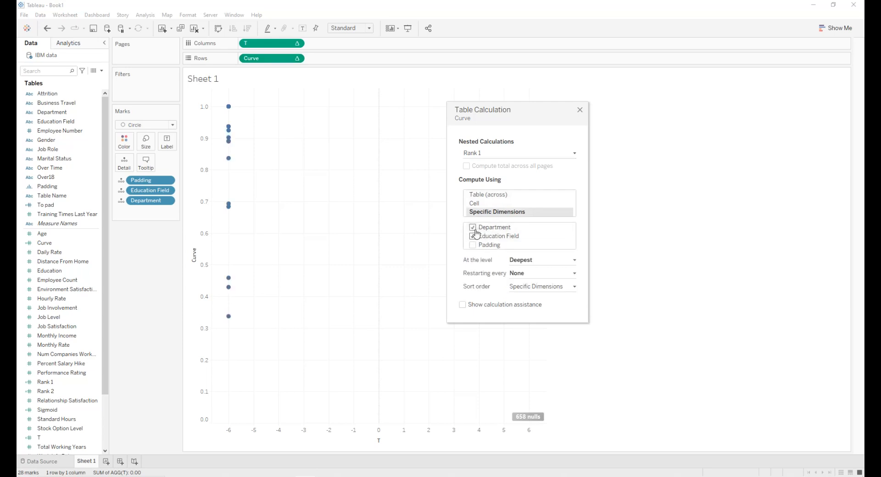
pyautogui.click(473, 245)
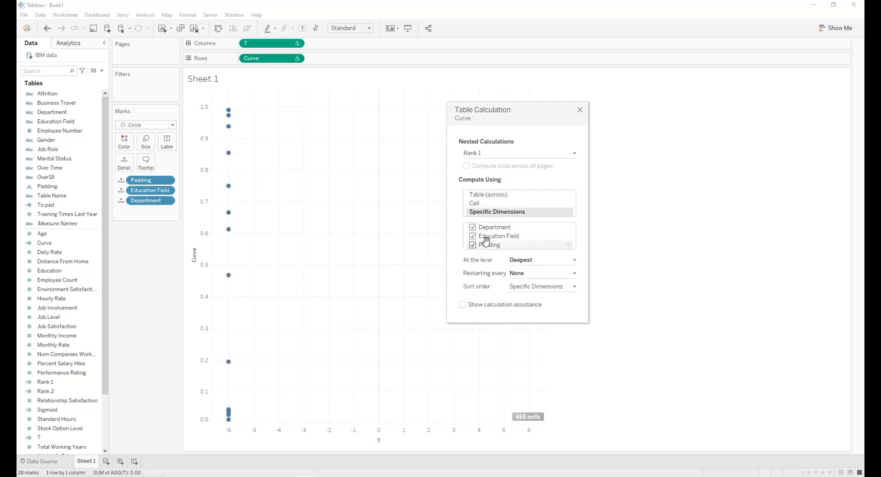
pyautogui.moveTo(487, 236); pyautogui.dragTo(488, 228)
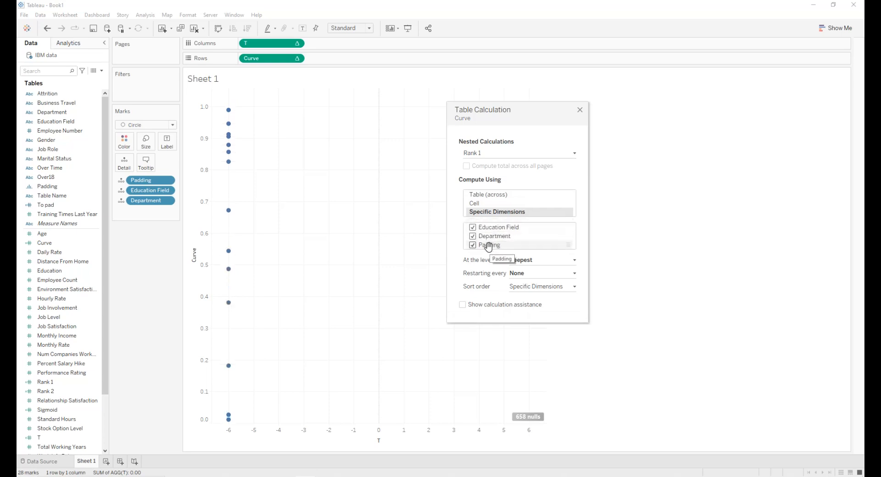
# Set Curve's nested Rank 2 calculation to compute using specific dimensions in the order Department, Education Field, Padding
pyautogui.click(486, 153)
pyautogui.click(487, 170)
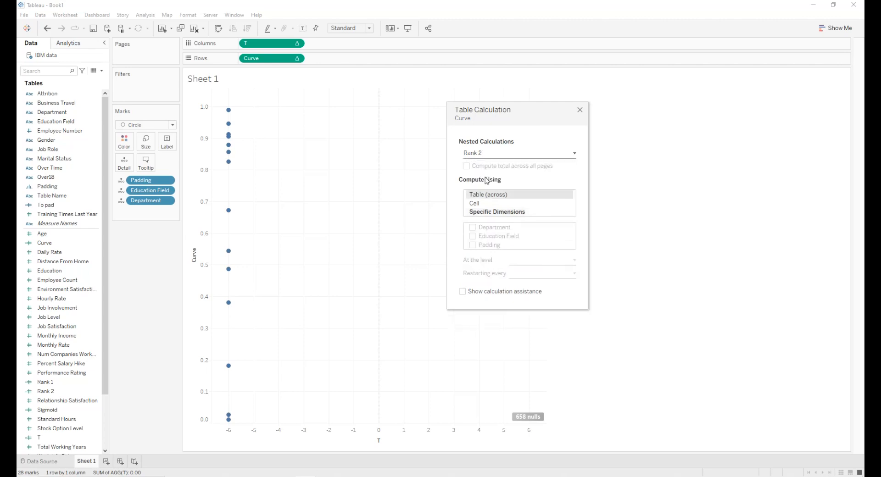
pyautogui.click(486, 212)
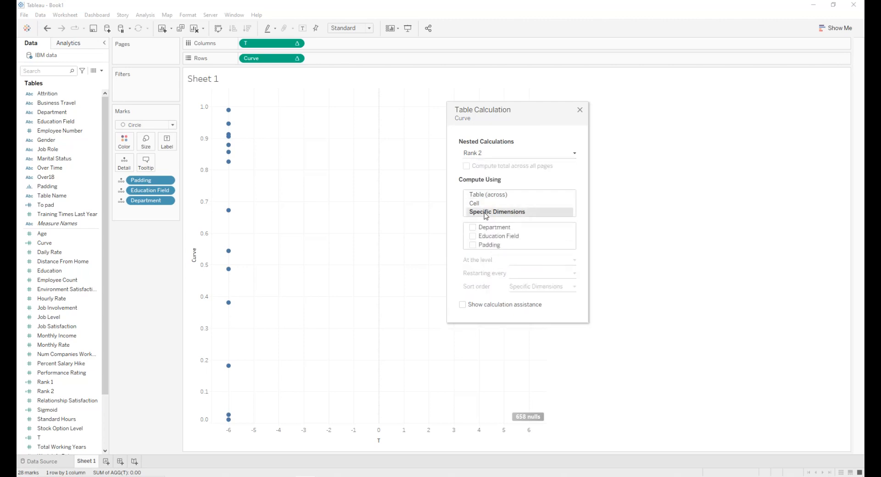
pyautogui.click(473, 228)
pyautogui.click(473, 237)
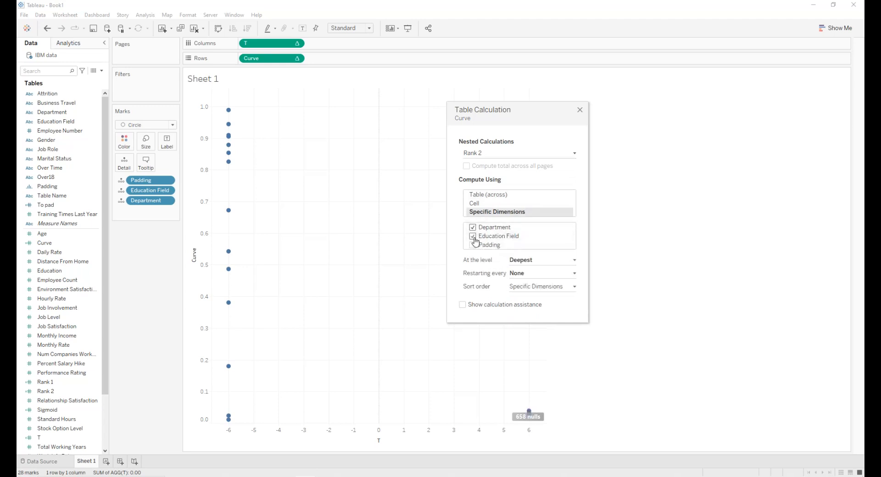
pyautogui.click(473, 246)
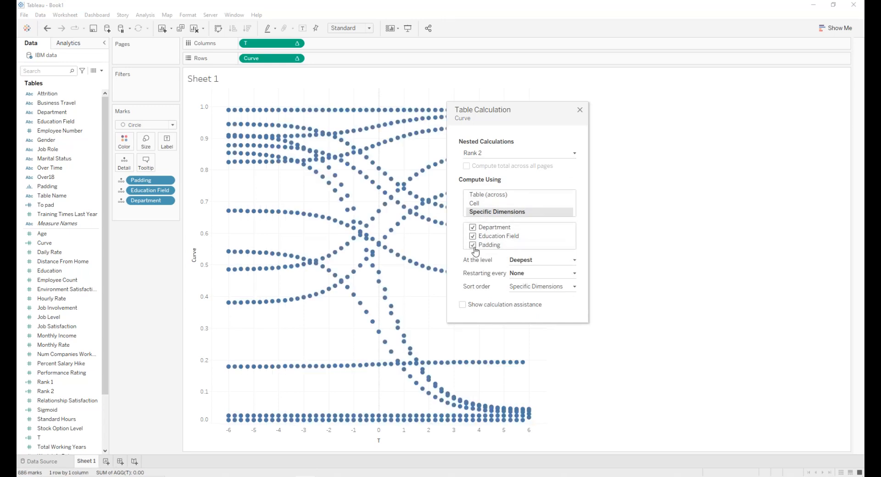
# Check which dimensions Curve's nested T calculation computes along and close the table calculation settings
pyautogui.click(500, 153)
pyautogui.click(498, 167)
pyautogui.click(499, 156)
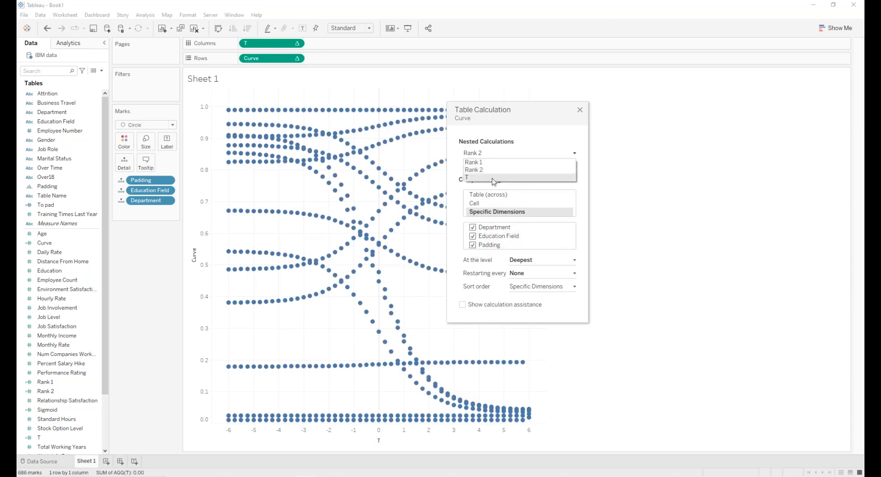
pyautogui.click(496, 183)
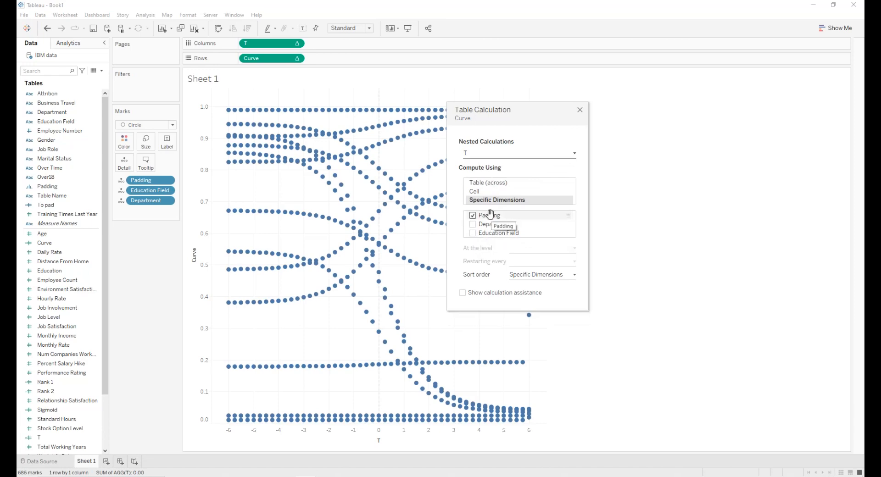
pyautogui.click(582, 111)
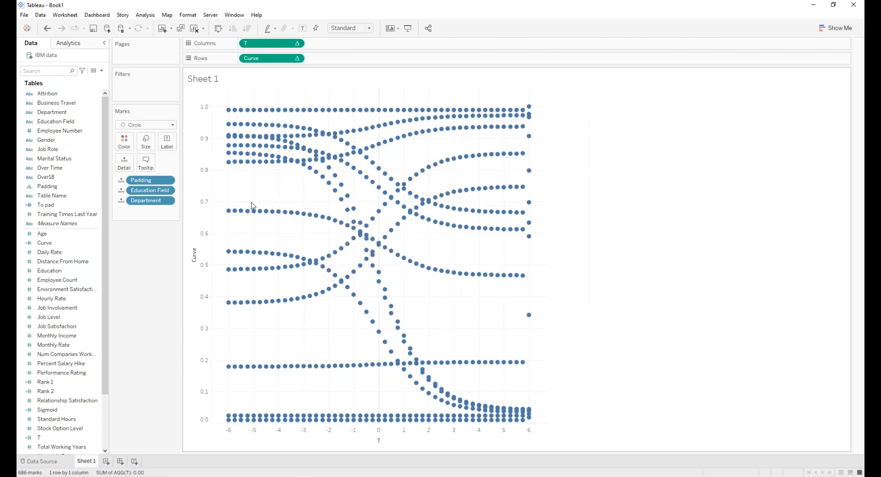
# Change the chart's mark type from Circle to Line
pyautogui.click(165, 125)
pyautogui.click(162, 154)
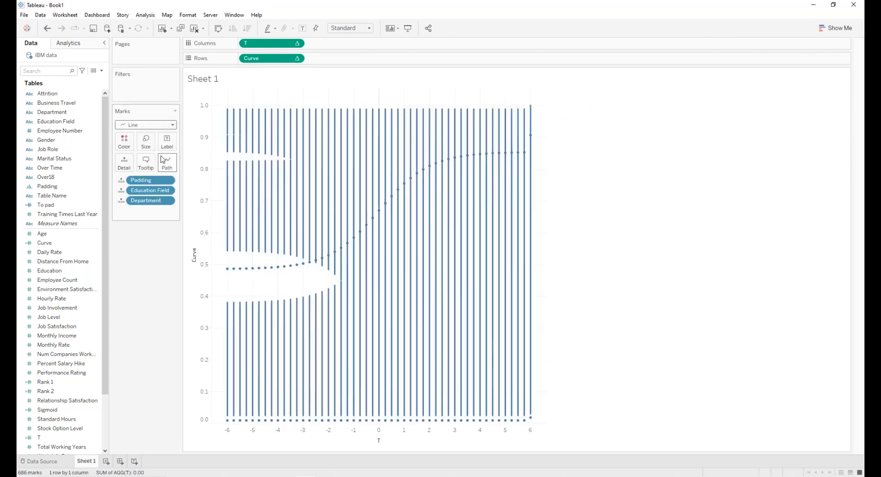
# Assign the Padding field to Path on the line marks
pyautogui.click(123, 185)
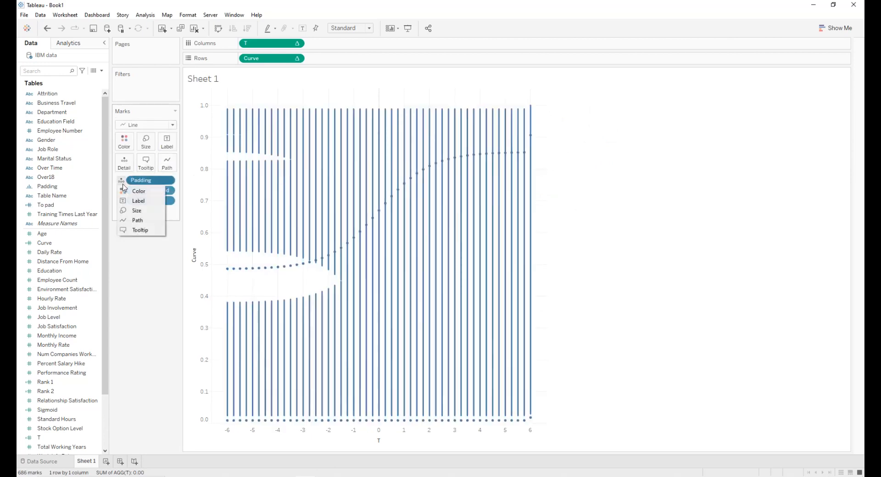
pyautogui.click(137, 221)
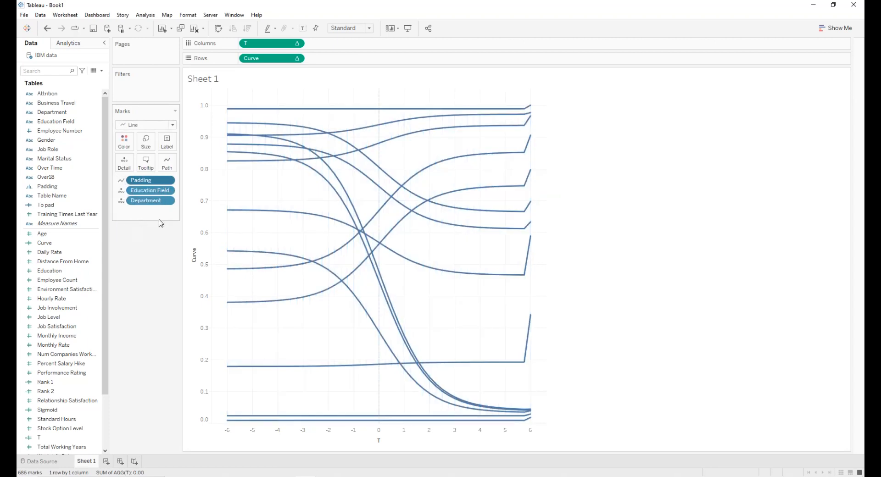
# Set the T axis to a fixed range from -5.5 to 5.5 and close the axis settings
pyautogui.moveTo(529, 114)
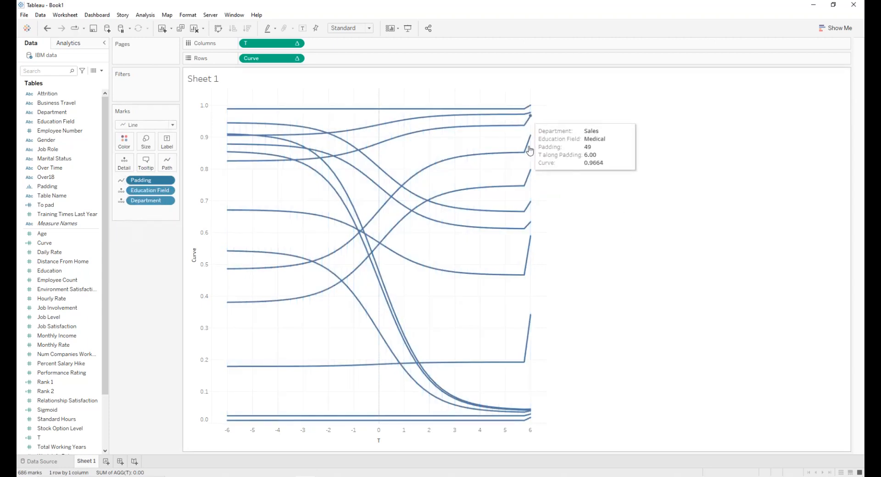
pyautogui.doubleClick(399, 441)
pyautogui.click(355, 174)
pyautogui.click(363, 206)
pyautogui.write('-5.5')
pyautogui.click(467, 202)
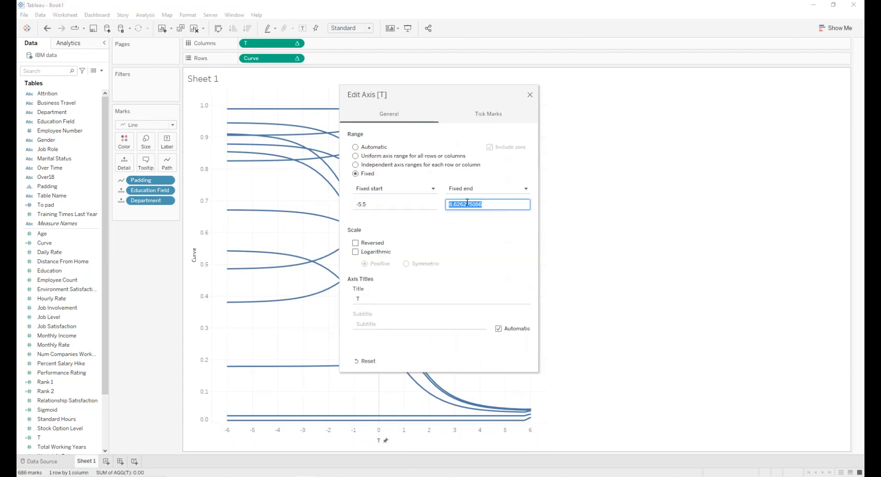
pyautogui.write('5.5')
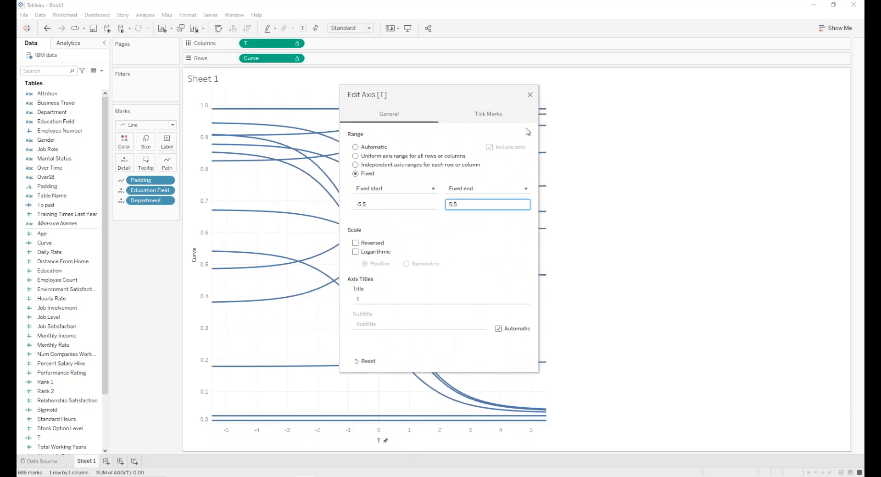
pyautogui.click(530, 95)
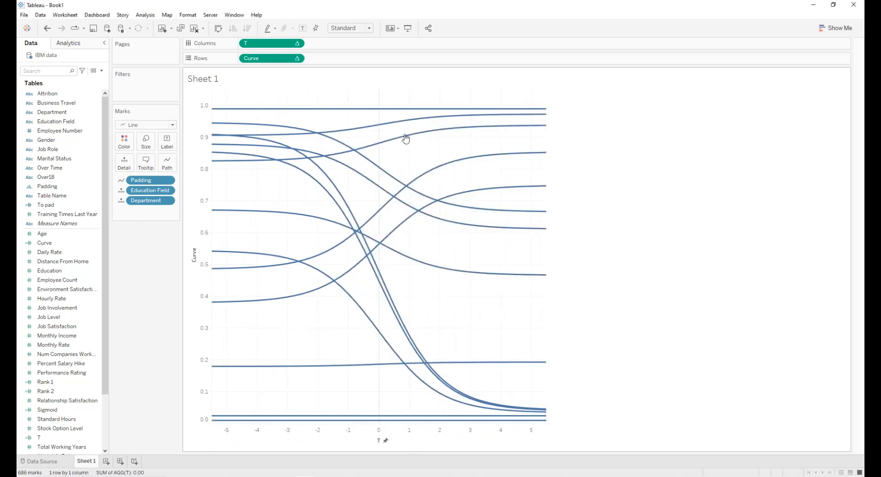
# Turn off the grid lines and zero lines in the workbook formatting
pyautogui.moveTo(395, 196)
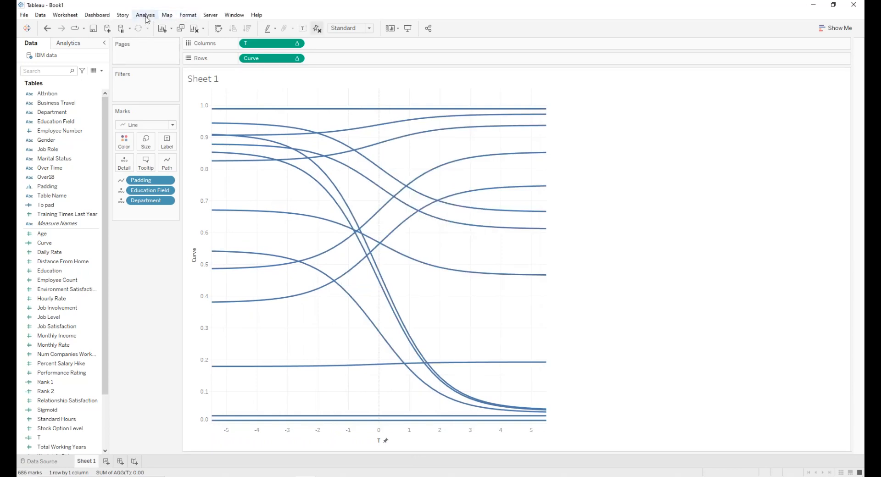
pyautogui.click(188, 16)
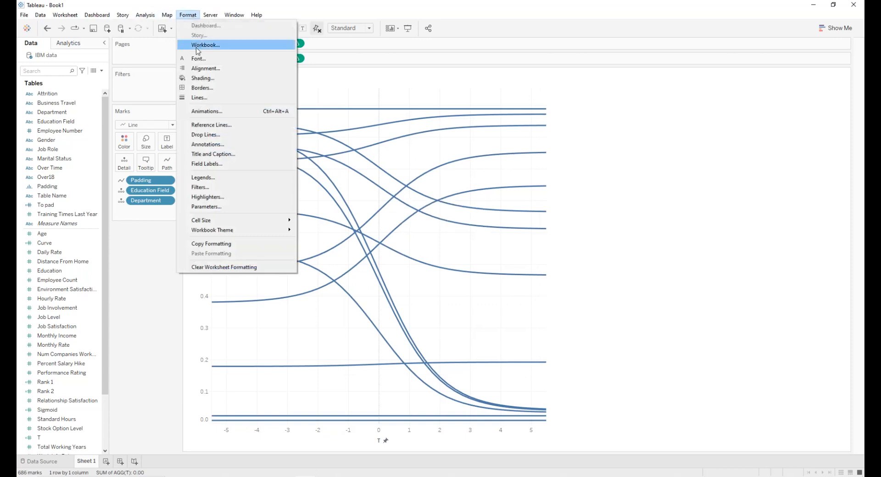
pyautogui.click(196, 48)
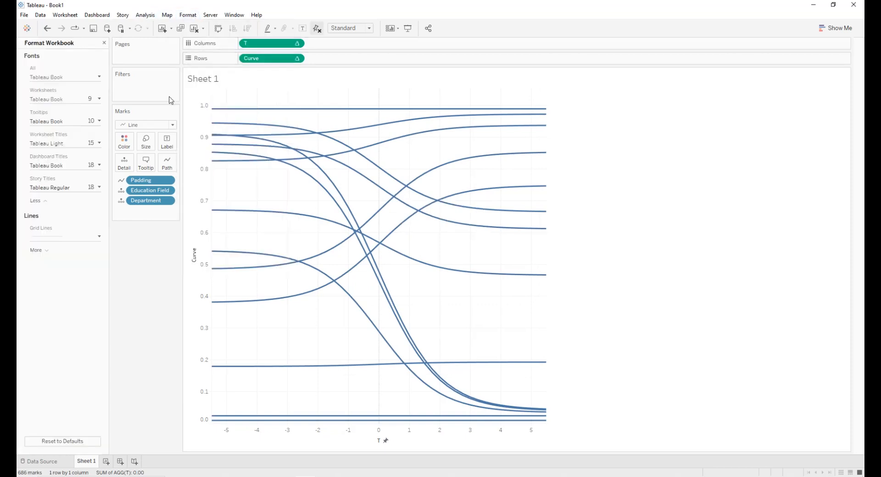
pyautogui.click(48, 237)
pyautogui.click(48, 254)
pyautogui.click(41, 276)
pyautogui.click(49, 258)
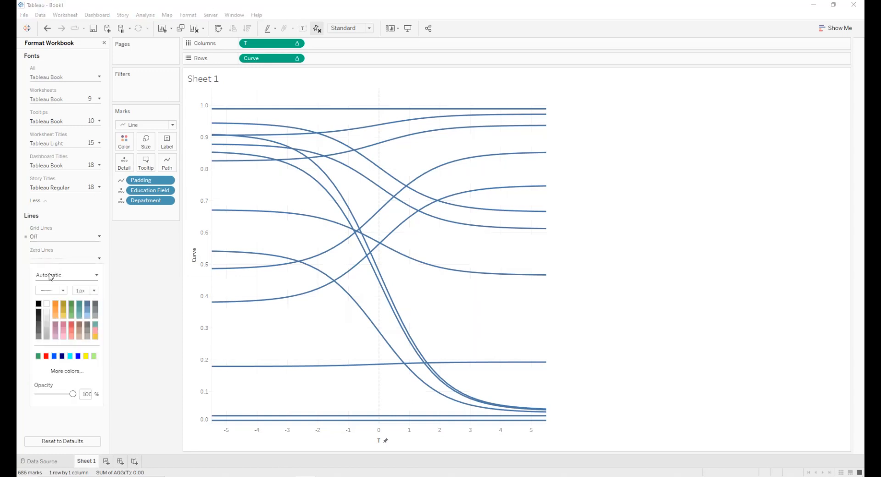
pyautogui.click(50, 275)
pyautogui.click(42, 296)
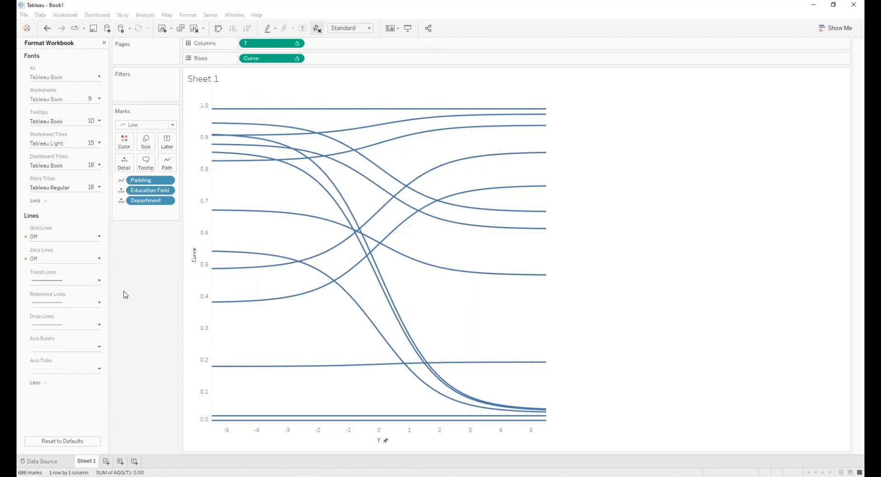
# Turn off the axis rulers for the workbook and close the workbook formatting
pyautogui.click(61, 350)
pyautogui.click(55, 210)
pyautogui.click(42, 231)
pyautogui.click(137, 255)
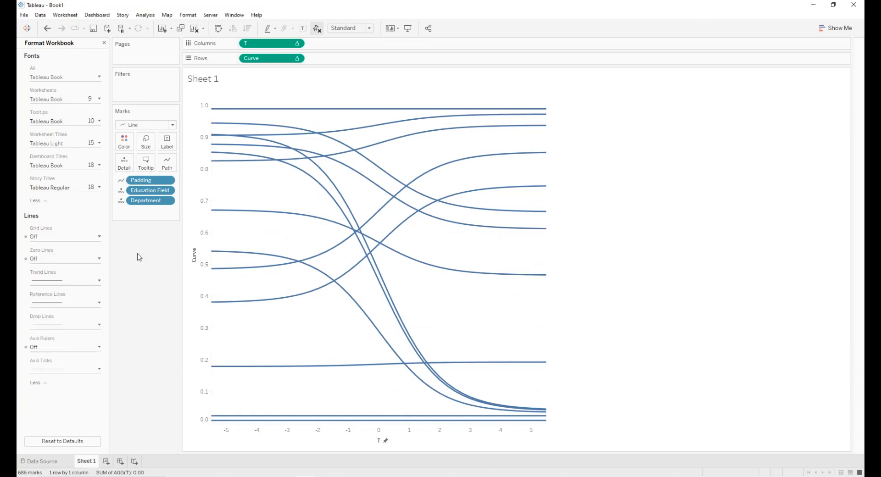
pyautogui.click(104, 43)
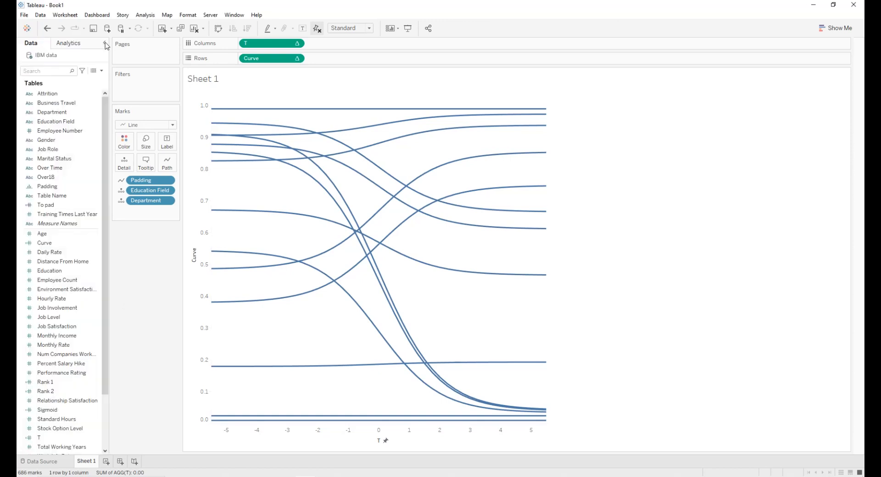
# Color the lines by Education Field and reverse the scale of the Curve axis
pyautogui.click(122, 195)
pyautogui.click(131, 203)
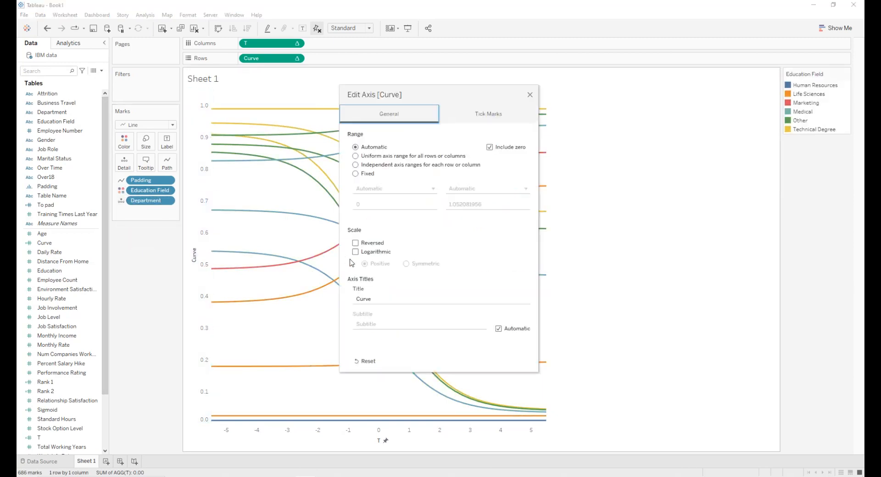
pyautogui.click(355, 243)
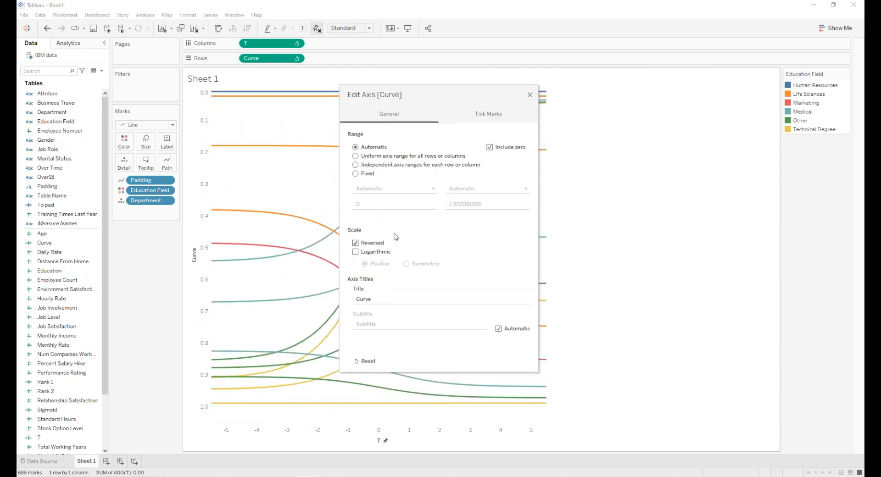
pyautogui.click(530, 94)
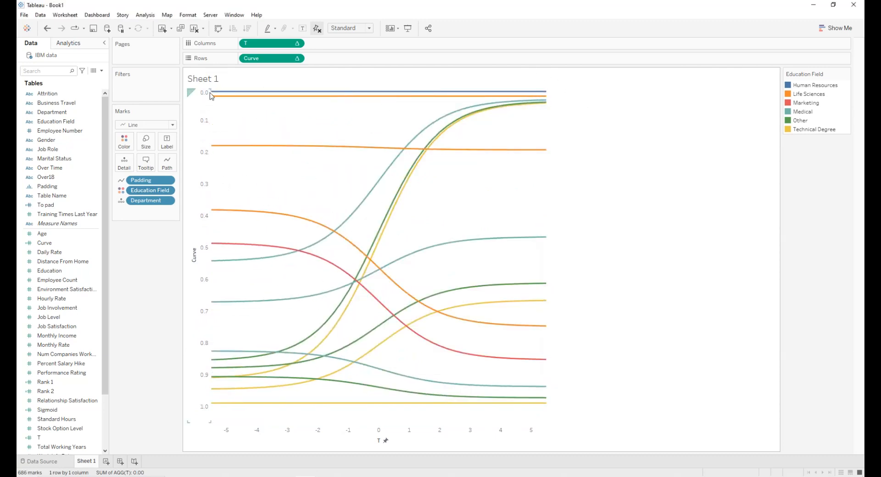
pyautogui.moveTo(217, 95)
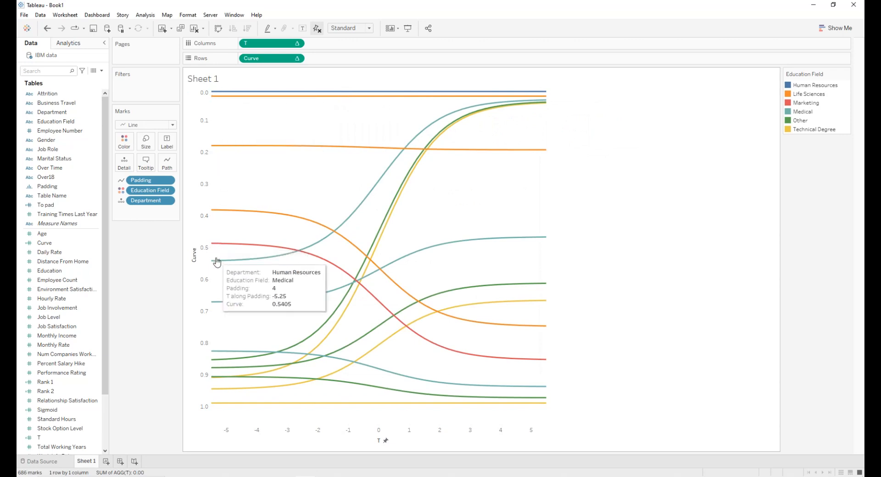
pyautogui.moveTo(215, 365)
pyautogui.moveTo(216, 393)
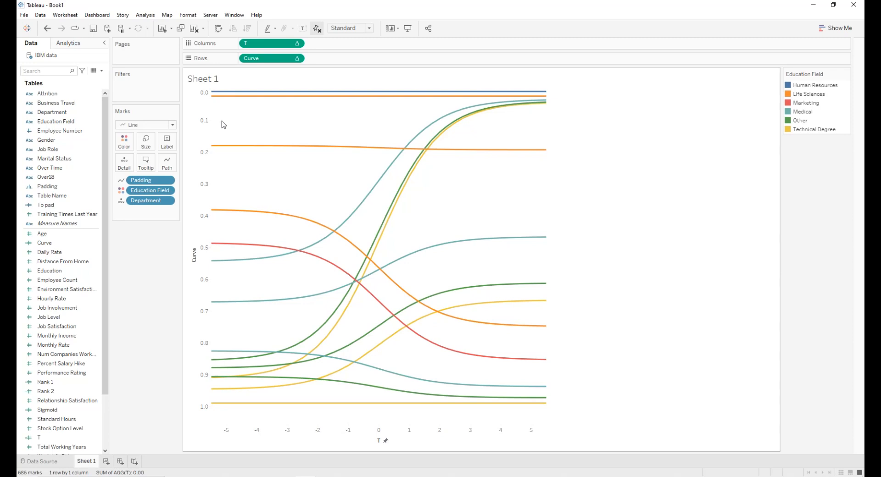
# Create a calculated field named Sizing with the formula WINDOW_AVG(SUM([Employee Count]))
pyautogui.click(104, 71)
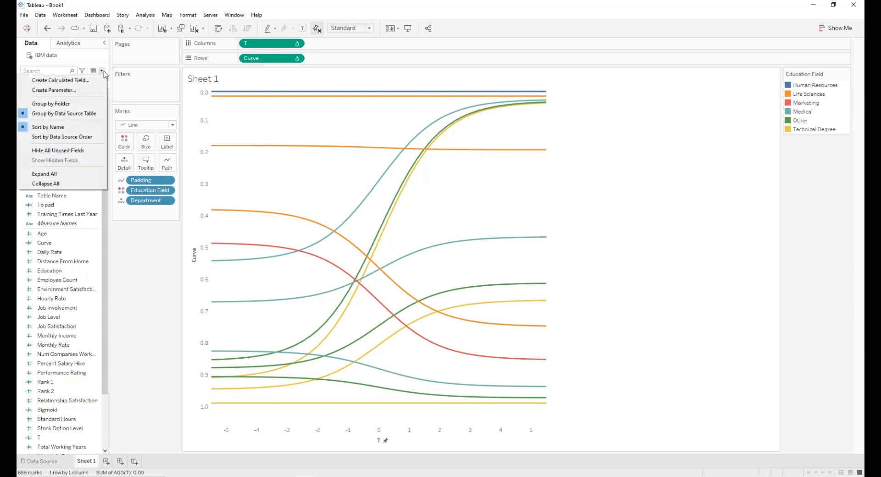
pyautogui.click(83, 79)
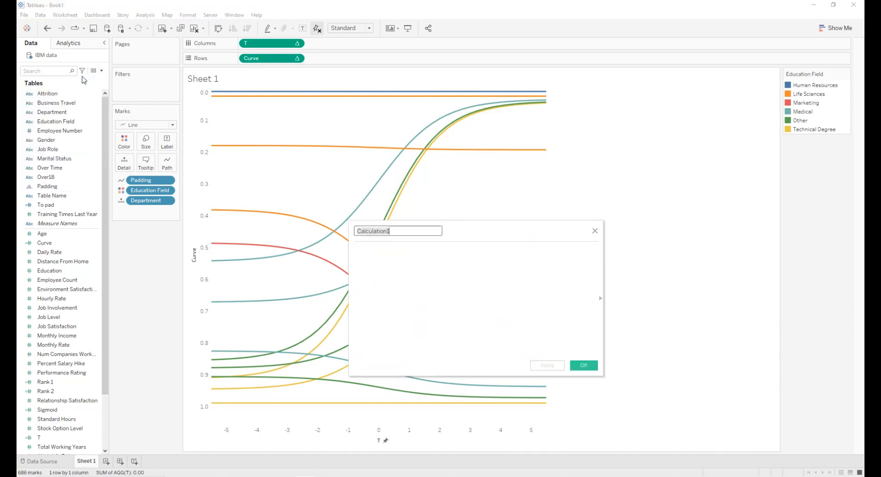
pyautogui.write('Sizing')
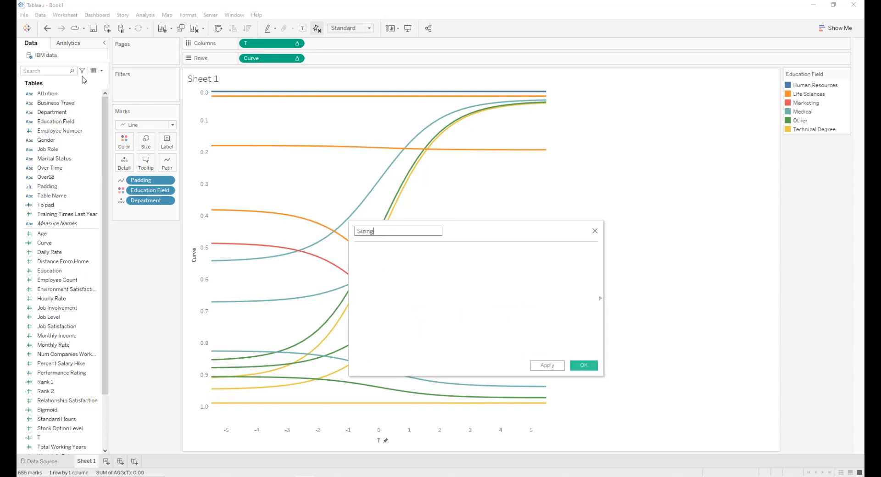
pyautogui.press('Tab')
pyautogui.write('win')
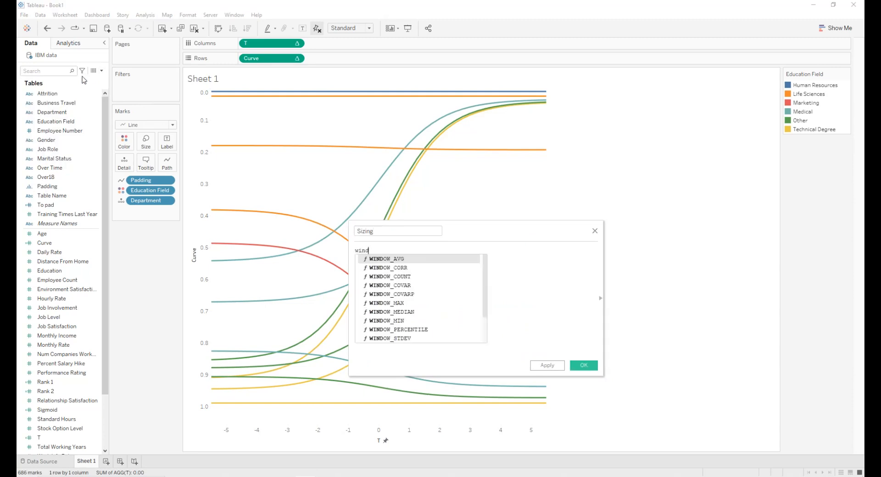
pyautogui.write('d')
pyautogui.press('Return')
pyautogui.write('su')
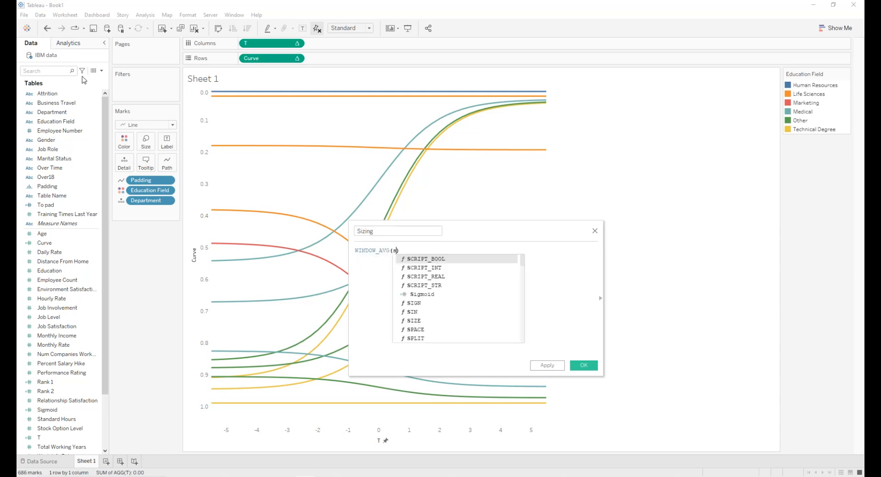
pyautogui.press('Return')
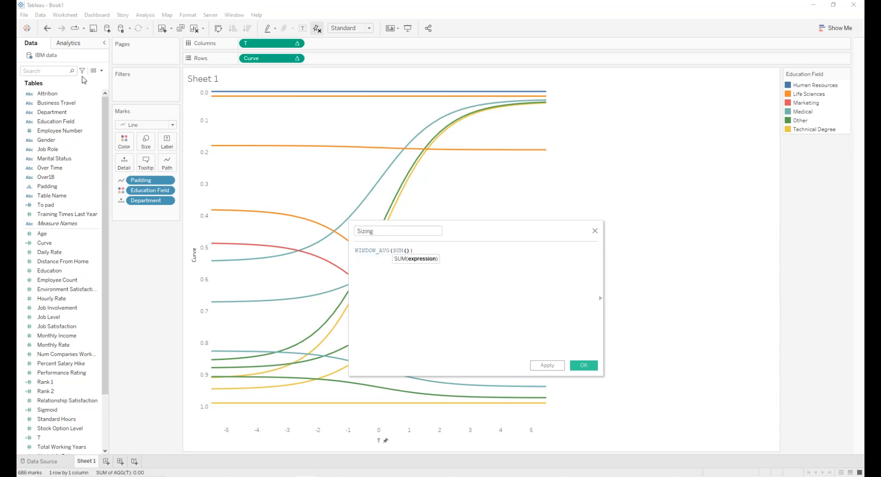
pyautogui.write('emp')
pyautogui.press('Return')
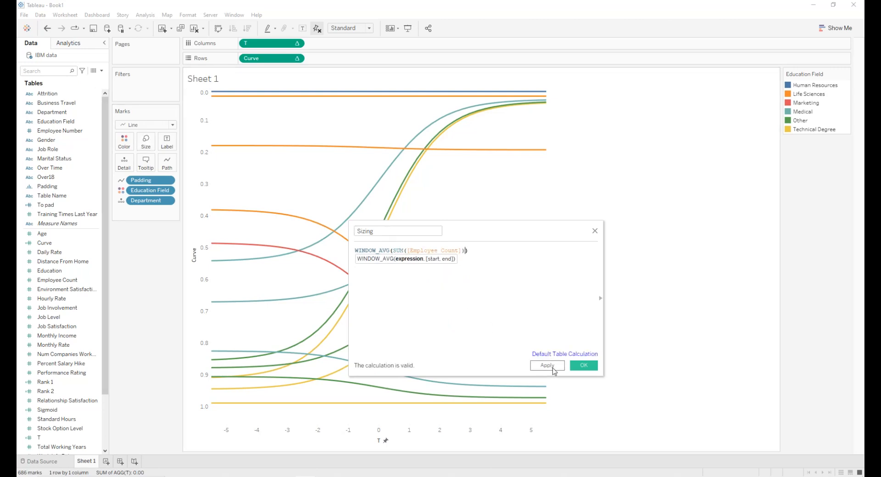
pyautogui.click(547, 365)
pyautogui.click(583, 366)
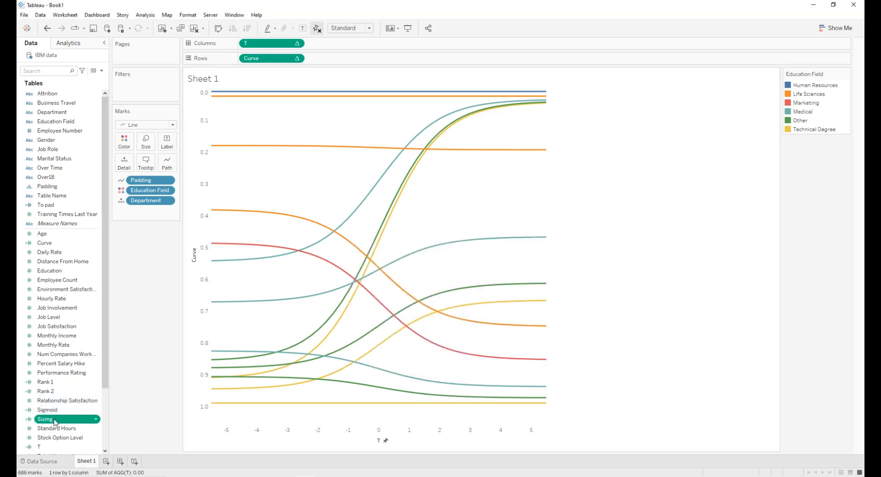
# Size the line marks by the Sizing field and compute it using Padding
pyautogui.moveTo(54, 423); pyautogui.dragTo(143, 152)
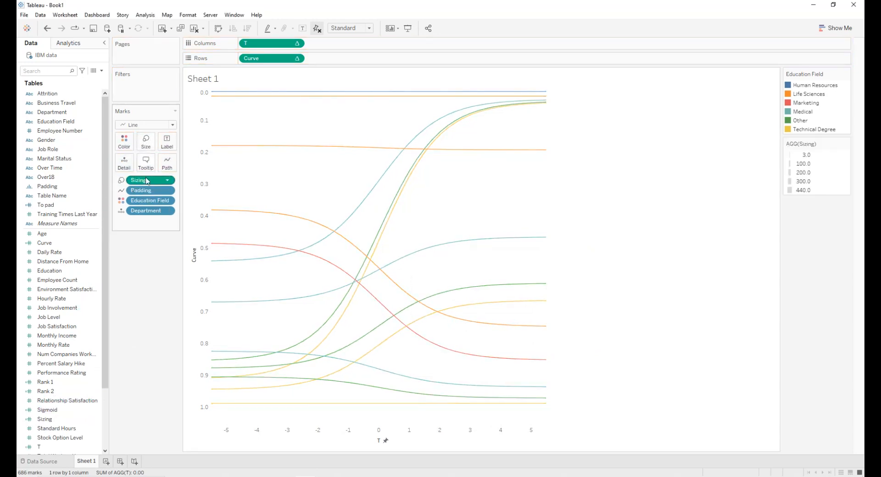
pyautogui.click(168, 181)
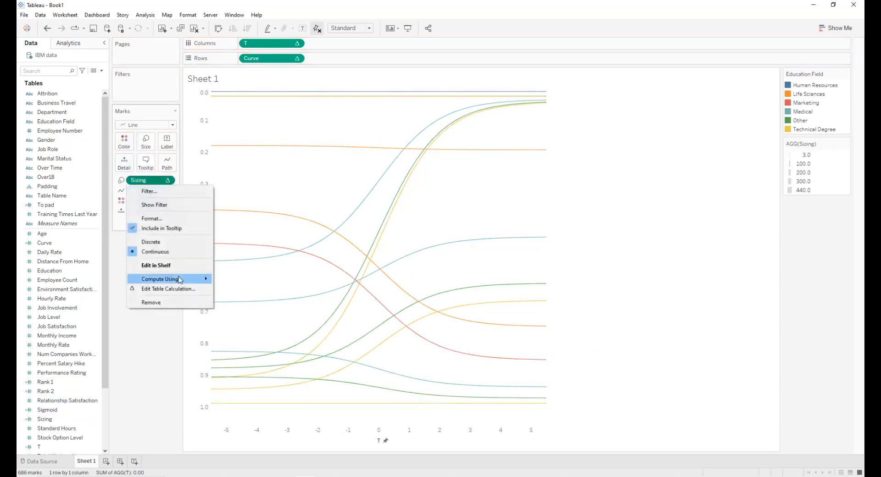
pyautogui.moveTo(180, 279)
pyautogui.click(236, 318)
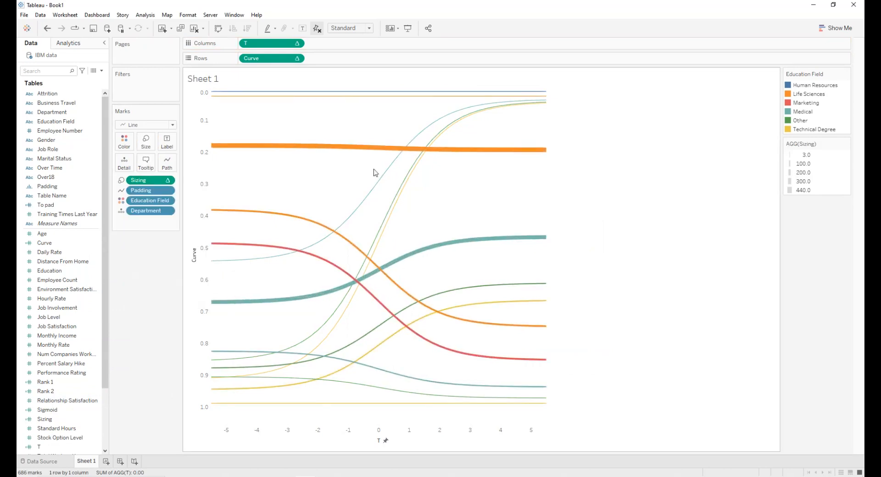
# Increase the size of the line marks so the Sankey bands are considerably thicker
pyautogui.click(145, 143)
pyautogui.moveTo(161, 163); pyautogui.dragTo(198, 165)
pyautogui.click(199, 168)
pyautogui.click(263, 168)
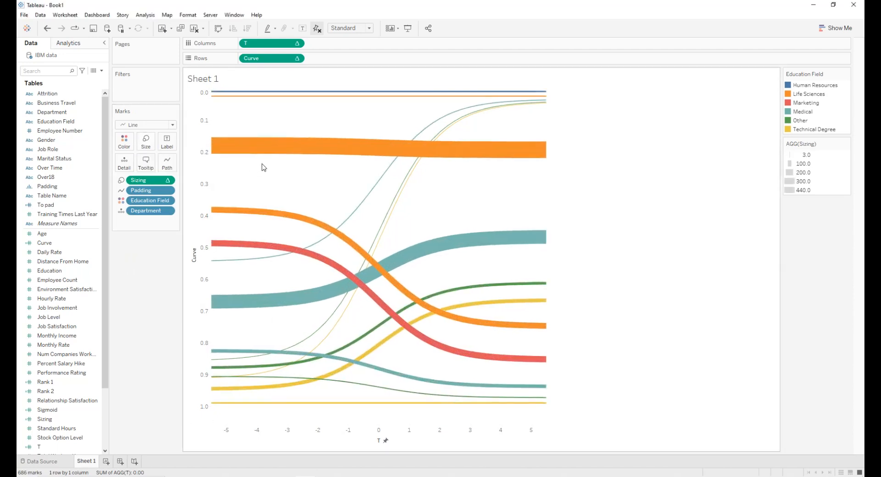
# Set the Curve axis to a fixed range from 0 to 1 and close the axis settings
pyautogui.moveTo(262, 153)
pyautogui.doubleClick(202, 195)
pyautogui.click(355, 174)
pyautogui.click(461, 204)
pyautogui.doubleClick(461, 204)
pyautogui.write('1')
pyautogui.click(493, 268)
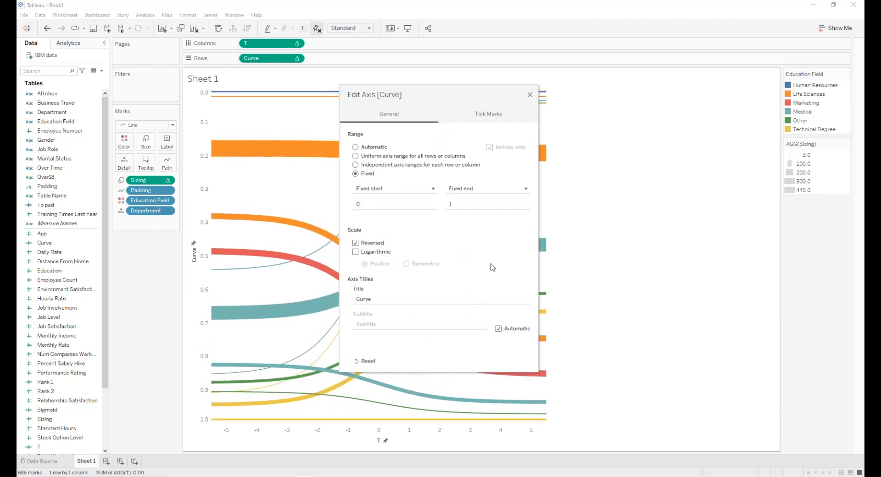
pyautogui.click(529, 94)
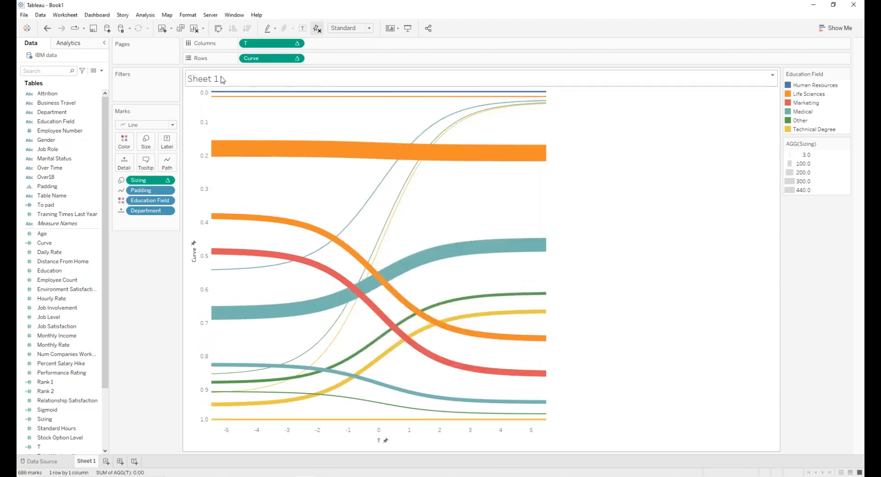
# Hide the sheet title and set the worksheet's default shading to black
pyautogui.rightClick(221, 80)
pyautogui.click(240, 102)
pyautogui.rightClick(256, 106)
pyautogui.click(280, 151)
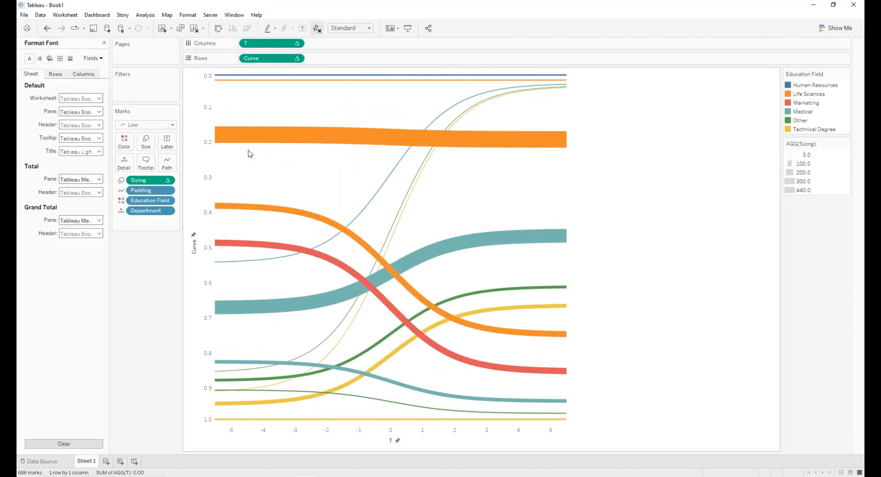
pyautogui.click(49, 59)
pyautogui.click(75, 98)
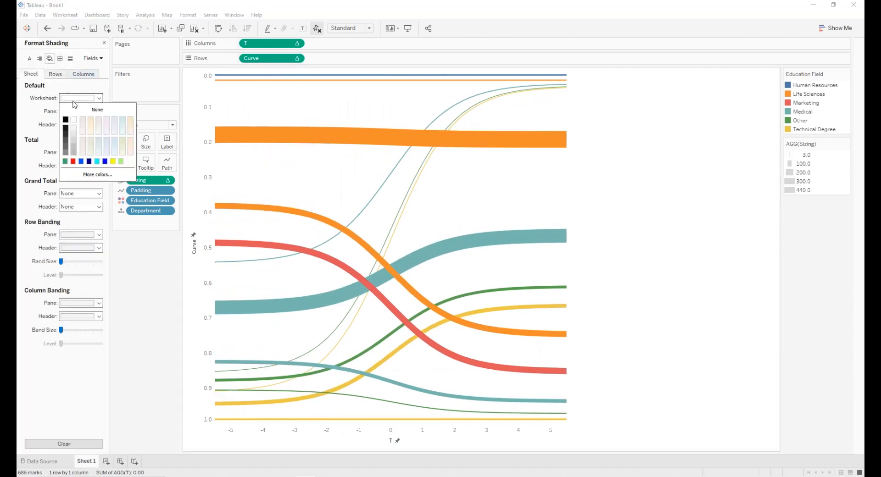
pyautogui.click(67, 120)
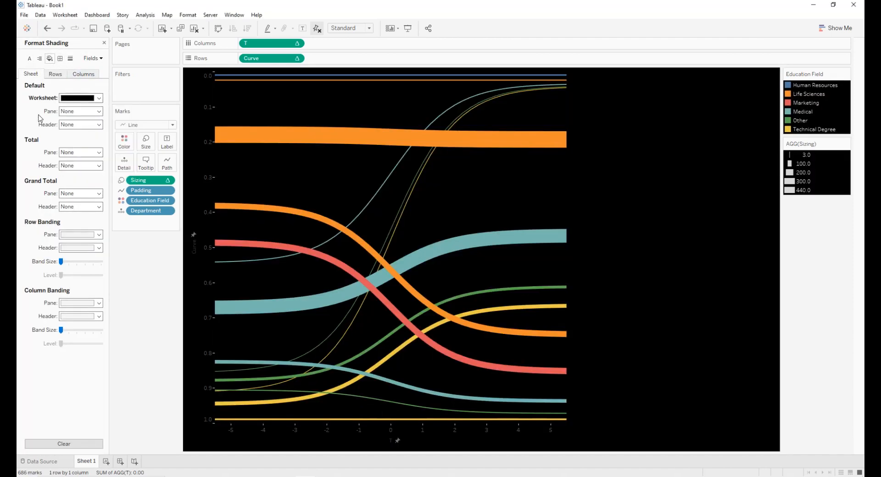
# Hide the headers of the Curve axis and the T axis in the Sankey view
pyautogui.rightClick(197, 166)
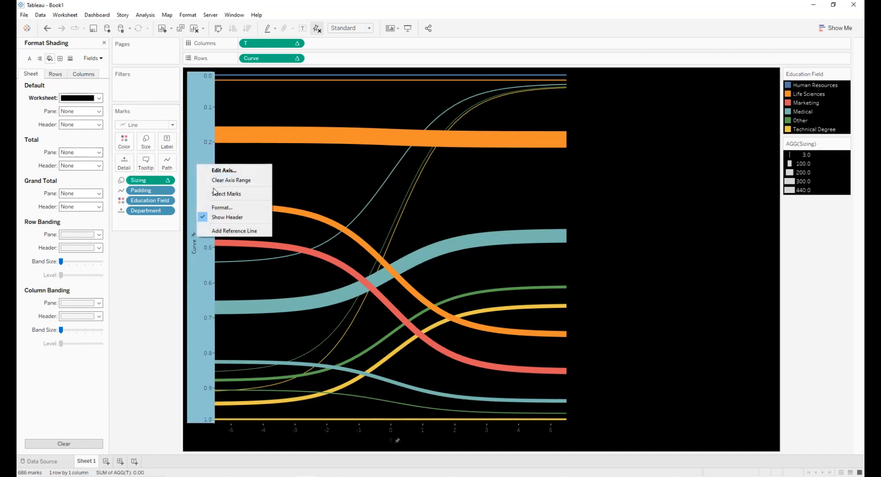
pyautogui.click(215, 217)
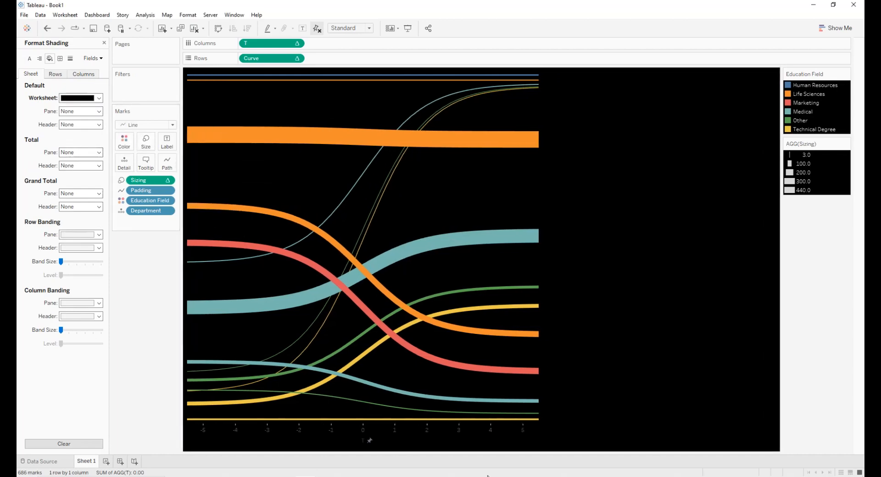
pyautogui.rightClick(348, 435)
pyautogui.click(362, 419)
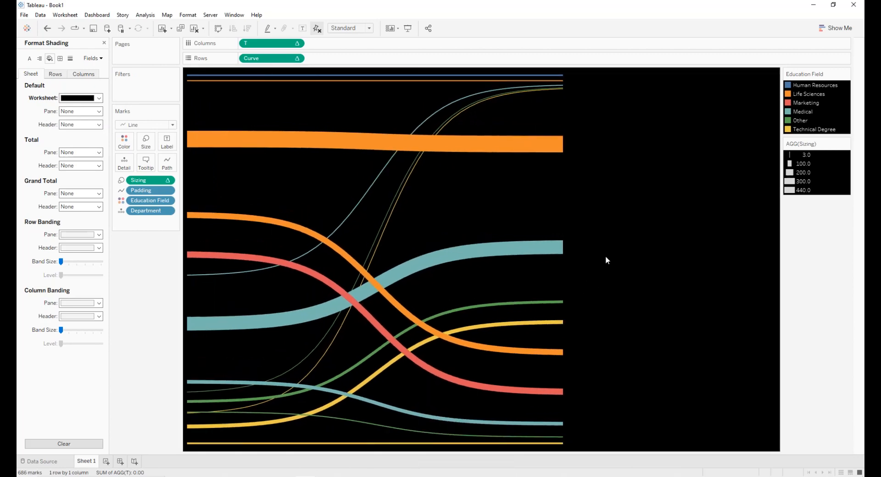
# Rename the Sankey worksheet as Diagram
pyautogui.doubleClick(93, 461)
pyautogui.write('Diagram')
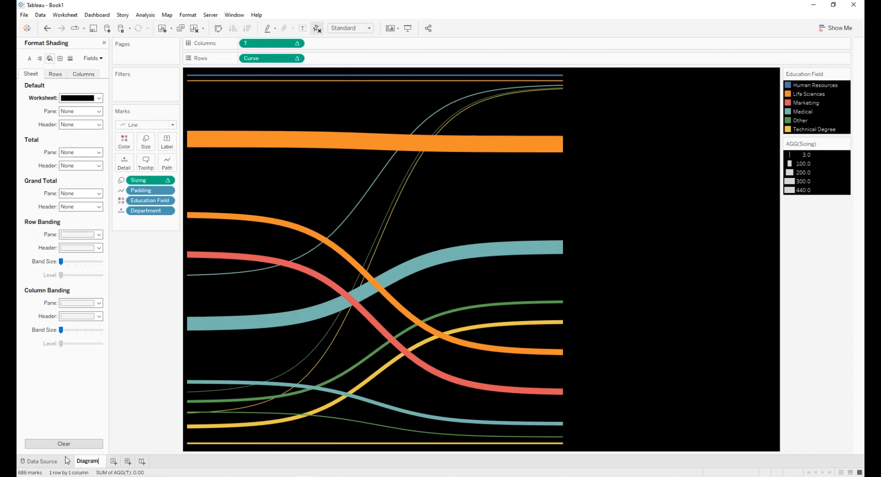
pyautogui.press('Return')
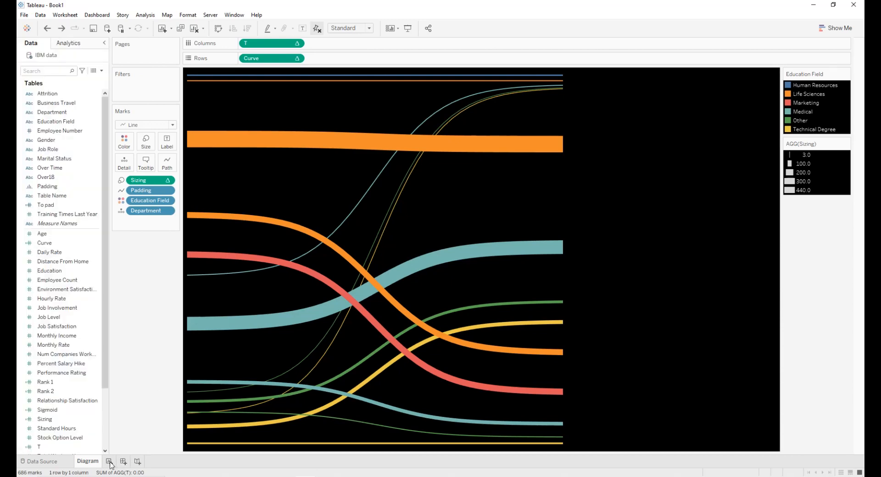
# Add a new worksheet and name it Education field
pyautogui.click(110, 464)
pyautogui.doubleClick(112, 464)
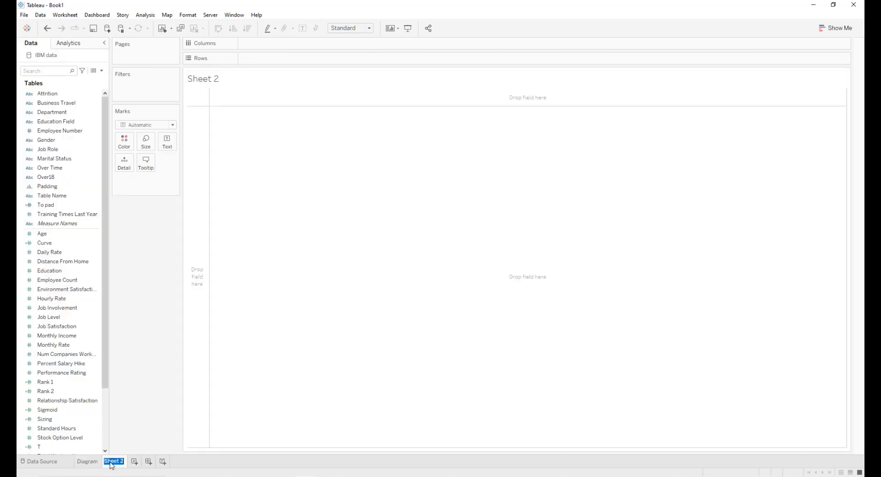
pyautogui.write('Education field')
pyautogui.press('Return')
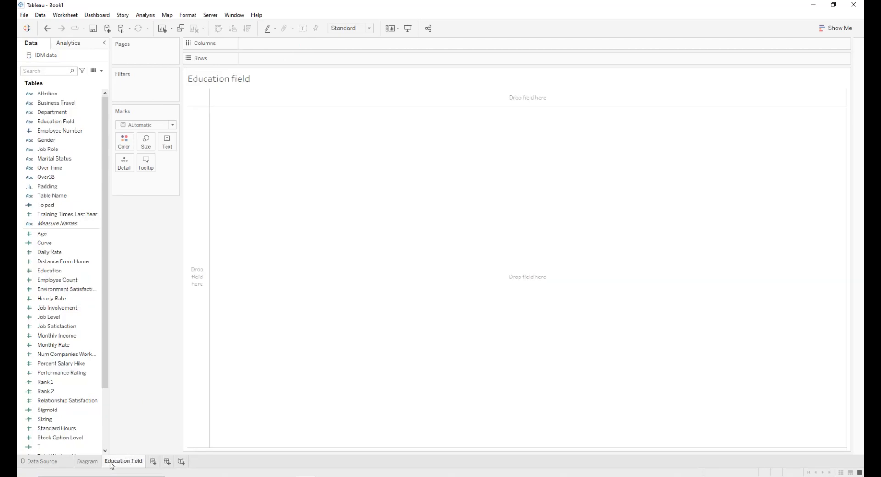
# Build a stacked bar of Employee Count as percent of total, coloured by Education Field, and hide the sheet title
pyautogui.moveTo(64, 283)
pyautogui.mouseDown()
pyautogui.moveTo(256, 120)
pyautogui.moveTo(278, 62)
pyautogui.mouseUp()
pyautogui.moveTo(69, 121)
pyautogui.mouseDown()
pyautogui.moveTo(152, 136)
pyautogui.moveTo(125, 141)
pyautogui.mouseUp()
pyautogui.click(298, 58)
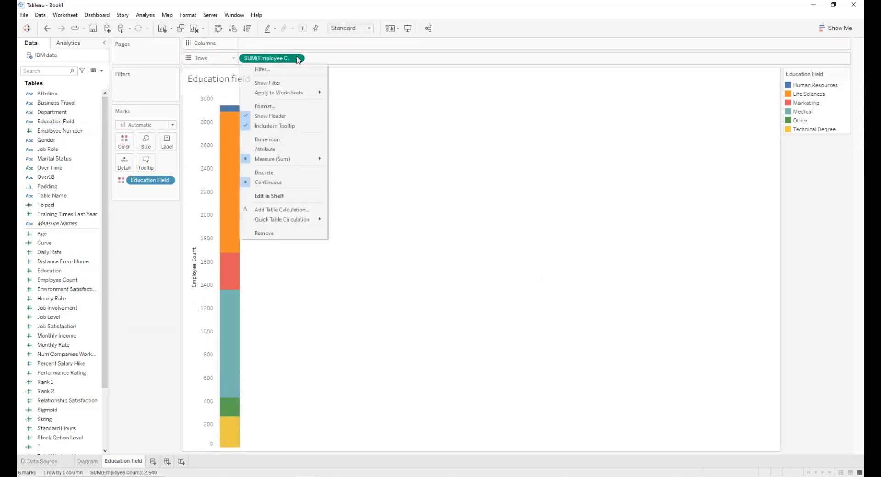
pyautogui.moveTo(306, 221)
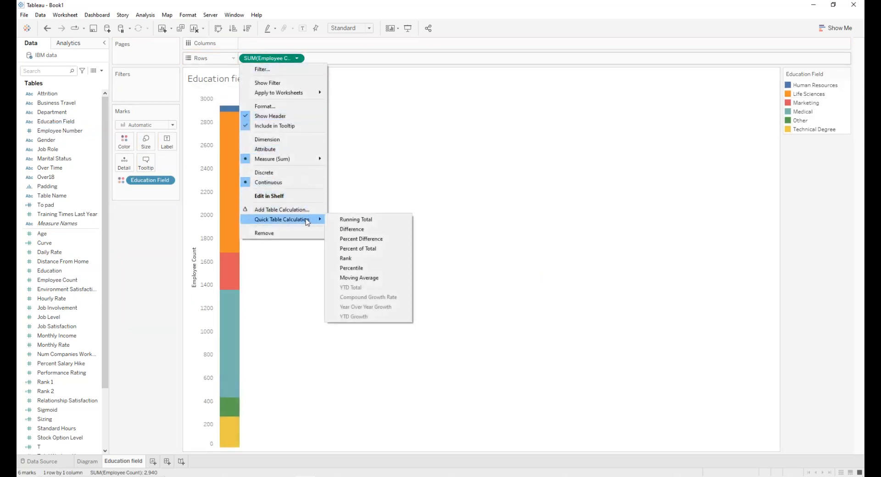
pyautogui.click(342, 249)
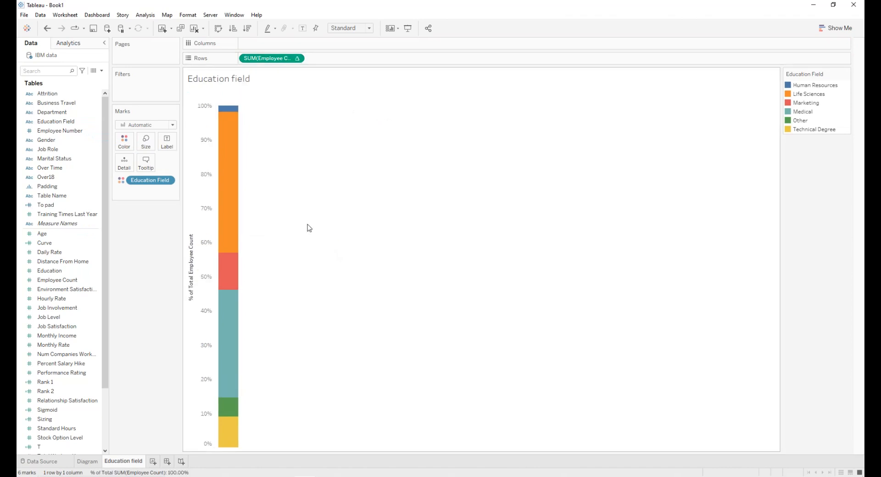
pyautogui.rightClick(217, 80)
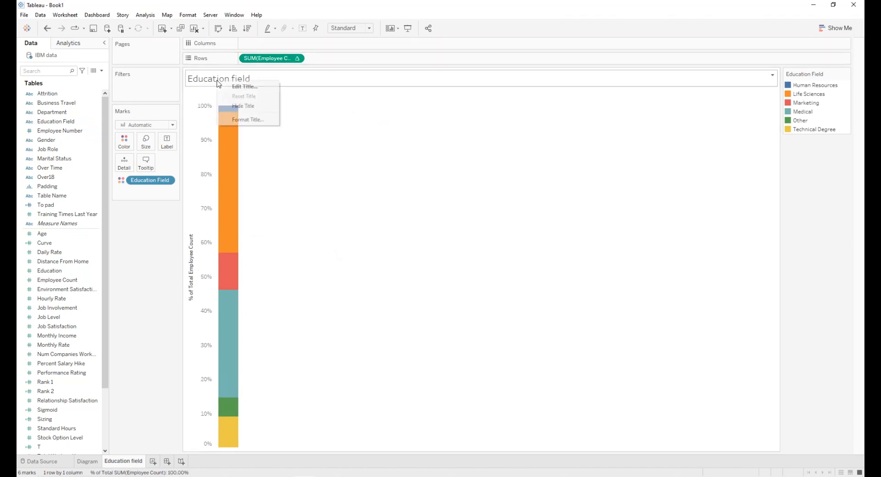
pyautogui.click(238, 106)
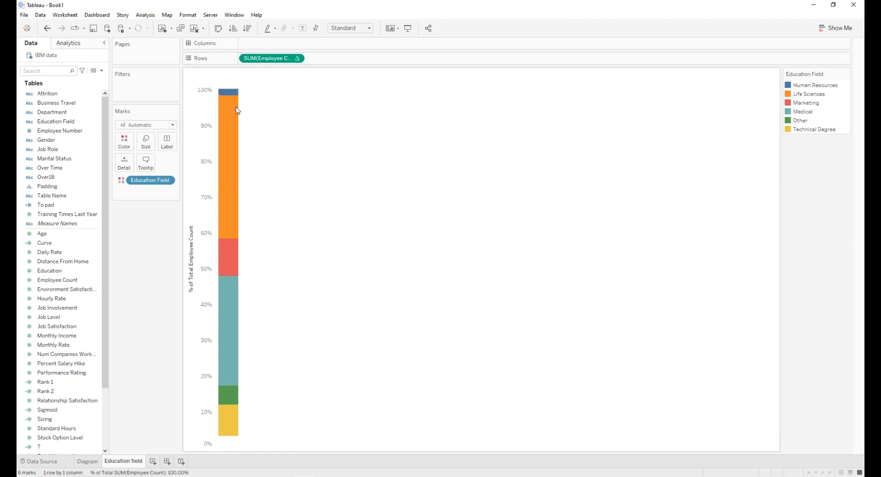
# Set the percent-of-total axis to a fixed range from 0 to 1 and hide its header
pyautogui.doubleClick(207, 119)
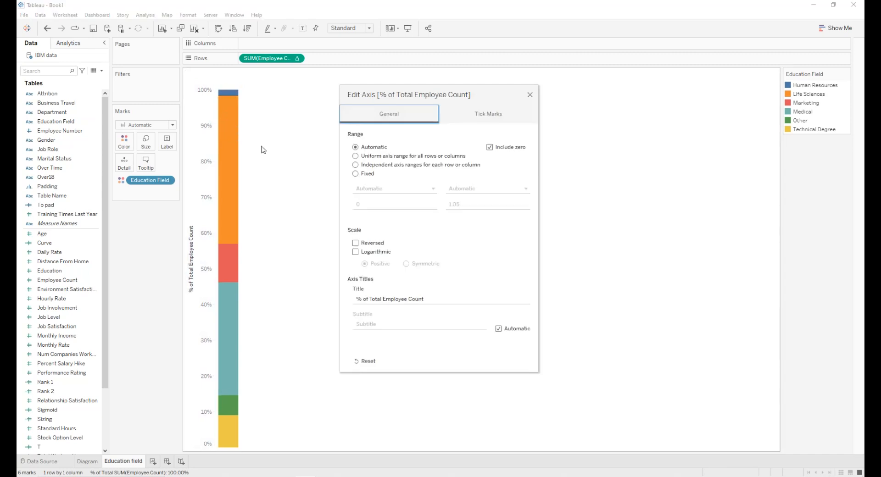
pyautogui.click(357, 175)
pyautogui.click(449, 205)
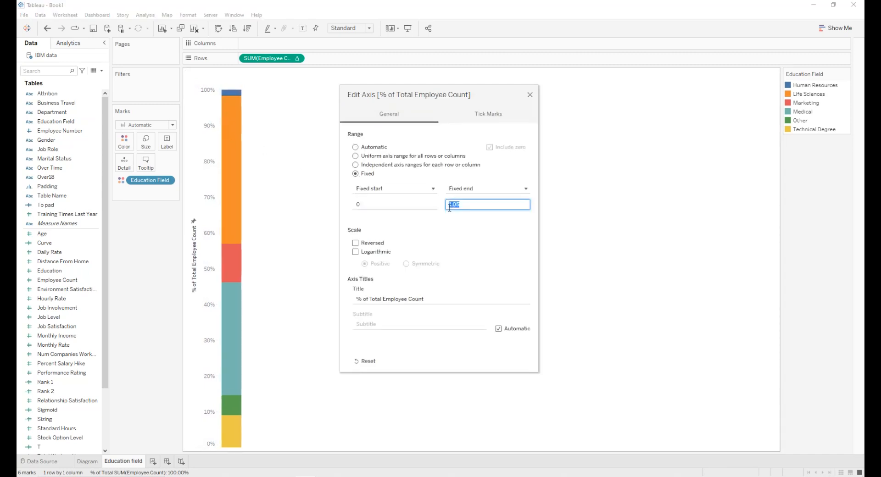
pyautogui.write('1')
pyautogui.click(464, 228)
pyautogui.click(530, 95)
pyautogui.rightClick(211, 173)
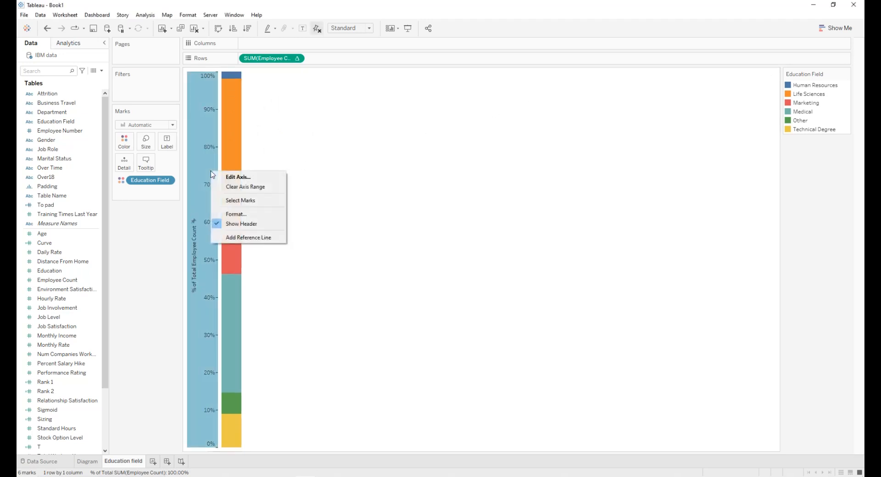
pyautogui.click(232, 224)
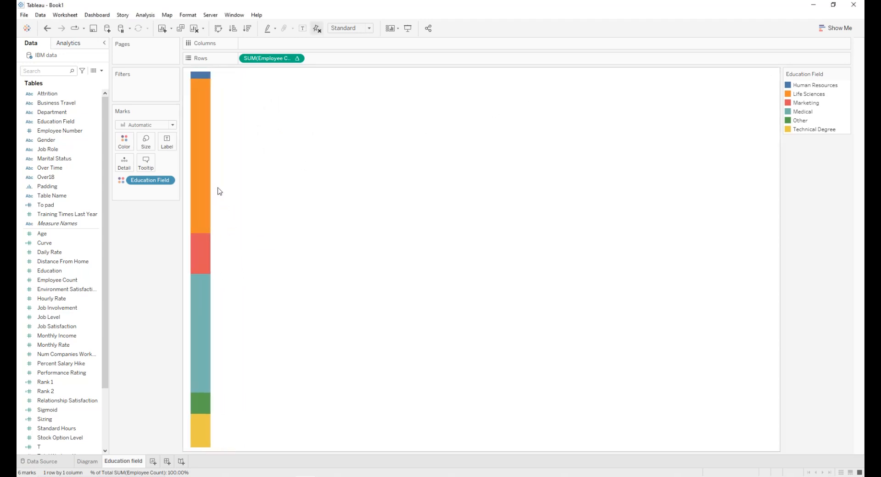
# Set the default worksheet shading of the Education field sheet to None
pyautogui.rightClick(227, 132)
pyautogui.rightClick(208, 141)
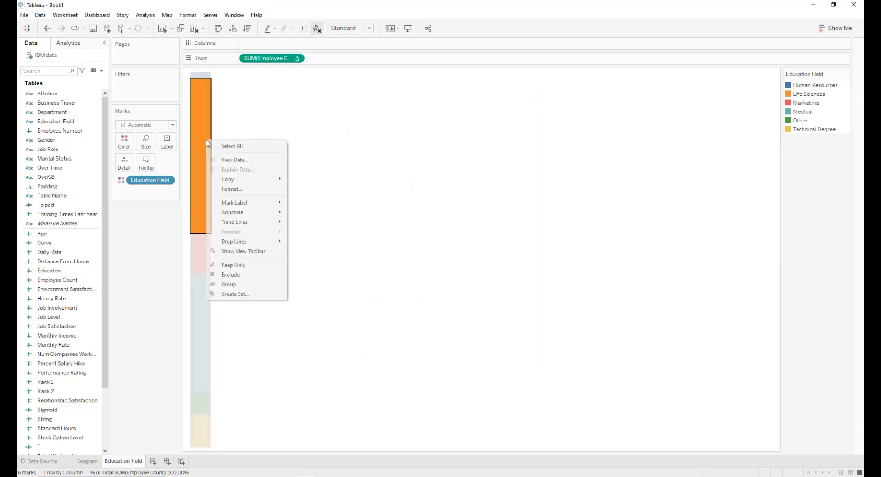
pyautogui.click(236, 188)
pyautogui.click(50, 59)
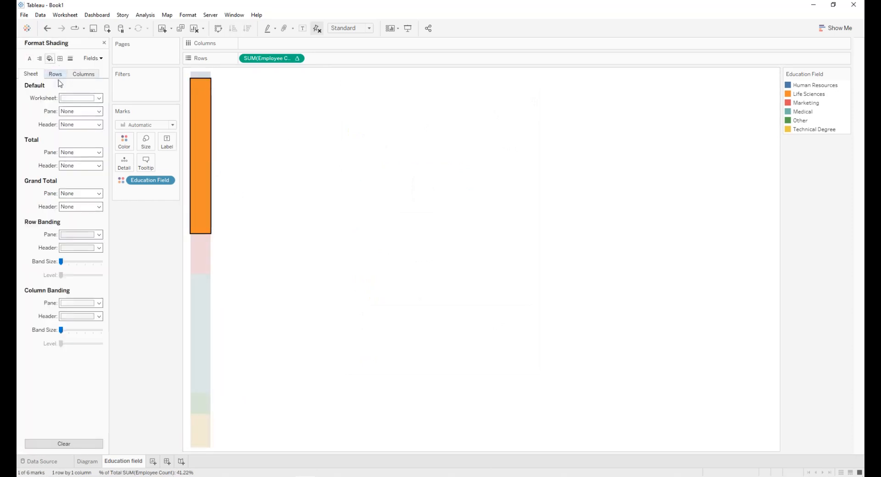
pyautogui.click(68, 99)
pyautogui.click(96, 109)
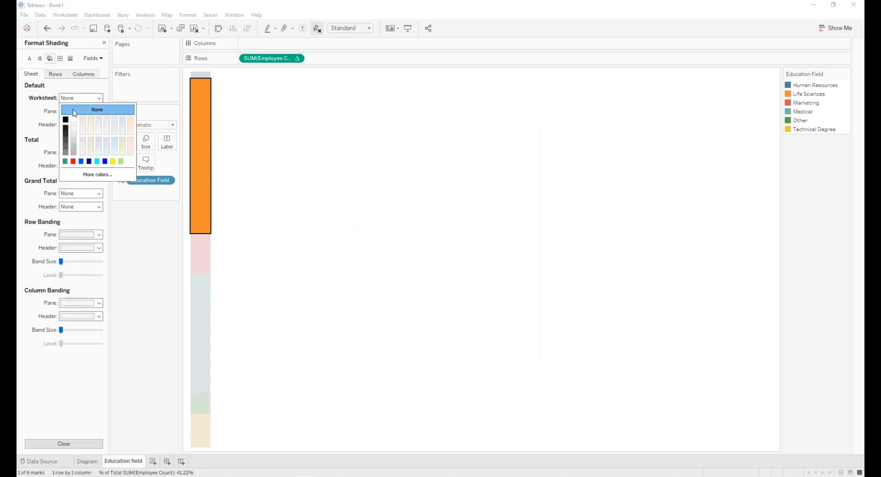
pyautogui.click(314, 134)
# Widen the stacked bar and label its segments with Education Field and the percent of total Employee Count
pyautogui.moveTo(211, 146)
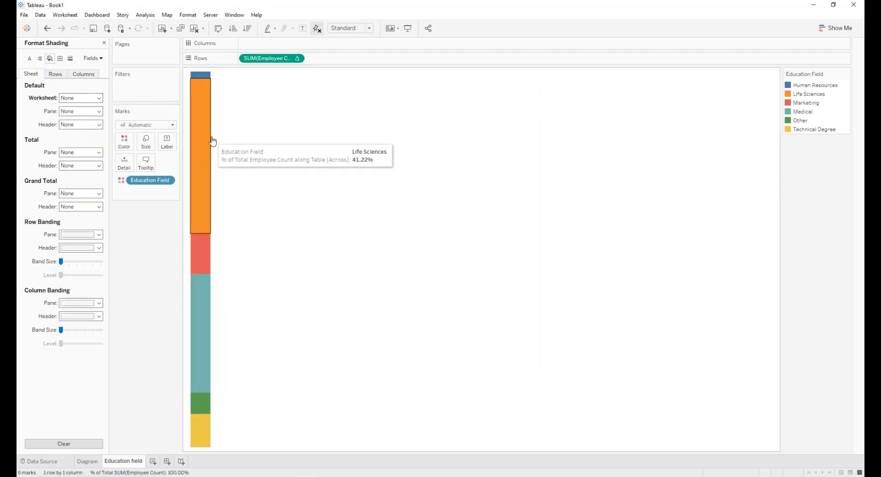
pyautogui.moveTo(211, 130); pyautogui.dragTo(243, 130)
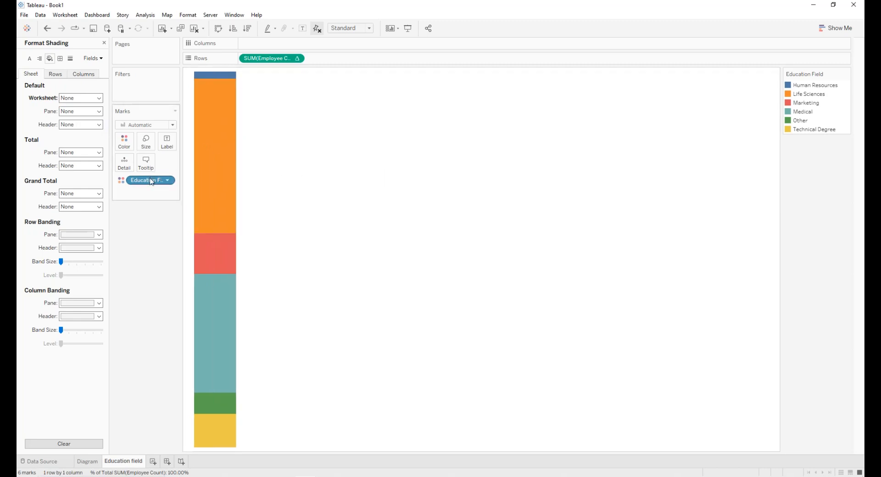
pyautogui.moveTo(152, 180); pyautogui.dragTo(167, 143)
pyautogui.moveTo(223, 102)
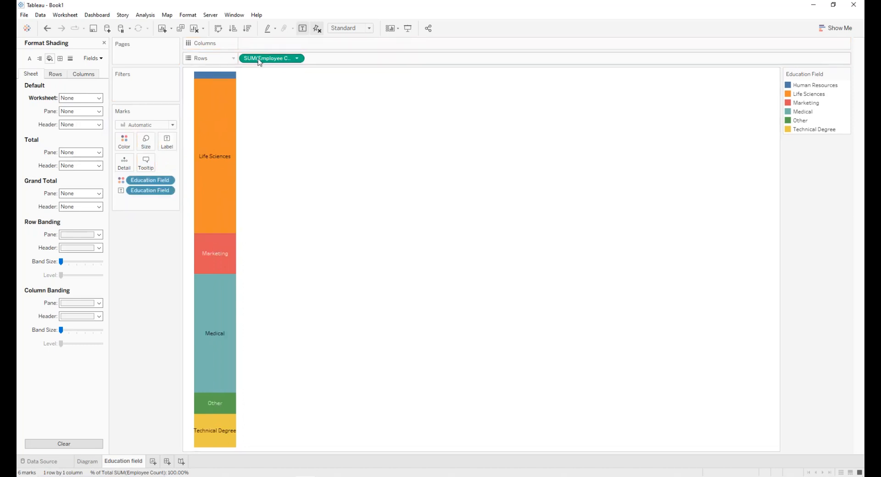
pyautogui.moveTo(260, 62); pyautogui.dragTo(170, 143)
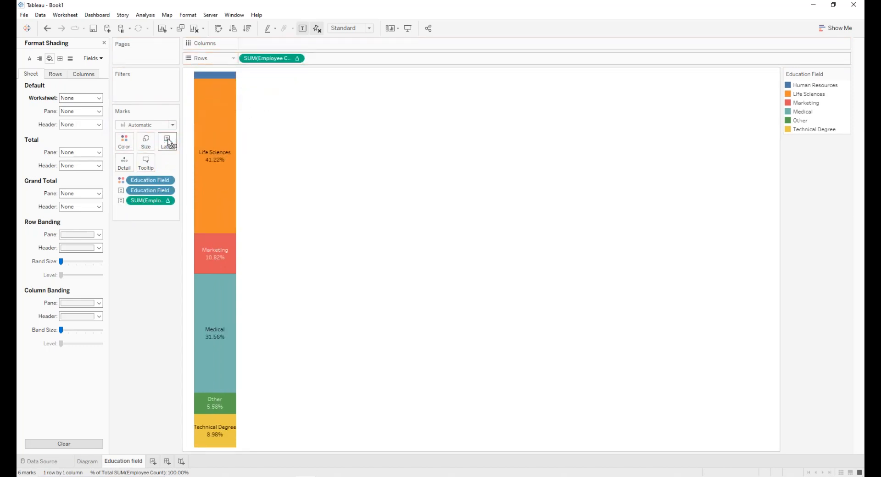
# Make the workbook's worksheet font bold at size 10 and widen the bar further to fit its labels
pyautogui.click(188, 15)
pyautogui.click(195, 49)
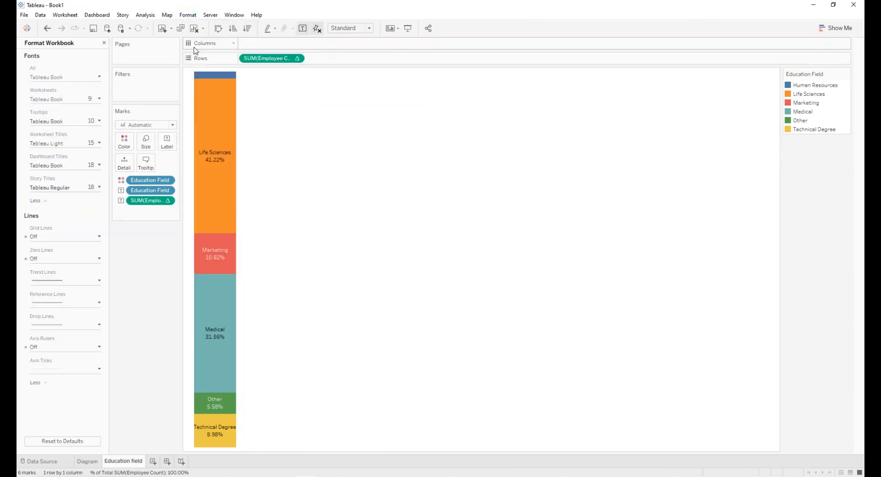
pyautogui.click(68, 101)
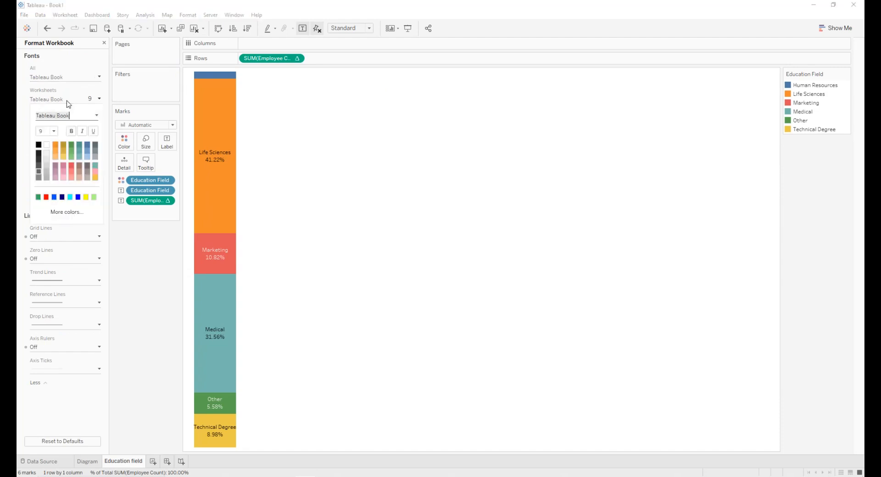
pyautogui.click(71, 131)
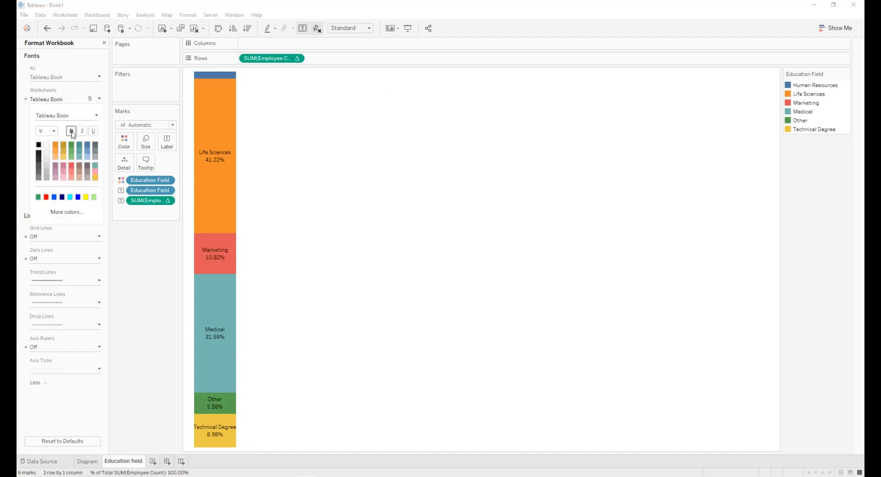
pyautogui.click(58, 132)
pyautogui.click(46, 149)
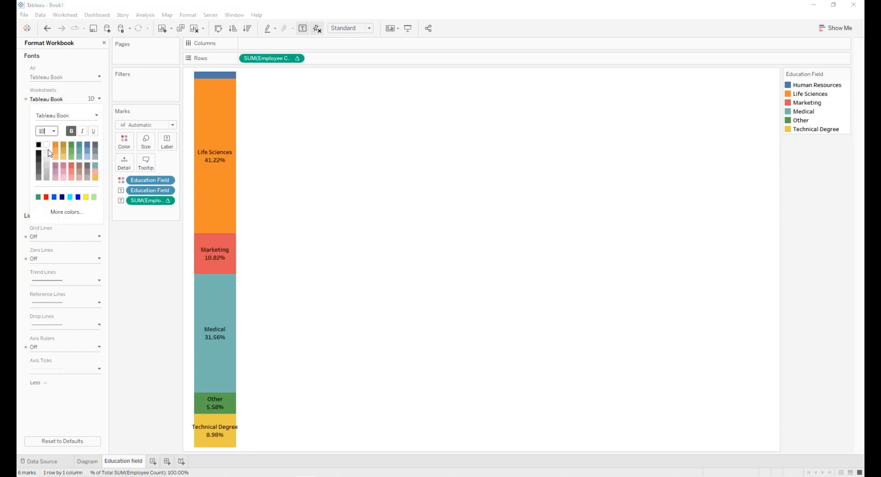
pyautogui.click(352, 138)
pyautogui.moveTo(239, 149)
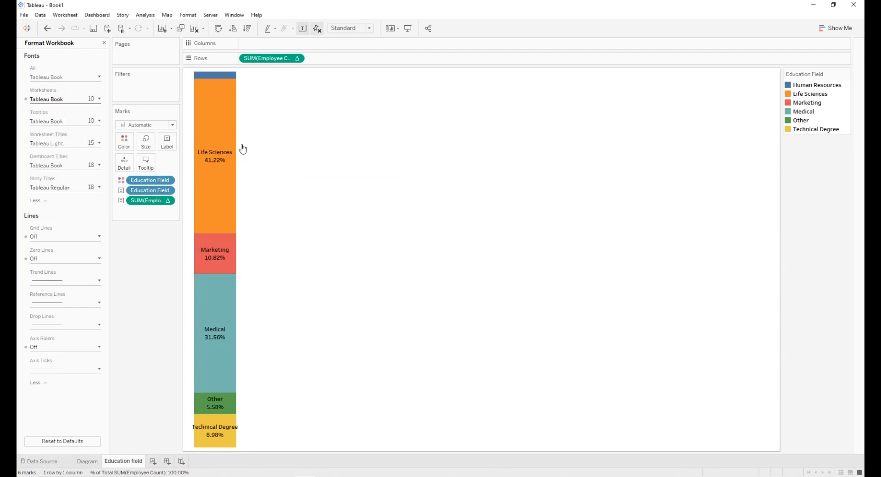
pyautogui.moveTo(243, 142); pyautogui.dragTo(258, 140)
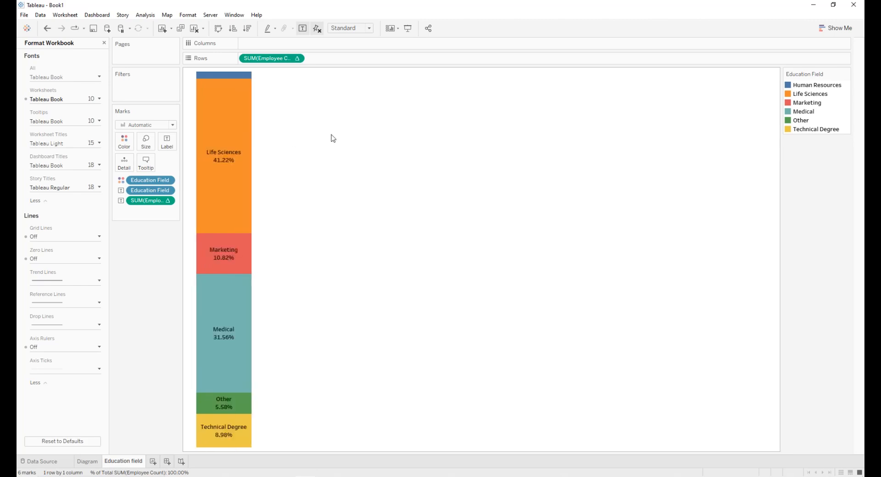
# Add another worksheet and name it Department
pyautogui.click(154, 462)
pyautogui.doubleClick(157, 461)
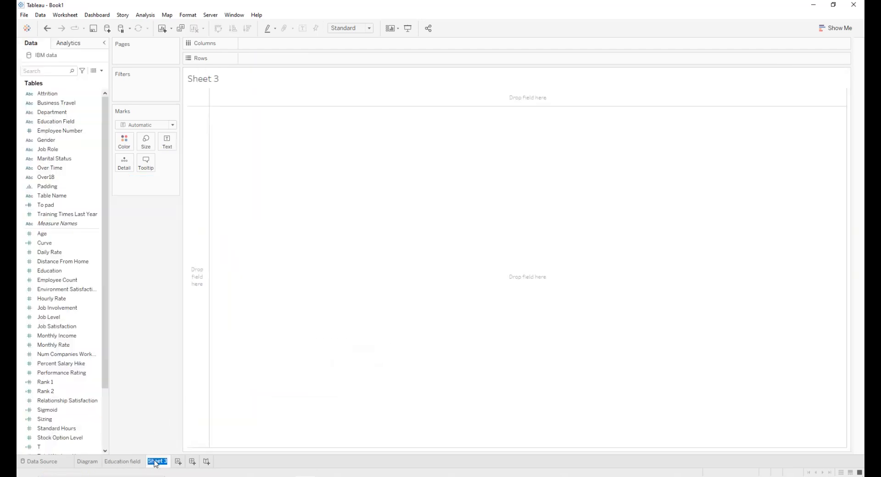
pyautogui.write('Department')
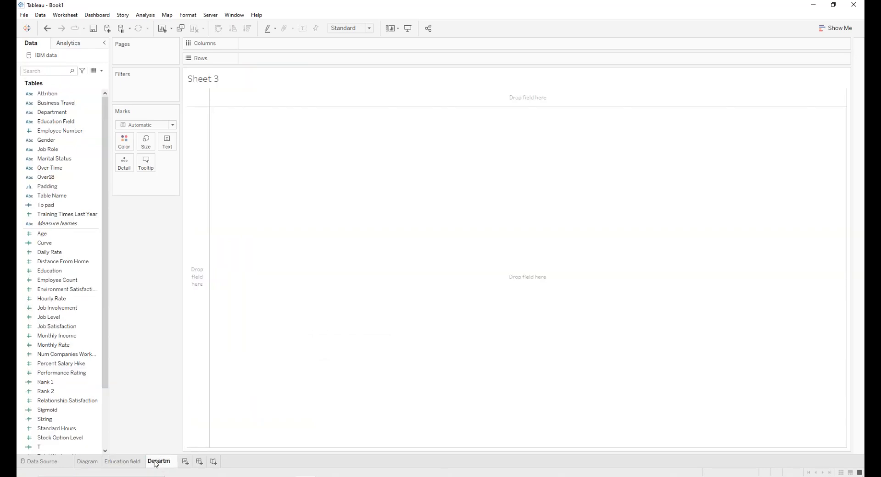
pyautogui.press('Return')
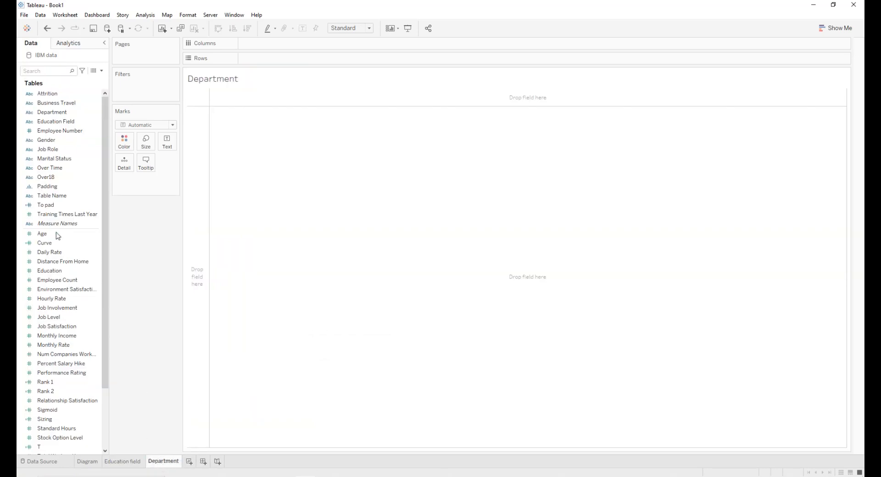
# Build an Employee Count bar coloured by Department, using Winter palette purple for Human Resources, grey for Research & Development and yellow-green for Sales
pyautogui.moveTo(61, 282); pyautogui.dragTo(271, 58)
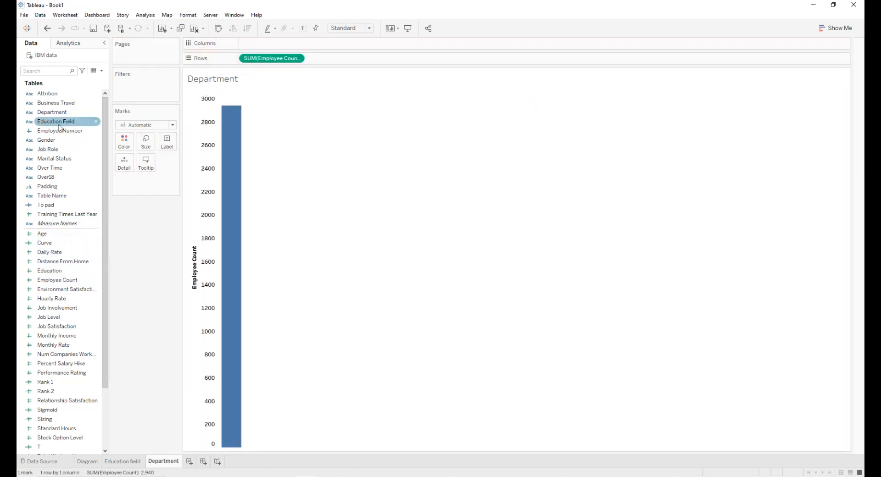
pyautogui.moveTo(54, 113); pyautogui.dragTo(124, 145)
pyautogui.click(847, 74)
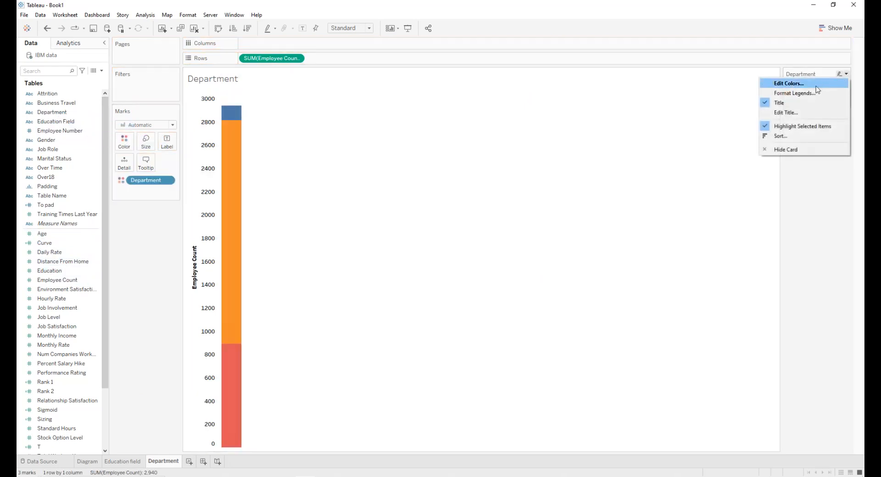
pyautogui.click(817, 80)
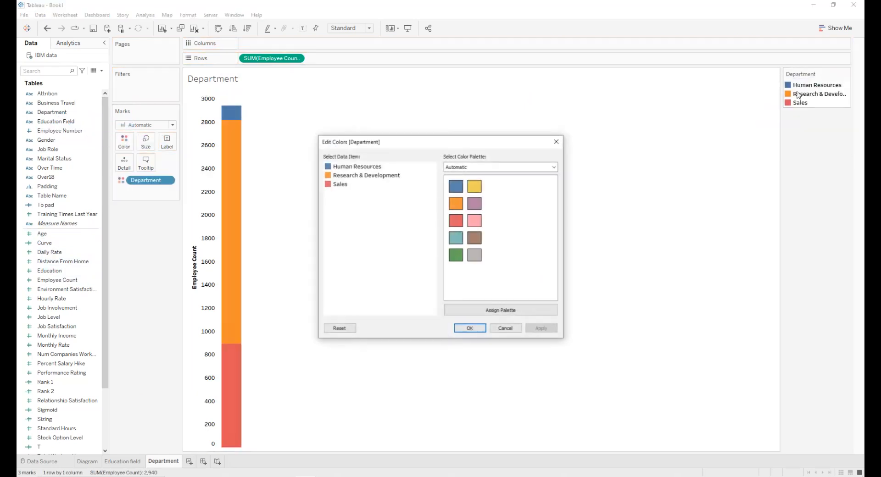
pyautogui.click(482, 168)
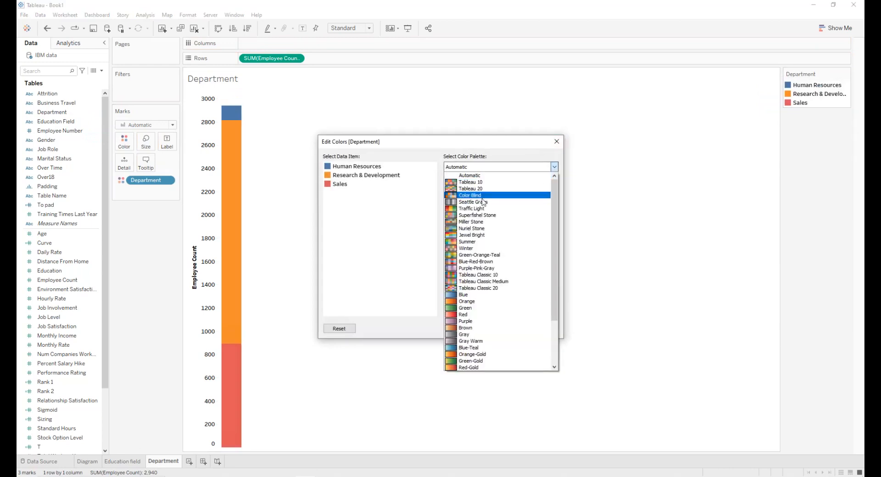
pyautogui.click(473, 249)
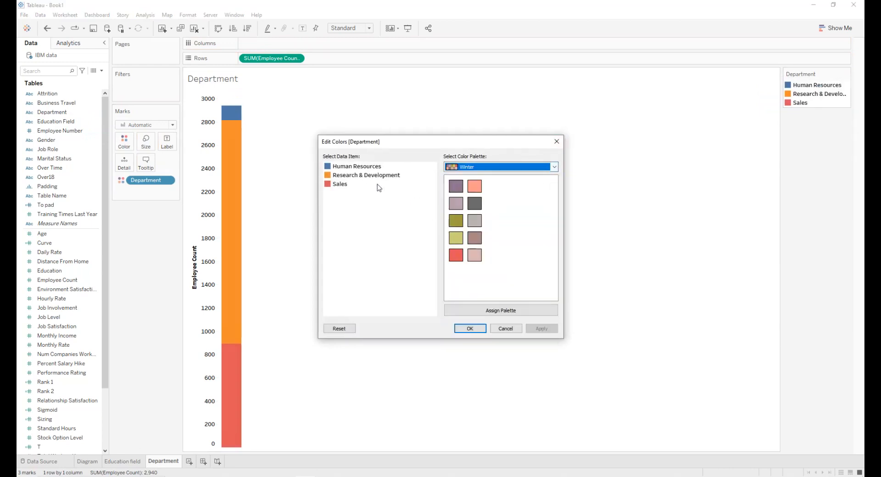
pyautogui.click(356, 168)
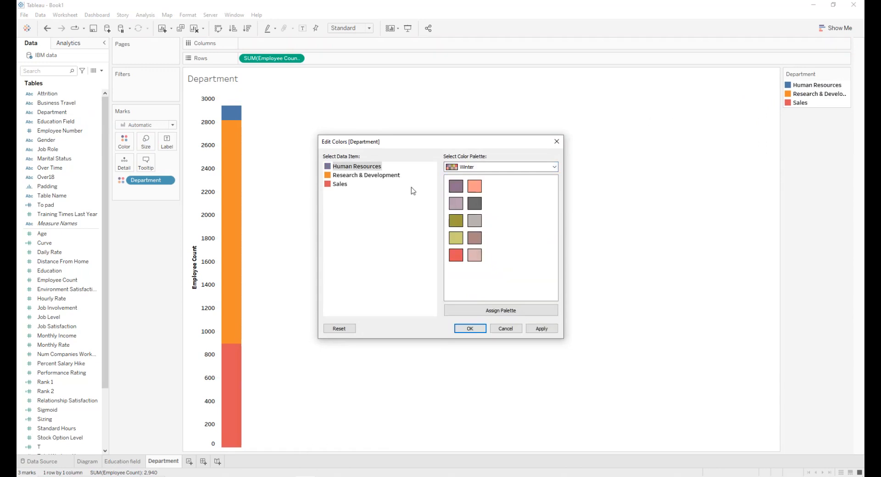
pyautogui.click(366, 178)
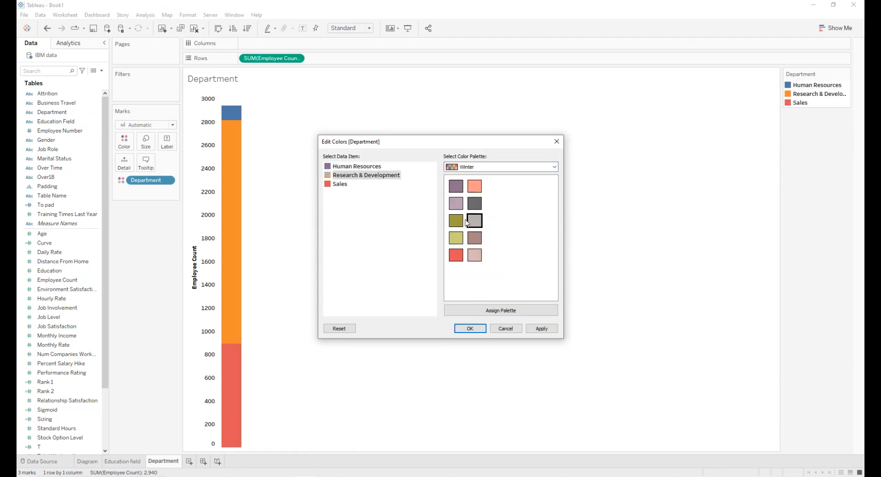
pyautogui.click(342, 185)
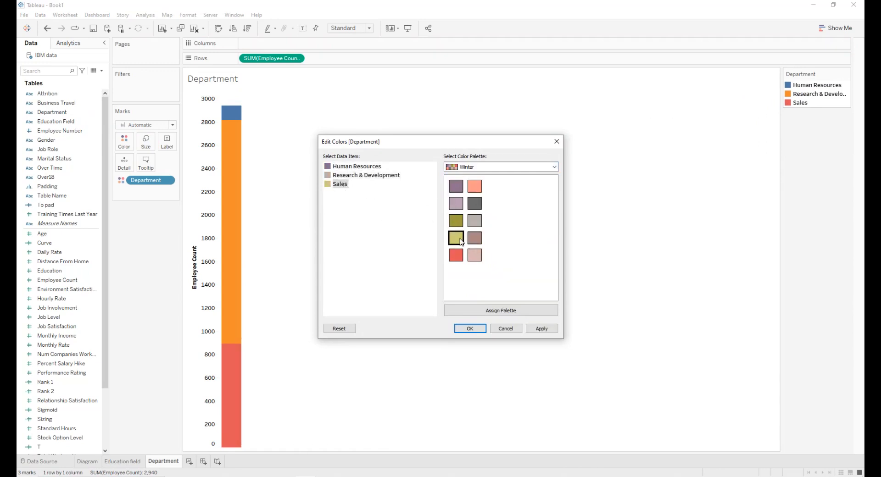
pyautogui.click(539, 332)
pyautogui.click(477, 330)
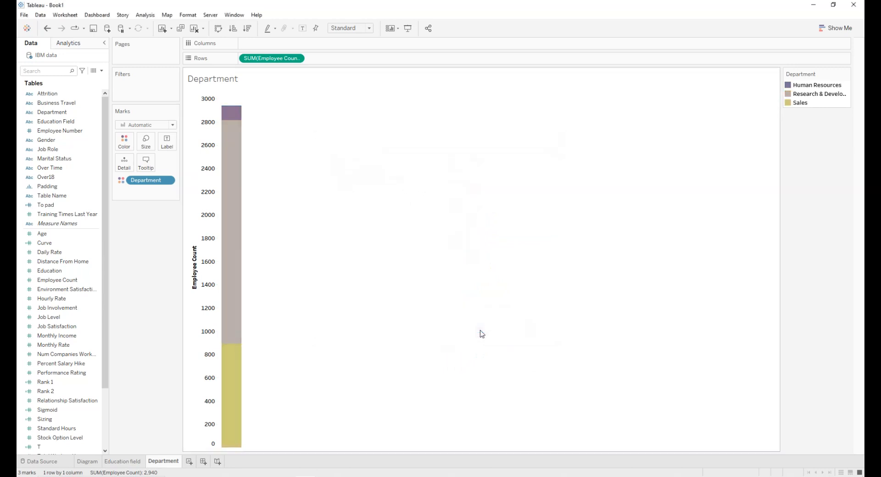
# Convert the Employee Count measure to percent of total and hide the Department sheet's title
pyautogui.click(297, 58)
pyautogui.moveTo(295, 219)
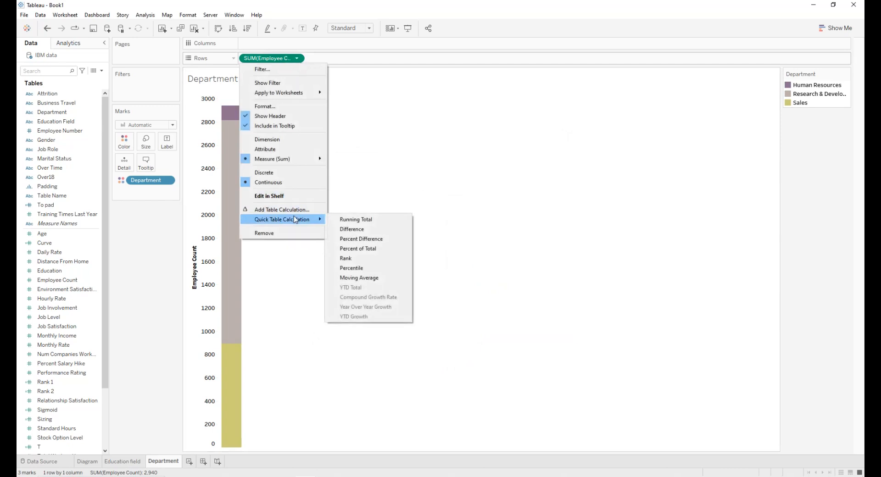
pyautogui.click(349, 248)
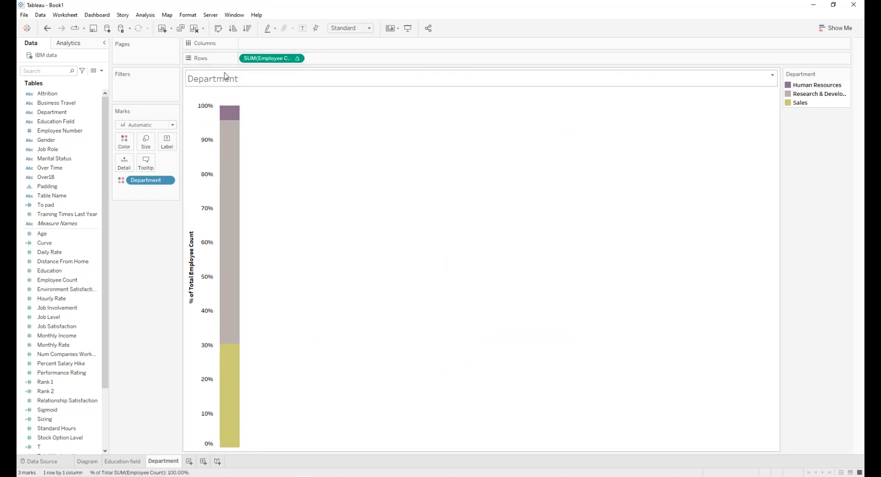
pyautogui.rightClick(224, 74)
pyautogui.click(242, 98)
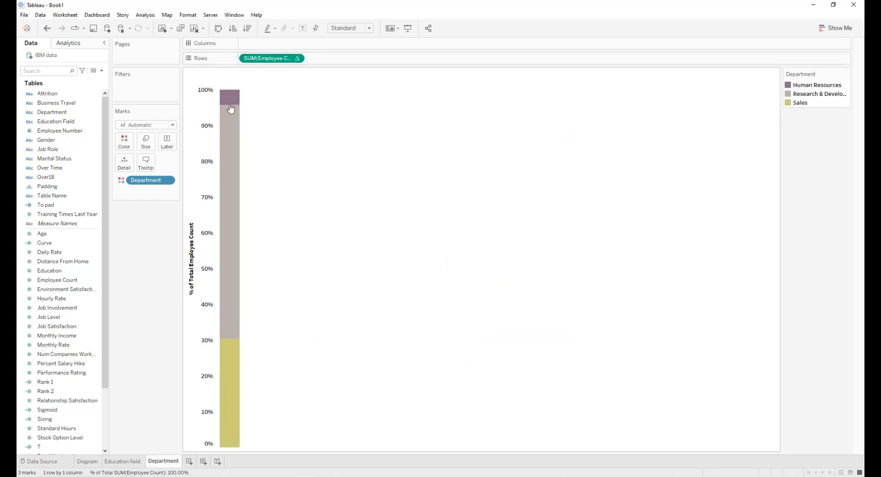
# Fix the percent of total Employee Count axis to end at 100% and hide its header
pyautogui.doubleClick(210, 120)
pyautogui.click(356, 174)
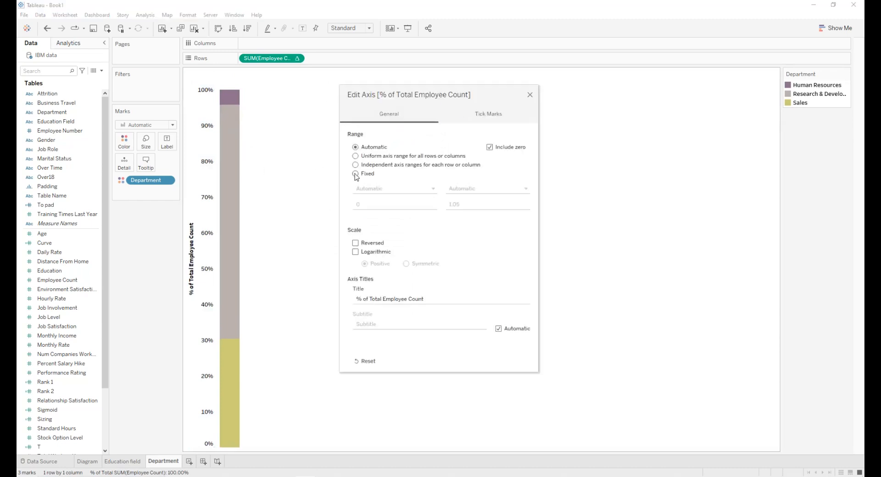
pyautogui.click(456, 202)
pyautogui.write('1.05')
pyautogui.click(458, 230)
pyautogui.click(529, 94)
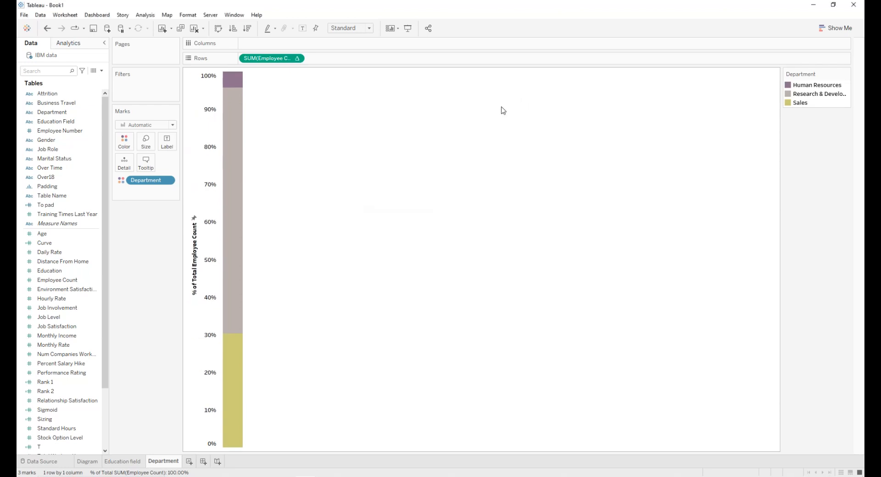
pyautogui.rightClick(210, 166)
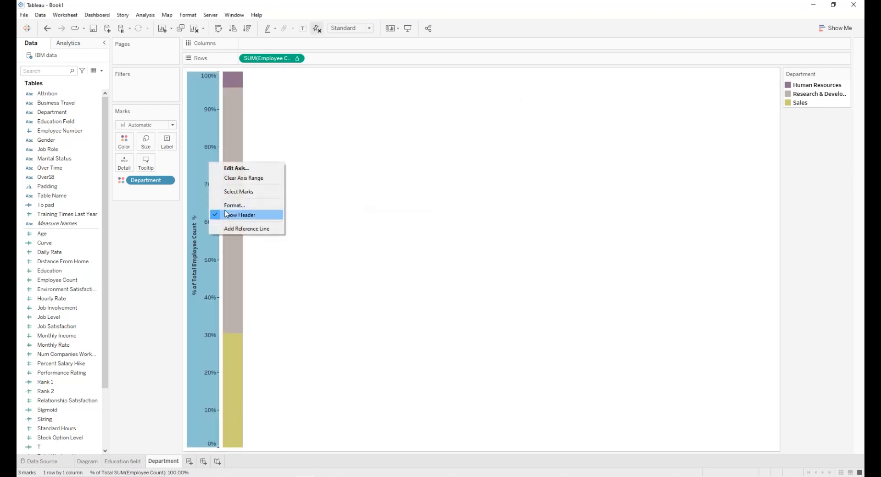
pyautogui.click(247, 214)
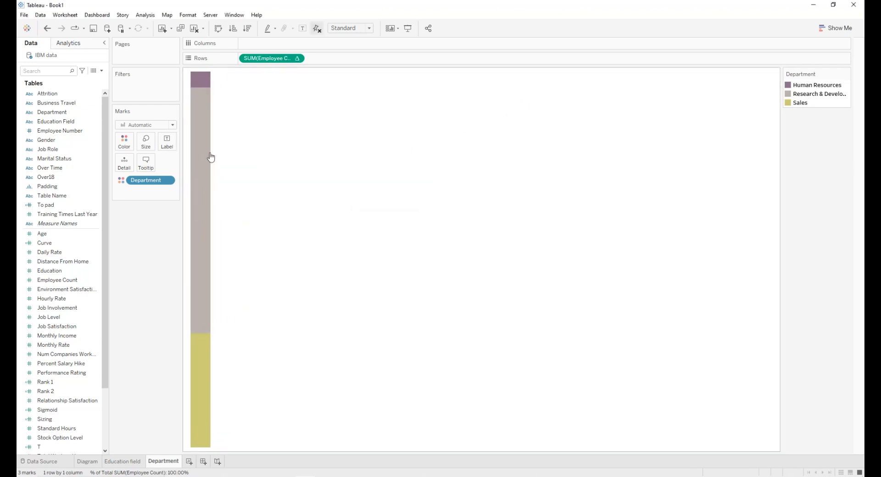
# Label the bar segments with Department and the percent of total Employee Count, and widen the bar to fit the labels
pyautogui.moveTo(140, 187); pyautogui.dragTo(167, 143)
pyautogui.moveTo(267, 60); pyautogui.dragTo(175, 146)
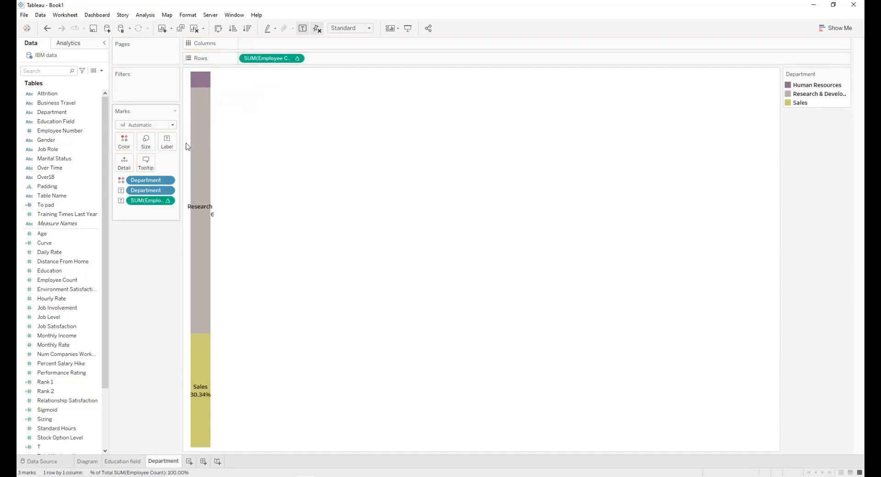
pyautogui.moveTo(249, 147); pyautogui.dragTo(251, 146)
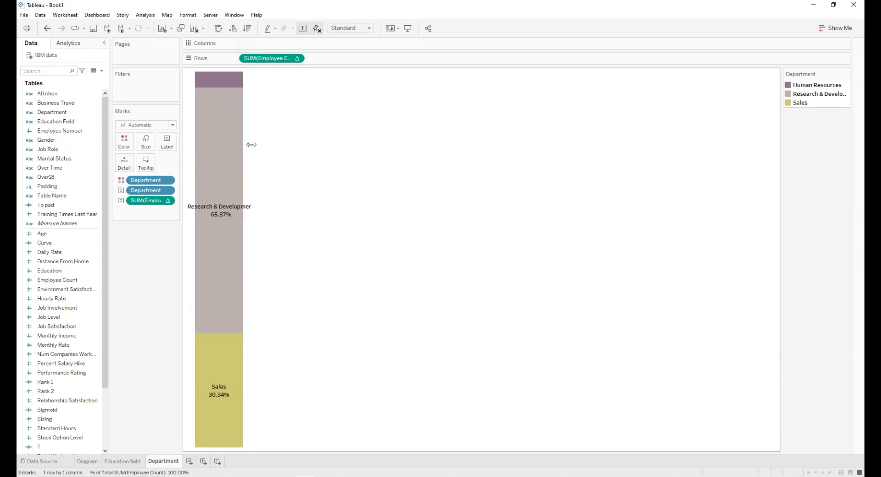
pyautogui.moveTo(275, 145); pyautogui.dragTo(283, 145)
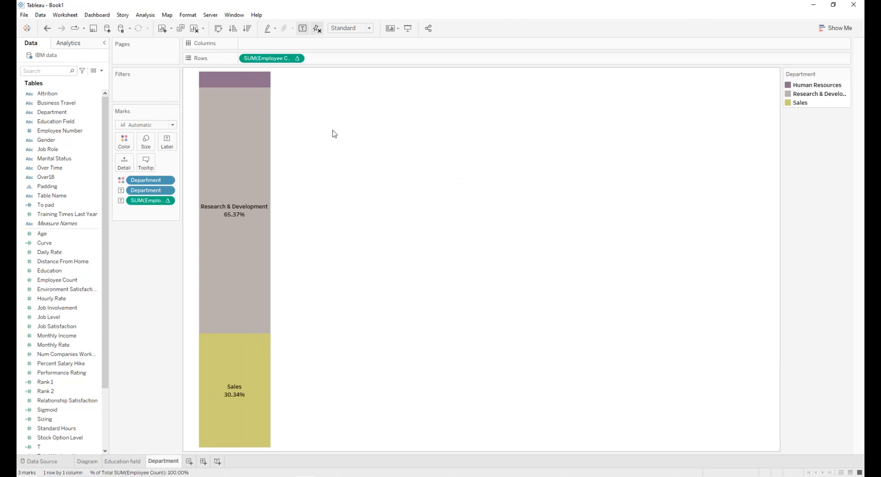
# Set the default worksheet shading of the Department sheet to None
pyautogui.rightClick(244, 127)
pyautogui.click(271, 175)
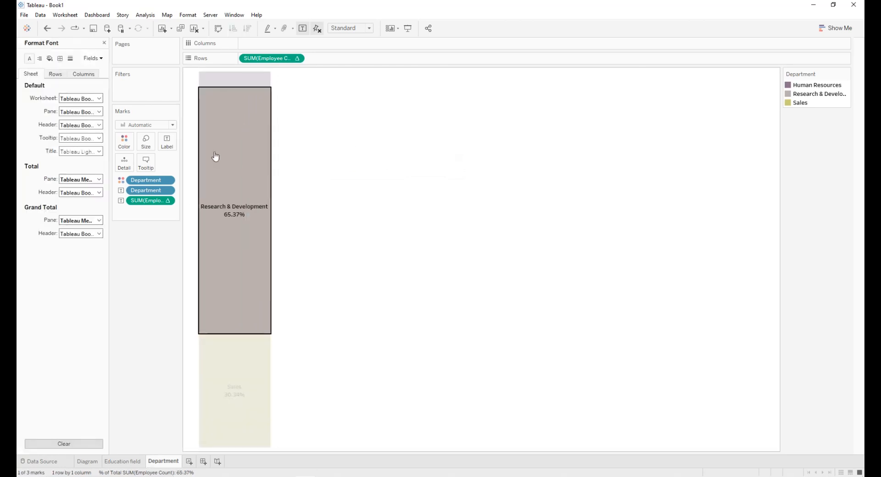
pyautogui.click(50, 59)
pyautogui.click(67, 100)
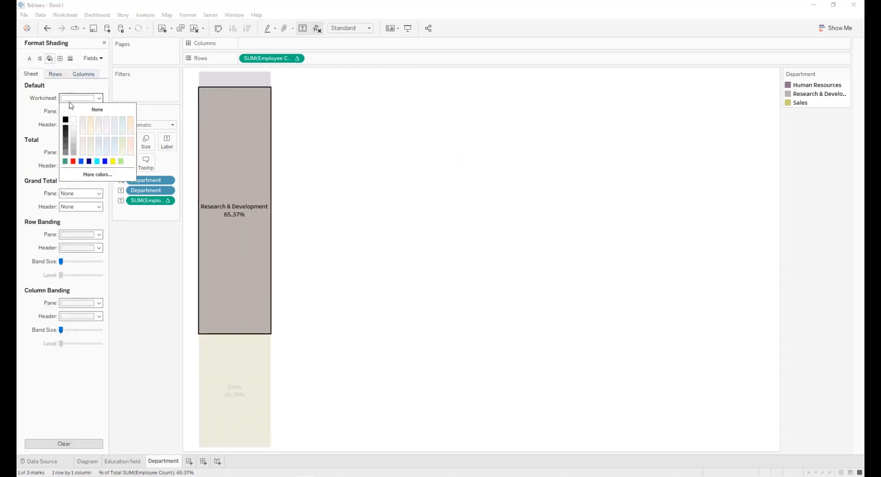
pyautogui.click(80, 110)
pyautogui.click(390, 129)
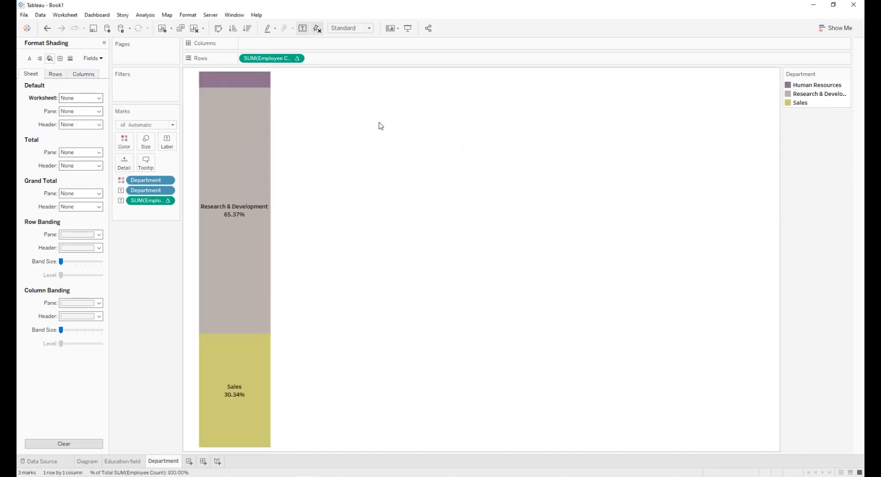
# Create a dashboard with a fixed custom size of 1300 x 900 px
pyautogui.click(203, 462)
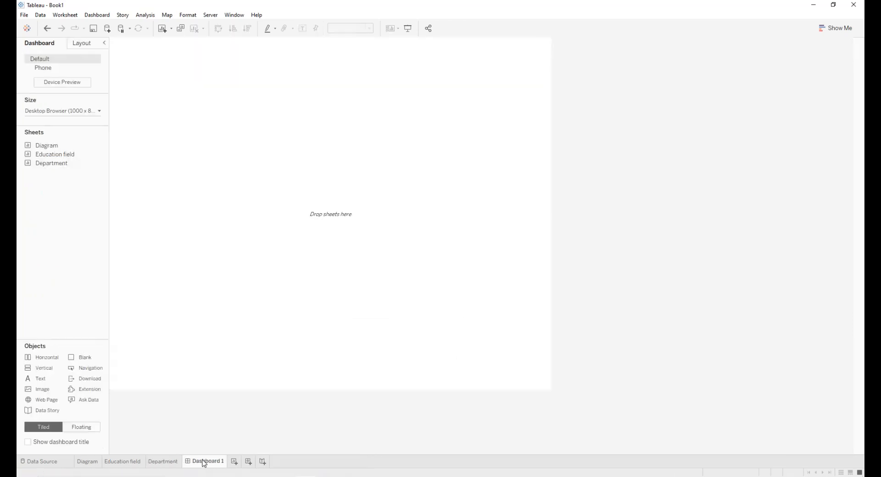
pyautogui.click(91, 114)
pyautogui.click(62, 162)
pyautogui.click(63, 162)
pyautogui.click(63, 162)
pyautogui.click(103, 162)
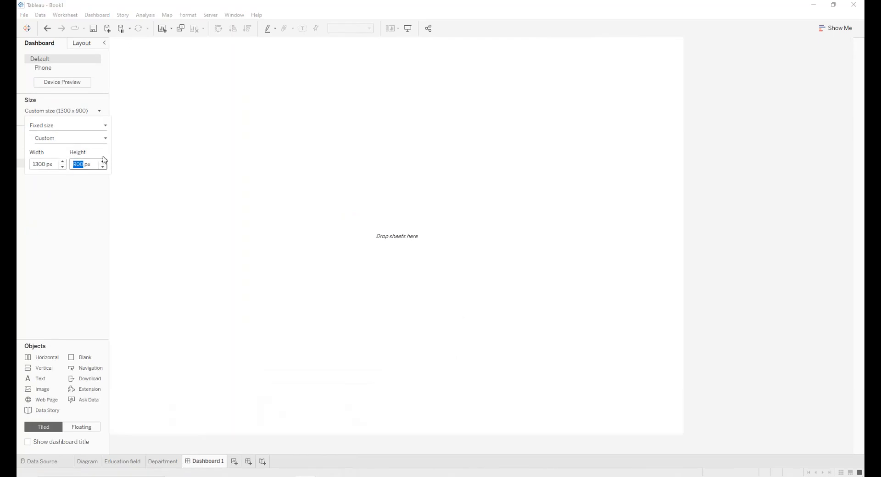
pyautogui.click(99, 101)
# Place the Diagram sheet on the dashboard as a tiled object and hide its title
pyautogui.moveTo(57, 146)
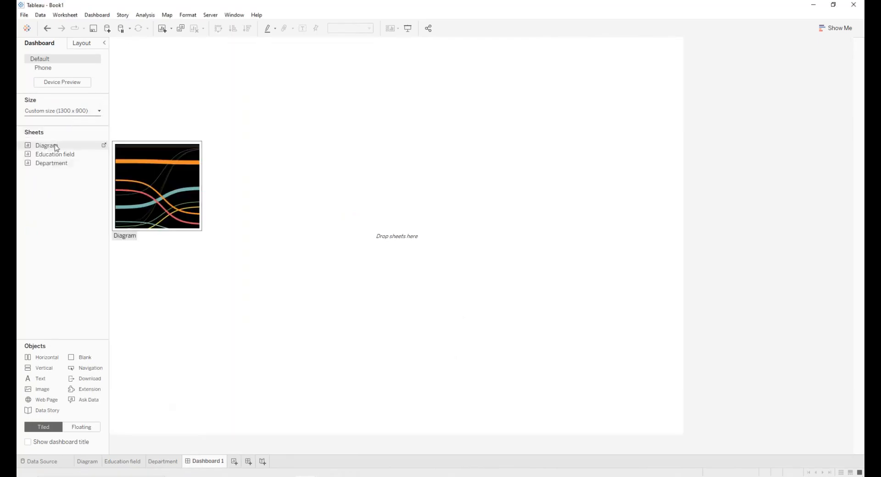
pyautogui.moveTo(55, 150); pyautogui.dragTo(123, 154)
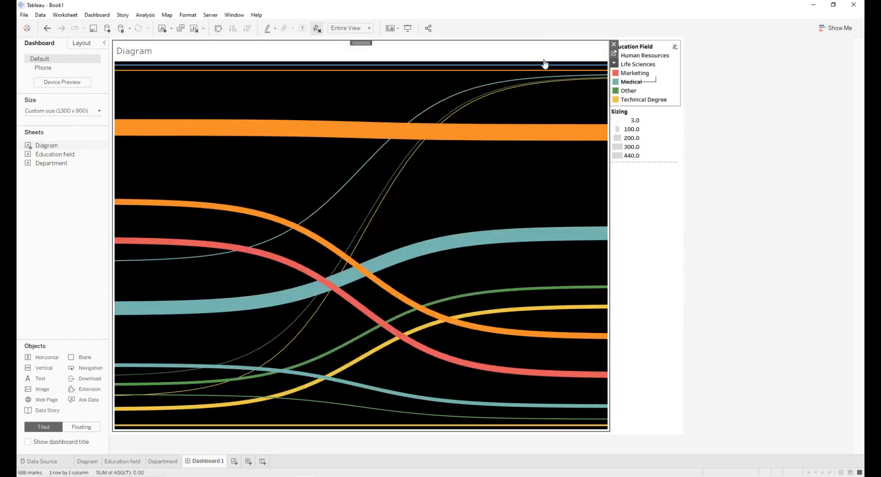
pyautogui.rightClick(524, 57)
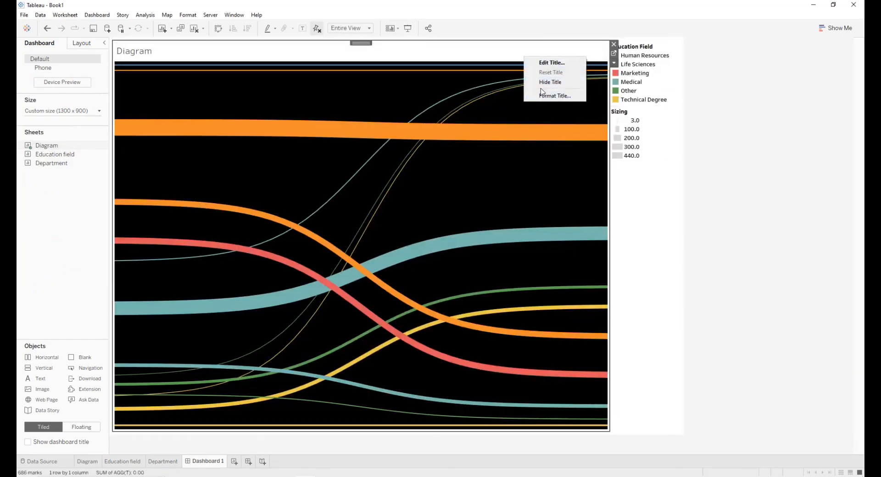
pyautogui.click(540, 84)
# Set the dashboard's default shading to black
pyautogui.click(96, 15)
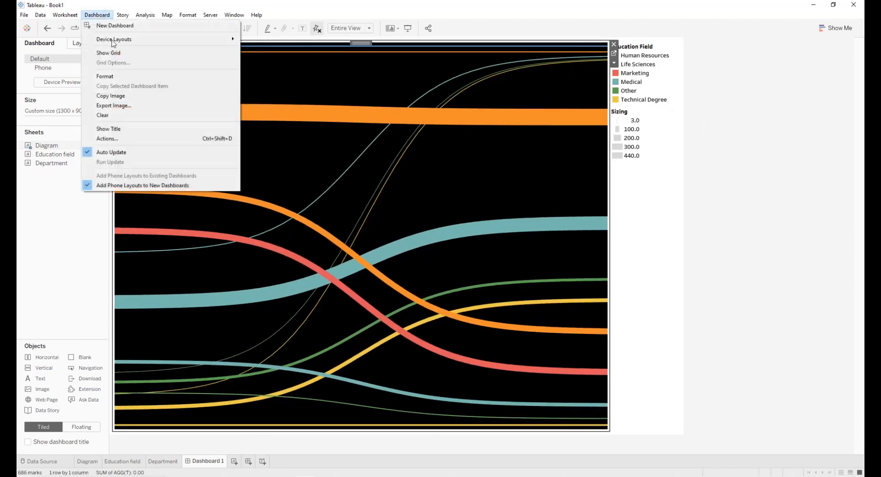
pyautogui.click(118, 77)
pyautogui.click(81, 71)
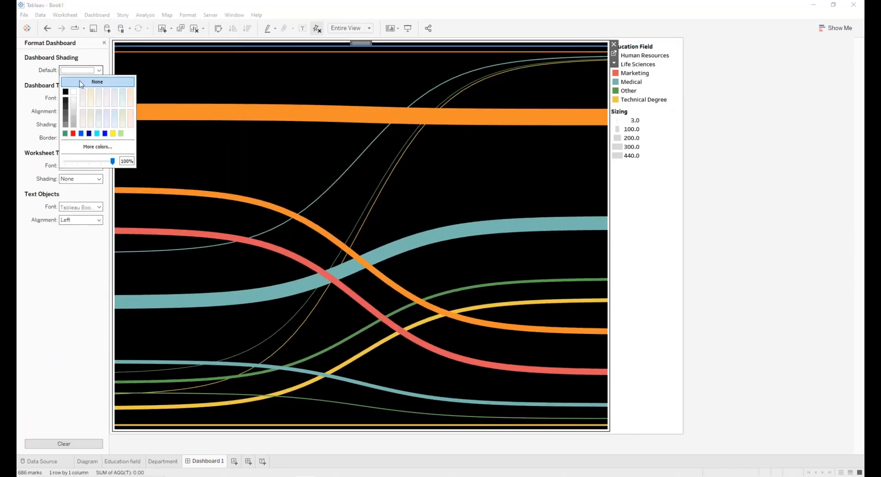
pyautogui.click(65, 92)
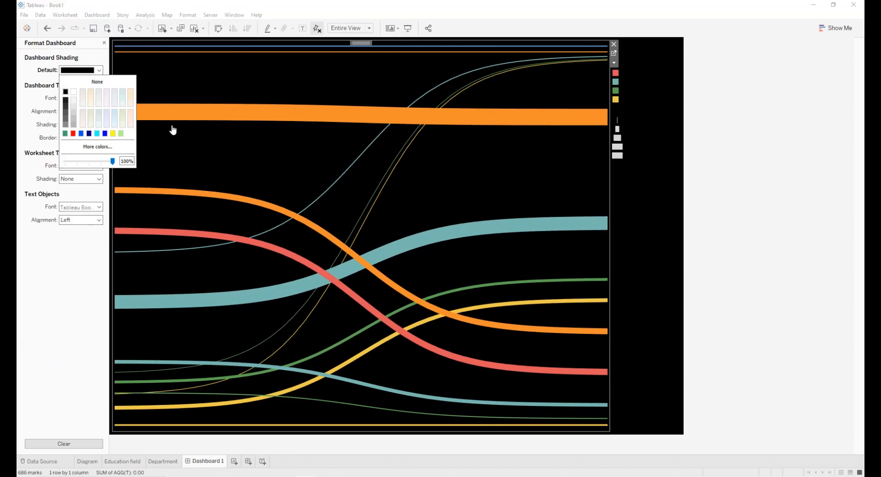
# Remove the Education Field and Sizing legends from the dashboard
pyautogui.click(656, 77)
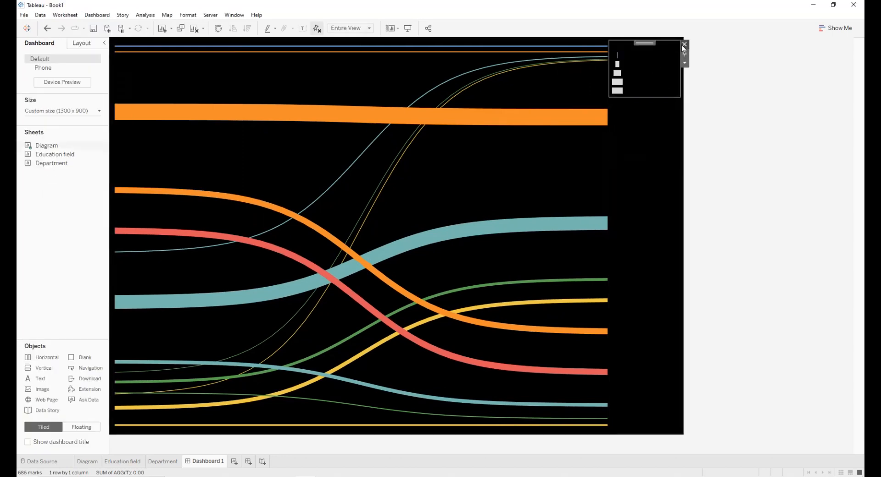
pyautogui.click(684, 44)
pyautogui.click(199, 147)
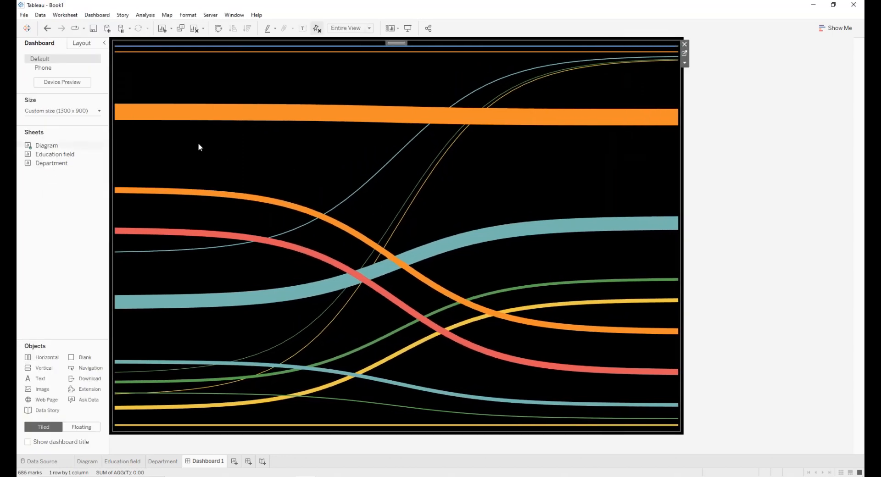
# Add the Education field and Department sheets as floating objects over the diagram on the dashboard
pyautogui.moveTo(38, 167)
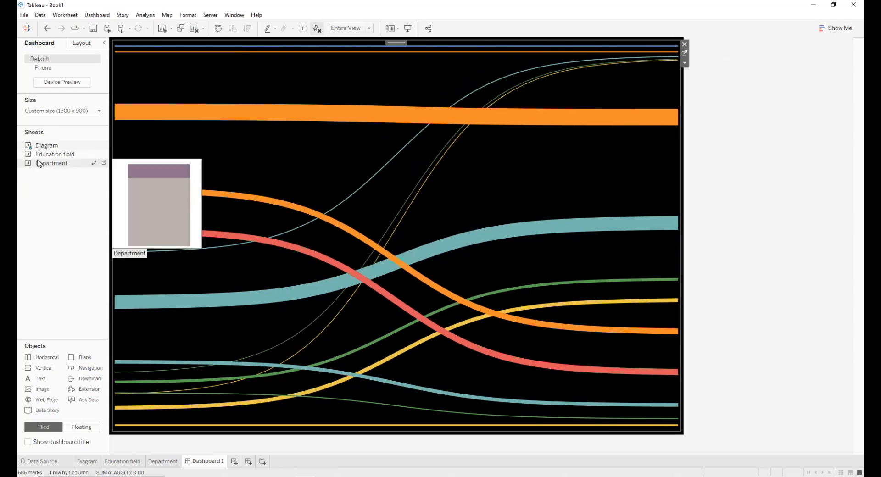
pyautogui.click(74, 428)
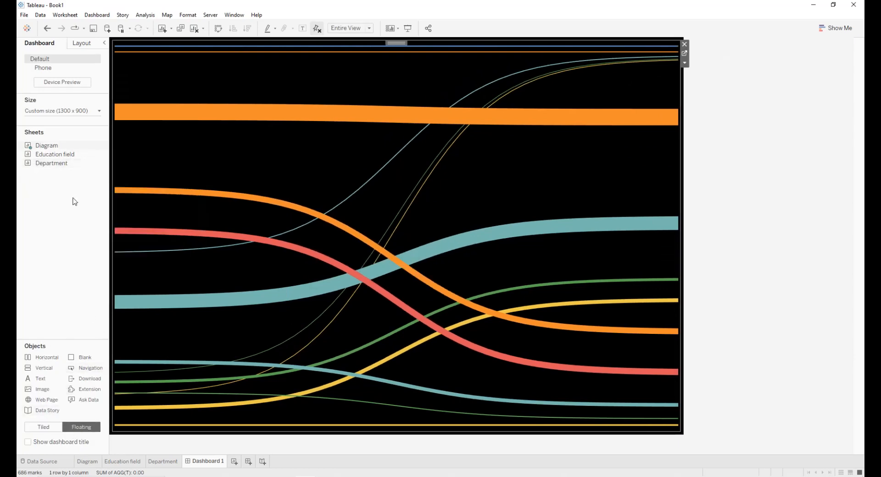
pyautogui.moveTo(69, 155); pyautogui.dragTo(398, 161)
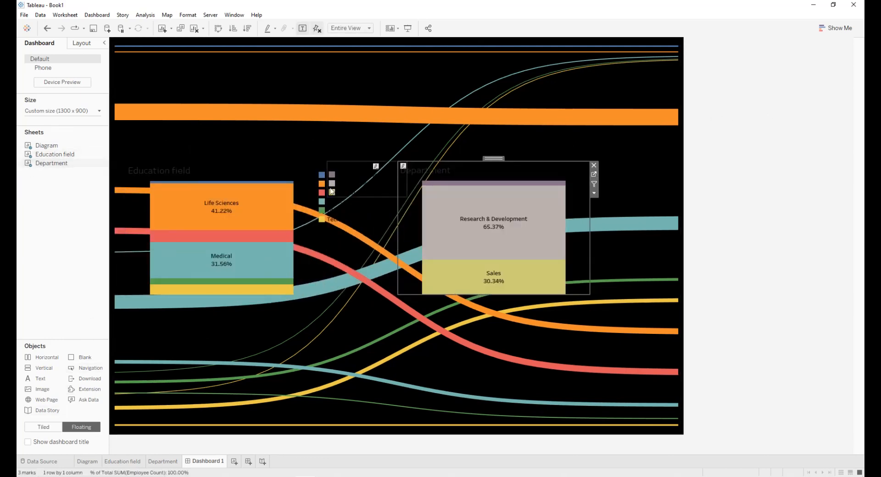
# Remove the Department and Education Field color legends from the dashboard and hide the titles of both floating bar sheets
pyautogui.click(360, 184)
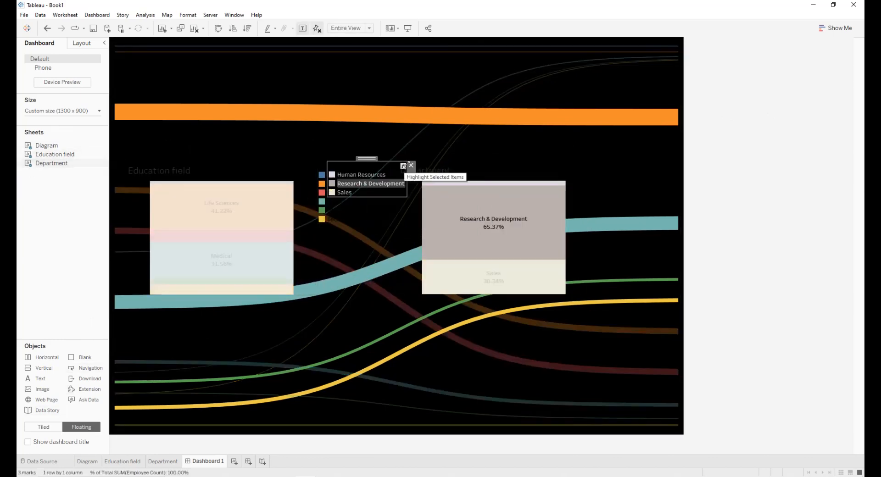
pyautogui.click(403, 166)
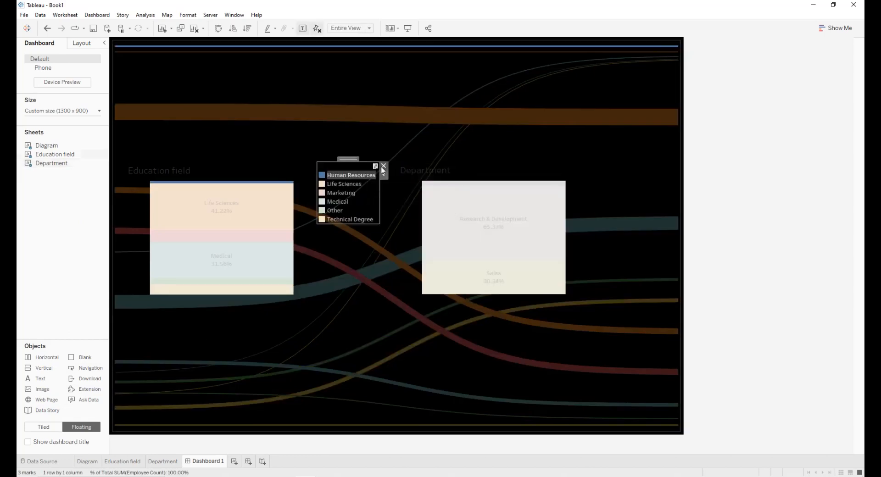
pyautogui.rightClick(178, 178)
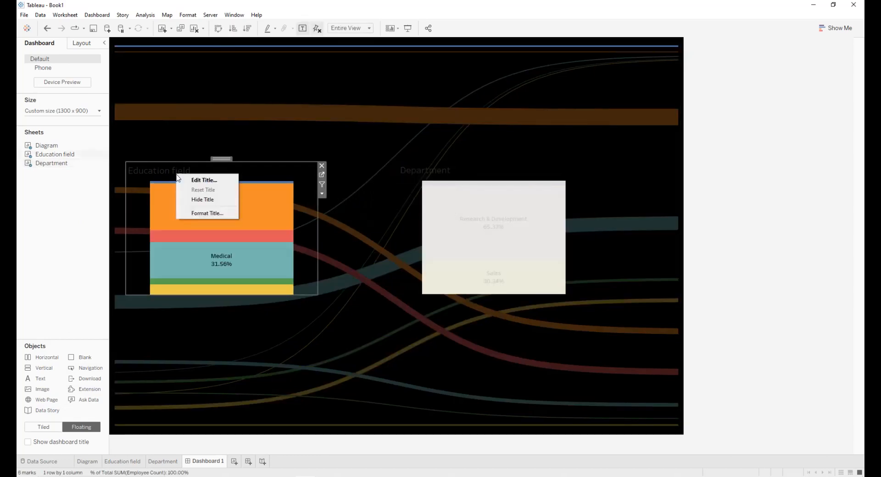
pyautogui.click(202, 199)
pyautogui.rightClick(443, 175)
pyautogui.click(472, 197)
# Stretch the floating Education field bar to the dashboard's full height and narrow it to a slim column
pyautogui.click(154, 163)
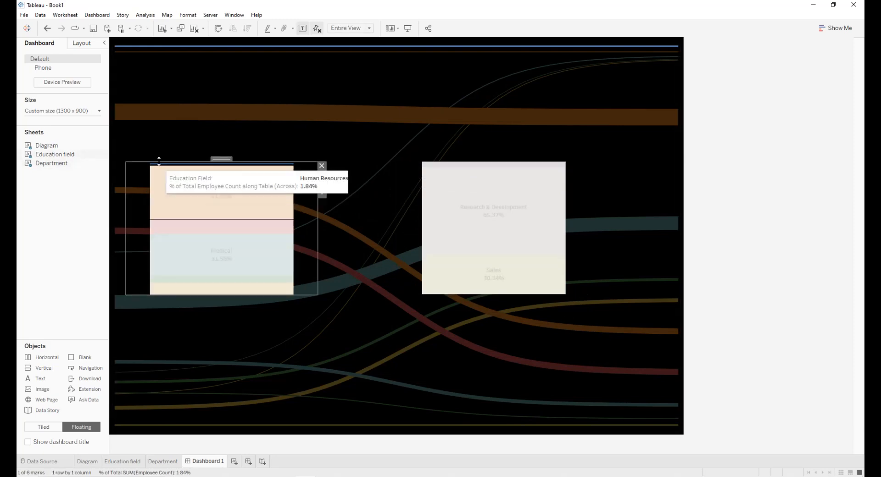
pyautogui.moveTo(157, 162); pyautogui.dragTo(153, 37)
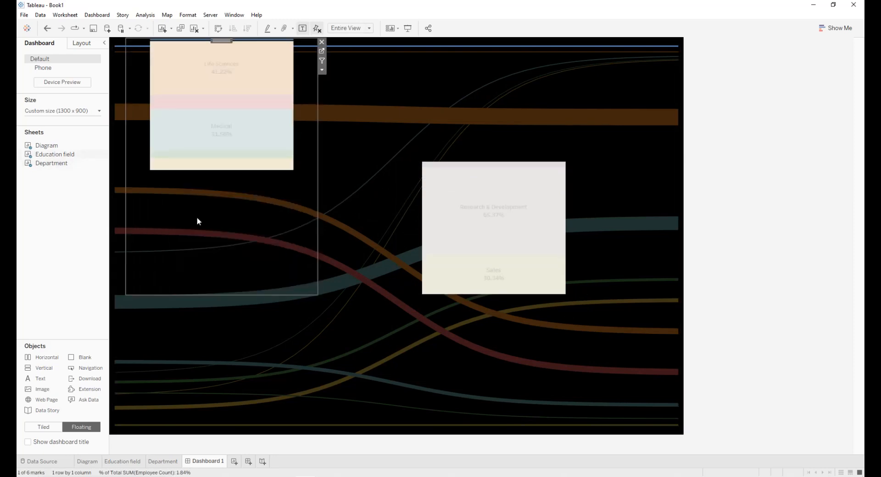
pyautogui.moveTo(183, 295); pyautogui.dragTo(183, 424)
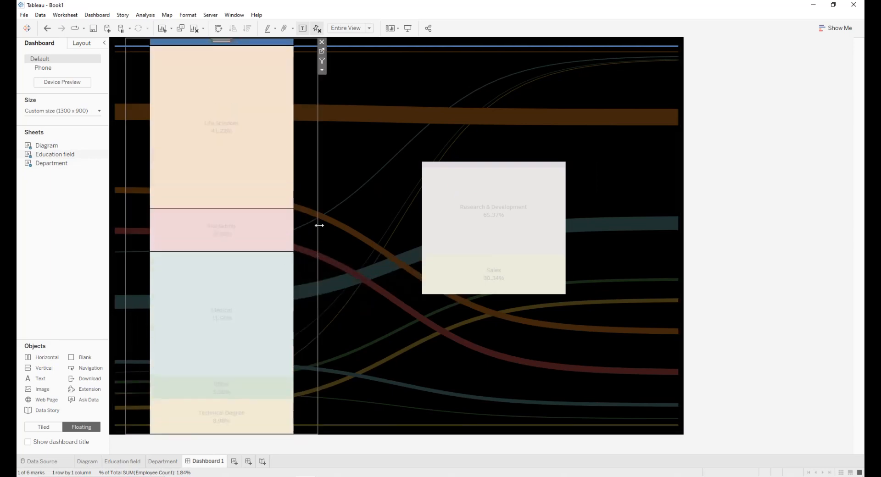
pyautogui.moveTo(320, 225); pyautogui.dragTo(207, 246)
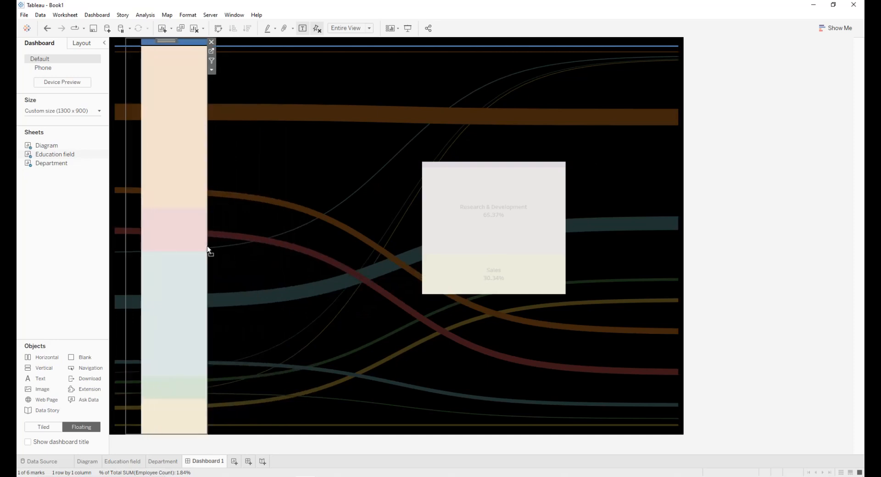
# Align the Education field bar with the dashboard's left edge and trim its lower edge to match the diagram
pyautogui.moveTo(156, 42); pyautogui.dragTo(137, 38)
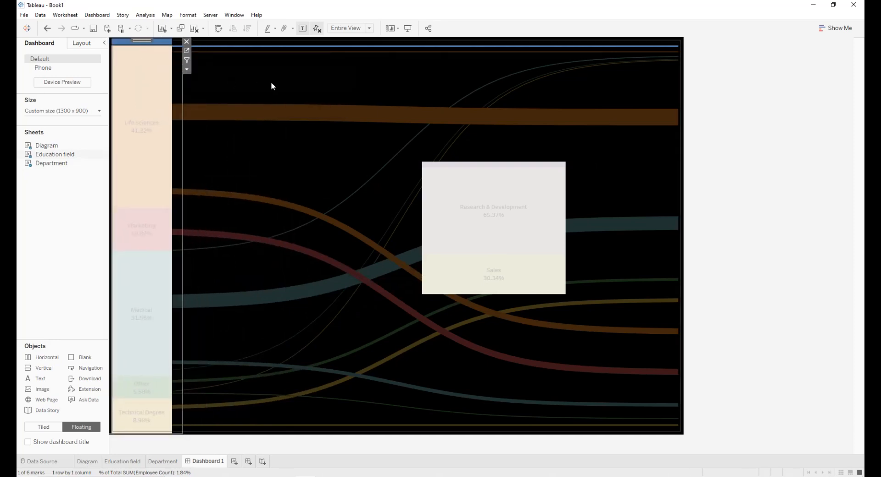
pyautogui.press('Left')
pyautogui.press('Left')
pyautogui.press('Left')
pyautogui.press('Left')
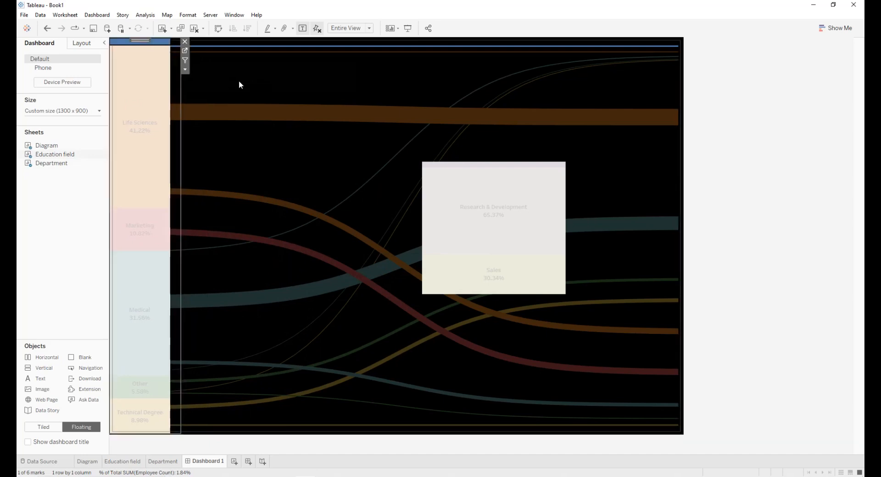
pyautogui.moveTo(150, 435); pyautogui.dragTo(151, 430)
pyautogui.click(252, 206)
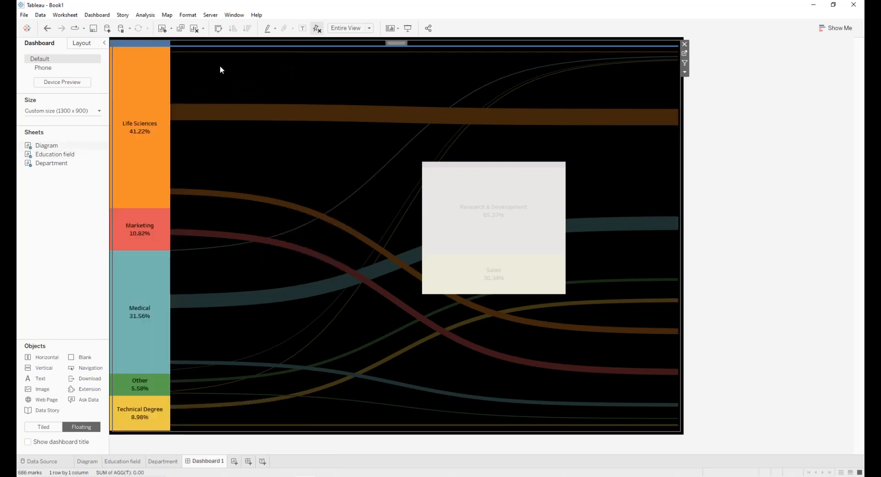
# Move the Department bar to the dashboard's upper right corner, stretch it to full height and narrow it
pyautogui.click(486, 193)
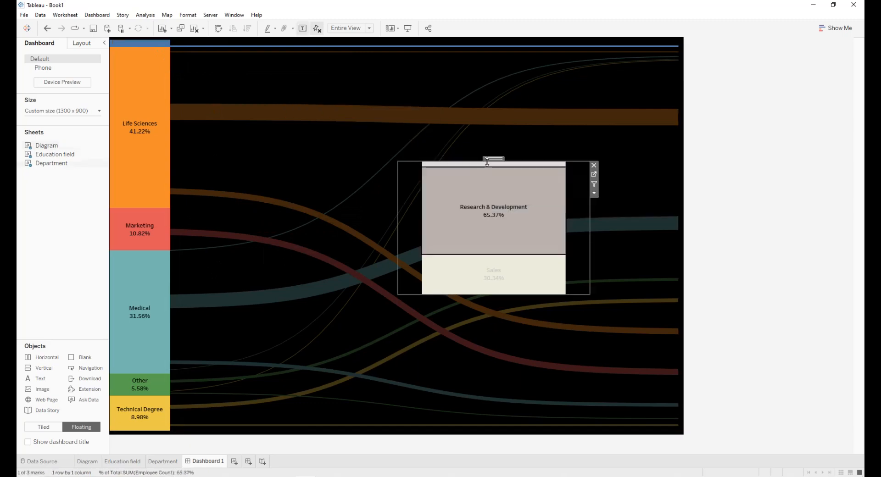
pyautogui.moveTo(492, 158); pyautogui.dragTo(603, 39)
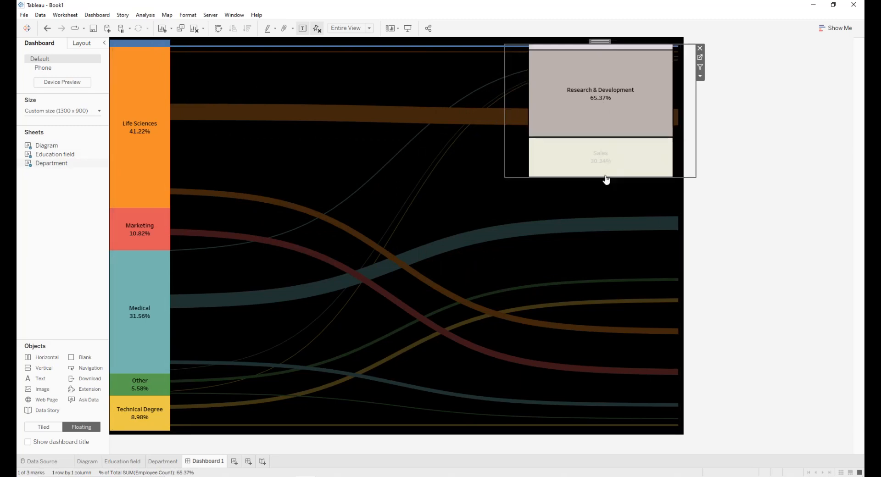
pyautogui.moveTo(604, 177); pyautogui.dragTo(597, 433)
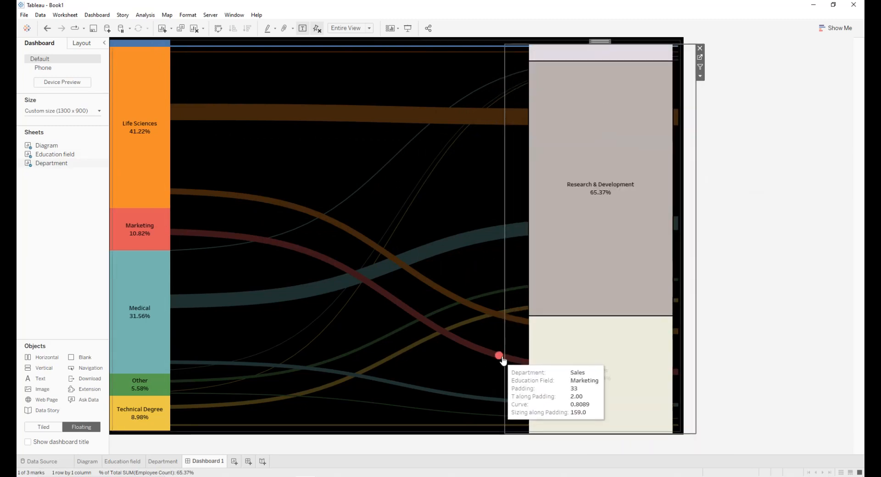
pyautogui.moveTo(504, 356); pyautogui.dragTo(587, 353)
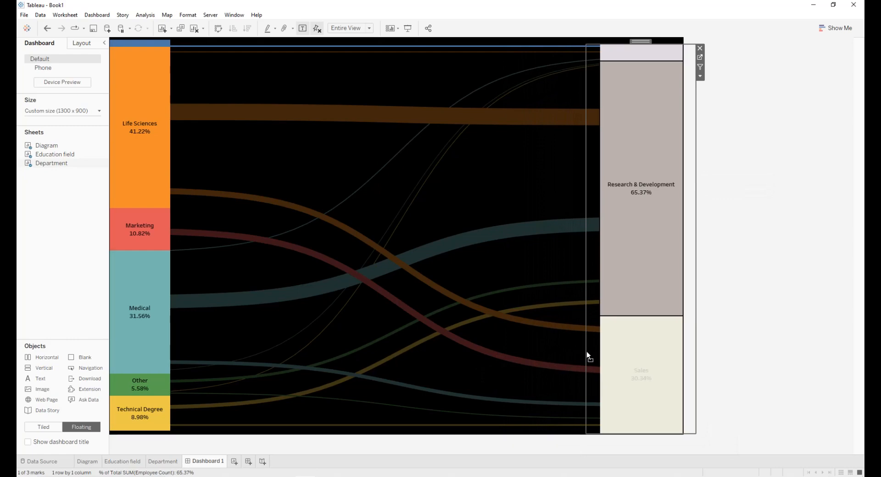
# Nudge the Department bar upward to line up with the diagram and clear the mark selection
pyautogui.moveTo(616, 94)
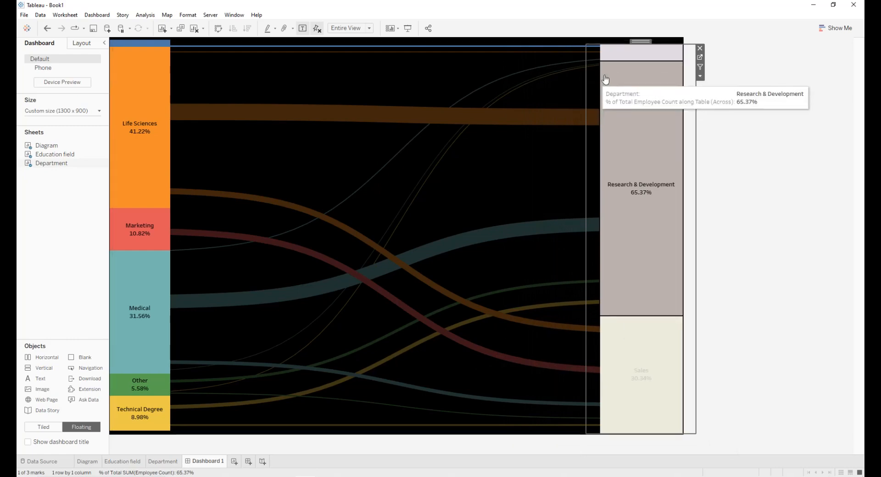
pyautogui.click(604, 81)
pyautogui.click(635, 43)
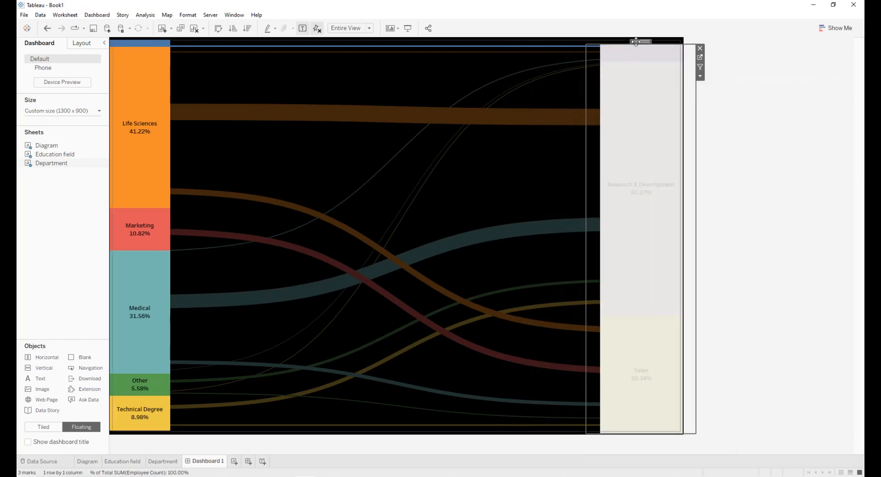
pyautogui.press('Up')
pyautogui.press('Up')
pyautogui.press('Up')
pyautogui.press('Up')
pyautogui.press('Up')
pyautogui.press('Up')
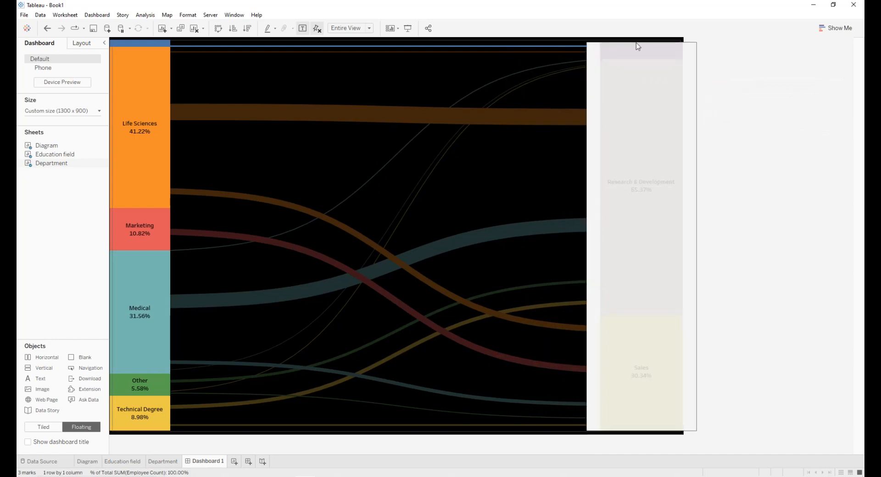
pyautogui.click(569, 148)
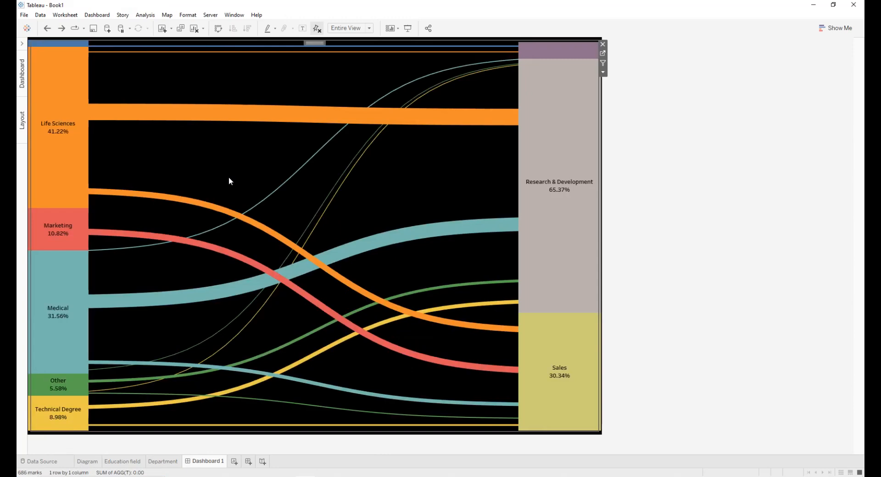
# Add a dashboard highlight action run on Hover, with Education field as source and Diagram and Education field as targets
pyautogui.click(110, 17)
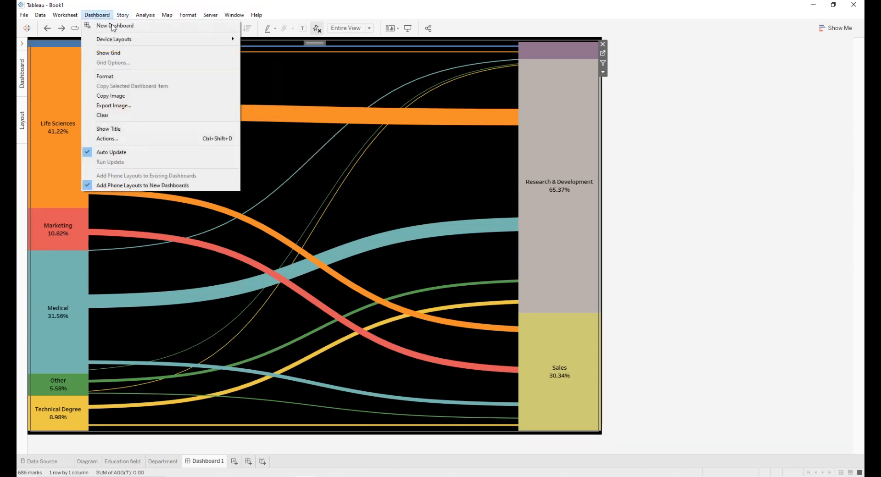
pyautogui.click(119, 139)
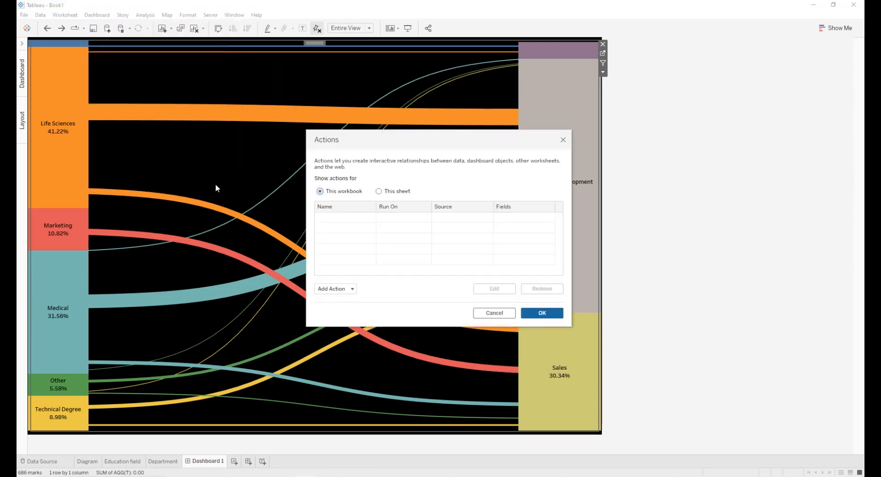
pyautogui.click(330, 288)
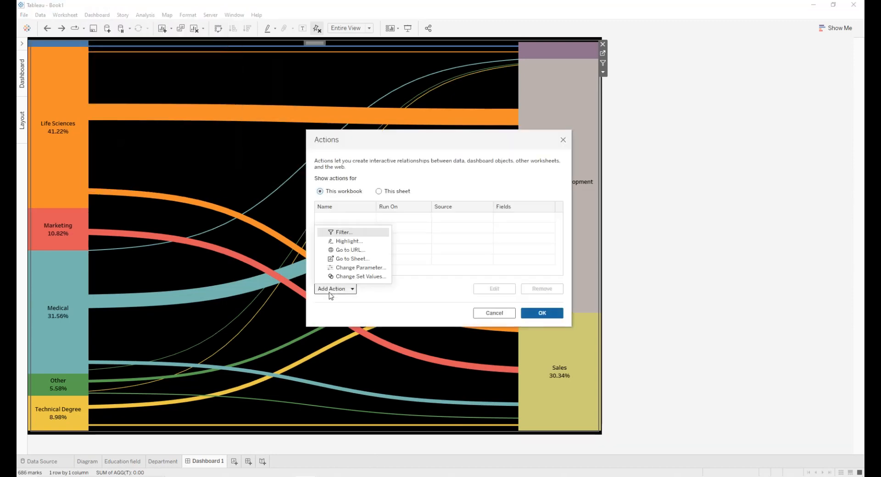
pyautogui.click(345, 245)
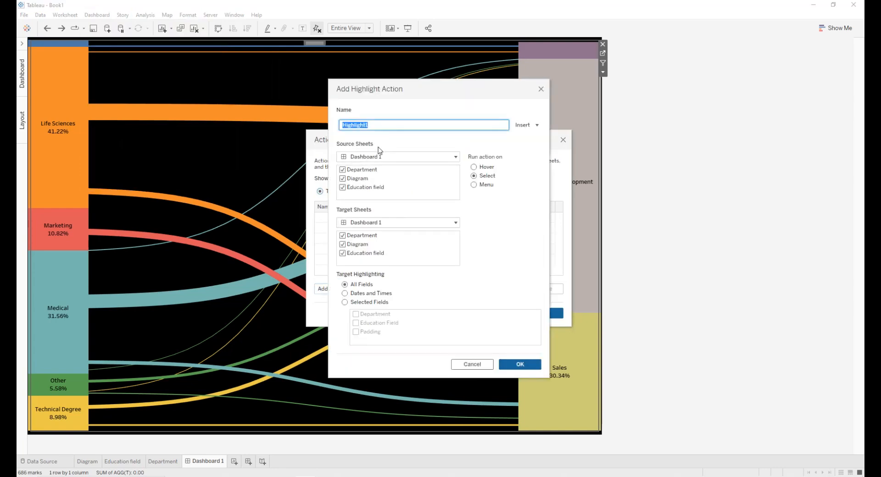
pyautogui.click(343, 179)
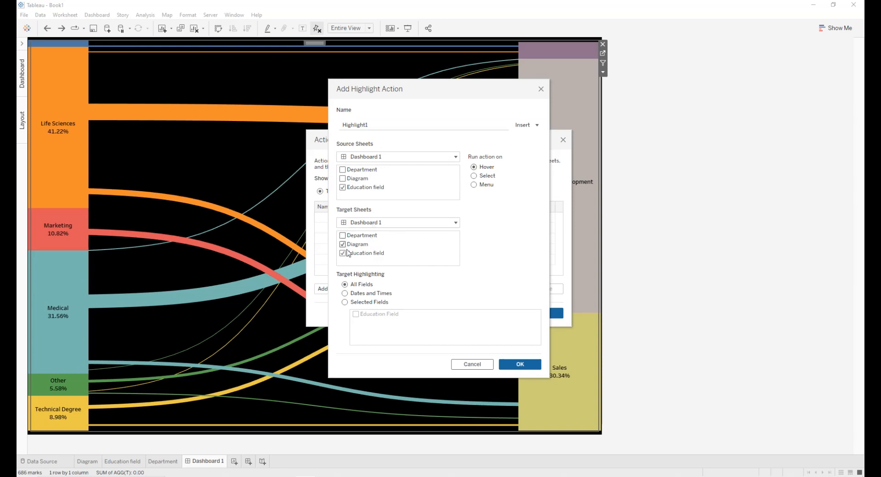
pyautogui.click(519, 363)
pyautogui.click(544, 312)
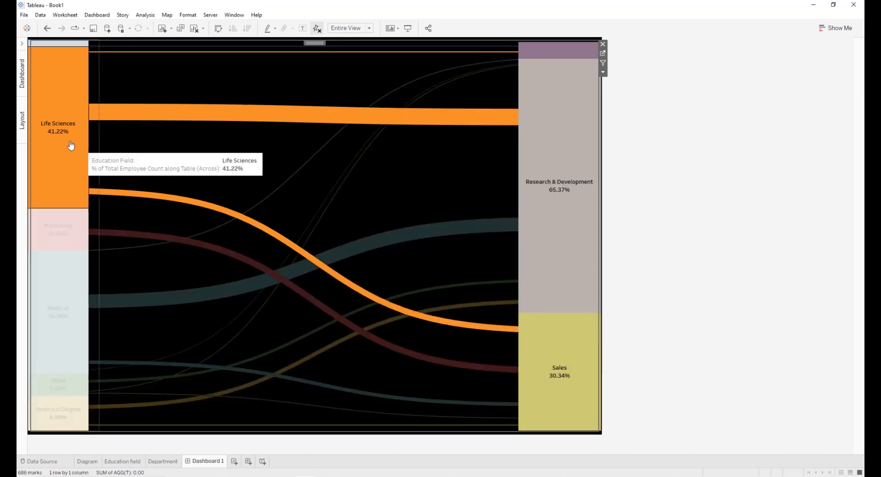
pyautogui.moveTo(65, 46)
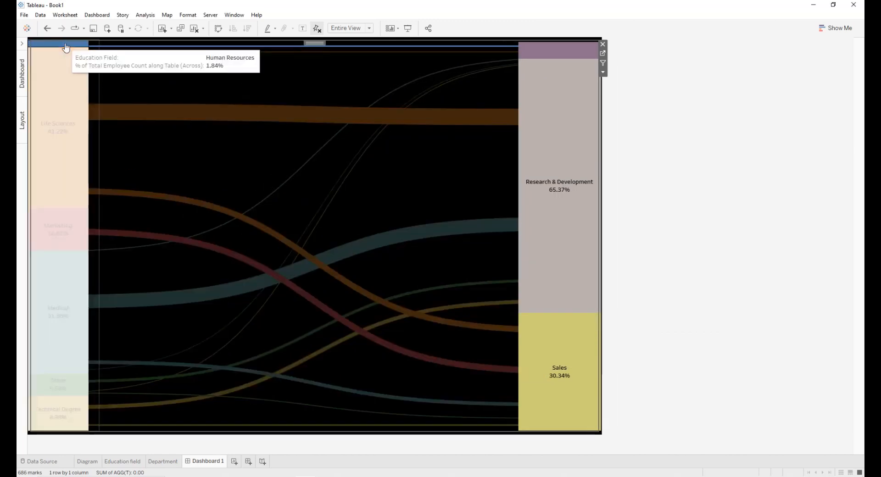
pyautogui.moveTo(65, 97)
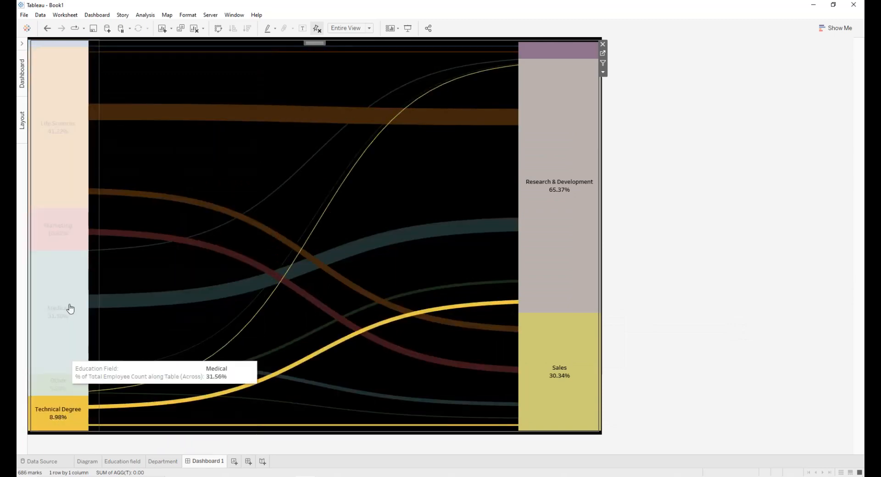
# Add a second highlight action run on Hover, with Department as source and Department and Diagram as targets
pyautogui.click(103, 15)
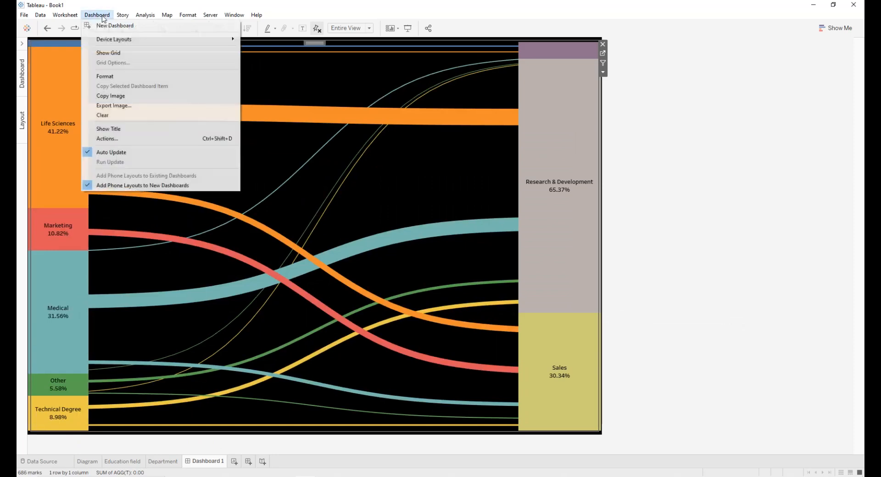
pyautogui.click(120, 131)
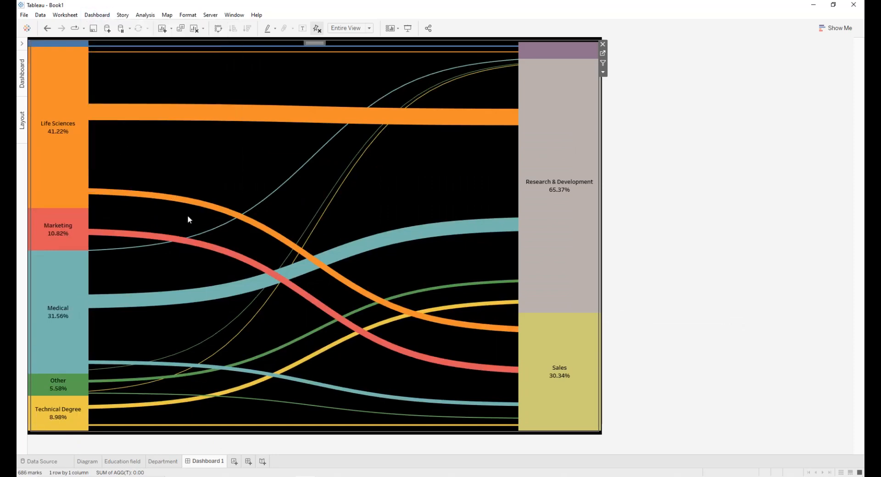
pyautogui.click(335, 288)
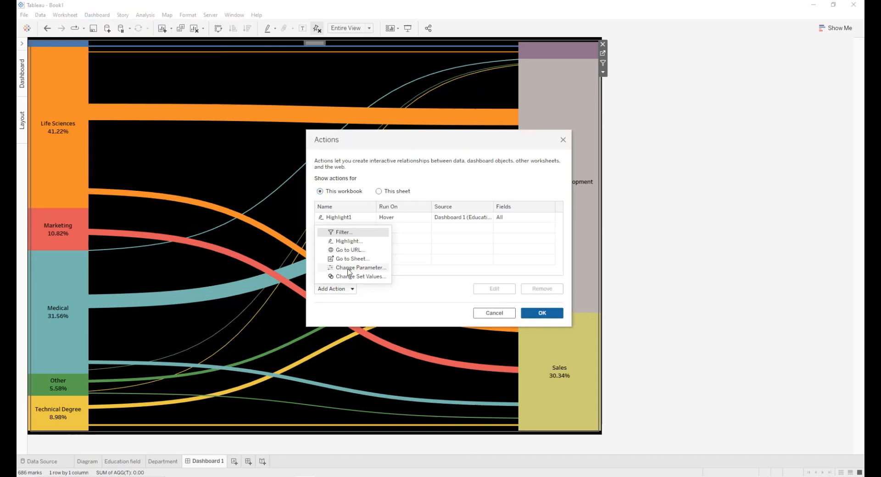
pyautogui.click(349, 243)
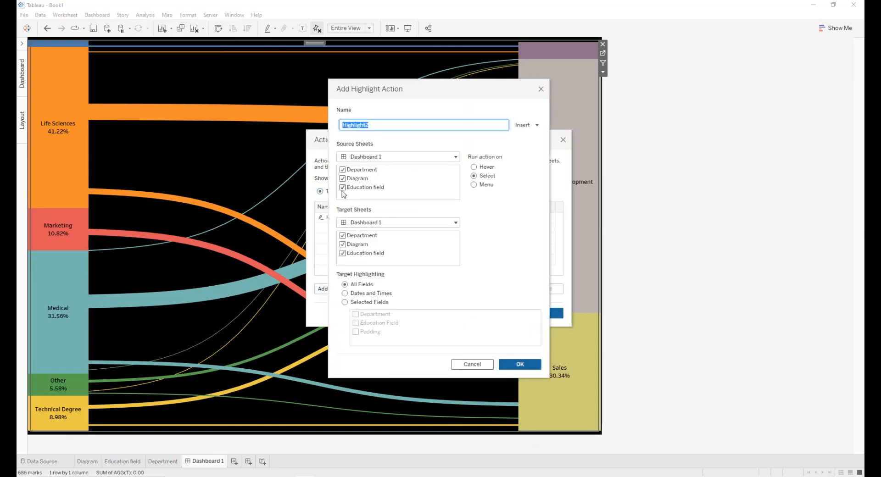
pyautogui.click(342, 178)
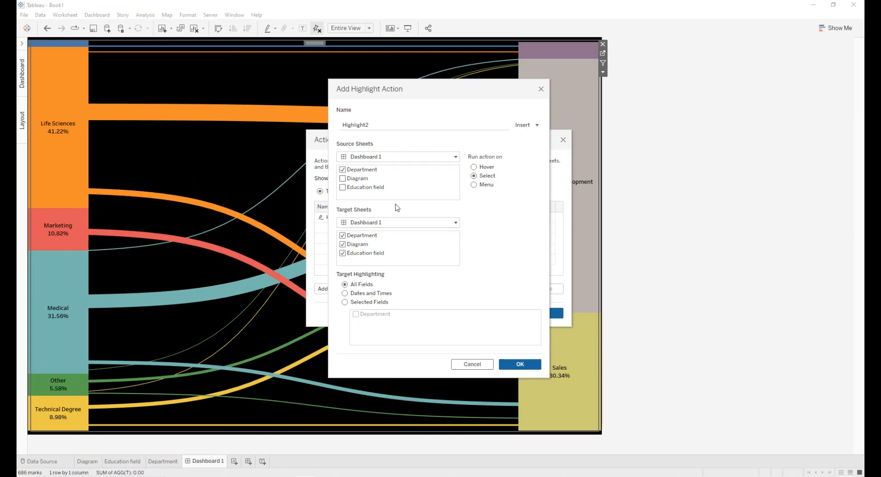
pyautogui.click(342, 253)
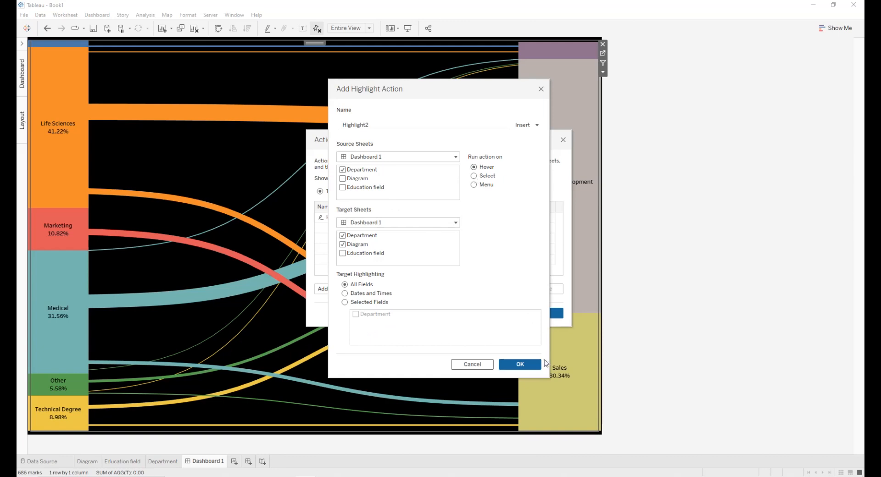
pyautogui.click(520, 364)
pyautogui.click(538, 315)
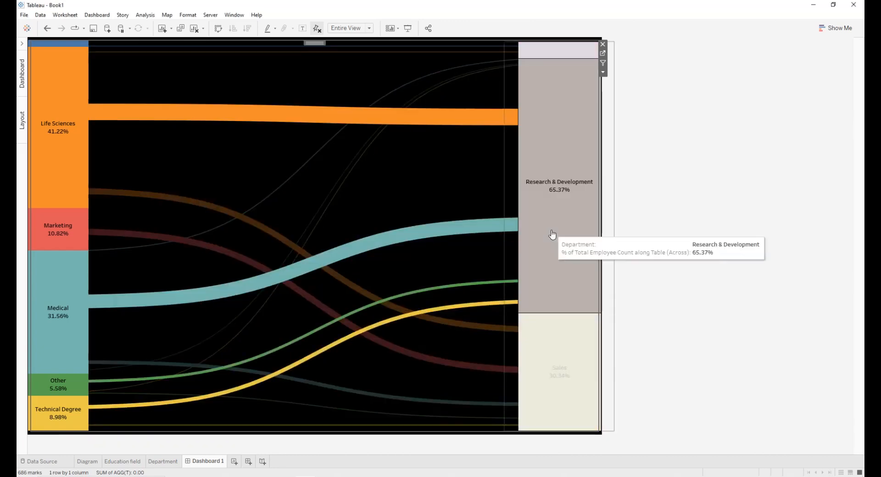
pyautogui.moveTo(546, 356)
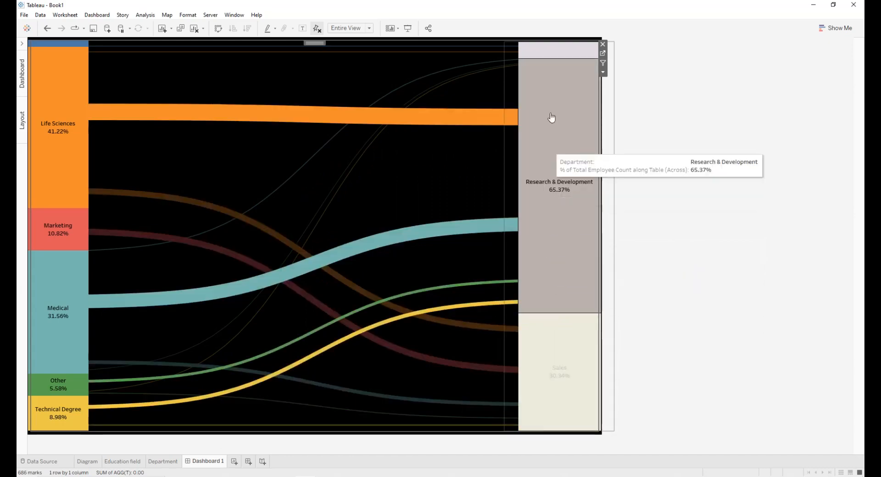
pyautogui.moveTo(552, 55)
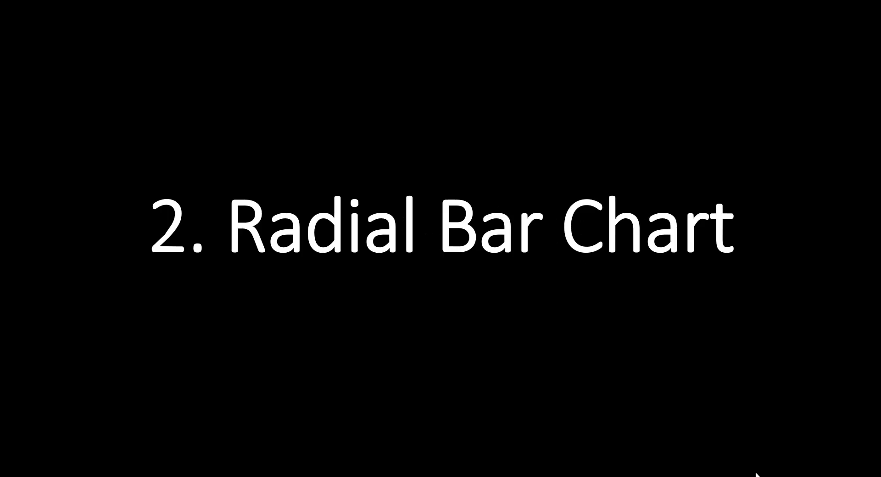
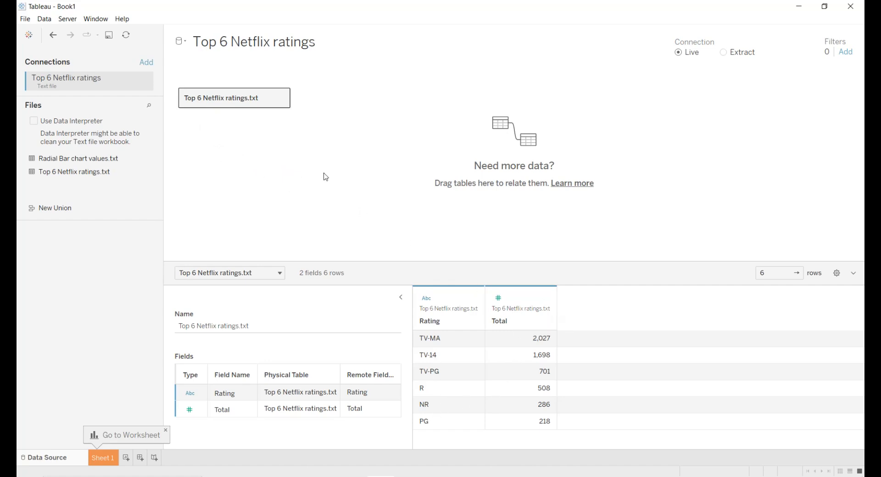
# Open the Top 6 Netflix ratings.txt table's physical layer and add Radial Bar chart values.txt to it
pyautogui.click(283, 98)
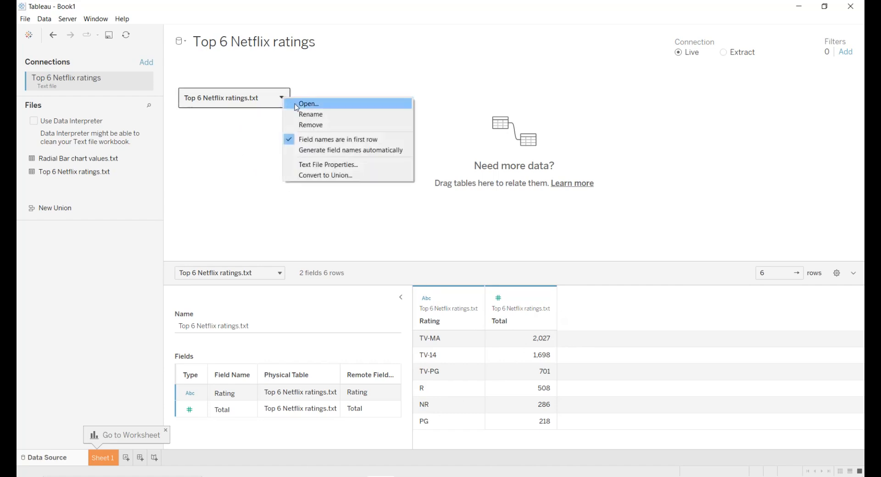
pyautogui.click(294, 104)
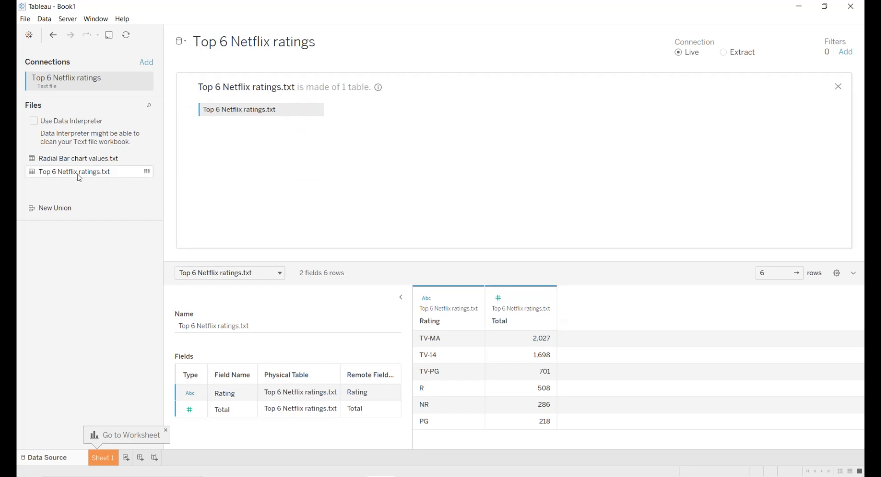
pyautogui.moveTo(74, 162); pyautogui.dragTo(356, 132)
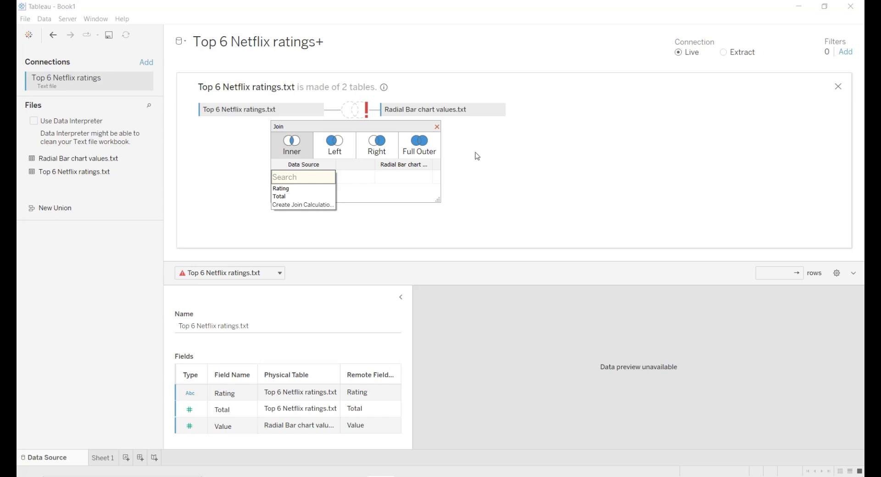
# Define the inner join between the two tables with join calculations of 1 = 1
pyautogui.click(311, 208)
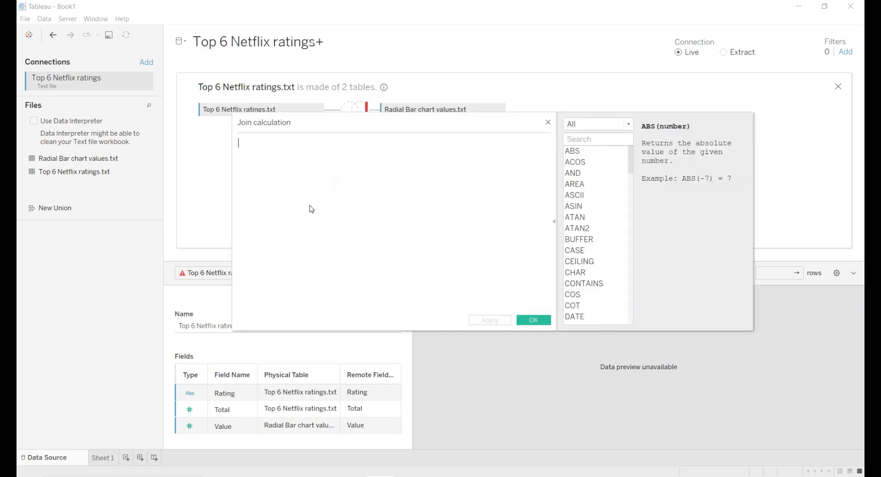
pyautogui.write('1')
pyautogui.click(490, 320)
pyautogui.click(534, 320)
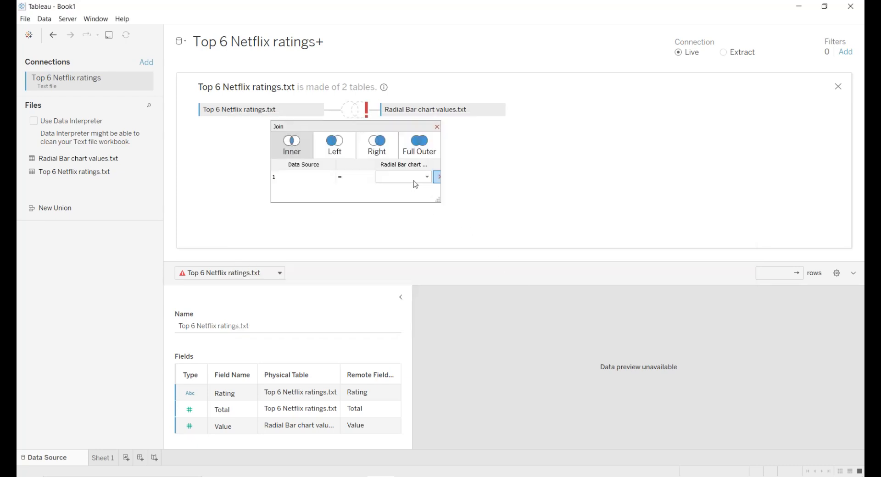
pyautogui.click(406, 182)
pyautogui.click(405, 197)
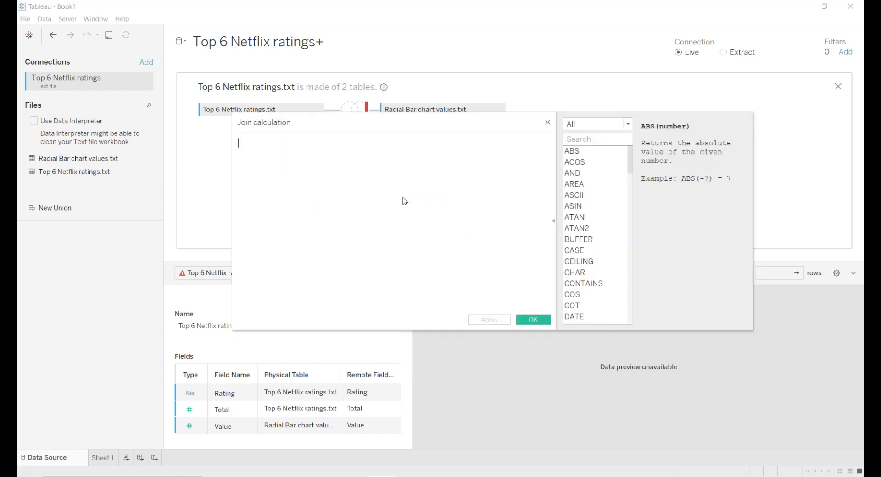
pyautogui.write('1')
pyautogui.click(535, 321)
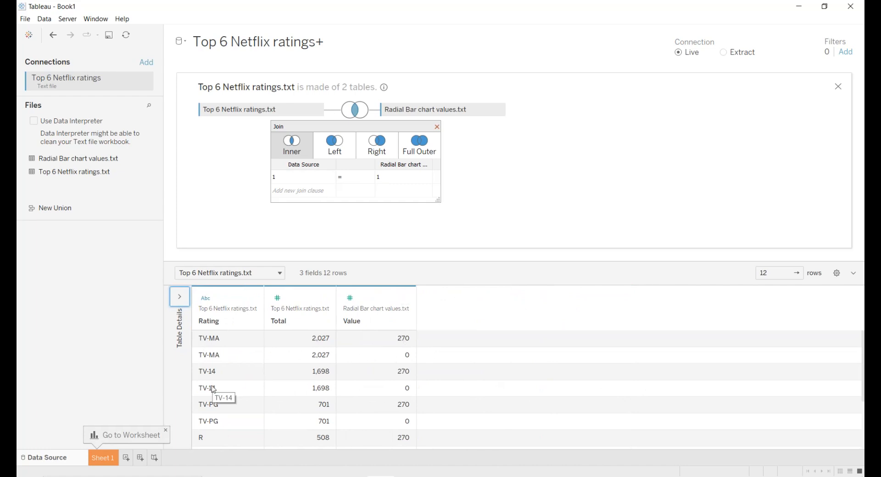
# On Sheet 1, create bins from the Value field with a bin size of 1, named Path
pyautogui.click(106, 458)
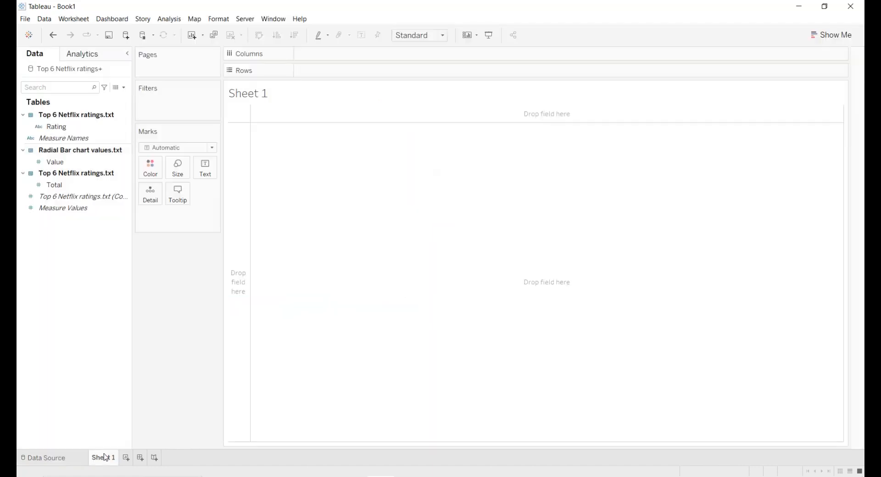
pyautogui.click(124, 164)
pyautogui.click(124, 164)
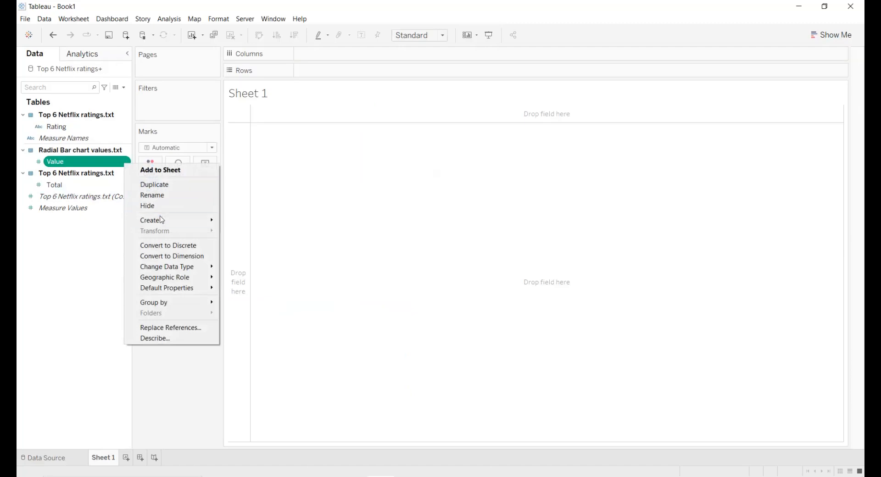
pyautogui.moveTo(160, 221)
pyautogui.click(241, 242)
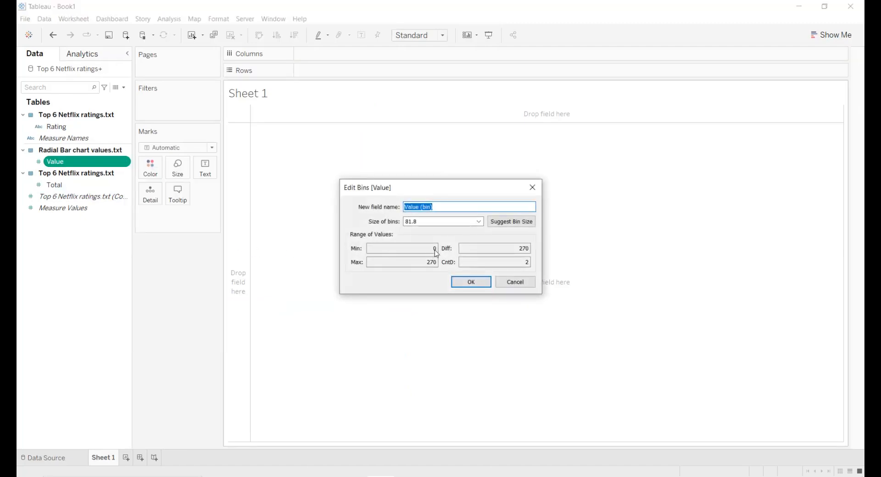
pyautogui.click(421, 222)
pyautogui.doubleClick(421, 223)
pyautogui.write('1')
pyautogui.hotkey('shift', 'Tab')
pyautogui.write('Path')
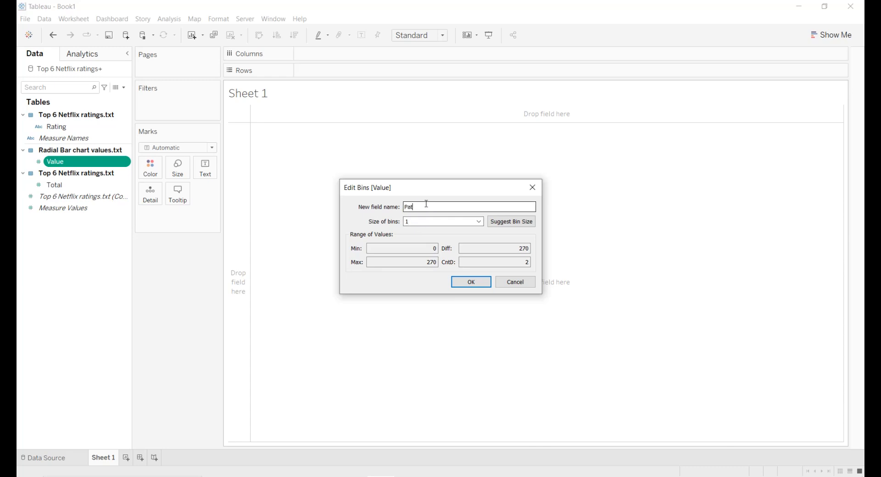
pyautogui.click(474, 282)
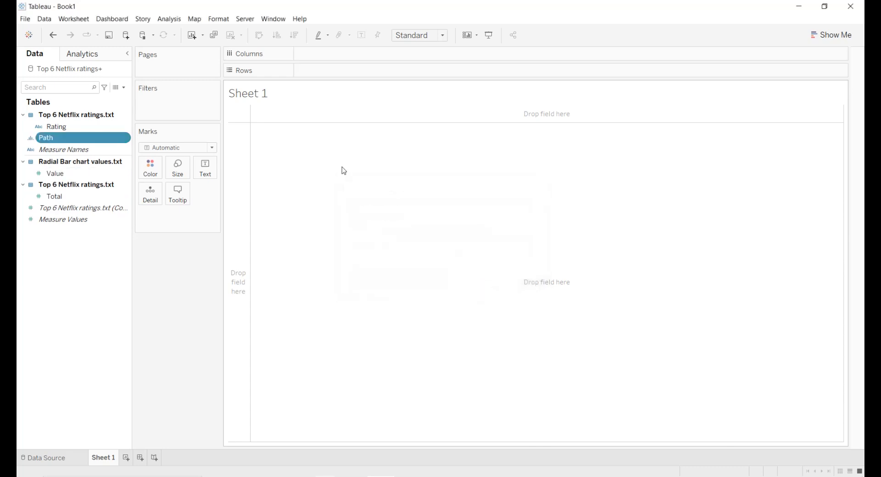
# Create a calculated field named My_index with the formula INDEX()-1
pyautogui.click(124, 88)
pyautogui.click(111, 100)
pyautogui.write('M')
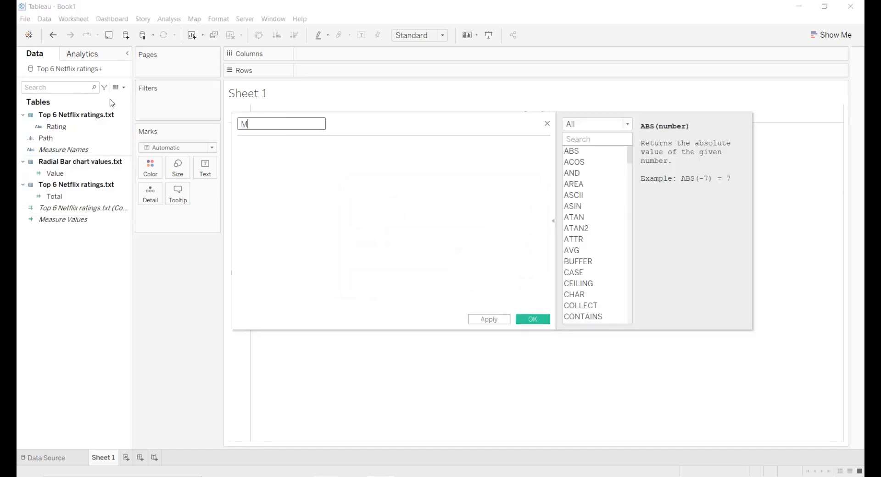
pyautogui.write('y_index')
pyautogui.press('Tab')
pyautogui.write('ind')
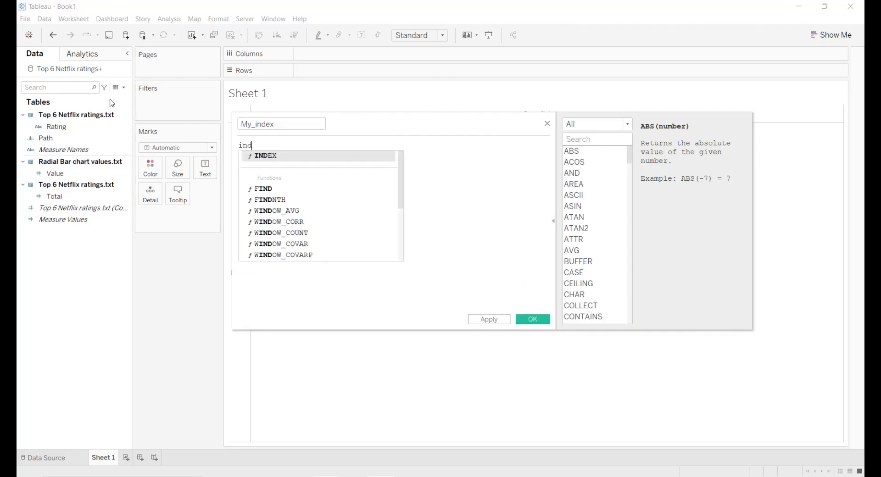
pyautogui.press('Return')
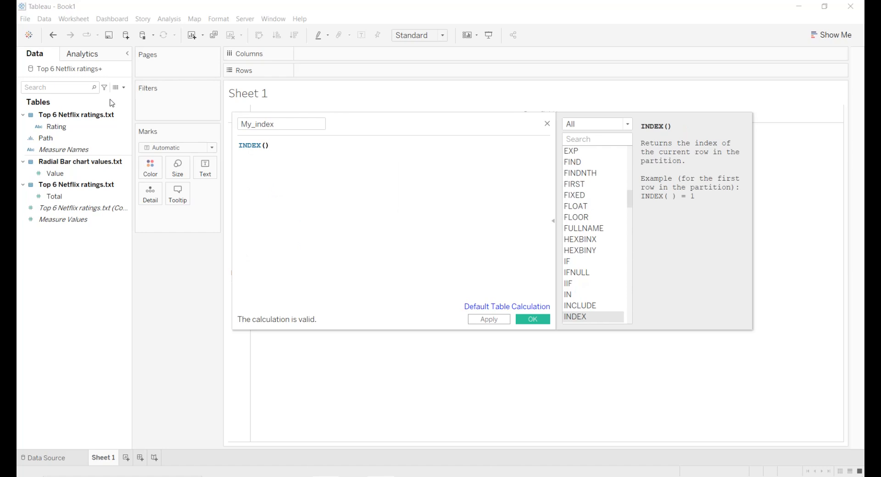
pyautogui.write('-1')
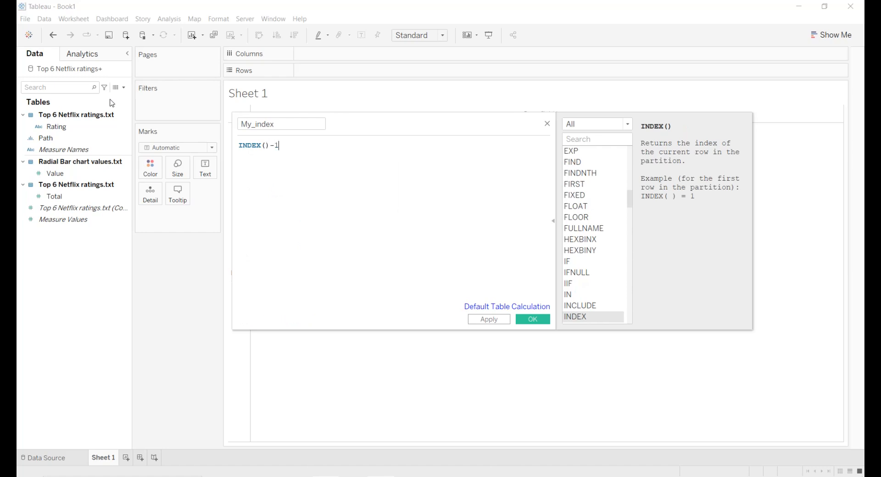
pyautogui.click(487, 319)
pyautogui.click(532, 319)
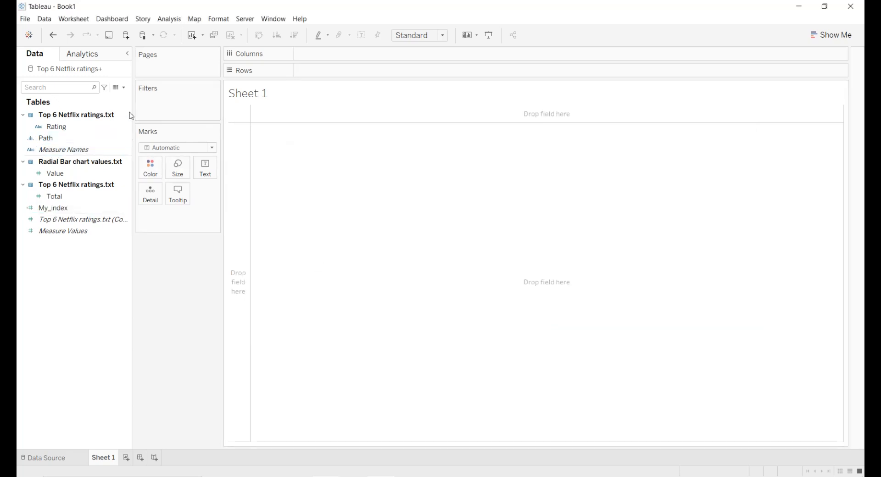
# Create a calculated field named My_total with the formula WINDOW_MAX(MAX([Total]))
pyautogui.click(124, 88)
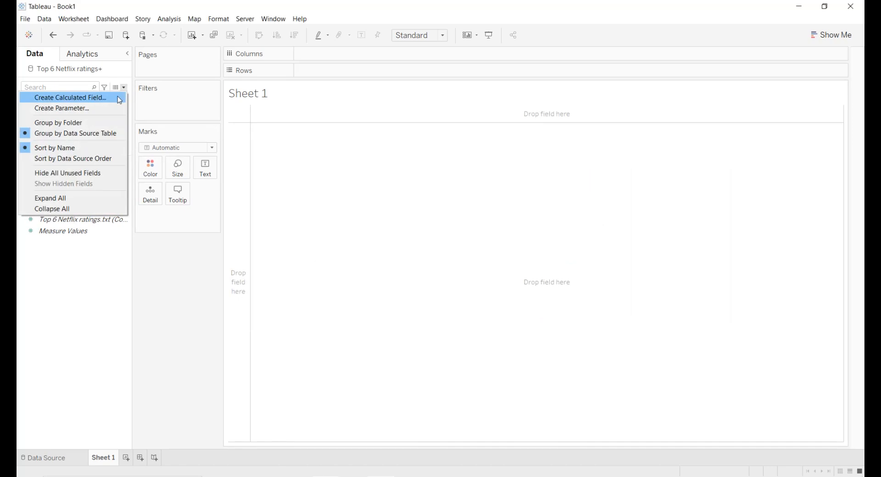
pyautogui.click(119, 98)
pyautogui.write('M')
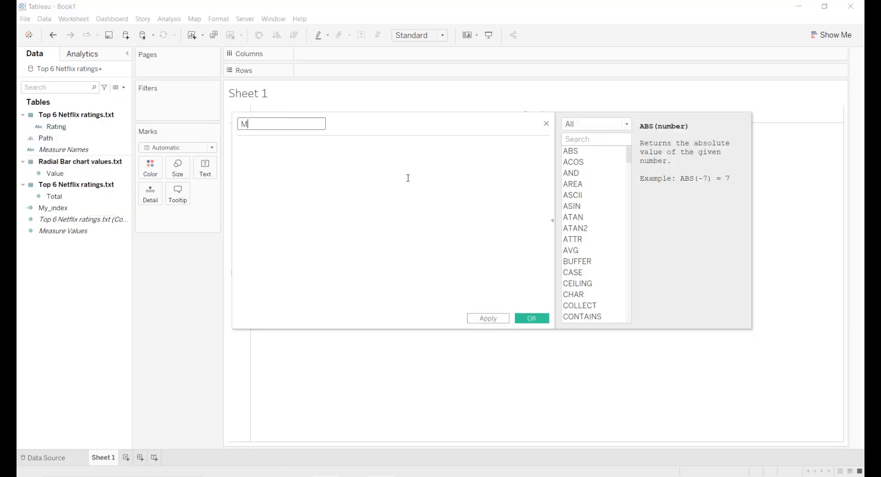
pyautogui.write('y_total')
pyautogui.press('Tab')
pyautogui.write('win')
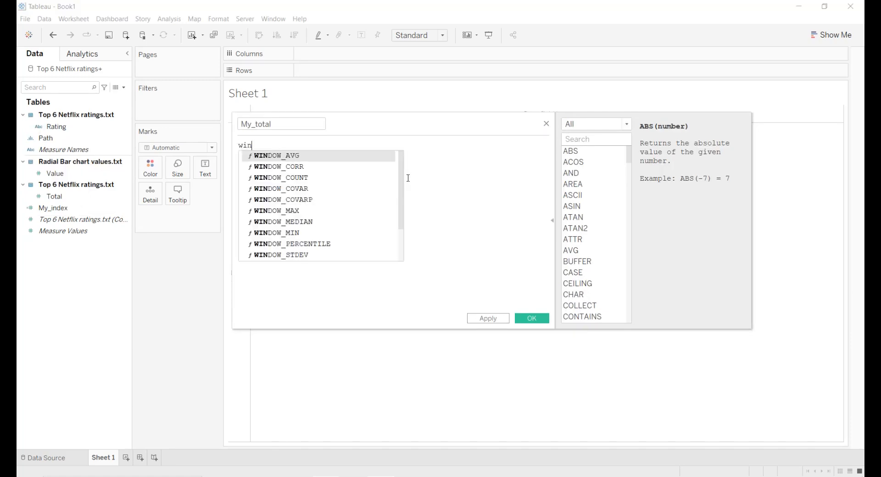
pyautogui.press('Down')
pyautogui.press('Down')
pyautogui.press('Down')
pyautogui.press('Down')
pyautogui.press('Down')
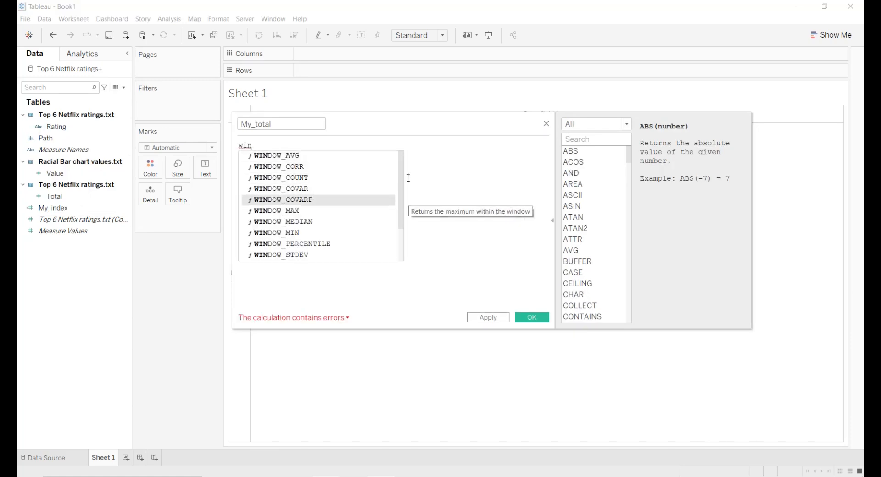
pyautogui.press('Return')
pyautogui.write('max')
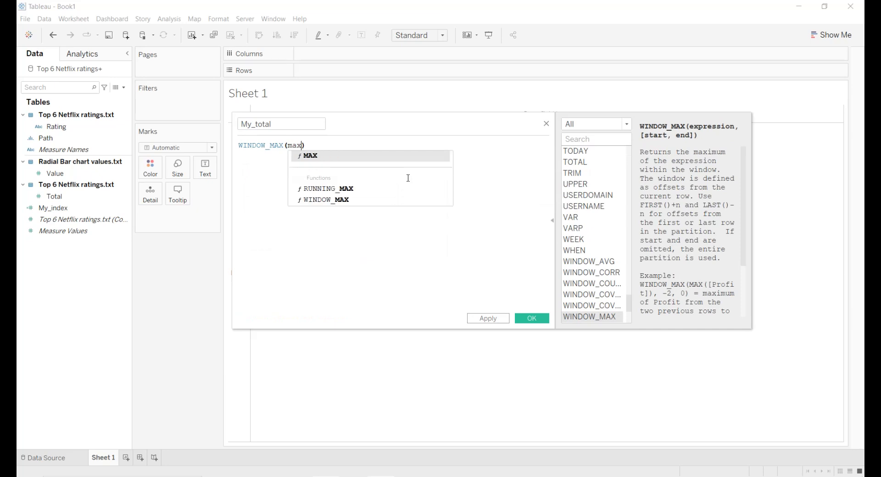
pyautogui.press('Return')
pyautogui.write('tot')
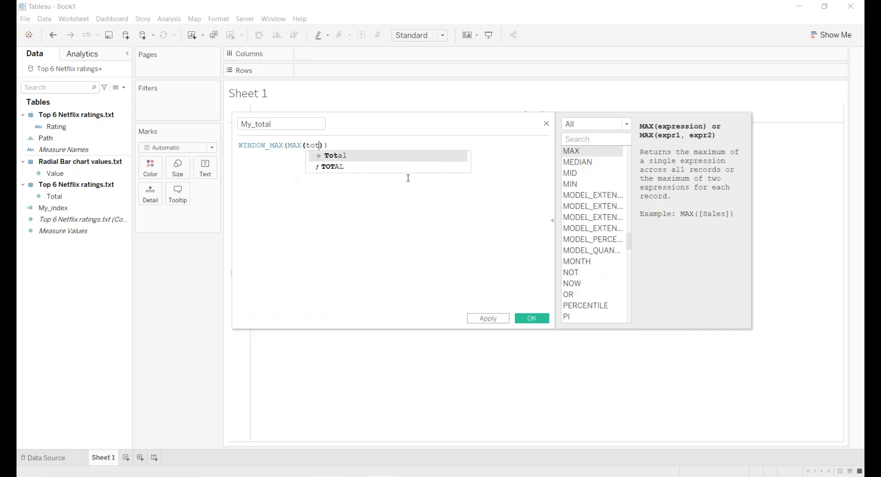
pyautogui.click(389, 157)
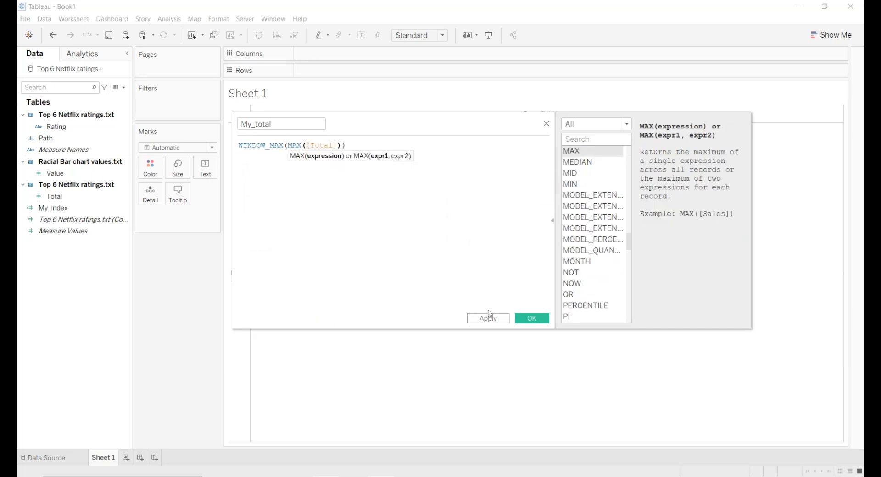
pyautogui.click(489, 320)
pyautogui.click(531, 320)
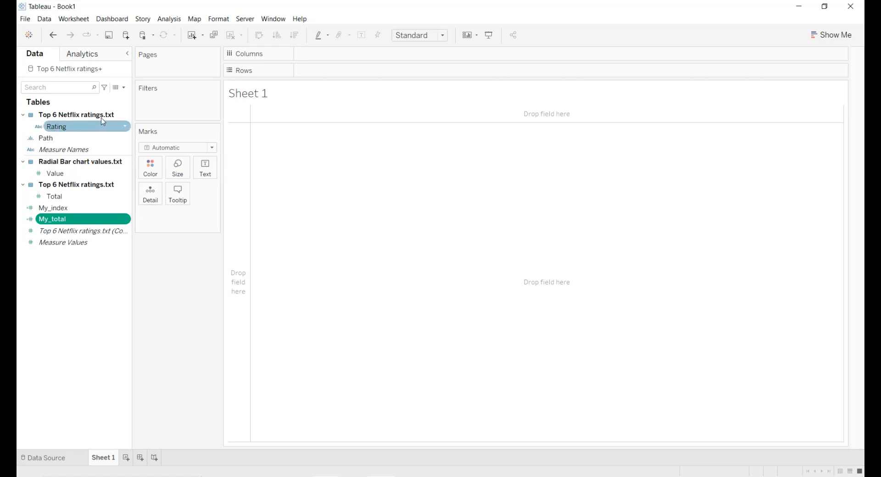
# Create a calculated field named My_rank with the formula RANK_UNIQUE([My_total], 'asc')
pyautogui.click(124, 87)
pyautogui.click(121, 95)
pyautogui.write('My_rank')
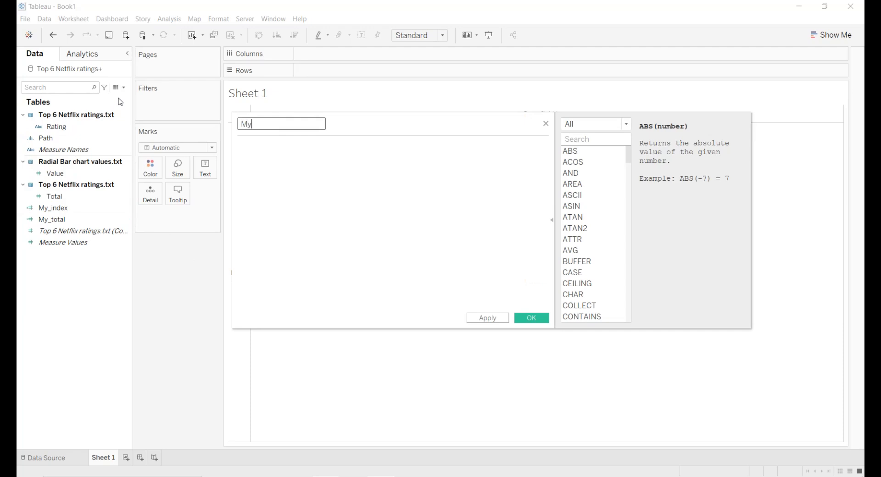
pyautogui.press('Tab')
pyautogui.write('rank')
pyautogui.press('Down')
pyautogui.press('Down')
pyautogui.press('Down')
pyautogui.press('Down')
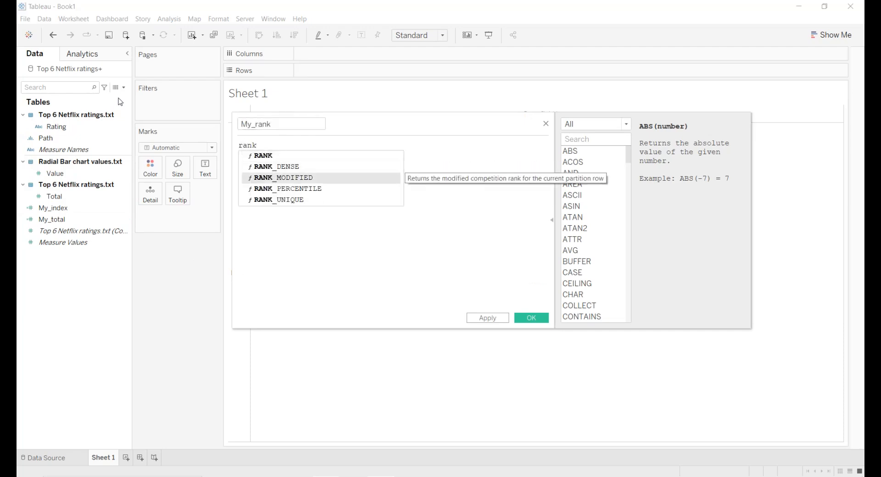
pyautogui.press('Return')
pyautogui.write('my')
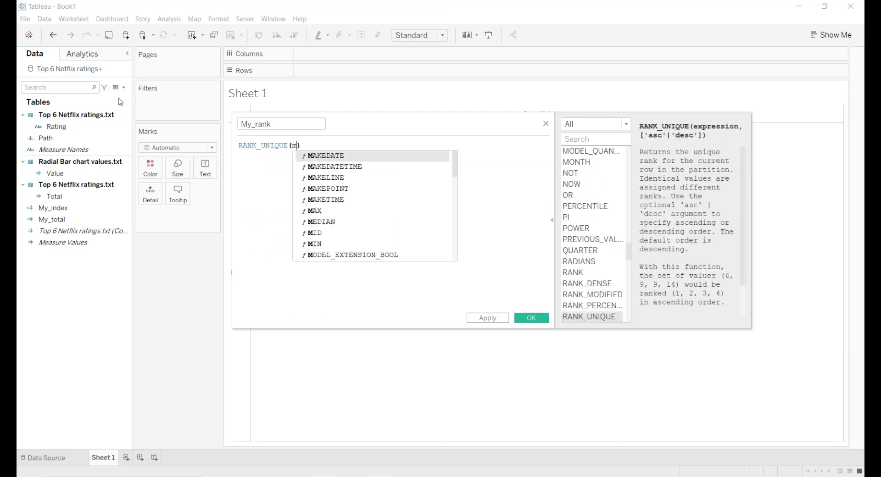
pyautogui.press('Down')
pyautogui.press('Return')
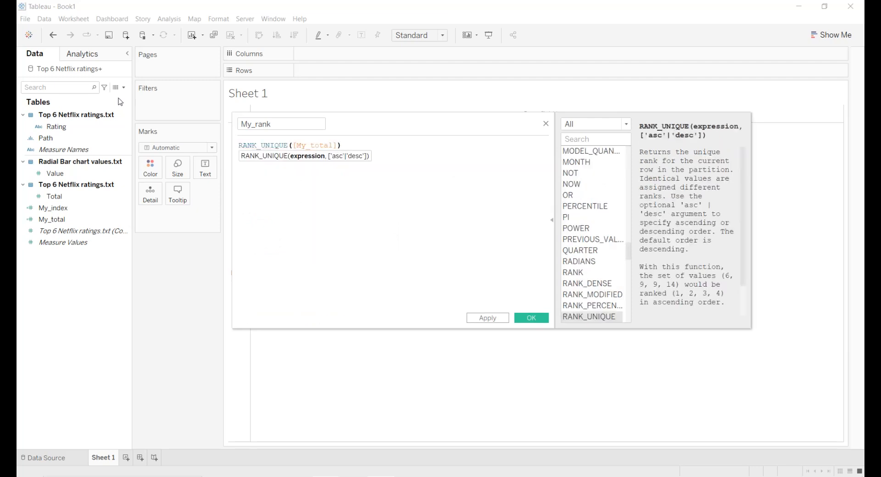
pyautogui.write(", 'asc'")
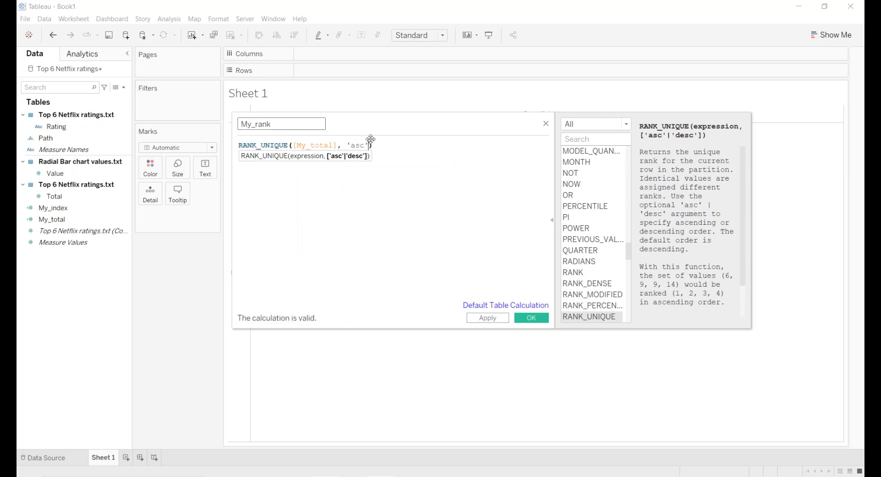
pyautogui.click(505, 318)
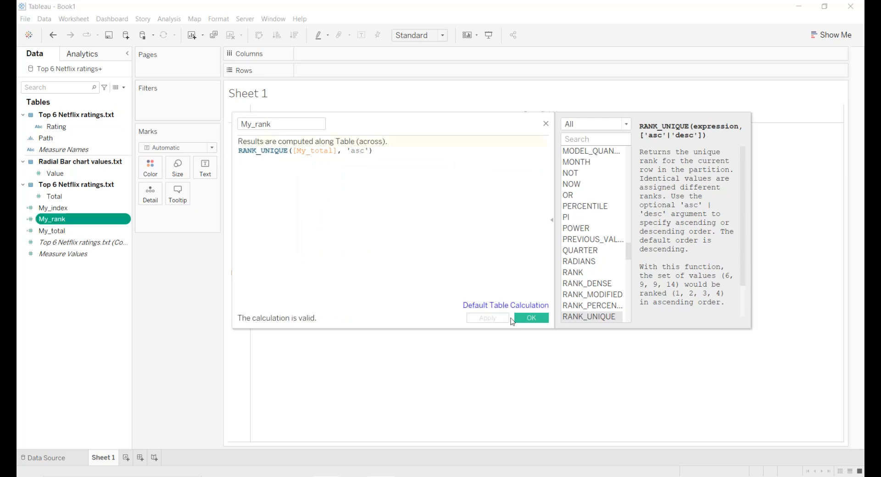
pyautogui.click(523, 321)
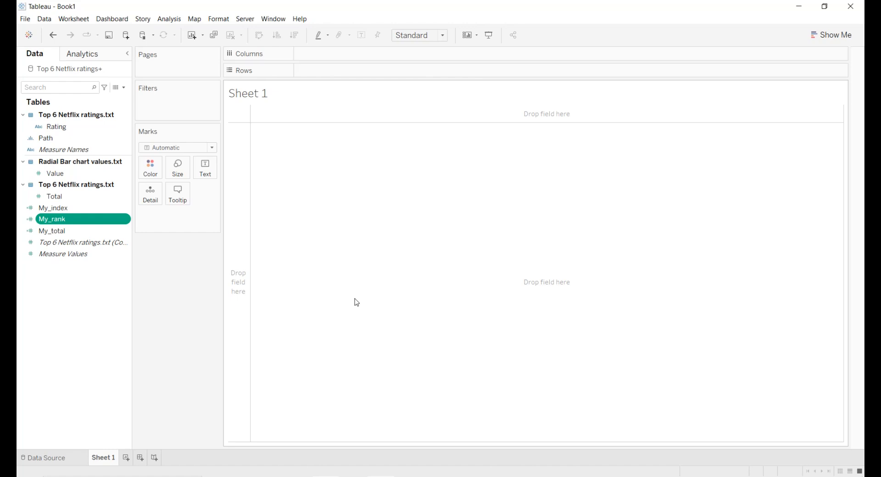
# Create a calculated field named X with the formula COS(RADIANS([My_index])) * [My_rank], copying the formula for reuse
pyautogui.click(123, 87)
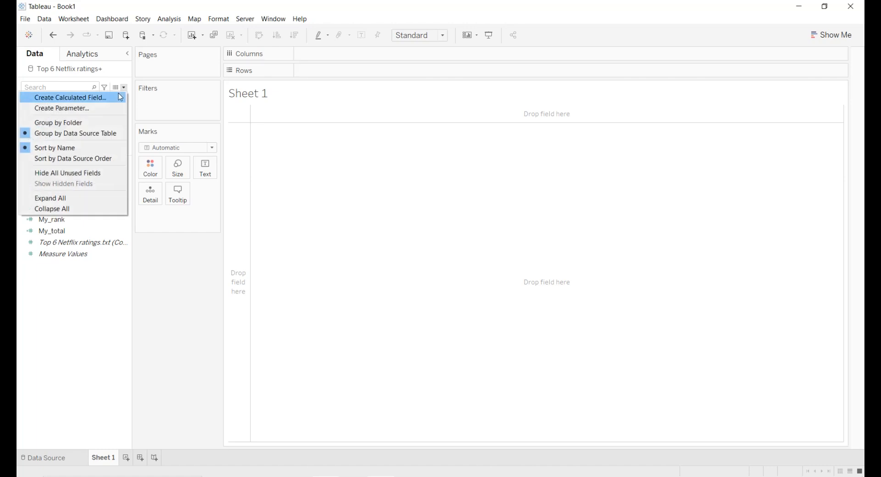
pyautogui.click(70, 97)
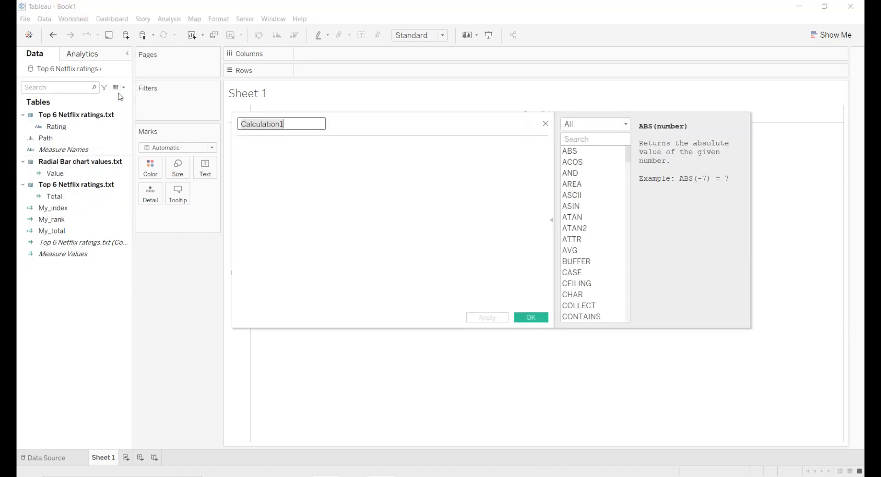
pyautogui.write('X')
pyautogui.press('Tab')
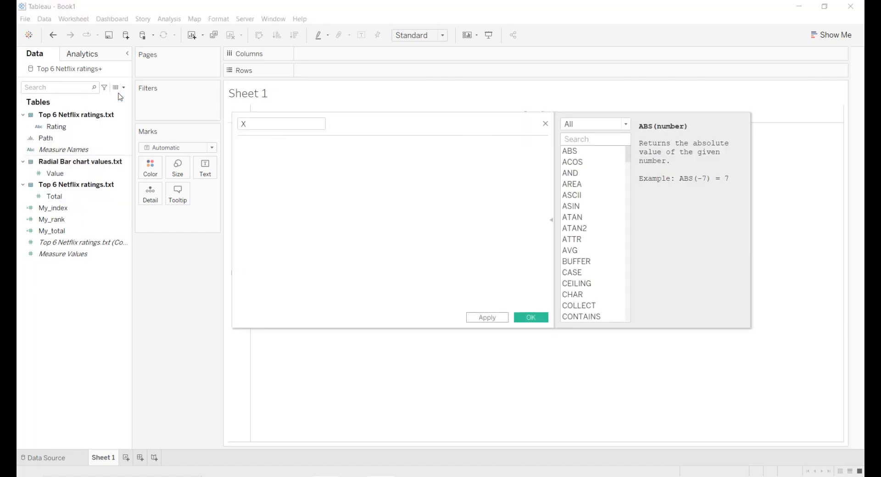
pyautogui.write('cos')
pyautogui.press('Return')
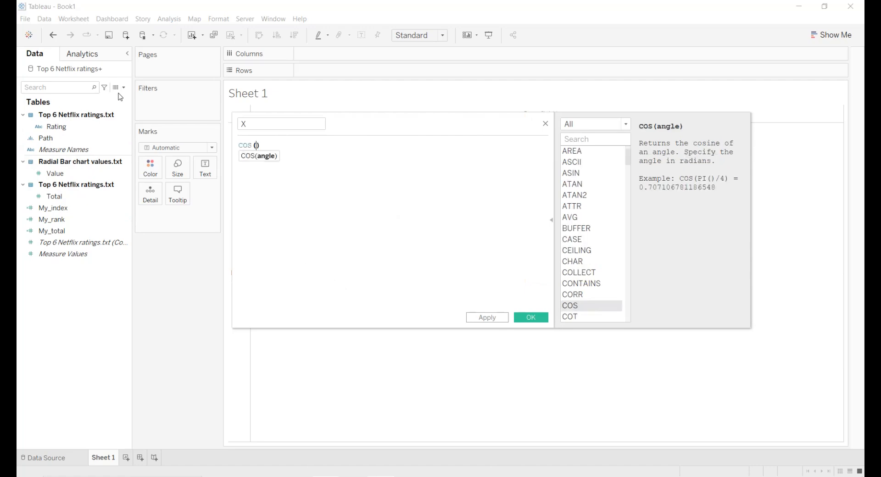
pyautogui.write('rad')
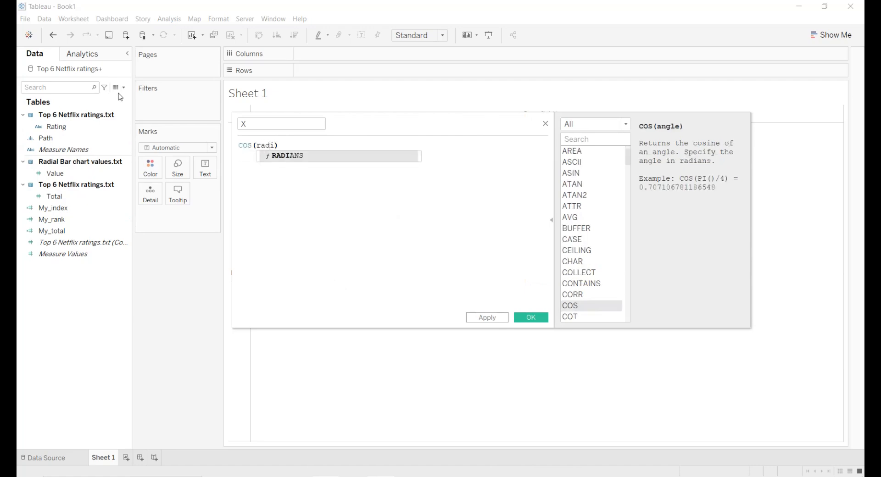
pyautogui.write('i')
pyautogui.press('Return')
pyautogui.write('my_in')
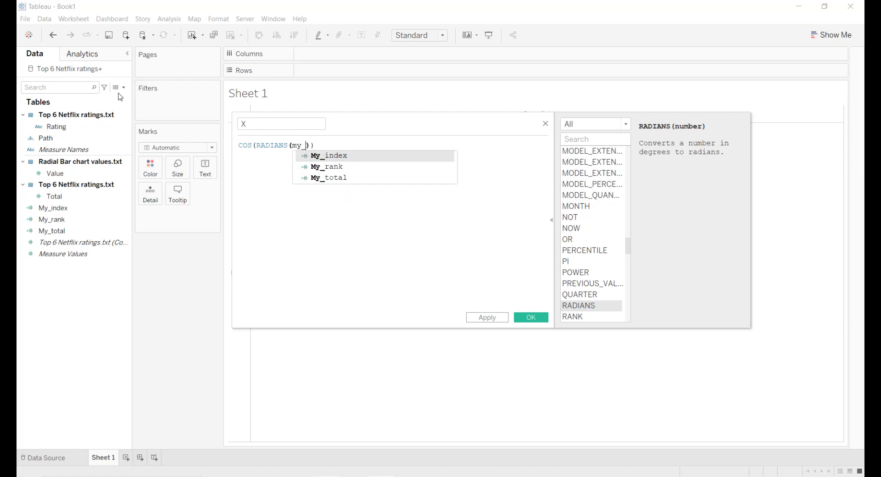
pyautogui.press('Return')
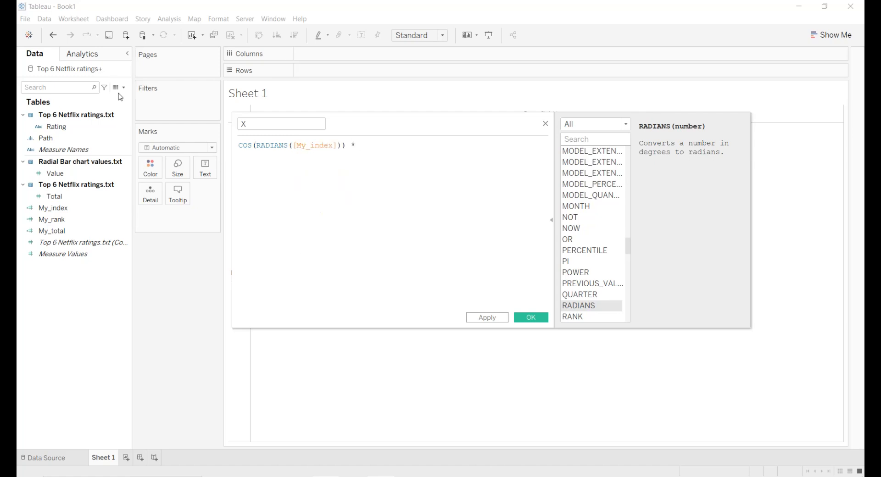
pyautogui.write('my_')
pyautogui.press('Down')
pyautogui.press('Return')
pyautogui.hotkey('ctrl', 'a')
pyautogui.hotkey('ctrl', 'c')
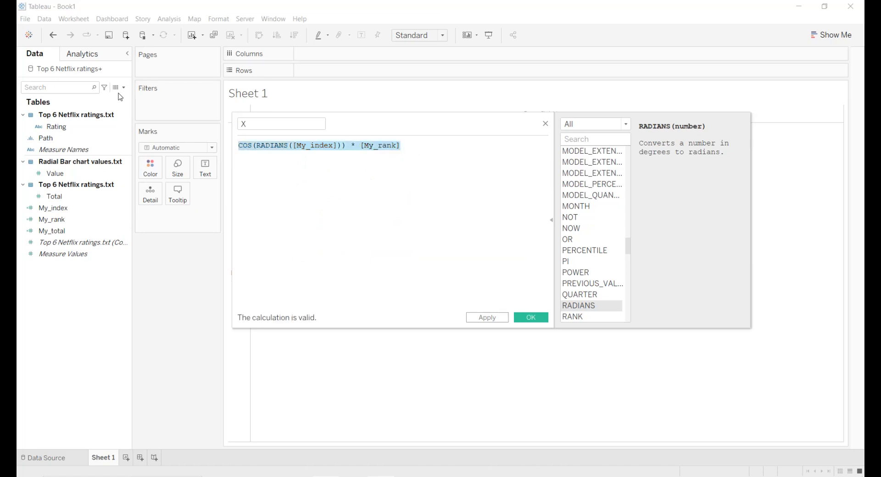
pyautogui.click(497, 318)
pyautogui.click(531, 319)
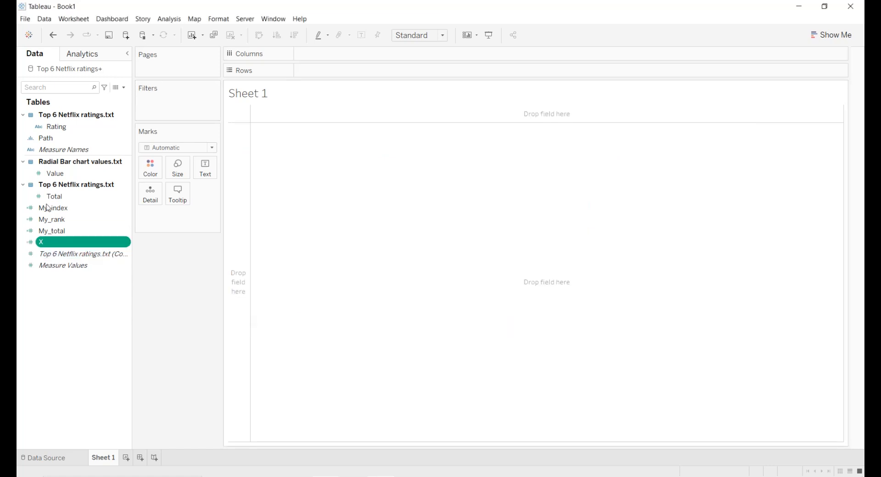
# Create a calculated field named Y with the formula SIN(RADIANS([My_index])) * [My_rank], adapted from the copied X formula
pyautogui.click(124, 88)
pyautogui.click(119, 97)
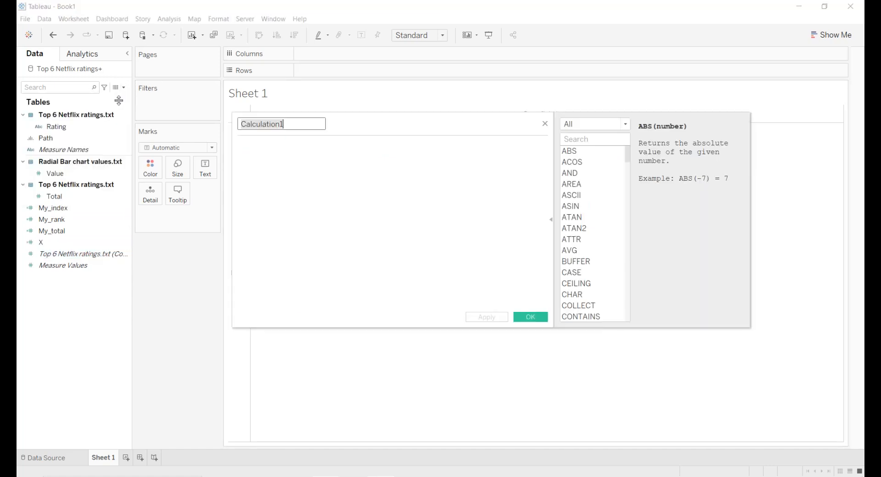
pyautogui.write('Y')
pyautogui.press('Tab')
pyautogui.hotkey('ctrl', 'v')
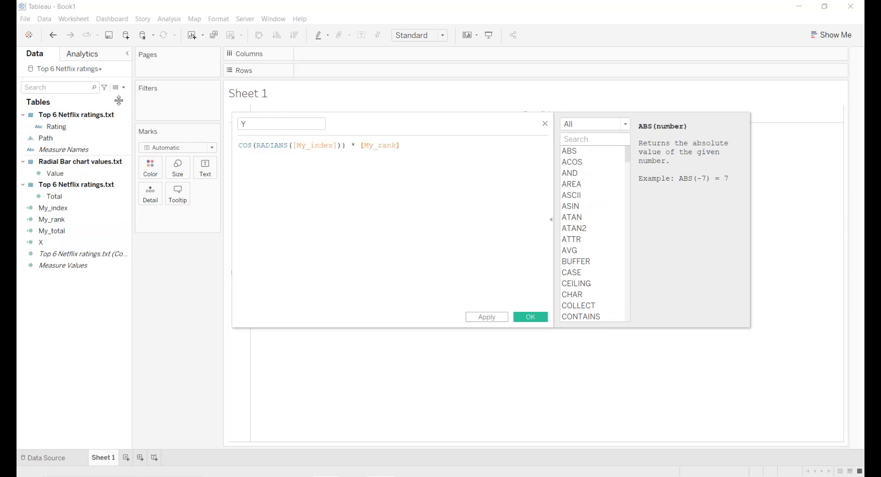
pyautogui.doubleClick(244, 145)
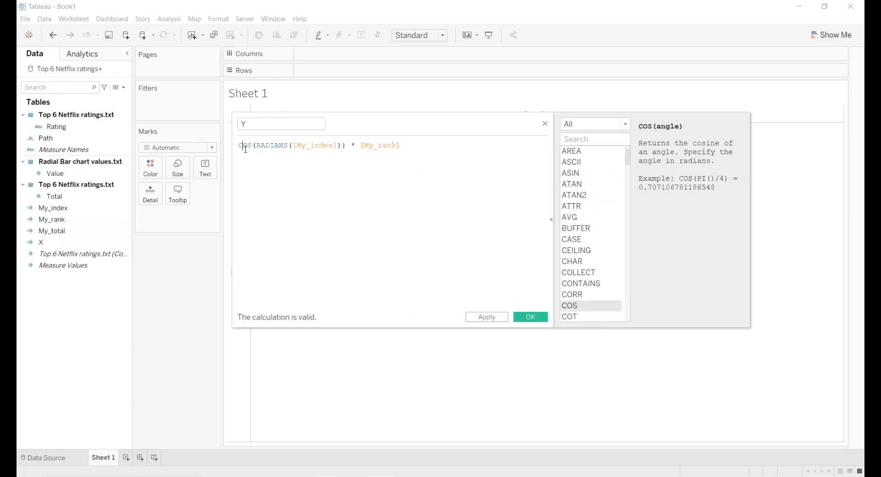
pyautogui.write('SIN')
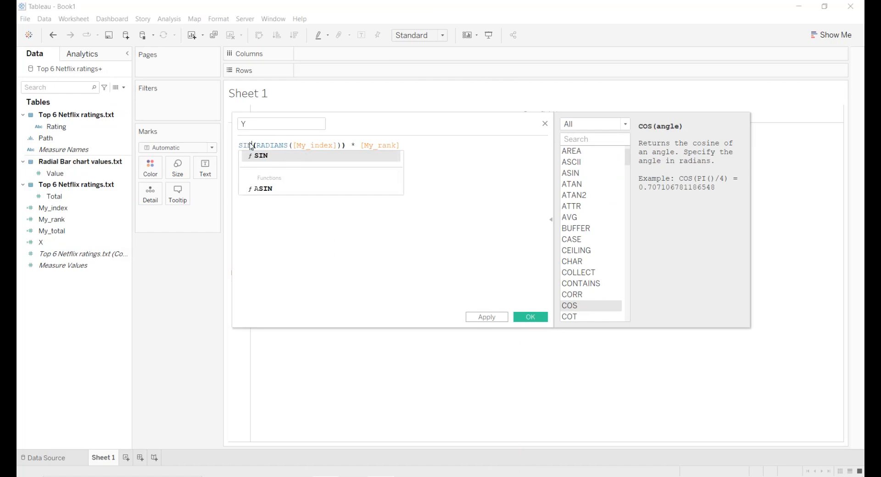
pyautogui.click(253, 146)
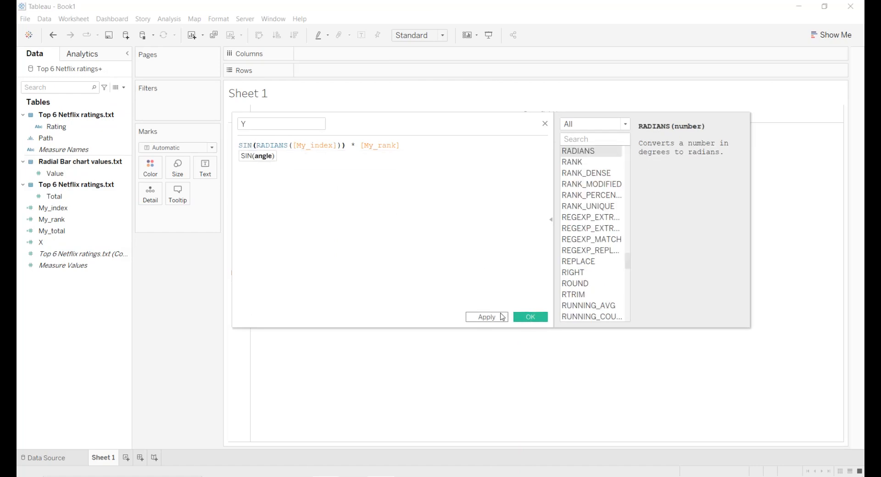
pyautogui.click(504, 317)
pyautogui.click(521, 317)
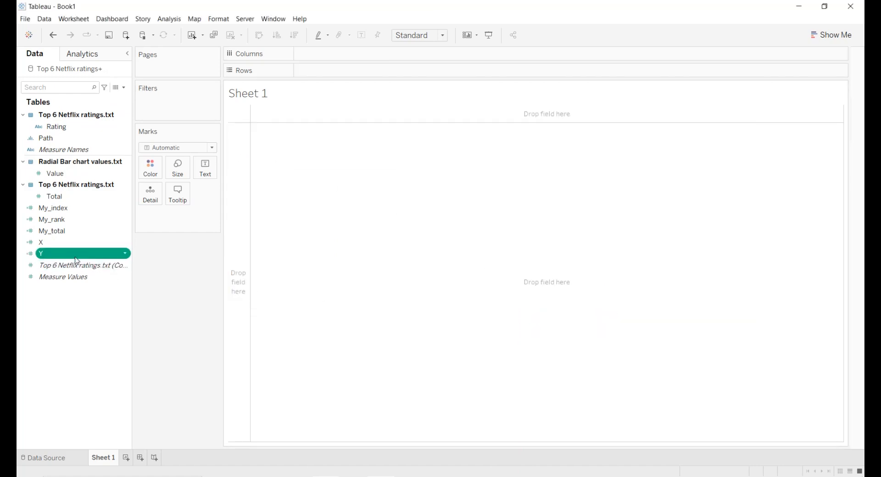
# Lay out the chart with X on rows and Y on columns, and assign Rating to color and Path to detail
pyautogui.moveTo(67, 246); pyautogui.dragTo(345, 75)
pyautogui.moveTo(42, 254); pyautogui.dragTo(317, 50)
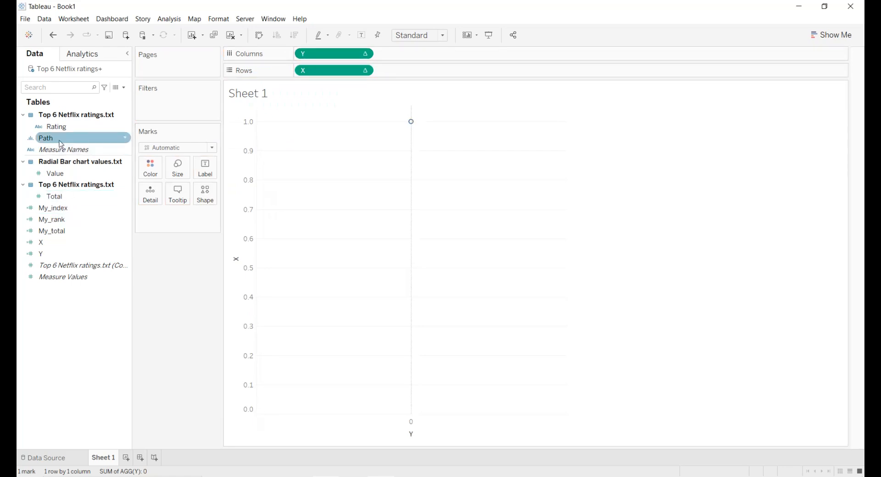
pyautogui.moveTo(61, 133); pyautogui.dragTo(151, 168)
pyautogui.moveTo(46, 138); pyautogui.dragTo(153, 198)
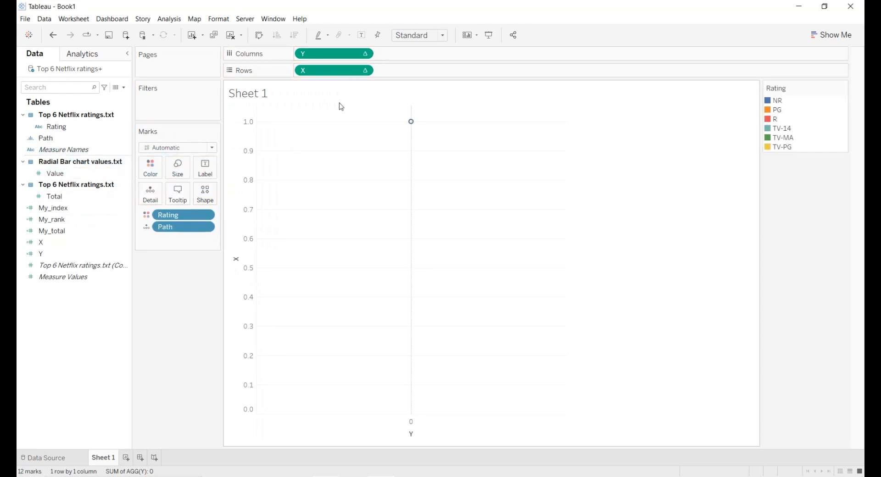
# In the table calculation of X on rows, compute the nested My_index using only the specific dimension Path
pyautogui.click(365, 71)
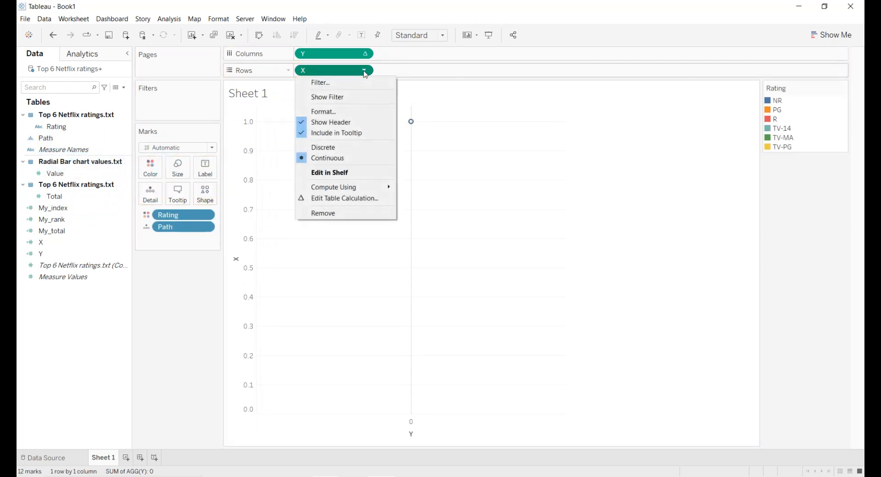
pyautogui.click(369, 200)
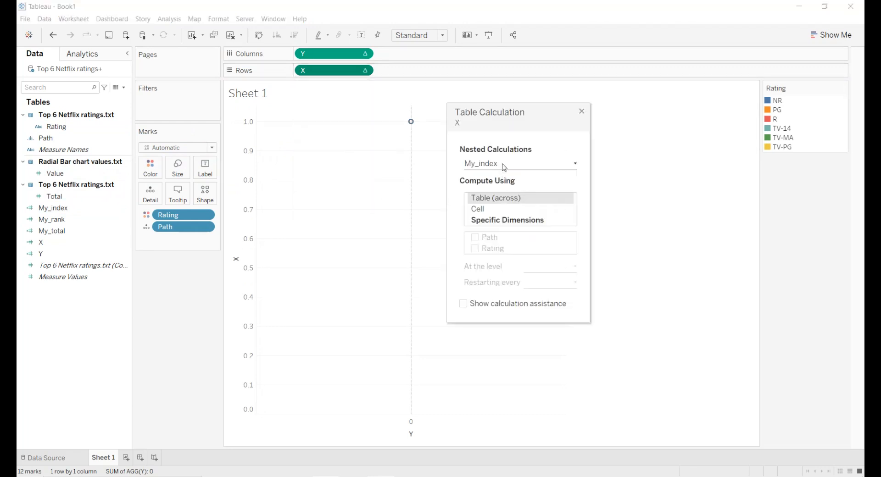
pyautogui.click(481, 219)
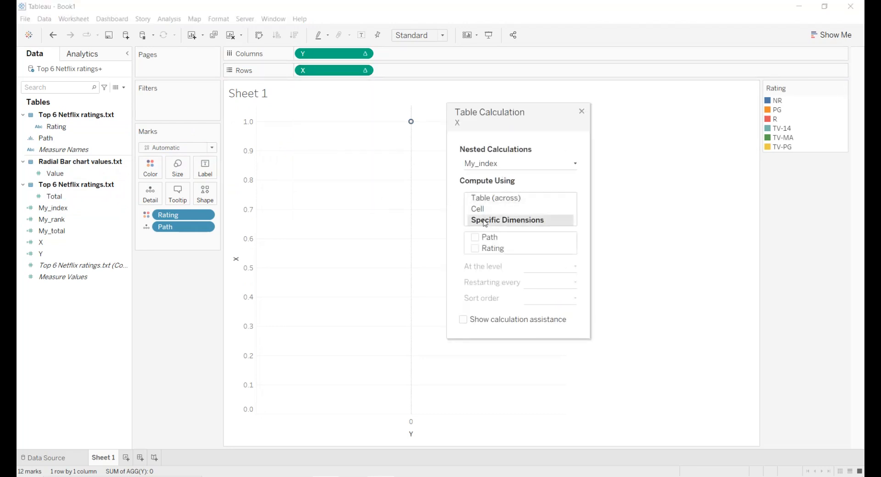
pyautogui.click(475, 237)
pyautogui.click(497, 164)
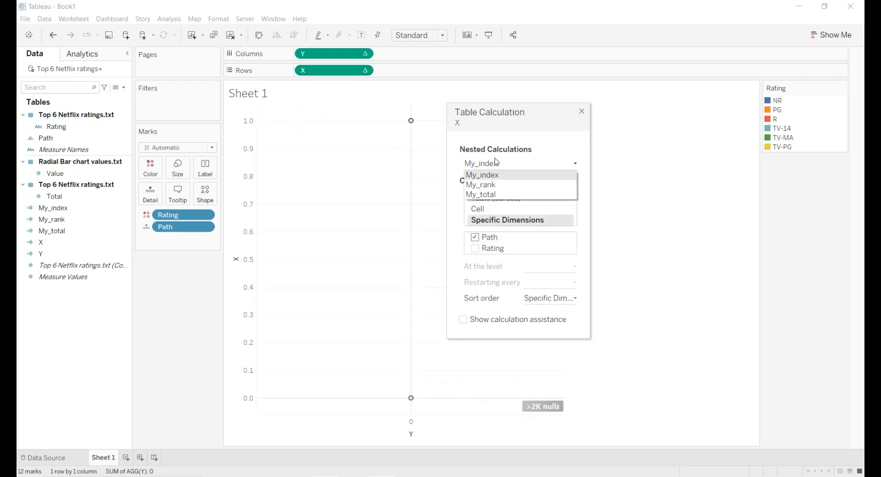
# In X's table calculation, compute My_rank along the Rating dimension and My_total along the Path dimension
pyautogui.click(494, 189)
pyautogui.click(490, 221)
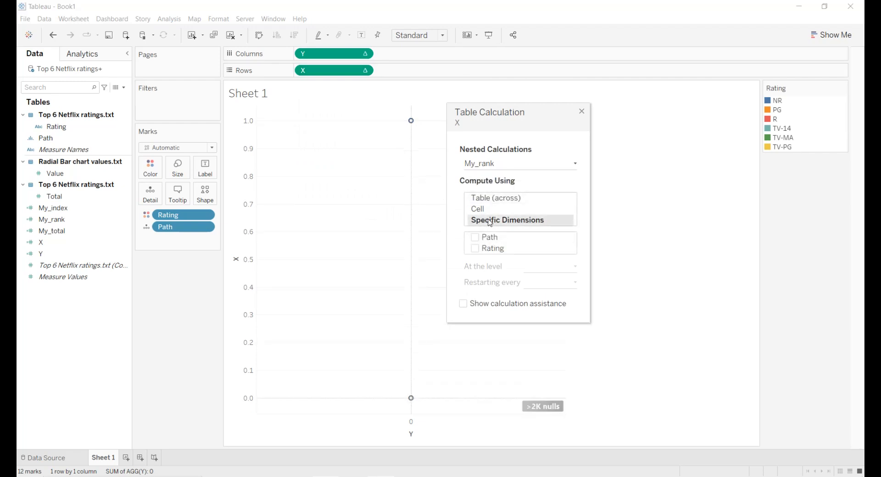
pyautogui.click(475, 249)
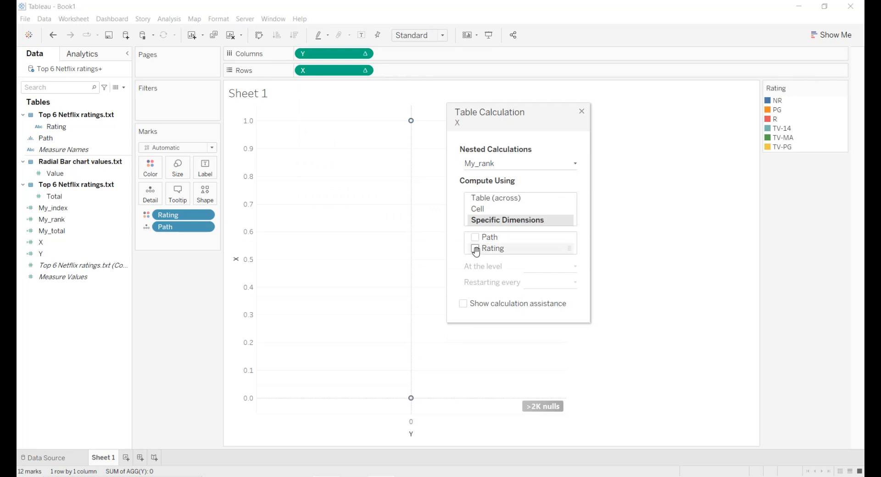
pyautogui.click(498, 164)
pyautogui.click(486, 198)
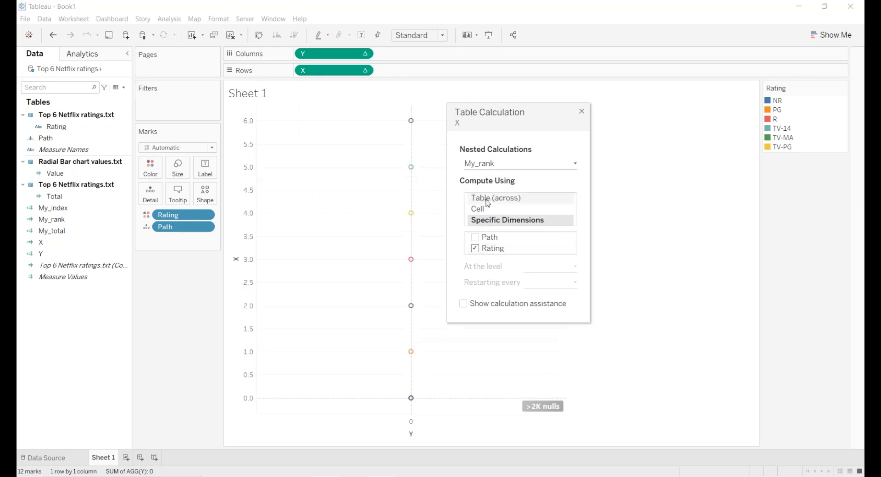
pyautogui.click(492, 162)
pyautogui.click(490, 195)
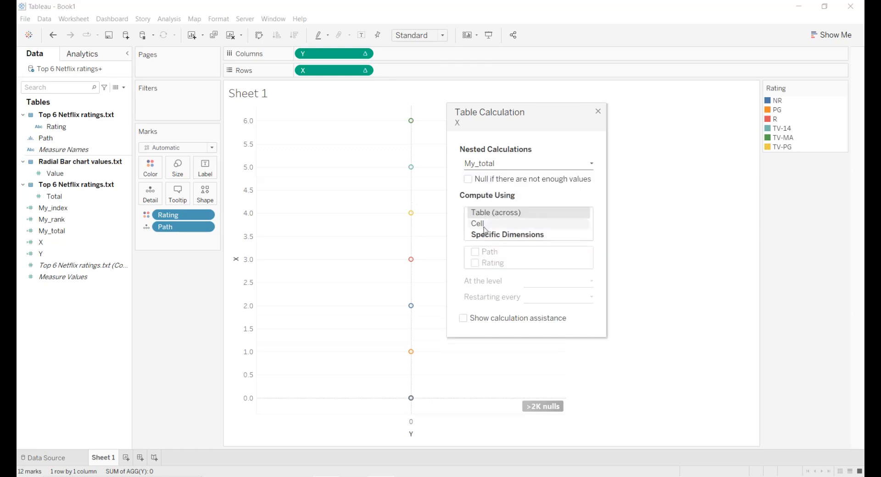
pyautogui.click(477, 252)
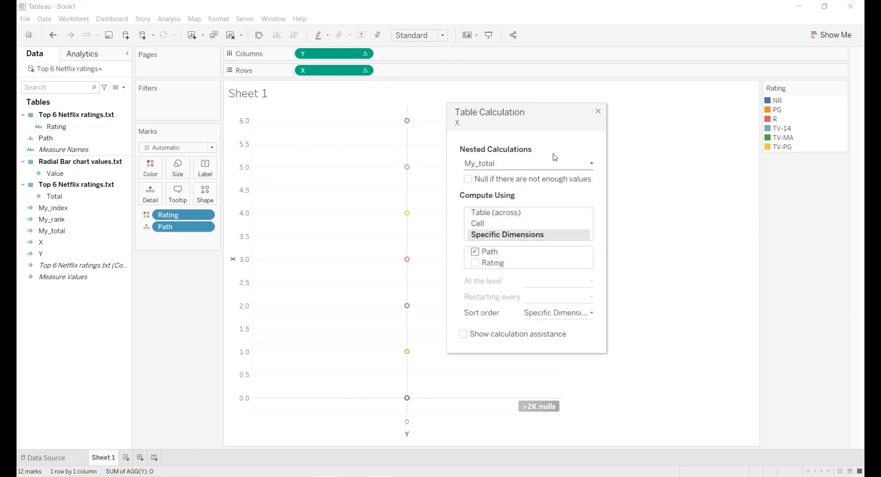
pyautogui.click(597, 111)
# Edit Y's table calculation so that My_index is computed along the specific dimension Path
pyautogui.click(367, 57)
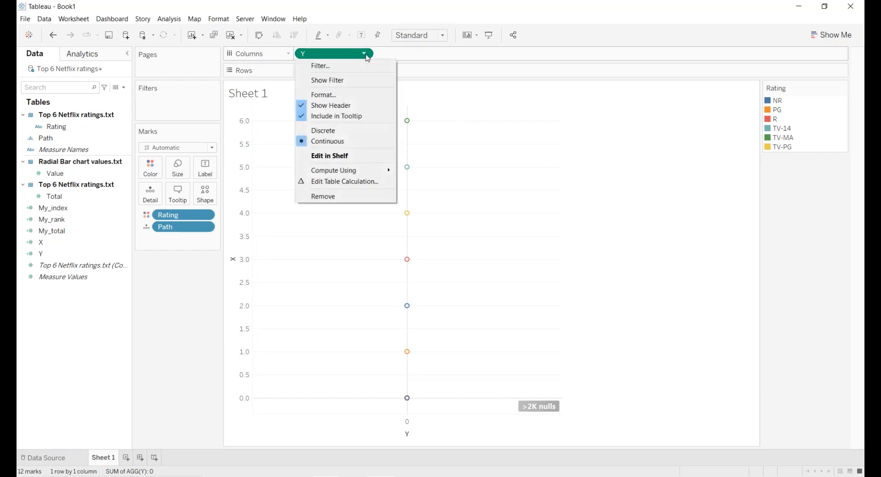
pyautogui.click(380, 183)
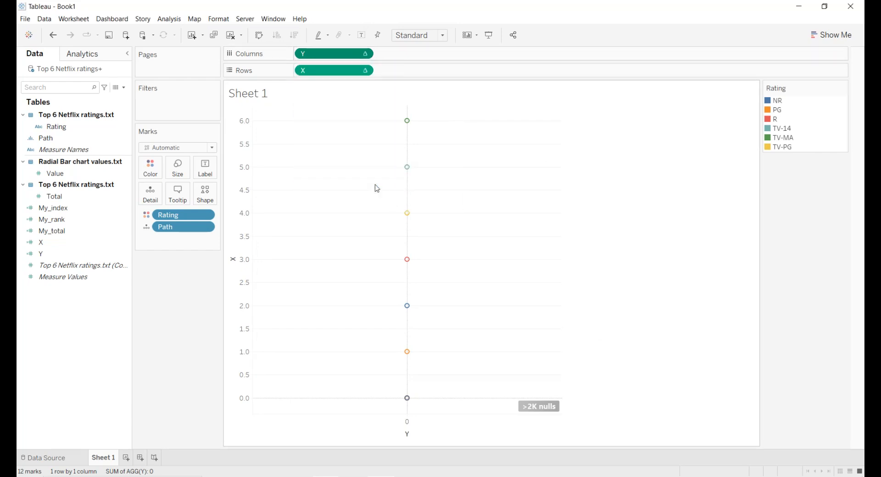
pyautogui.click(535, 167)
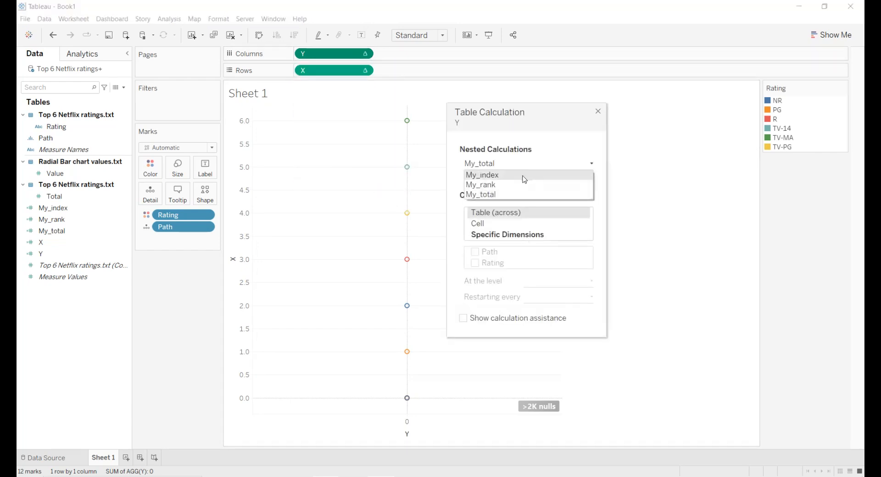
pyautogui.click(519, 175)
pyautogui.click(505, 220)
pyautogui.click(479, 240)
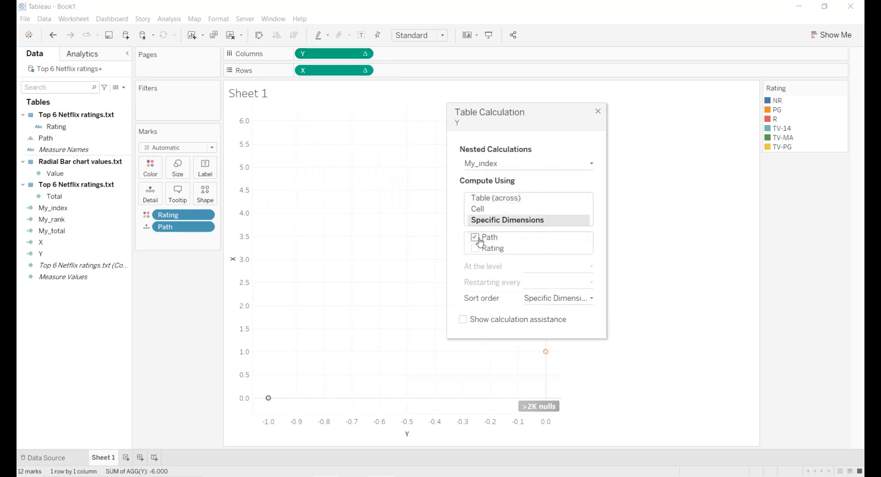
# In Y's table calculation, compute My_rank along the Rating dimension and My_total along the Path dimension
pyautogui.click(501, 168)
pyautogui.click(502, 182)
pyautogui.click(502, 220)
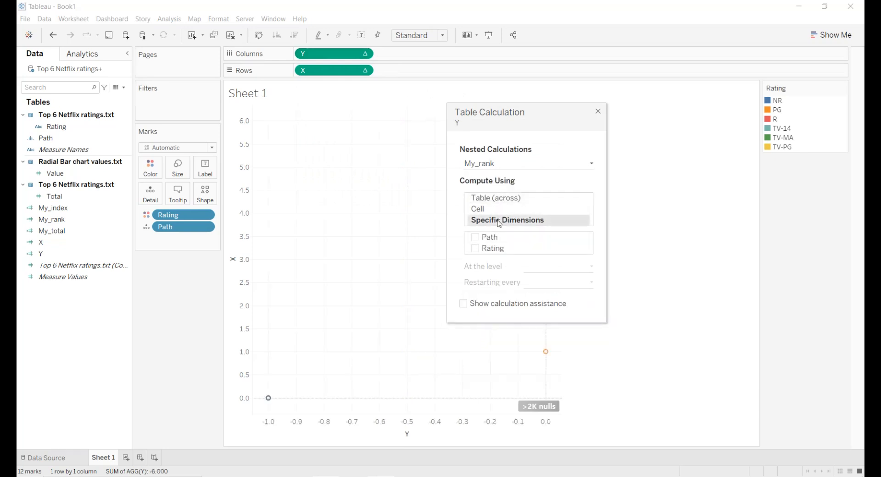
pyautogui.click(476, 250)
pyautogui.click(502, 166)
pyautogui.click(501, 195)
pyautogui.click(497, 235)
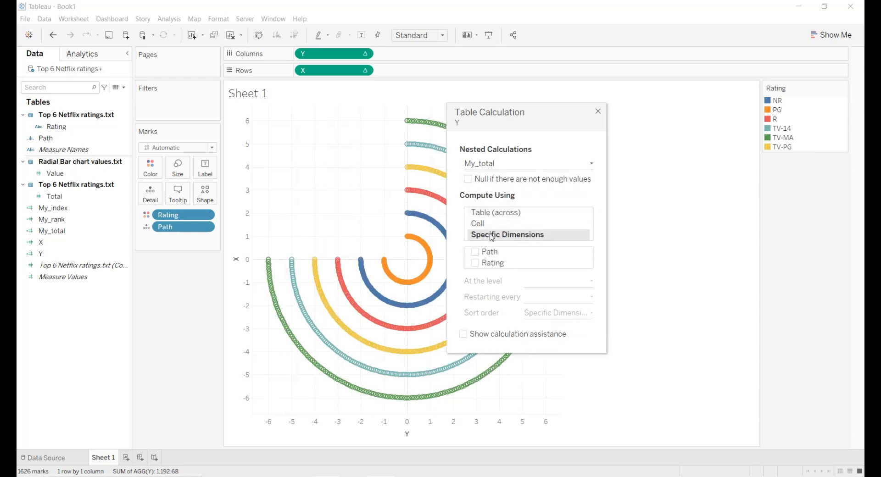
pyautogui.click(476, 252)
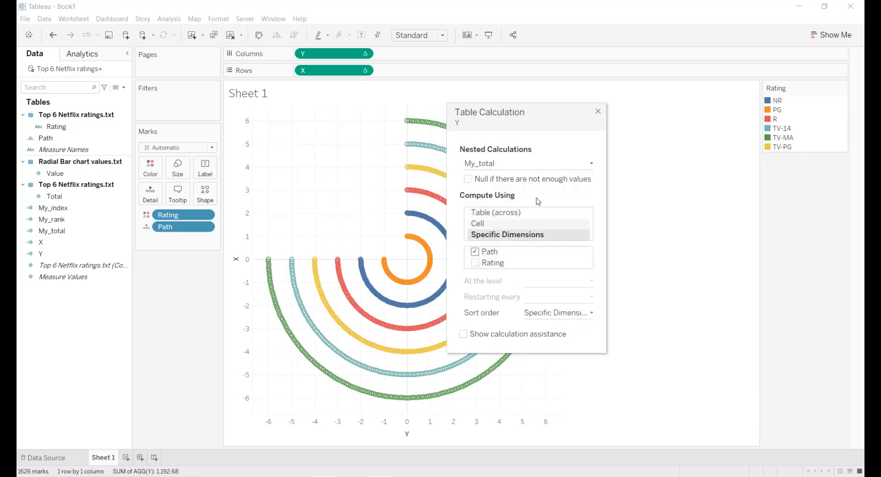
pyautogui.click(598, 112)
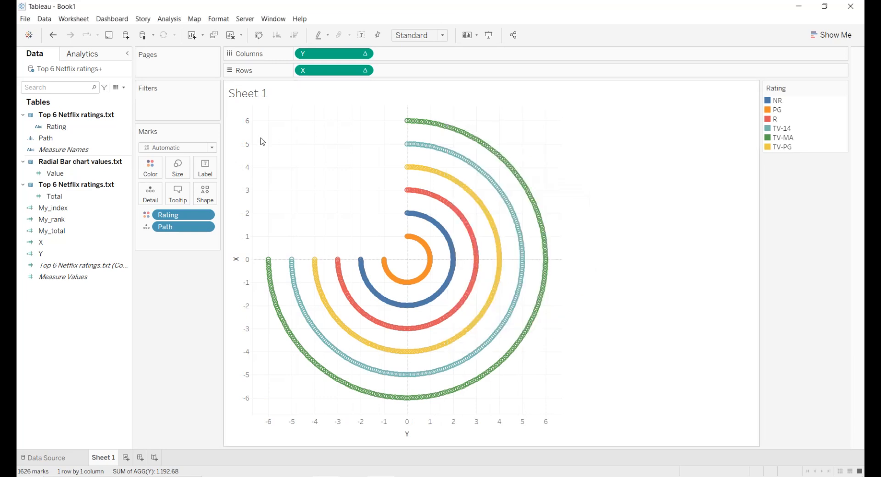
# Change the mark type to Line and assign the Path field as the line's path
pyautogui.click(204, 147)
pyautogui.click(188, 179)
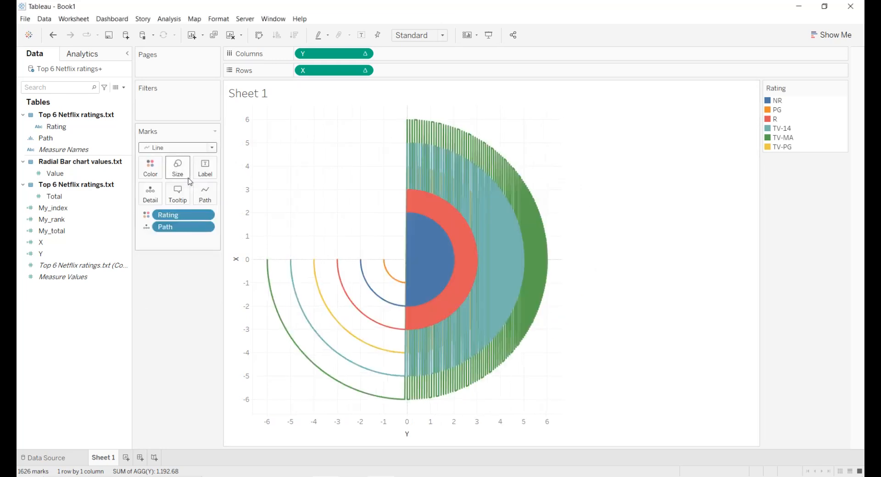
pyautogui.click(146, 227)
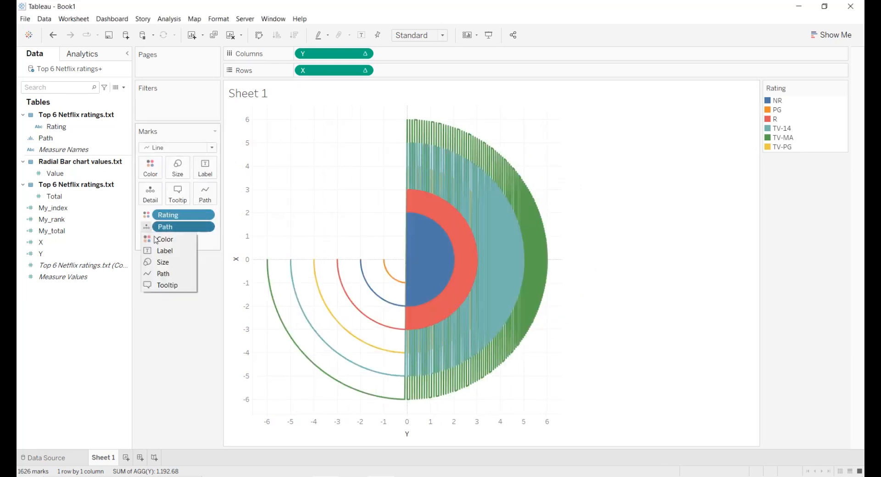
pyautogui.click(164, 273)
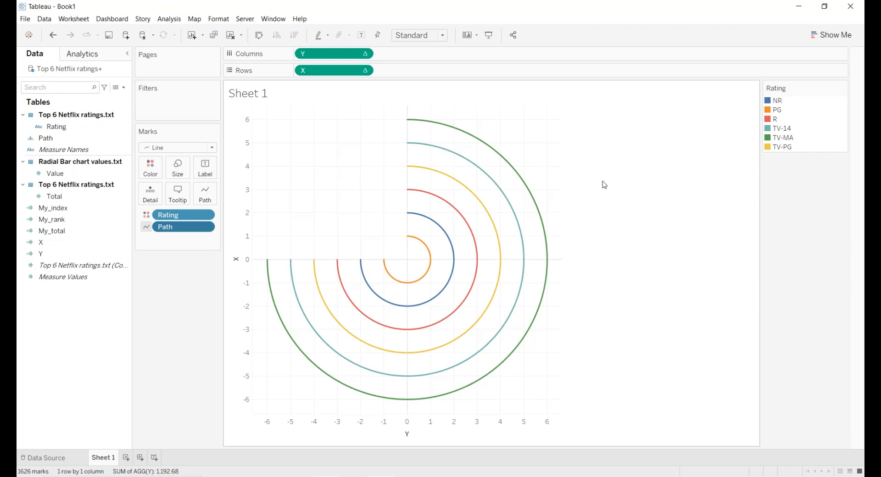
# Duplicate the My_total calculated field
pyautogui.click(63, 235)
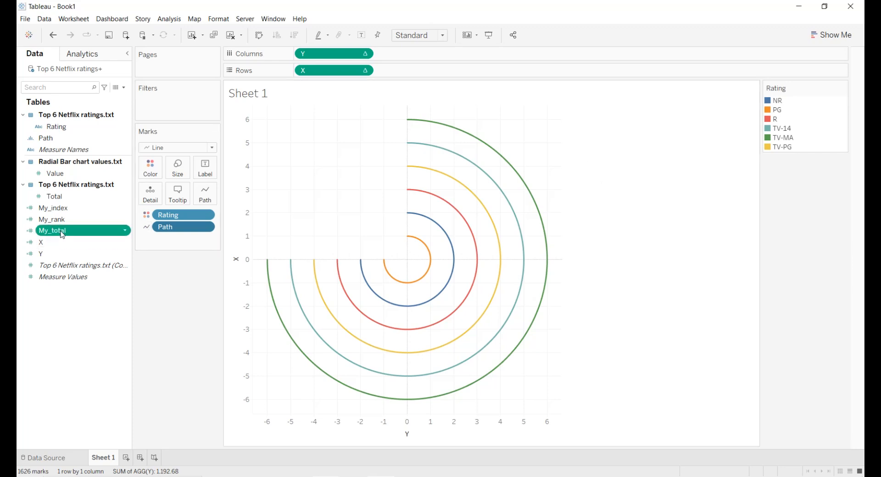
pyautogui.rightClick(63, 234)
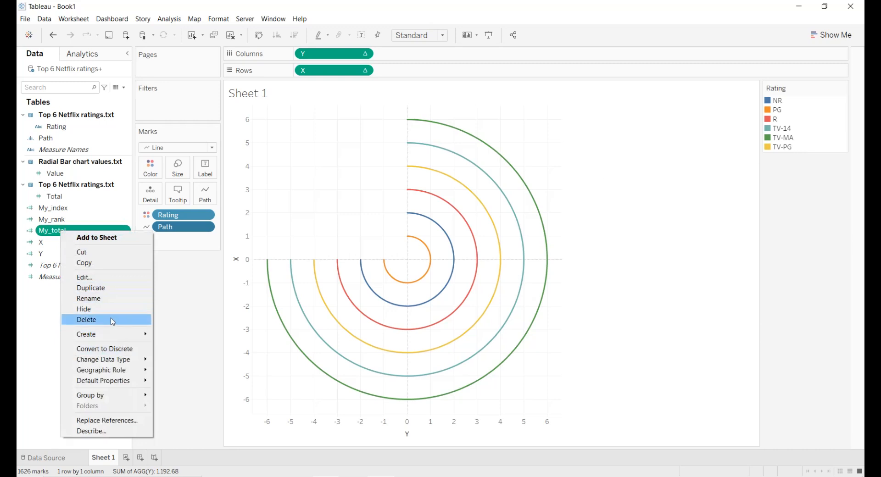
pyautogui.click(109, 289)
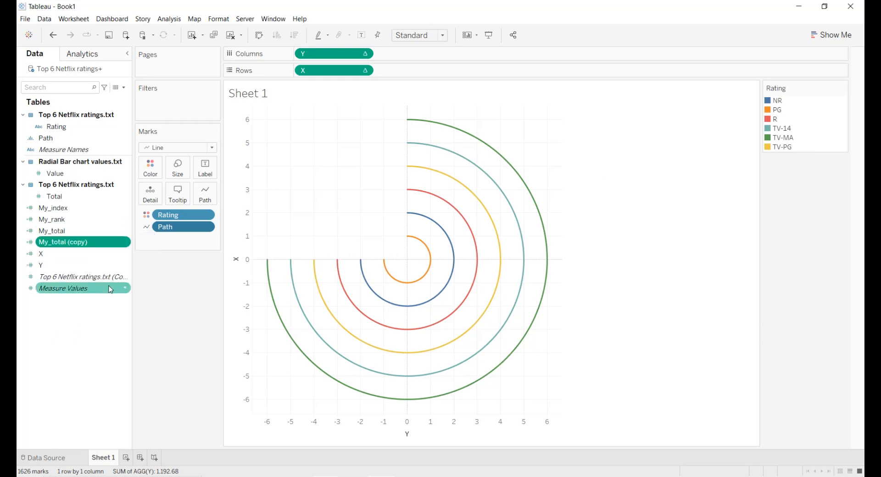
# Rename the copied field My_total (copy) as My_total_max
pyautogui.click(125, 242)
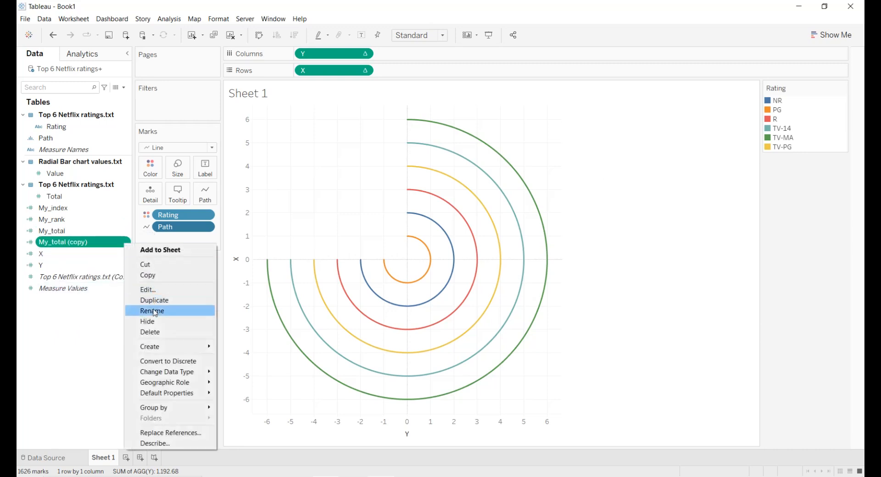
pyautogui.click(153, 311)
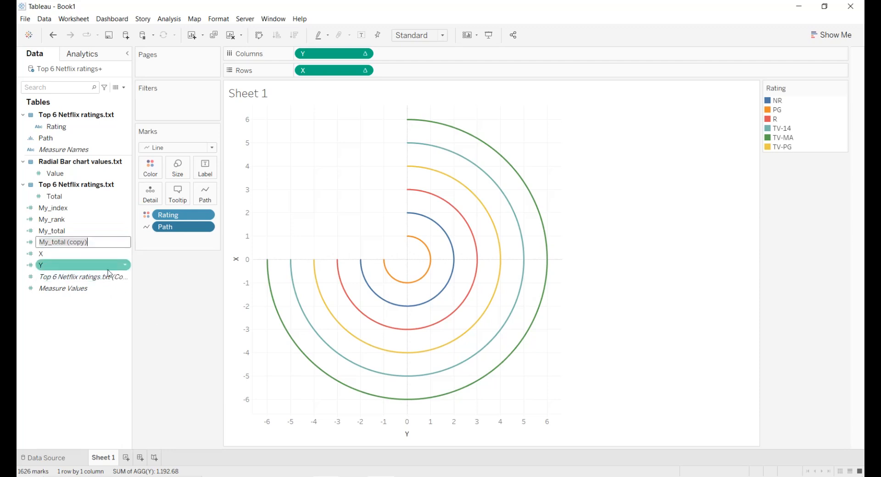
pyautogui.press('BackSpace')
pyautogui.press('BackSpace')
pyautogui.press('BackSpace')
pyautogui.press('BackSpace')
pyautogui.press('BackSpace')
pyautogui.press('BackSpace')
pyautogui.press('Return')
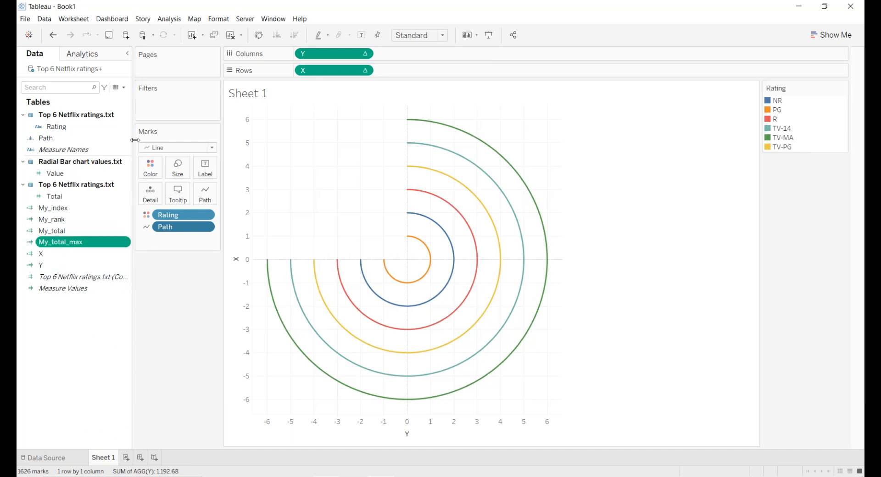
# Create a calculated field named Percentage with the formula [My_total]/[My_total_max]
pyautogui.click(124, 87)
pyautogui.click(116, 94)
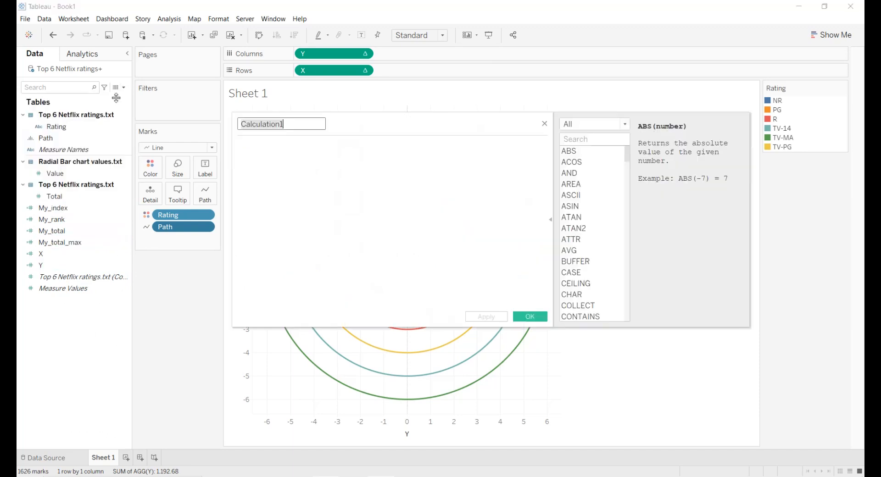
pyautogui.write('Percentage')
pyautogui.press('Tab')
pyautogui.write('my')
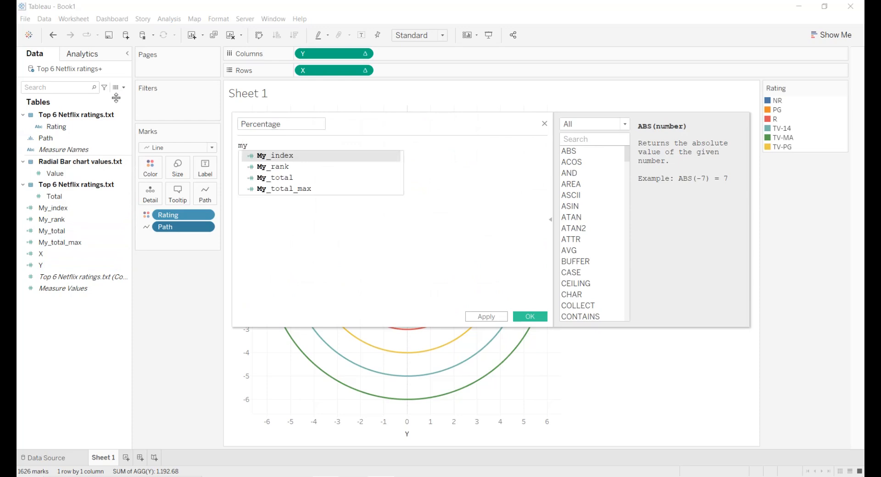
pyautogui.press('Down')
pyautogui.press('Down')
pyautogui.press('Return')
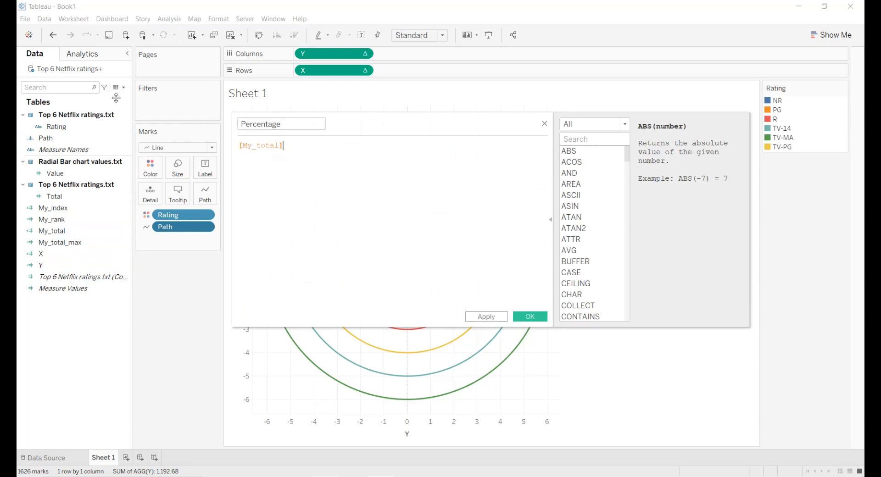
pyautogui.write('/my')
pyautogui.press('Down')
pyautogui.press('Down')
pyautogui.press('Down')
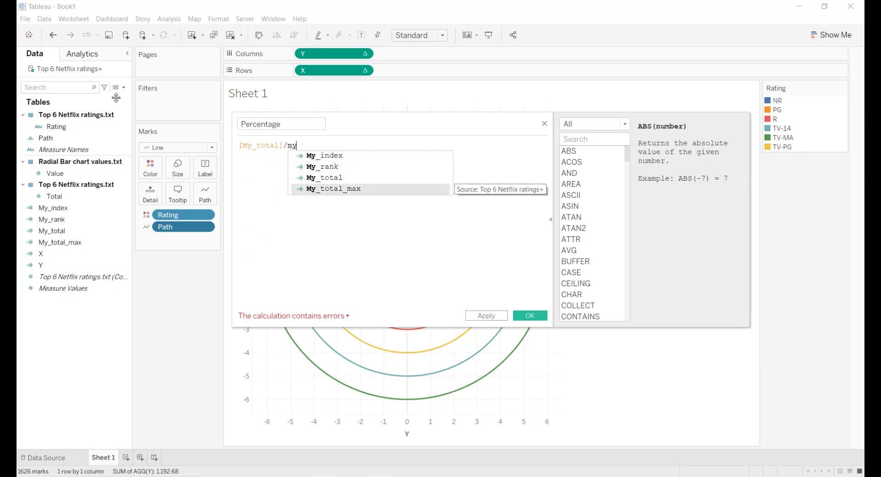
pyautogui.press('Return')
pyautogui.click(487, 315)
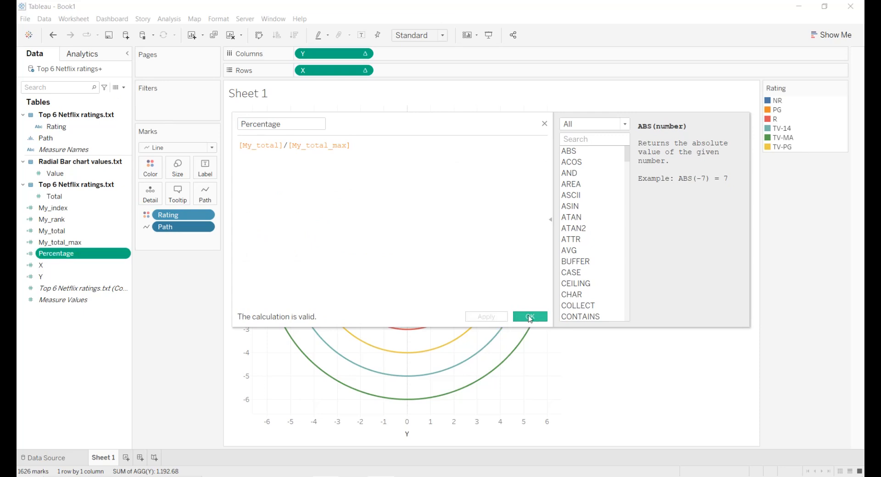
pyautogui.click(530, 317)
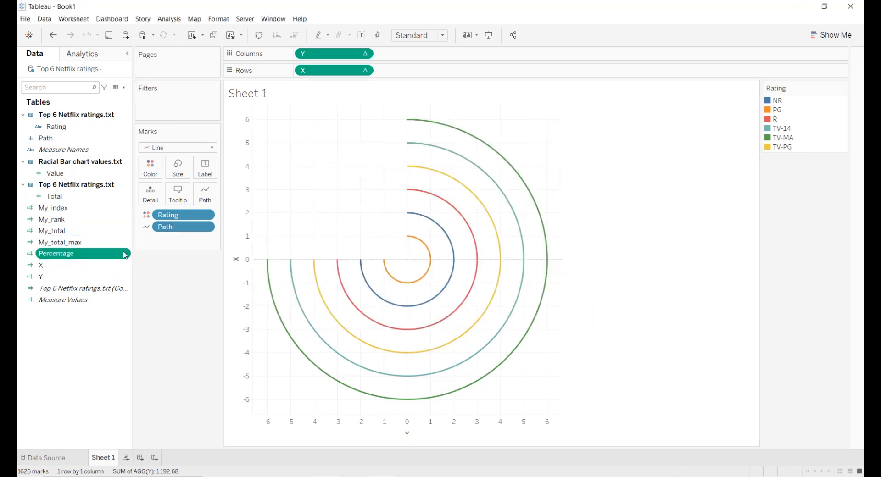
pyautogui.click(93, 234)
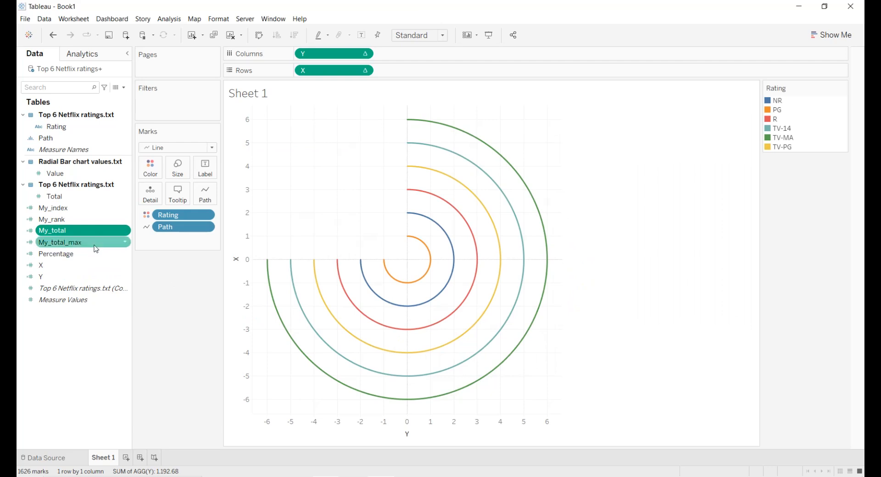
pyautogui.click(95, 246)
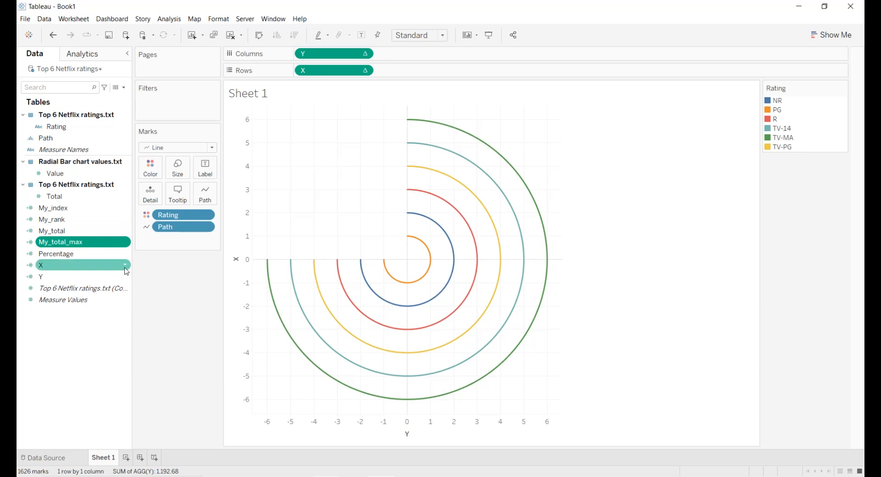
# Edit the X field so its formula reads COS(RADIANS([My_index]*[Percentage])) * [My_rank]
pyautogui.click(126, 266)
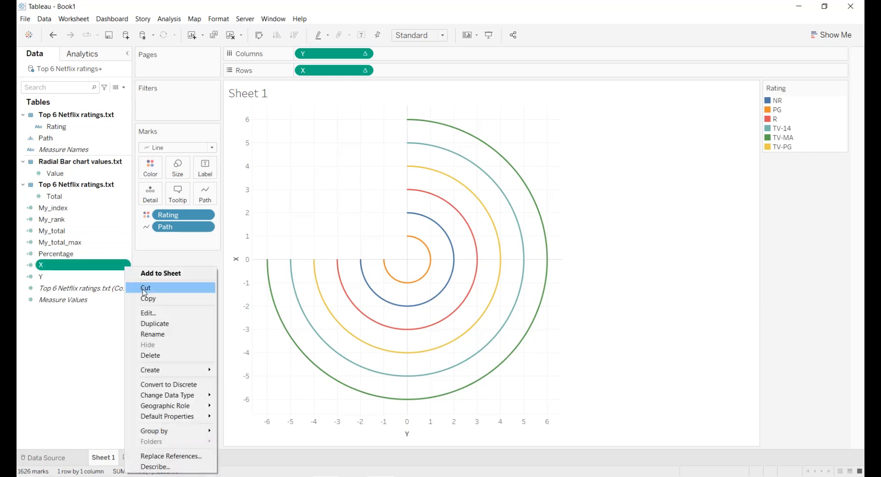
pyautogui.click(161, 314)
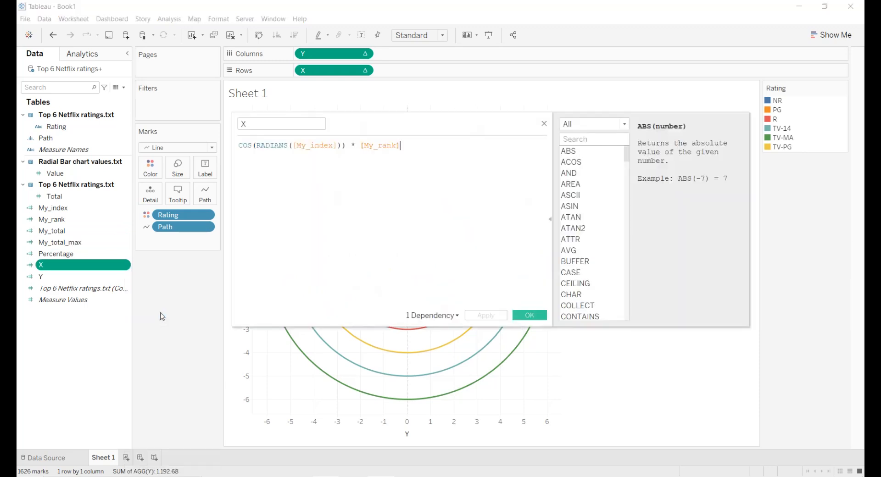
pyautogui.click(339, 146)
pyautogui.write('*per')
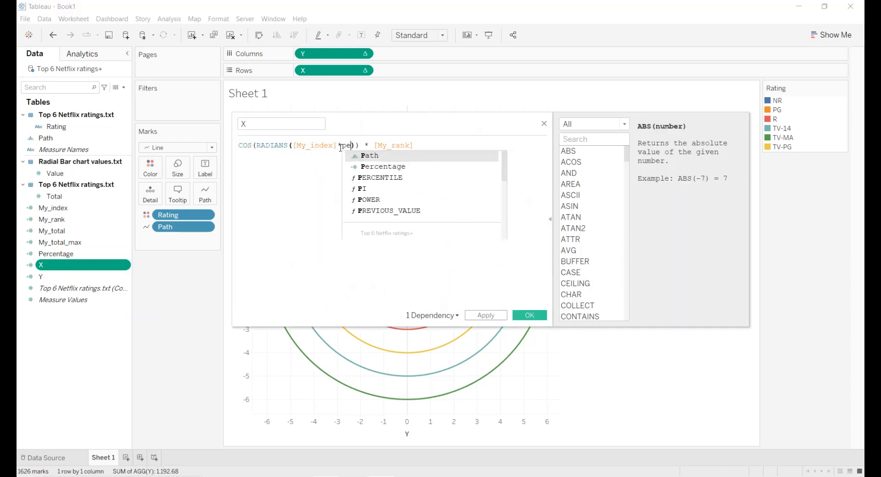
pyautogui.click(370, 157)
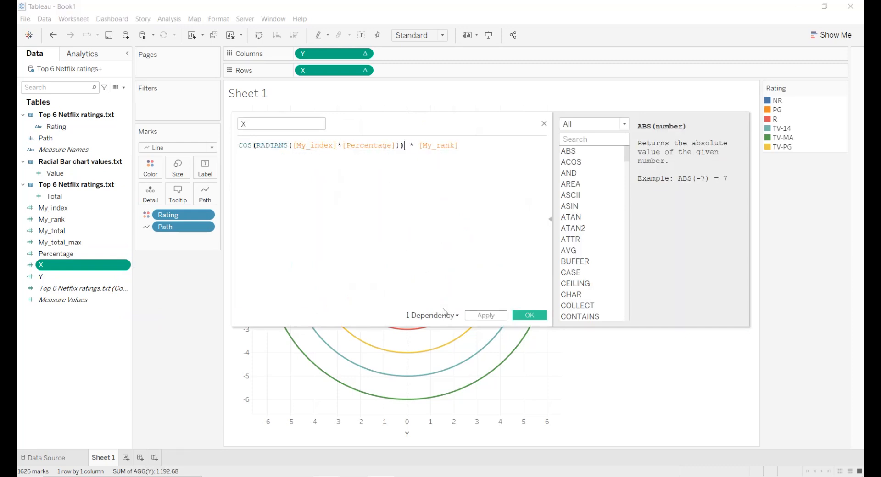
pyautogui.click(485, 315)
pyautogui.click(528, 316)
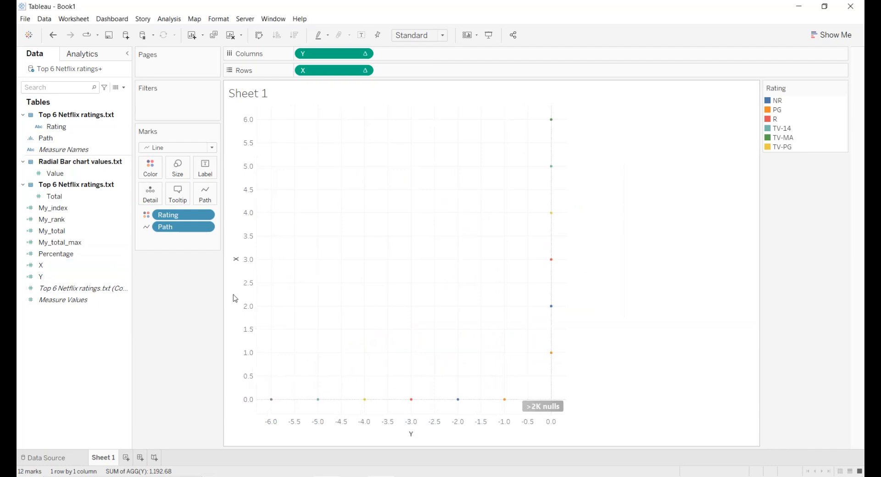
# Edit the Y field so its formula reads SIN(RADIANS([My_index]*[Percentage])) * [My_rank]
pyautogui.rightClick(126, 277)
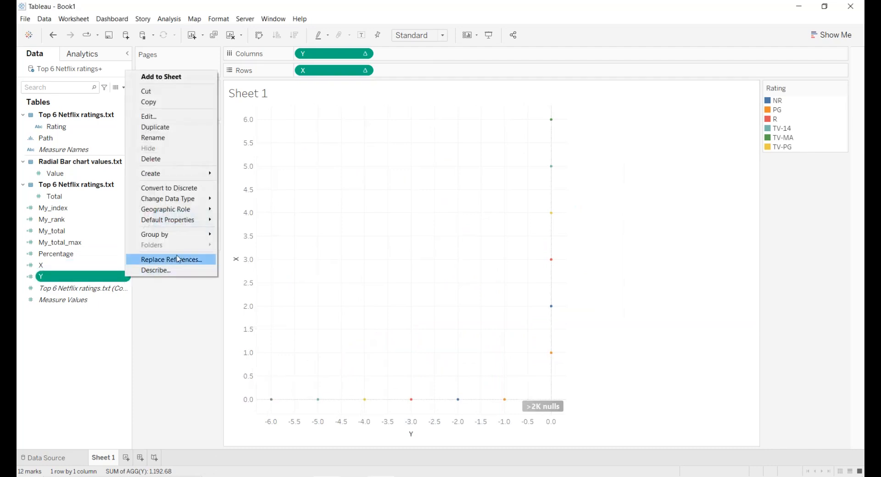
pyautogui.click(165, 117)
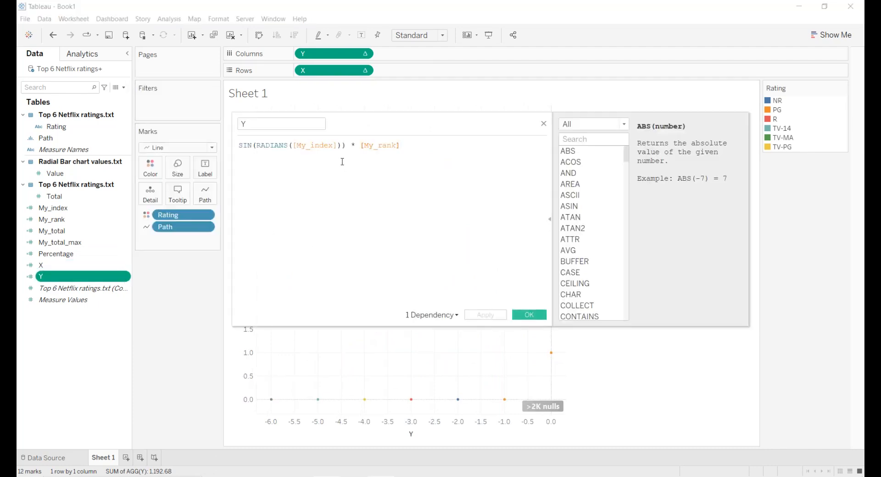
pyautogui.click(339, 145)
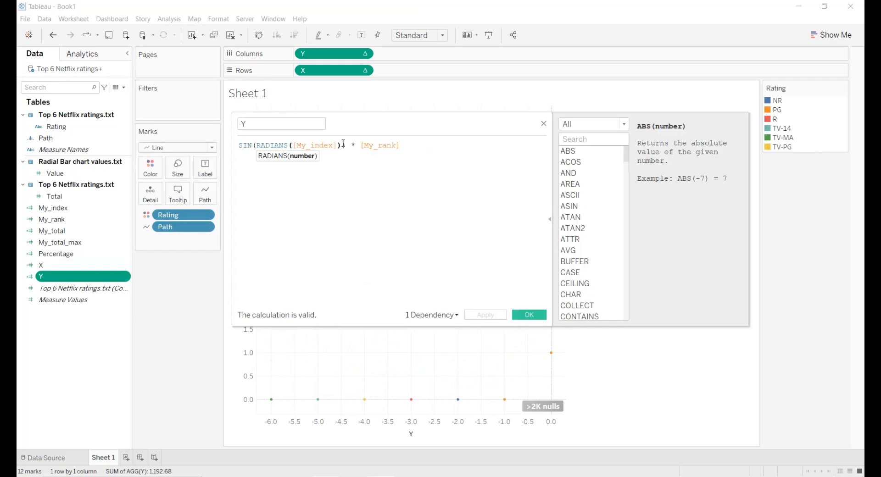
pyautogui.write('*per')
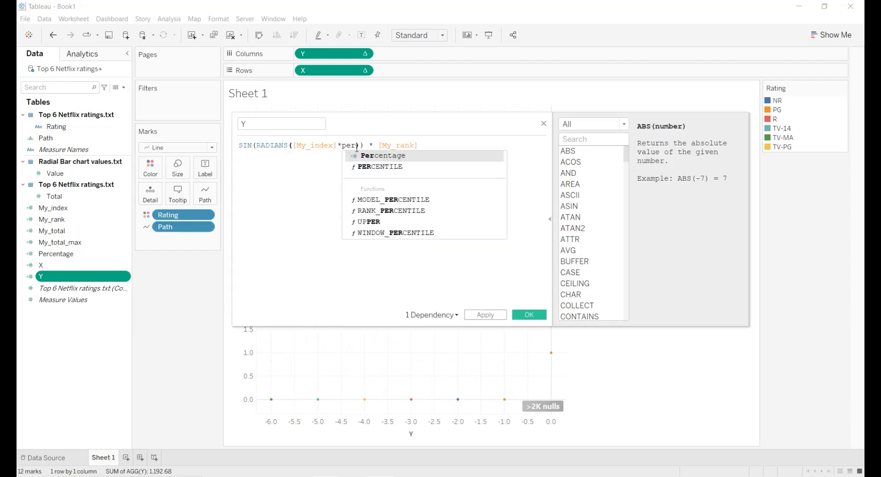
pyautogui.click(371, 156)
pyautogui.click(485, 314)
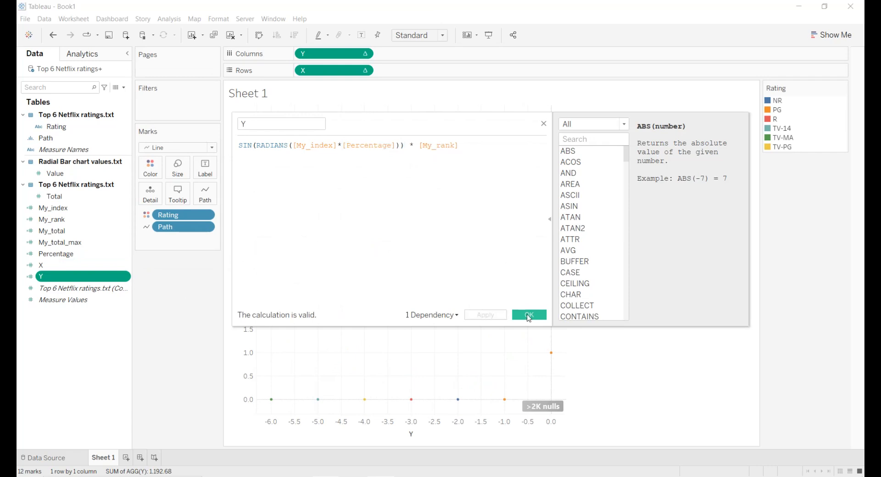
pyautogui.click(528, 315)
# Set the nested My_total_max calculation of the Y pill to compute using the specific dimensions Path and Rating
pyautogui.click(367, 55)
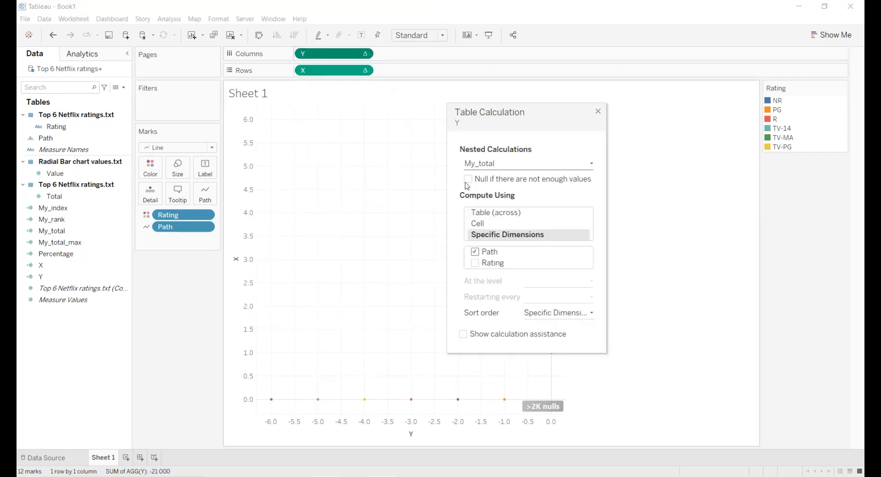
pyautogui.click(505, 164)
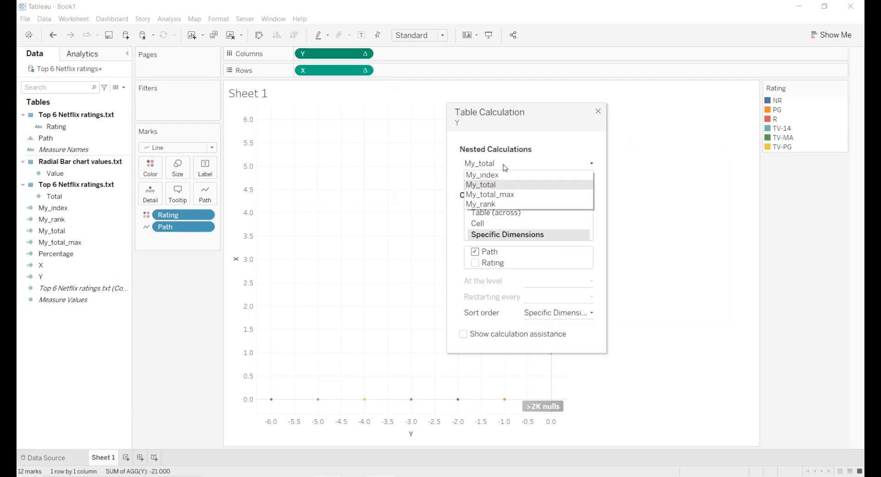
pyautogui.click(505, 195)
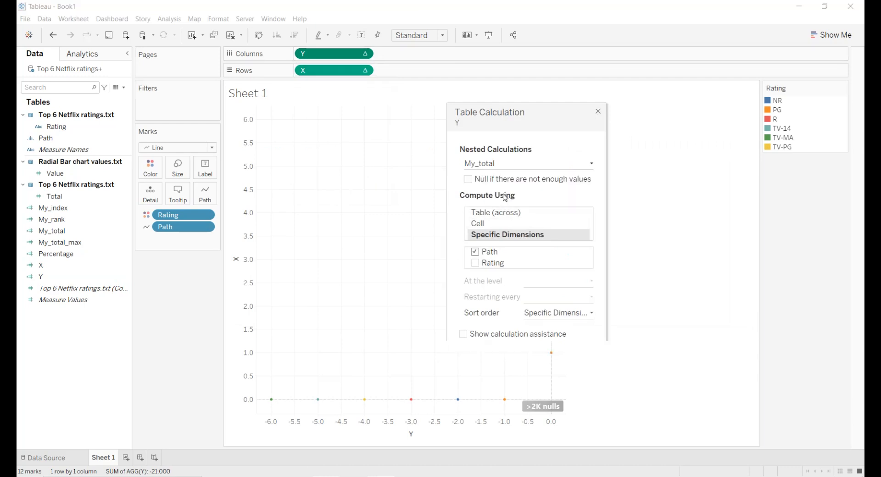
pyautogui.click(500, 234)
pyautogui.click(476, 264)
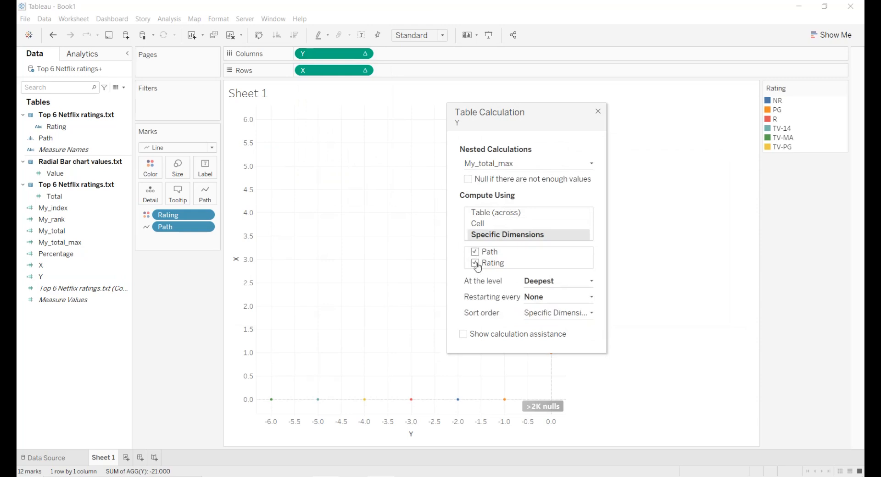
pyautogui.click(598, 112)
# Set the nested My_total_max calculation of the X pill to compute using the specific dimensions Path and Rating
pyautogui.click(365, 70)
pyautogui.click(361, 199)
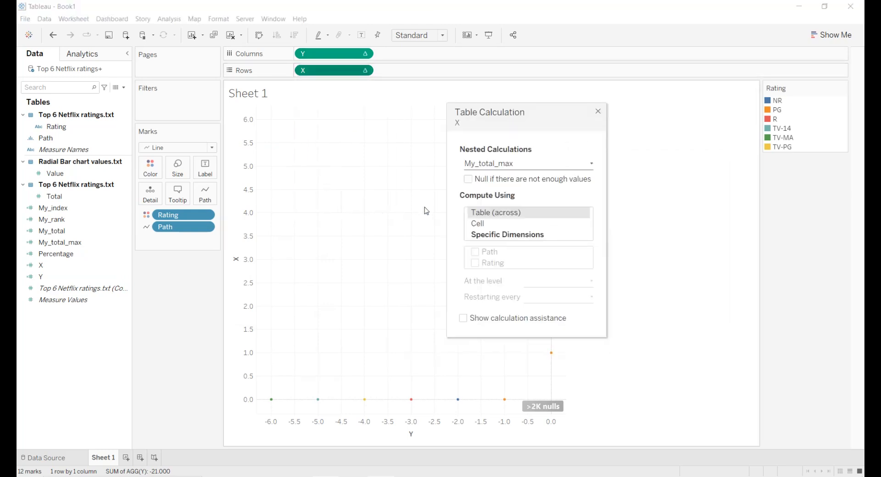
pyautogui.click(485, 235)
pyautogui.click(475, 252)
pyautogui.click(475, 263)
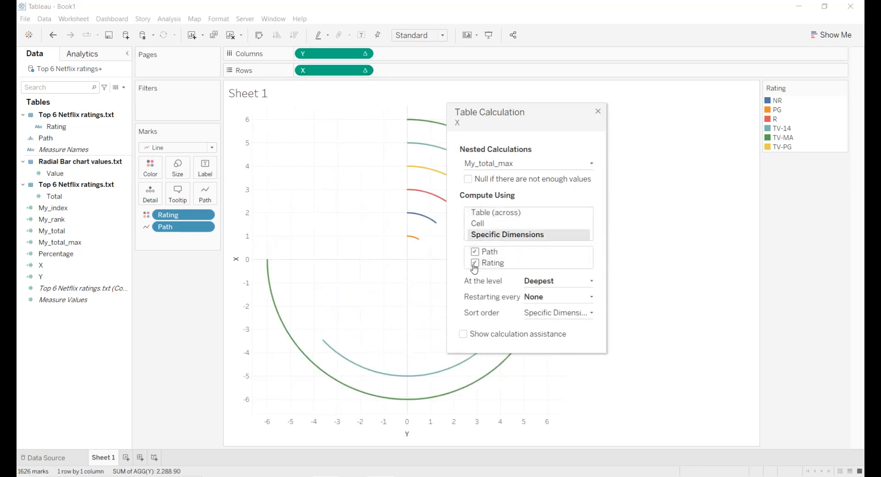
pyautogui.click(600, 113)
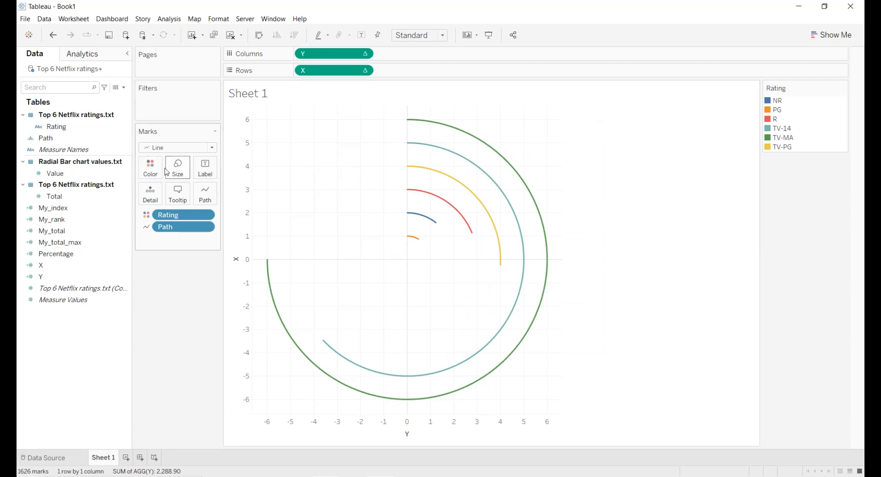
# Recolor all six ratings with one dark red shade from the Red color palette
pyautogui.click(150, 168)
pyautogui.click(179, 201)
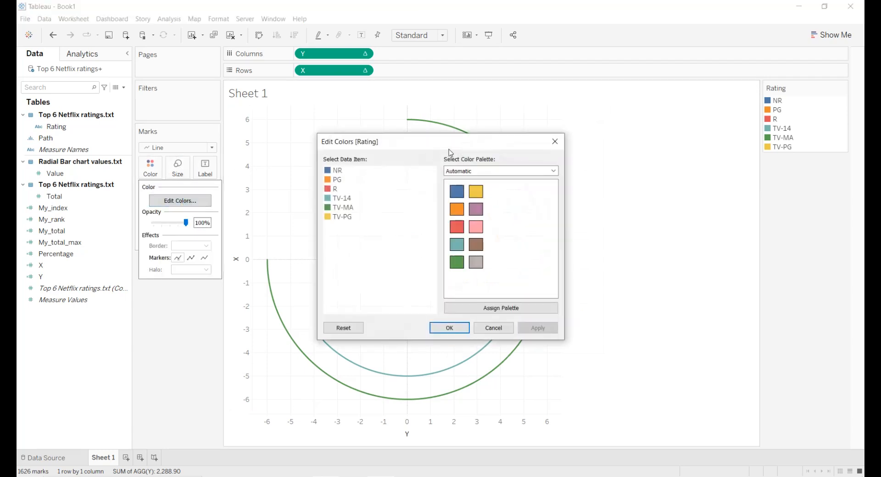
pyautogui.click(510, 171)
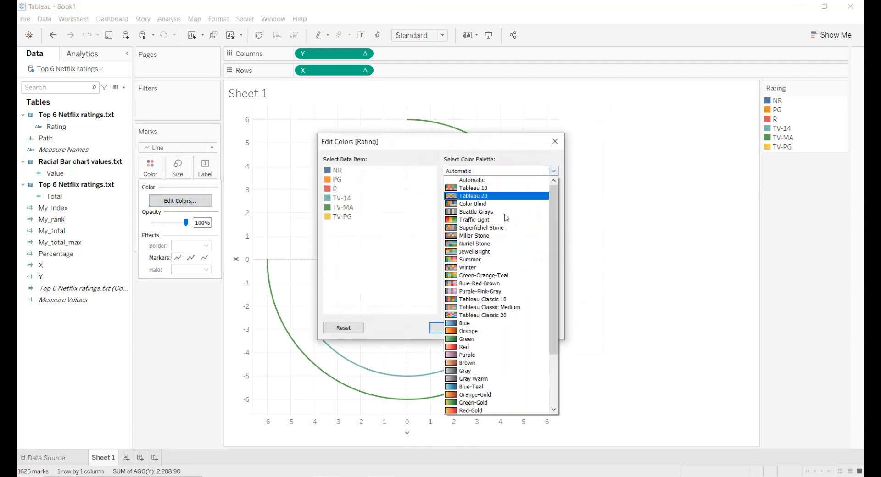
pyautogui.click(491, 352)
pyautogui.click(342, 217)
pyautogui.moveTo(341, 212); pyautogui.dragTo(338, 170)
pyautogui.click(514, 191)
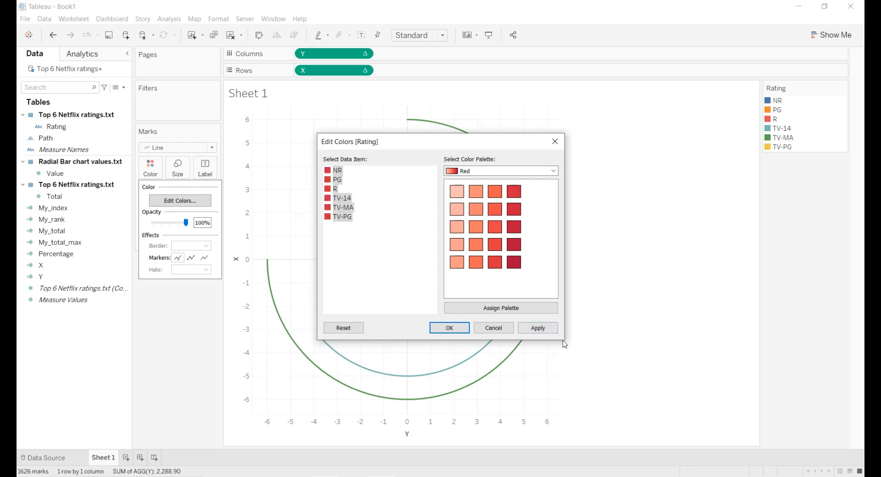
pyautogui.click(538, 327)
pyautogui.click(449, 328)
# Format the sheet's grid lines, zero lines and axis rulers to None
pyautogui.rightClick(367, 207)
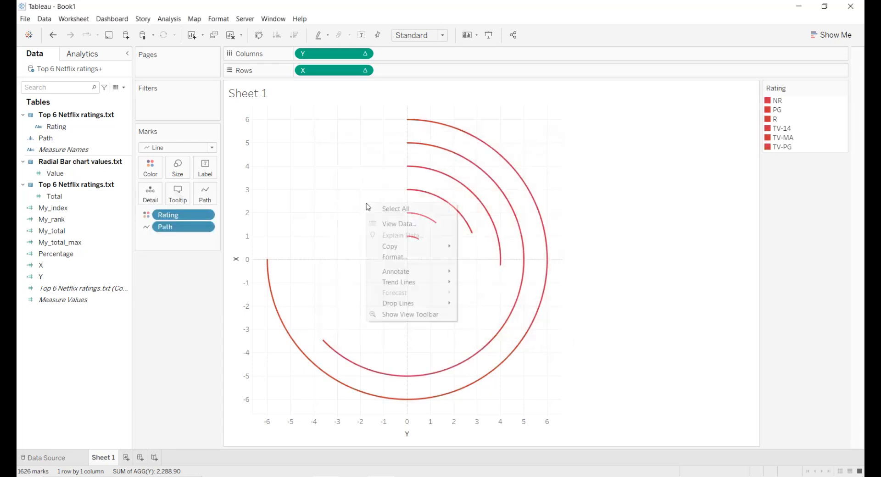
pyautogui.click(400, 257)
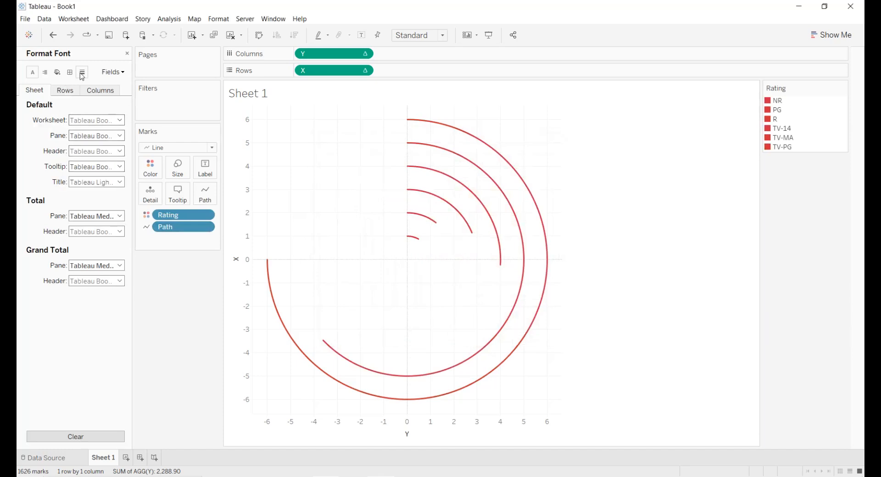
pyautogui.click(82, 73)
pyautogui.click(93, 120)
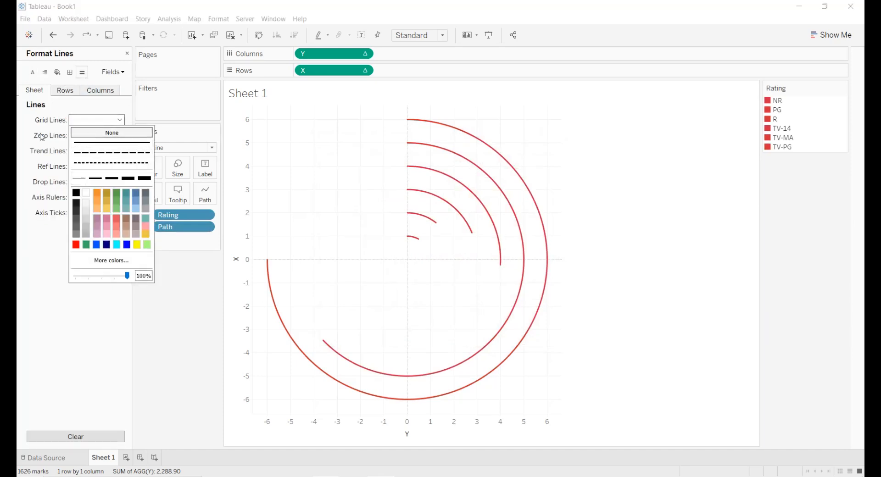
pyautogui.click(111, 133)
pyautogui.click(97, 135)
pyautogui.click(111, 149)
pyautogui.click(91, 198)
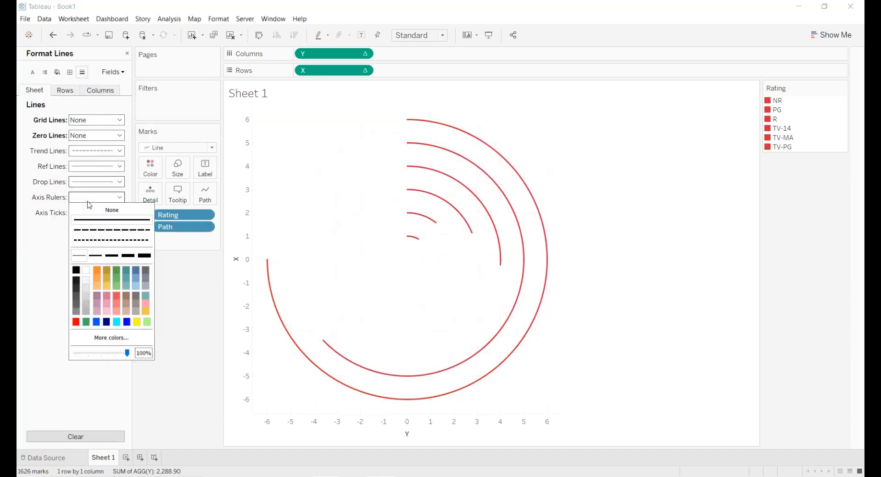
pyautogui.click(89, 209)
# Hide the headers of the X and Y axes
pyautogui.rightClick(238, 196)
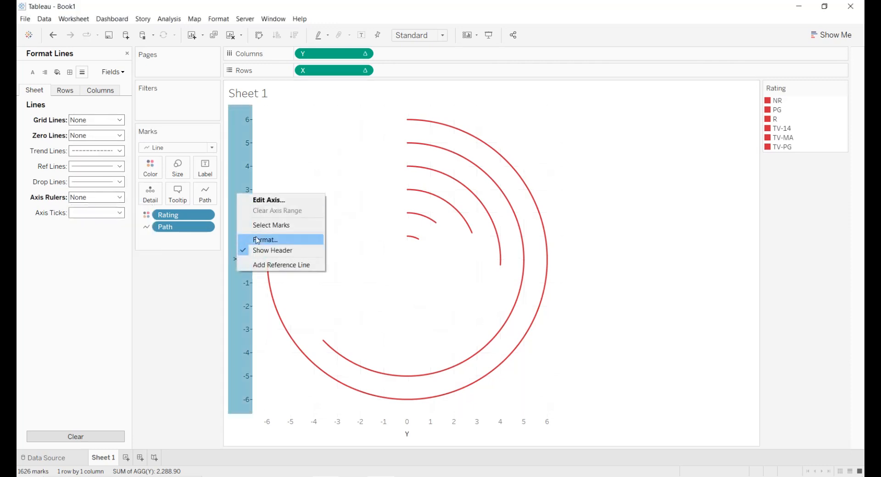
pyautogui.click(270, 250)
pyautogui.rightClick(344, 440)
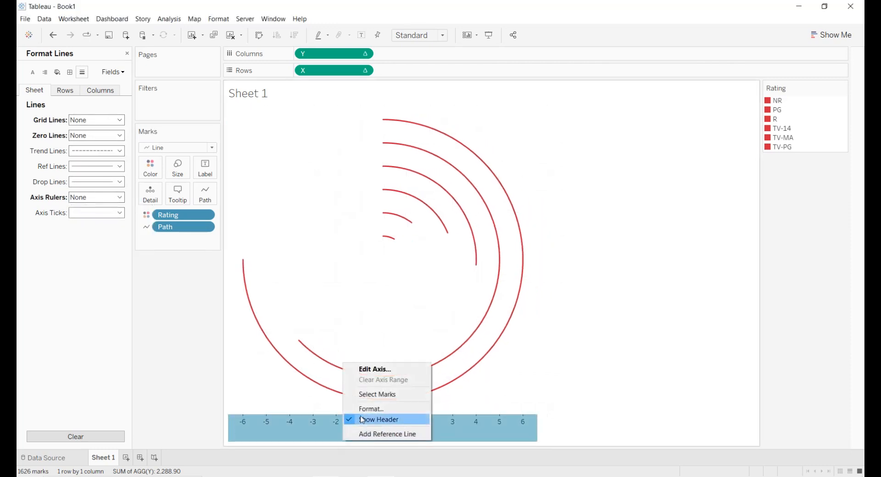
pyautogui.click(362, 421)
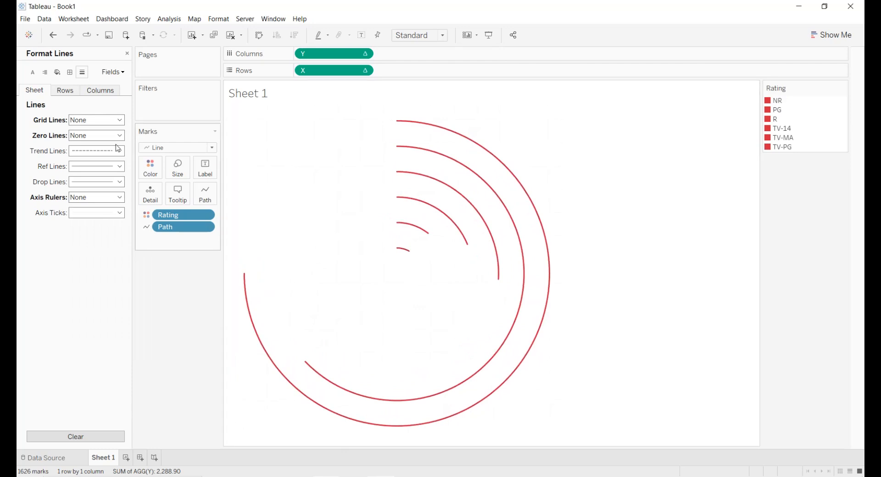
# Shade the worksheet background black and thicken the line marks to the maximum size
pyautogui.click(57, 72)
pyautogui.click(95, 119)
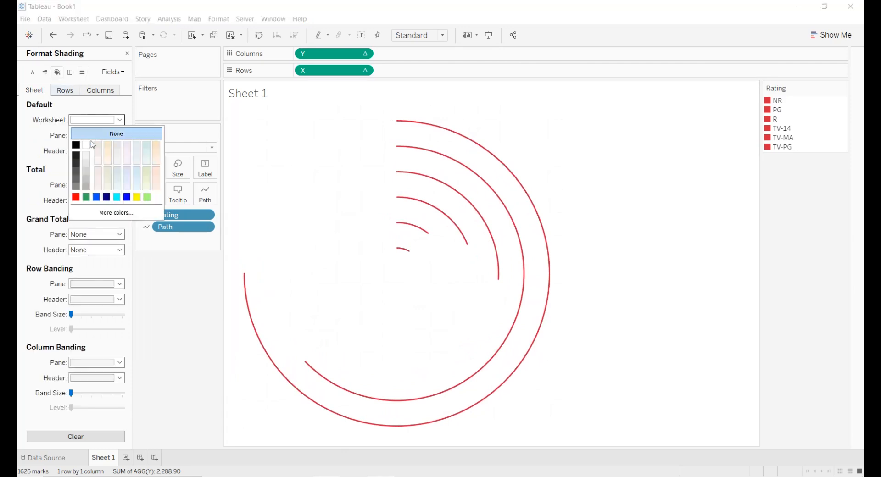
pyautogui.click(76, 145)
pyautogui.click(178, 168)
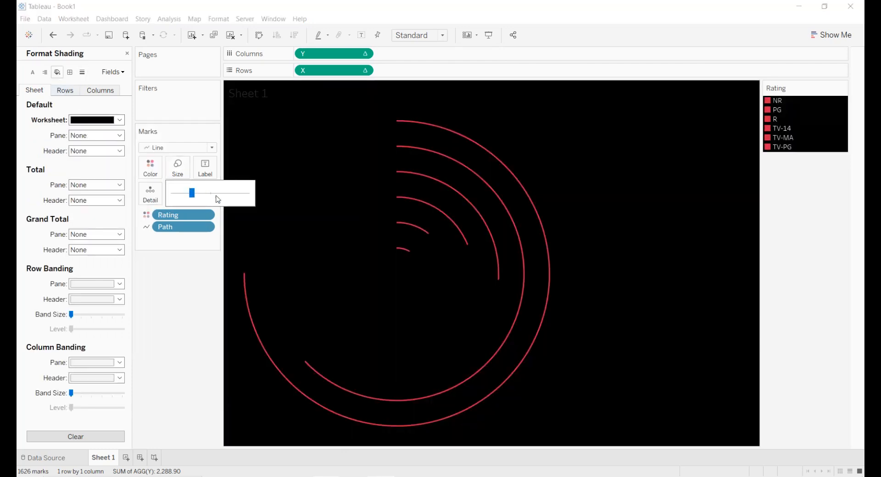
pyautogui.moveTo(192, 193); pyautogui.dragTo(266, 197)
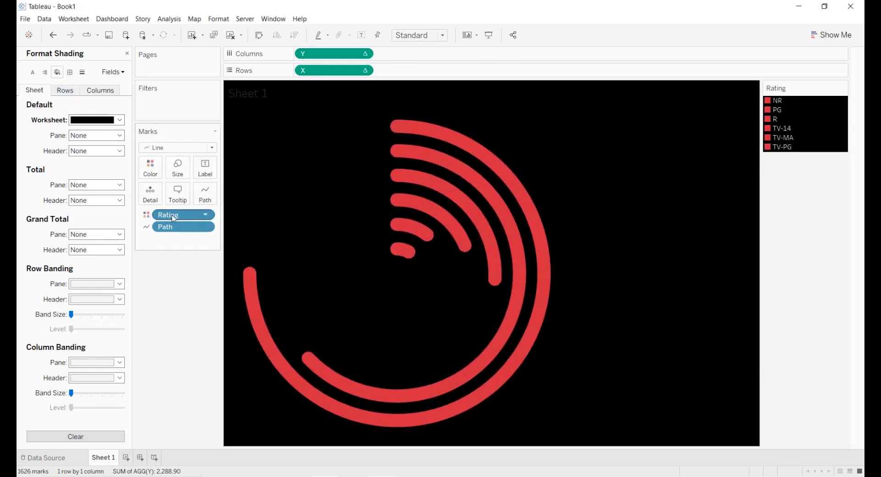
# Add Rating and the sum of Total as labels on the marks, keeping Rating on color
pyautogui.moveTo(173, 219); pyautogui.dragTo(205, 168)
pyautogui.click(127, 54)
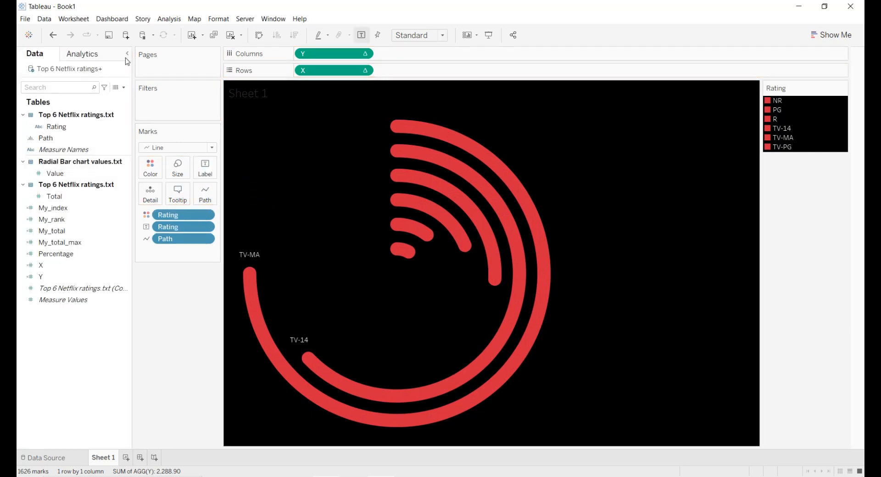
pyautogui.moveTo(54, 196); pyautogui.dragTo(204, 176)
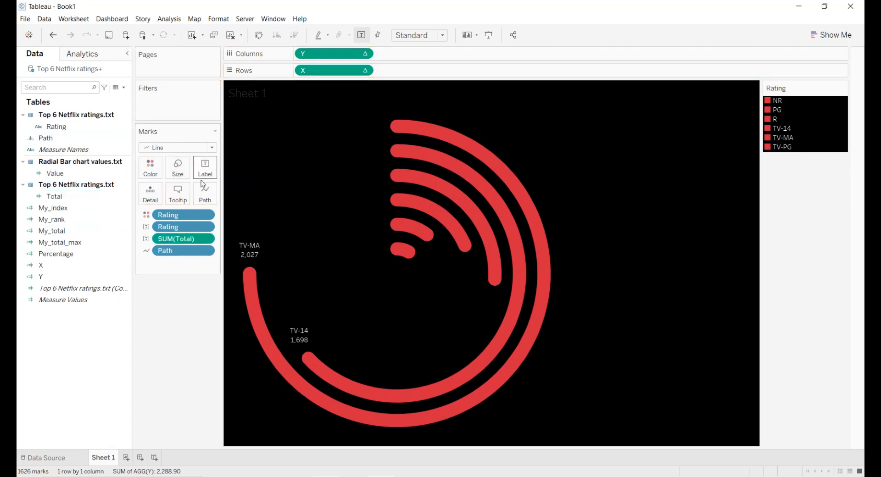
# Set the mark labels to line ends, labeling only the start of each line
pyautogui.click(208, 175)
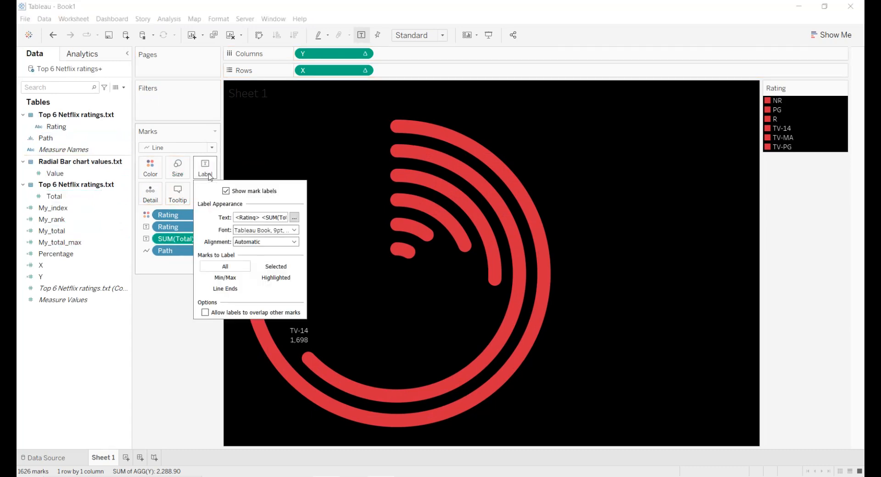
pyautogui.click(224, 289)
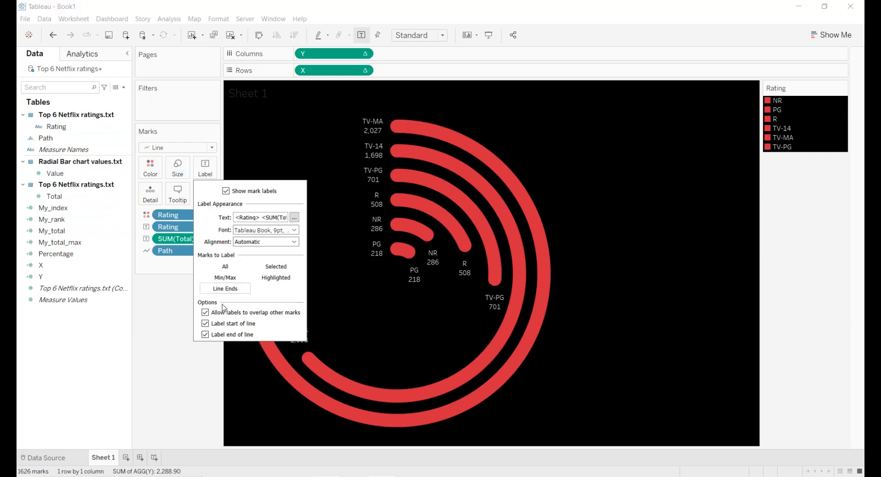
pyautogui.click(206, 335)
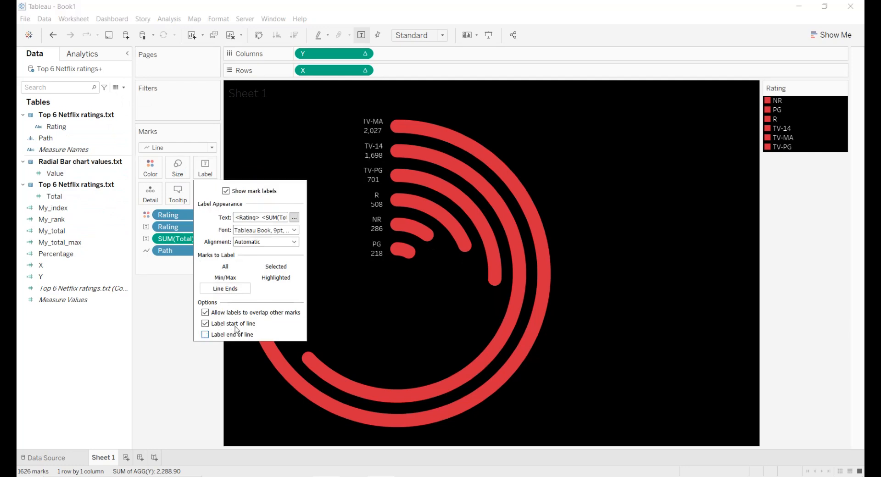
# Make the mark label font bold at size 10
pyautogui.click(262, 233)
pyautogui.click(272, 258)
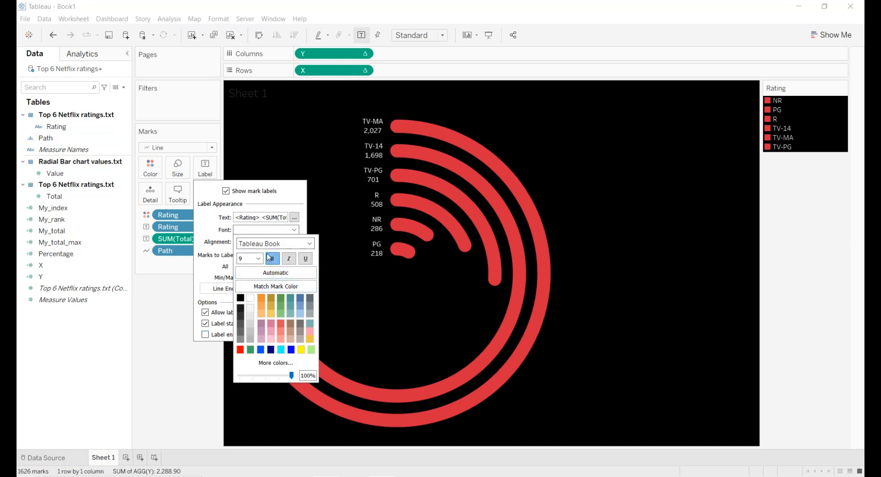
pyautogui.click(258, 259)
pyautogui.click(253, 284)
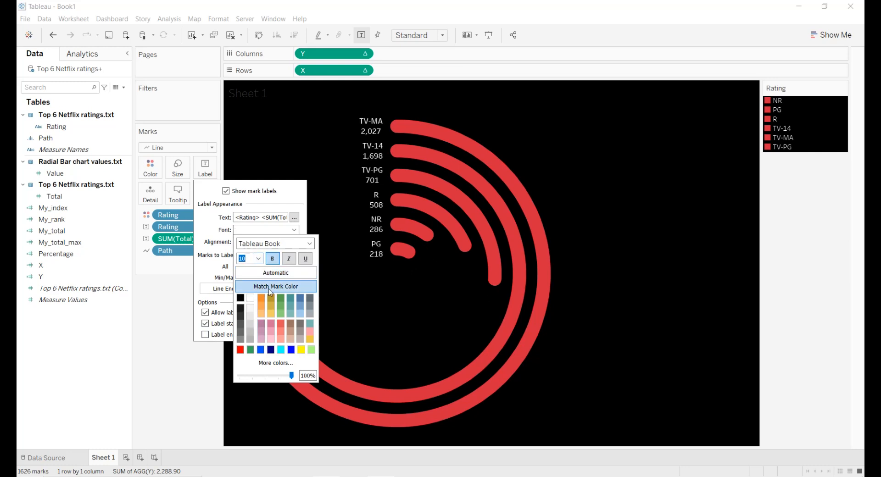
pyautogui.click(217, 240)
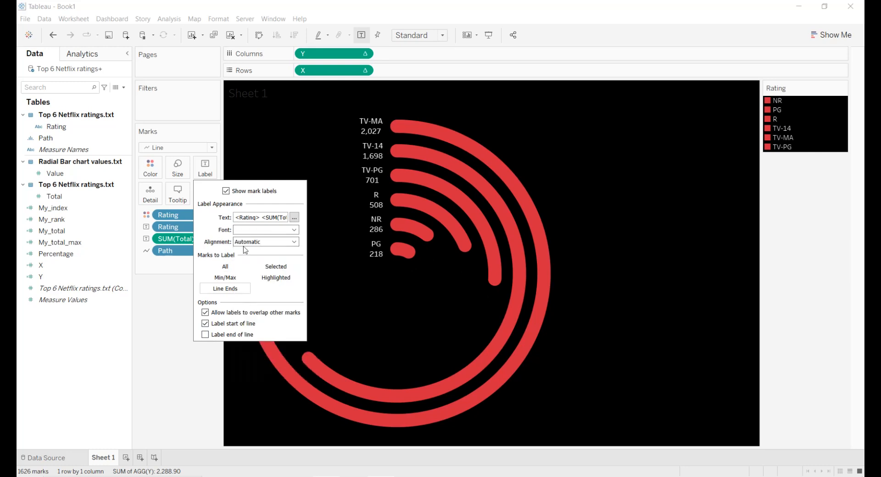
# Edit the mark label text so Rating and the sum of Total sit on a single line
pyautogui.click(294, 217)
pyautogui.click(421, 224)
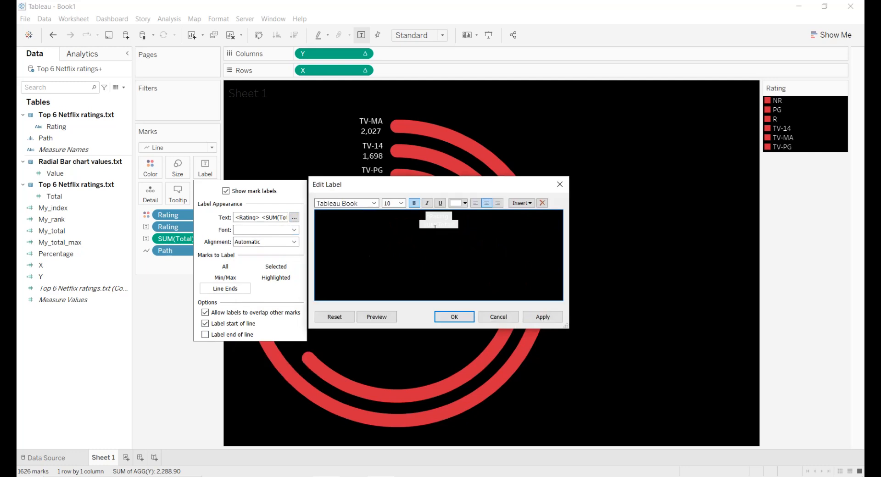
pyautogui.press('BackSpace')
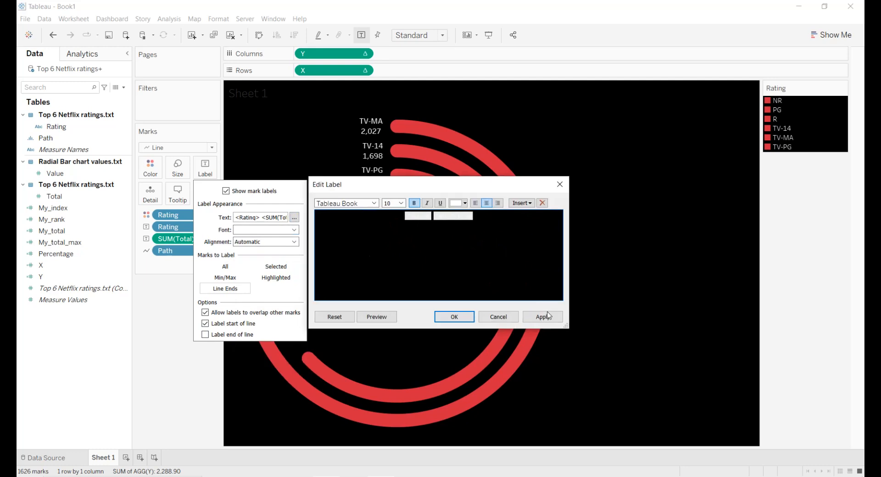
pyautogui.click(546, 316)
pyautogui.click(454, 316)
pyautogui.click(426, 324)
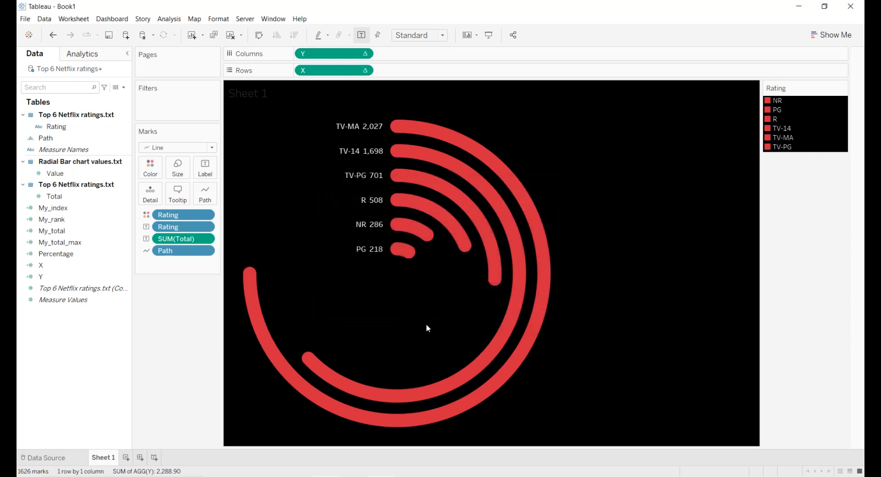
# Replace the sheet title text with "Netflix ratings"
pyautogui.doubleClick(305, 96)
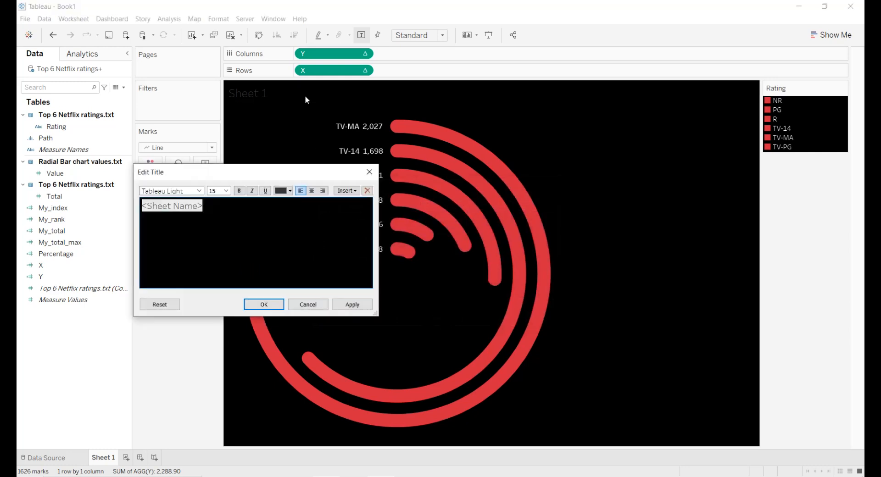
pyautogui.hotkey('ctrl', 'a')
pyautogui.write('N')
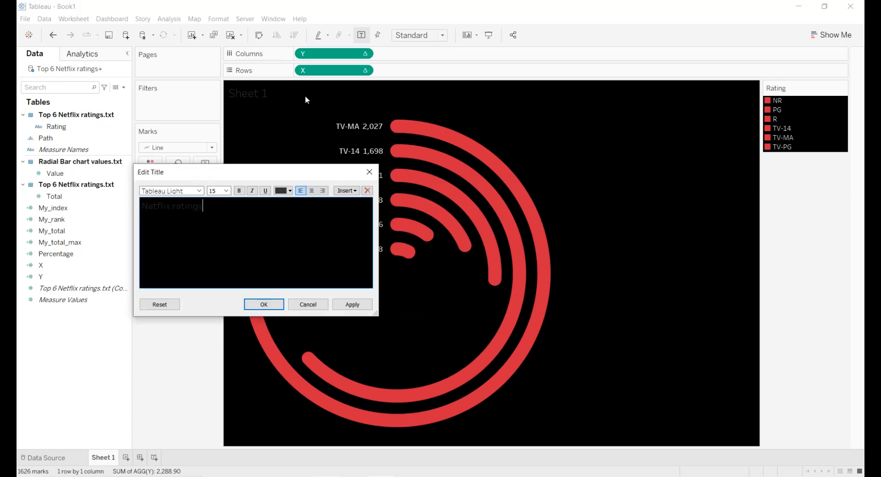
# Format the whole title text as centered, bold, size 20 and white
pyautogui.hotkey('ctrl', 'a')
pyautogui.click(311, 190)
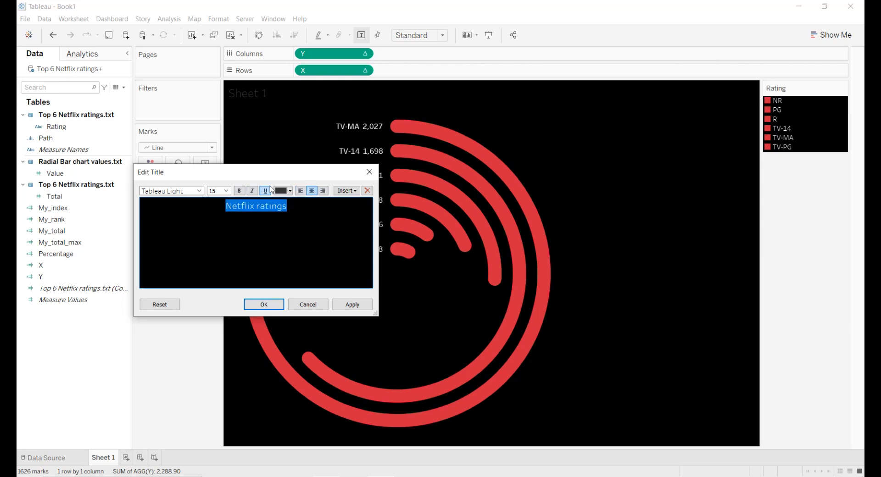
pyautogui.click(239, 190)
pyautogui.click(226, 190)
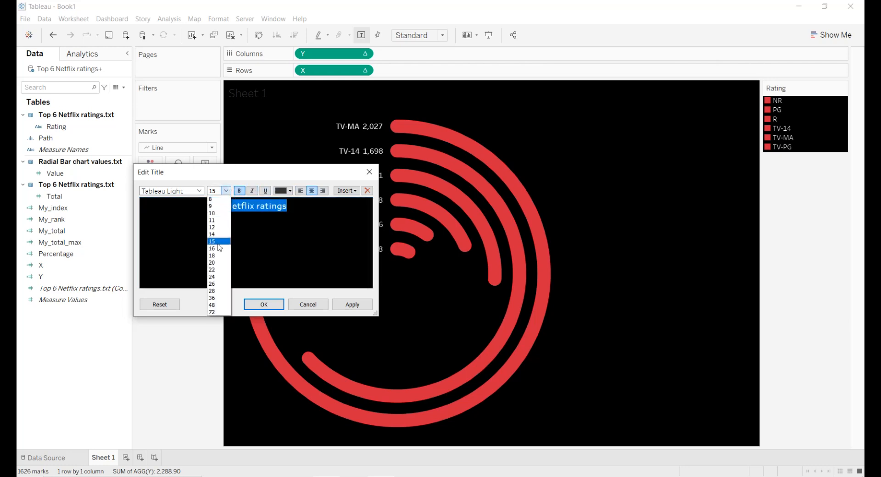
pyautogui.click(218, 262)
pyautogui.click(288, 191)
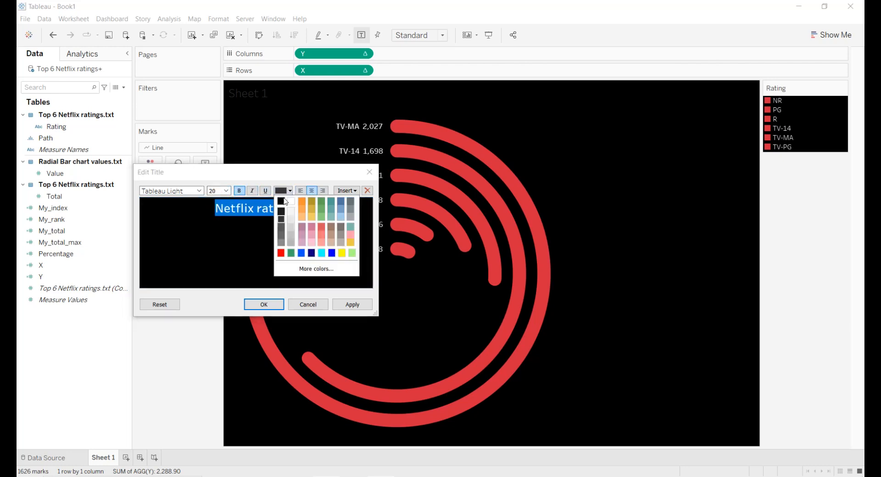
pyautogui.click(290, 201)
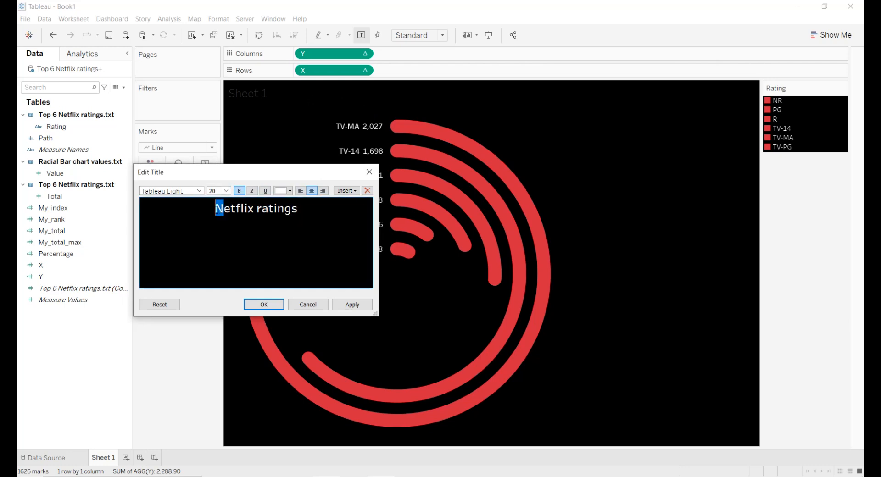
# Enlarge the initial N of the title to size 28 and color it red
pyautogui.click(226, 191)
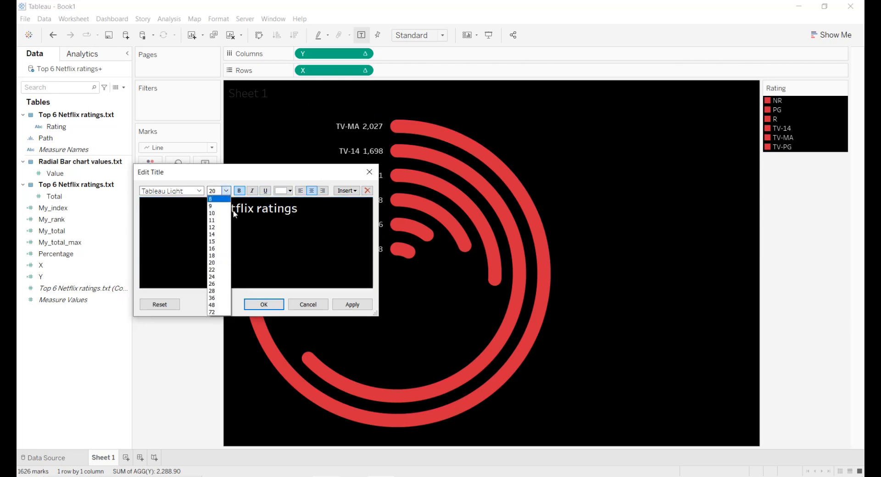
pyautogui.click(225, 291)
pyautogui.click(290, 192)
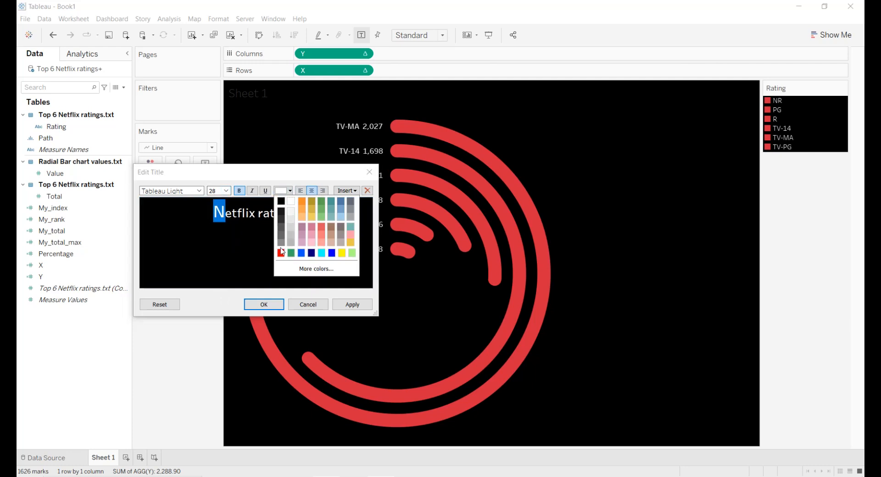
pyautogui.click(281, 253)
pyautogui.click(353, 305)
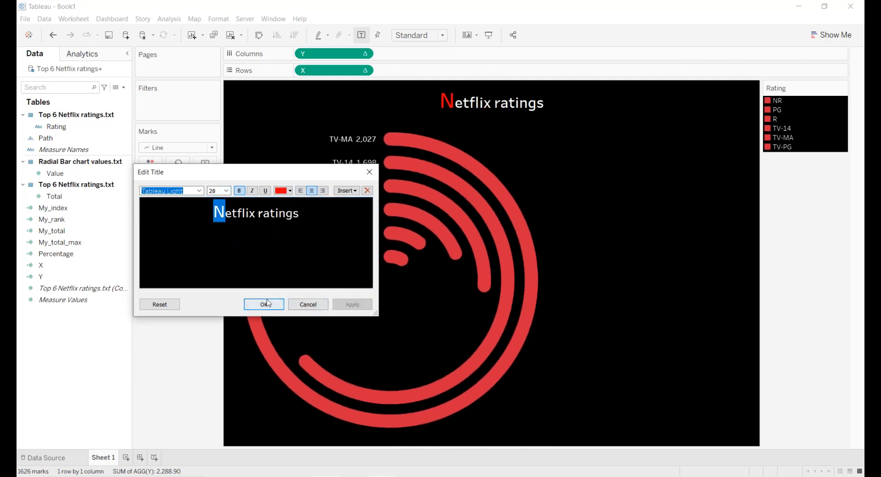
# Left-align the title and pad it with leading spaces so it sits above the radial chart
pyautogui.click(214, 212)
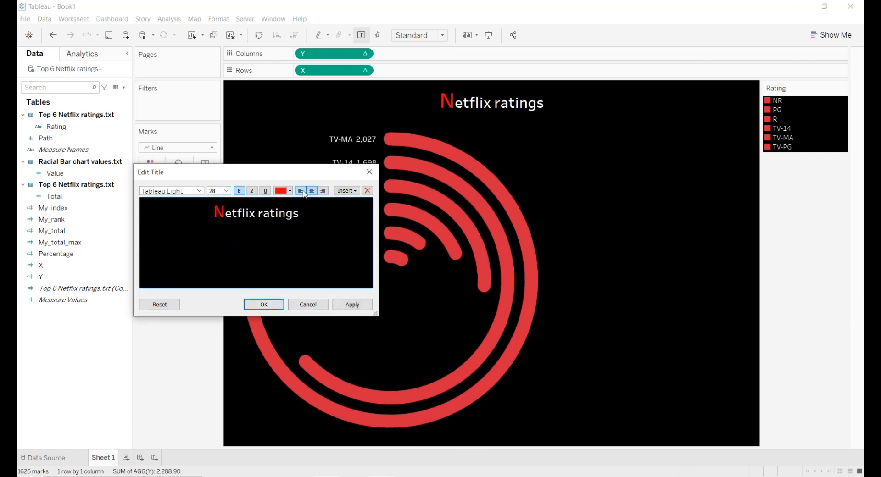
pyautogui.click(301, 191)
pyautogui.click(352, 305)
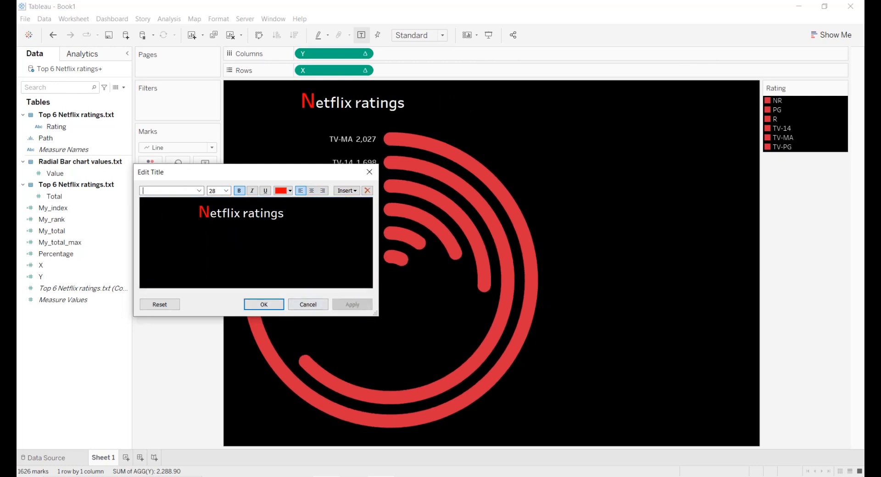
pyautogui.doubleClick(199, 212)
pyautogui.click(199, 212)
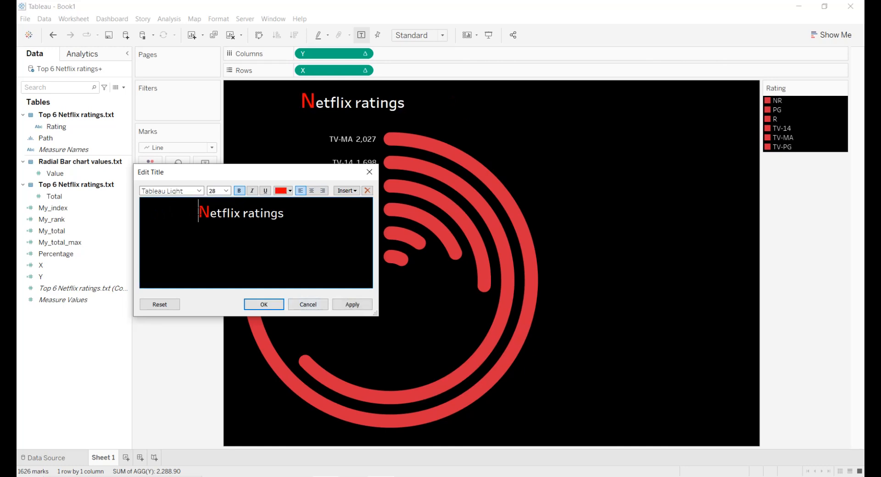
pyautogui.click(353, 304)
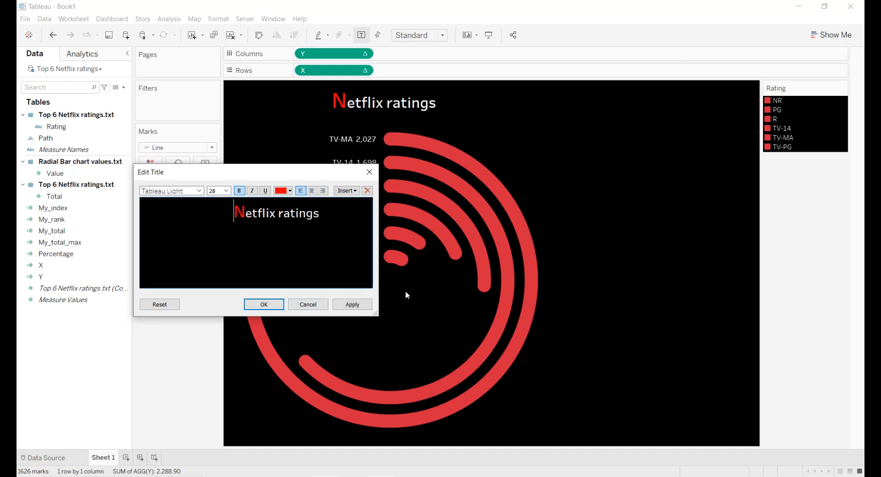
pyautogui.click(353, 305)
pyautogui.click(264, 304)
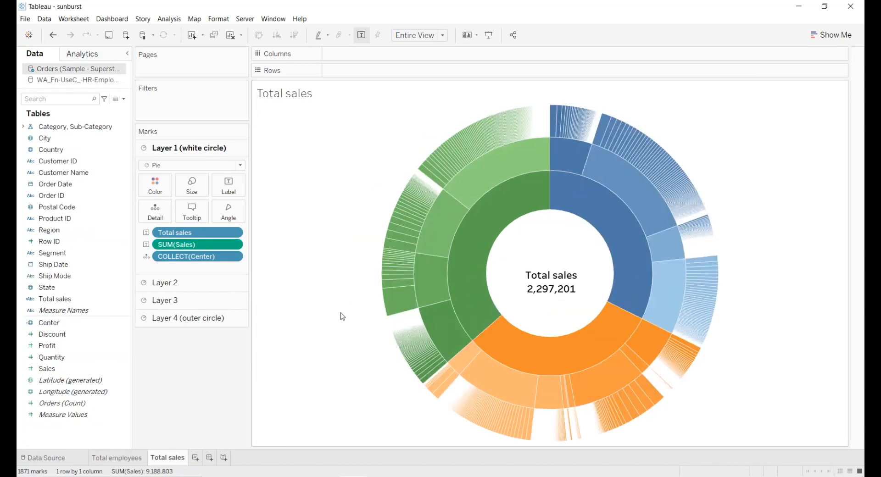
# Inspect the tooltips of the Technology segments across the rings of the finished Total sales sunburst chart
pyautogui.moveTo(405, 316)
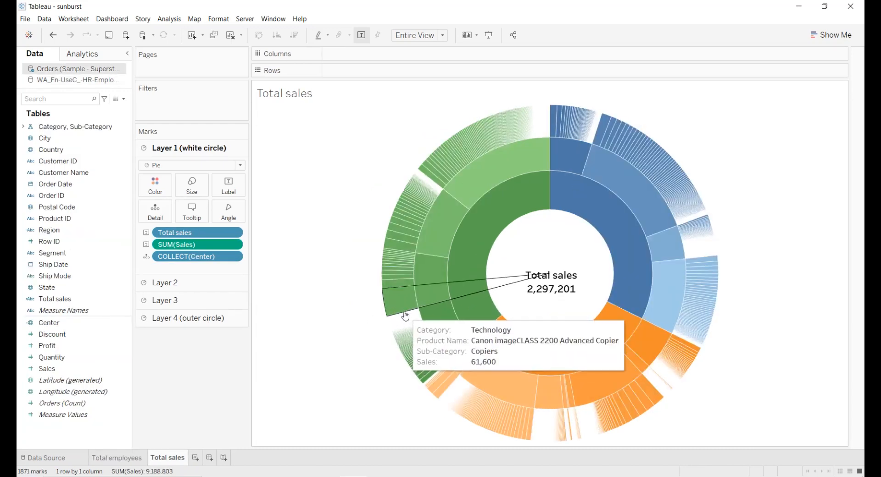
pyautogui.moveTo(427, 303)
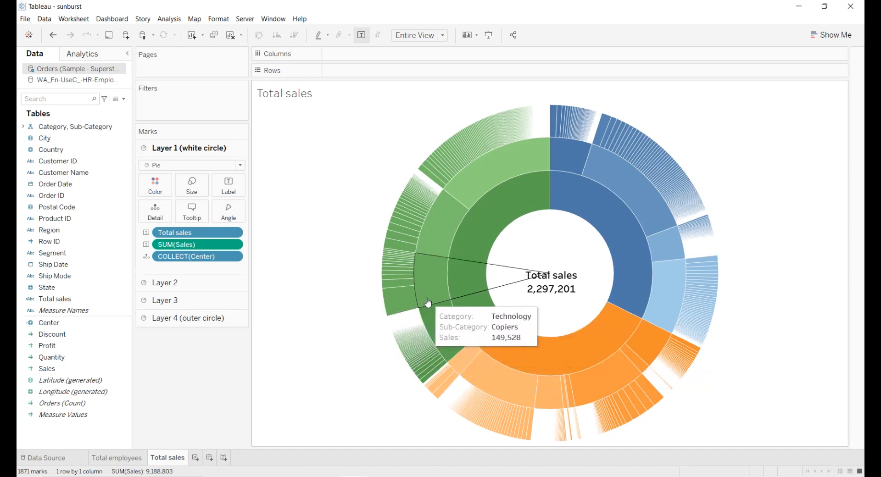
pyautogui.moveTo(455, 289)
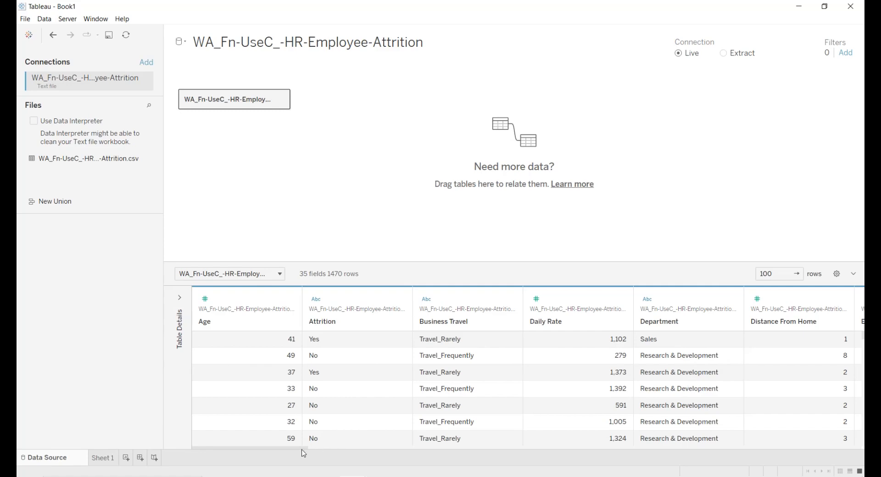
# Look through the columns of the HR employee attrition data source, then open Sheet 1
pyautogui.moveTo(304, 452); pyautogui.dragTo(413, 442)
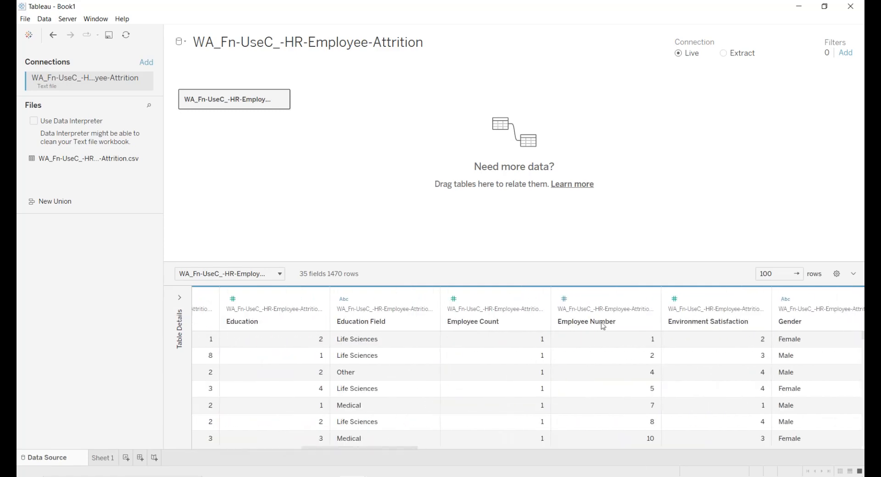
pyautogui.moveTo(383, 449); pyautogui.dragTo(486, 442)
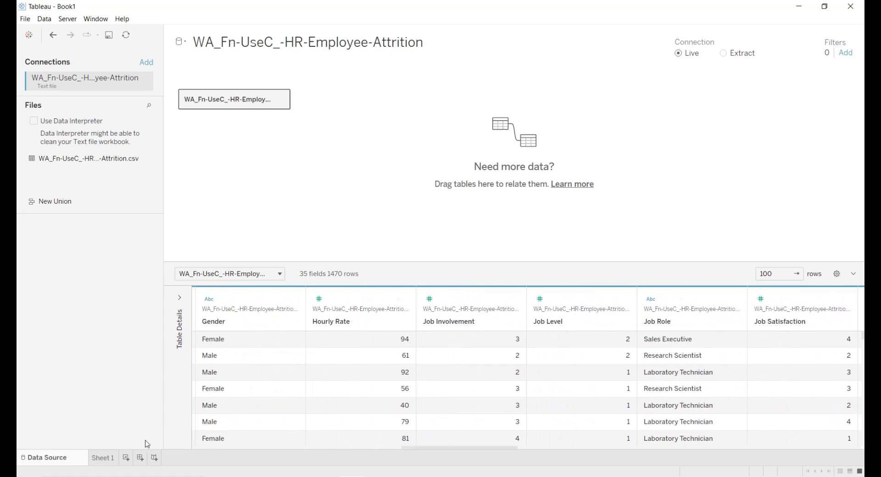
pyautogui.click(105, 463)
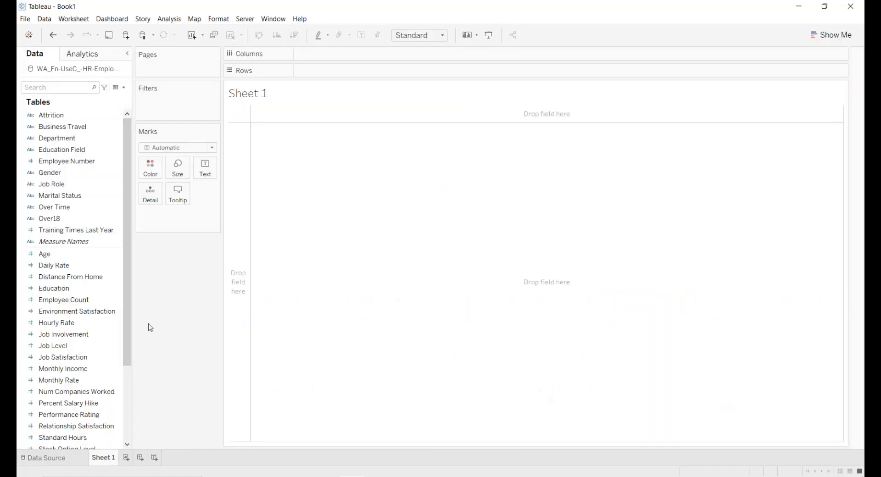
# Create a calculated field named Center with the formula MAKEPOINT(0,0)
pyautogui.click(124, 87)
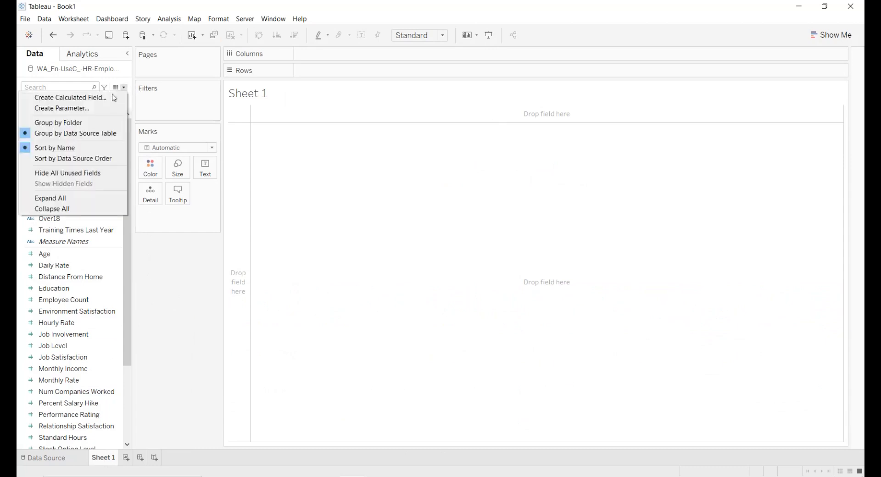
pyautogui.click(114, 97)
pyautogui.write('Center')
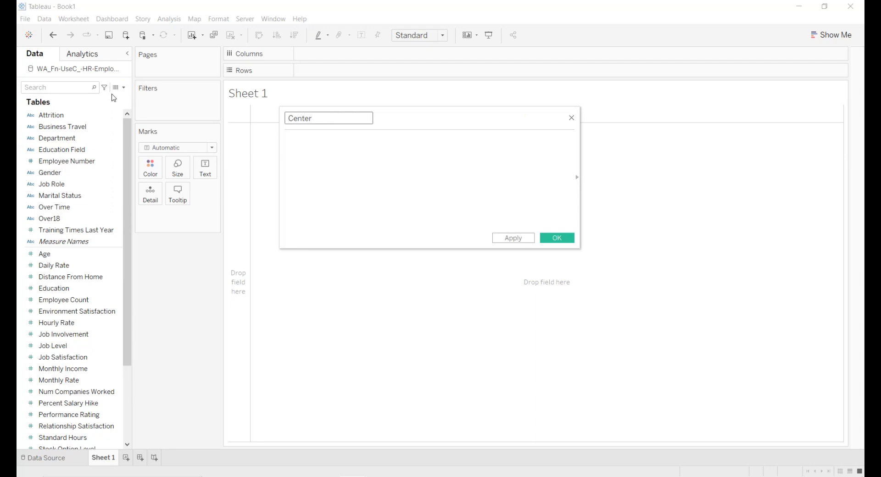
pyautogui.press('Tab')
pyautogui.write('Make')
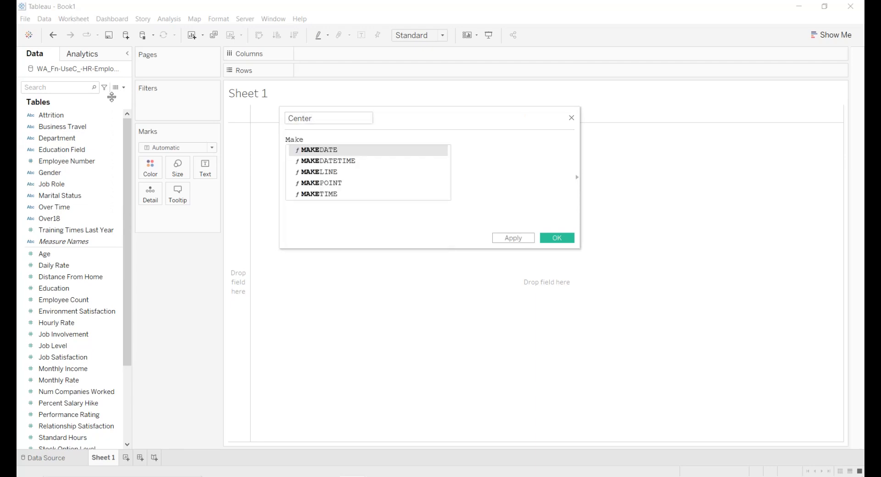
pyautogui.click(321, 183)
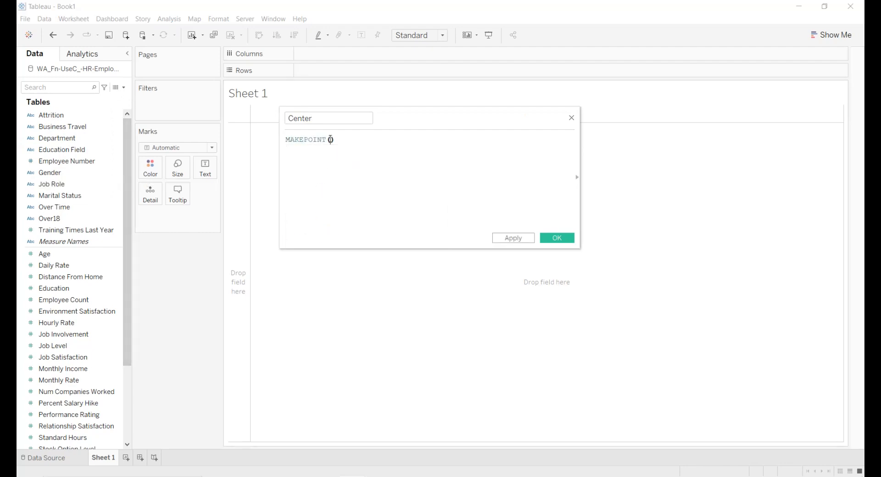
pyautogui.write('0')
pyautogui.write(', 0')
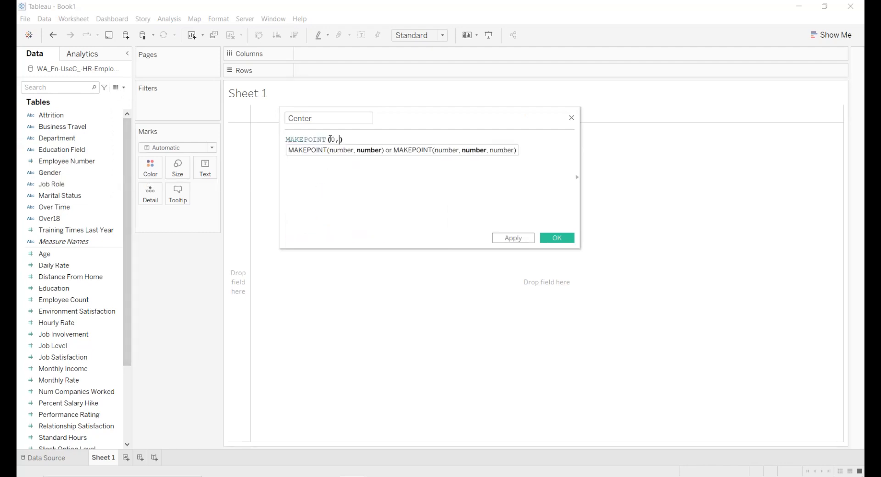
pyautogui.click(357, 184)
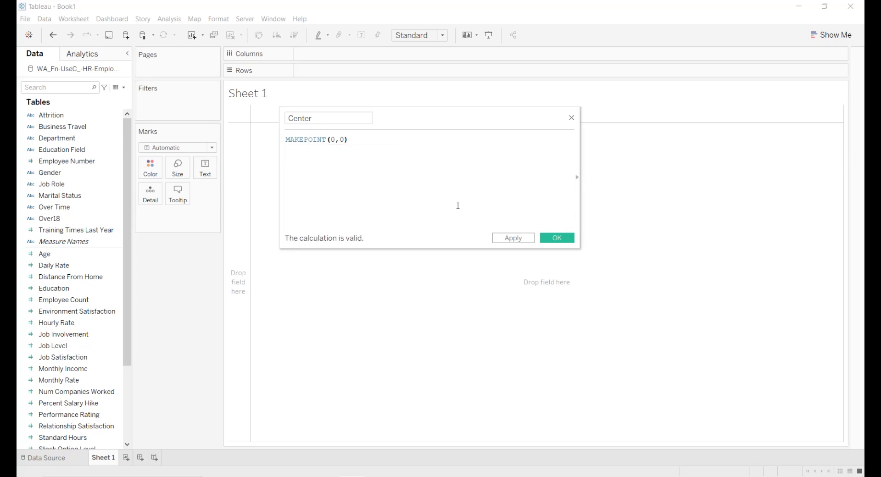
pyautogui.click(513, 238)
pyautogui.click(556, 238)
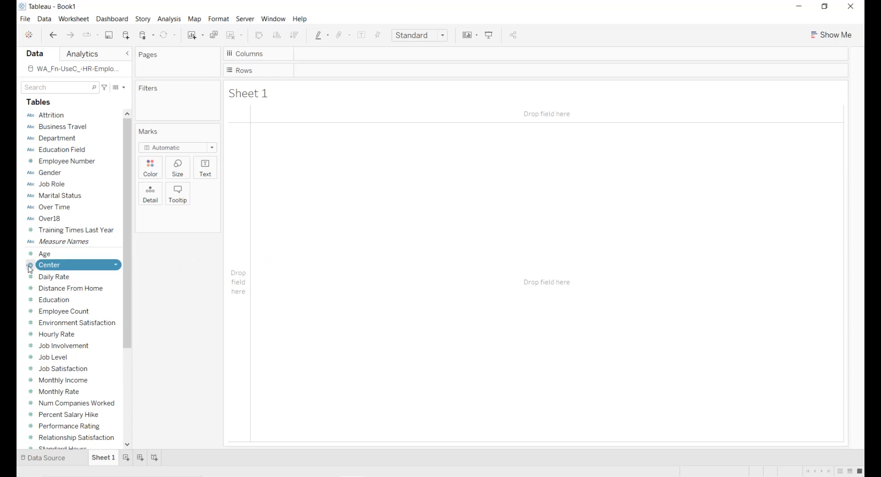
# Create a hierarchy named Department from the Department field
pyautogui.rightClick(70, 142)
pyautogui.moveTo(126, 299)
pyautogui.click(169, 300)
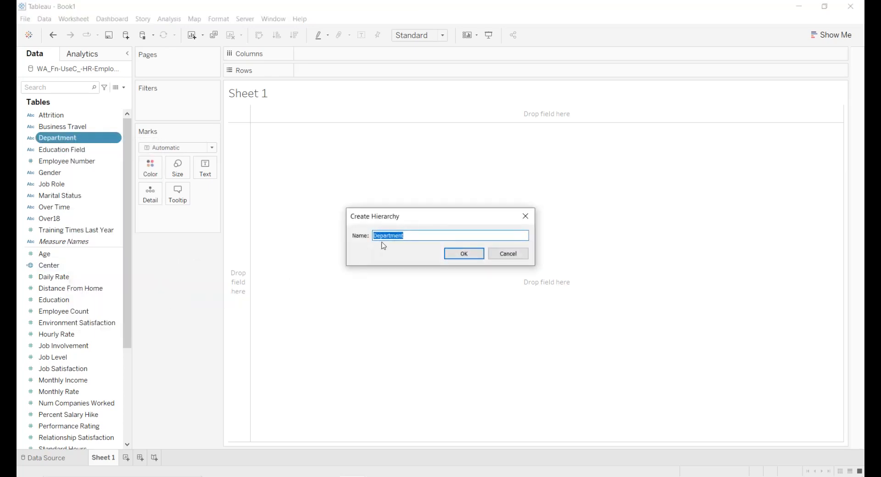
pyautogui.click(479, 256)
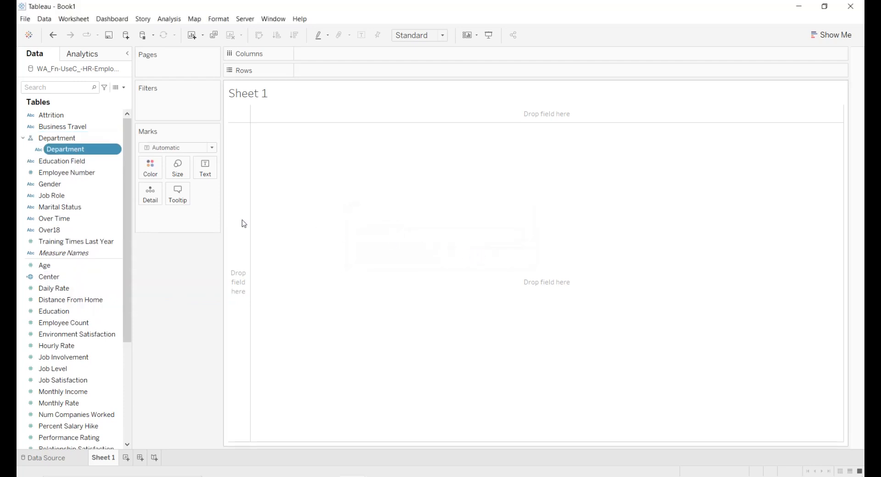
# Add the Job Role field to the Department hierarchy
pyautogui.rightClick(81, 200)
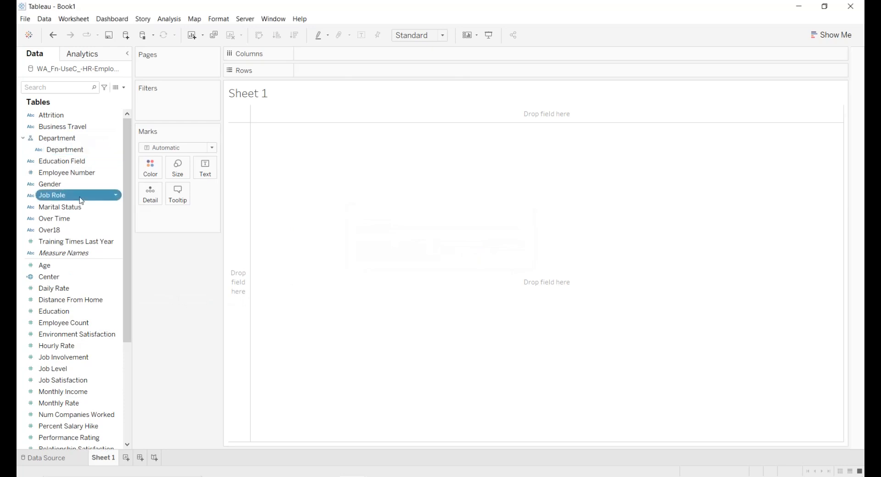
pyautogui.moveTo(156, 359)
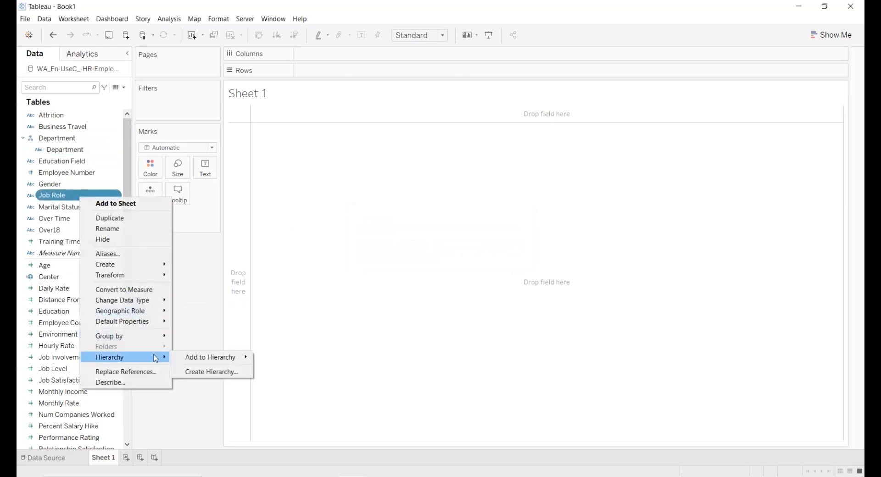
pyautogui.moveTo(211, 357)
pyautogui.click(274, 358)
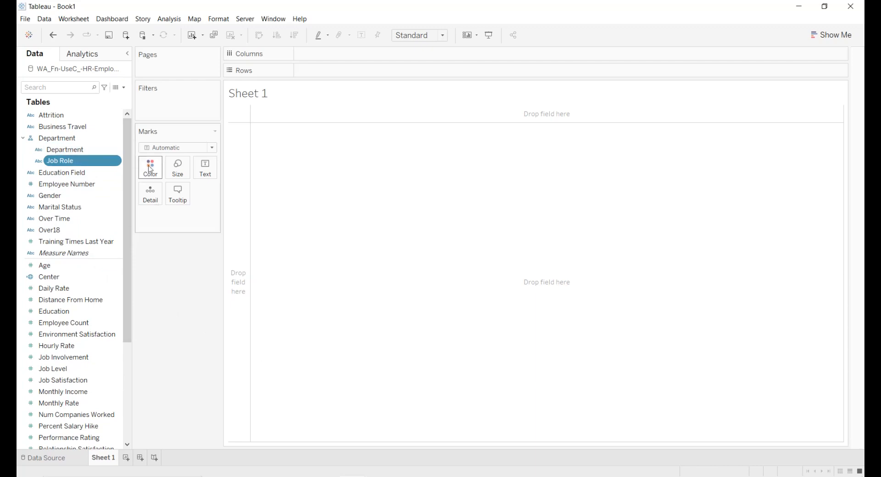
# Create a calculated field named Total employees with the text string "Total employees" as its formula
pyautogui.click(123, 88)
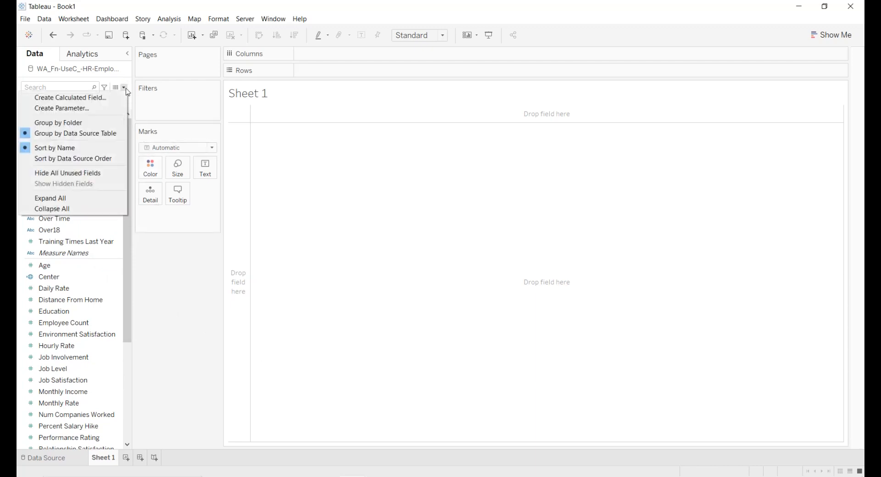
pyautogui.click(116, 98)
pyautogui.write('Total employees')
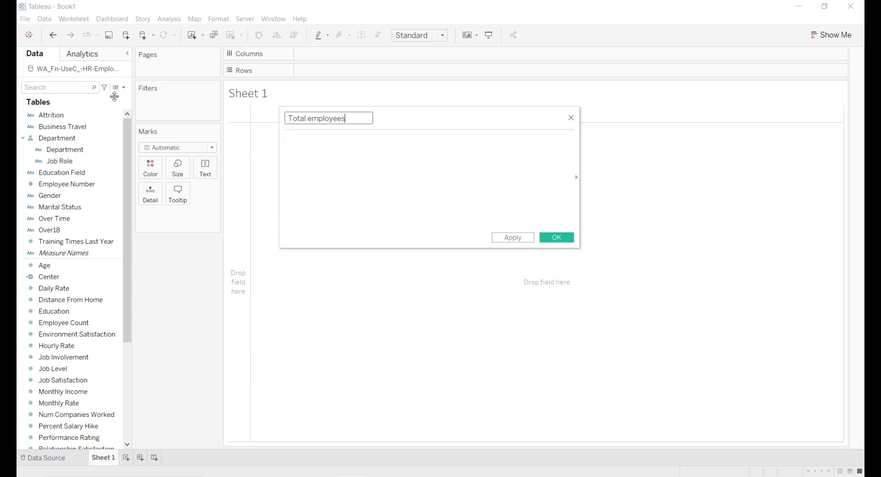
pyautogui.tripleClick(342, 121)
pyautogui.hotkey('ctrl', 'c')
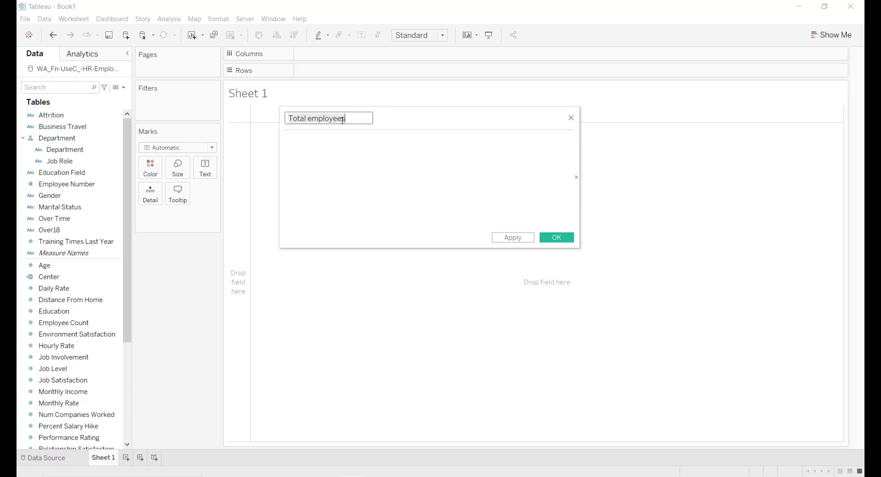
pyautogui.click(341, 140)
pyautogui.write('"')
pyautogui.hotkey('ctrl', 'v')
pyautogui.write('"')
pyautogui.click(520, 237)
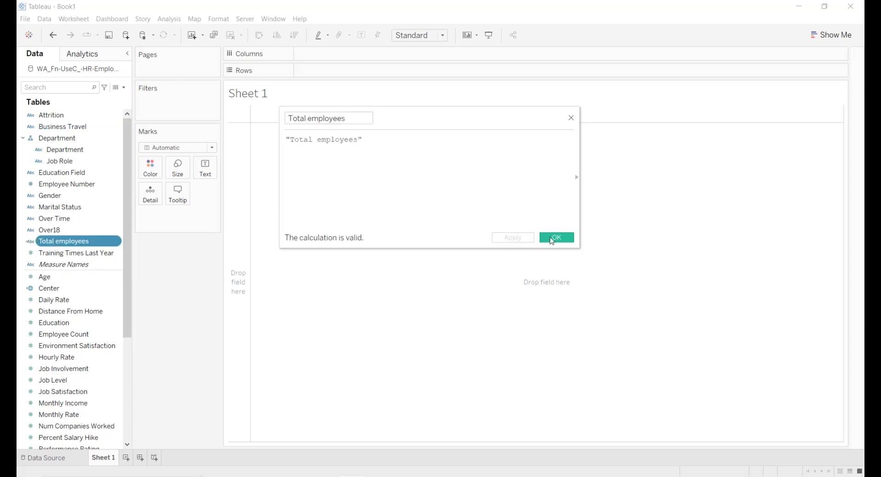
pyautogui.click(553, 238)
# Add the Center field as detail on the sheet, then add it twice more as new map marks layers
pyautogui.moveTo(49, 288); pyautogui.dragTo(156, 204)
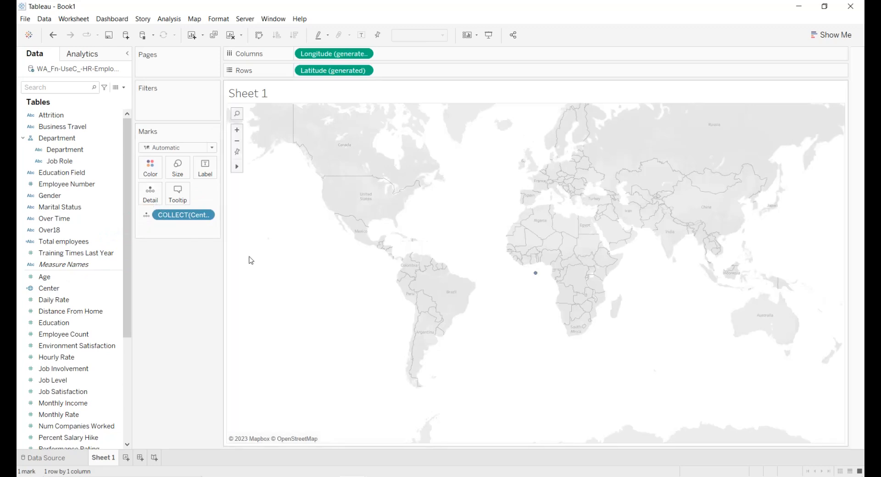
pyautogui.click(59, 290)
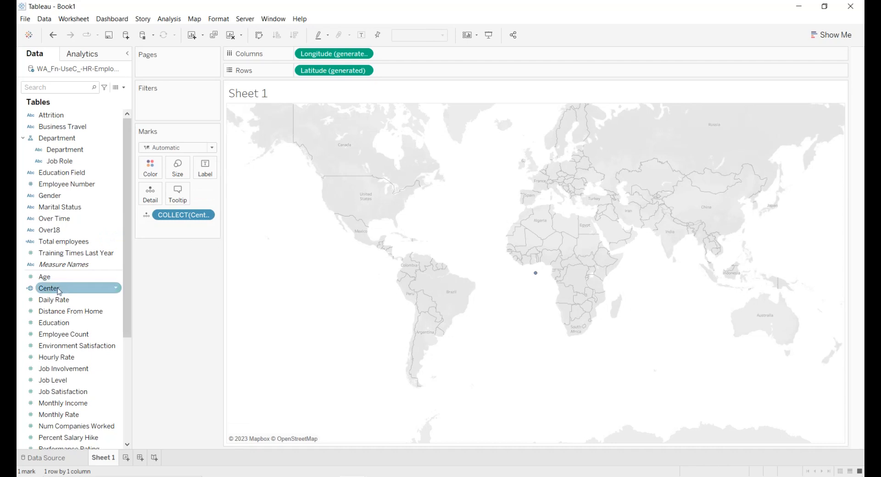
pyautogui.moveTo(59, 291); pyautogui.dragTo(269, 128)
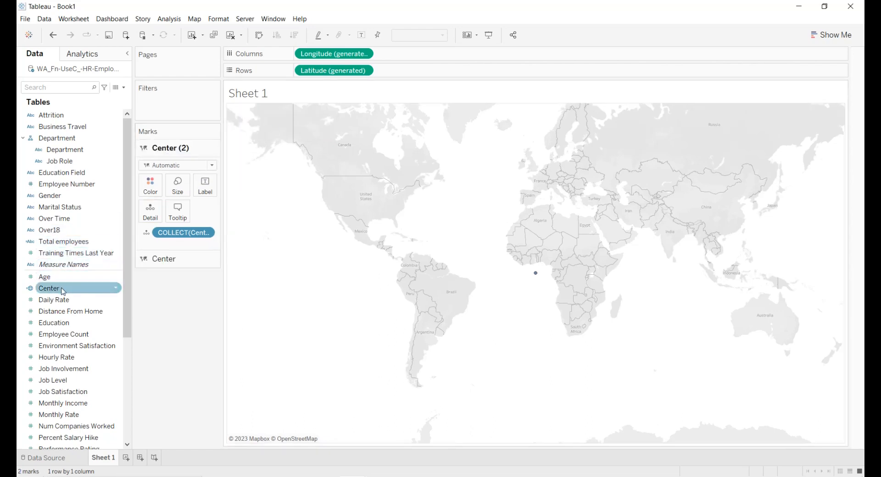
pyautogui.moveTo(64, 292); pyautogui.dragTo(263, 131)
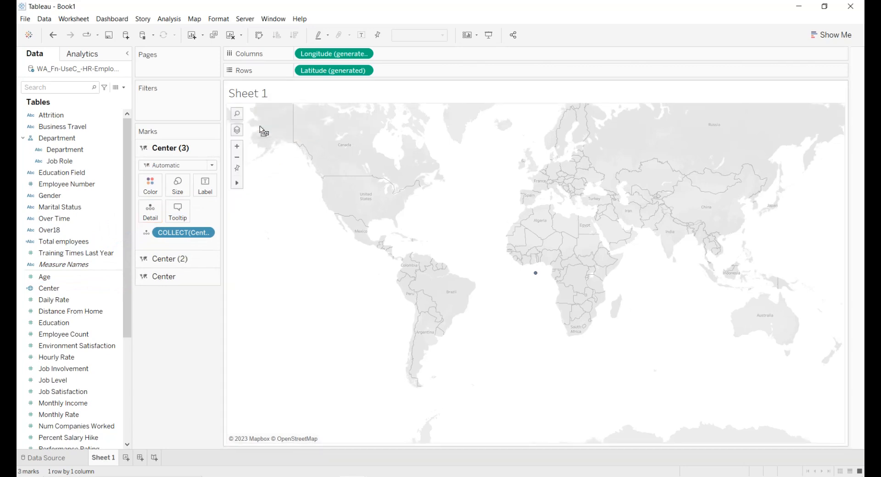
# Rename the Center (3) marks layer as Layer 1 (white circle) and widen the Marks card to fit the name
pyautogui.doubleClick(174, 149)
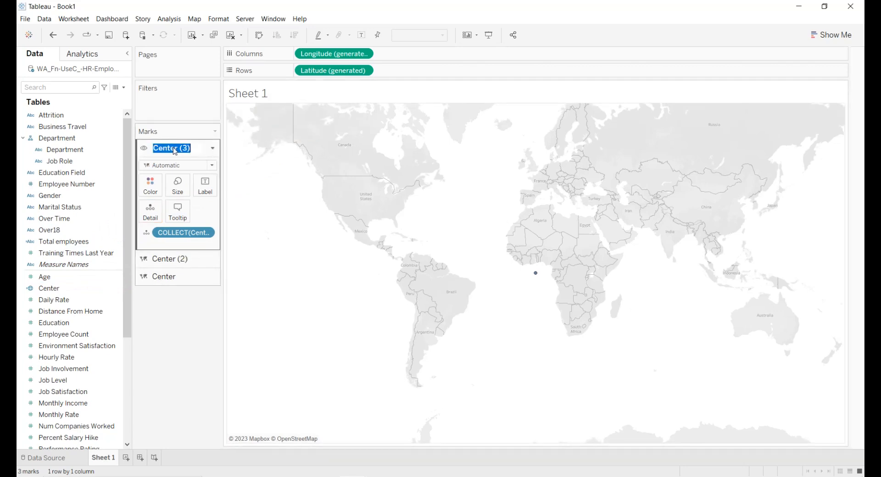
pyautogui.write('Layer 1 (whi')
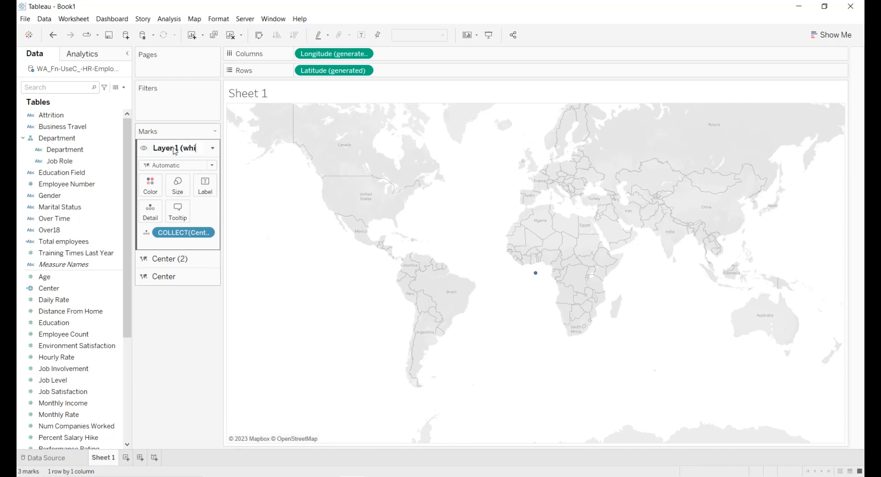
pyautogui.write('te circle)')
pyautogui.press('Return')
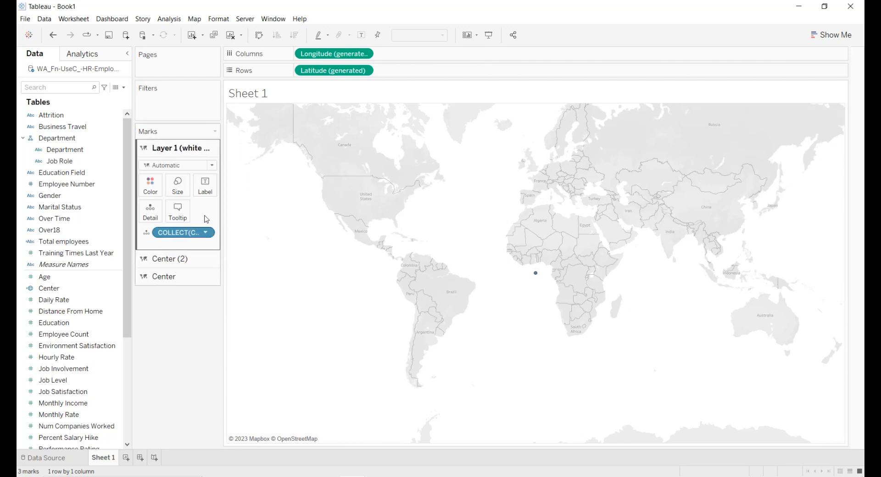
pyautogui.moveTo(225, 196); pyautogui.dragTo(264, 196)
# Rename the Center (2) marks layer as Layer 2 and the Center layer as Layer 3 (outer circle)
pyautogui.click(181, 259)
pyautogui.doubleClick(204, 165)
pyautogui.write('Layer')
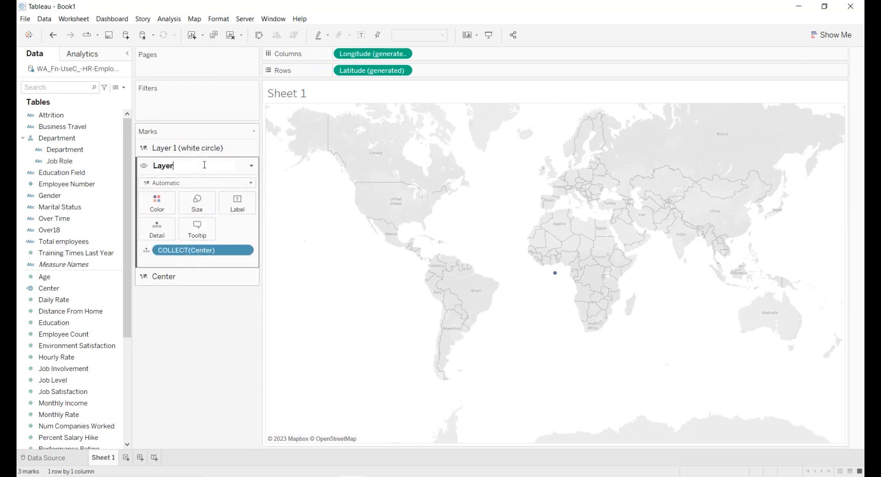
pyautogui.write(' 2')
pyautogui.press('Return')
pyautogui.click(184, 277)
pyautogui.doubleClick(191, 182)
pyautogui.write('Laye')
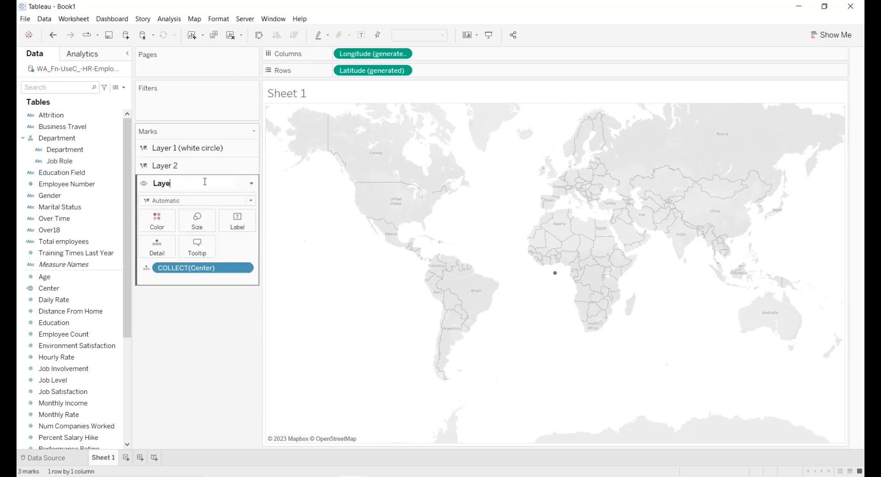
pyautogui.write('r 3 (outer circle)')
# Change the mark type of Layer 1 (white circle) to Pie and color it white
pyautogui.click(204, 148)
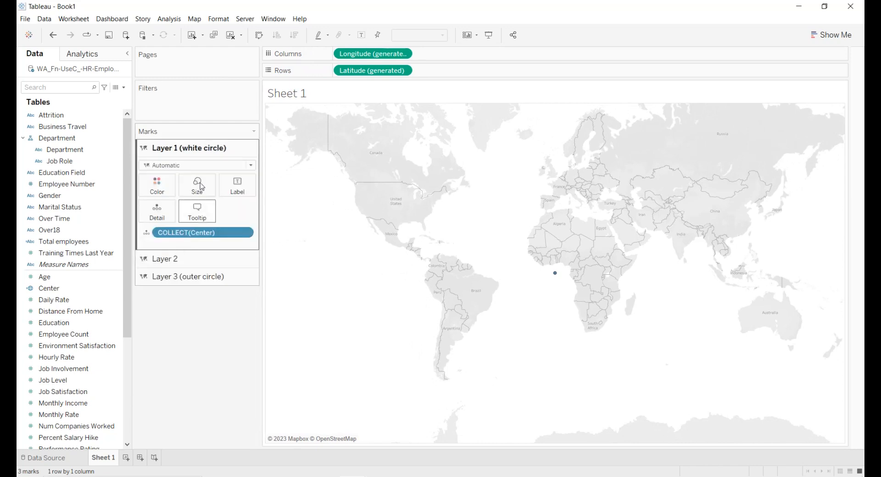
pyautogui.click(195, 166)
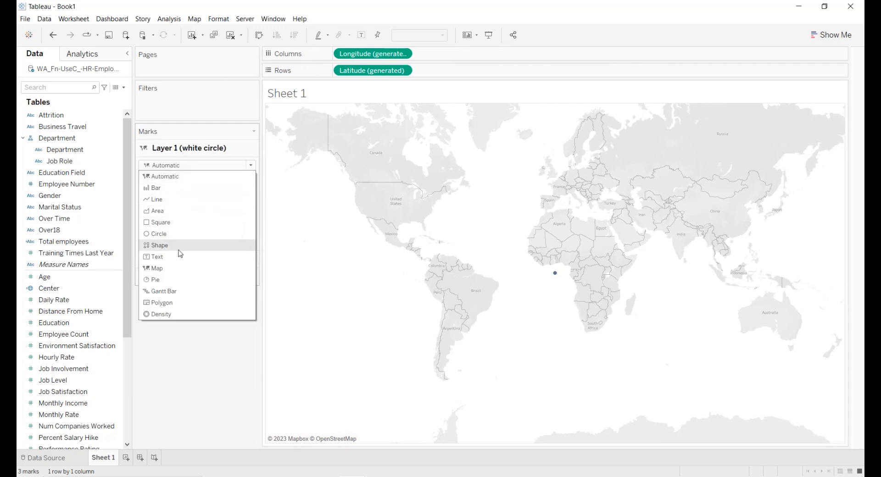
pyautogui.click(168, 281)
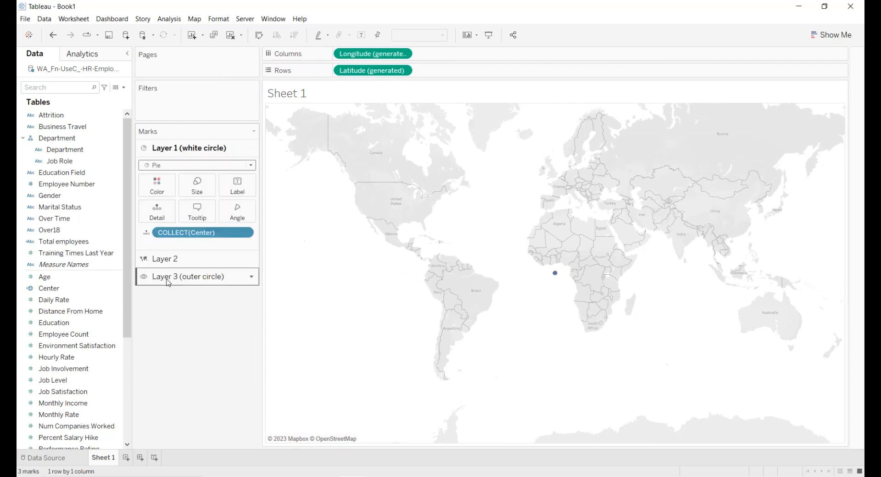
pyautogui.click(167, 190)
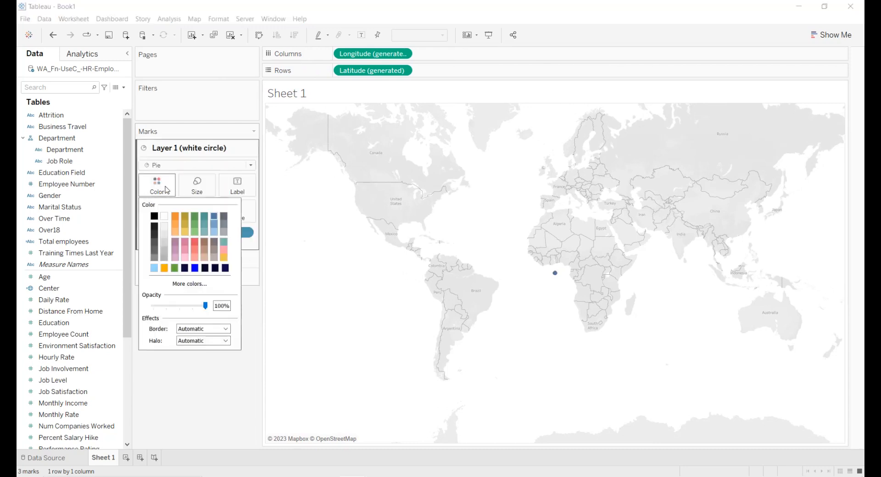
pyautogui.click(167, 217)
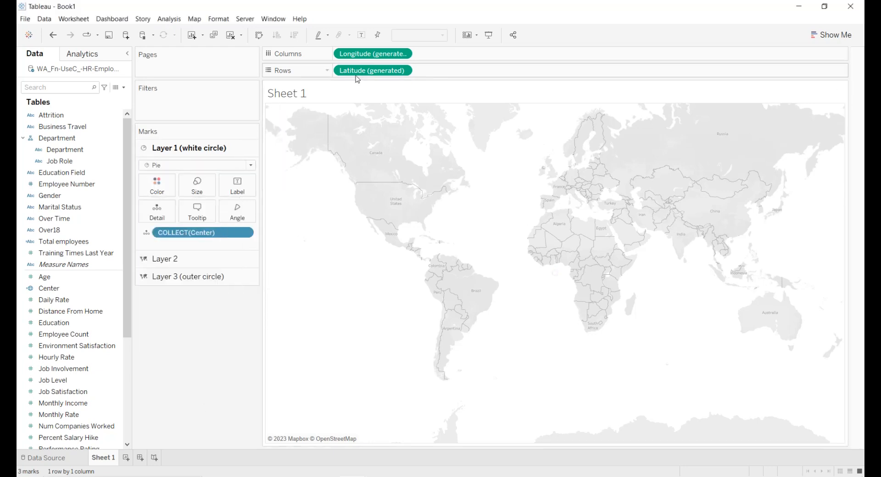
# Remove the generated Longitude and Latitude fields from the sheet and fit the chart to Entire View
pyautogui.moveTo(364, 60); pyautogui.dragTo(204, 340)
pyautogui.moveTo(358, 77); pyautogui.dragTo(199, 346)
pyautogui.click(431, 36)
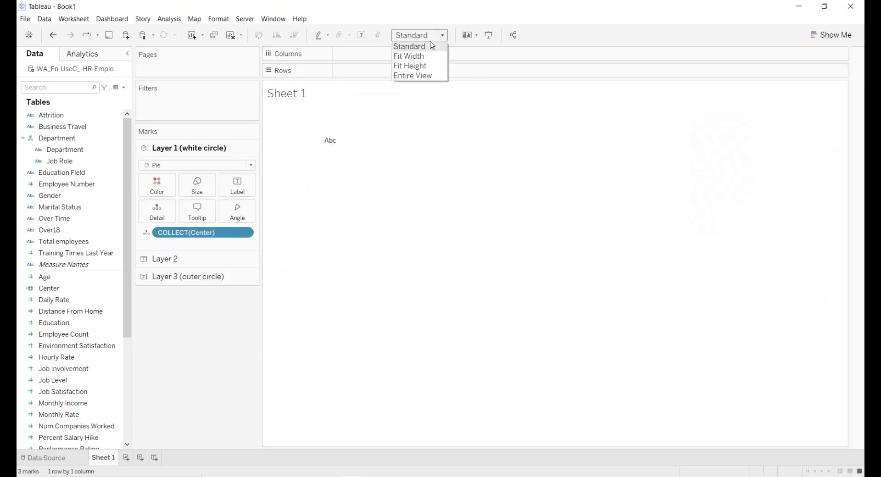
pyautogui.click(424, 73)
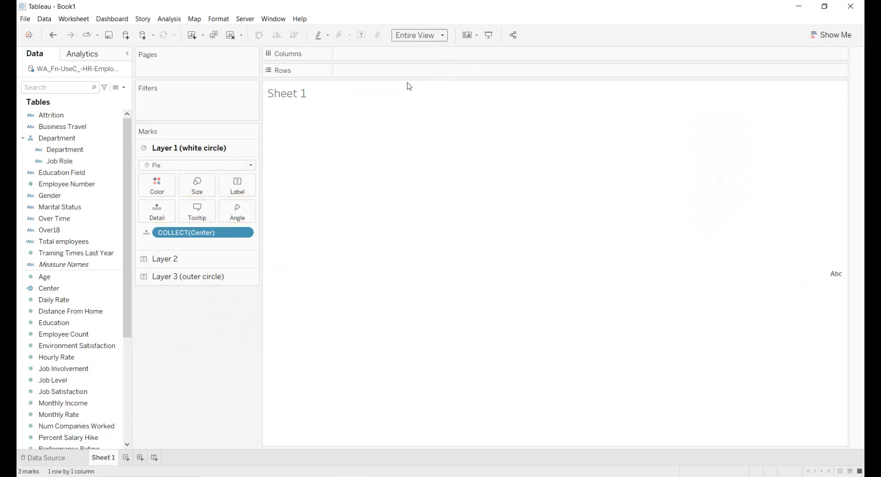
# Change the mark type of Layer 2 to Pie and color it by the Department hierarchy
pyautogui.click(180, 266)
pyautogui.click(182, 183)
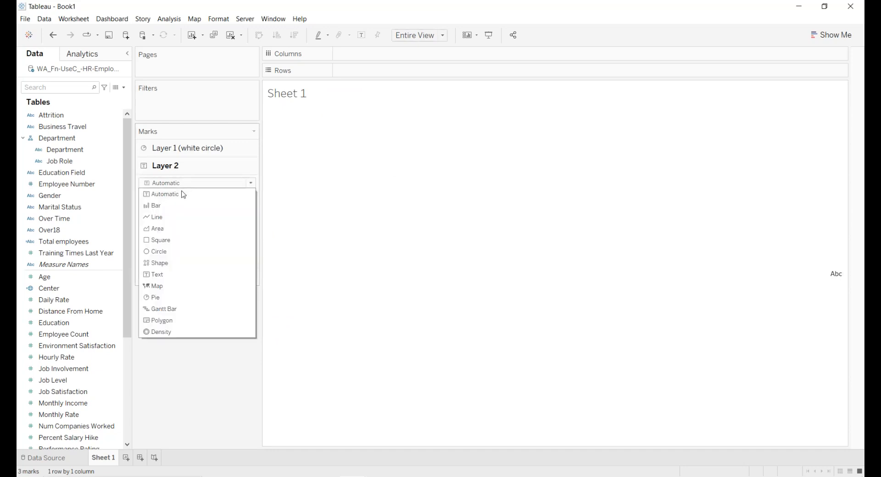
pyautogui.click(171, 298)
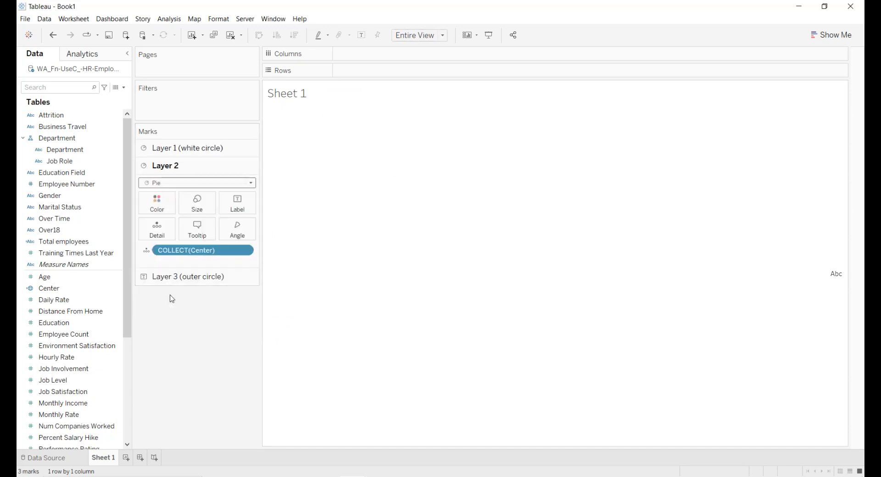
pyautogui.click(74, 141)
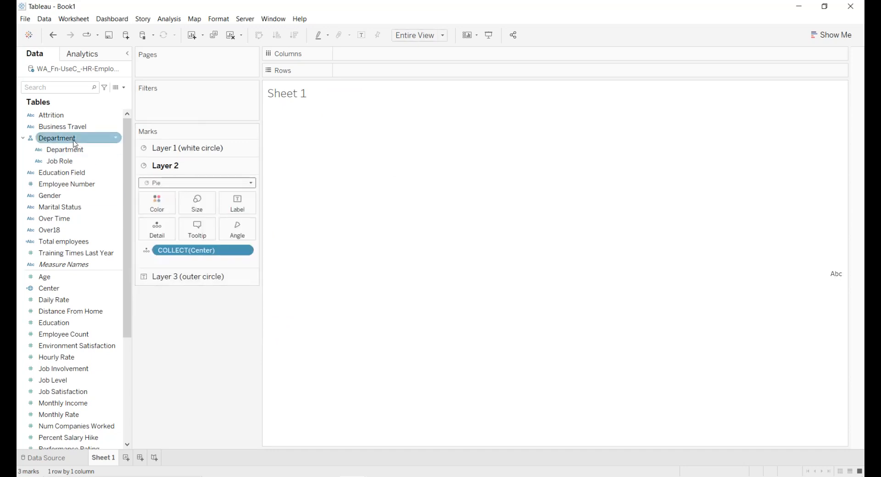
pyautogui.moveTo(75, 144); pyautogui.dragTo(160, 210)
# Enlarge the Layer 2 pie and adjust the size of the white Layer 1 circle so the two form a donut ring
pyautogui.click(197, 209)
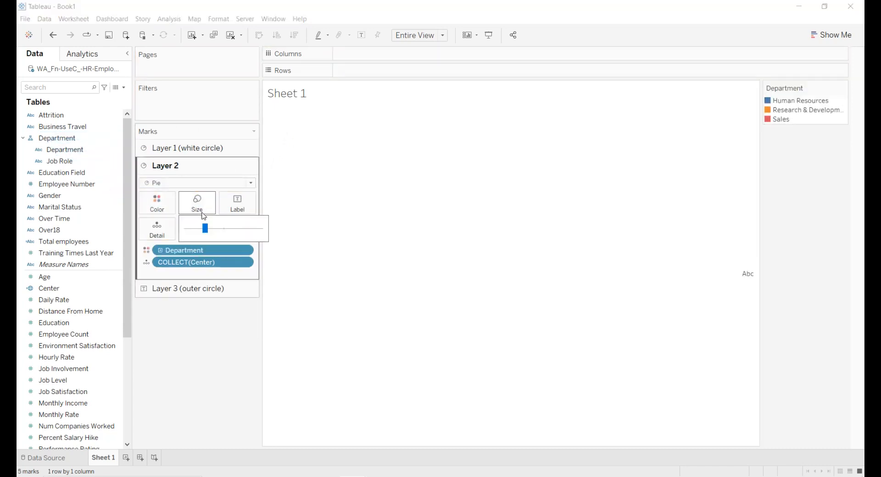
pyautogui.moveTo(205, 224); pyautogui.dragTo(216, 229)
pyautogui.click(188, 147)
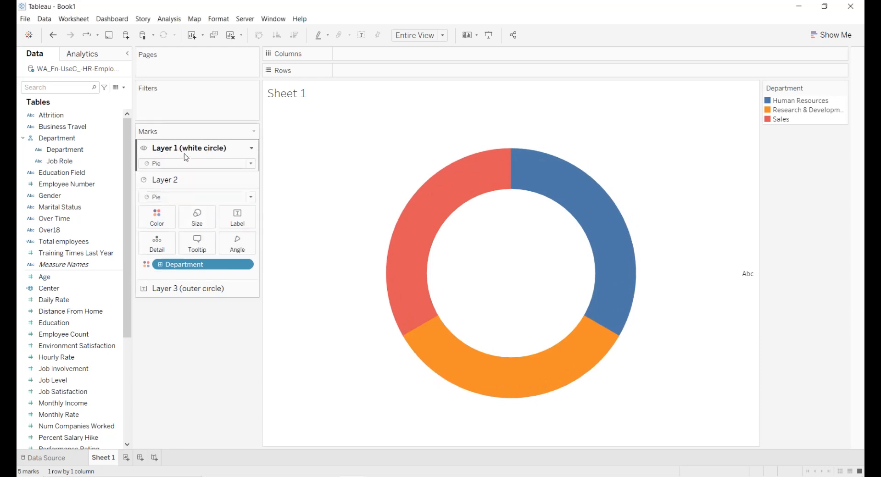
pyautogui.click(197, 185)
pyautogui.moveTo(205, 205); pyautogui.dragTo(202, 229)
pyautogui.click(164, 259)
pyautogui.click(197, 203)
pyautogui.moveTo(215, 230); pyautogui.dragTo(211, 230)
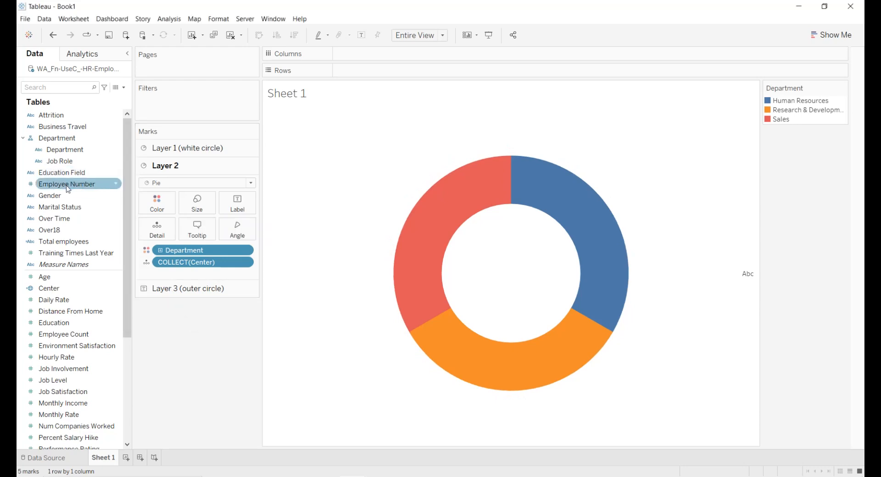
# Set the slice angle of Layer 2 by Employee Number, aggregated as a Count measure
pyautogui.moveTo(68, 189); pyautogui.dragTo(237, 229)
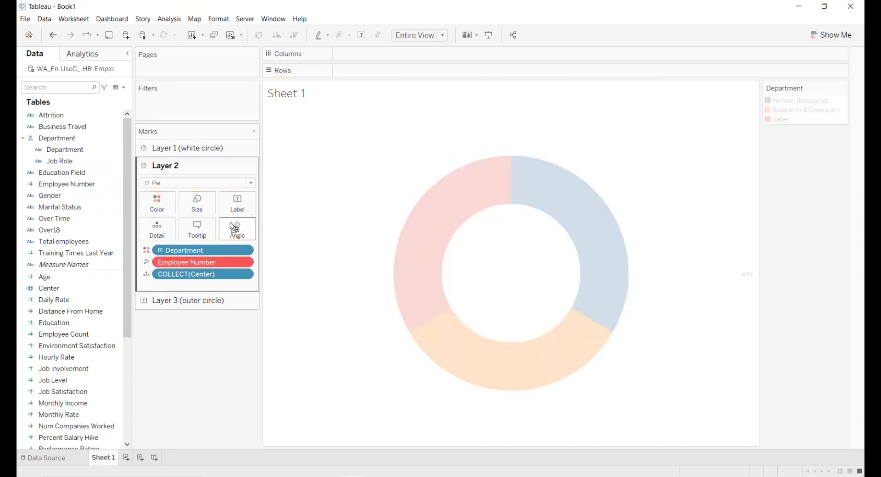
pyautogui.click(245, 262)
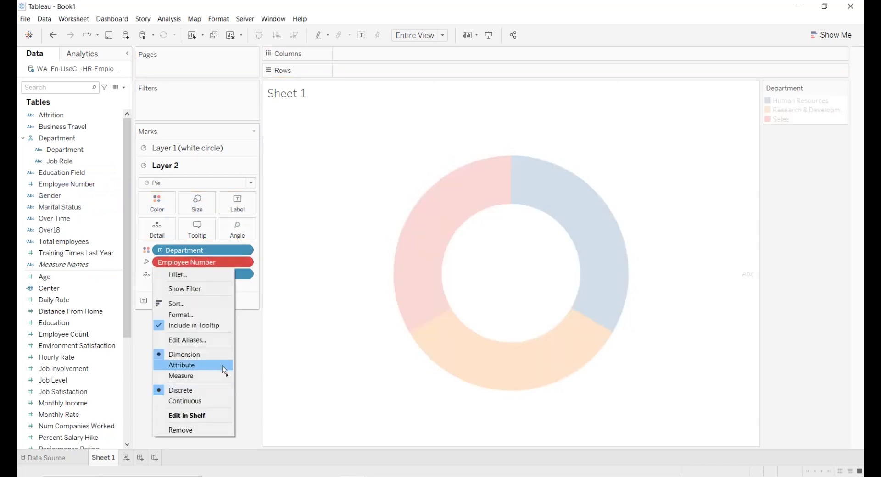
pyautogui.moveTo(224, 376)
pyautogui.click(261, 383)
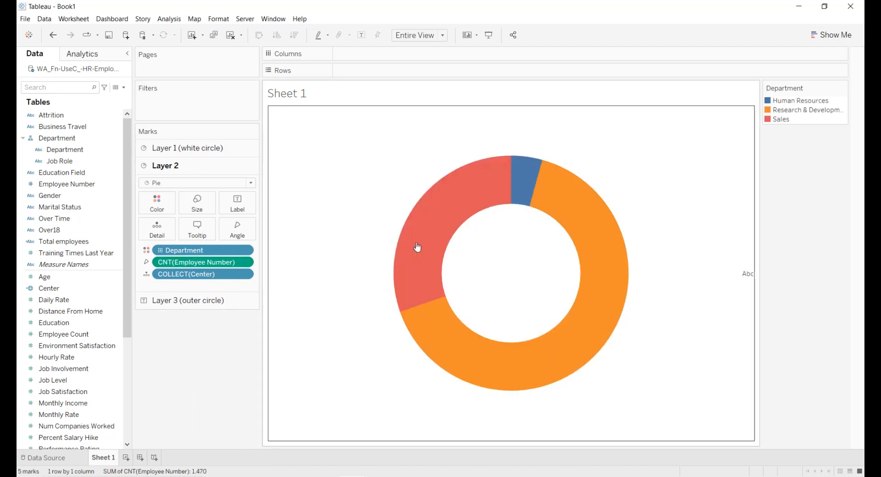
pyautogui.moveTo(434, 239)
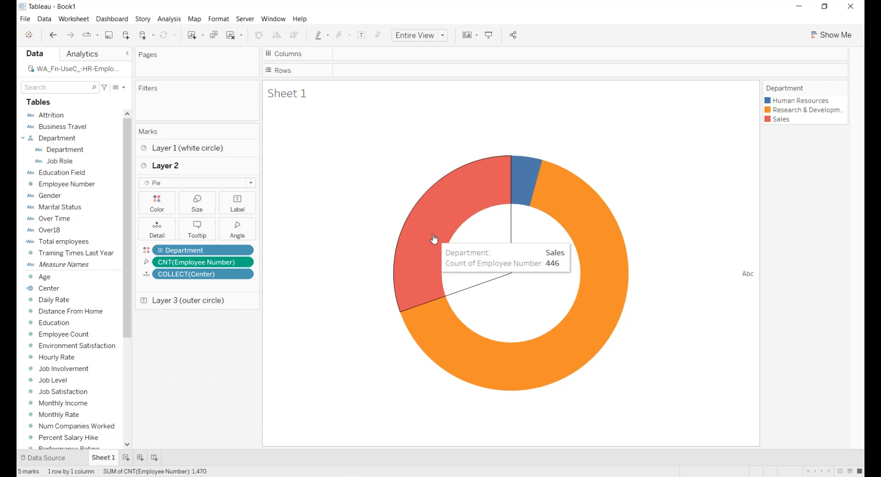
pyautogui.moveTo(515, 188)
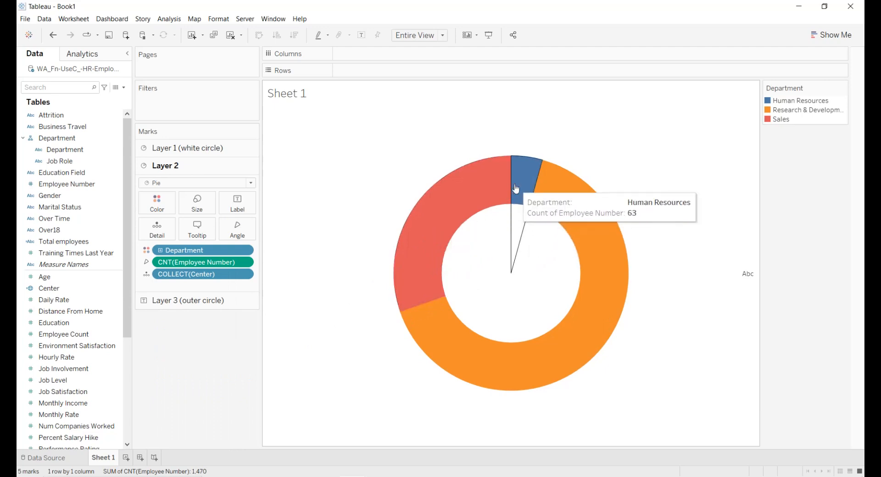
pyautogui.moveTo(583, 241)
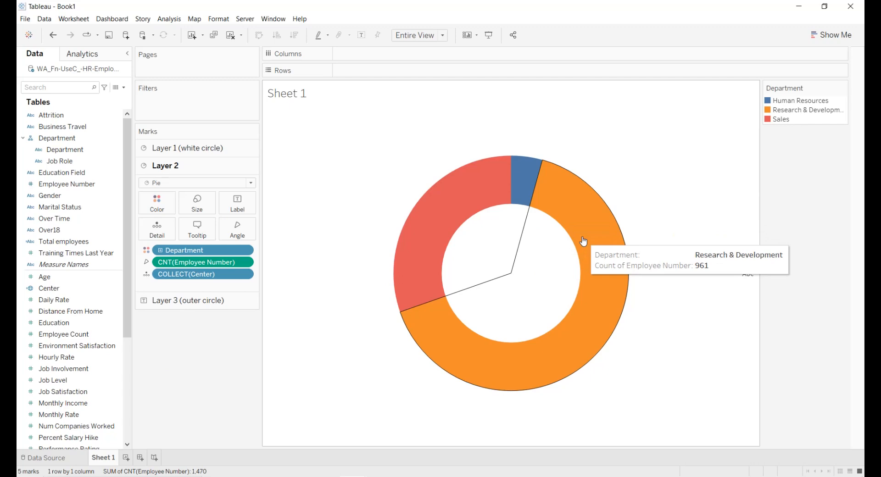
# Change Layer 3 (outer circle) to a Pie colored by the Department hierarchy and expand it to Job Role
pyautogui.click(197, 300)
pyautogui.click(209, 201)
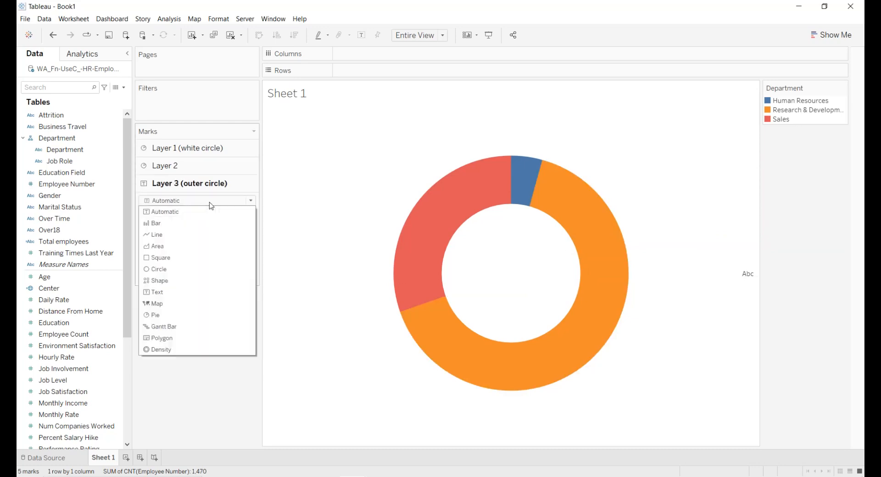
pyautogui.click(171, 316)
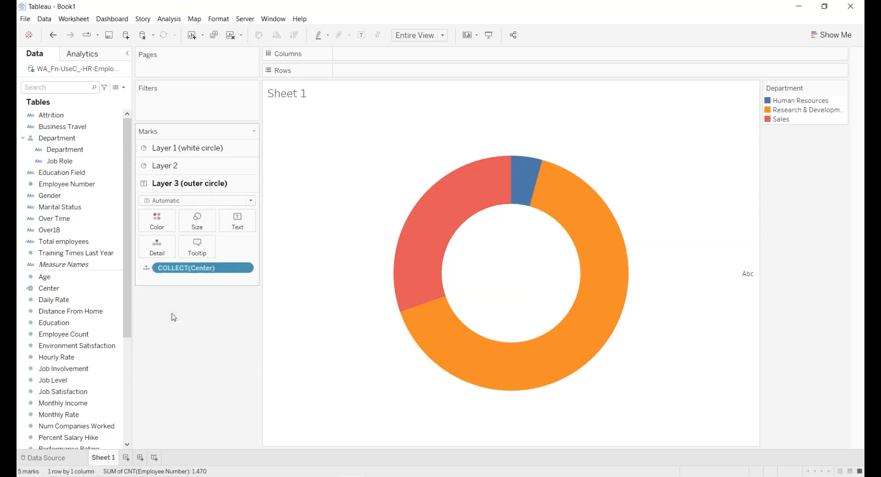
pyautogui.click(67, 141)
pyautogui.moveTo(68, 145); pyautogui.dragTo(157, 220)
pyautogui.click(160, 269)
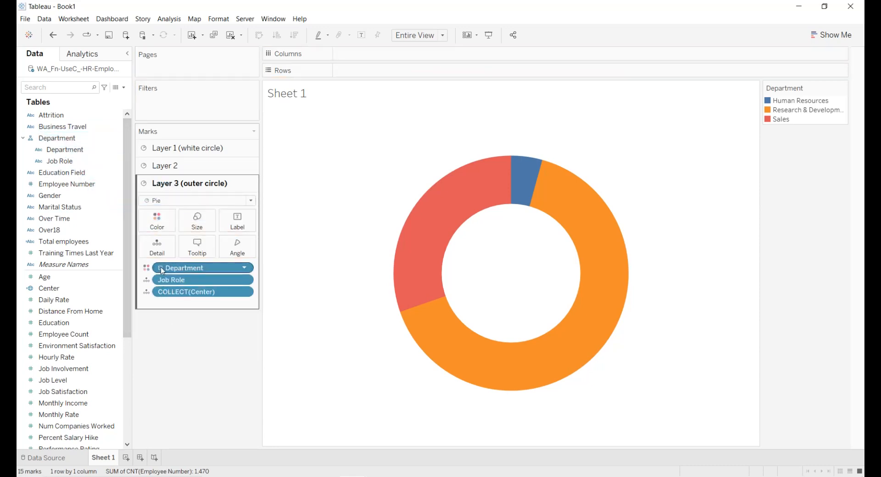
# Color the Layer 3 (outer circle) slices by Job Role as well, and enlarge the pie into an outer ring around Layer 2
pyautogui.click(152, 281)
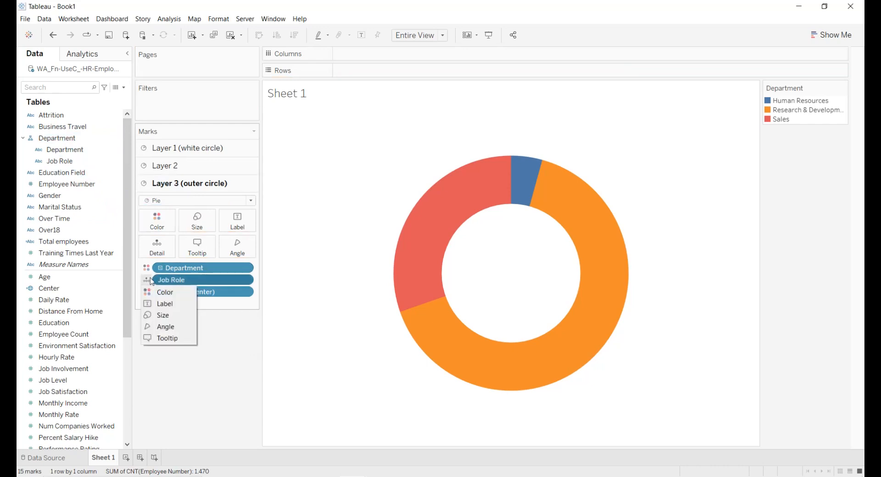
pyautogui.click(153, 289)
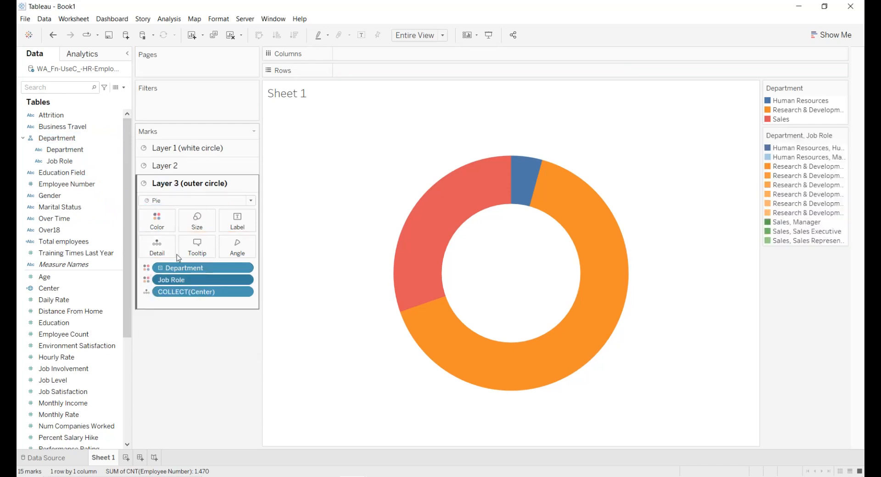
pyautogui.click(196, 221)
pyautogui.moveTo(207, 247); pyautogui.dragTo(223, 244)
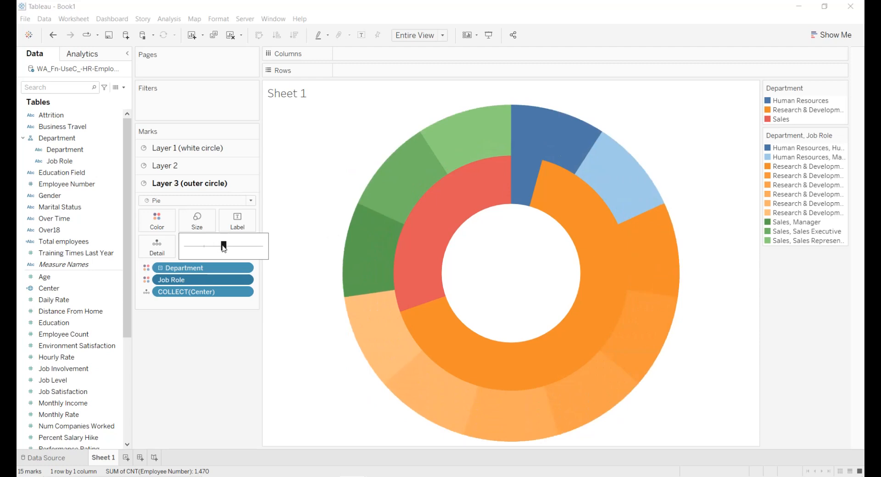
# Set the slice angle of Layer 3 by Employee Number, aggregated as a Count measure
pyautogui.click(82, 187)
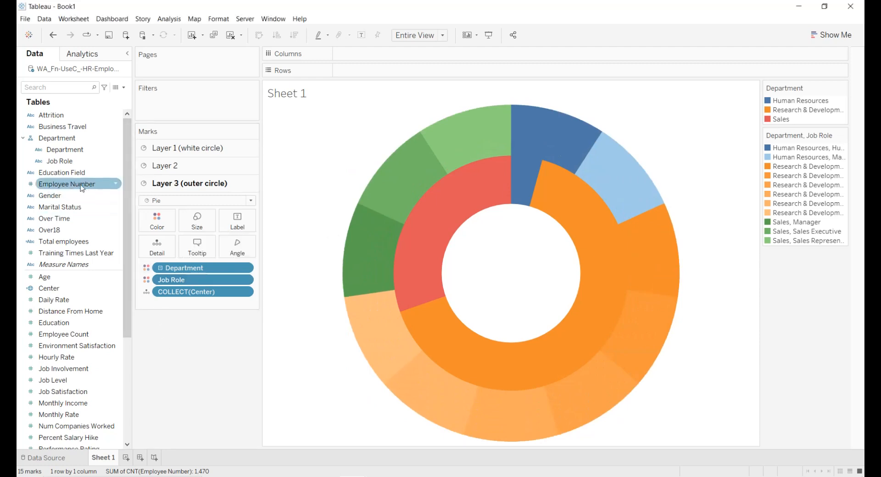
pyautogui.moveTo(78, 187); pyautogui.dragTo(245, 251)
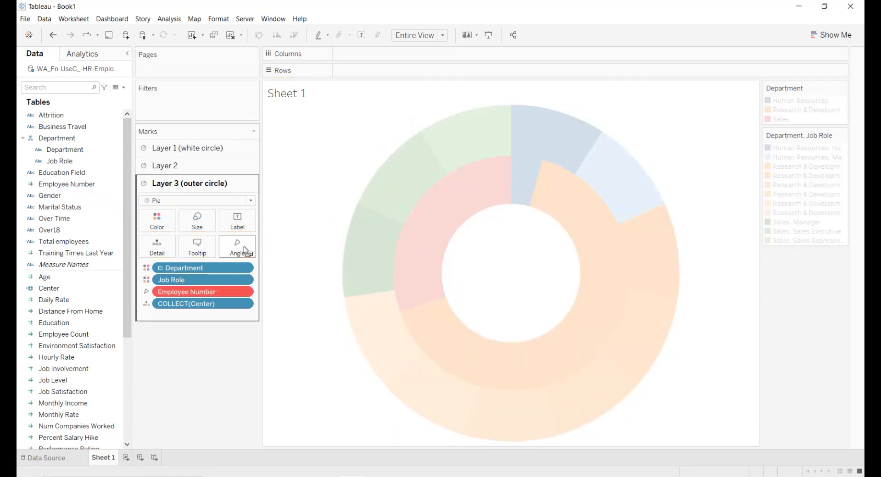
pyautogui.click(247, 292)
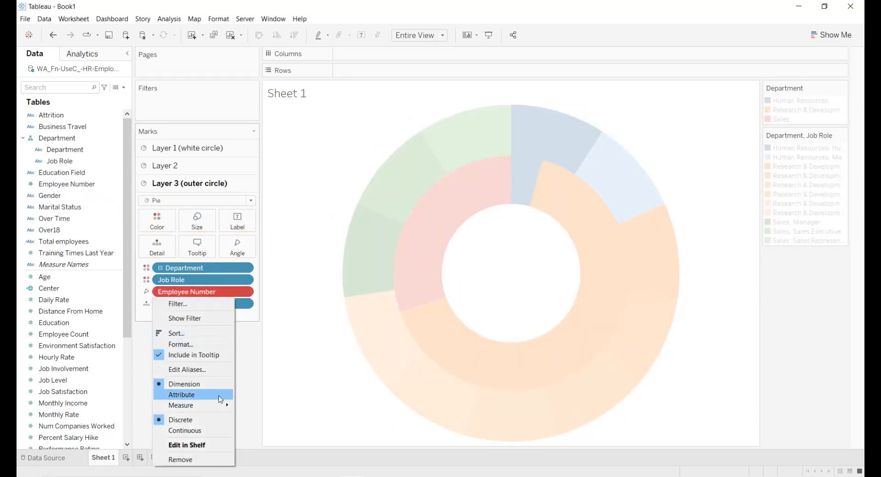
pyautogui.moveTo(222, 405)
pyautogui.click(274, 386)
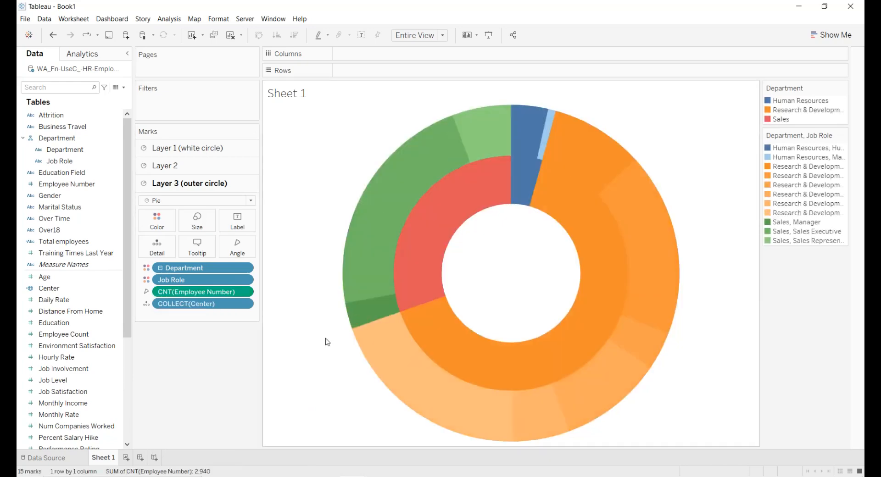
# Inspect the employee counts of the department slices in the inner ring and the job role slices in the outer ring
pyautogui.moveTo(517, 183)
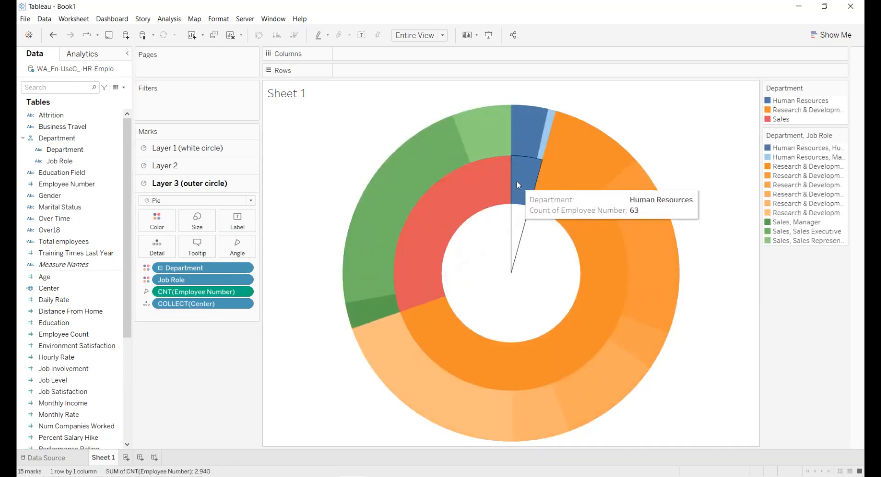
pyautogui.moveTo(520, 139)
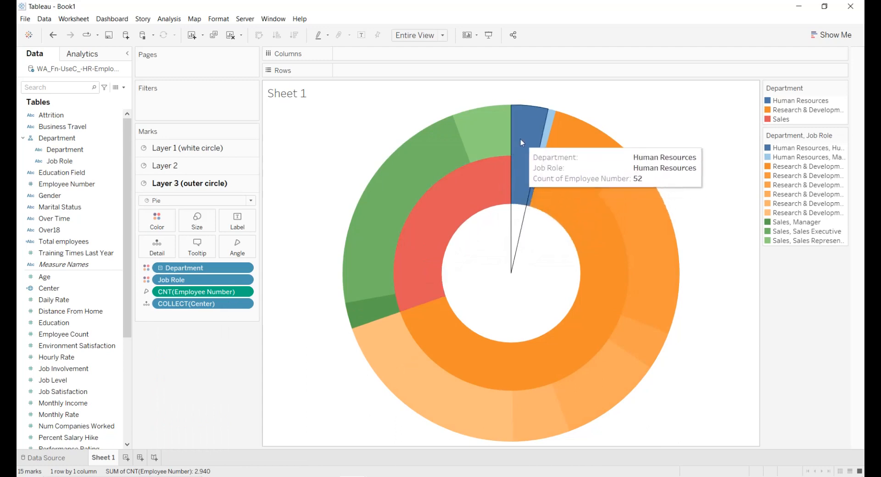
pyautogui.moveTo(549, 129)
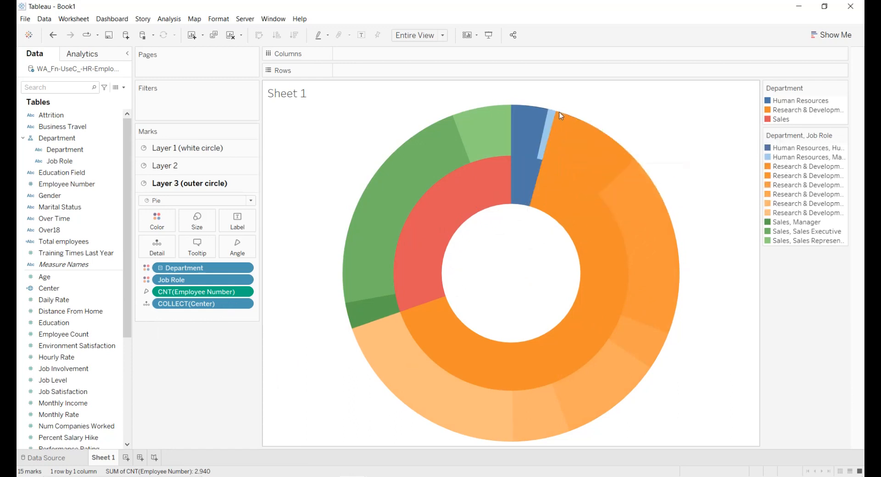
pyautogui.moveTo(579, 379)
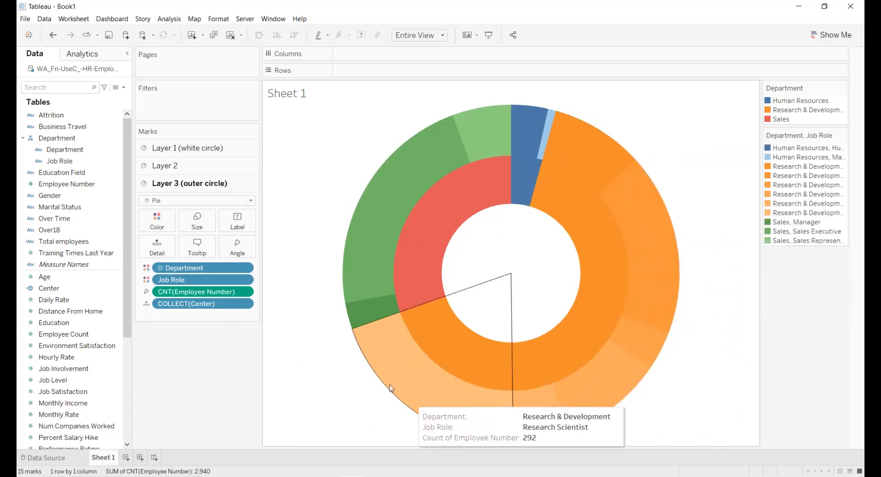
pyautogui.moveTo(384, 242)
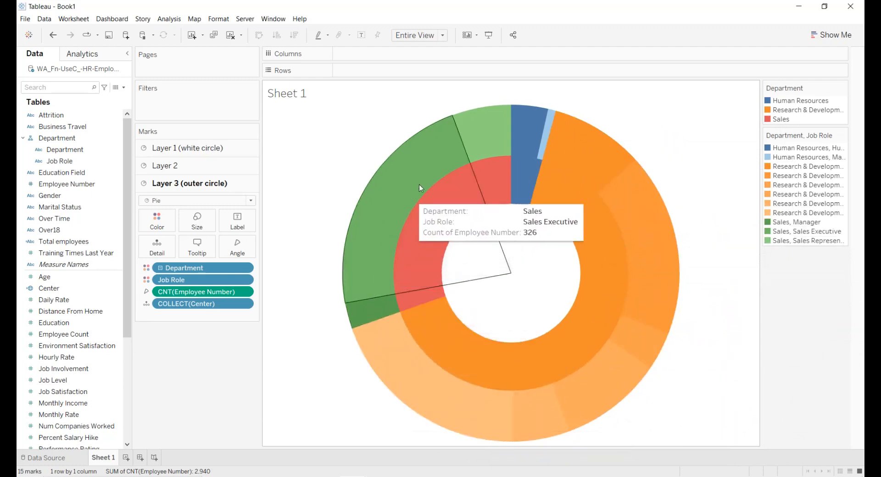
pyautogui.moveTo(453, 211)
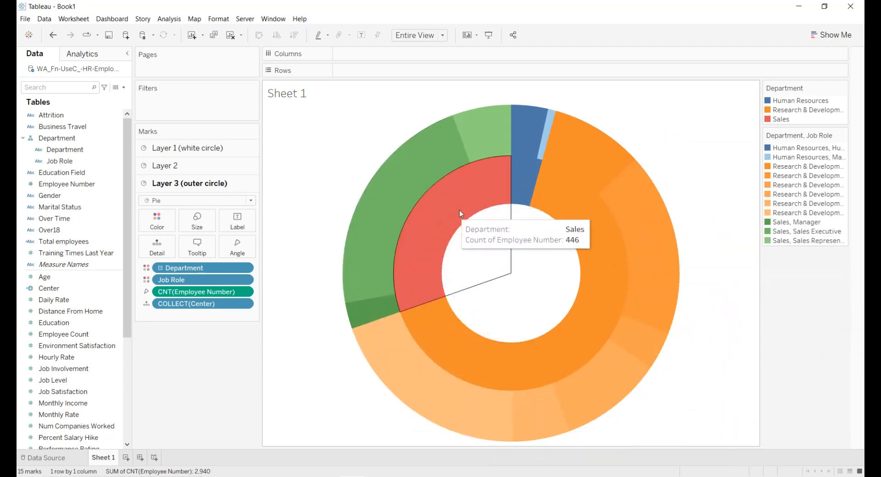
# Change the Sales color in the Department legend to green from the Automatic palette
pyautogui.click(844, 87)
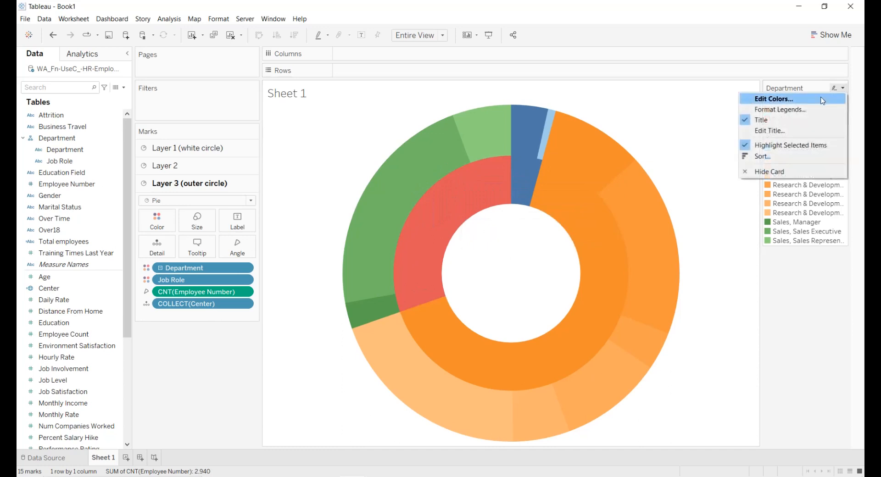
pyautogui.click(822, 100)
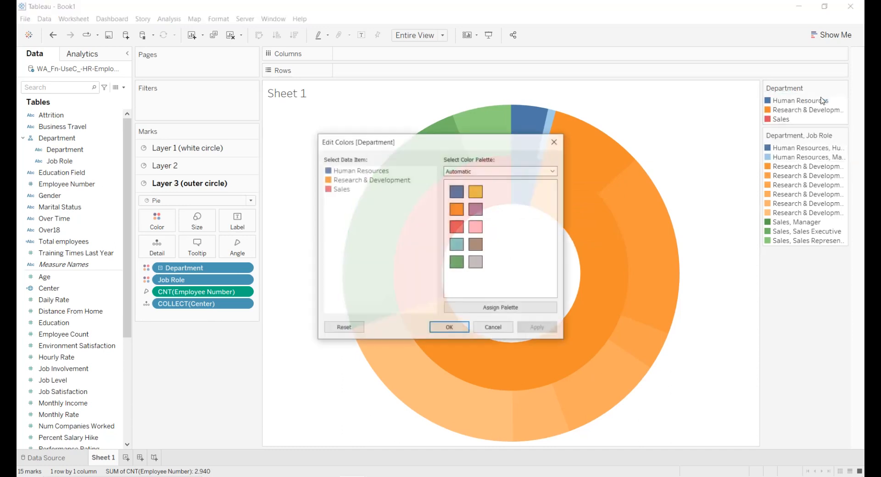
pyautogui.click(343, 190)
pyautogui.click(456, 264)
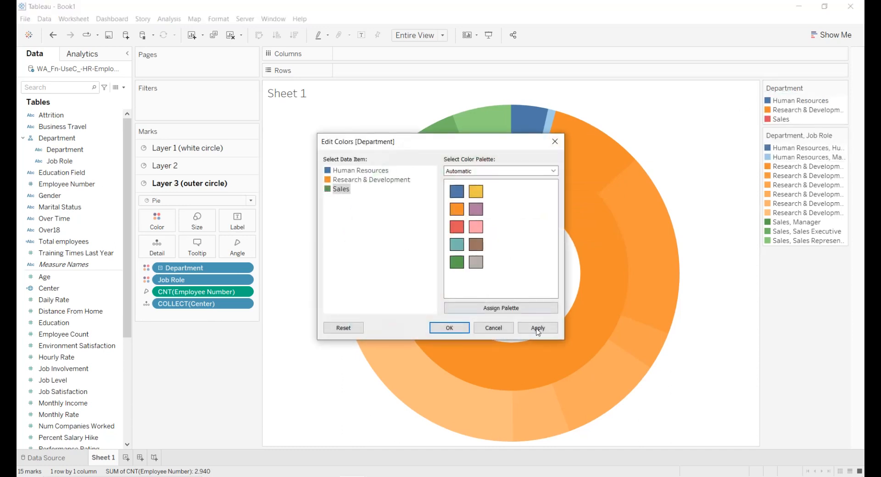
pyautogui.click(537, 329)
pyautogui.click(460, 329)
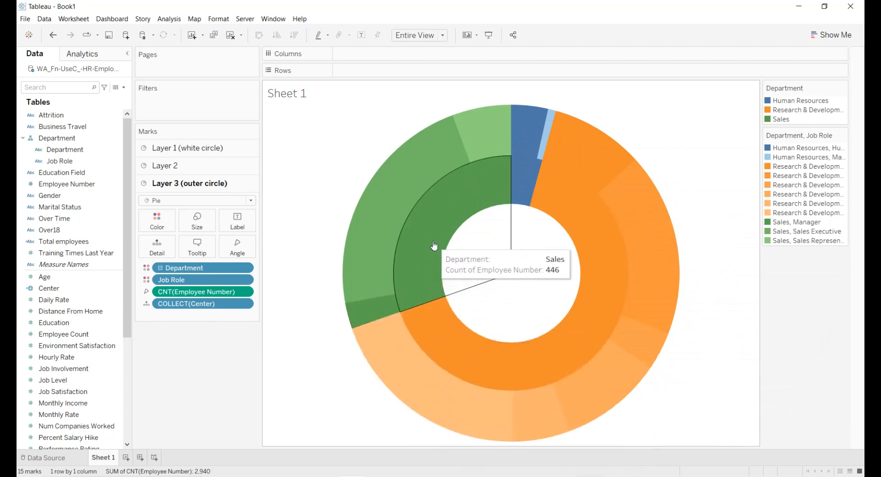
# Label Layer 1 (white circle) with Total employees and Employee Number, aggregated as a Count measure
pyautogui.click(187, 148)
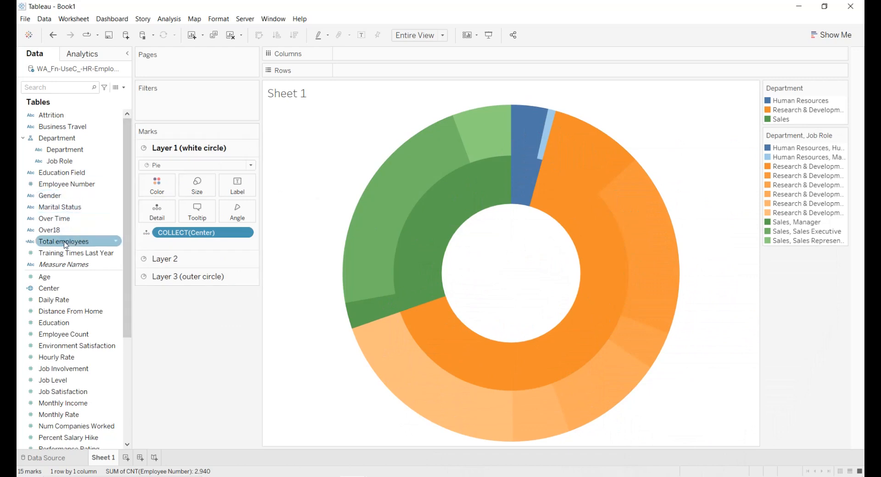
pyautogui.moveTo(63, 245); pyautogui.dragTo(243, 196)
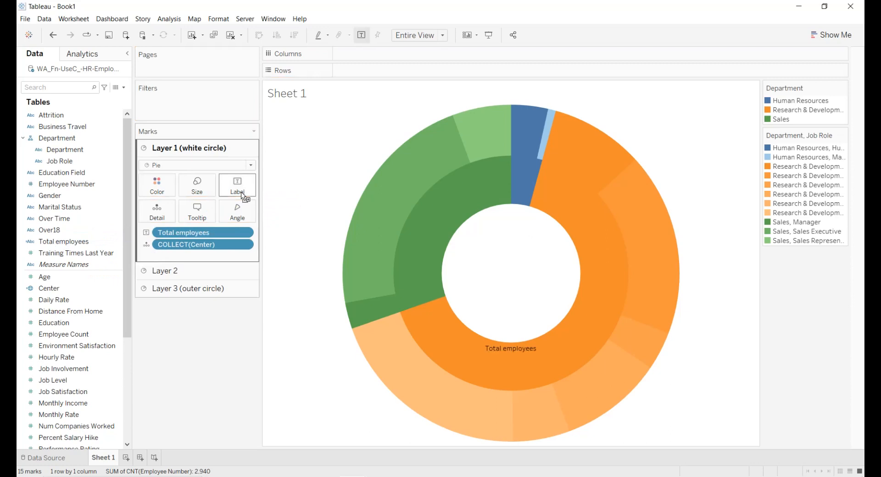
pyautogui.click(70, 184)
pyautogui.moveTo(70, 185); pyautogui.dragTo(237, 186)
pyautogui.click(245, 245)
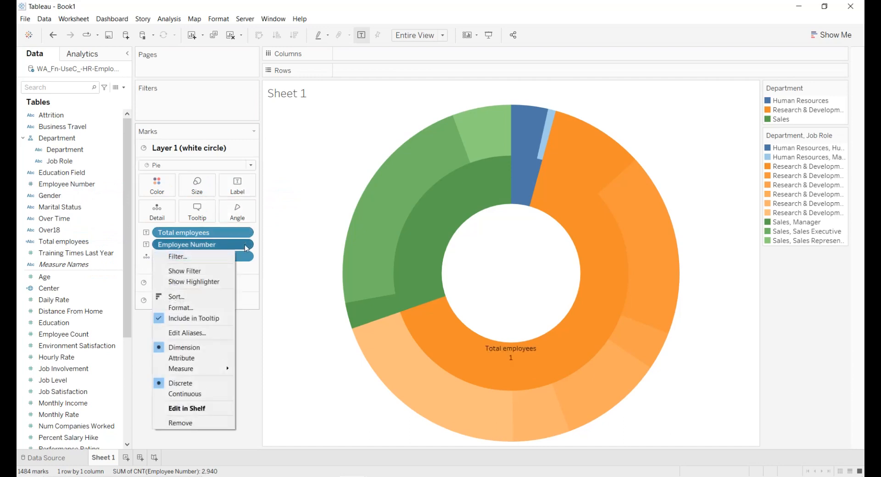
pyautogui.moveTo(208, 369)
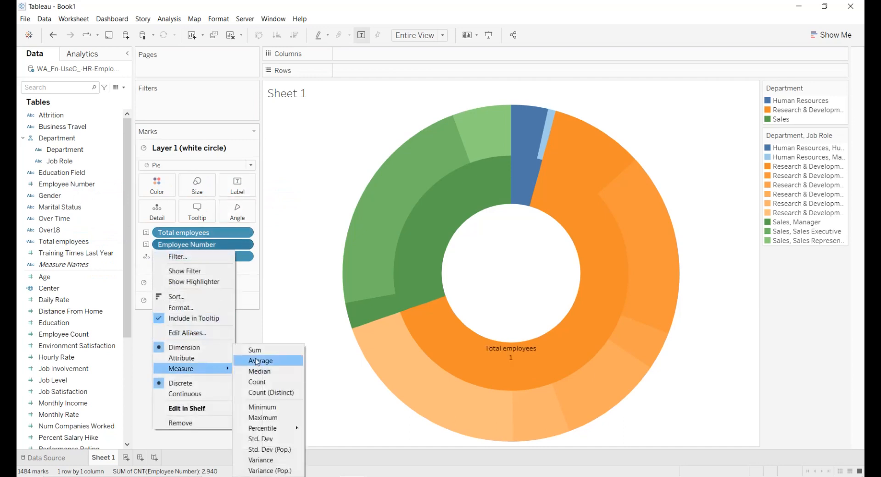
pyautogui.click(257, 382)
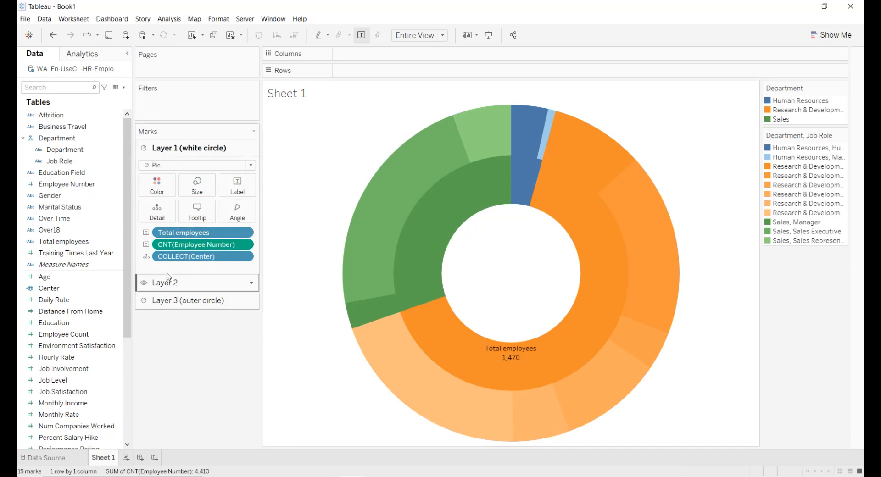
# Format the Layer 1 label as bold 16 pt and move it into the center of the white circle
pyautogui.click(246, 190)
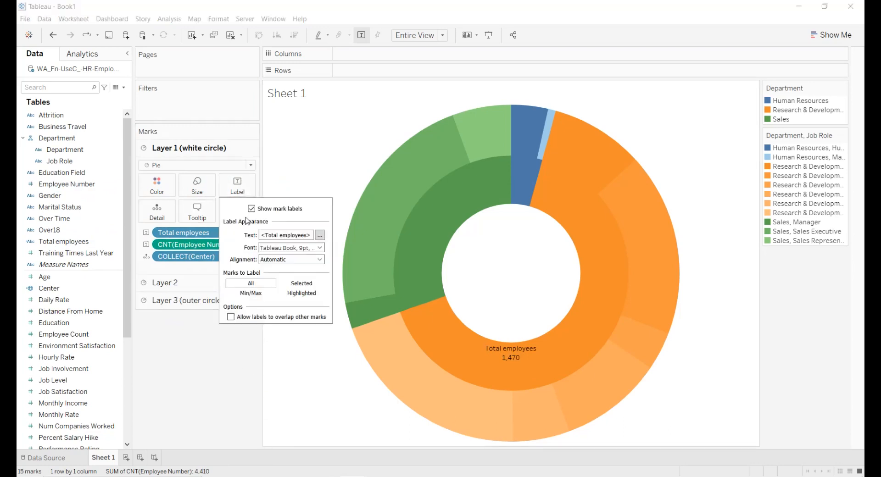
pyautogui.click(314, 248)
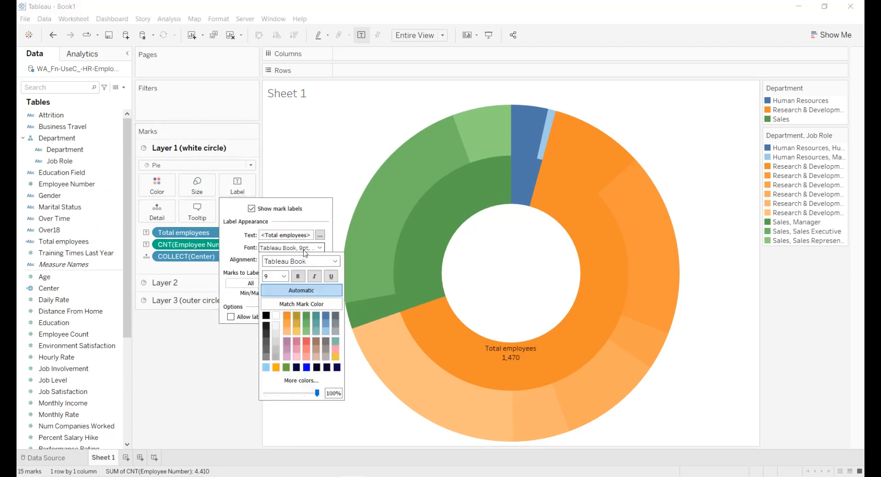
pyautogui.click(284, 275)
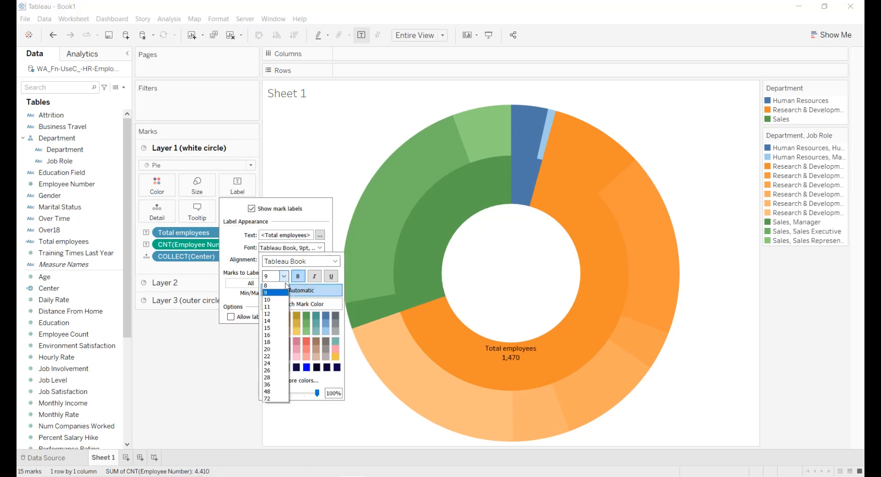
pyautogui.click(280, 332)
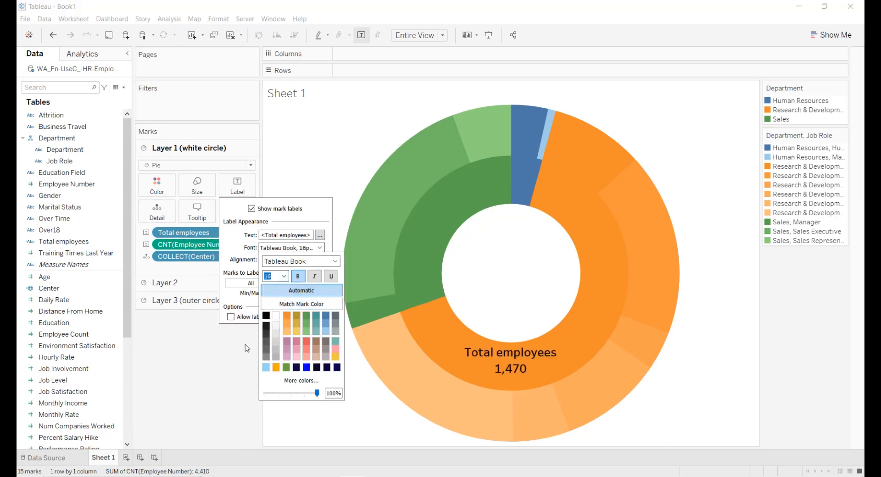
pyautogui.click(200, 361)
pyautogui.click(508, 356)
pyautogui.moveTo(508, 356); pyautogui.dragTo(513, 274)
pyautogui.click(316, 161)
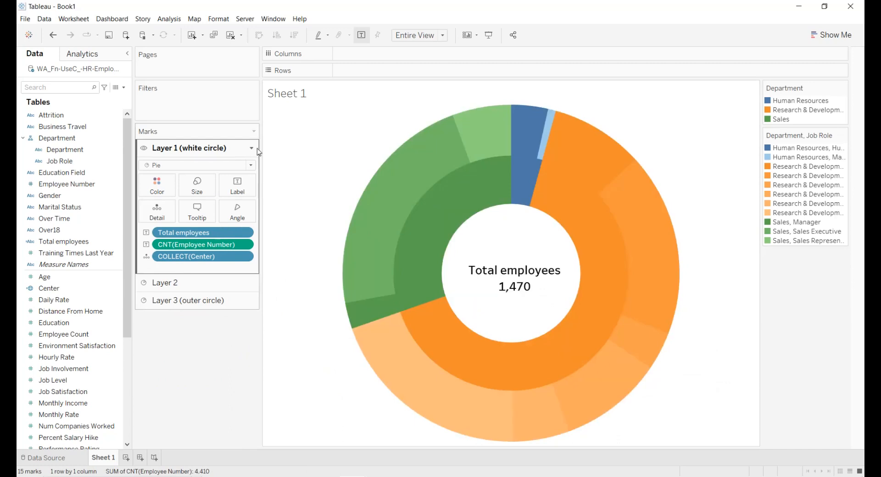
# Label the Layer 2 slices with their Department names
pyautogui.moveTo(395, 261)
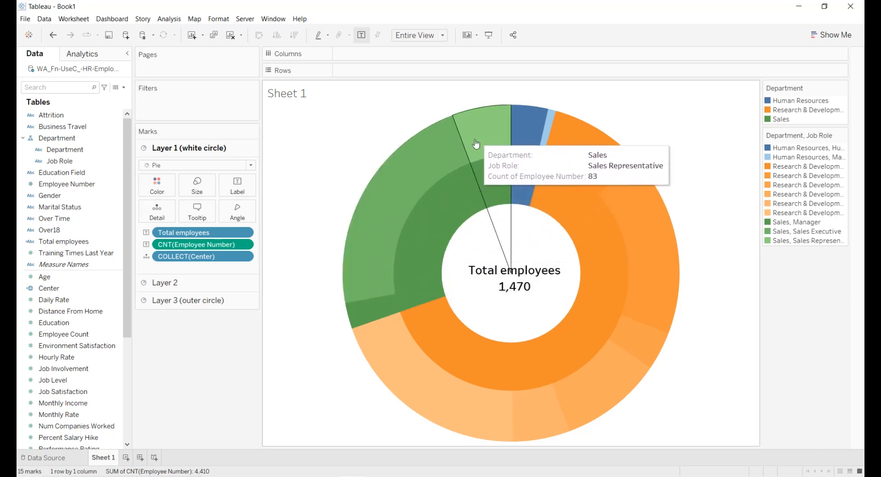
pyautogui.moveTo(461, 198)
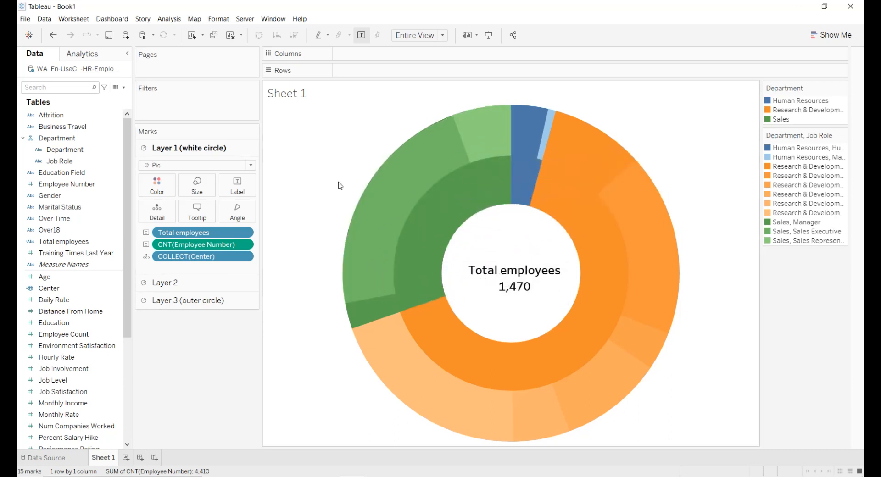
pyautogui.click(192, 283)
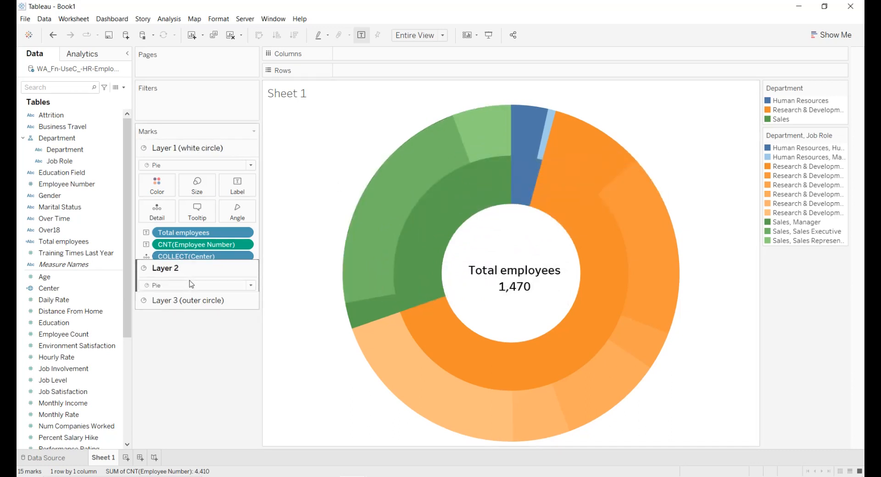
pyautogui.moveTo(192, 252); pyautogui.dragTo(248, 214)
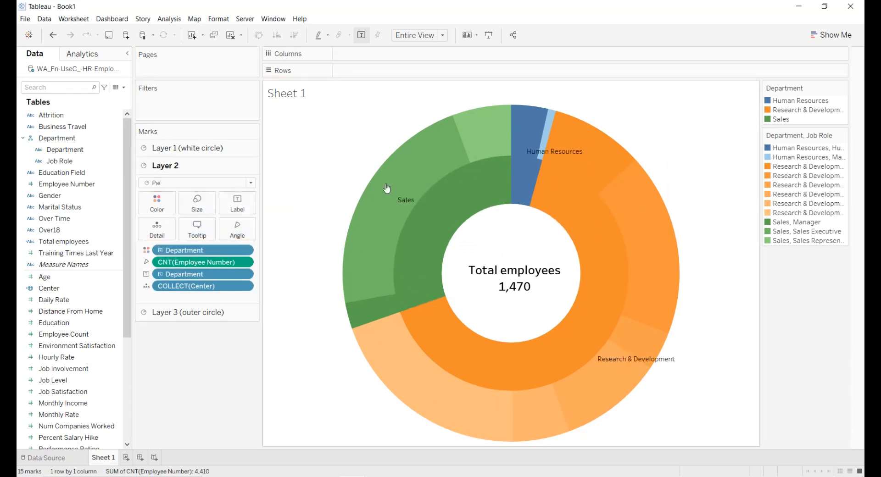
# Move the Sales, Human Resources and Research & Development labels onto their own slices in the inner ring
pyautogui.click(406, 199)
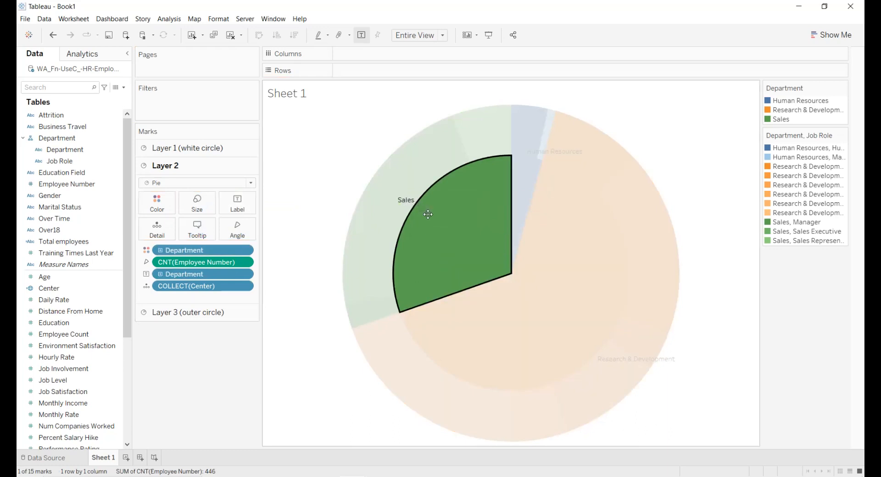
pyautogui.click(540, 163)
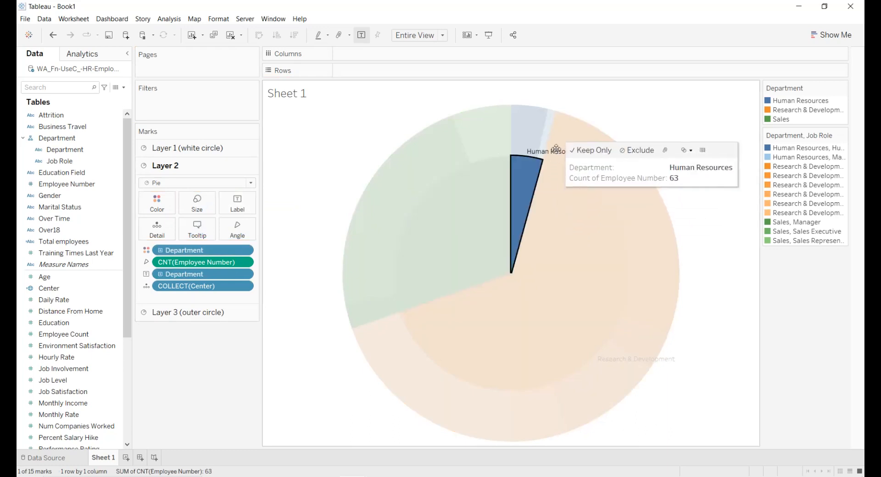
pyautogui.moveTo(543, 169); pyautogui.dragTo(528, 189)
pyautogui.click(675, 202)
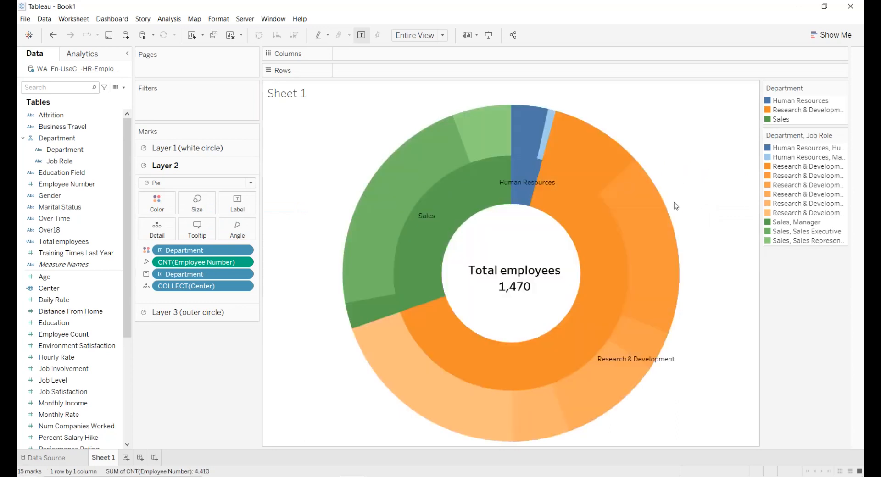
pyautogui.click(636, 362)
pyautogui.moveTo(636, 362); pyautogui.dragTo(545, 355)
pyautogui.click(671, 164)
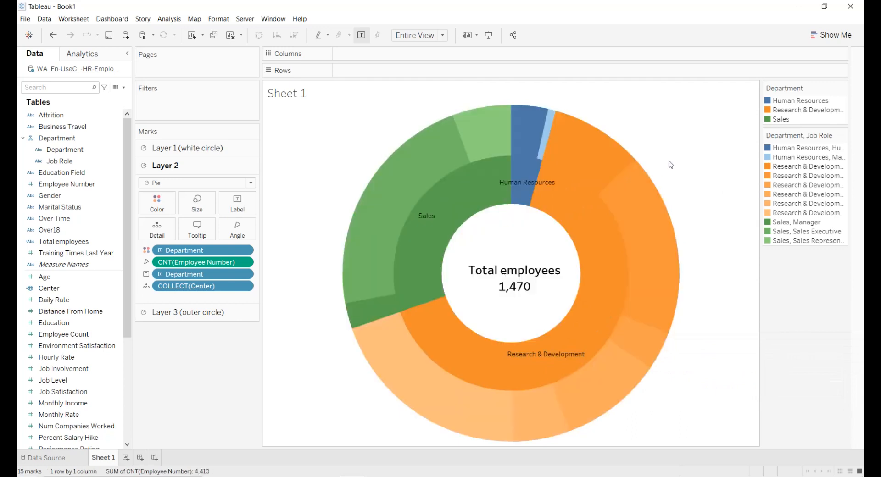
# Shift the Research & Development label slightly lower in its ring slice and label the Layer 3 slices with CNT(Employee Number)
pyautogui.click(533, 354)
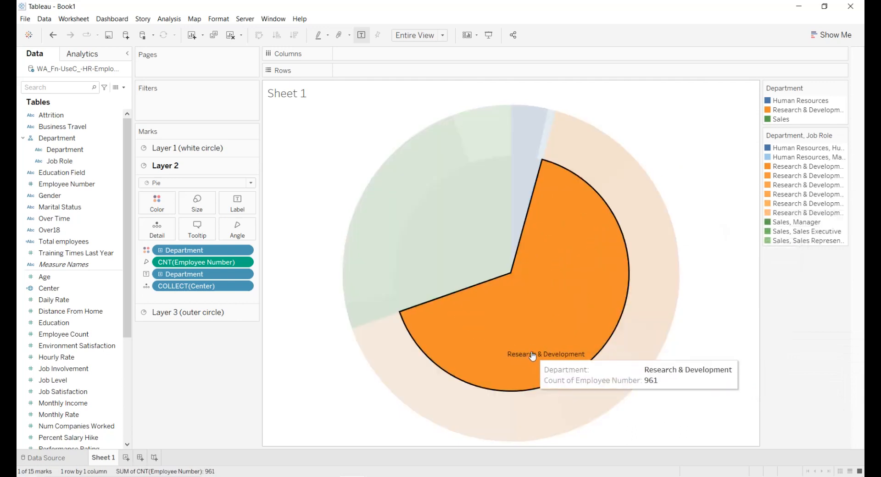
pyautogui.moveTo(534, 353); pyautogui.dragTo(524, 361)
pyautogui.click(715, 152)
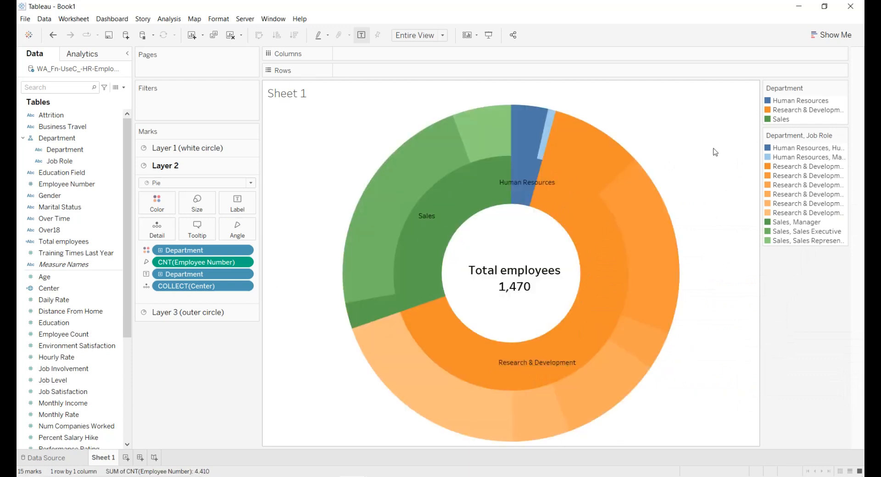
pyautogui.click(186, 312)
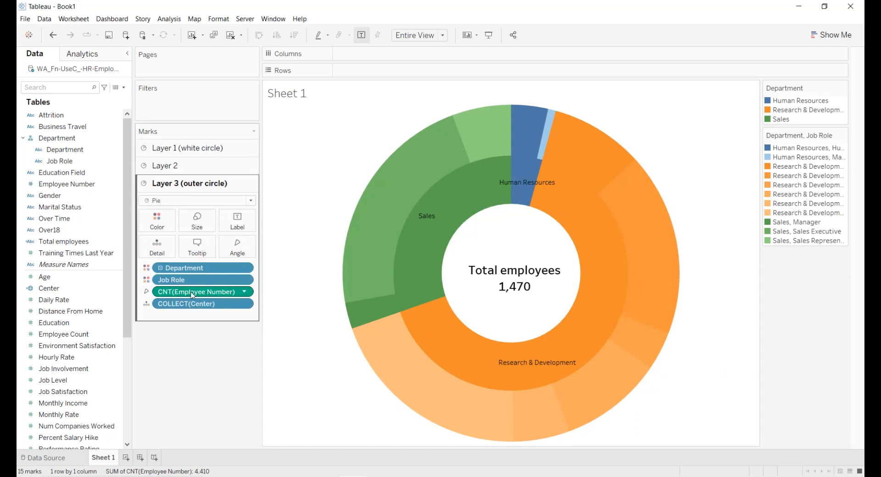
pyautogui.moveTo(192, 294); pyautogui.dragTo(241, 229)
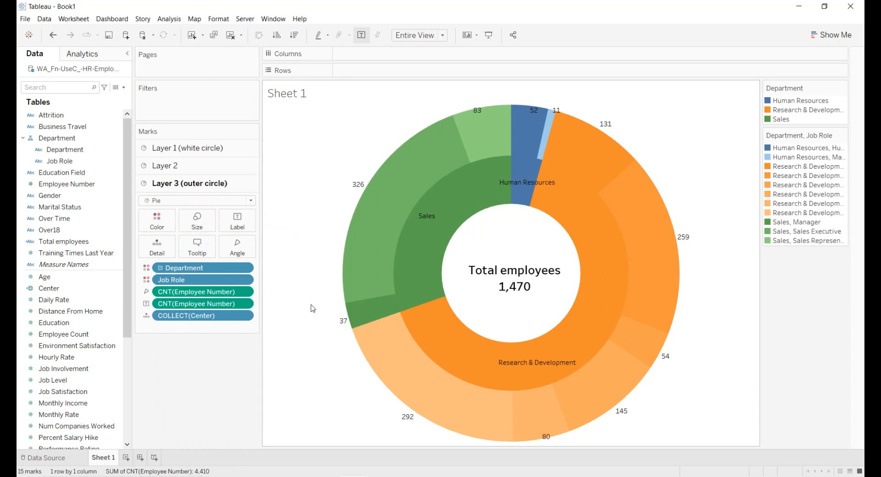
# Add a new worksheet and connect the Sample - Superstore Excel file as a second data source using its Orders table
pyautogui.click(127, 458)
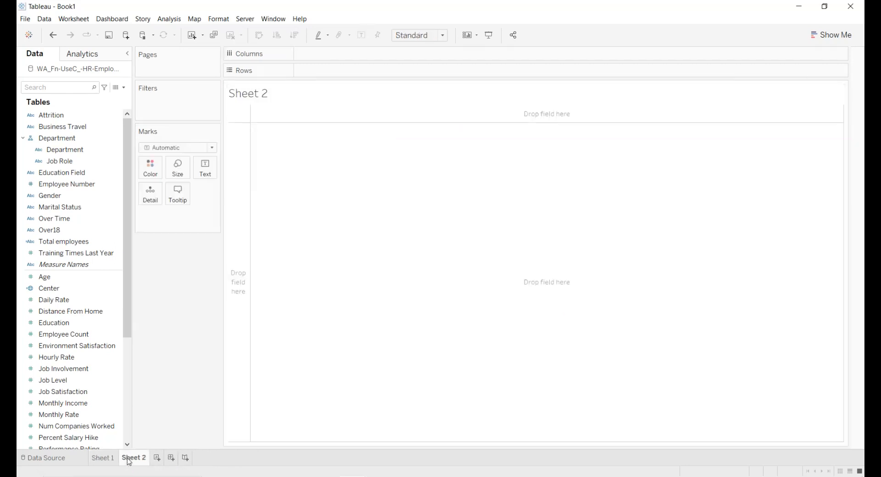
pyautogui.click(44, 19)
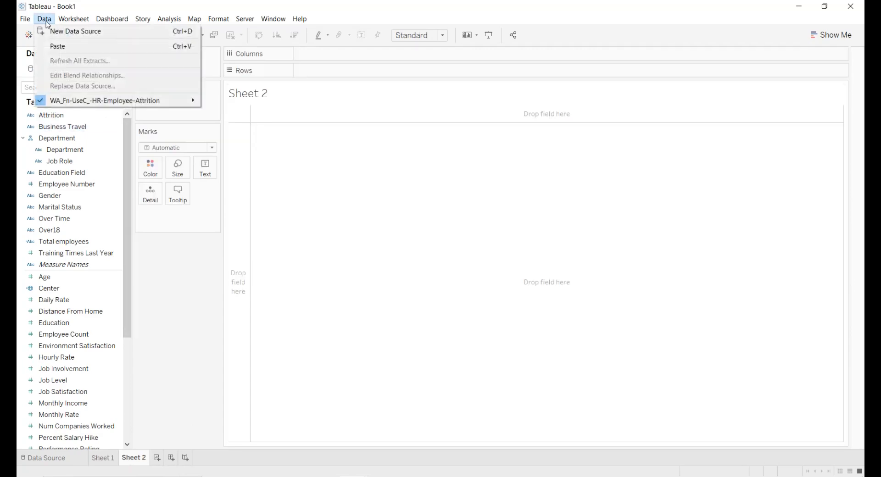
pyautogui.click(58, 30)
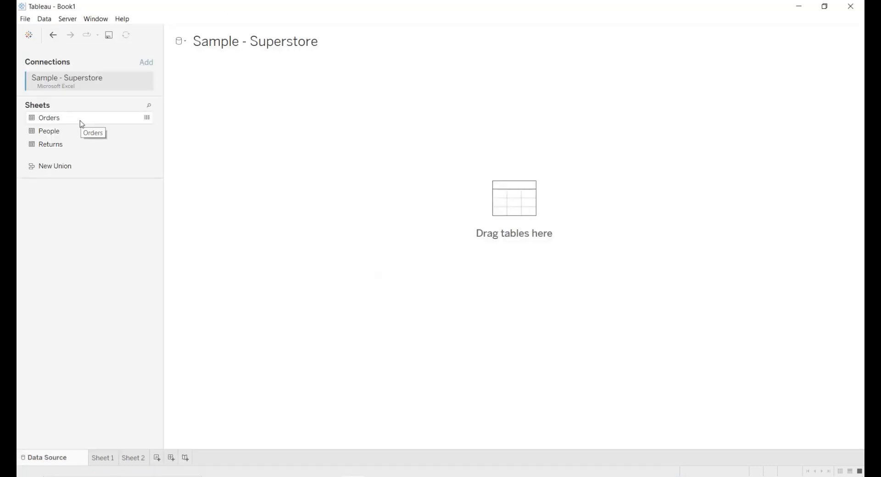
pyautogui.moveTo(82, 124); pyautogui.dragTo(212, 129)
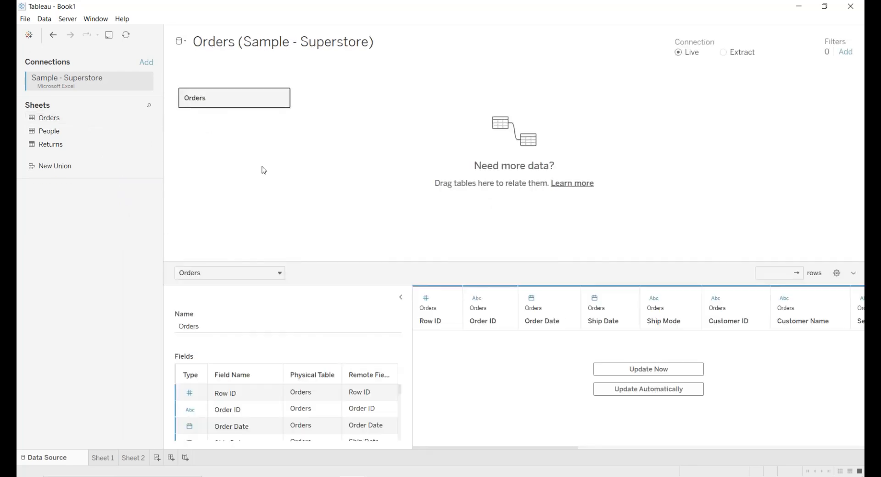
pyautogui.click(401, 299)
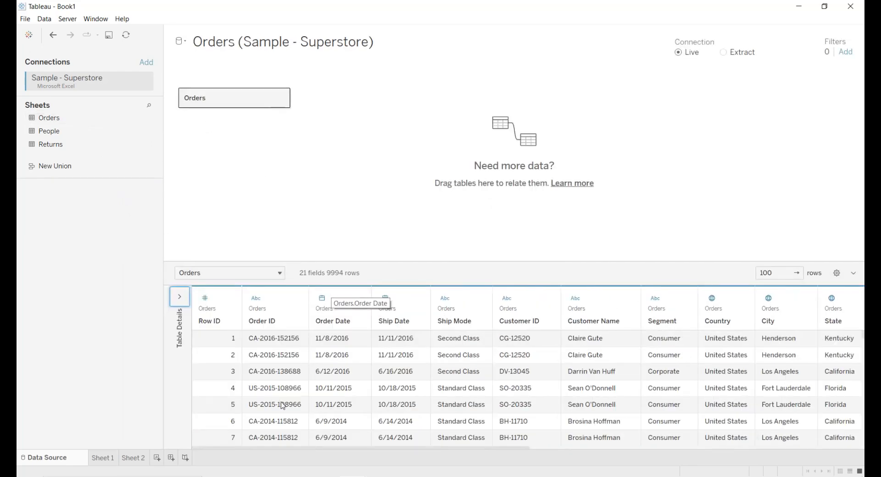
pyautogui.moveTo(275, 449); pyautogui.dragTo(501, 450)
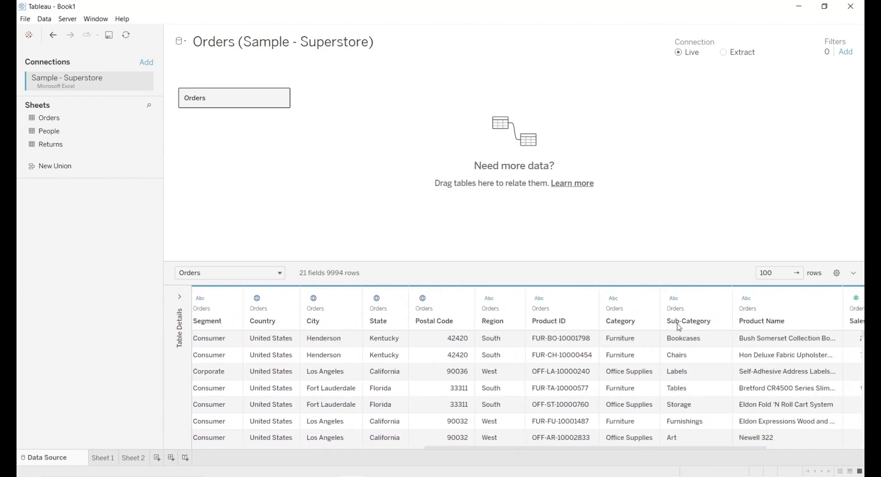
pyautogui.click(755, 439)
pyautogui.moveTo(755, 448); pyautogui.dragTo(818, 444)
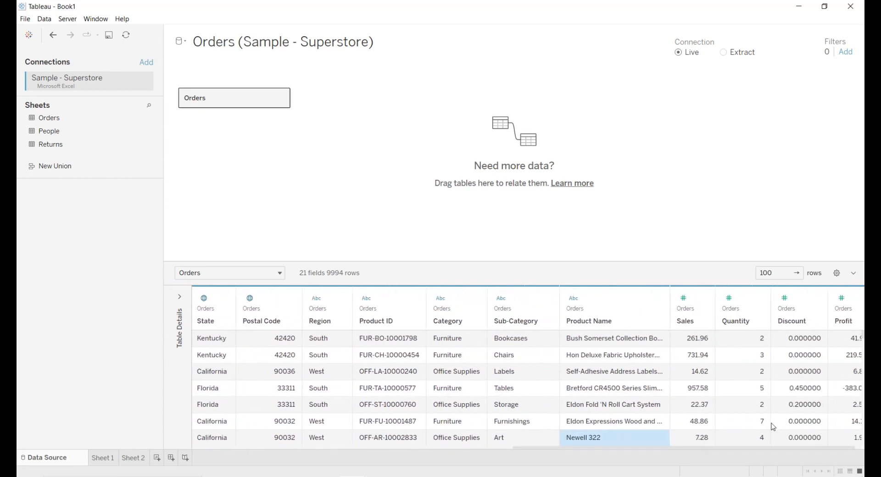
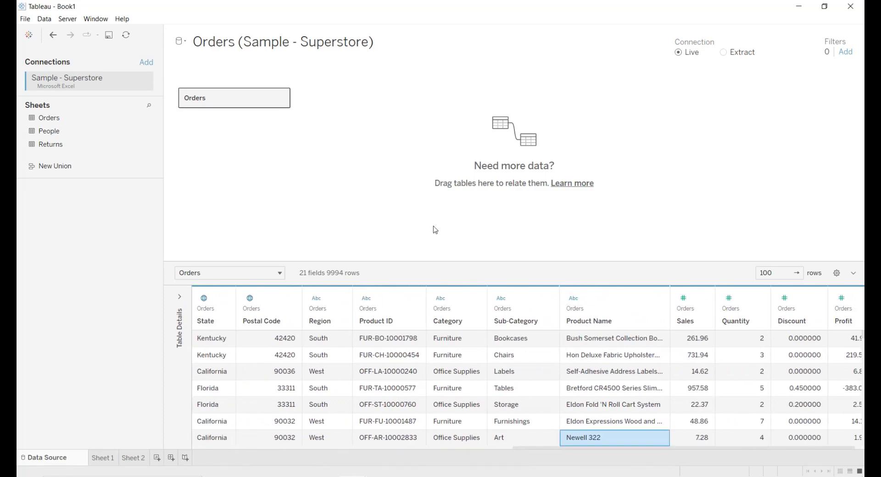
# Give the Layer 3 (outer circle) slices on Sheet 1 a white border
pyautogui.click(103, 457)
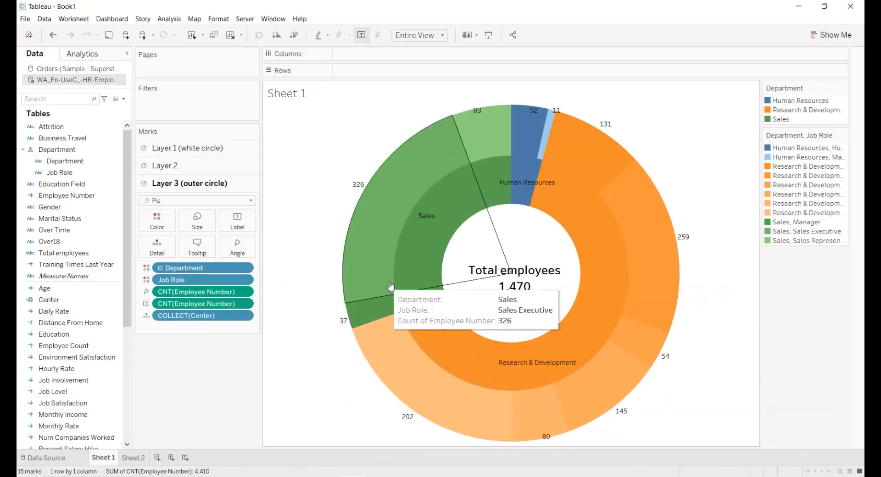
pyautogui.click(160, 225)
pyautogui.click(189, 299)
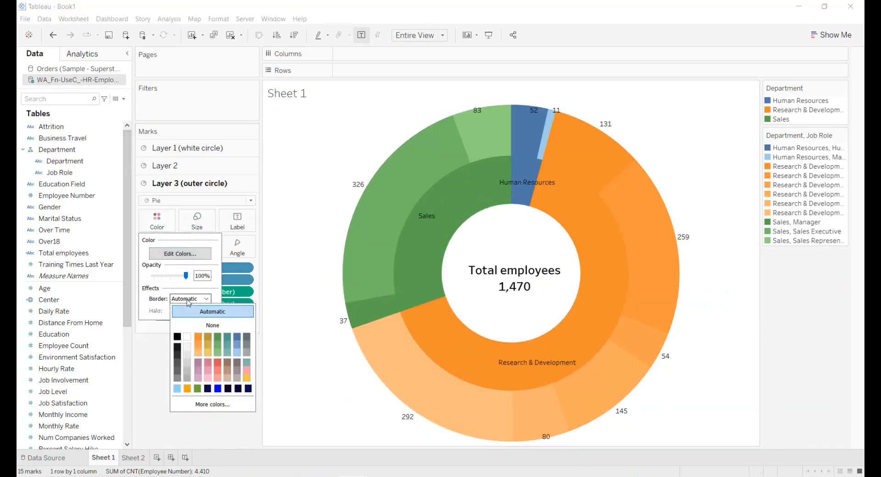
pyautogui.click(187, 338)
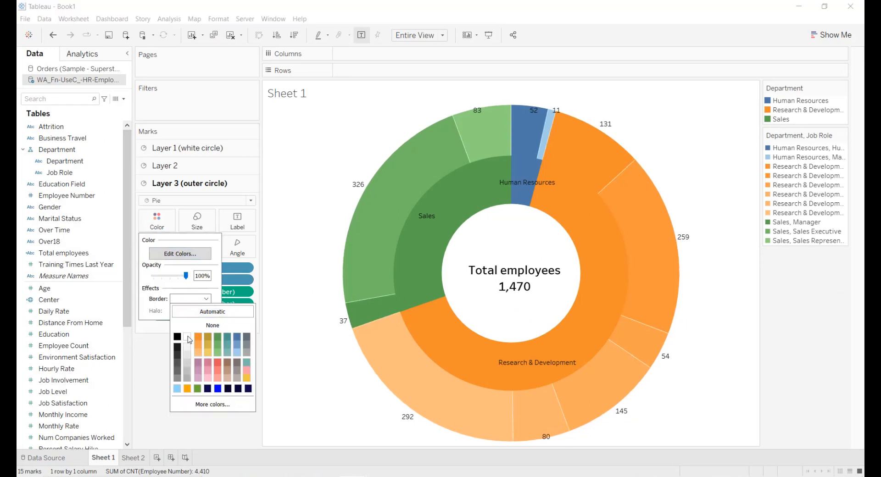
# Give the Layer 2 inner-ring slices a white border
pyautogui.click(172, 166)
pyautogui.click(163, 208)
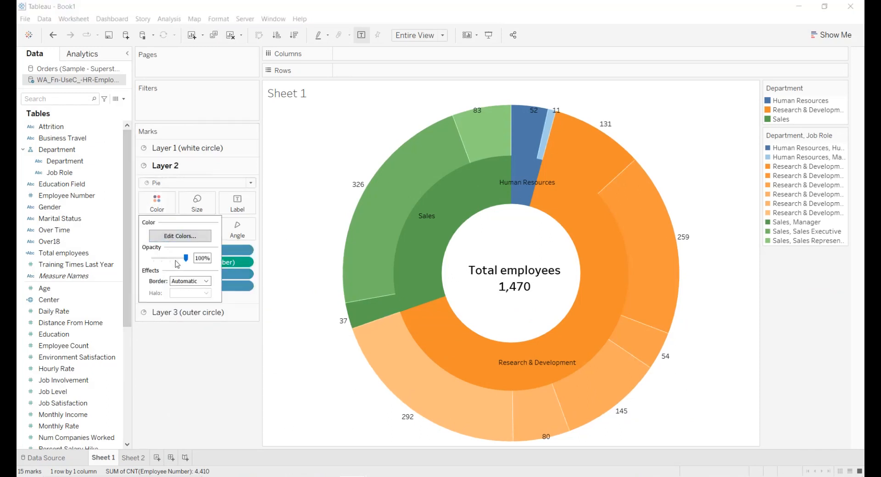
pyautogui.click(187, 281)
pyautogui.click(188, 319)
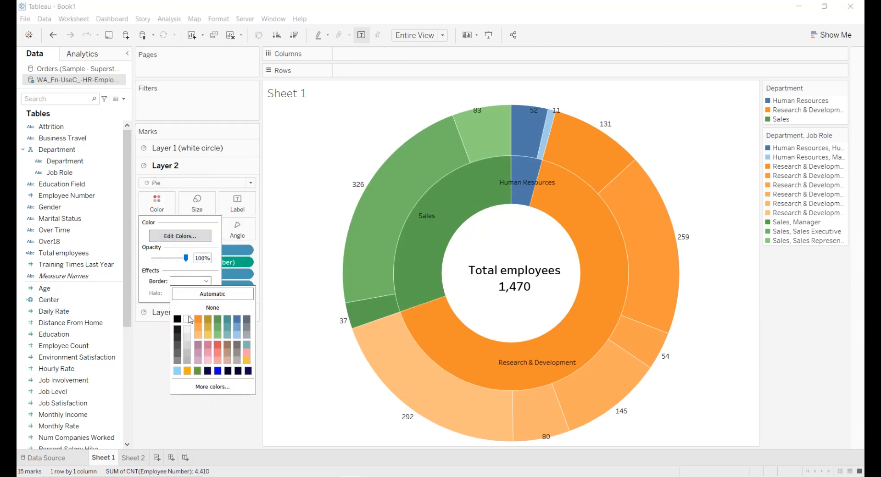
pyautogui.click(157, 365)
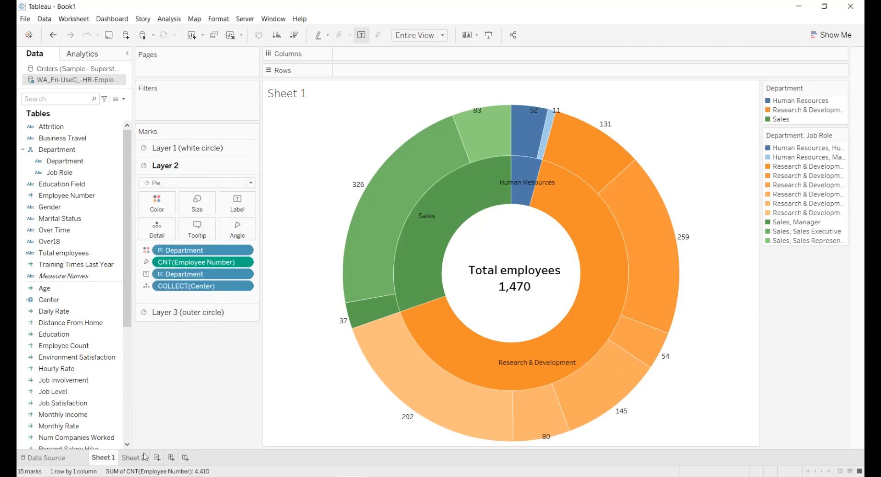
# On Sheet 2, select the Orders (Sample - Superstore) data source and create a hierarchy named Category from the Category field
pyautogui.moveTo(137, 461)
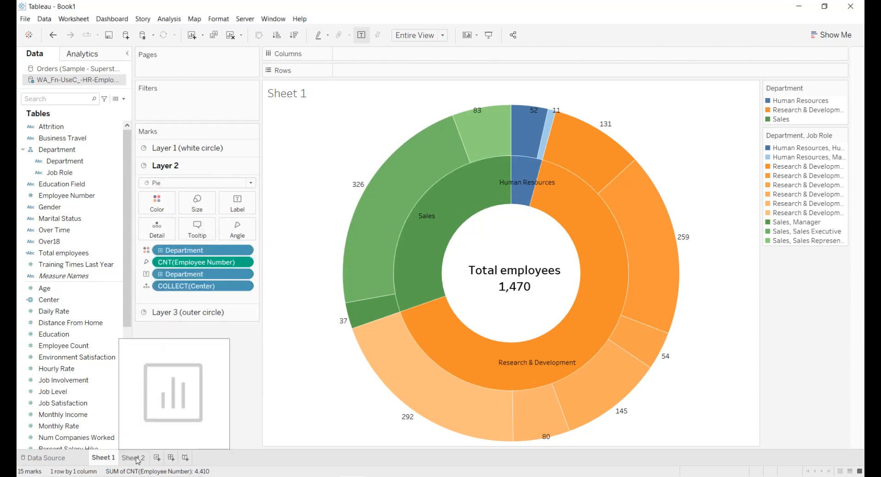
pyautogui.click(138, 459)
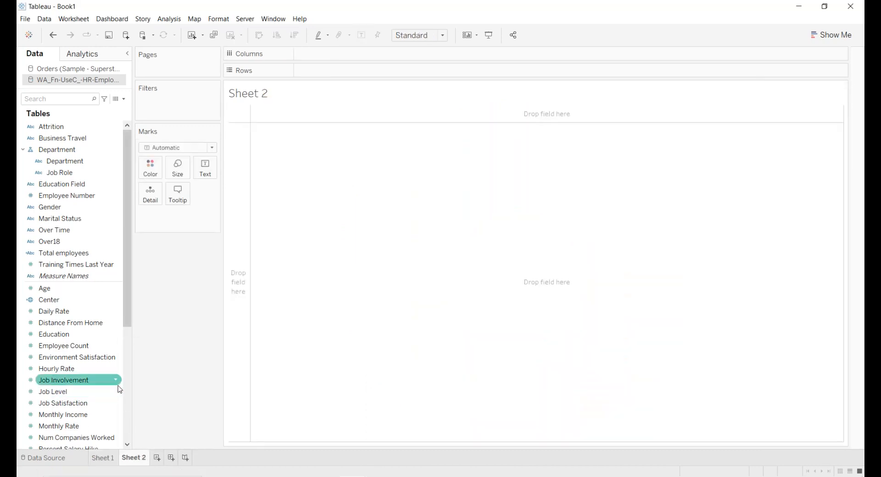
pyautogui.click(97, 69)
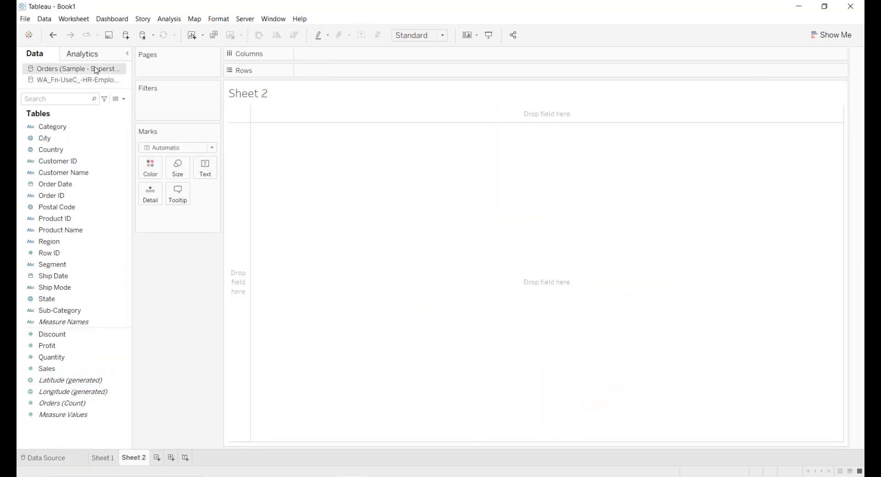
pyautogui.click(73, 127)
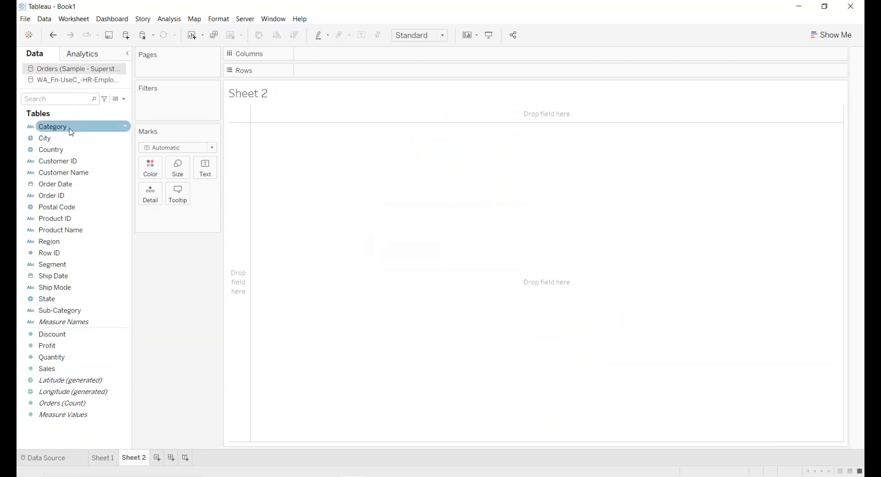
pyautogui.rightClick(70, 129)
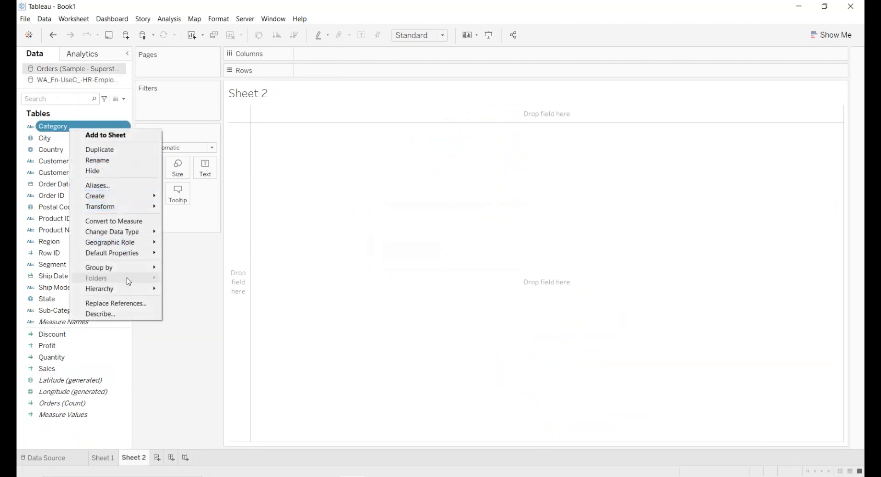
pyautogui.moveTo(148, 294)
pyautogui.click(202, 290)
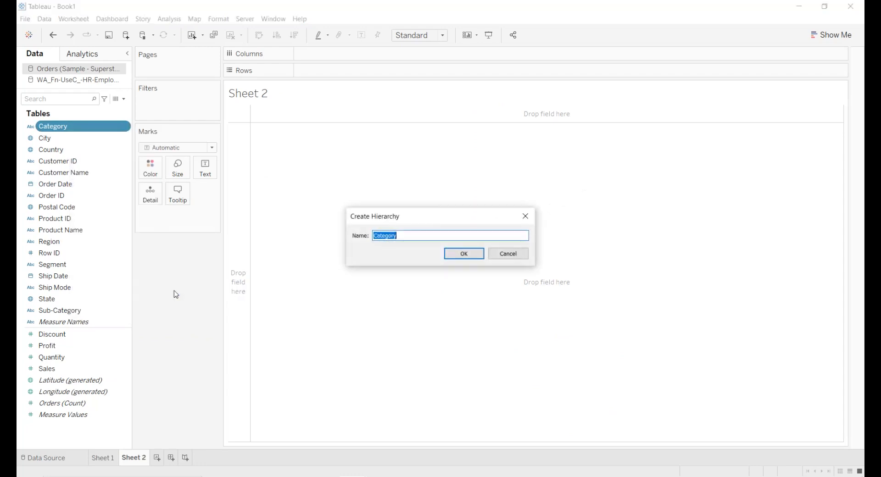
pyautogui.click(478, 256)
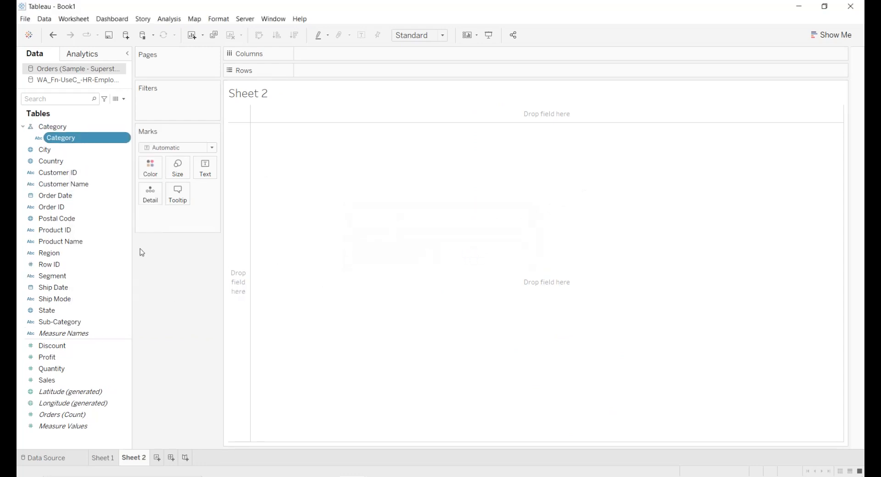
# Add the Sub-Category and Product Name fields to the Category hierarchy, in that order
pyautogui.rightClick(70, 321)
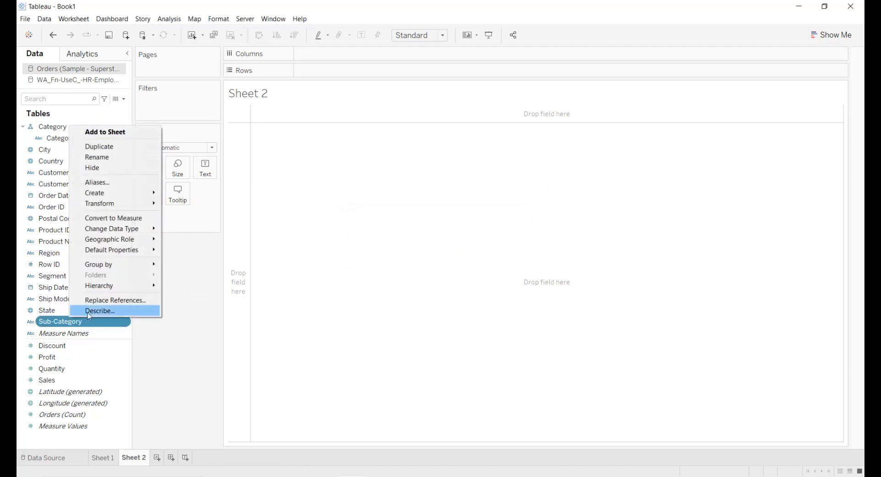
pyautogui.moveTo(136, 293)
pyautogui.moveTo(208, 289)
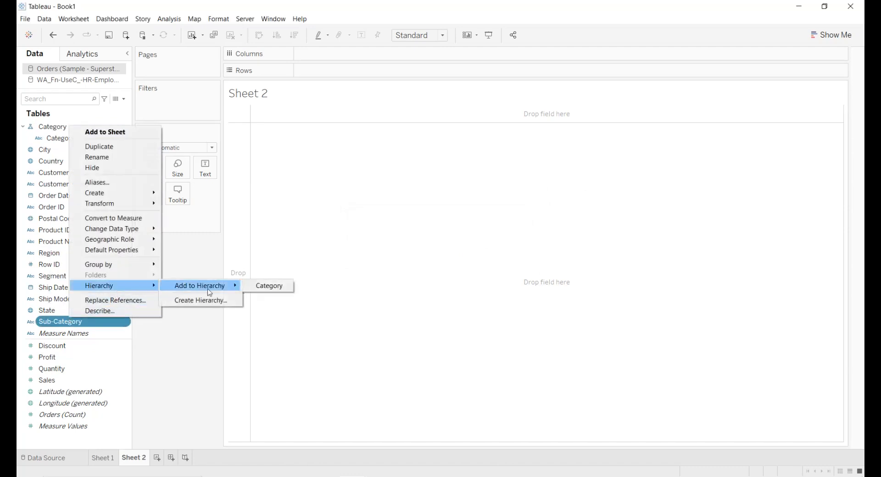
pyautogui.click(255, 288)
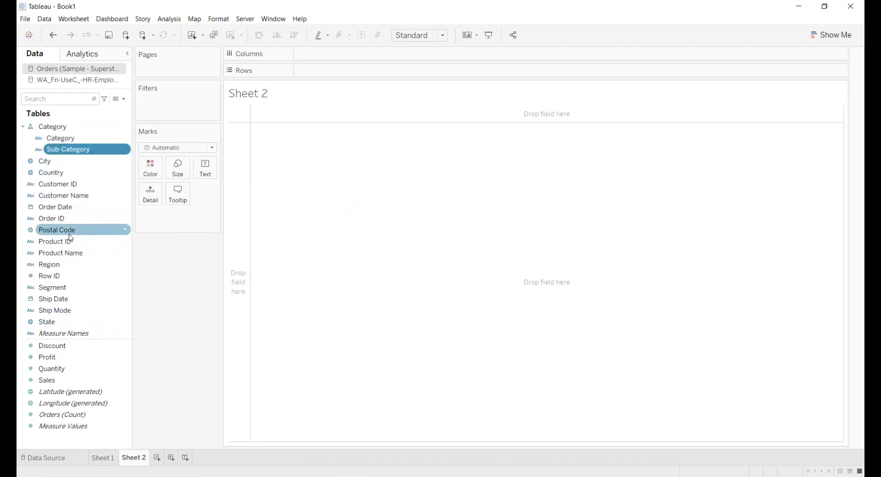
pyautogui.rightClick(65, 253)
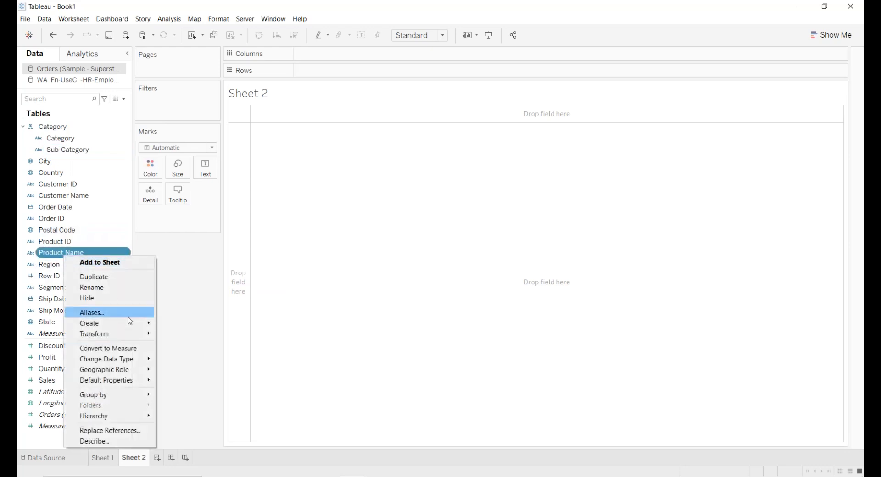
pyautogui.moveTo(138, 416)
pyautogui.moveTo(171, 419)
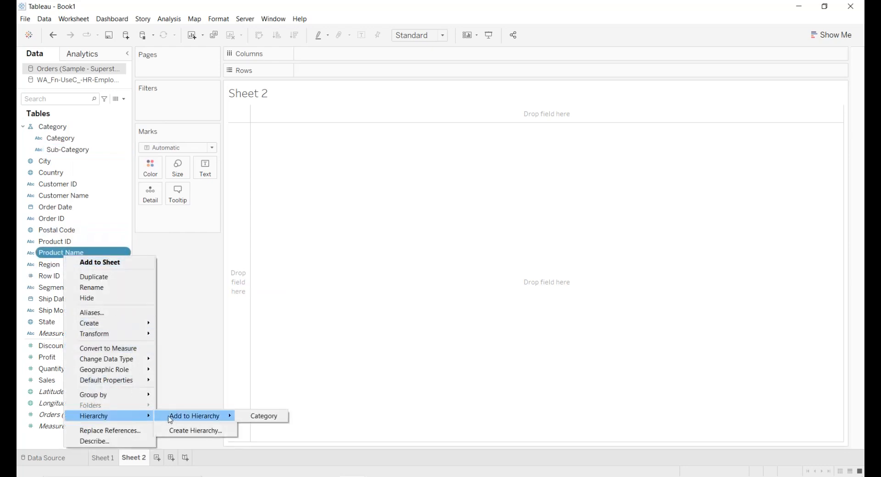
pyautogui.click(250, 417)
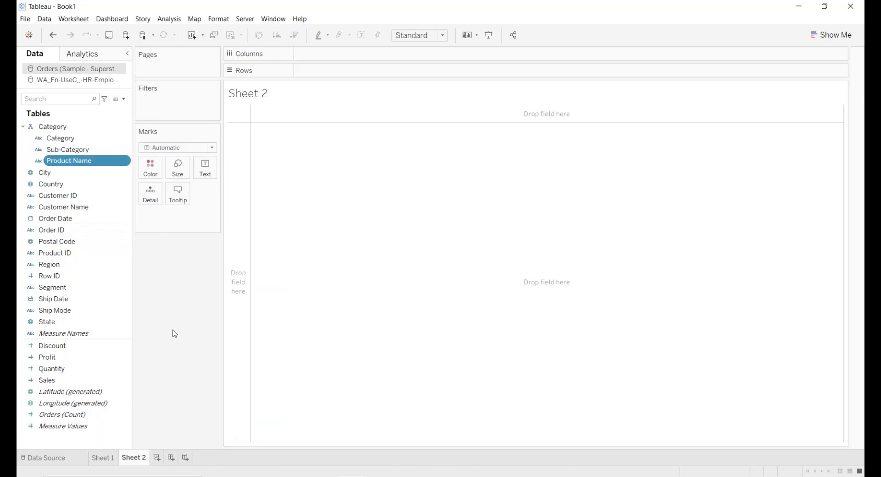
# Create a calculated field named Center with the formula MAKEPOINT(0,0) in the Orders (Sample - Superstore) data source
pyautogui.click(123, 99)
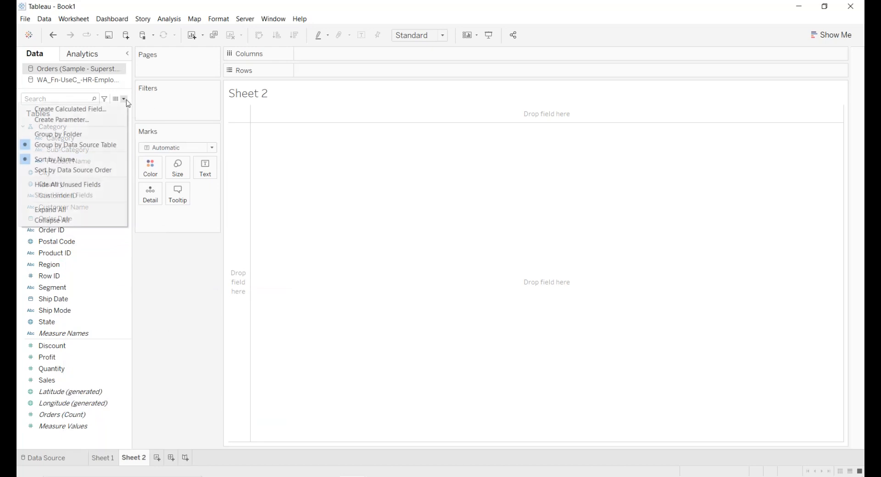
pyautogui.click(116, 108)
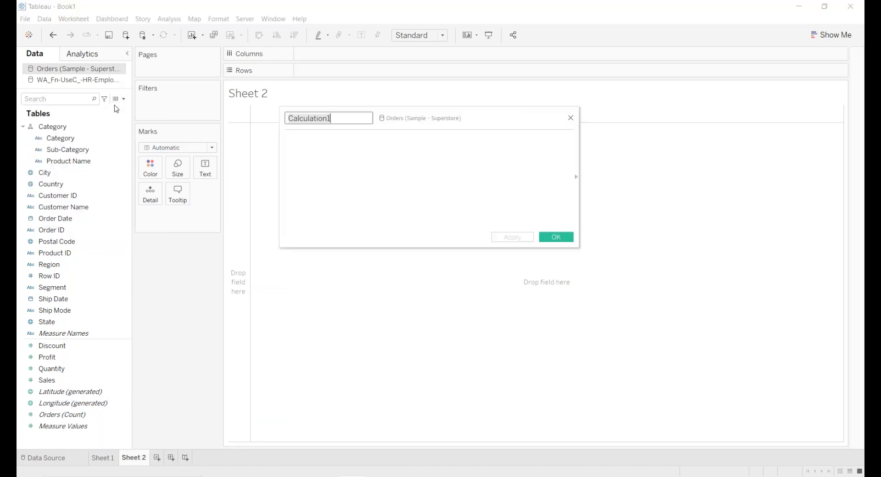
pyautogui.write('Center')
pyautogui.press('Tab')
pyautogui.write('mak')
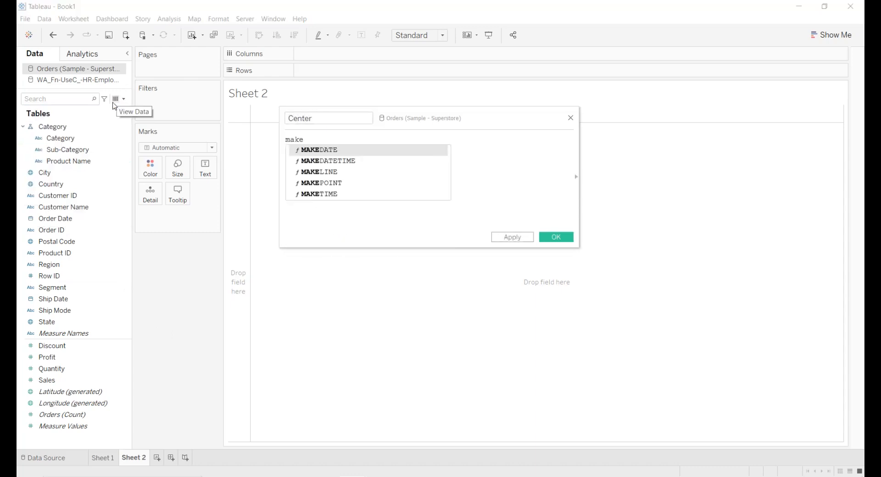
pyautogui.click(364, 186)
pyautogui.write('0,0')
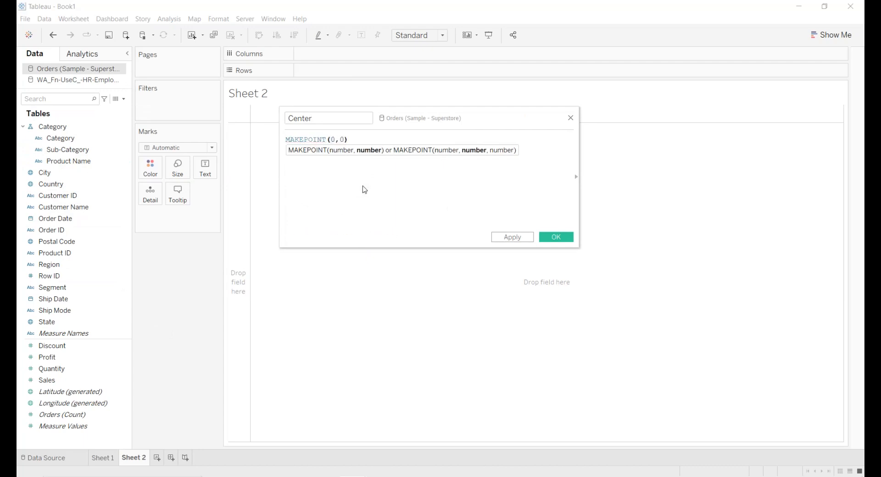
pyautogui.click(532, 238)
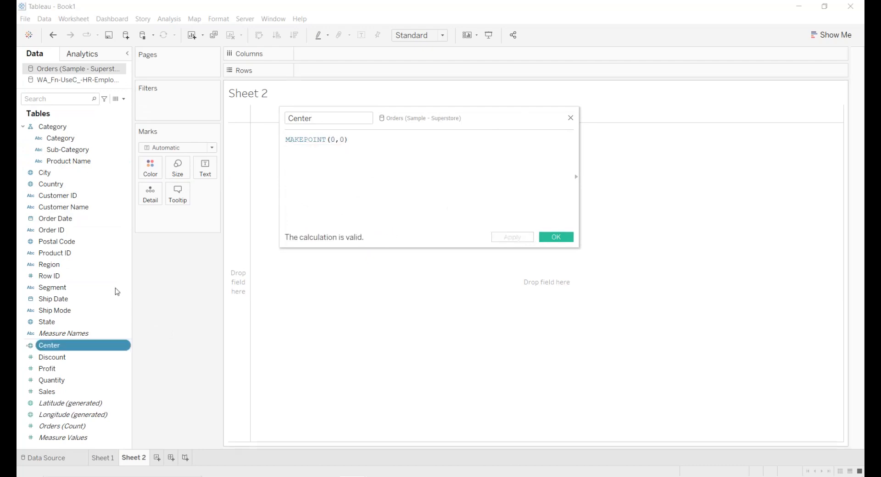
pyautogui.click(554, 238)
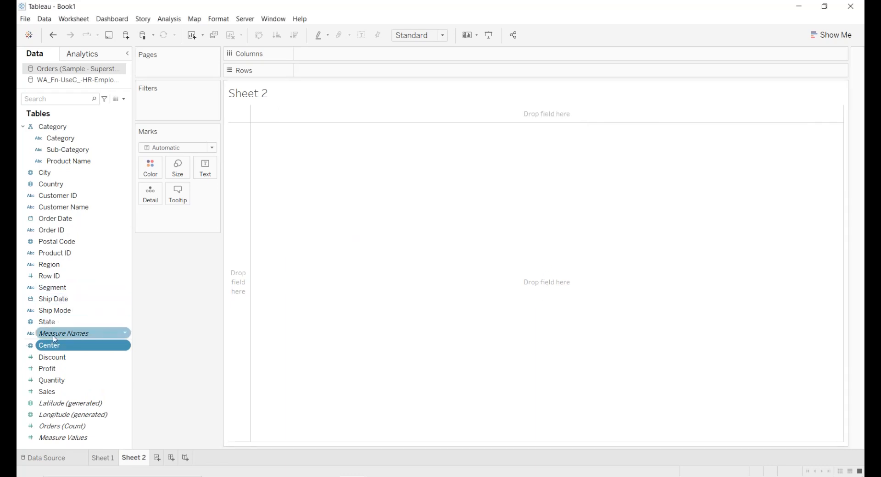
# Place the Center field on the sheet as detail and add it again as three extra marks layers, making four layers
pyautogui.moveTo(57, 348)
pyautogui.mouseDown()
pyautogui.moveTo(136, 233)
pyautogui.moveTo(147, 199)
pyautogui.mouseUp()
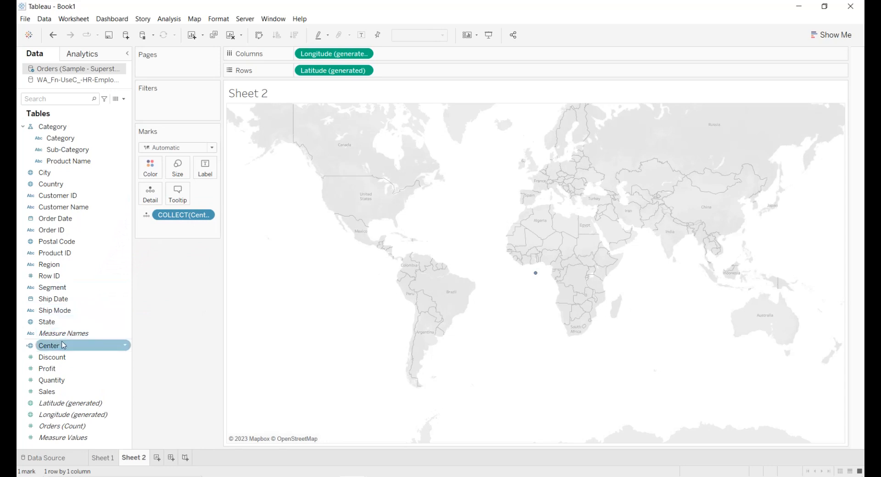
pyautogui.click(59, 348)
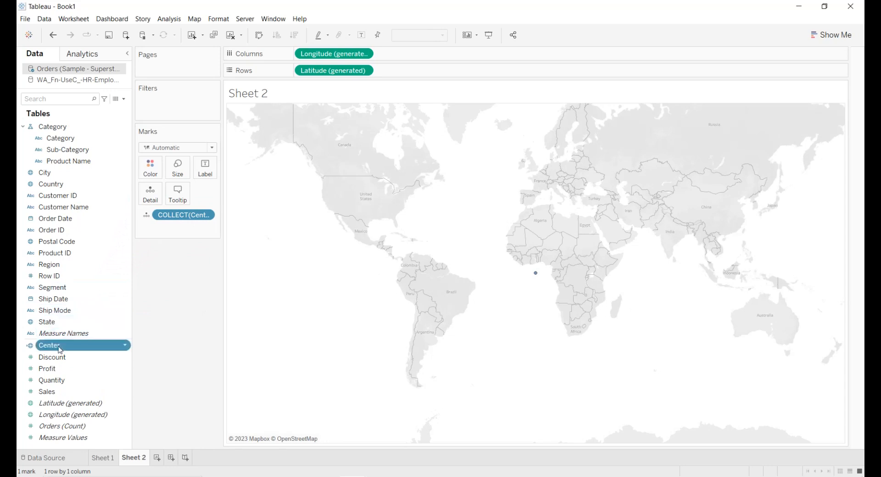
pyautogui.click(59, 348)
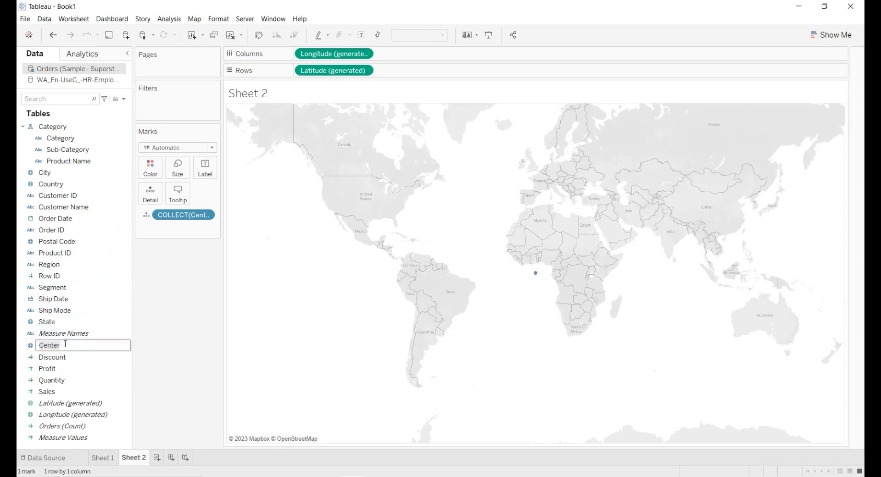
pyautogui.click(162, 334)
pyautogui.moveTo(89, 347); pyautogui.dragTo(317, 123)
pyautogui.moveTo(53, 346); pyautogui.dragTo(258, 133)
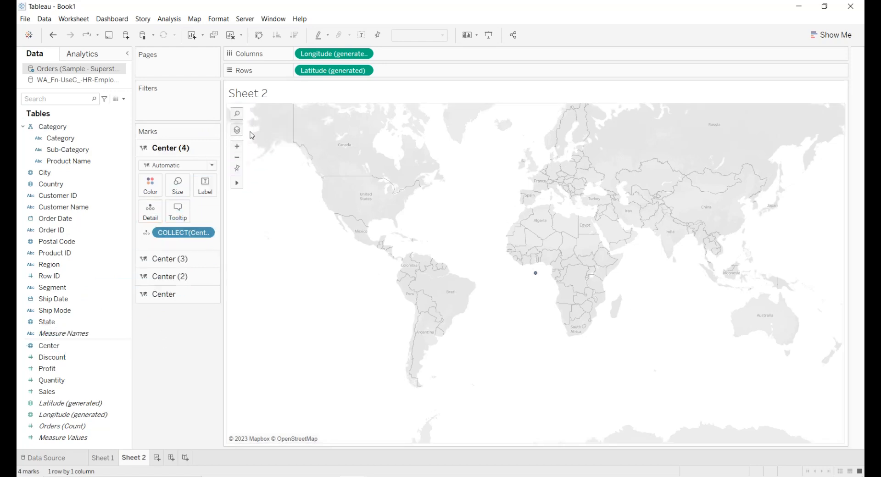
# Rename the topmost marks layer, Center (4), as Layer 1 (white circle)
pyautogui.doubleClick(164, 152)
pyautogui.write('Layer 1 (w')
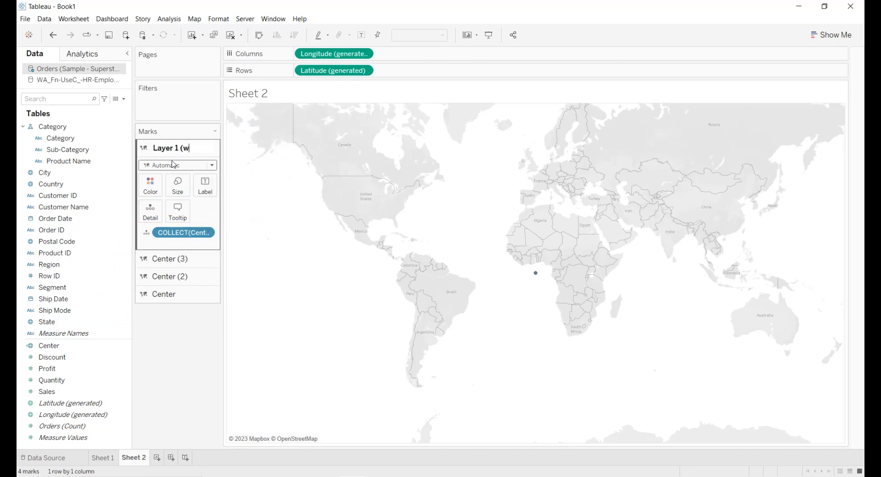
pyautogui.write('hite circle)')
pyautogui.press('Return')
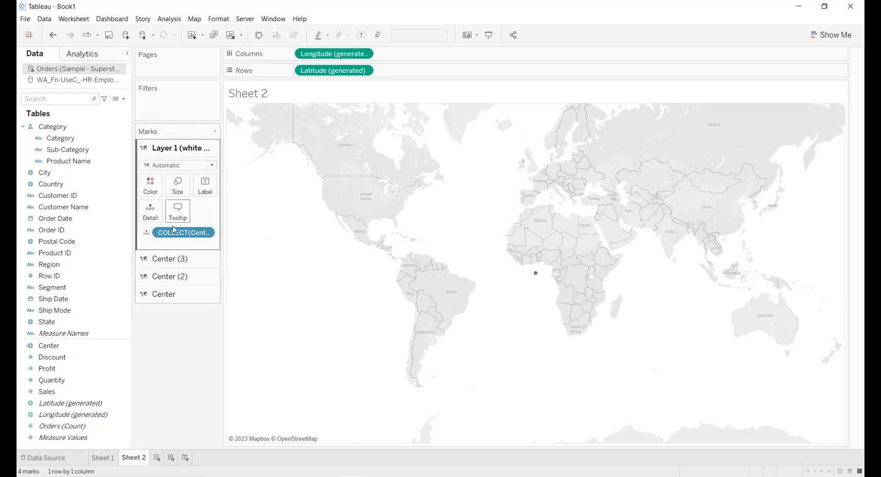
# Rename the Center (3) marks layer as Layer 2 ( Category) and widen the marks area so the full layer names fit
pyautogui.click(174, 258)
pyautogui.hotkey('ctrl', 'a')
pyautogui.write('La')
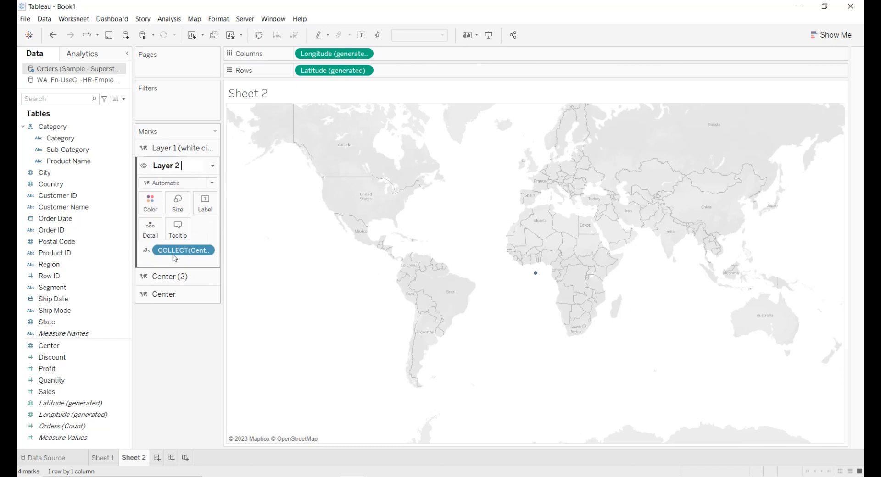
pyautogui.write('yer 2 ( Category)')
pyautogui.press('Return')
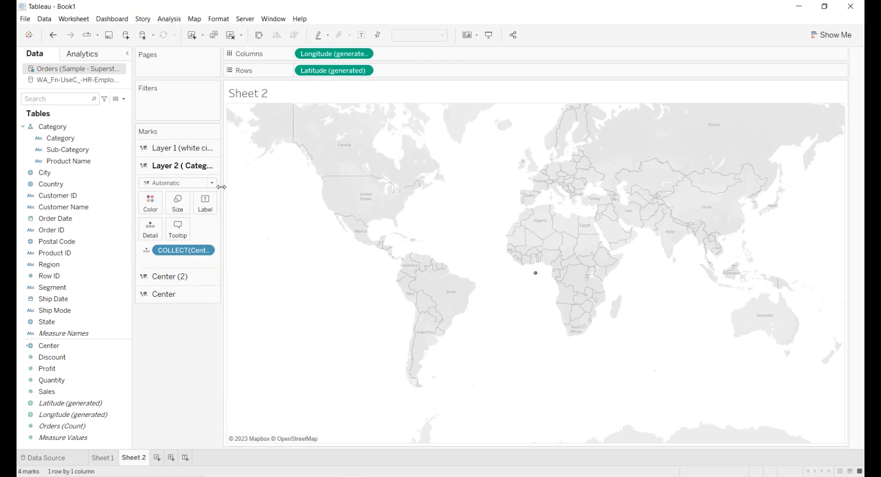
pyautogui.moveTo(222, 186); pyautogui.dragTo(268, 186)
# Rename the Center (2) marks layer as Layer 3 ( Sub-category)
pyautogui.click(197, 276)
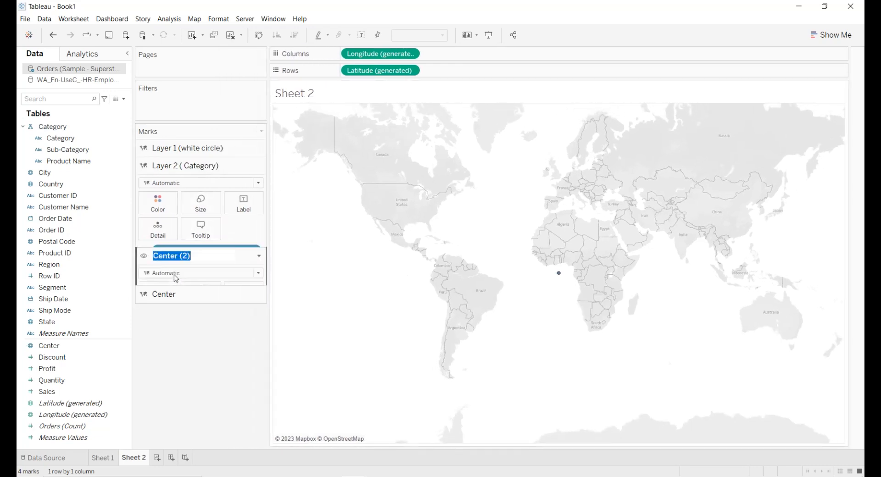
pyautogui.tripleClick(207, 184)
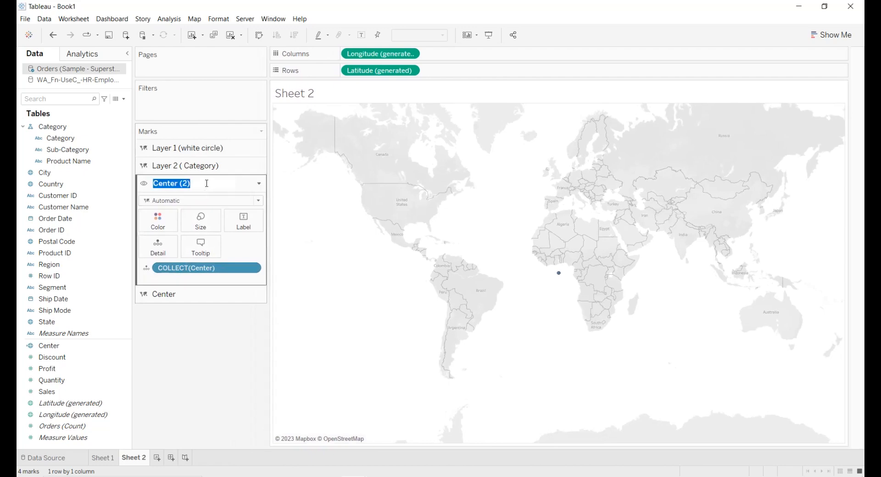
pyautogui.write('La')
pyautogui.write('yer 3 ( Sub-category)')
pyautogui.press('Return')
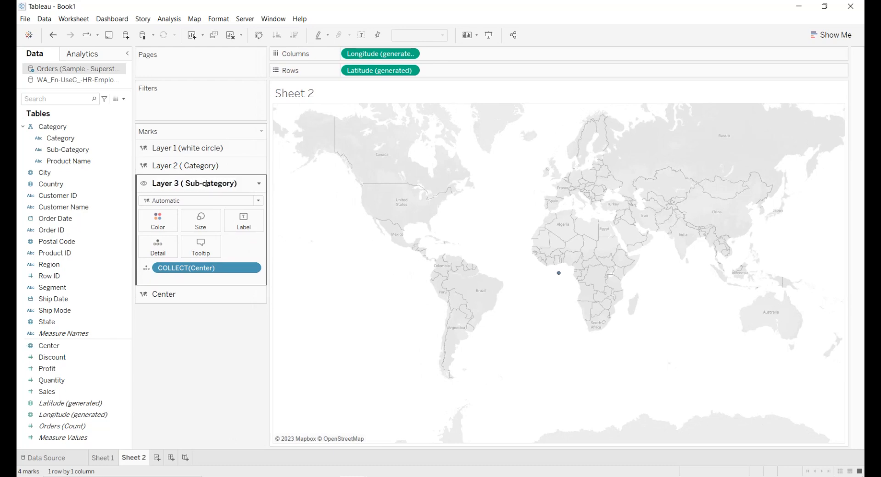
# Rename the last remaining Center marks layer as Layer 4 (outer circle)
pyautogui.click(177, 296)
pyautogui.doubleClick(176, 202)
pyautogui.write('Layer 4 (ou')
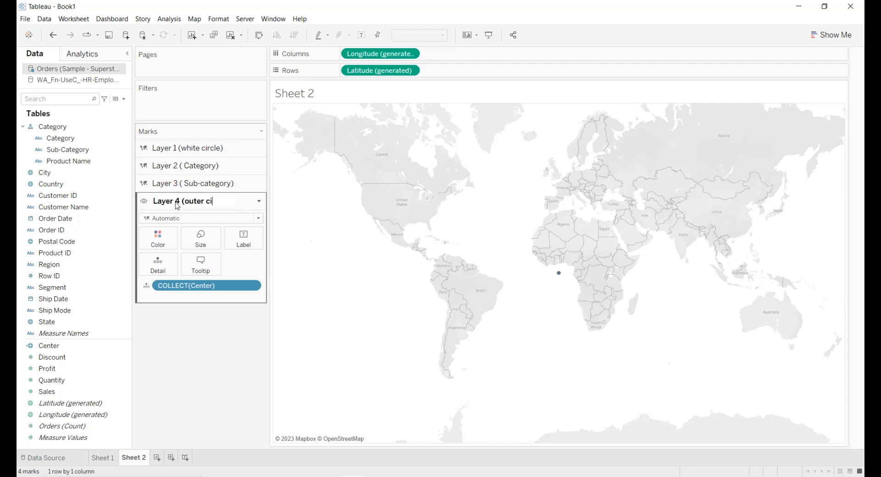
pyautogui.press('Return')
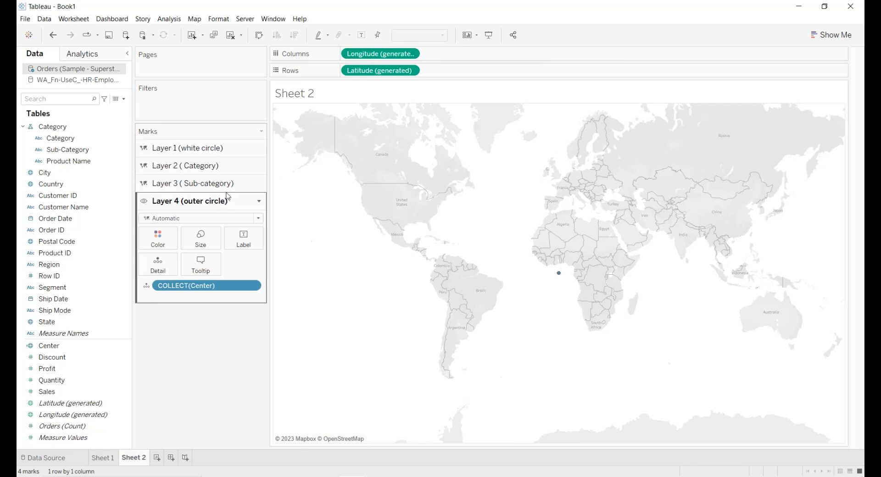
# Make Layer 1 (white circle) a white Pie mark and remove the generated Latitude and Longitude fields from the sheet
pyautogui.click(202, 149)
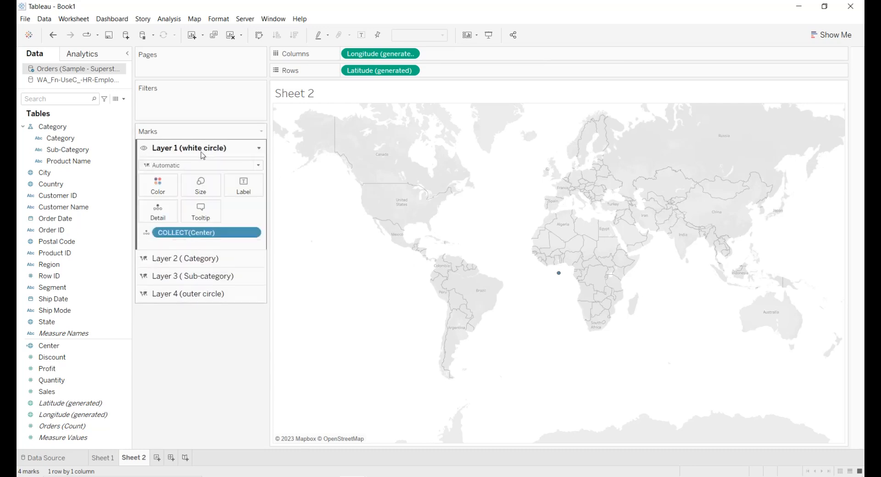
pyautogui.click(193, 166)
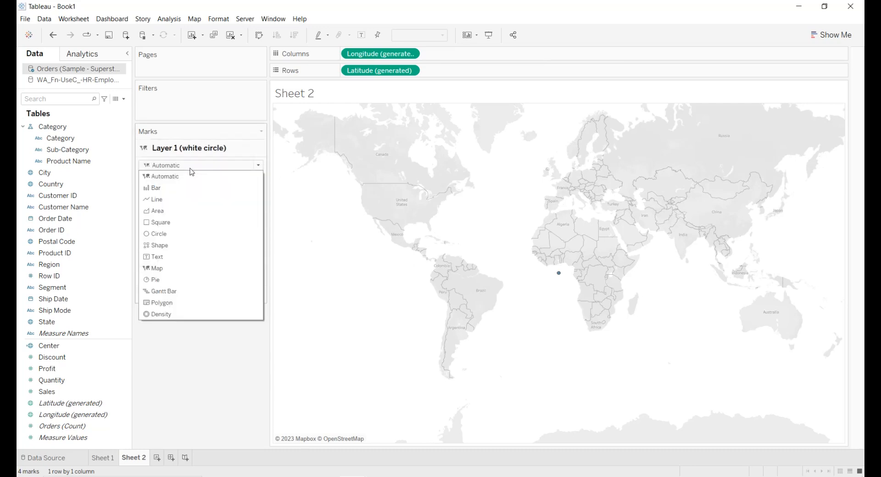
pyautogui.click(169, 281)
pyautogui.click(159, 186)
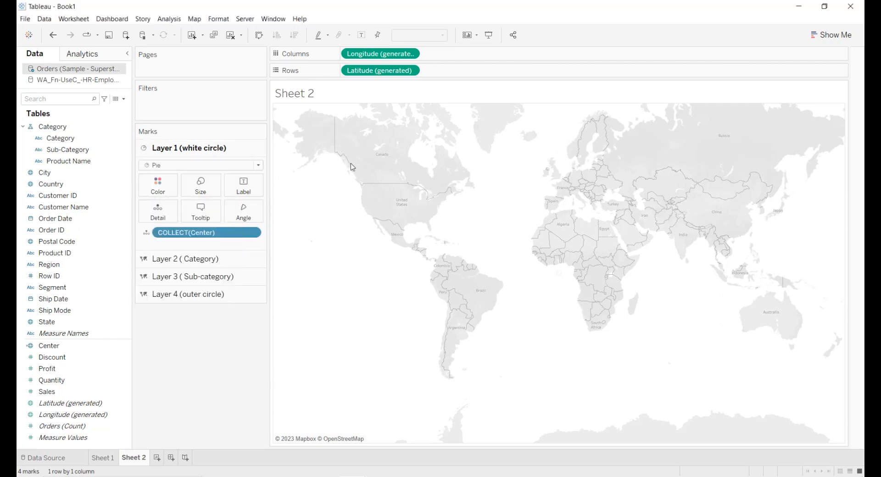
pyautogui.moveTo(380, 71); pyautogui.dragTo(272, 315)
pyautogui.moveTo(380, 54); pyautogui.dragTo(216, 330)
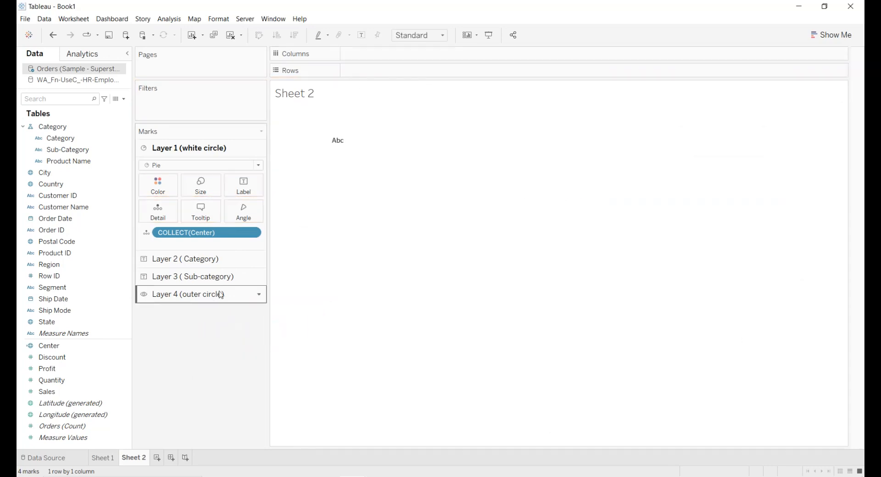
# Color the marks of Layer 2 ( Category) by the Category field and change their mark type to Pie
pyautogui.click(195, 260)
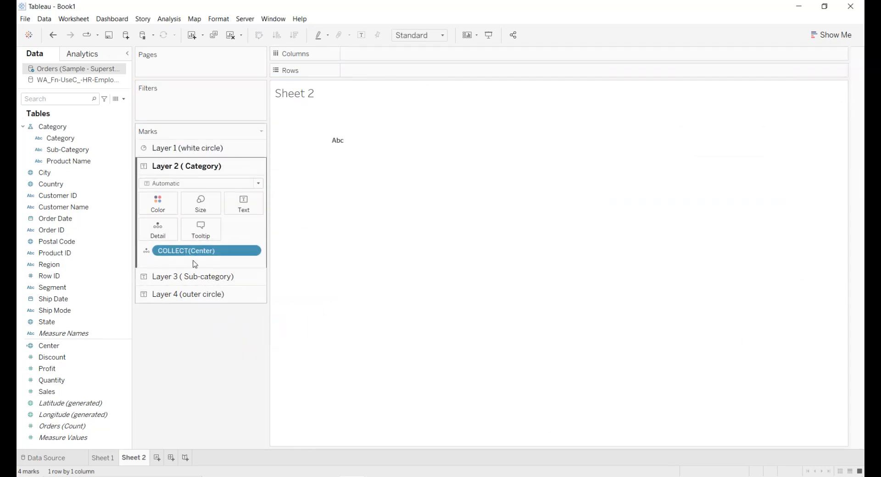
pyautogui.moveTo(68, 133); pyautogui.dragTo(163, 209)
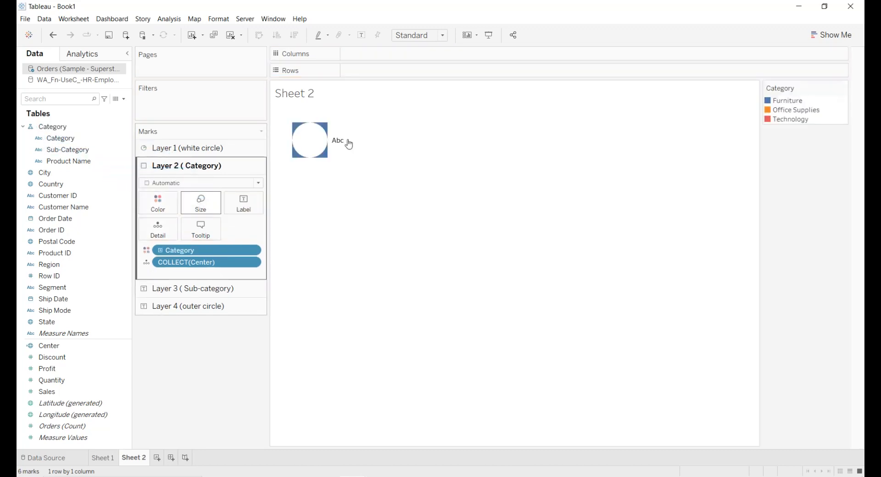
pyautogui.click(221, 183)
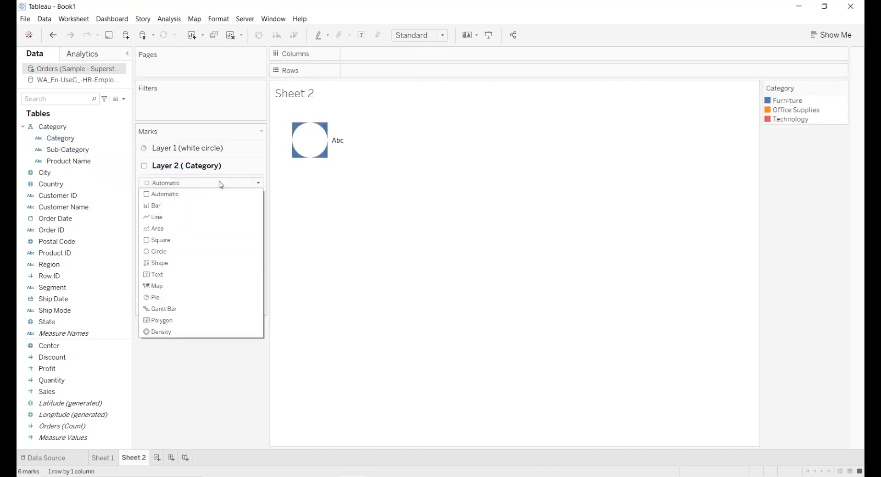
pyautogui.click(182, 297)
# Fit the sheet to Entire View and enlarge the Layer 2 ( Category) pie so it extends beyond the white circle
pyautogui.click(413, 36)
pyautogui.click(404, 78)
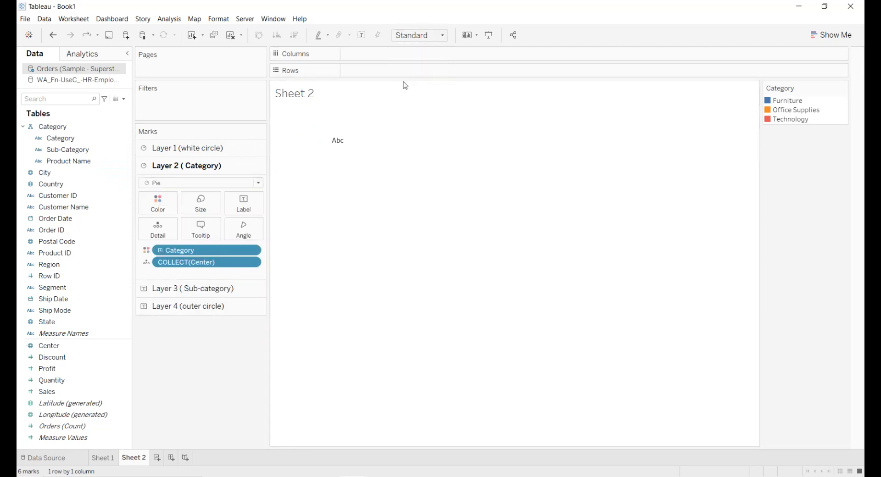
pyautogui.click(420, 36)
pyautogui.click(410, 75)
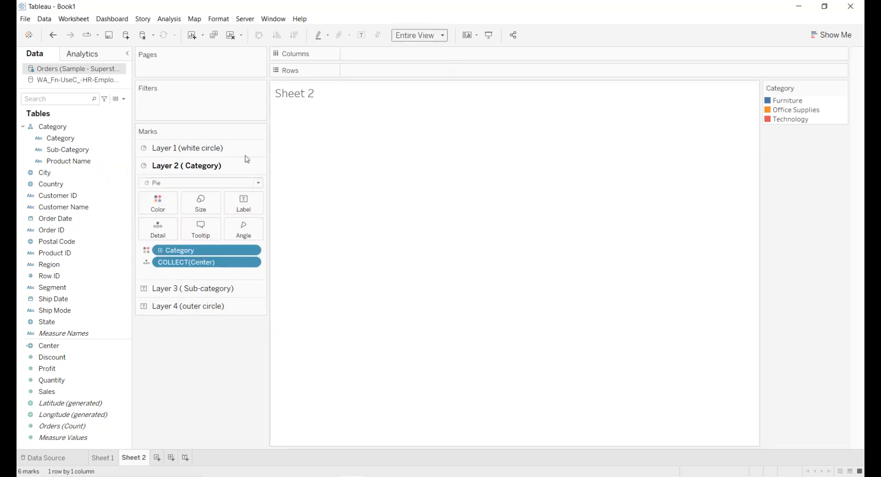
pyautogui.click(213, 205)
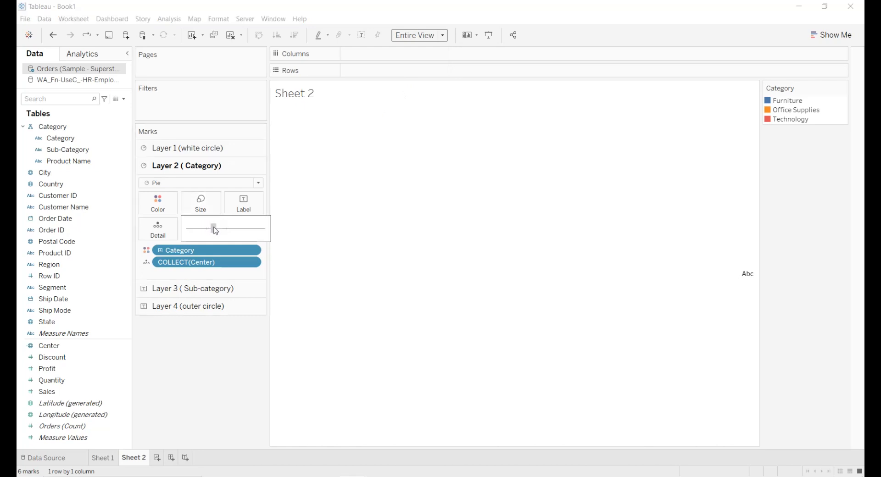
pyautogui.moveTo(215, 230); pyautogui.dragTo(215, 231)
# Shrink the Layer 1 (white circle) pie to make a smaller center hole in the Category ring
pyautogui.click(206, 152)
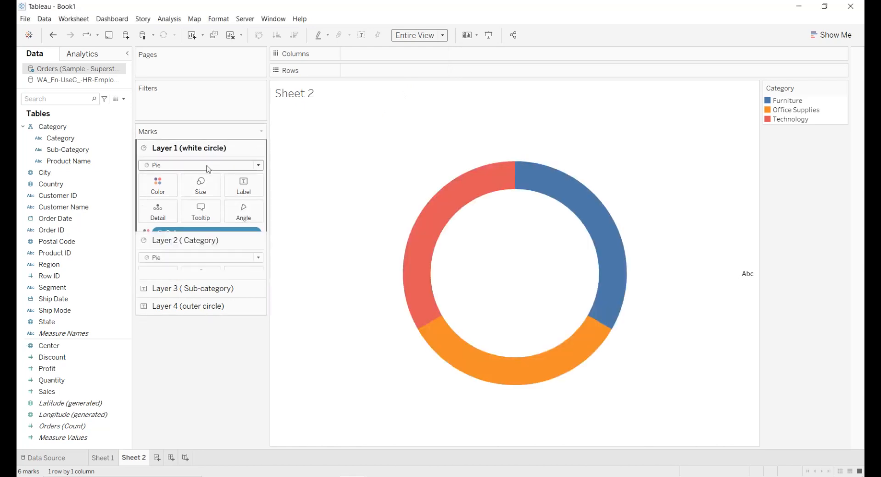
pyautogui.click(214, 186)
pyautogui.moveTo(213, 210); pyautogui.dragTo(204, 215)
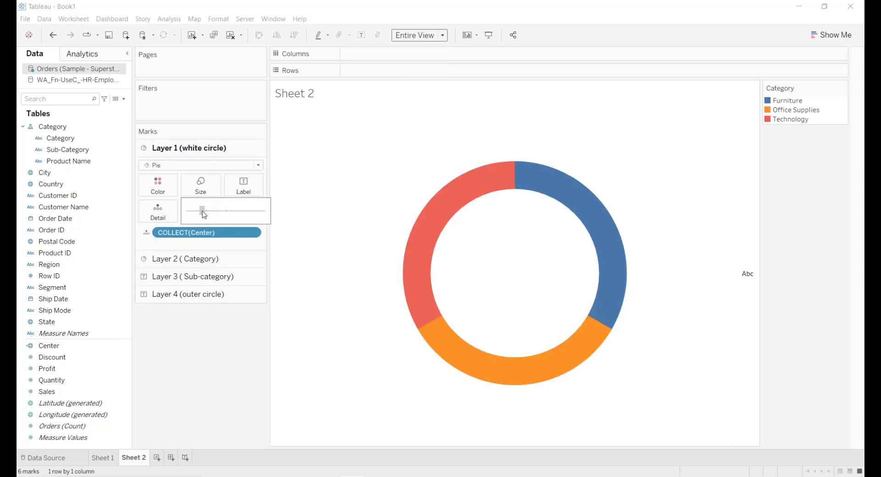
# Reduce the size of the Layer 2 ( Category) pie slightly and set its slice angles by the sum of Sales
pyautogui.click(184, 259)
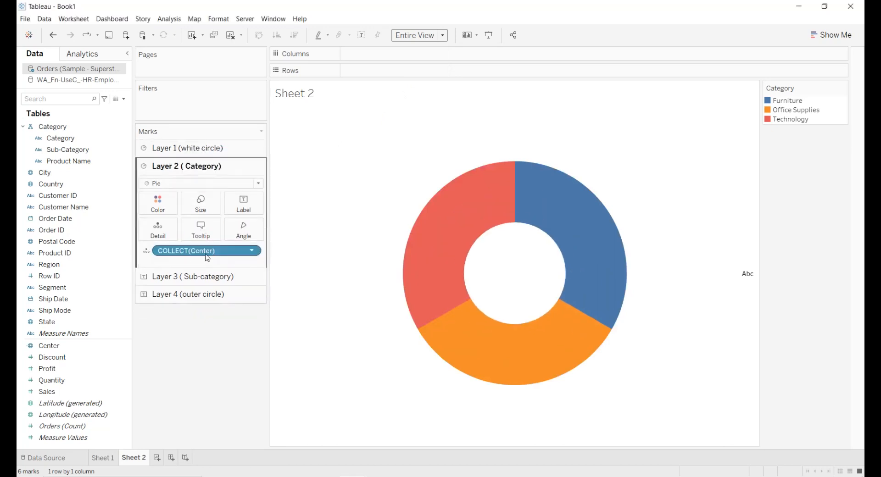
pyautogui.click(200, 203)
pyautogui.moveTo(213, 228); pyautogui.dragTo(211, 232)
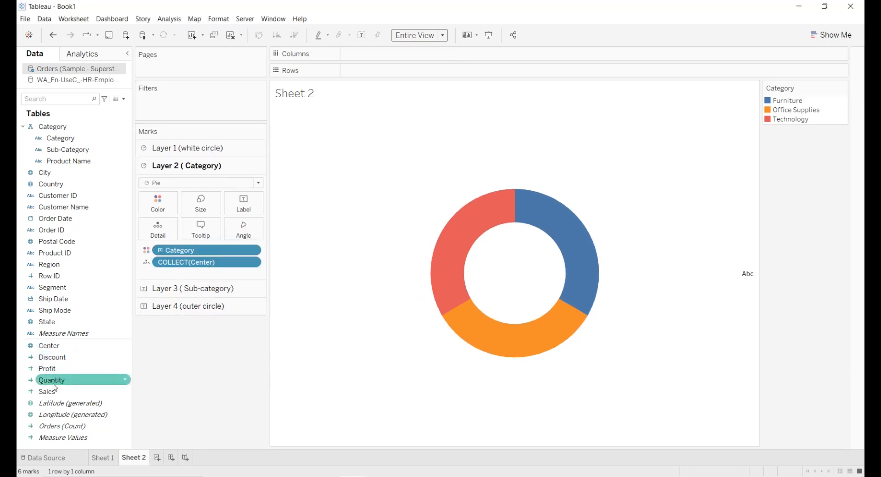
pyautogui.moveTo(47, 391); pyautogui.dragTo(232, 233)
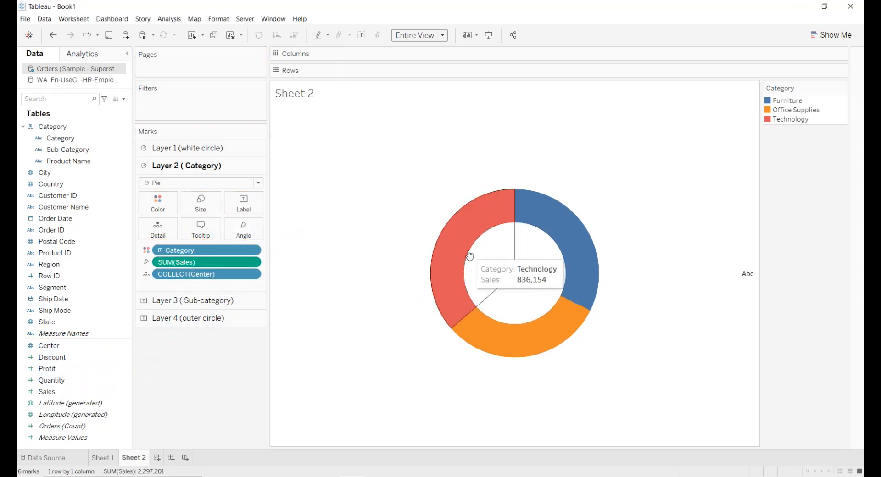
pyautogui.moveTo(567, 226)
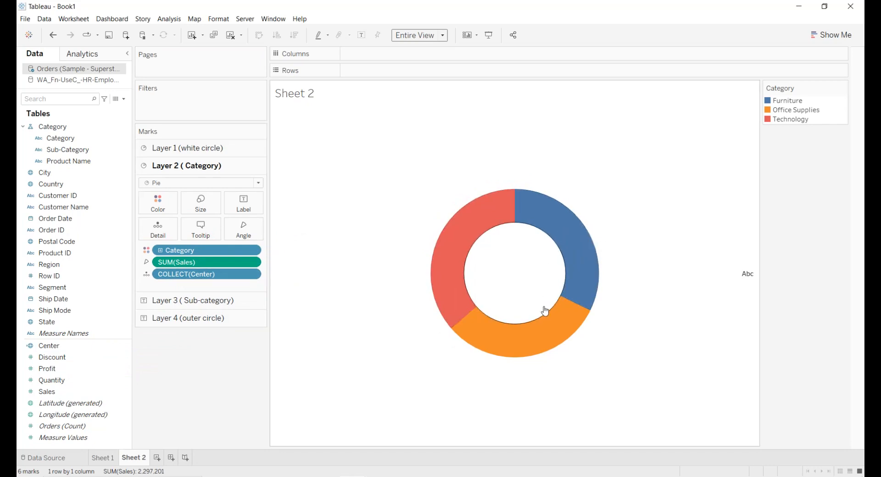
# Color the marks of Layer 3 ( Sub-category) by Category and Sub-Category and change their mark type to Pie
pyautogui.moveTo(544, 330)
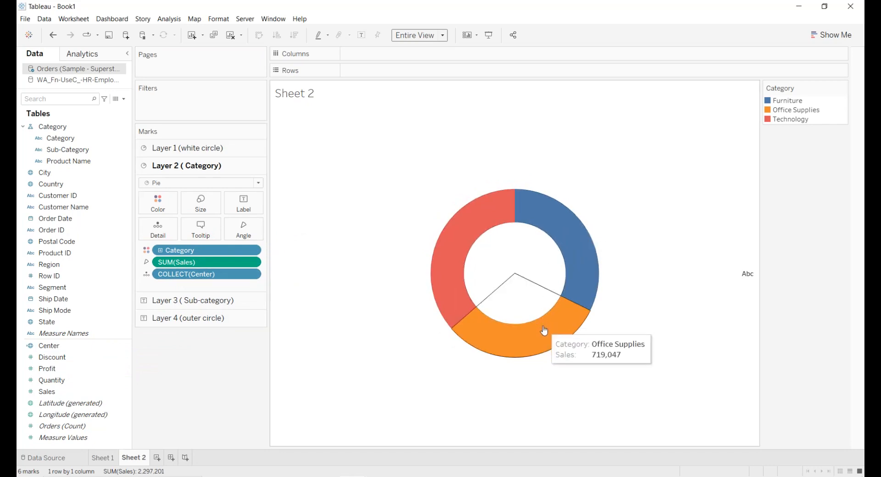
pyautogui.click(205, 300)
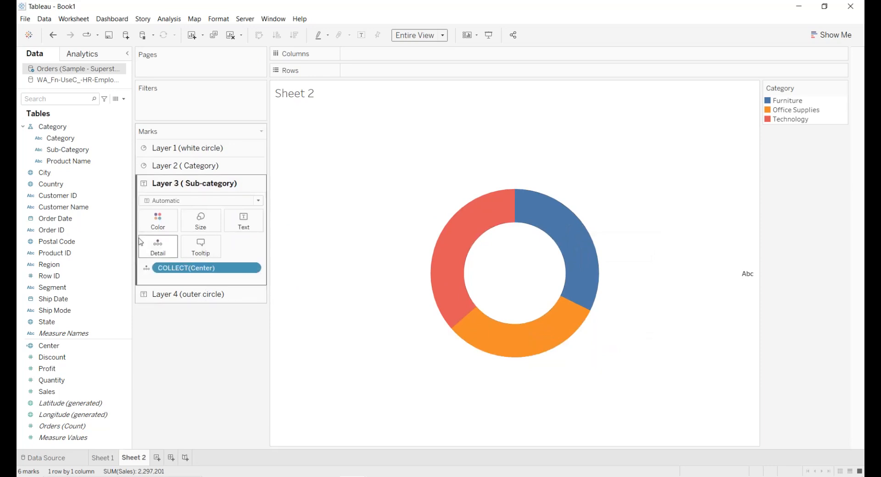
pyautogui.moveTo(60, 138); pyautogui.dragTo(158, 221)
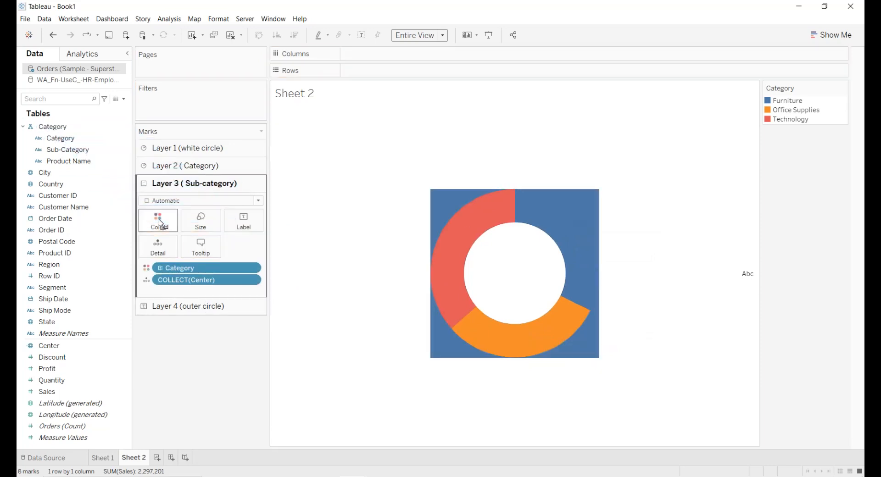
pyautogui.click(160, 268)
pyautogui.click(146, 280)
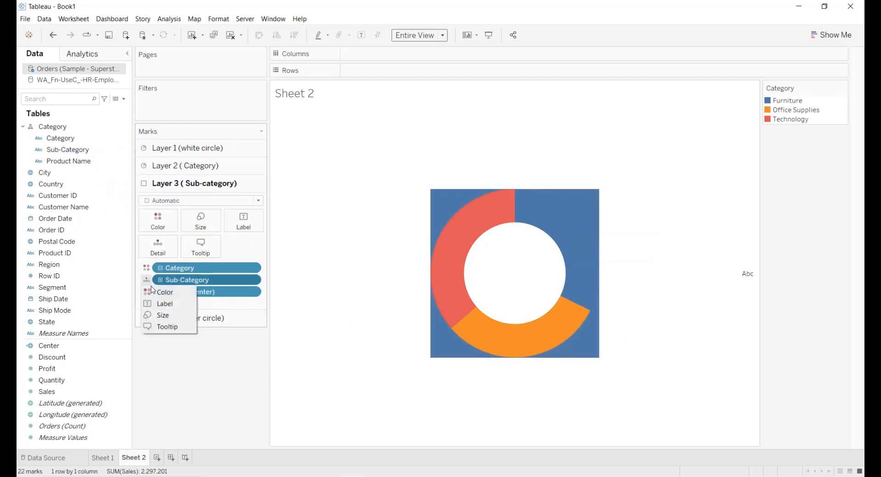
pyautogui.click(156, 292)
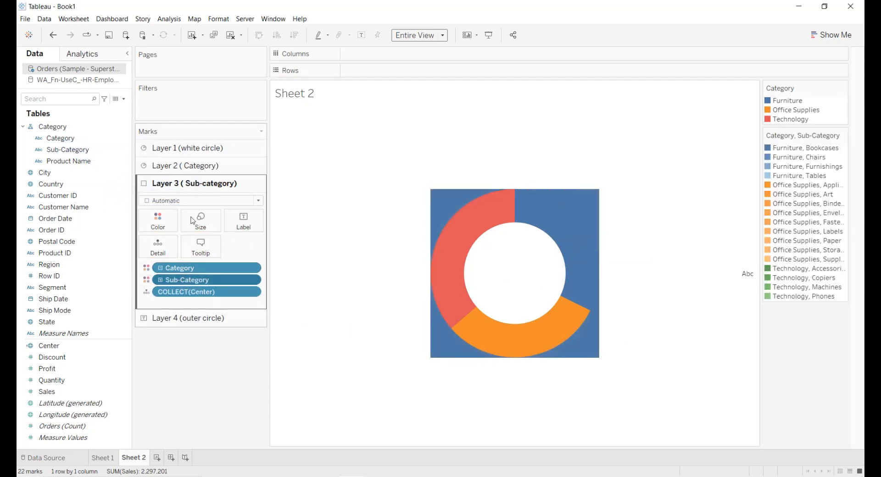
pyautogui.click(188, 201)
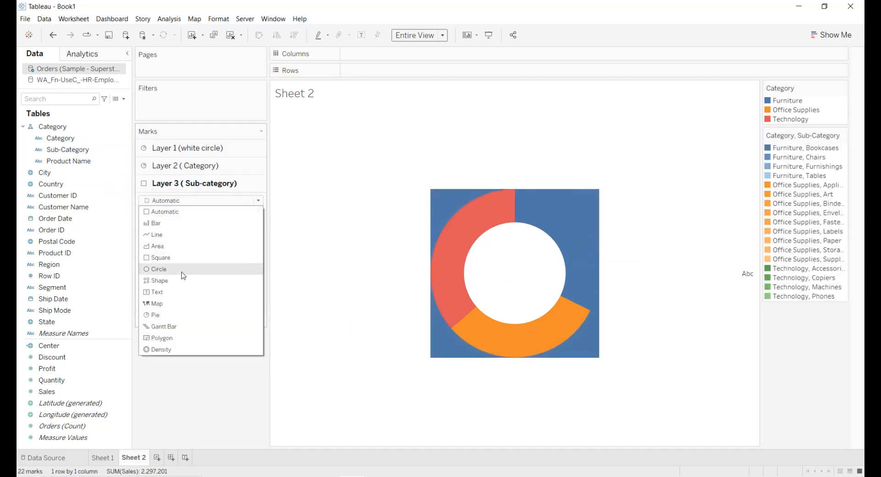
pyautogui.click(179, 314)
# Enlarge the Layer 3 ( Sub-category) pie beyond the Category ring and set its slice angles by the sum of Sales
pyautogui.click(200, 221)
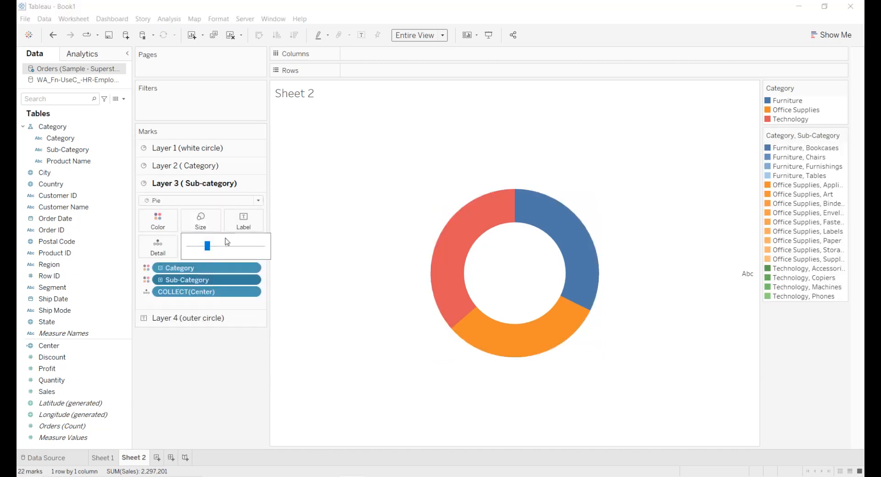
pyautogui.moveTo(212, 248); pyautogui.dragTo(216, 248)
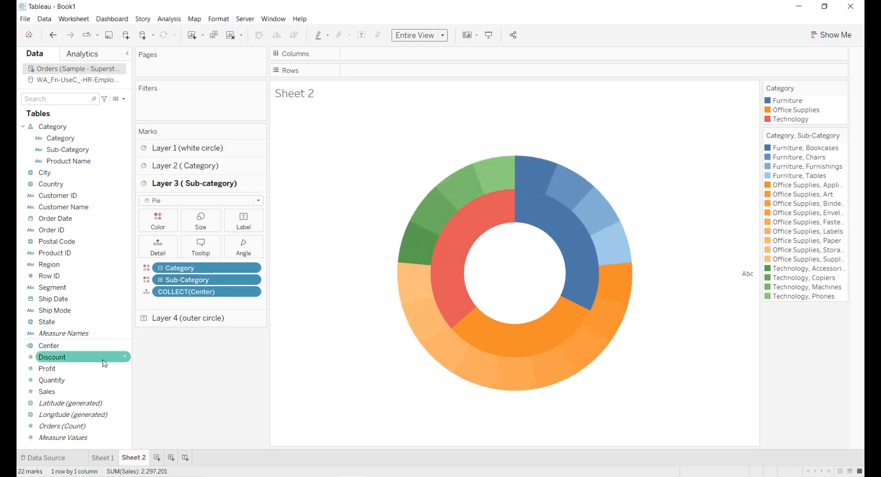
pyautogui.moveTo(73, 392); pyautogui.dragTo(242, 254)
pyautogui.moveTo(436, 282)
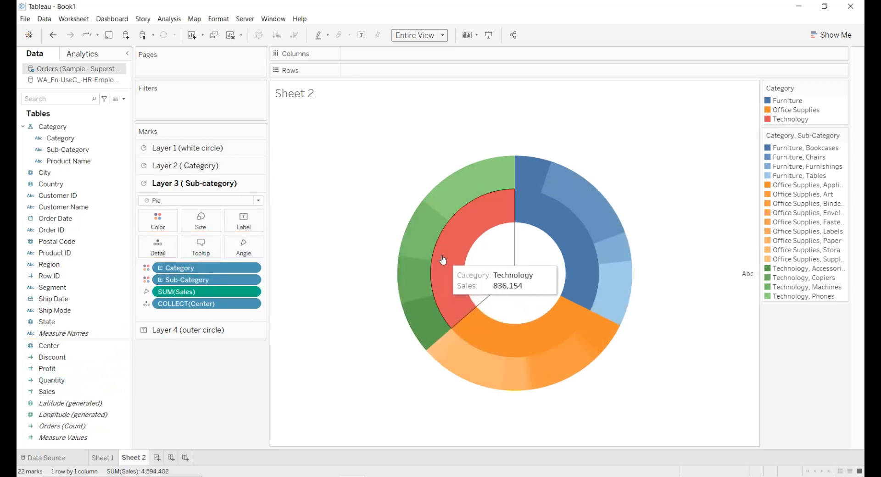
# Assign the green of the Automatic palette to Technology in the Category colors
pyautogui.click(844, 92)
pyautogui.click(776, 98)
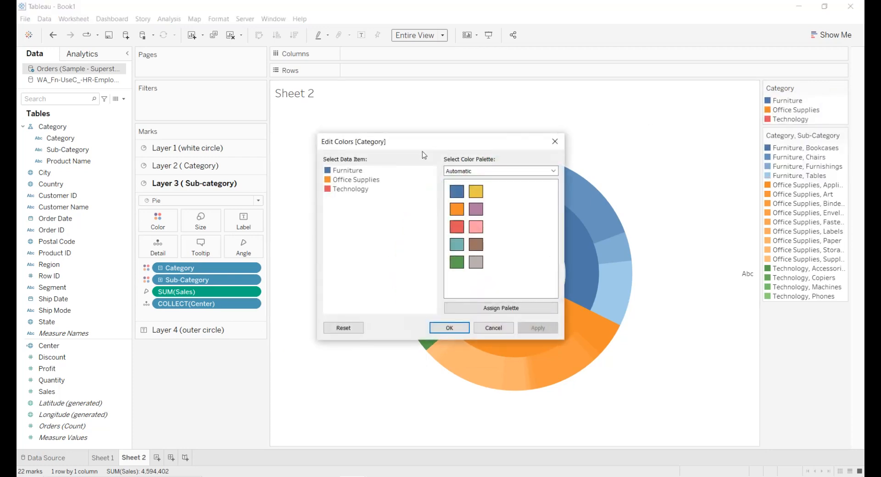
pyautogui.click(363, 192)
pyautogui.click(456, 262)
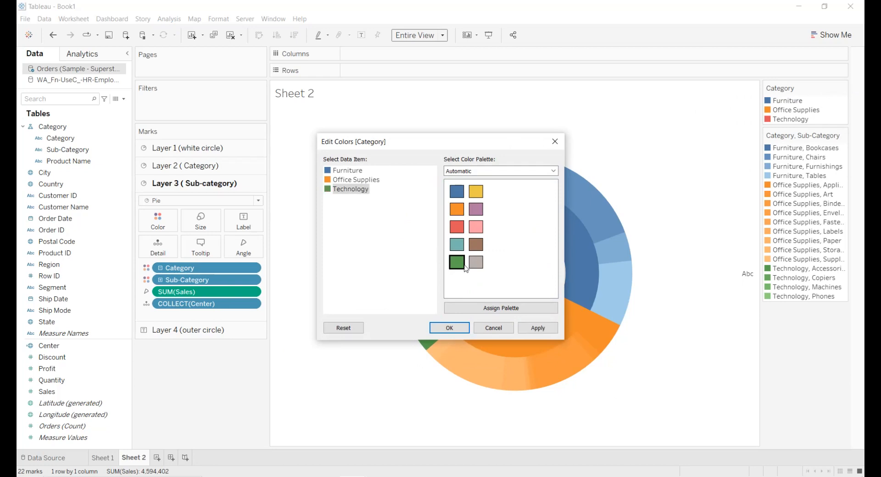
pyautogui.click(532, 334)
pyautogui.click(452, 328)
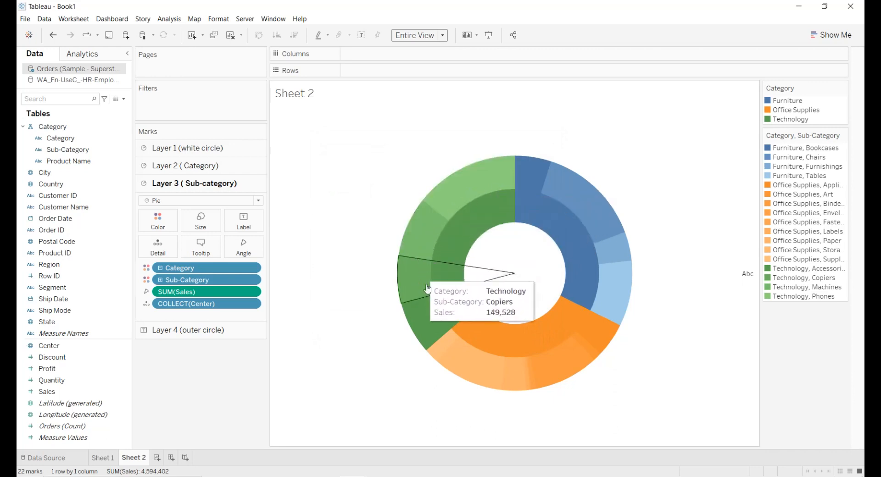
# Color Layer 4 (outer circle) by Category with the hierarchy expanded down to Product Name, and change its mark type to Pie
pyautogui.click(205, 331)
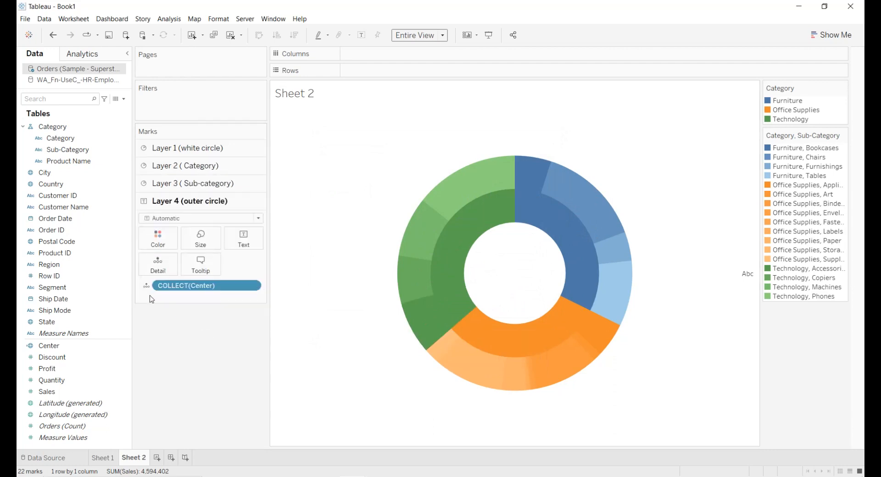
pyautogui.click(85, 128)
pyautogui.moveTo(85, 133); pyautogui.dragTo(164, 236)
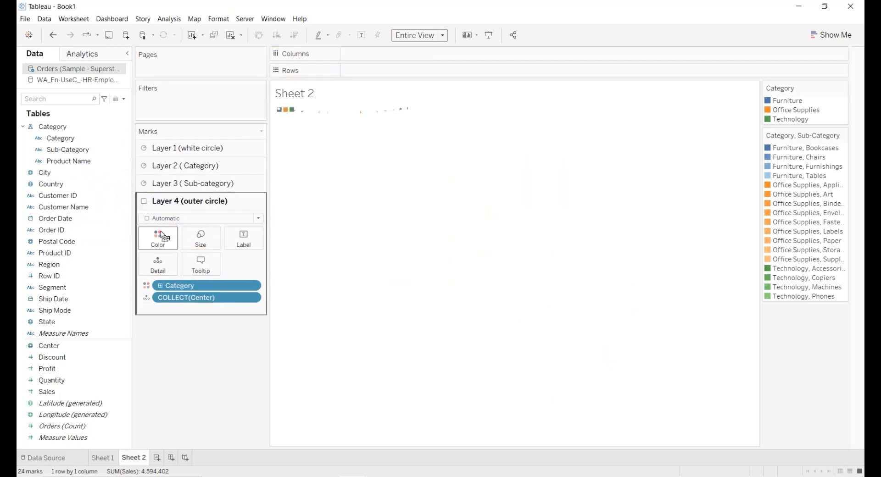
pyautogui.click(159, 286)
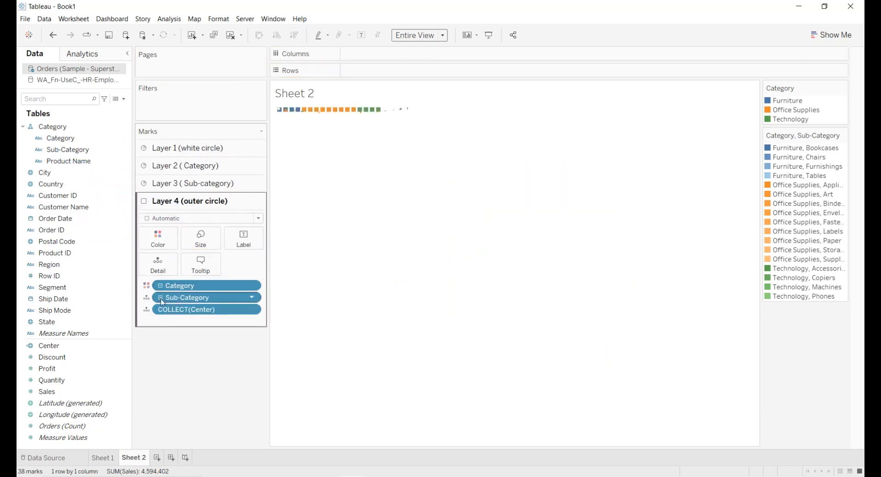
pyautogui.click(161, 298)
pyautogui.click(185, 217)
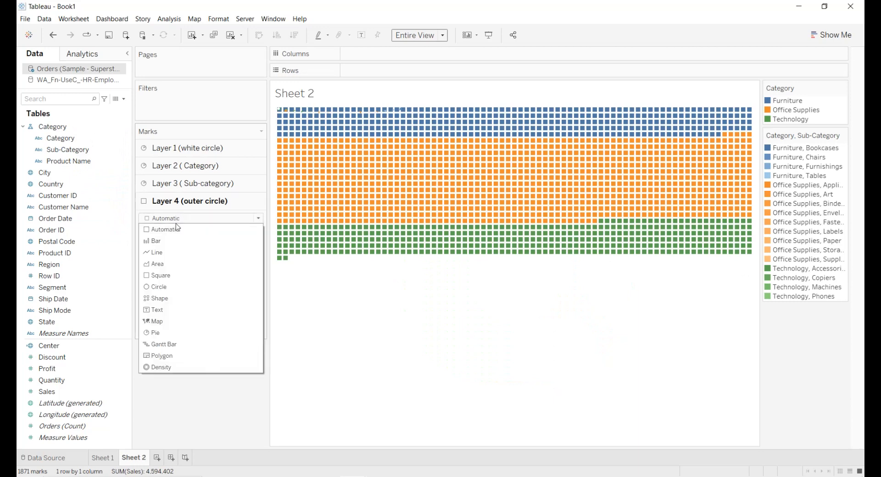
pyautogui.click(175, 331)
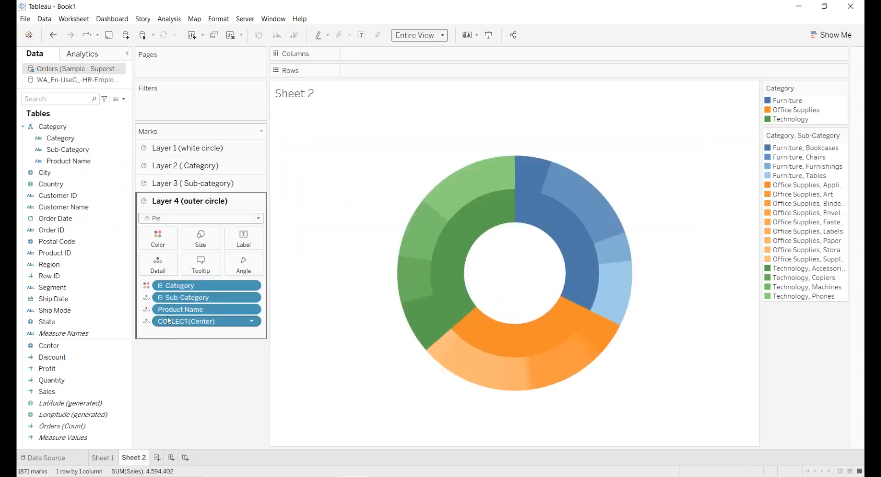
# Add Sub-Category and Product Name to the color encoding of Layer 4 (outer circle)
pyautogui.click(147, 298)
pyautogui.click(159, 310)
pyautogui.click(146, 310)
pyautogui.click(158, 324)
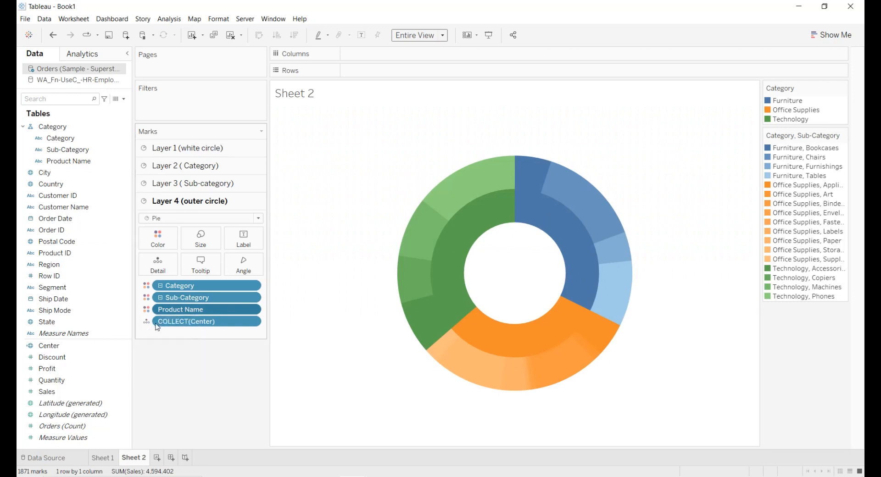
# Enlarge the Layer 4 (outer circle) pie beyond the Sub-Category ring and set its slice angles by the sum of Sales
pyautogui.click(201, 239)
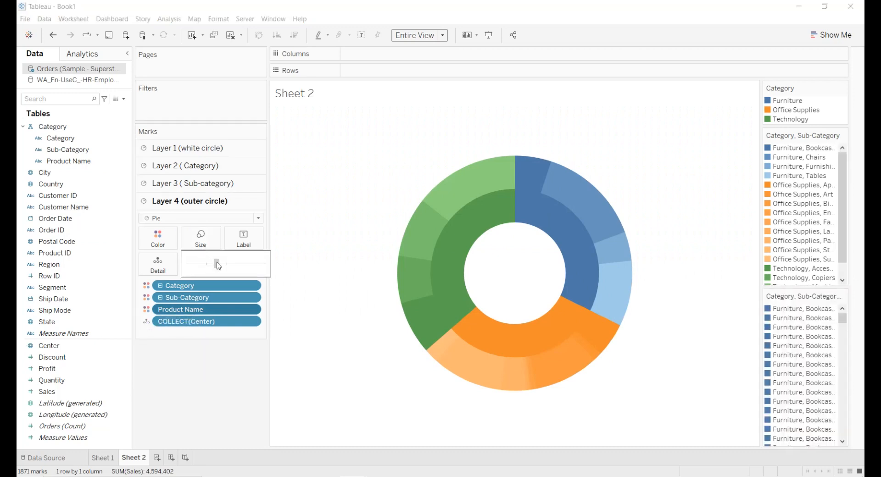
pyautogui.moveTo(219, 266); pyautogui.dragTo(228, 264)
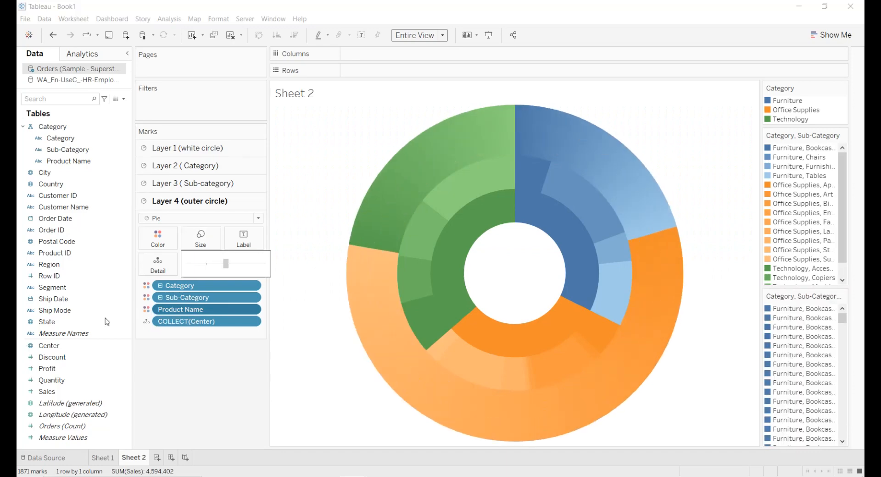
pyautogui.click(147, 385)
pyautogui.moveTo(50, 391); pyautogui.dragTo(244, 274)
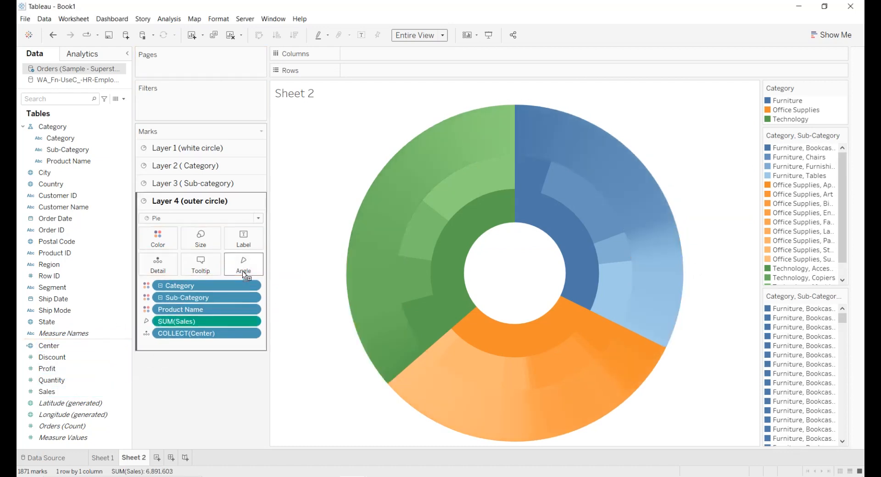
# Give the slices of Layer 4 (outer circle) a white border
pyautogui.click(168, 242)
pyautogui.click(184, 317)
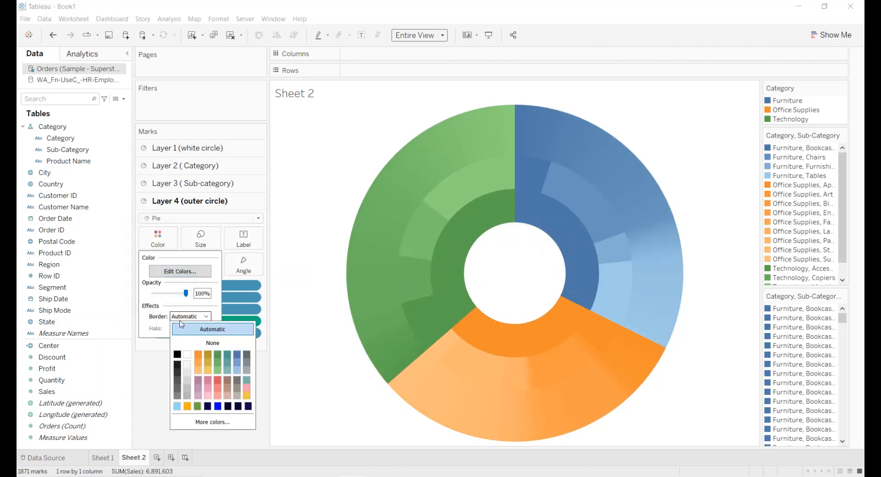
pyautogui.click(188, 354)
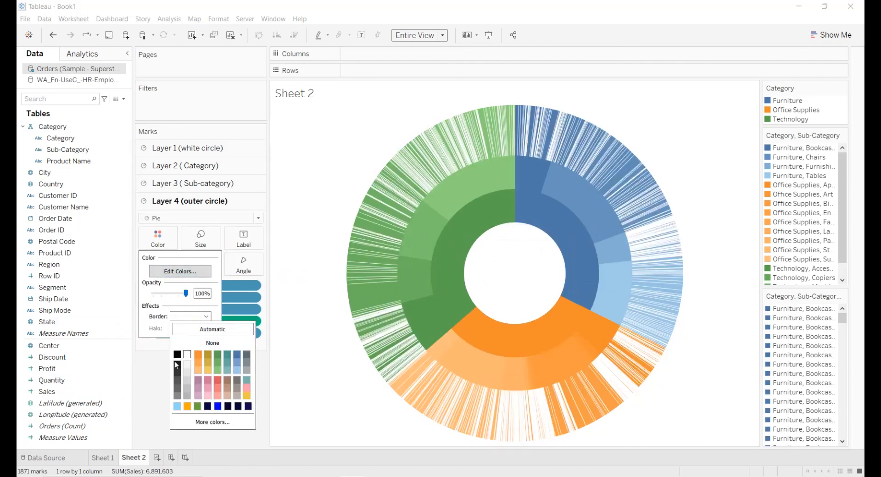
pyautogui.click(157, 367)
# Give the slices of Layer 3 ( Sub-category) a white border
pyautogui.click(183, 183)
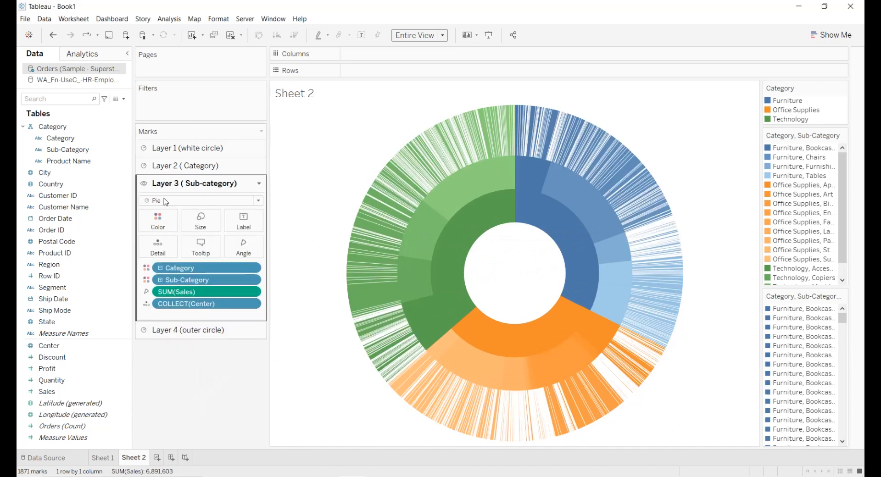
pyautogui.click(165, 227)
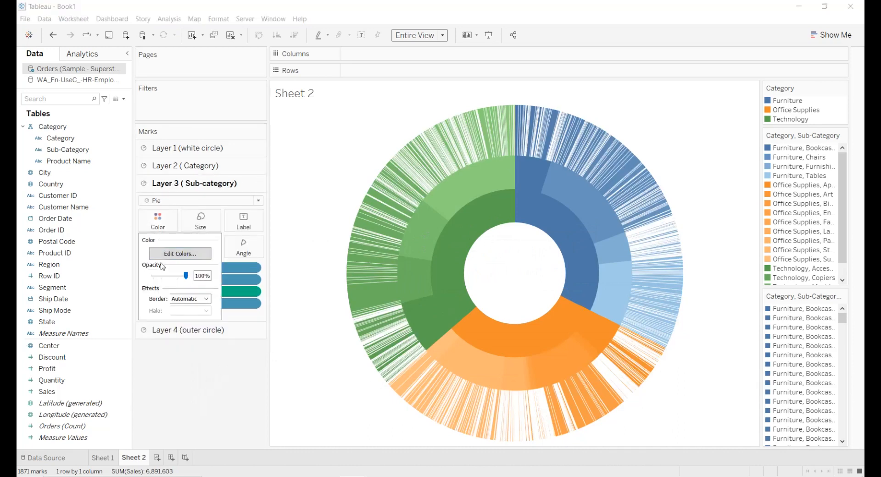
pyautogui.click(172, 300)
pyautogui.click(187, 337)
pyautogui.click(165, 357)
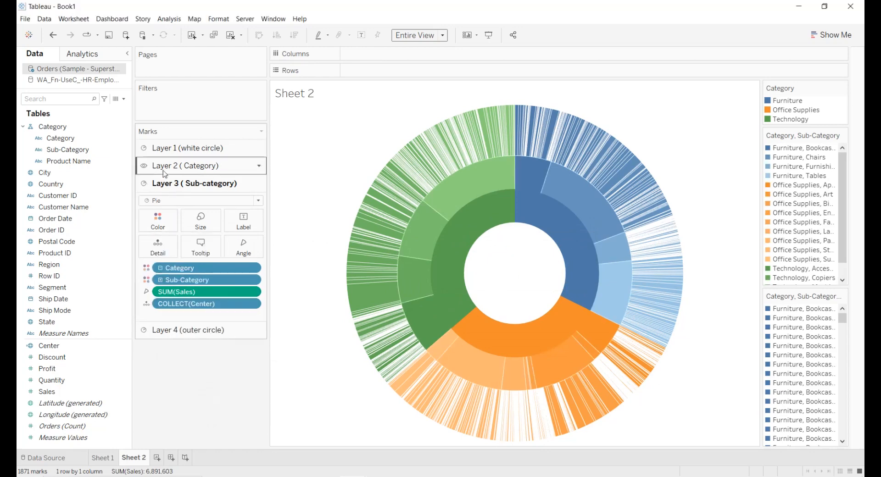
# Give the slices of Layer 2 ( Category) a white border
pyautogui.click(174, 166)
pyautogui.click(165, 210)
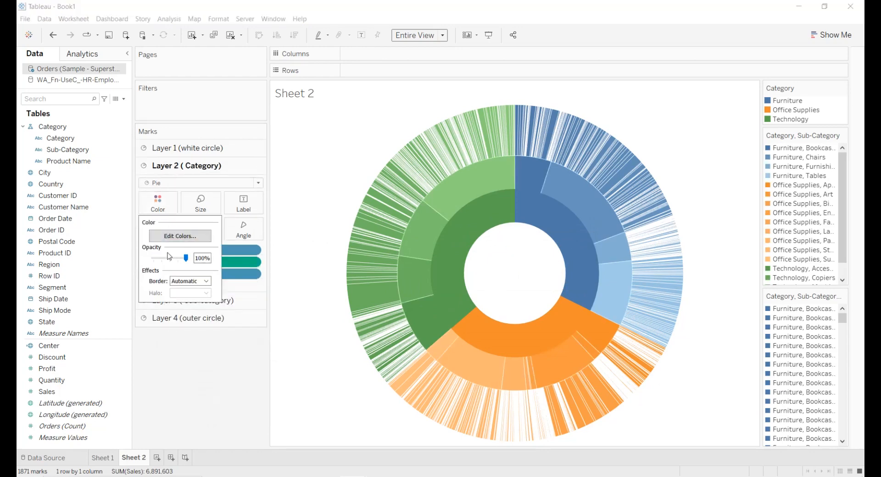
pyautogui.click(189, 281)
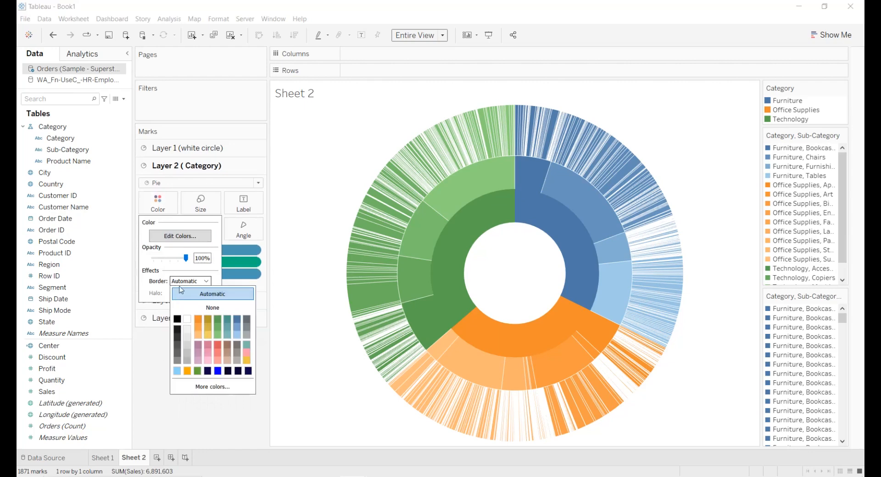
pyautogui.click(187, 319)
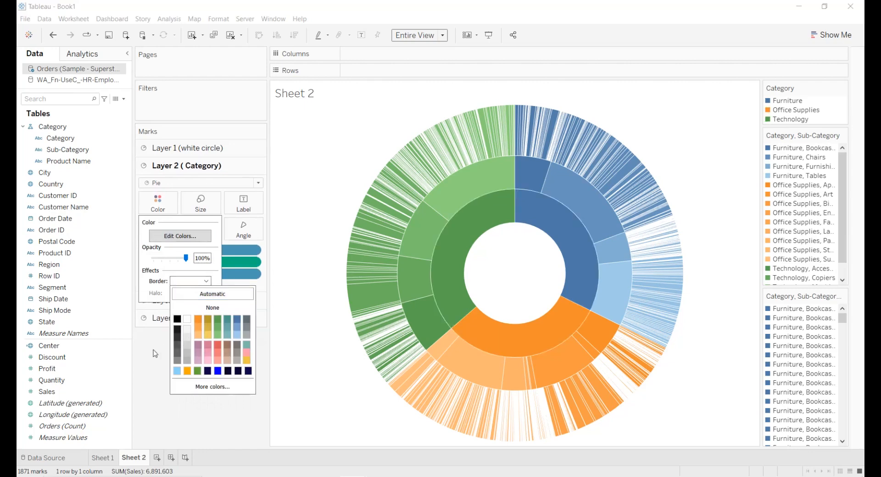
pyautogui.click(155, 355)
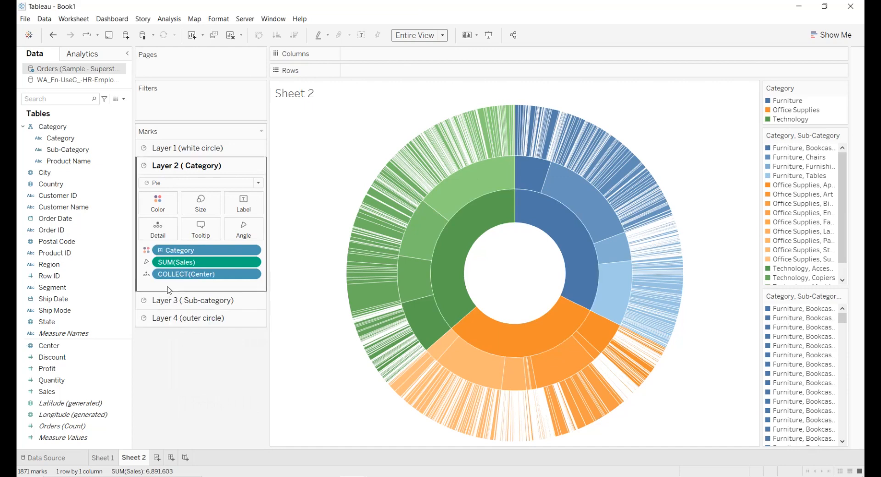
# Create a calculated field named Total sales that contains the text string "Total sales"
pyautogui.click(126, 102)
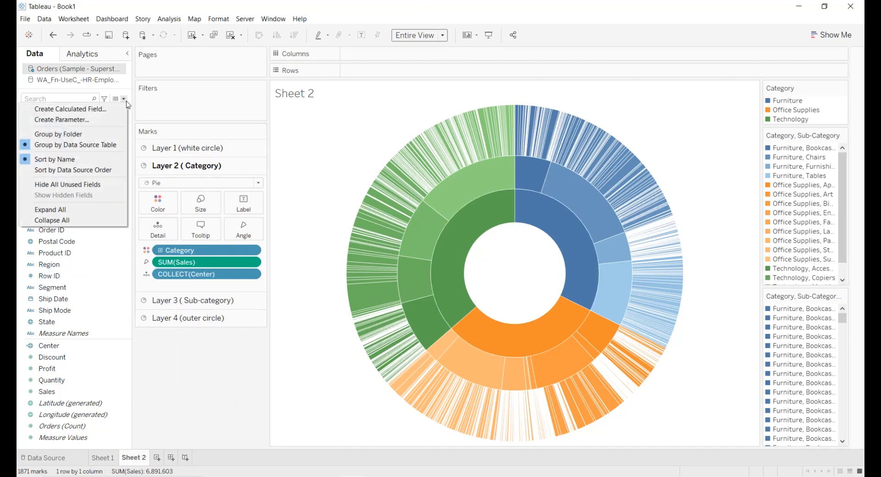
pyautogui.click(125, 109)
pyautogui.write('T')
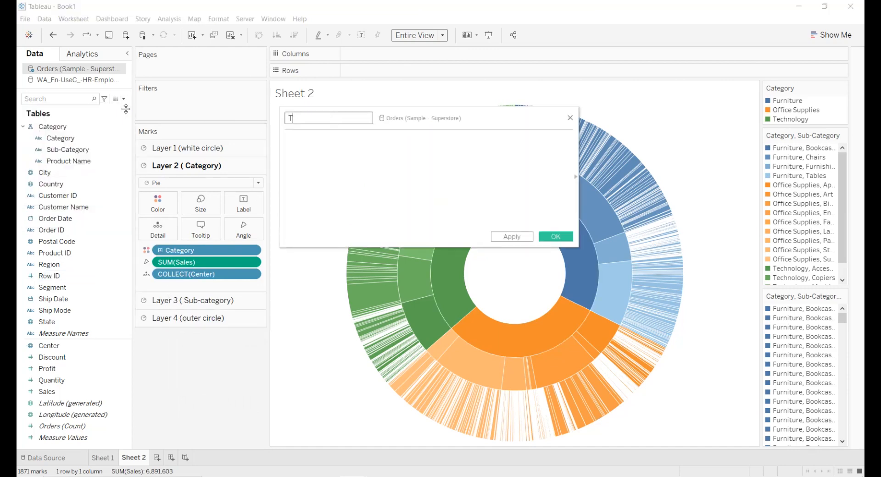
pyautogui.write('otal sales')
pyautogui.press('Tab')
pyautogui.write('"')
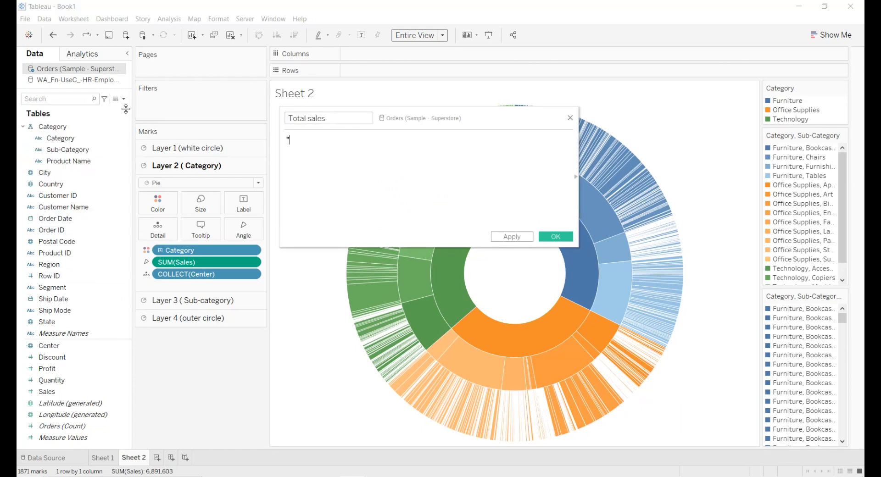
pyautogui.write('Total sales"')
pyautogui.click(510, 237)
pyautogui.click(547, 242)
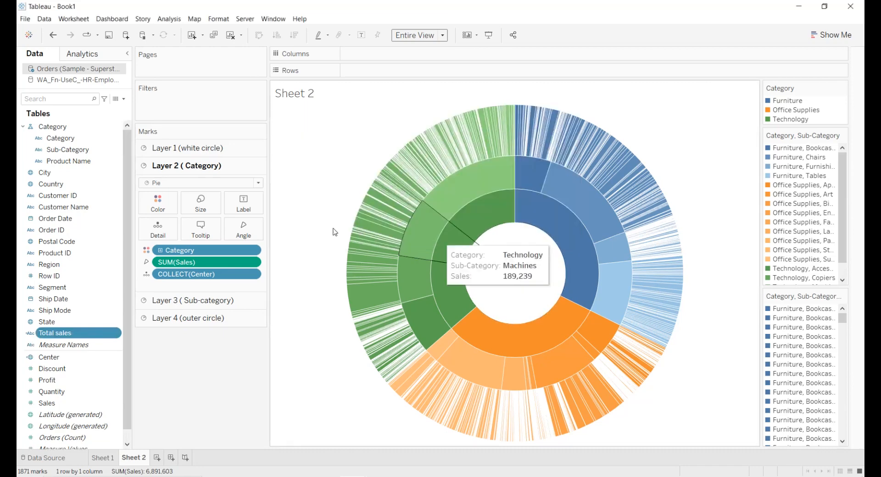
# Label Layer 1 (white circle) with the Total sales field
pyautogui.click(222, 148)
pyautogui.moveTo(48, 333); pyautogui.dragTo(244, 197)
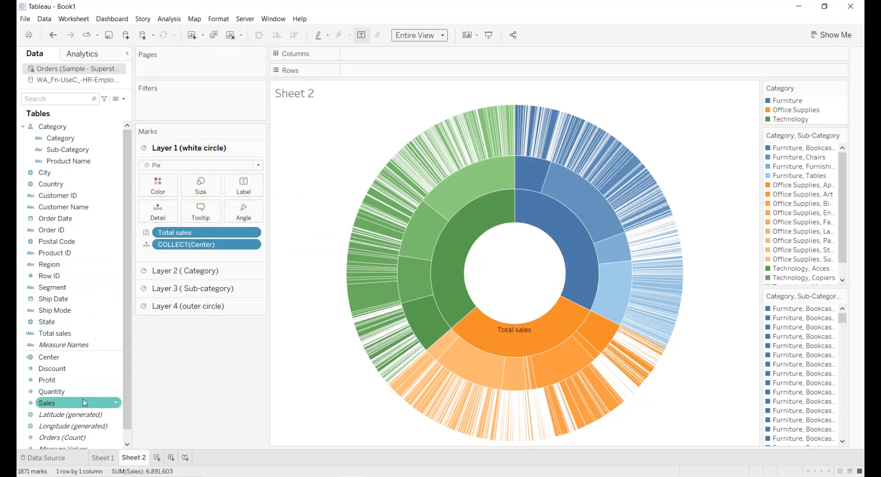
# Add the sum of Sales to the Layer 1 (white circle) label and make the label text bold with a larger font size
pyautogui.moveTo(83, 399); pyautogui.dragTo(254, 191)
pyautogui.click(255, 193)
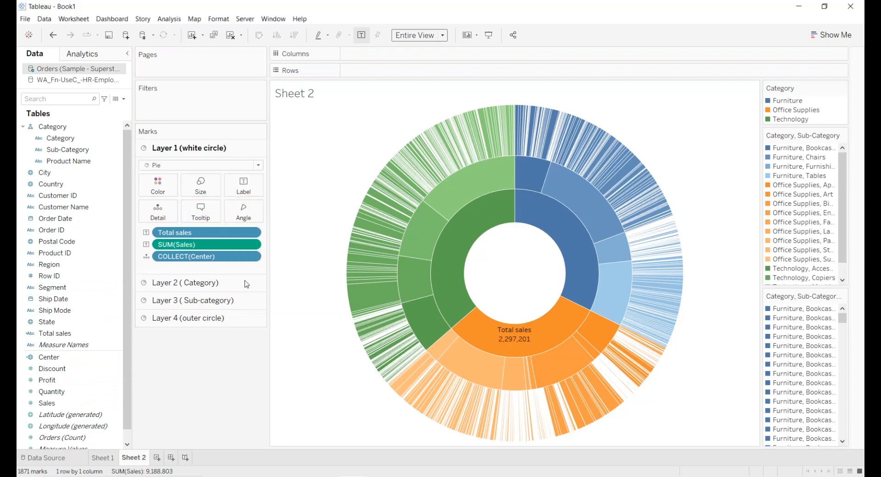
pyautogui.click(243, 191)
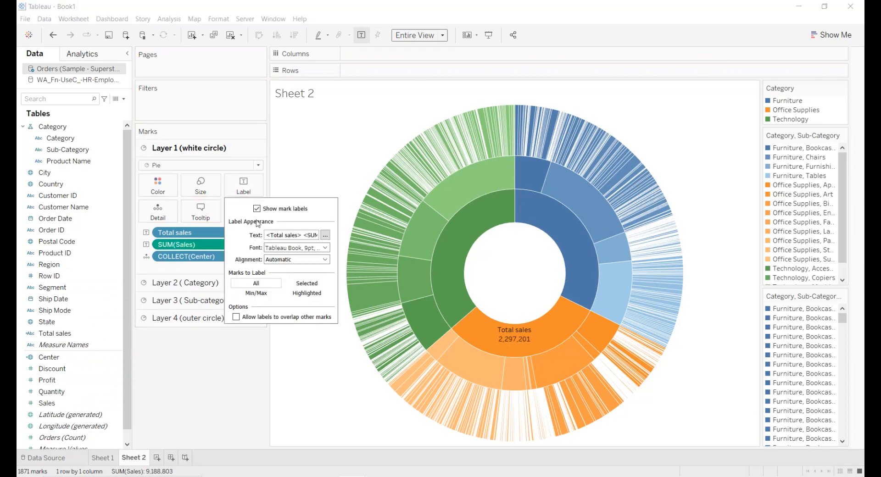
pyautogui.click(324, 248)
pyautogui.click(303, 276)
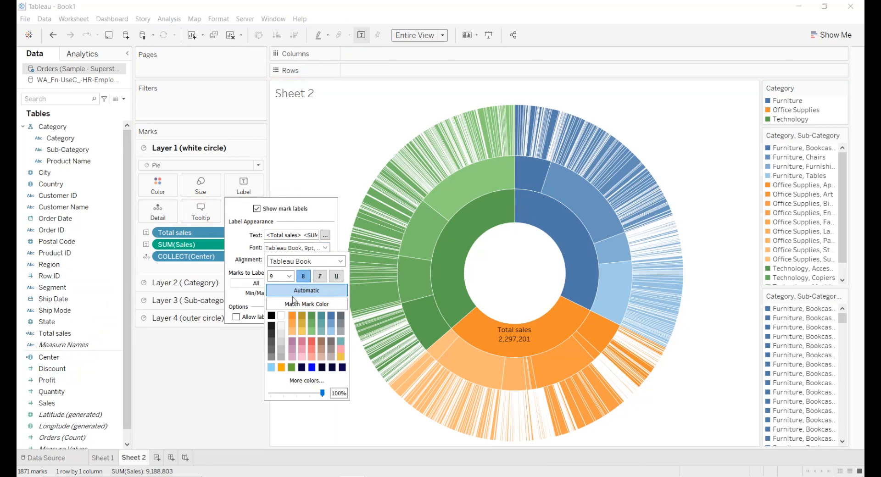
pyautogui.click(290, 276)
pyautogui.click(283, 339)
pyautogui.click(242, 359)
# Move the Total sales label into the middle of the white center circle
pyautogui.click(527, 347)
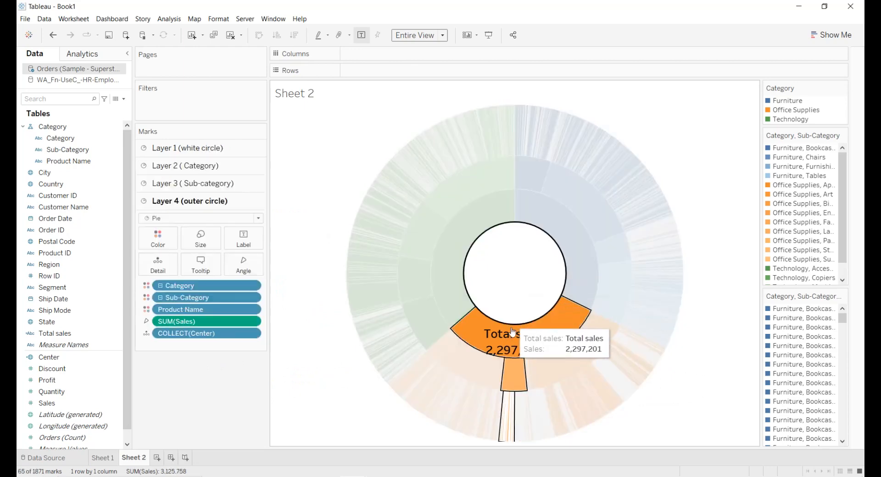
pyautogui.click(513, 332)
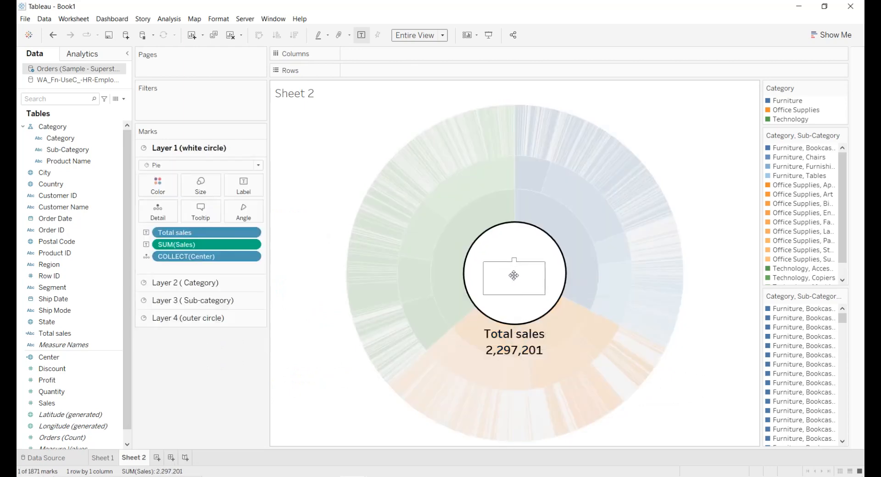
pyautogui.click(340, 226)
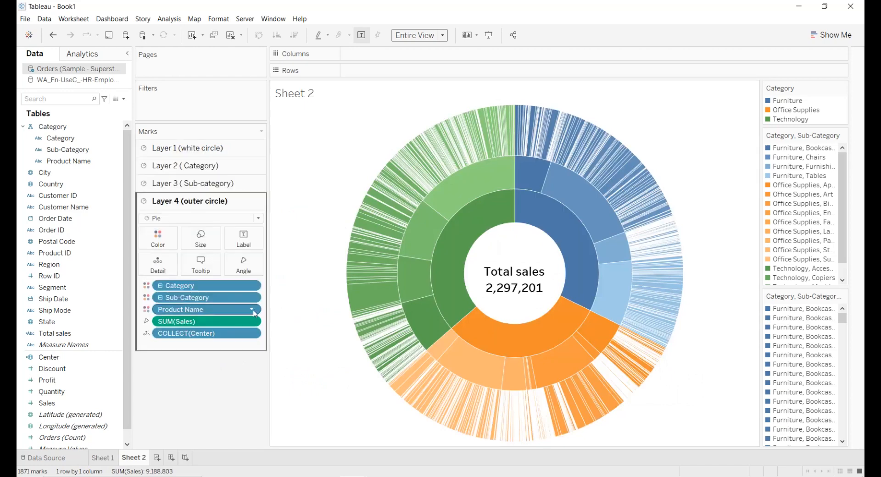
# Sort Product Name in Layer 4 (outer circle) in descending order by the sum of the Sales field
pyautogui.click(252, 310)
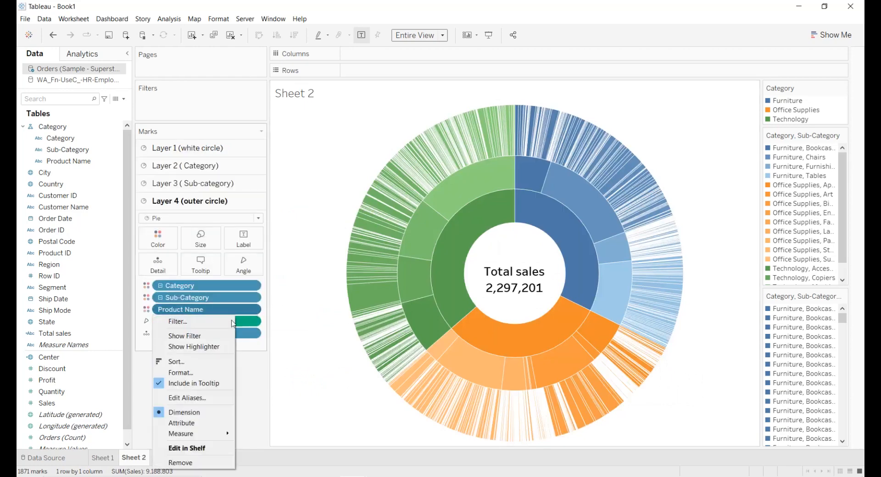
pyautogui.click(201, 362)
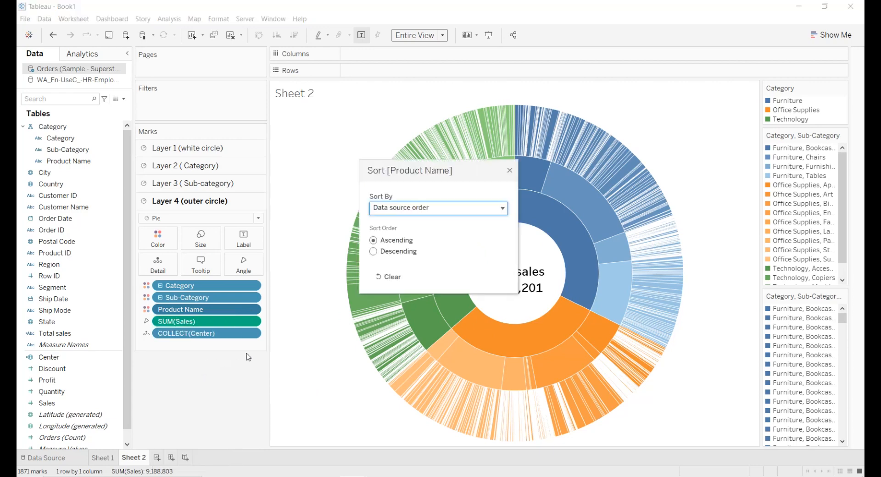
pyautogui.click(373, 253)
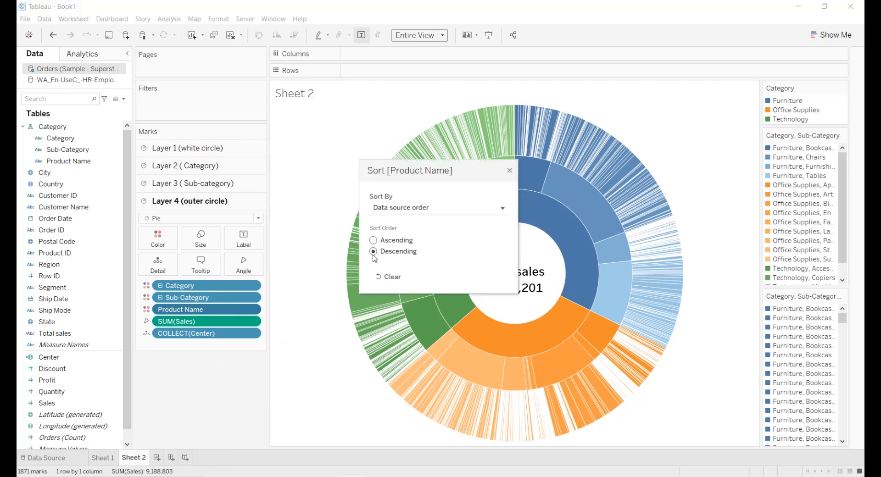
pyautogui.click(402, 212)
pyautogui.click(391, 238)
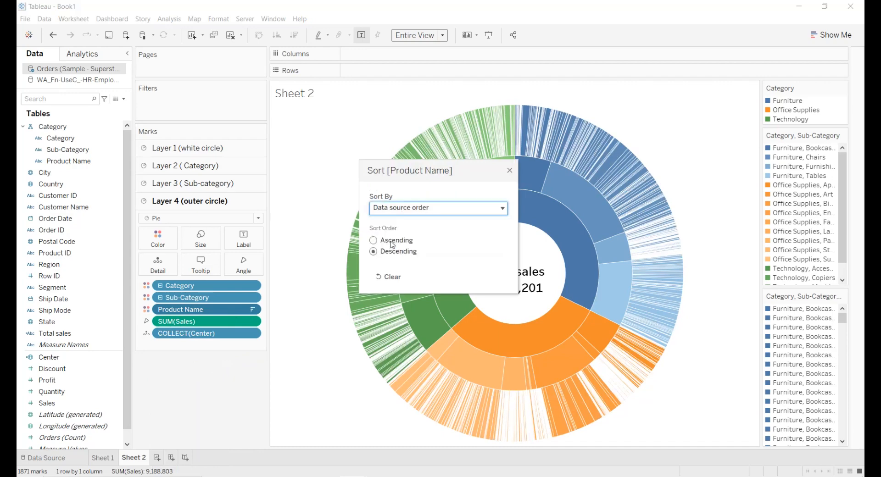
pyautogui.click(395, 283)
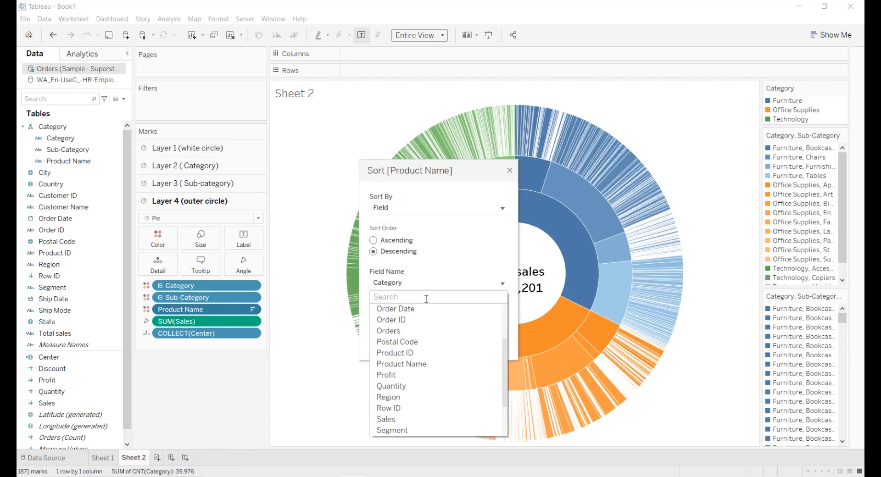
pyautogui.click(418, 419)
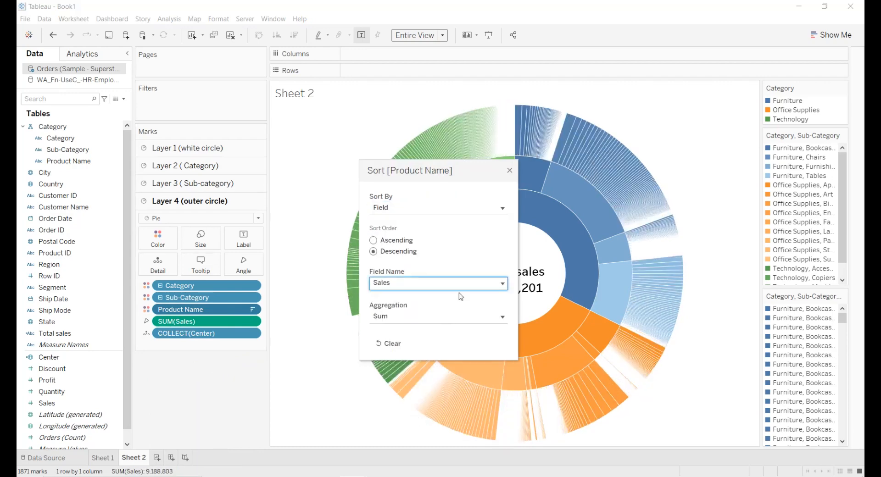
pyautogui.click(509, 170)
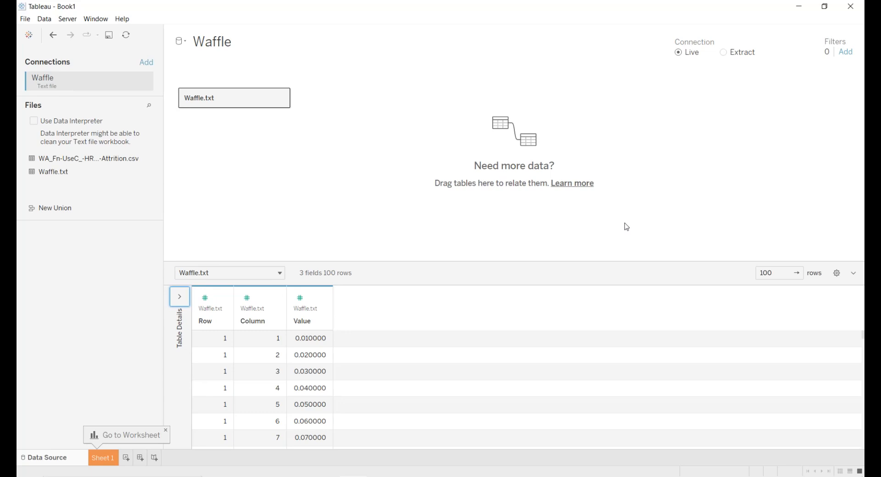
# Enlarge the Waffle.txt data preview to examine more of its Row, Column and Value records
pyautogui.moveTo(340, 261); pyautogui.dragTo(348, 119)
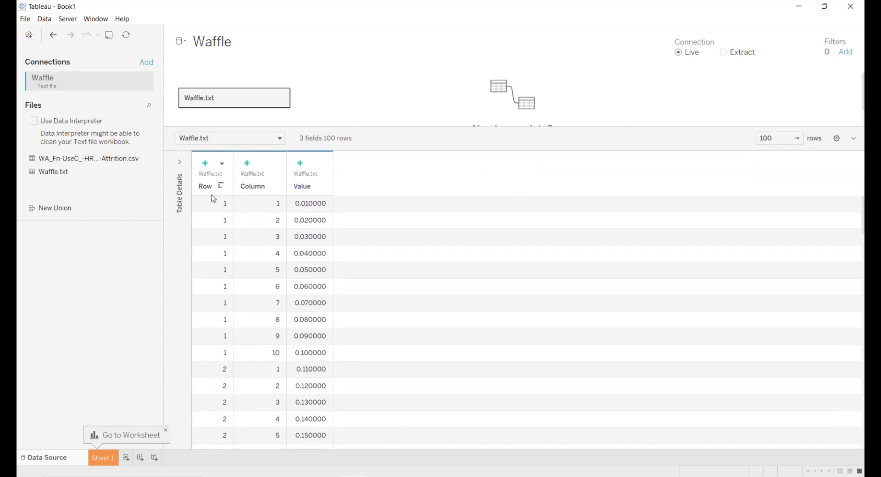
# Place Column on the columns shelf and Row on the rows shelf of Sheet 1, using the Waffle data
pyautogui.moveTo(864, 212)
pyautogui.mouseDown()
pyautogui.moveTo(863, 434)
pyautogui.moveTo(854, 208)
pyautogui.mouseUp()
pyautogui.moveTo(861, 227); pyautogui.dragTo(862, 447)
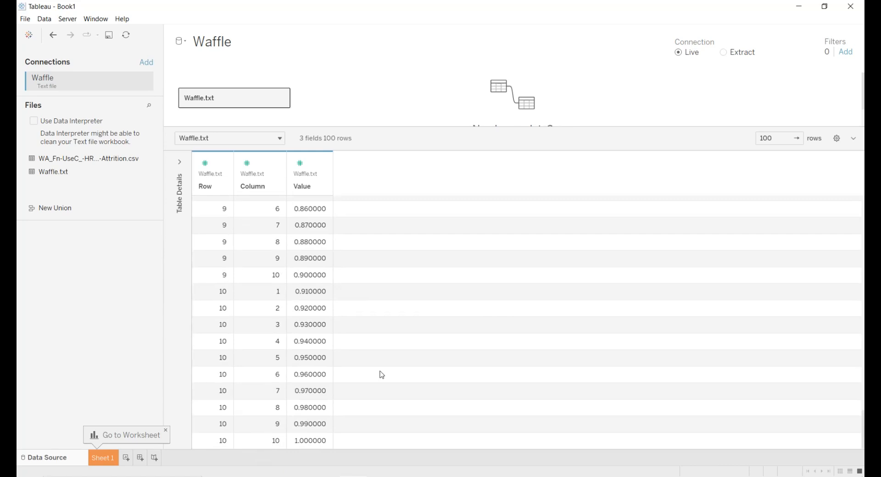
pyautogui.click(110, 458)
pyautogui.click(69, 130)
pyautogui.moveTo(69, 135)
pyautogui.mouseDown()
pyautogui.moveTo(305, 80)
pyautogui.moveTo(334, 63)
pyautogui.moveTo(285, 104)
pyautogui.moveTo(337, 74)
pyautogui.mouseUp()
# Convert the Column field on the columns shelf to a discrete dimension
pyautogui.click(365, 54)
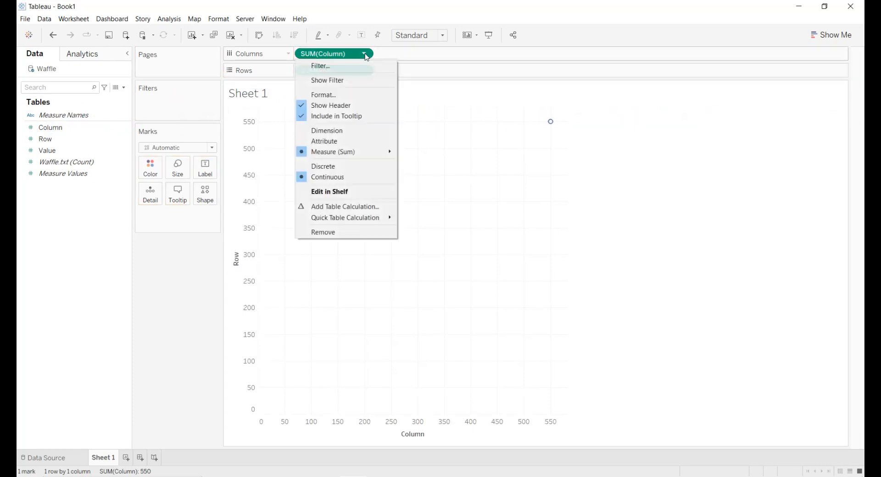
pyautogui.click(353, 131)
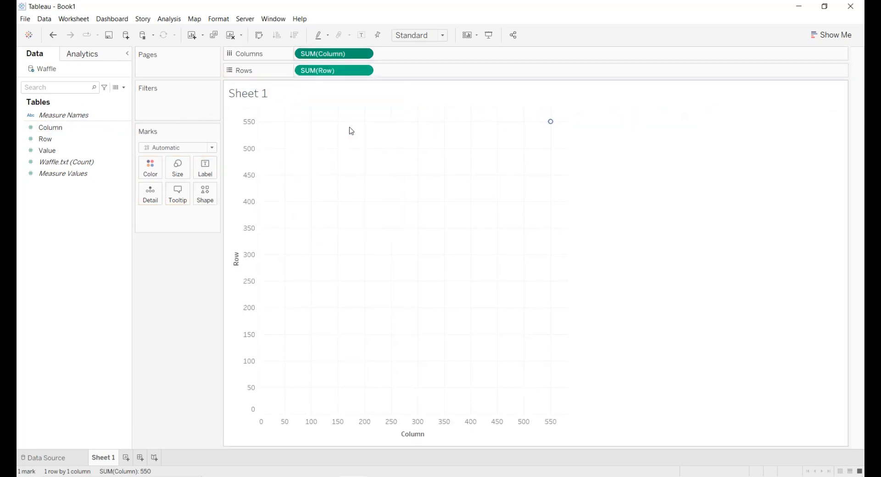
pyautogui.click(364, 54)
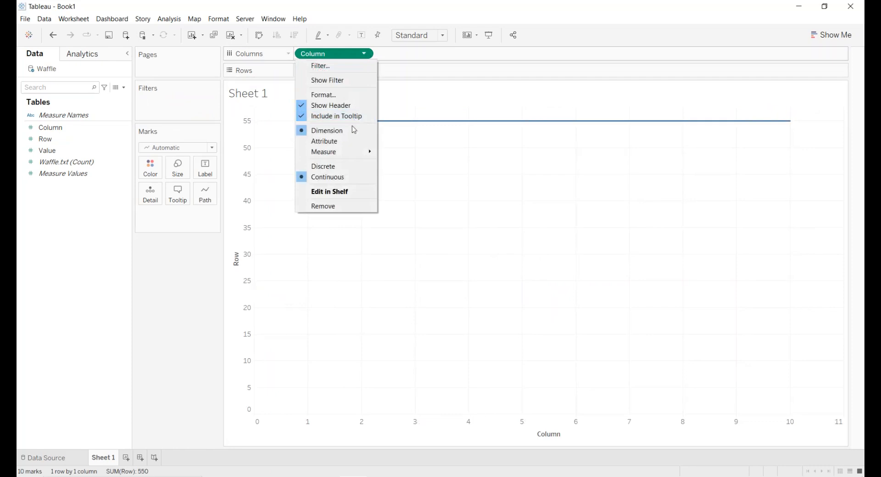
pyautogui.click(339, 166)
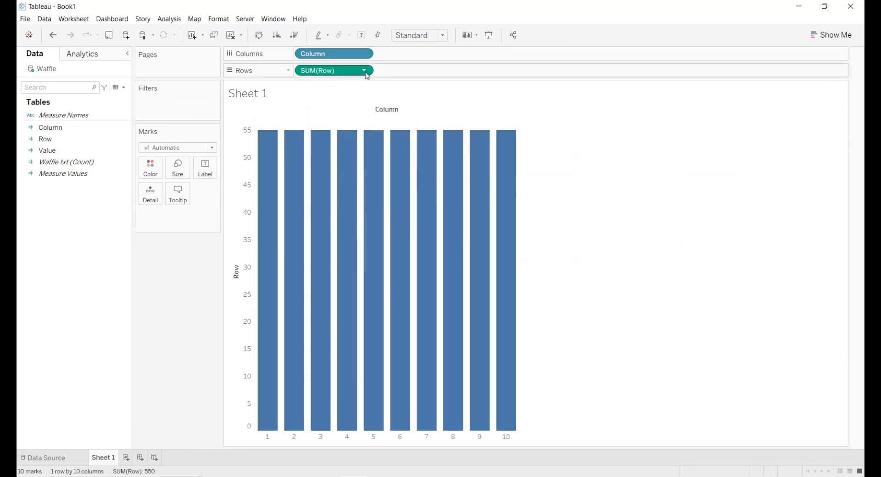
# Convert the Row field on the rows shelf to a discrete dimension
pyautogui.click(365, 71)
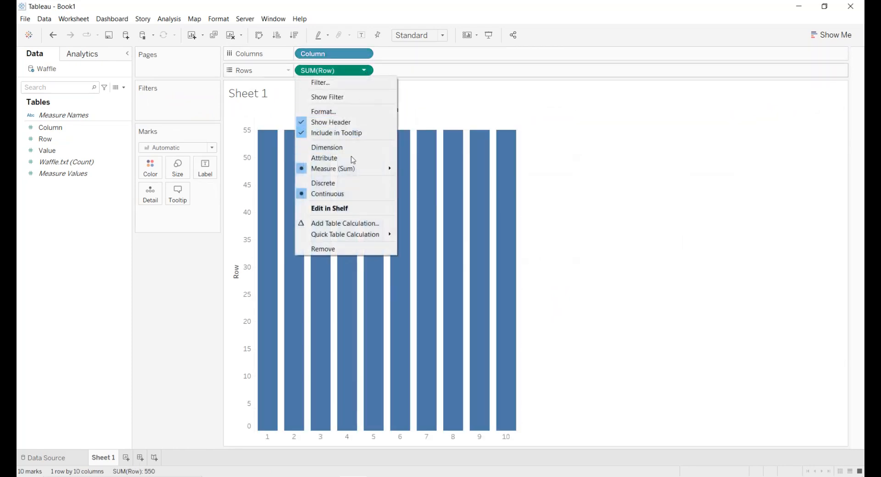
pyautogui.click(327, 147)
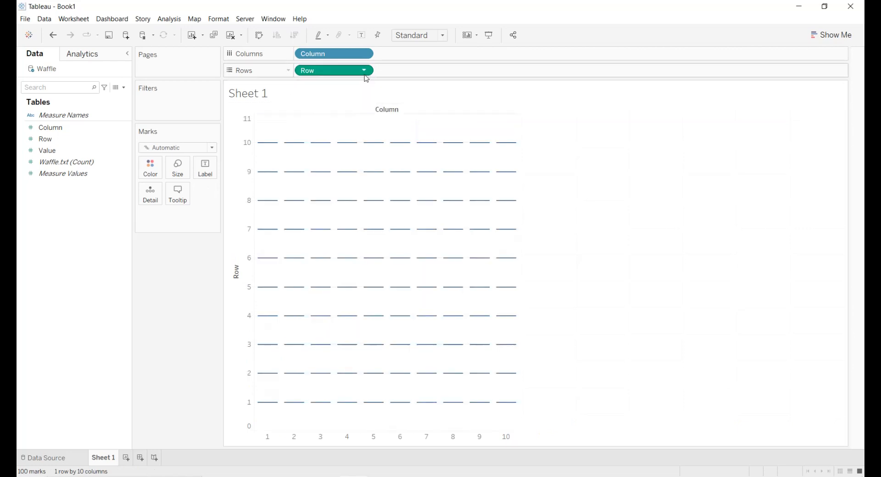
pyautogui.click(365, 74)
pyautogui.click(349, 183)
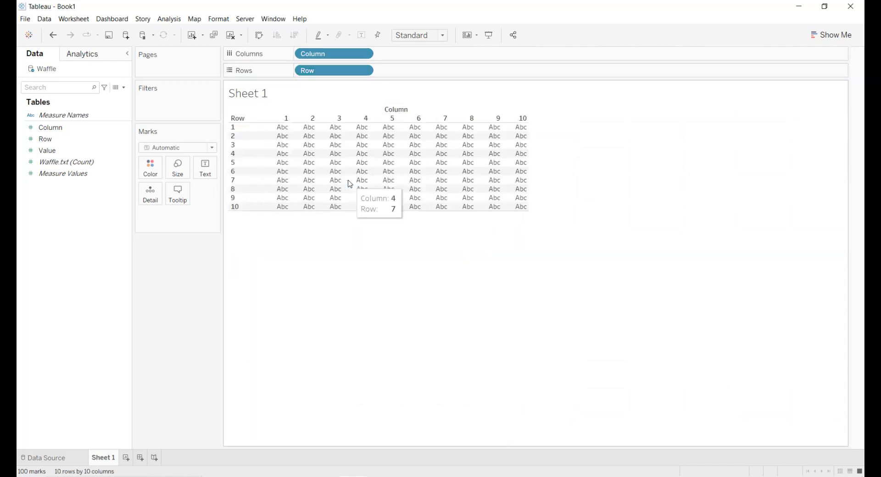
# Change the mark type to Square and sort the Row headers in descending order from 10 to 1
pyautogui.click(214, 151)
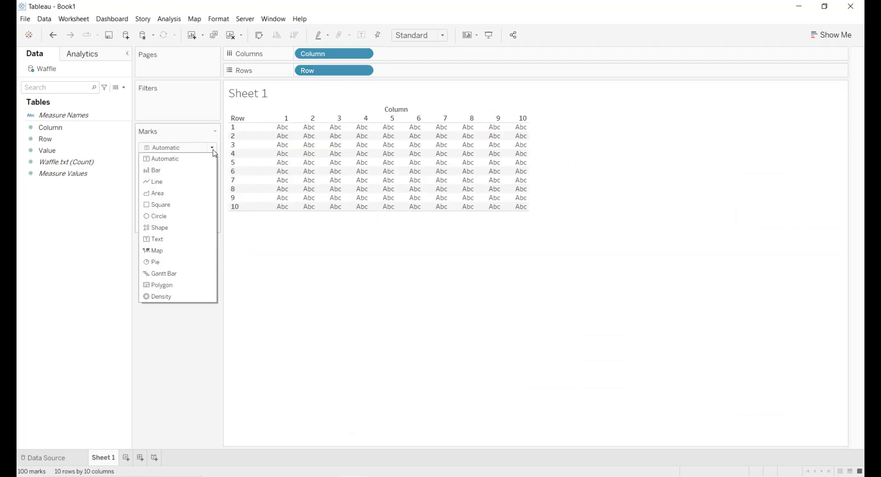
pyautogui.click(190, 205)
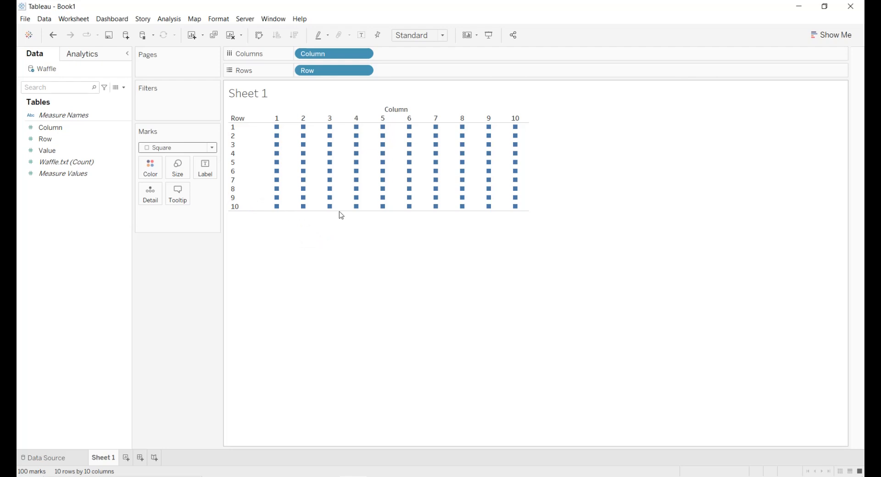
pyautogui.moveTo(512, 144)
pyautogui.moveTo(281, 136)
pyautogui.moveTo(262, 120)
pyautogui.click(258, 120)
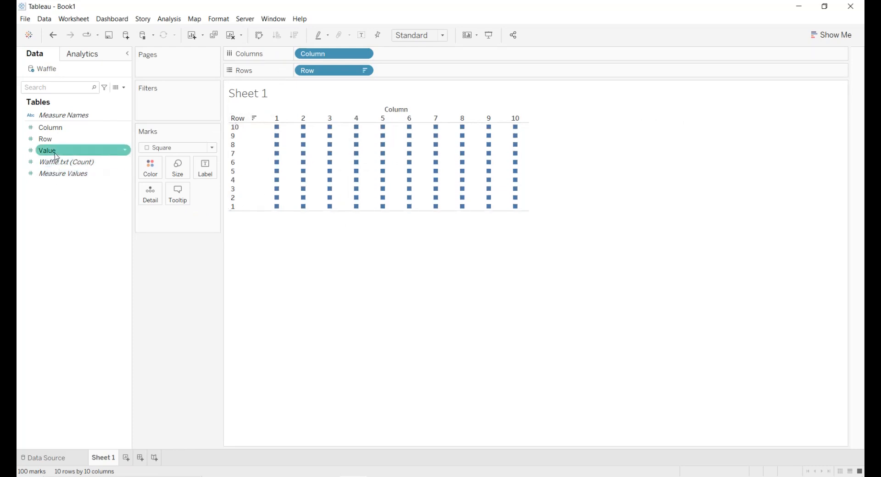
# Add Value to the marks as a detail and format its default numbers as Percentage with 0 decimal places
pyautogui.moveTo(57, 157); pyautogui.dragTo(144, 198)
pyautogui.moveTo(279, 209)
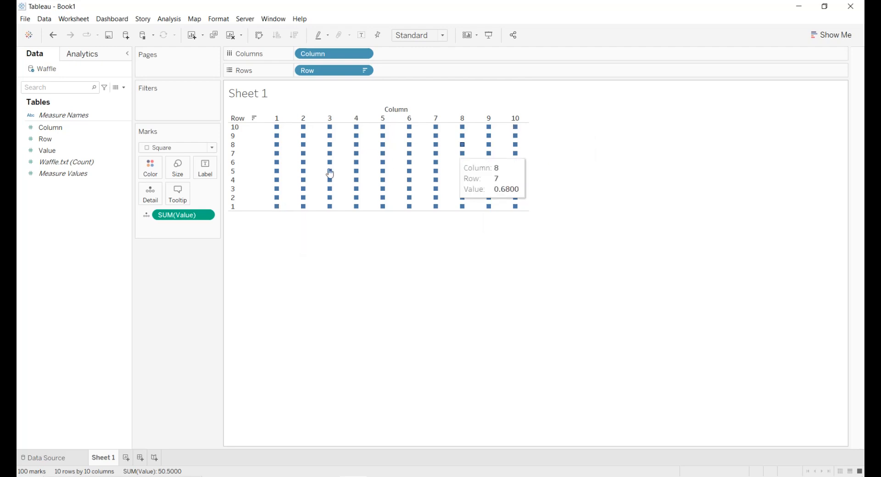
pyautogui.click(208, 215)
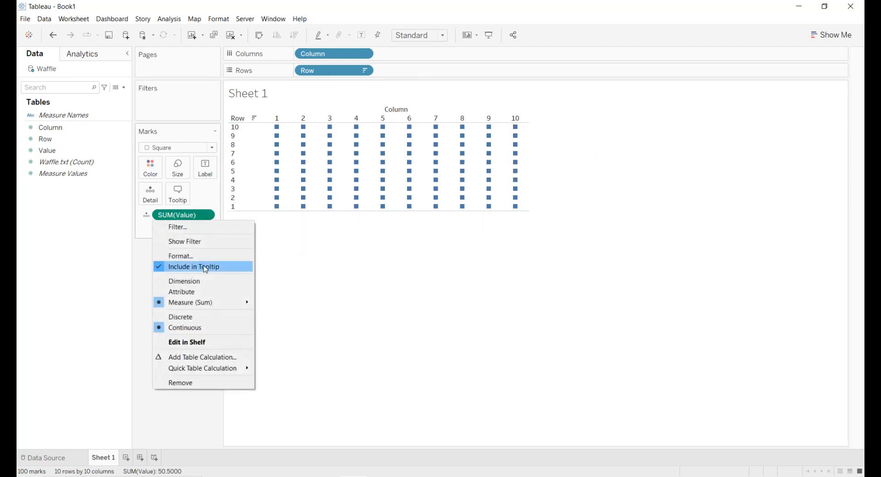
pyautogui.click(206, 255)
pyautogui.click(58, 94)
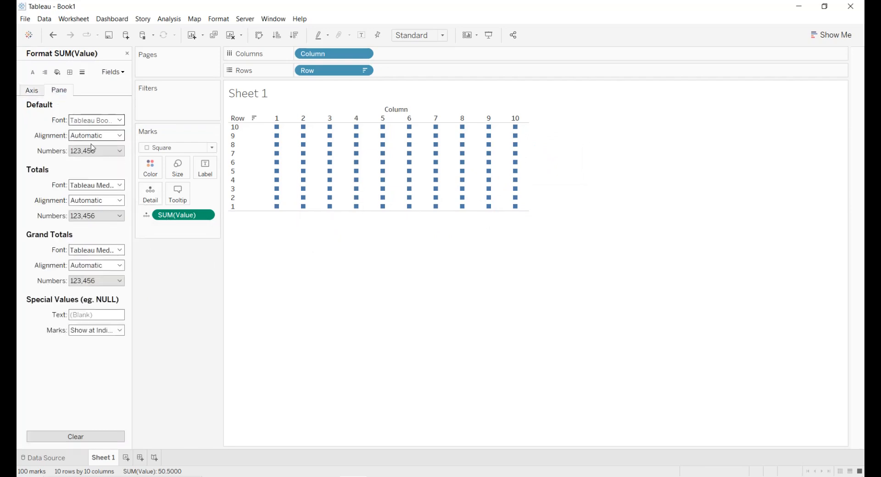
pyautogui.click(99, 151)
pyautogui.click(91, 212)
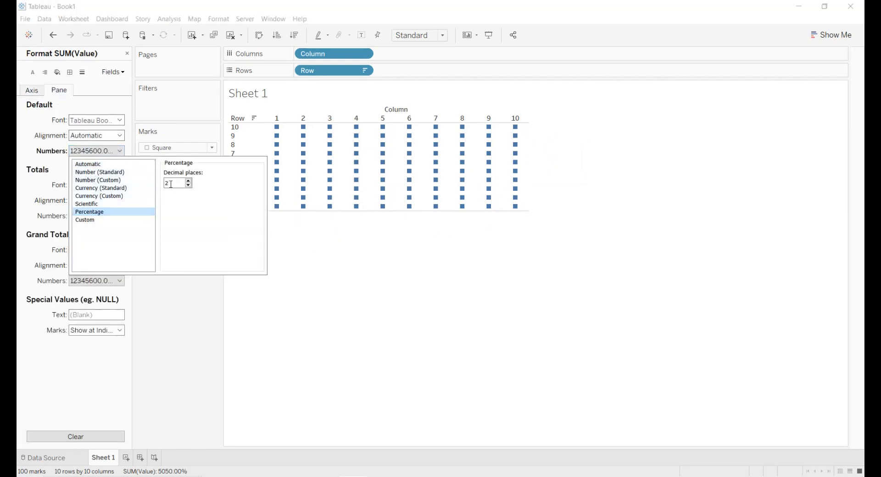
pyautogui.click(189, 186)
pyautogui.click(188, 185)
pyautogui.click(423, 261)
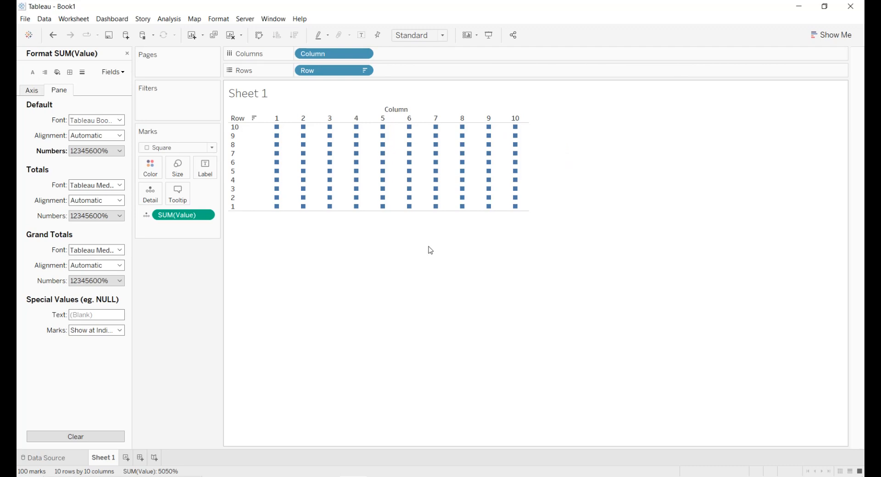
pyautogui.click(127, 53)
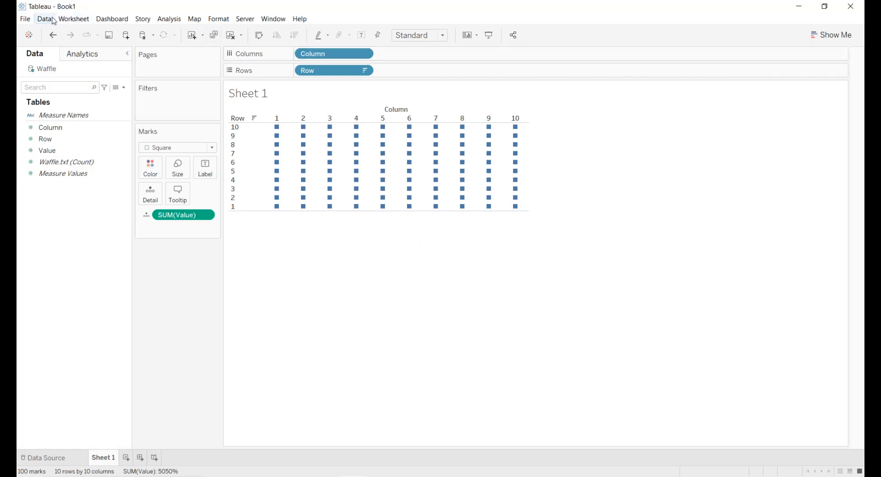
# Add the WA_Fn-UseC_-HR-Employee-Attrition.csv file as a second data source, look through its columns, and return to Sheet 1
pyautogui.click(52, 20)
pyautogui.click(55, 33)
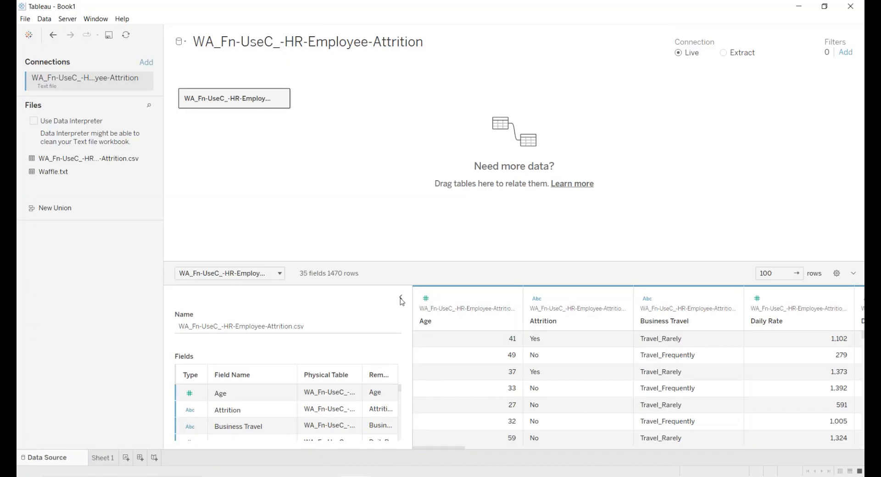
pyautogui.click(400, 298)
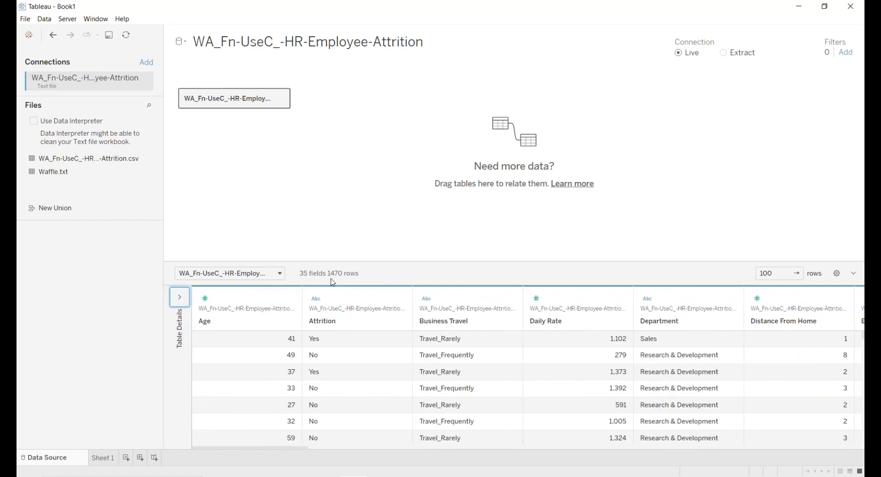
pyautogui.moveTo(248, 452); pyautogui.dragTo(410, 453)
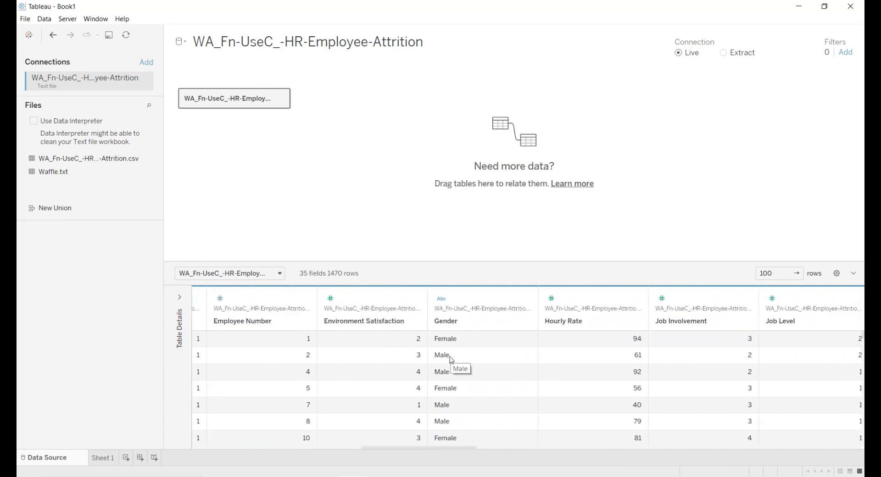
pyautogui.click(103, 458)
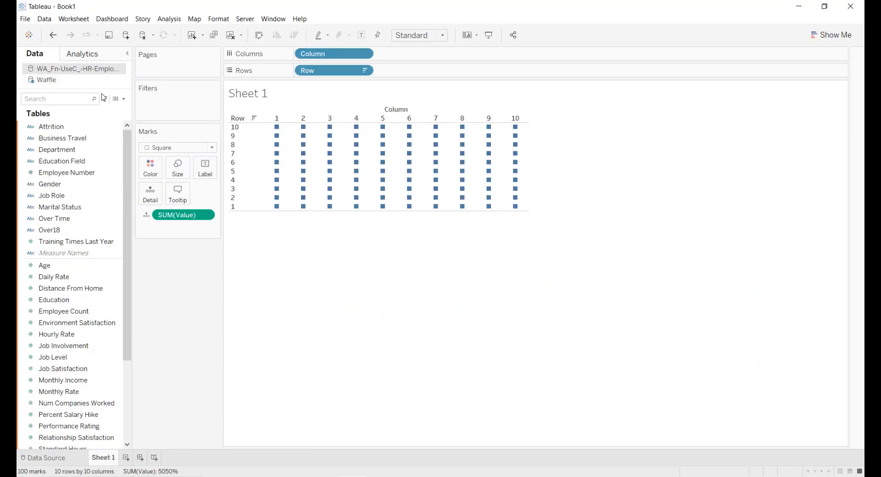
# Create a calculated field named "Total employess" in the HR attrition data with the formula { FIXED : COUNT([Gender])}
pyautogui.click(124, 101)
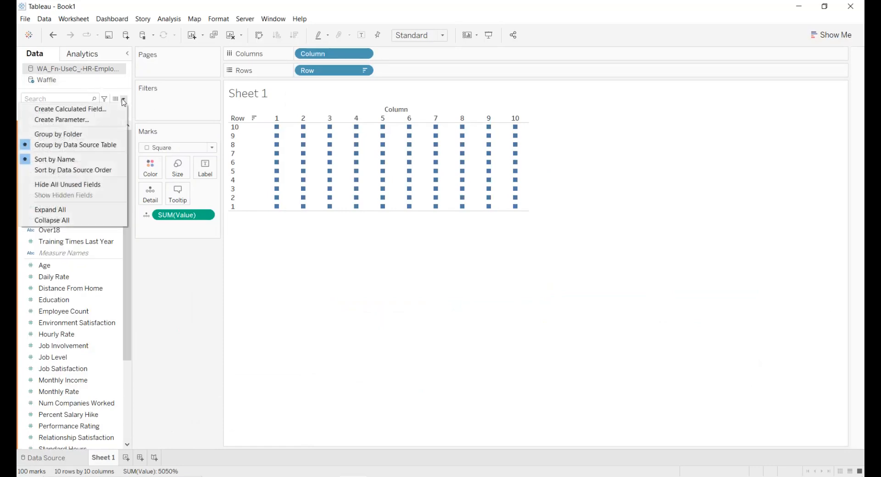
pyautogui.click(111, 108)
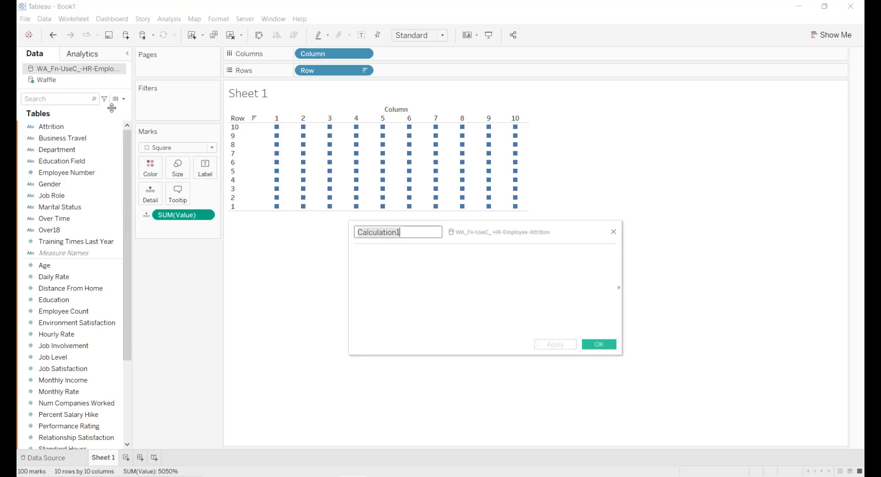
pyautogui.write('Tota')
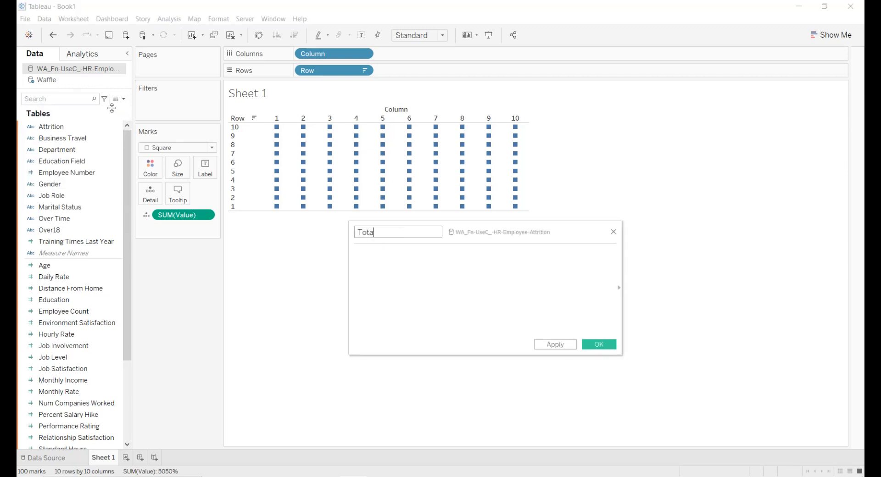
pyautogui.write('l employess')
pyautogui.click(354, 254)
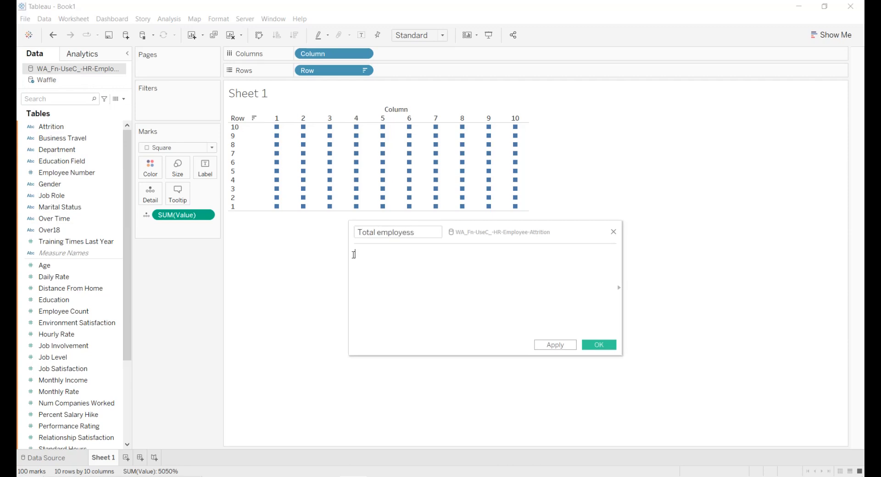
pyautogui.write('{ FIXED : Coun')
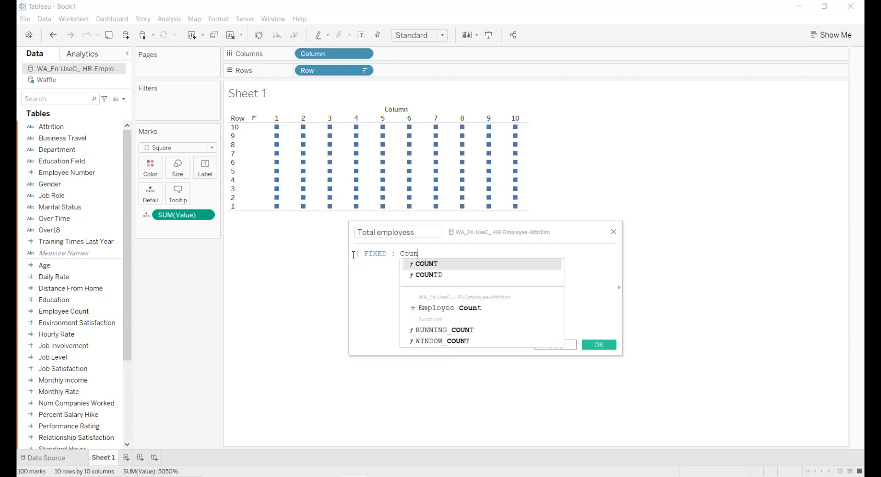
pyautogui.press('Return')
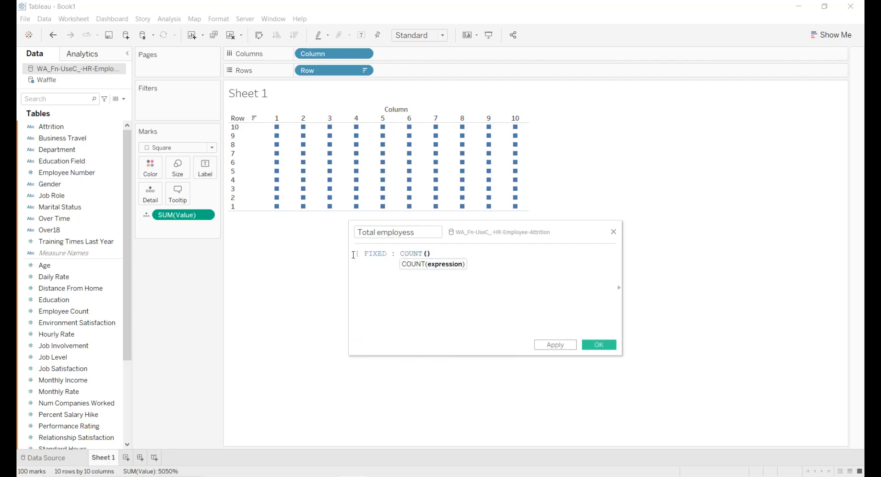
pyautogui.write('gen')
pyautogui.press('Return')
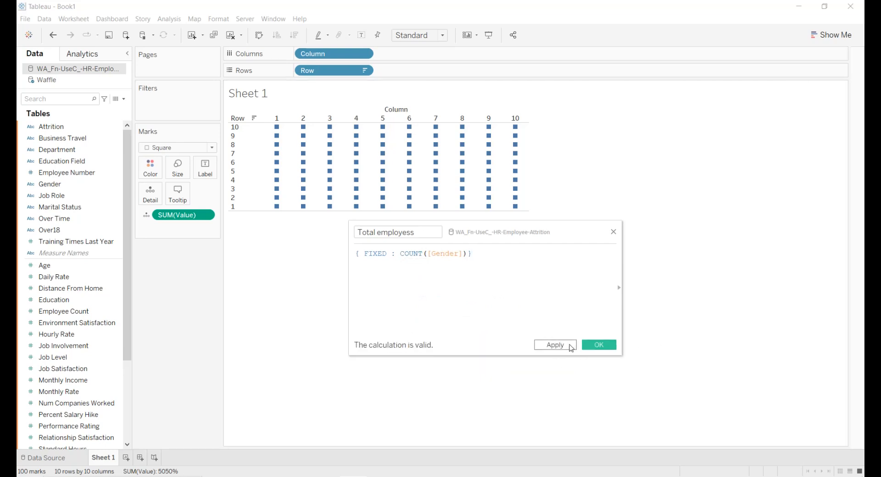
pyautogui.click(570, 346)
pyautogui.click(612, 346)
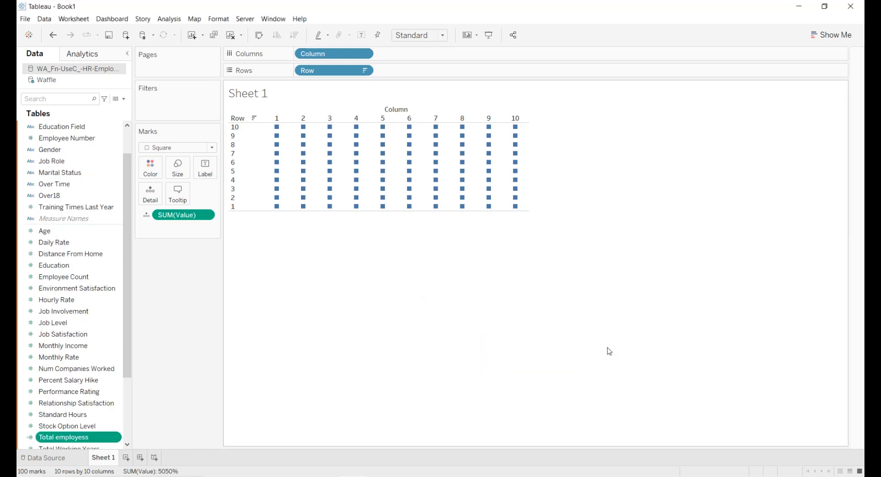
# Create a calculated field named "Male" in the HR attrition data with the formula If [Gender]='Male' THEN 1 END
pyautogui.click(123, 99)
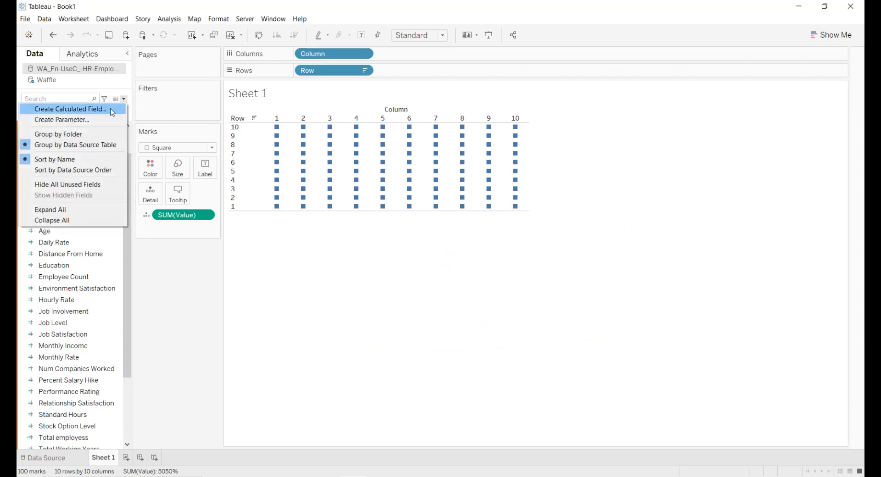
pyautogui.click(112, 110)
pyautogui.write('Mal')
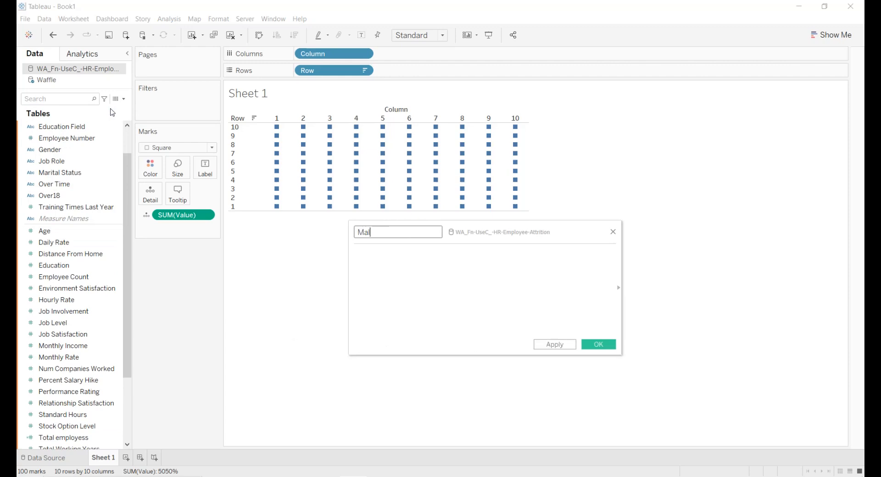
pyautogui.write('e')
pyautogui.press('Tab')
pyautogui.write('If gen')
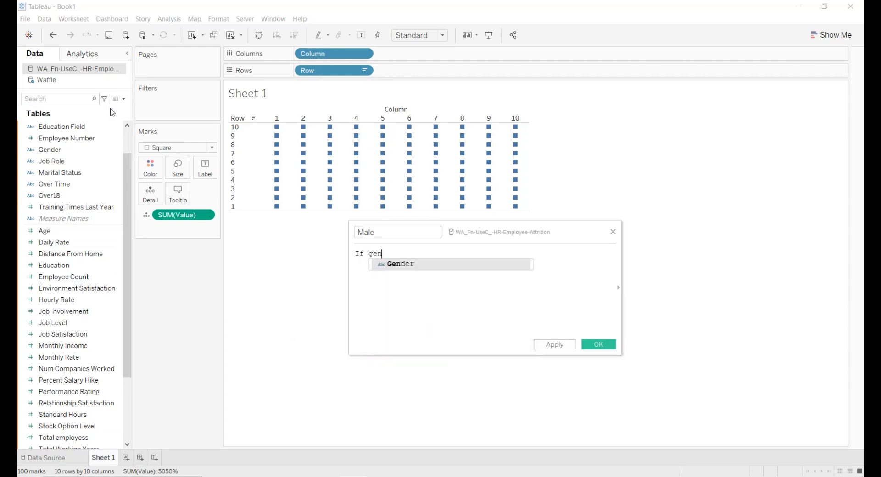
pyautogui.press('Return')
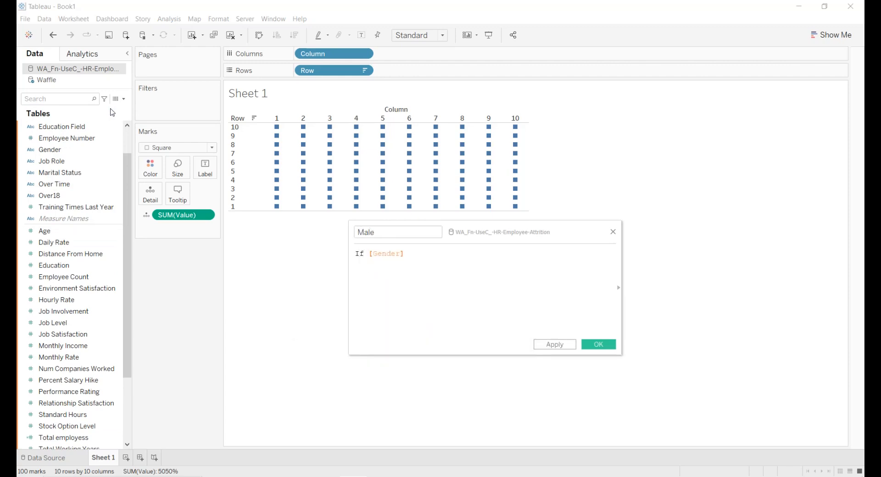
pyautogui.write("='Male' Than")
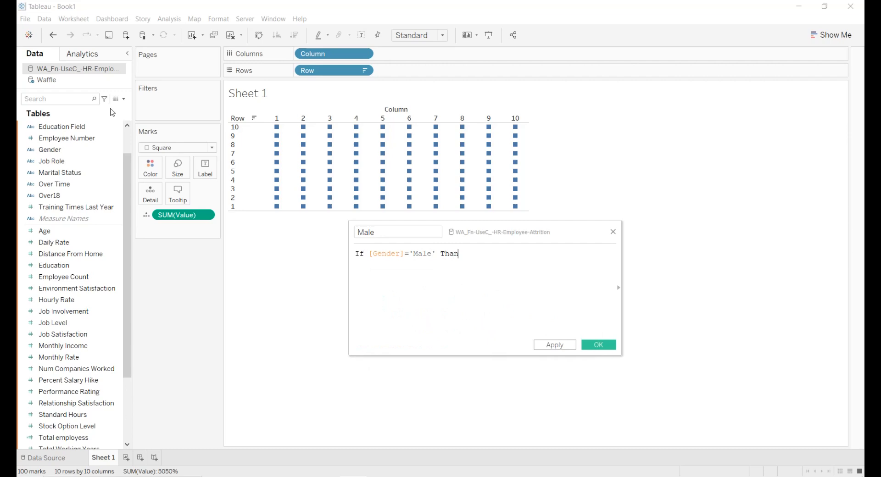
pyautogui.press('BackSpace')
pyautogui.press('BackSpace')
pyautogui.press('Return')
pyautogui.write('1 END')
pyautogui.click(565, 348)
pyautogui.click(596, 348)
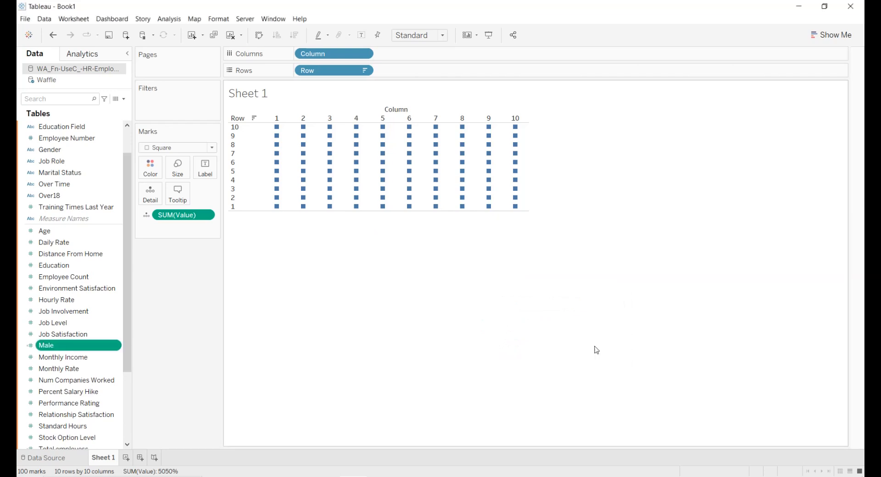
# Create a calculated field named "Male percentage" in the Waffle data that divides SUM of Male by SUM of Total employess from the HR attrition data
pyautogui.click(63, 83)
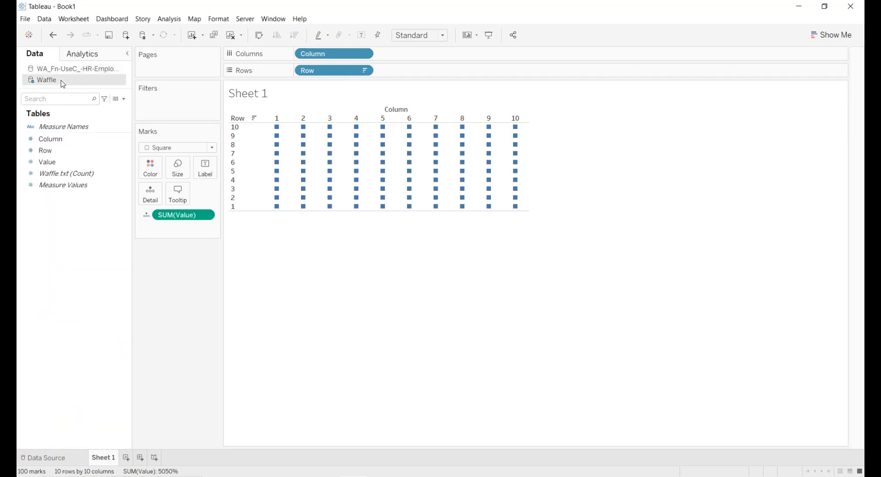
pyautogui.click(124, 99)
pyautogui.click(118, 109)
pyautogui.write('Mal')
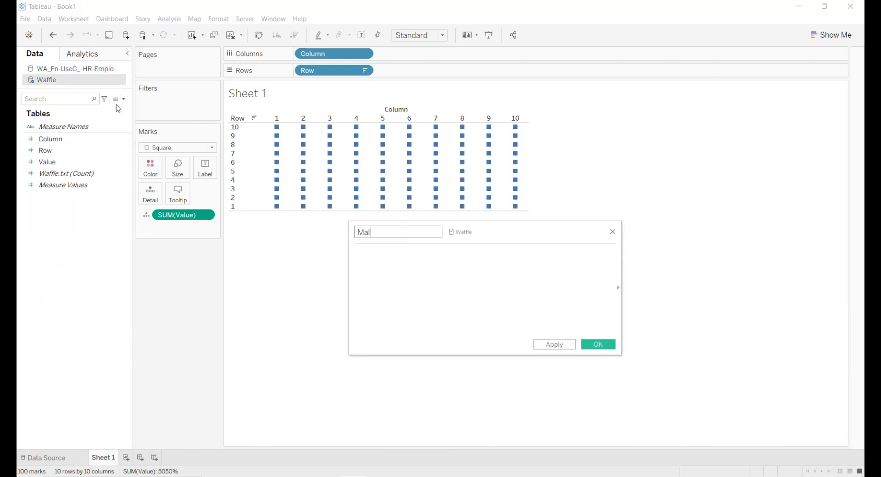
pyautogui.write('e percentage')
pyautogui.press('Tab')
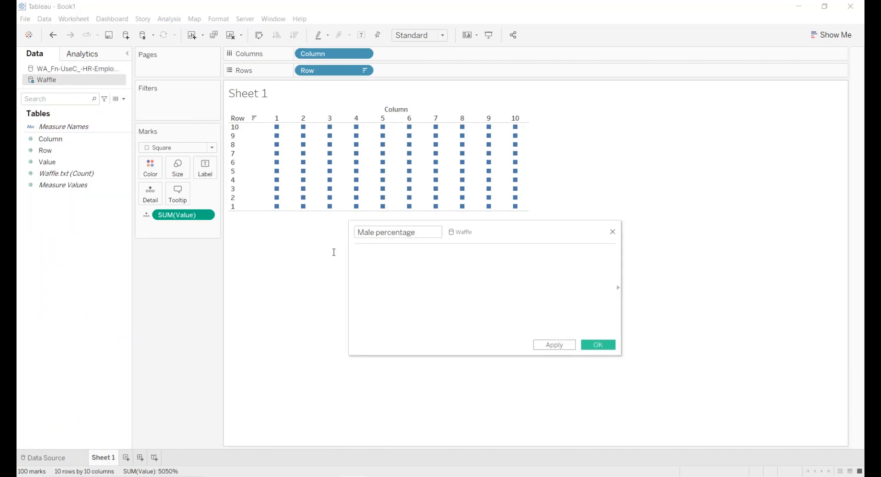
pyautogui.write('Male')
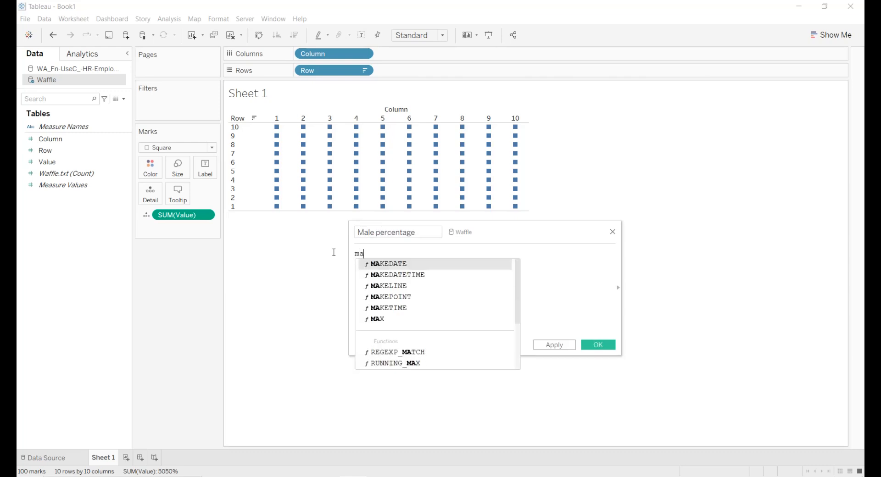
pyautogui.press('Return')
pyautogui.write('/tot')
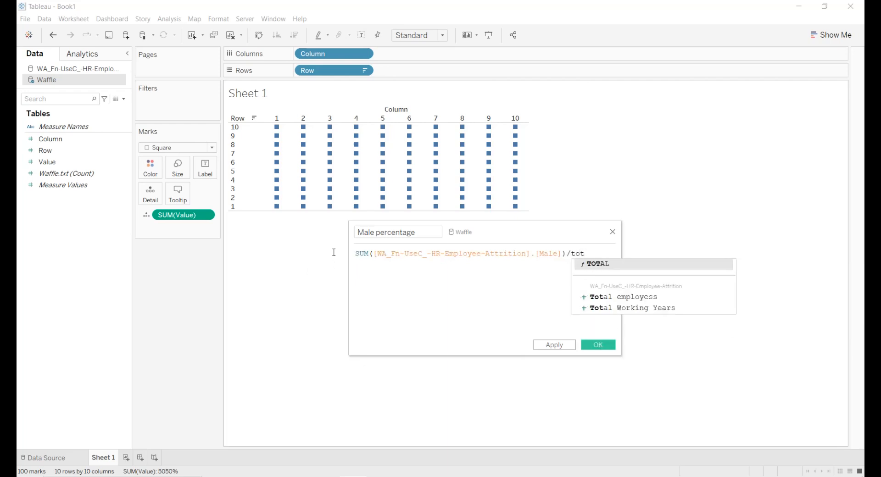
pyautogui.press('Down')
pyautogui.press('Return')
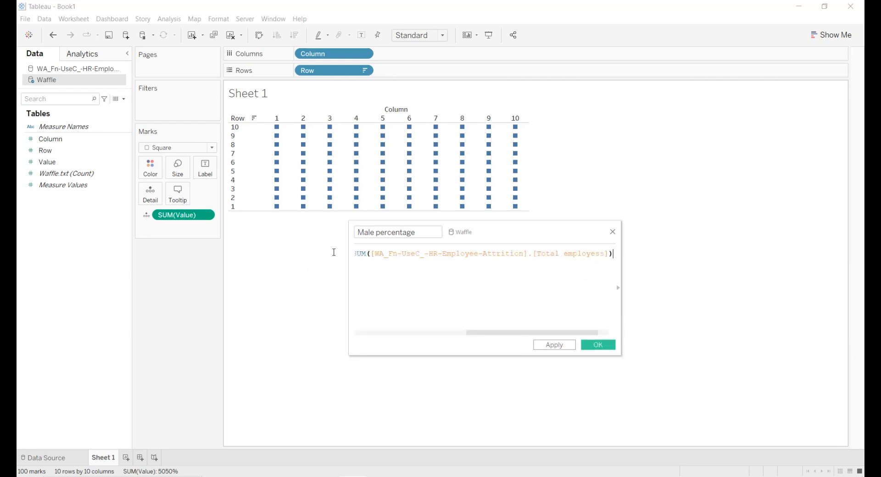
pyautogui.click(554, 346)
pyautogui.click(597, 345)
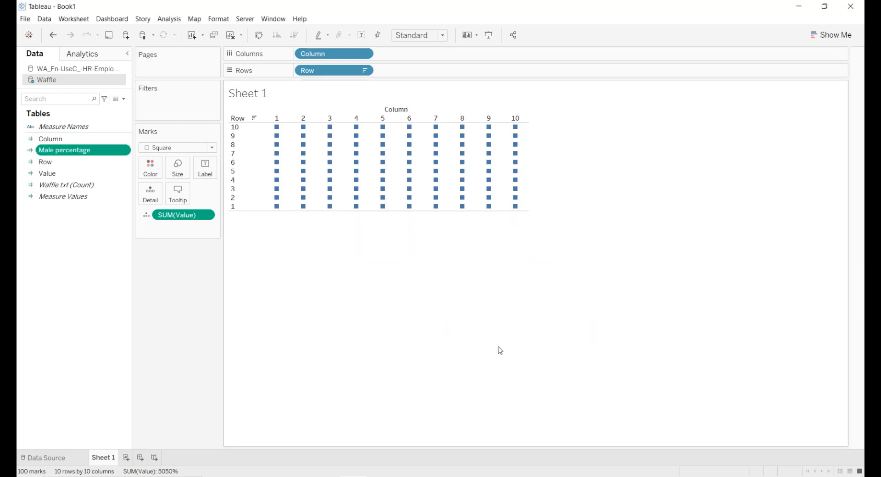
# Create a calculated field named "Female percentage" in the Waffle data with the formula 1 - [Male percentage]
pyautogui.click(125, 100)
pyautogui.click(117, 108)
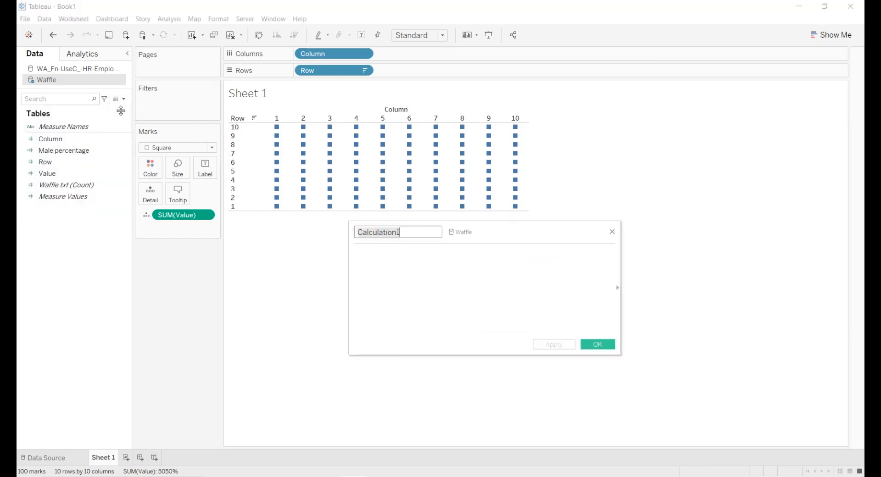
pyautogui.write('Female ')
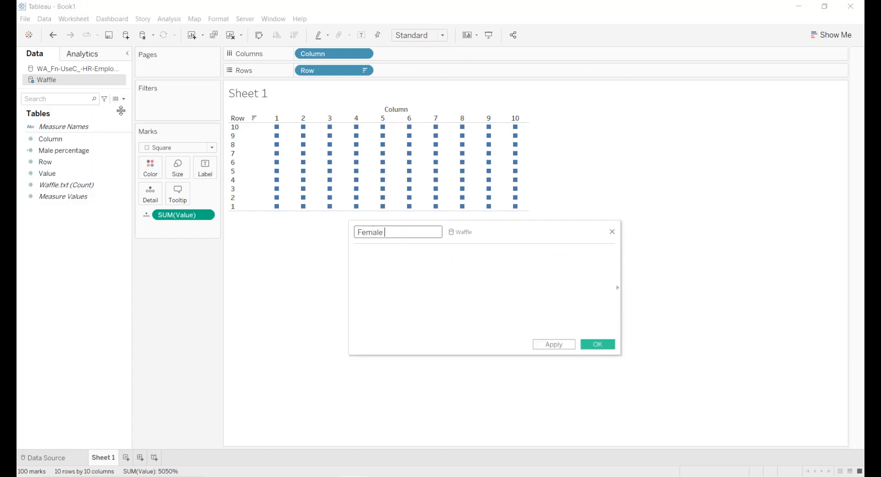
pyautogui.write('percentage')
pyautogui.press('Tab')
pyautogui.write('1 ')
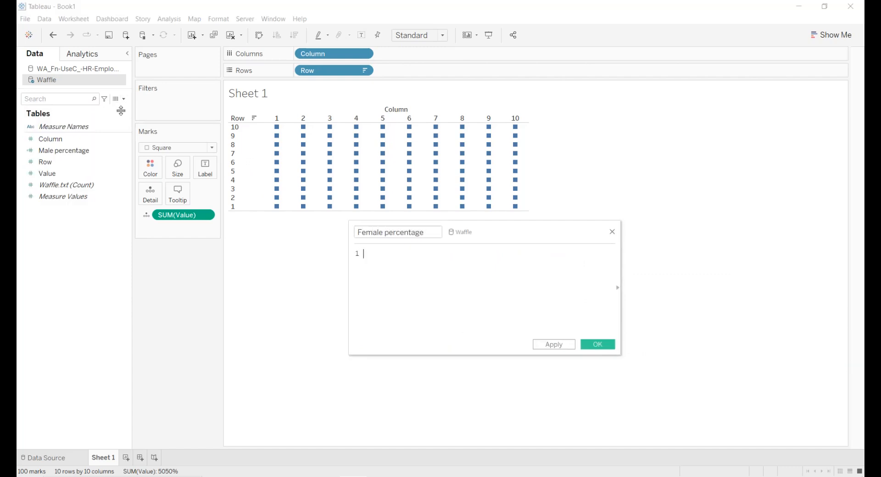
pyautogui.write('- mal')
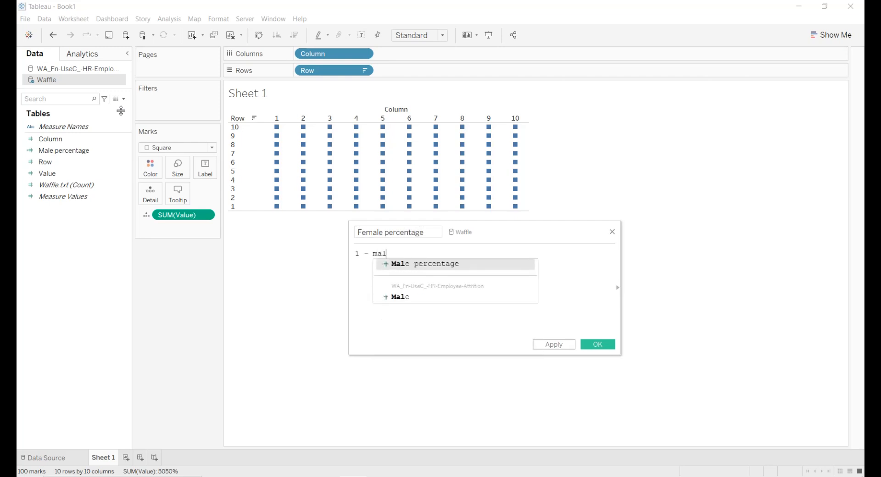
pyautogui.press('Return')
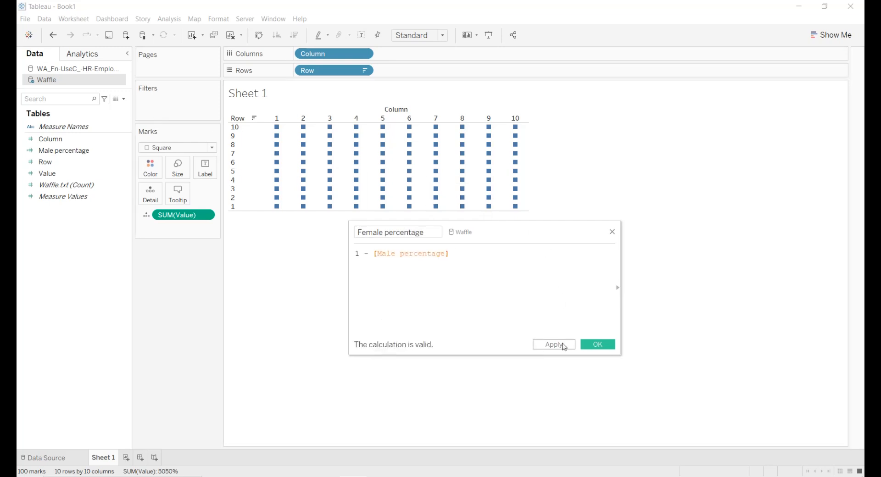
pyautogui.click(560, 346)
pyautogui.click(596, 343)
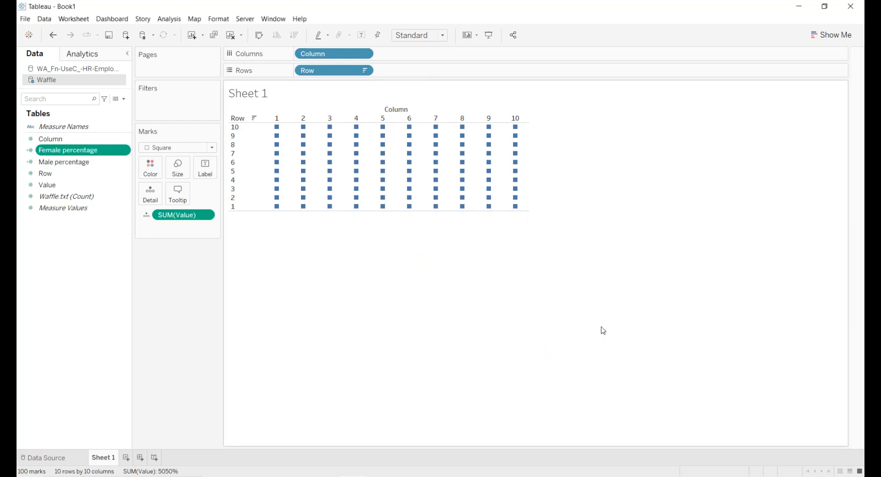
# Create a calculated field named "Color" in the Waffle data with the formula IF SUM([Value]) <= [Male percentage] THEN 'Male' ELSE 'Female' END
pyautogui.click(123, 99)
pyautogui.click(70, 109)
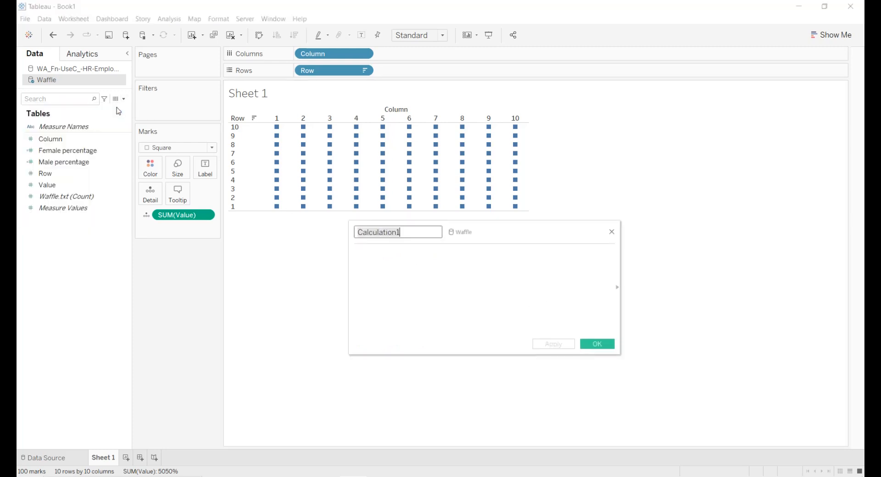
pyautogui.write('Color')
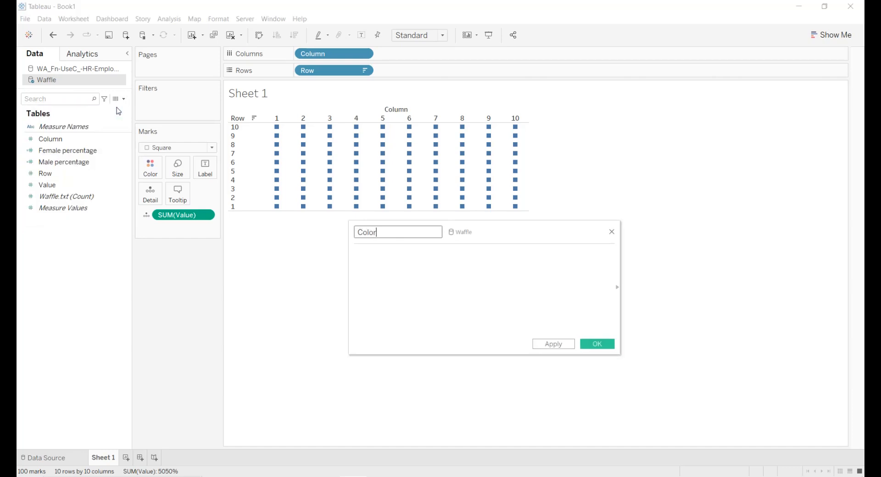
pyautogui.press('Tab')
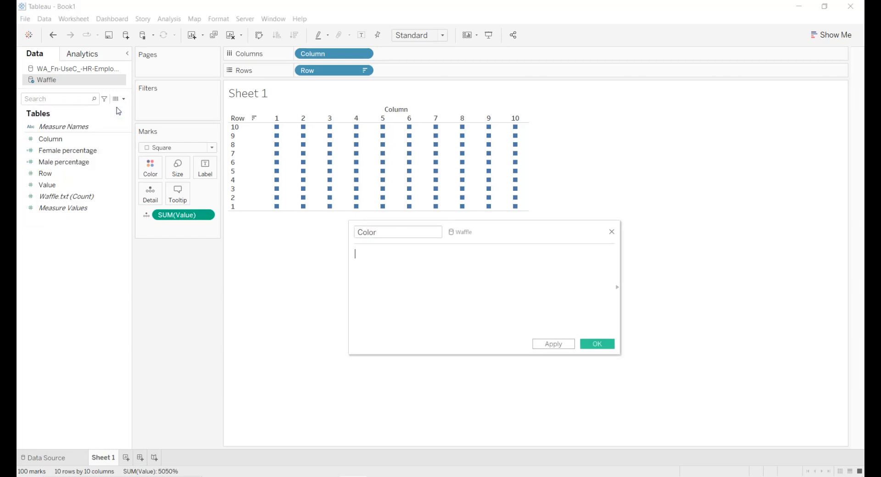
pyautogui.write('IF su')
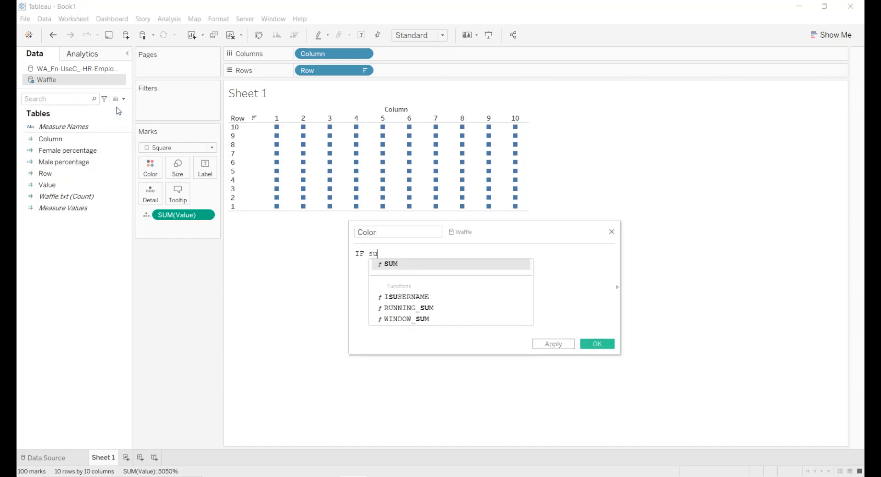
pyautogui.press('Return')
pyautogui.write('val)')
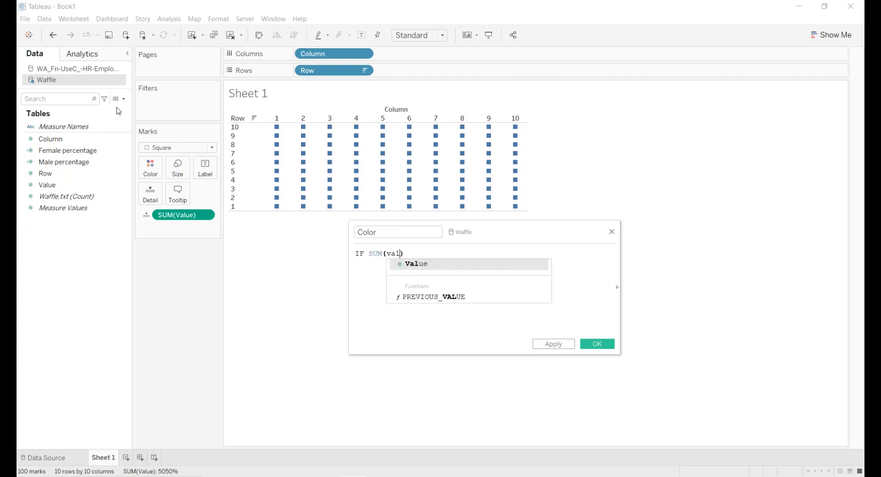
pyautogui.press('Return')
pyautogui.write('<=')
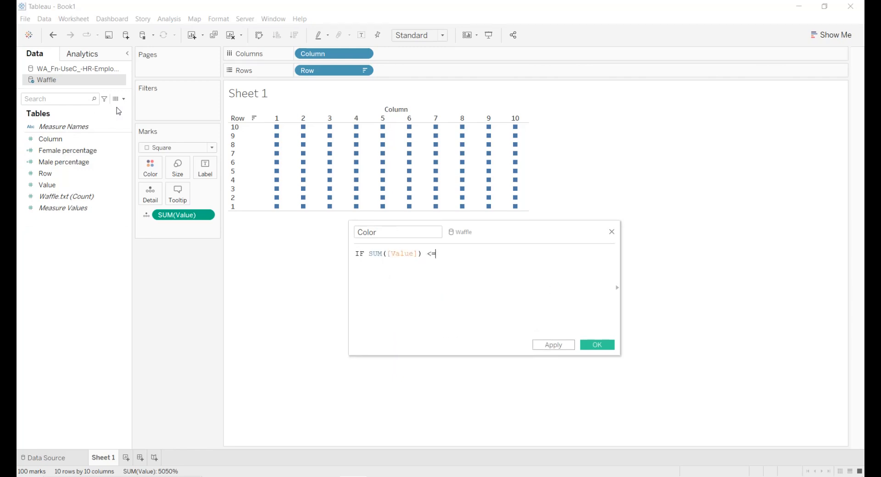
pyautogui.write(' mal')
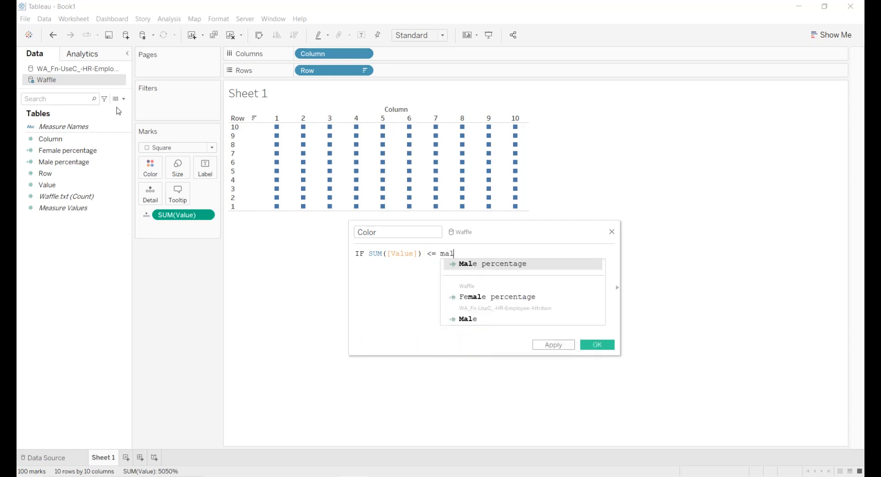
pyautogui.press('Return')
pyautogui.write('THE')
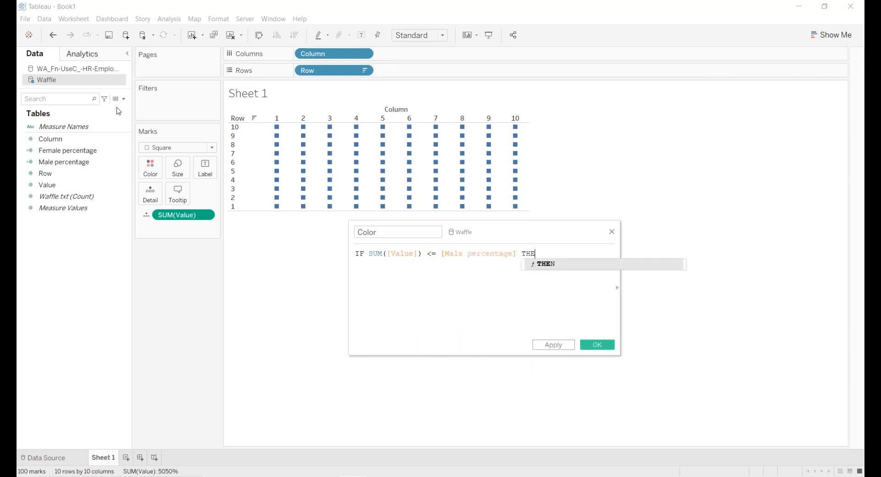
pyautogui.write("N 'Male")
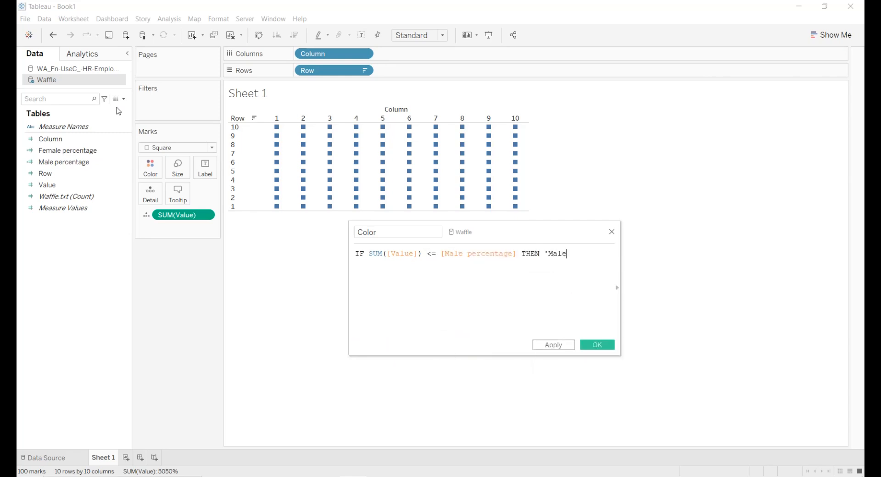
pyautogui.write("'EL")
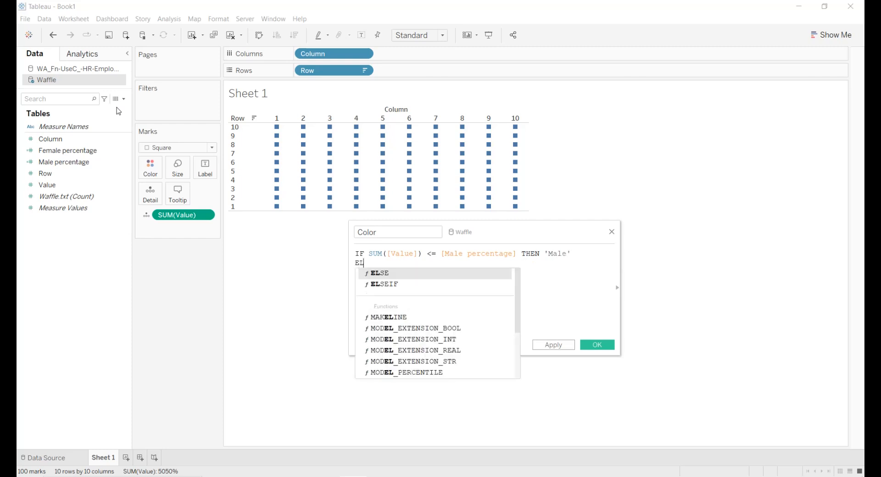
pyautogui.write("SE 'Female'")
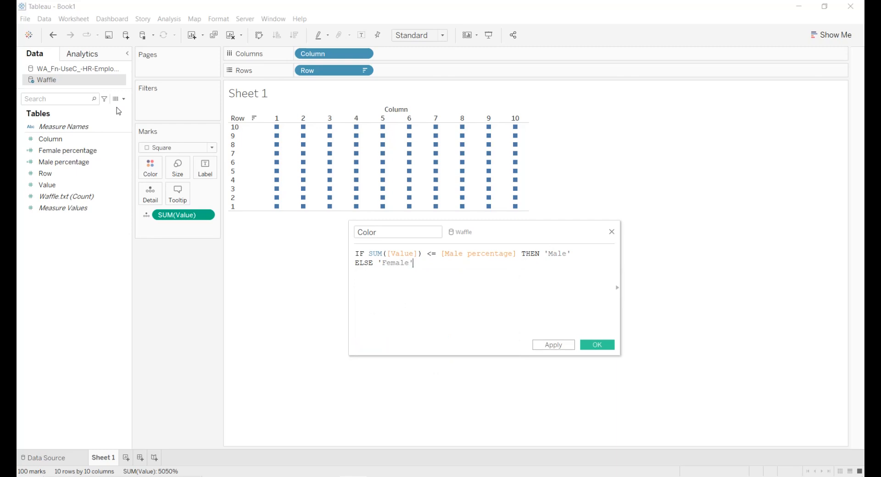
pyautogui.press('Return')
pyautogui.write('END')
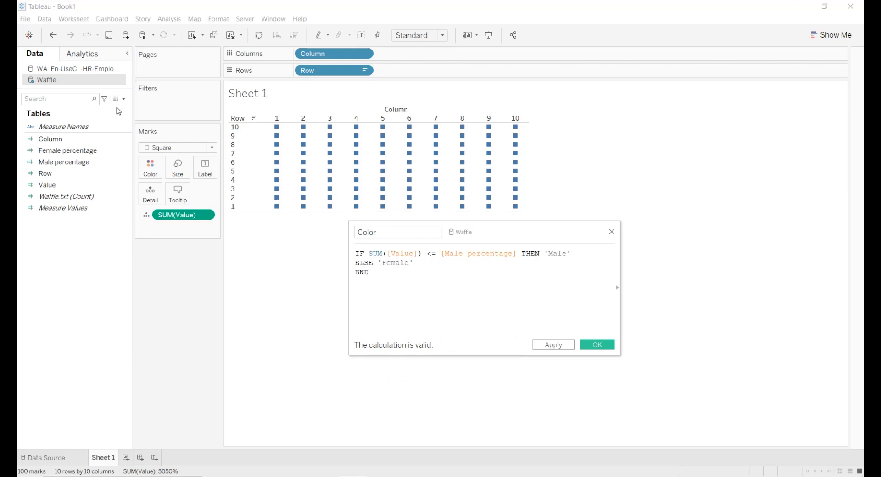
pyautogui.click(553, 345)
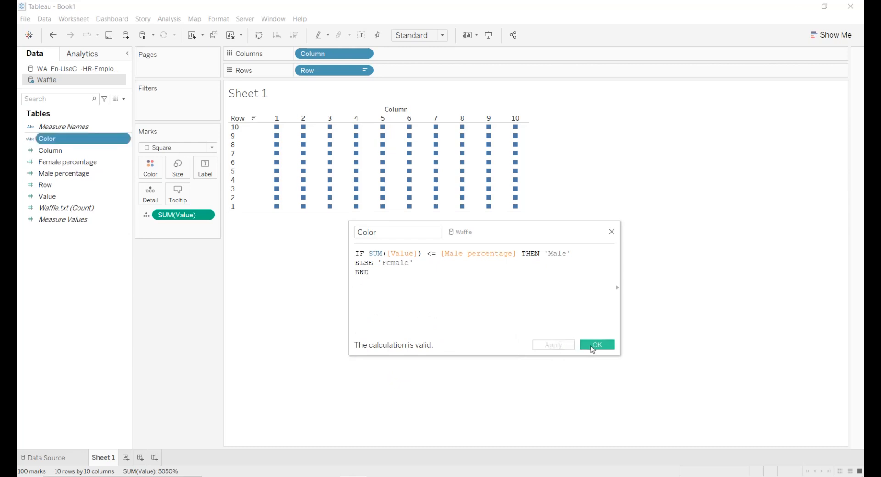
pyautogui.click(594, 345)
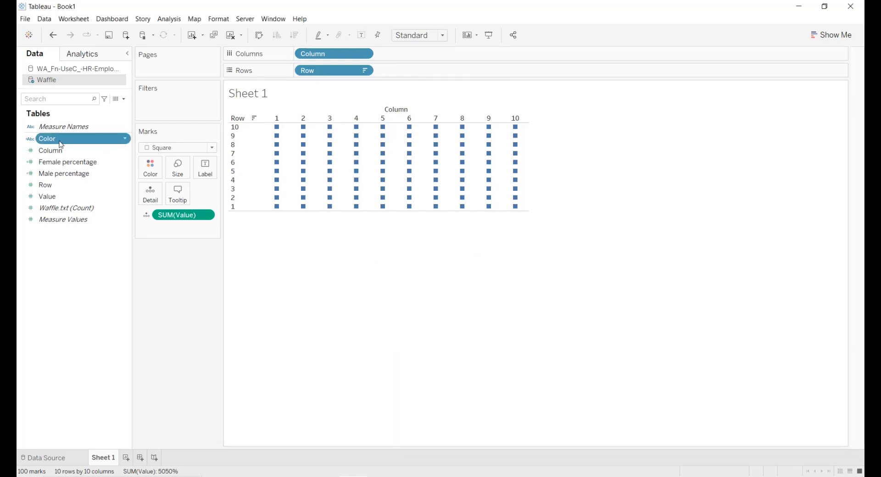
# Color the waffle chart's square marks by the Color calculated field
pyautogui.moveTo(65, 144); pyautogui.dragTo(147, 170)
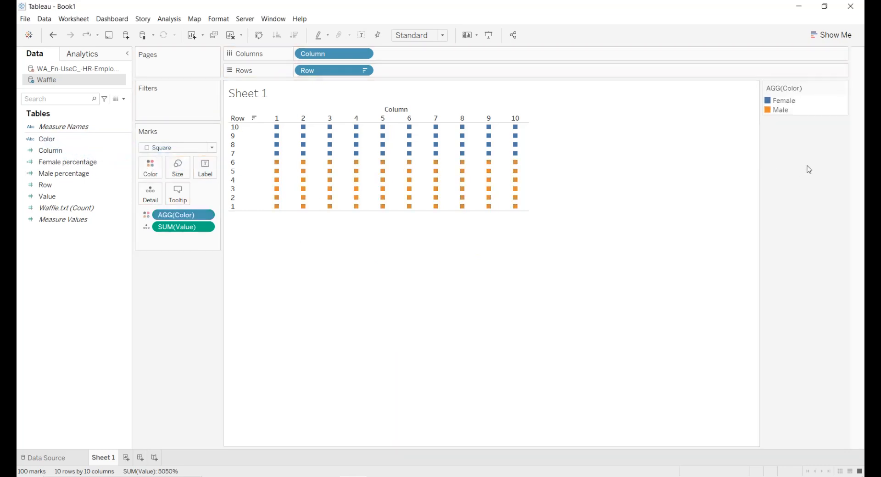
pyautogui.moveTo(325, 199)
pyautogui.moveTo(441, 158)
# Add a new worksheet displaying Male percentage as text, and return to Sheet 1
pyautogui.click(125, 458)
pyautogui.moveTo(91, 178); pyautogui.dragTo(214, 176)
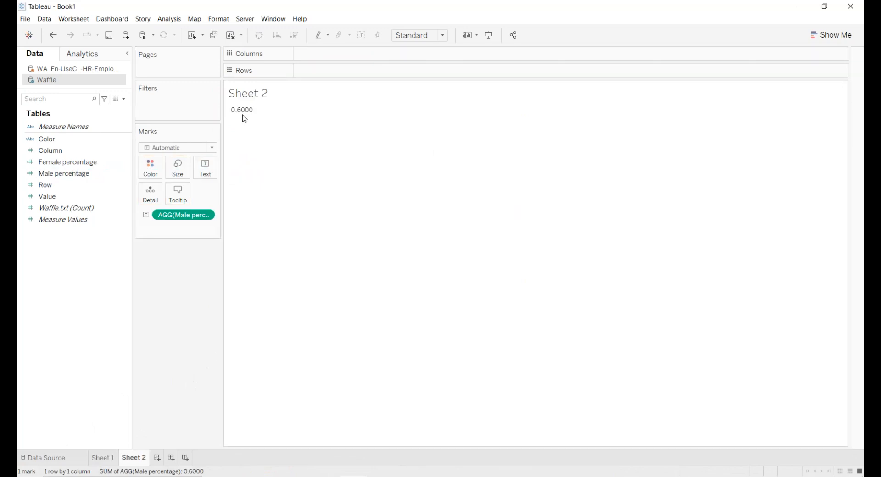
pyautogui.click(106, 457)
# Hide the row and column headers of the waffle chart on Sheet 1
pyautogui.rightClick(259, 154)
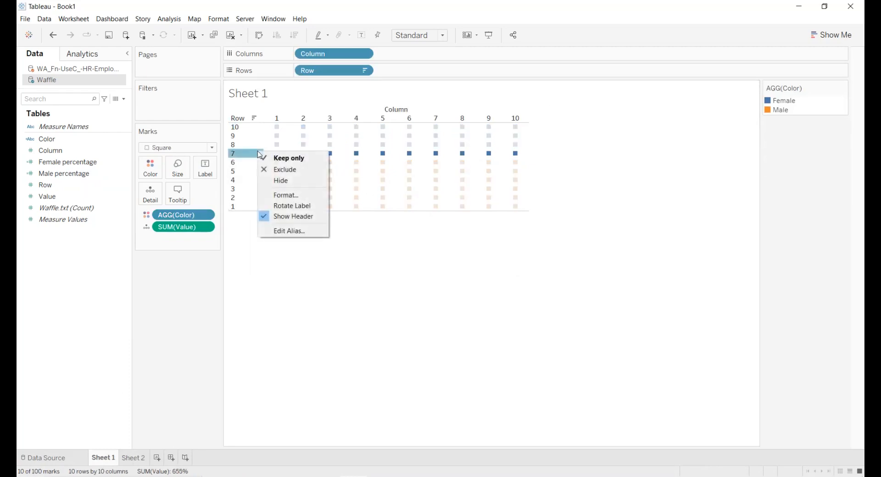
pyautogui.click(288, 216)
pyautogui.click(347, 118)
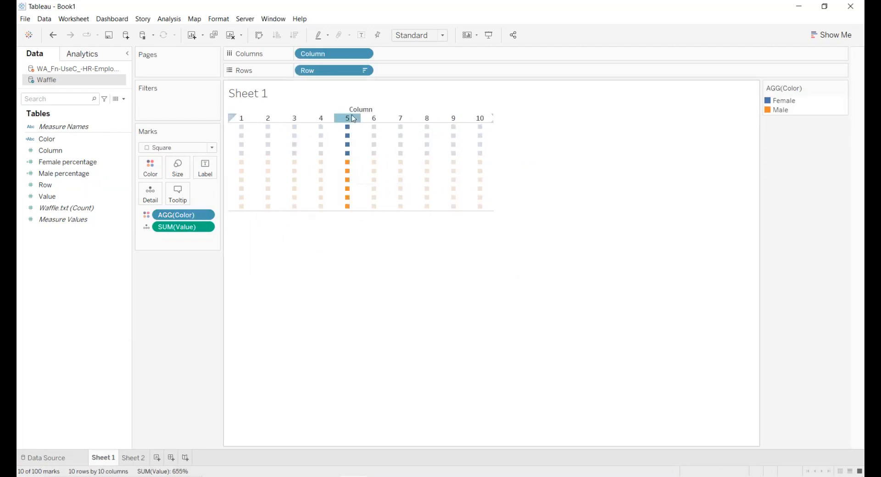
pyautogui.rightClick(350, 117)
pyautogui.click(370, 181)
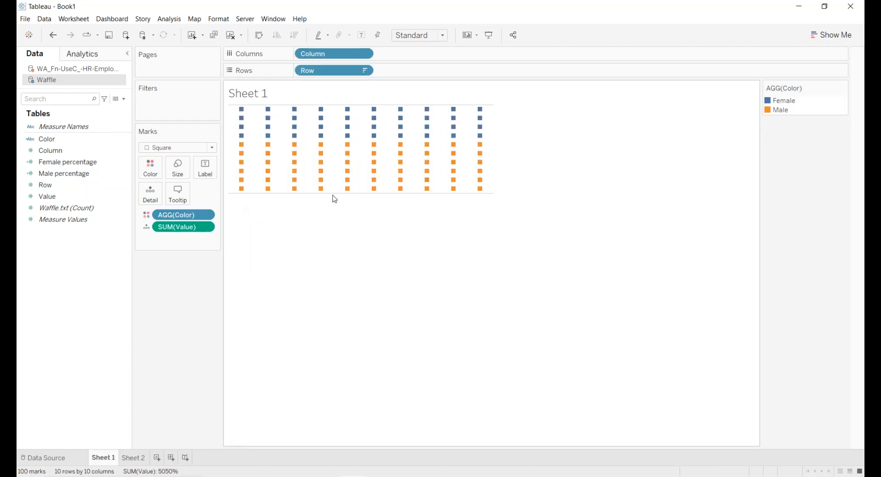
# Stretch the waffle chart vertically to roughly twice its height so its rows are taller
pyautogui.click(335, 196)
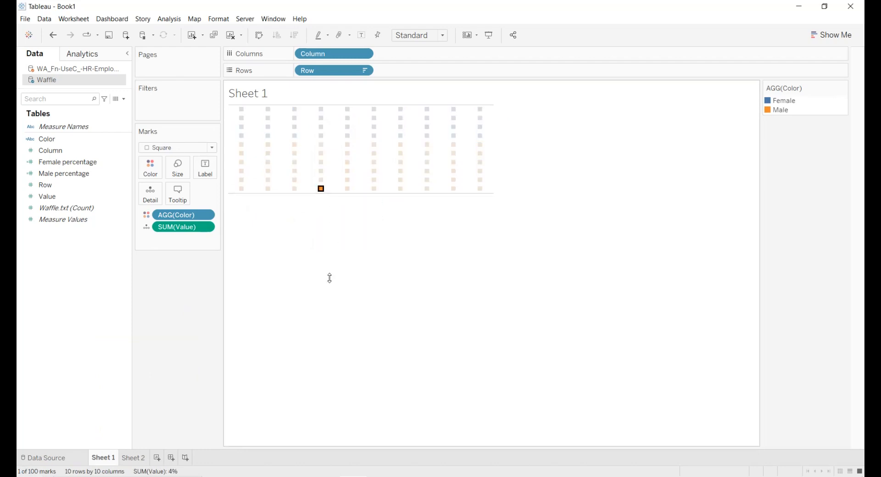
pyautogui.moveTo(330, 312); pyautogui.dragTo(331, 312)
pyautogui.click(572, 233)
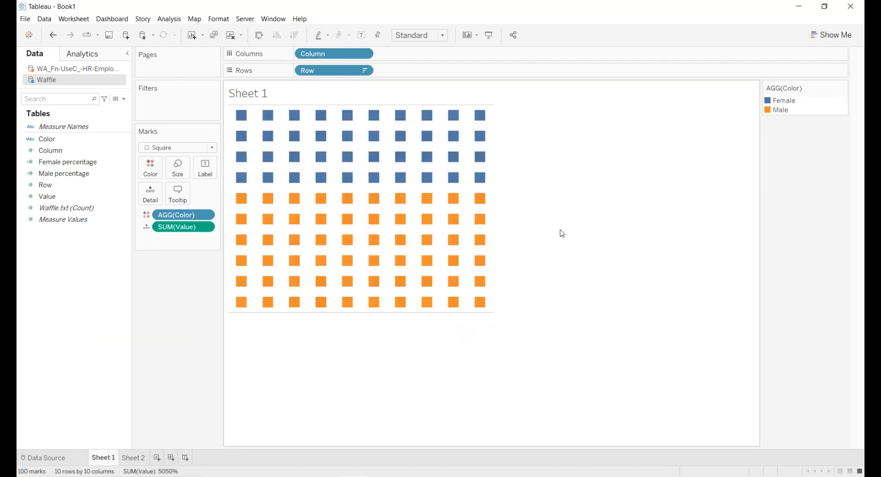
# Increase the size of the square marks until they nearly fill the waffle chart's cells
pyautogui.click(178, 171)
pyautogui.moveTo(191, 191); pyautogui.dragTo(208, 198)
pyautogui.click(684, 165)
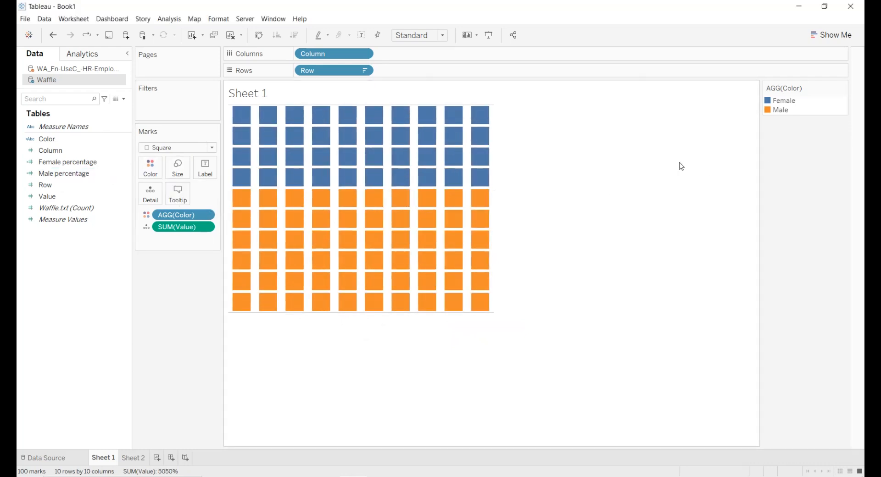
# Hide the worksheet title, and color the Female squares pink and the Male squares blue
pyautogui.rightClick(278, 99)
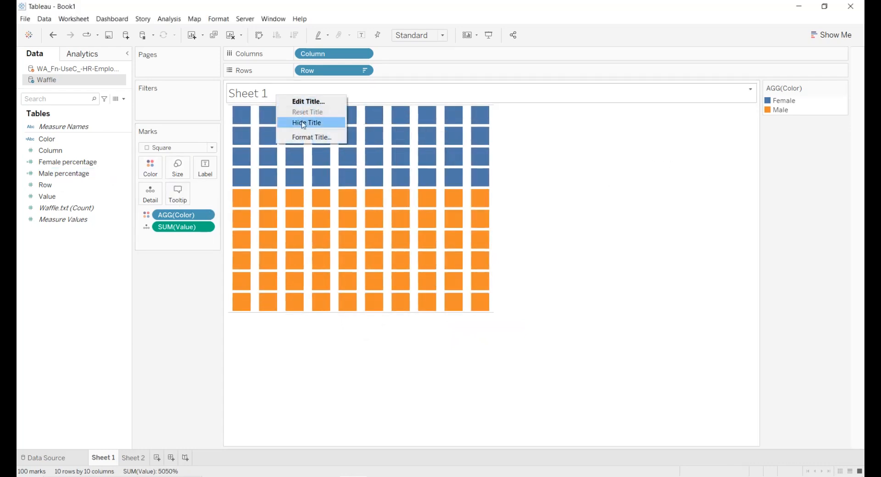
pyautogui.click(312, 122)
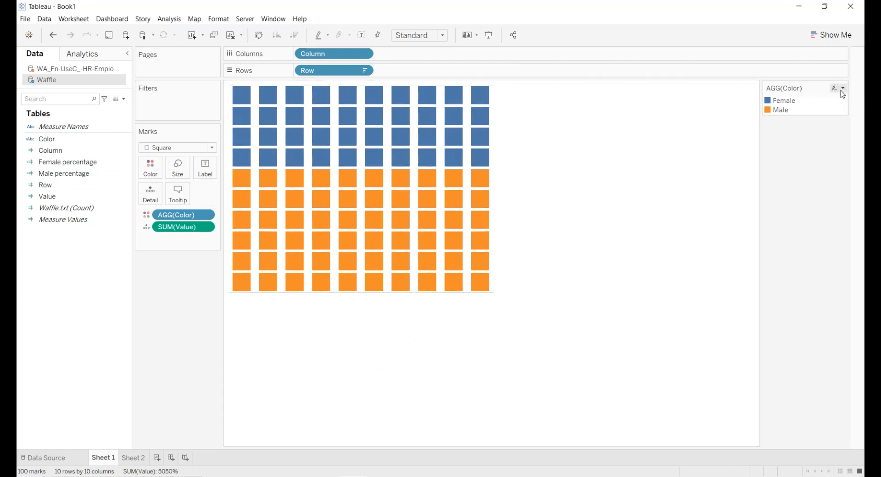
pyautogui.click(843, 93)
pyautogui.click(816, 96)
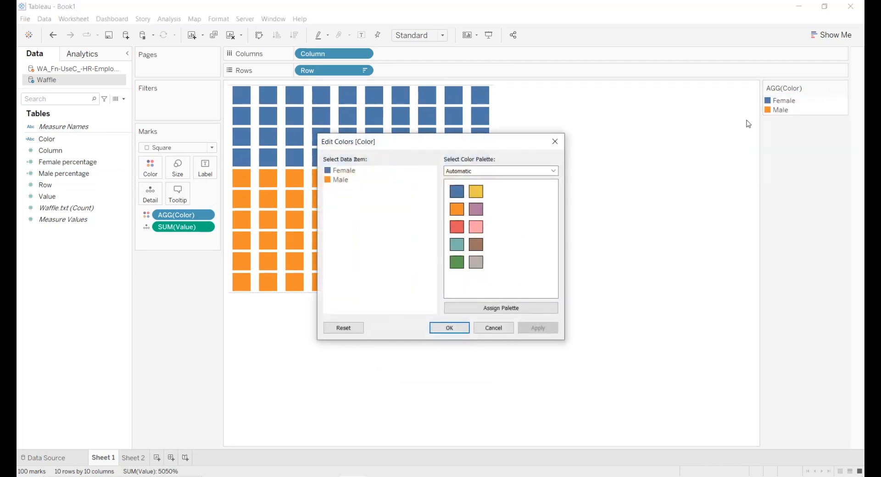
pyautogui.click(339, 171)
pyautogui.click(475, 227)
pyautogui.click(341, 181)
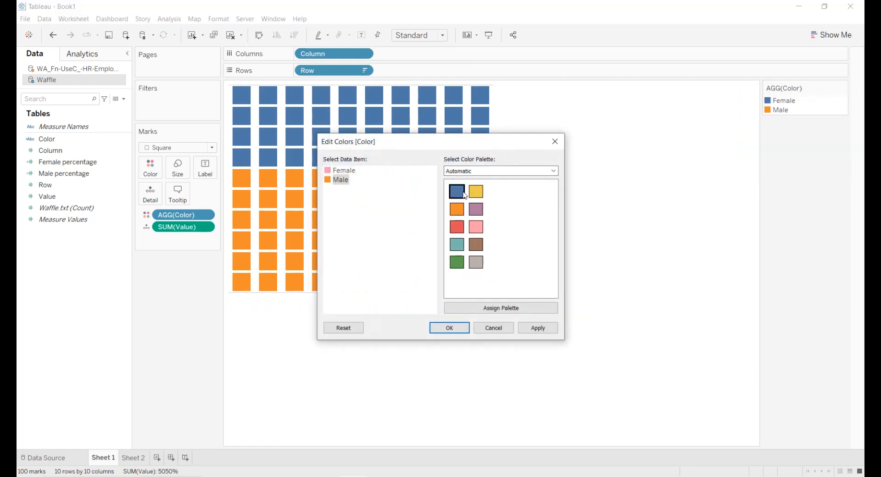
pyautogui.click(538, 328)
pyautogui.click(441, 329)
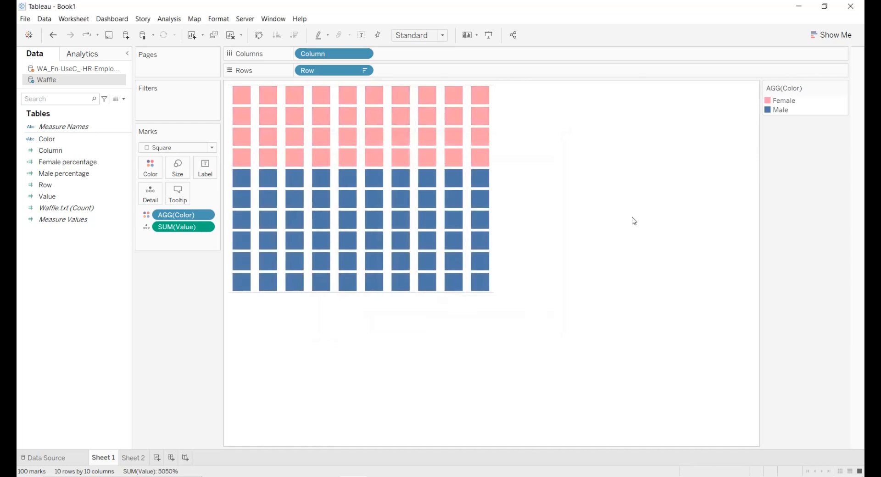
# Remove the row divider lines from the waffle chart's pane by setting that border to none
pyautogui.rightClick(401, 220)
pyautogui.click(433, 274)
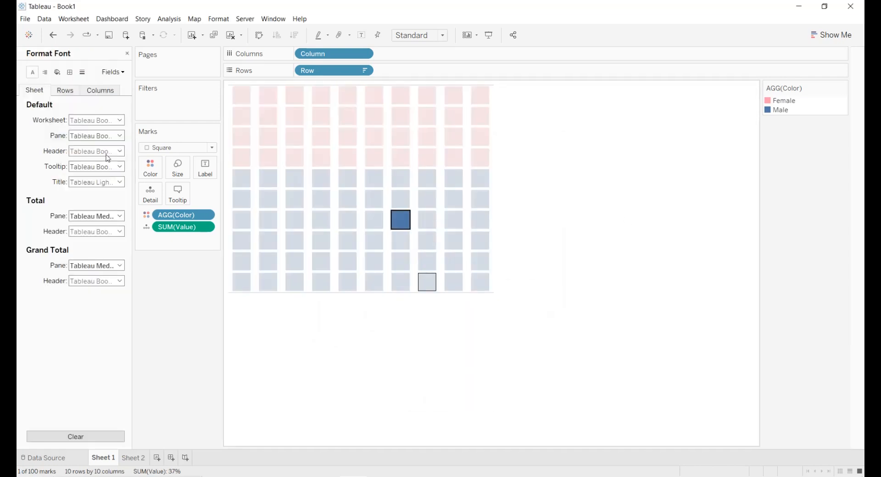
pyautogui.click(69, 72)
pyautogui.click(97, 284)
pyautogui.click(142, 274)
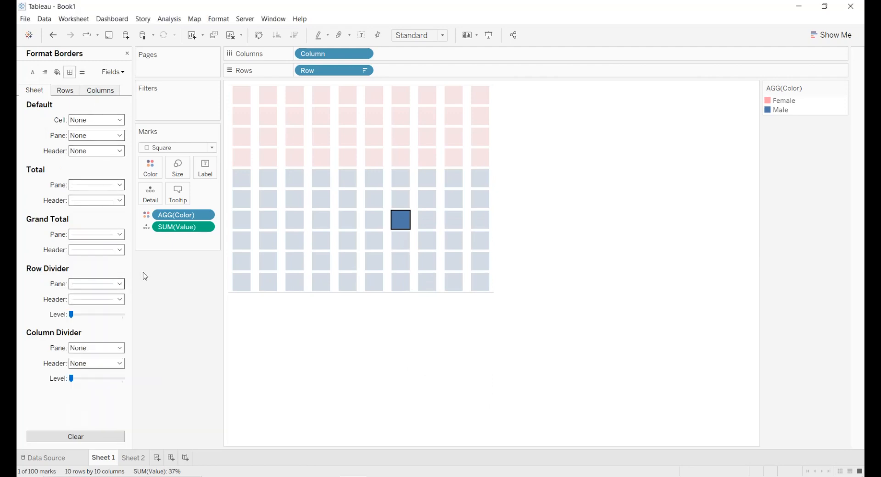
pyautogui.click(92, 283)
pyautogui.click(96, 298)
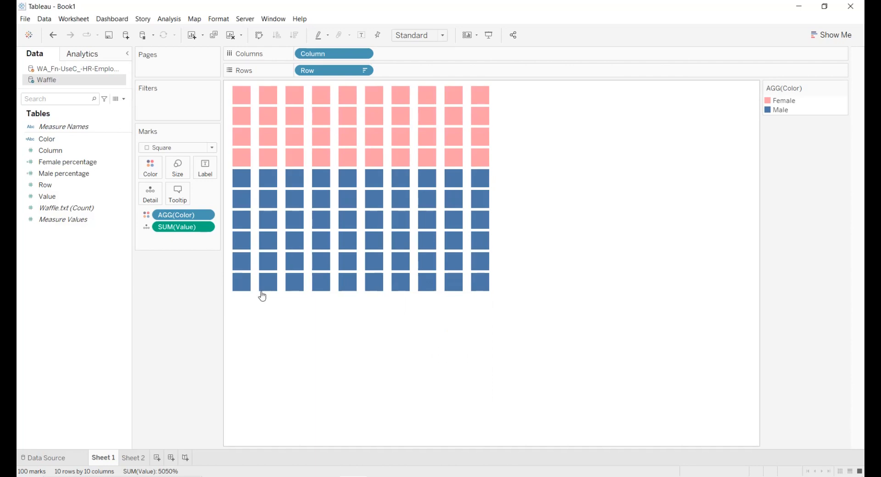
# Add Female percentage and Male percentage as mark details, and start a mark annotation on a Male square in the fifth column
pyautogui.moveTo(74, 167); pyautogui.dragTo(150, 197)
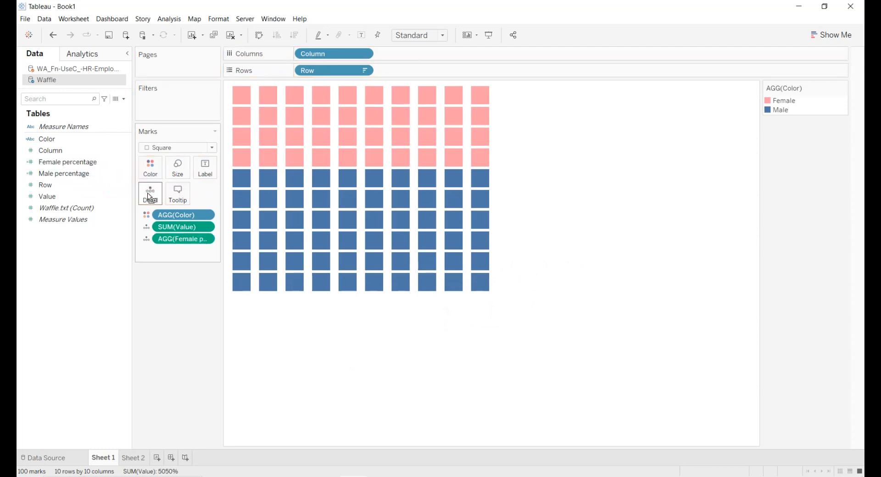
pyautogui.moveTo(74, 179); pyautogui.dragTo(153, 199)
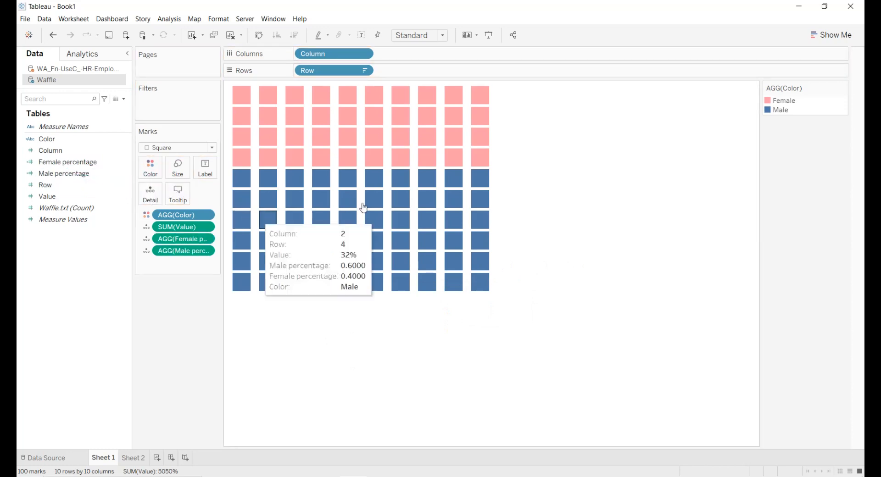
pyautogui.click(350, 221)
pyautogui.rightClick(351, 221)
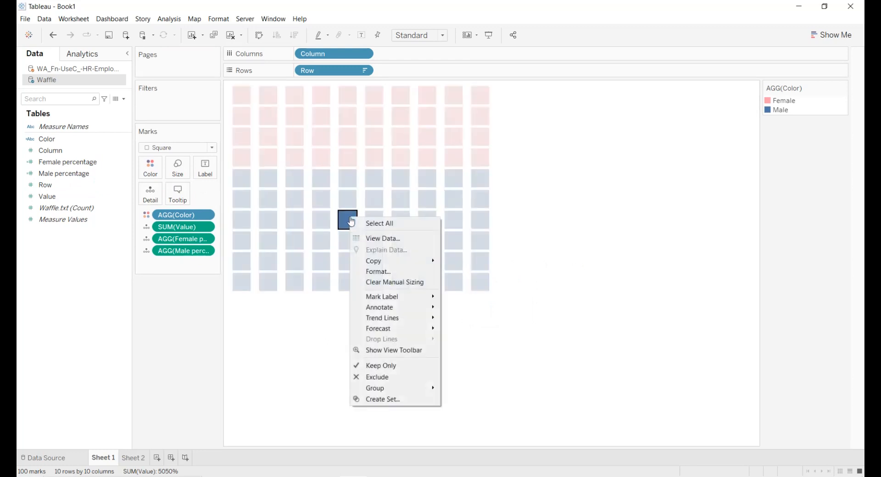
pyautogui.moveTo(389, 313)
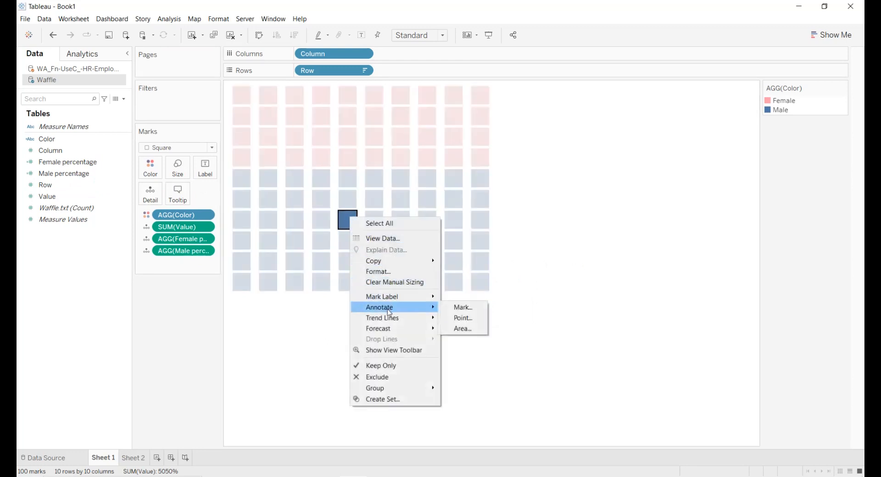
pyautogui.click(448, 308)
# Reduce the annotation text to the Color field and the Male percentage field on one line, separated by a colon
pyautogui.moveTo(517, 234); pyautogui.dragTo(369, 238)
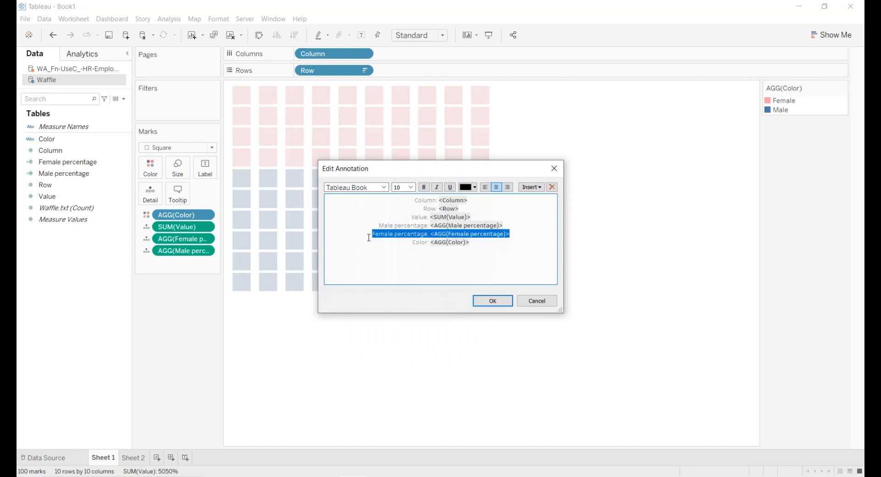
pyautogui.press('BackSpace')
pyautogui.moveTo(487, 216); pyautogui.dragTo(399, 209)
pyautogui.press('BackSpace')
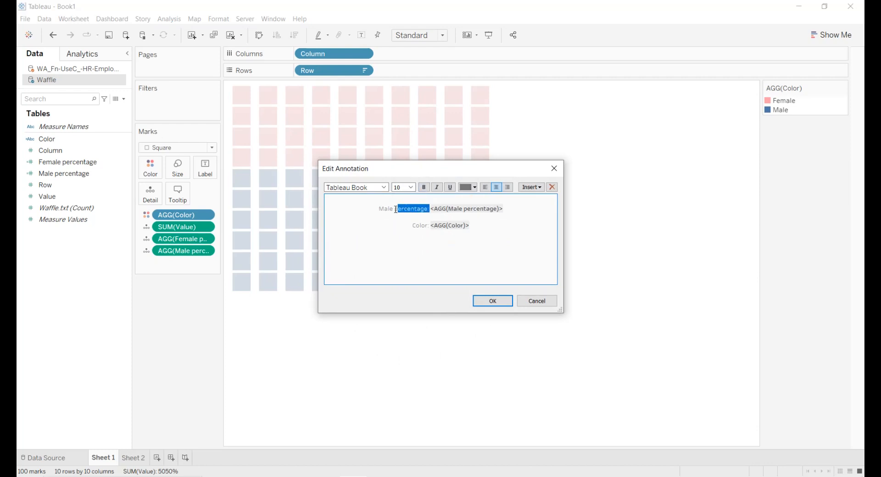
pyautogui.press('BackSpace')
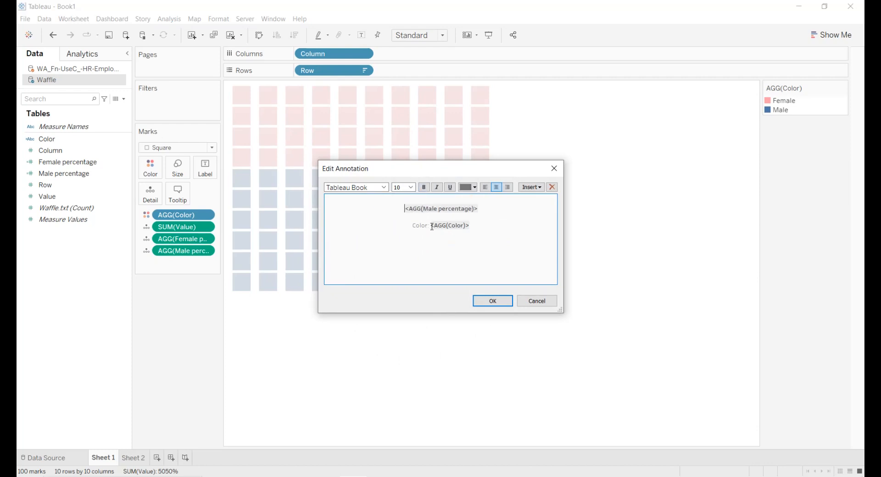
pyautogui.press('BackSpace')
pyautogui.moveTo(460, 225); pyautogui.dragTo(450, 225)
pyautogui.hotkey('ctrl', 'c')
pyautogui.press('BackSpace')
pyautogui.hotkey('ctrl', 'v')
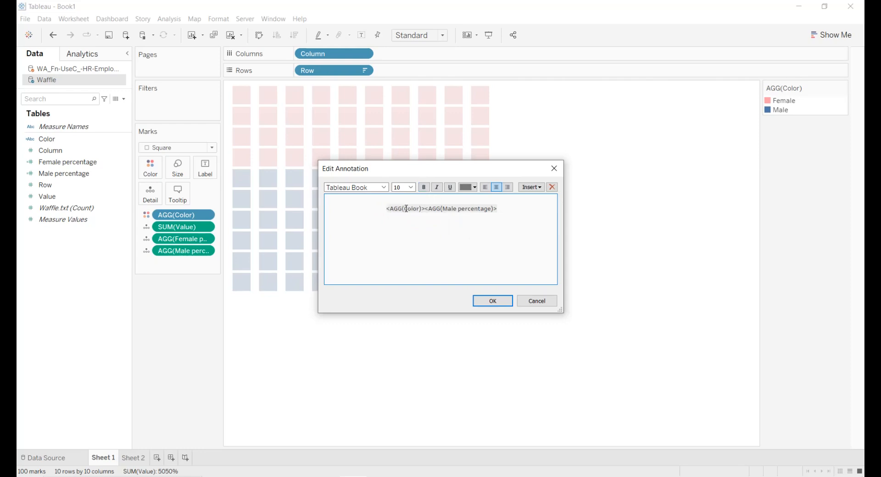
pyautogui.write(':')
# Format the whole annotation text as black, bold and size 20, and place it on the chart
pyautogui.tripleClick(406, 209)
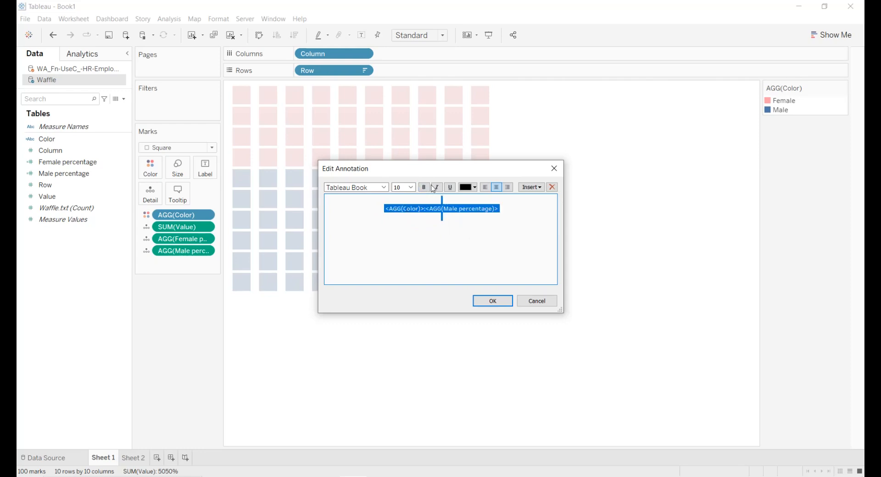
pyautogui.click(475, 188)
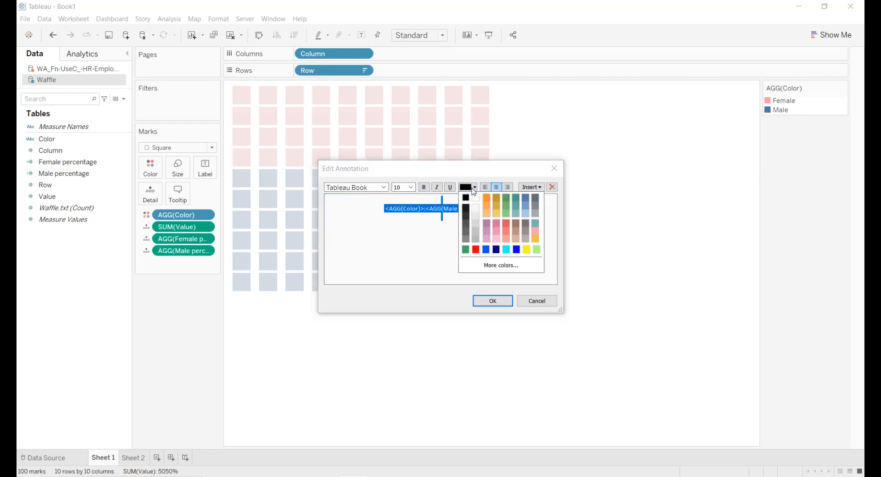
pyautogui.click(466, 197)
pyautogui.click(424, 187)
pyautogui.click(410, 187)
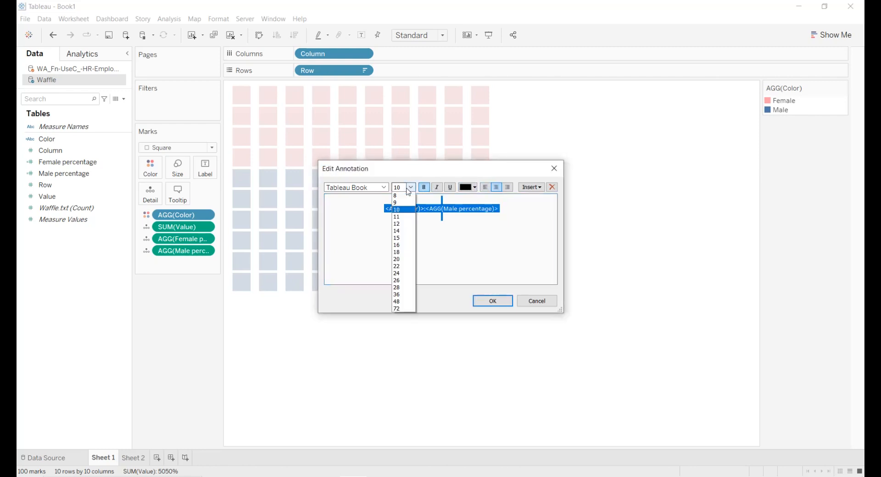
pyautogui.click(404, 260)
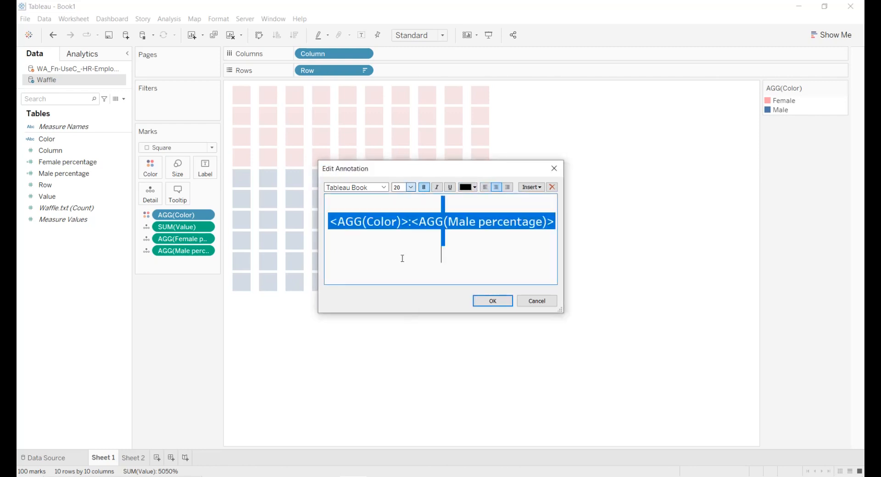
pyautogui.click(492, 301)
pyautogui.click(550, 292)
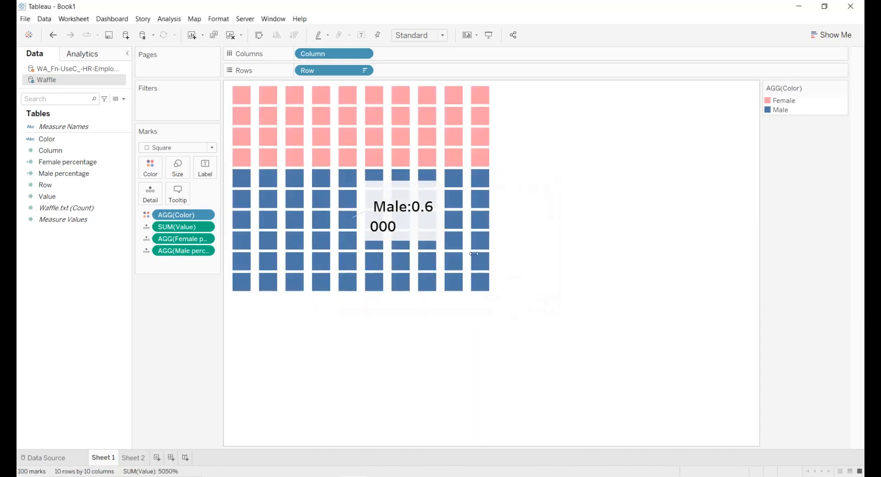
# Format the Male percentage field's pane numbers as a percentage with 0 decimal places
pyautogui.click(207, 251)
pyautogui.click(207, 302)
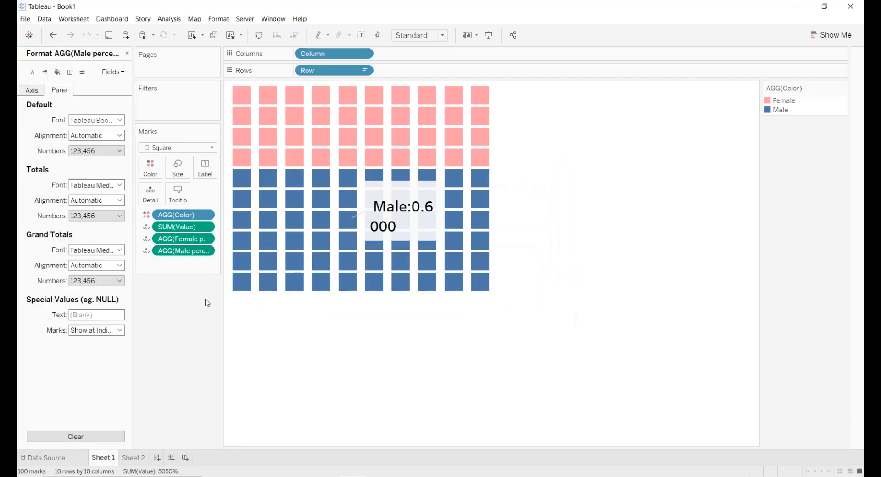
pyautogui.click(87, 151)
pyautogui.click(127, 211)
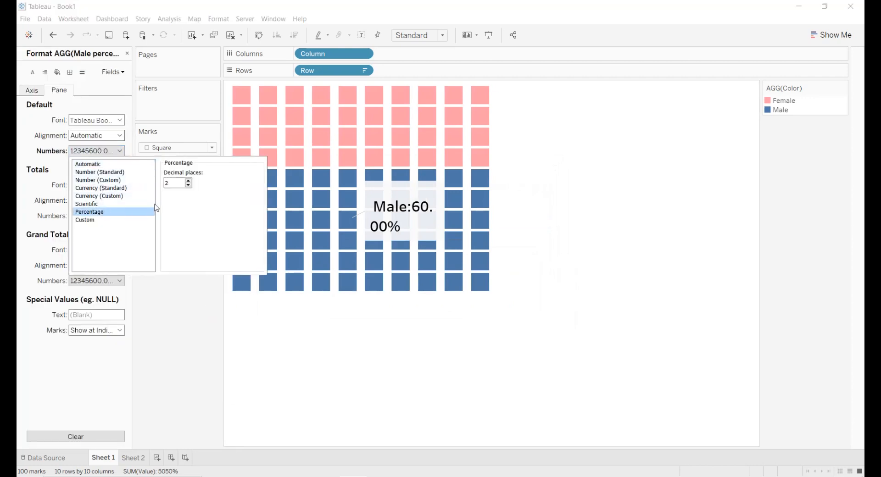
pyautogui.click(189, 185)
pyautogui.click(188, 185)
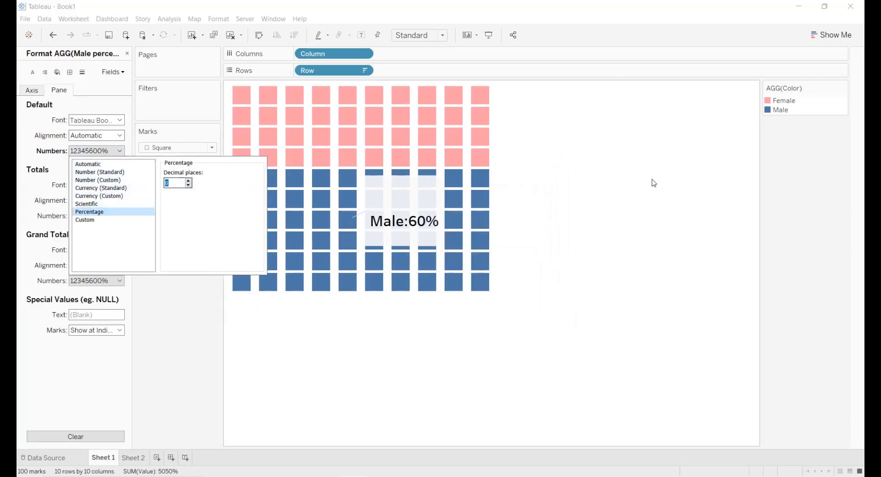
# Remove the blank space above the Male annotation's text and center the text
pyautogui.doubleClick(399, 205)
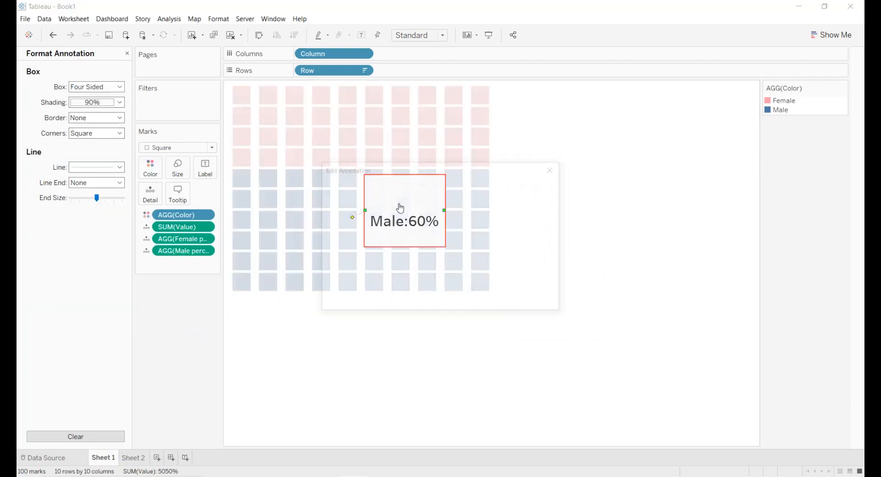
pyautogui.click(332, 213)
pyautogui.press('BackSpace')
pyautogui.press('BackSpace')
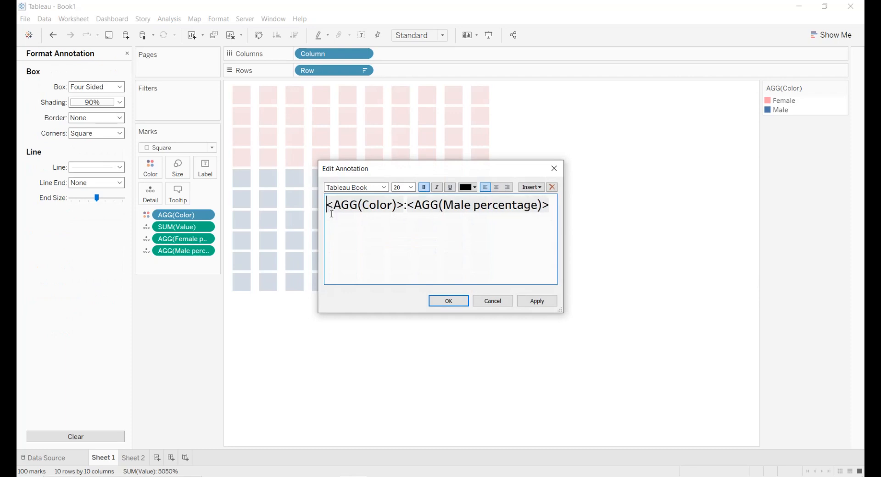
pyautogui.click(497, 187)
pyautogui.click(550, 302)
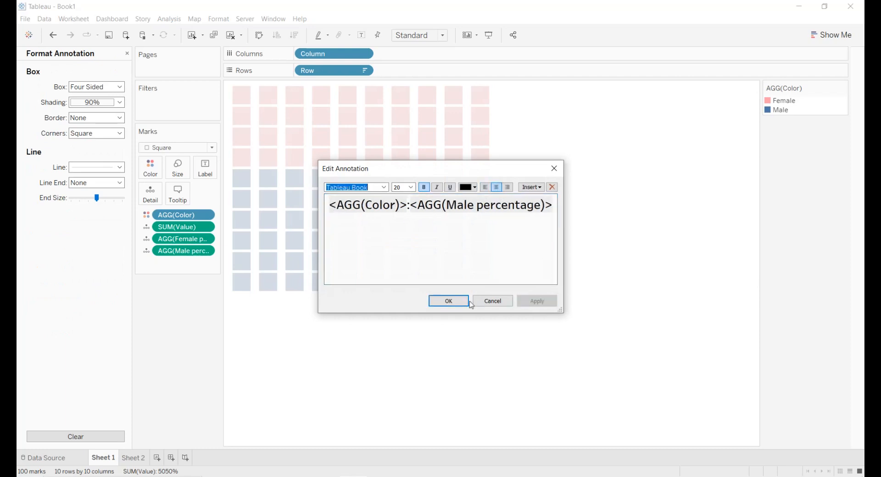
pyautogui.click(448, 300)
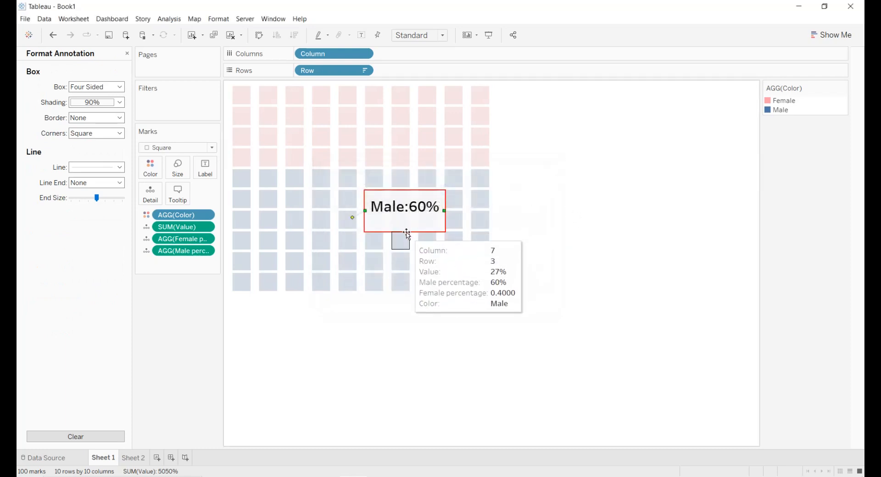
# Move the Male annotation to the horizontal middle of the blue squares and widen its box slightly
pyautogui.moveTo(403, 219); pyautogui.dragTo(354, 220)
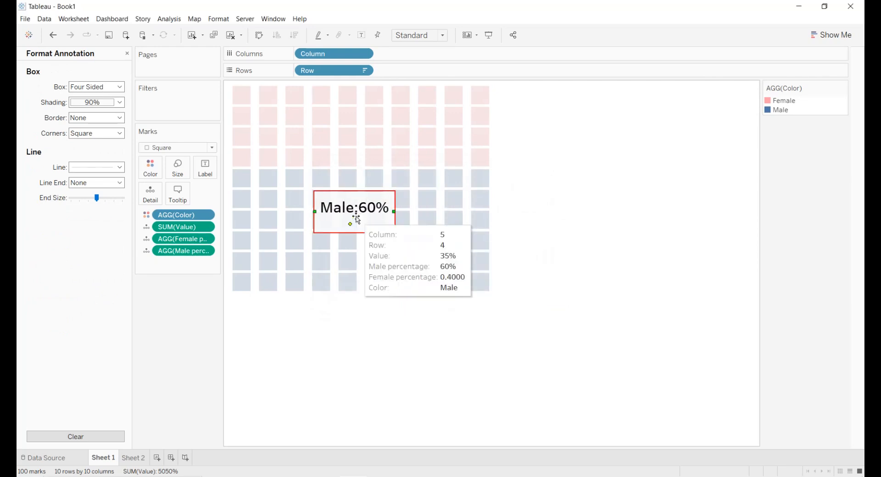
pyautogui.click(574, 190)
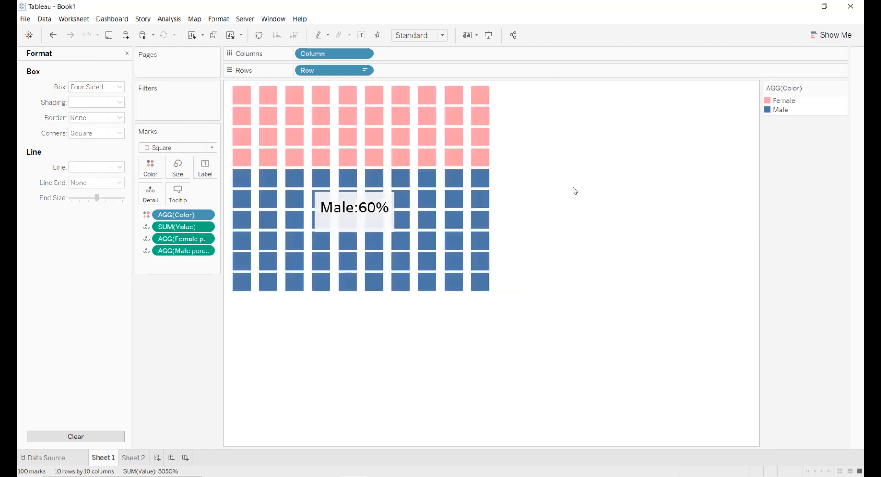
pyautogui.click(372, 219)
pyautogui.moveTo(396, 212); pyautogui.dragTo(404, 210)
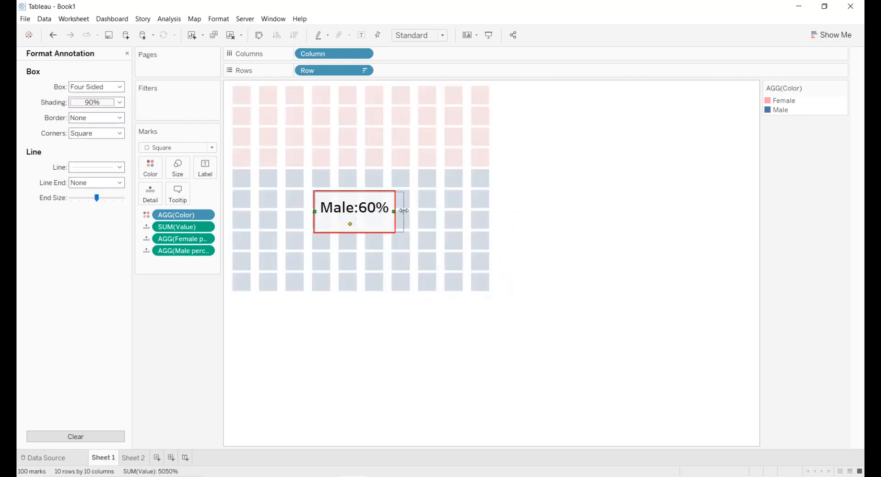
pyautogui.click(638, 200)
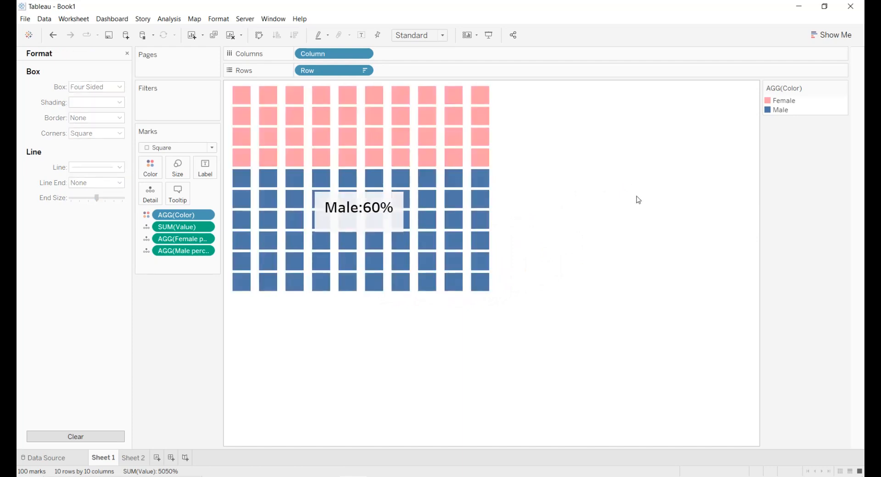
# Add a mark annotation to a pink square, keeping only the Color field followed by the Female percentage field on one line
pyautogui.rightClick(348, 138)
pyautogui.moveTo(389, 227)
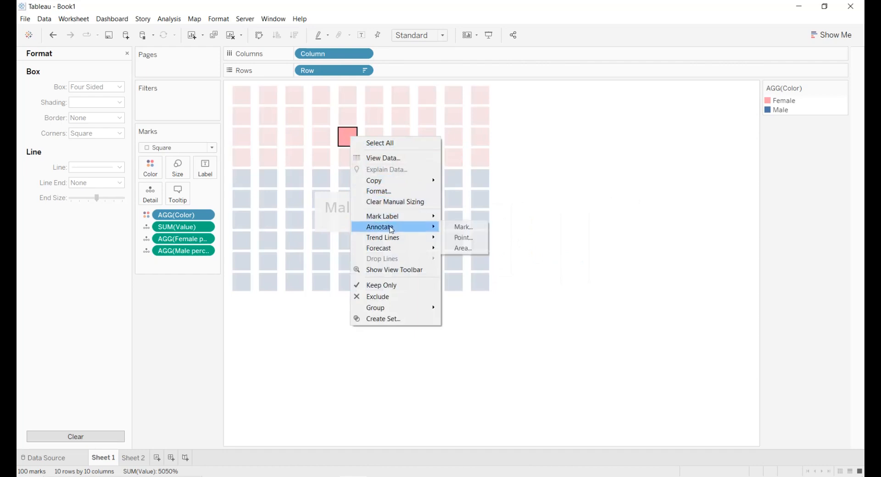
pyautogui.click(453, 232)
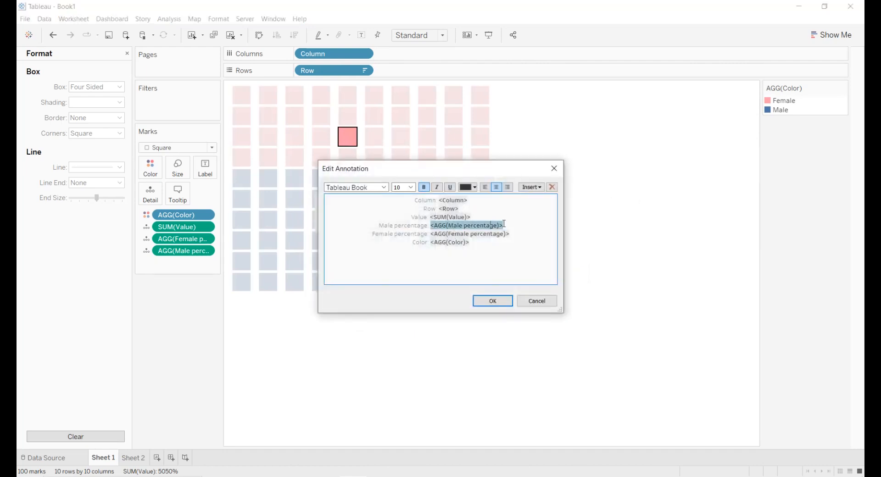
pyautogui.moveTo(505, 225); pyautogui.dragTo(415, 198)
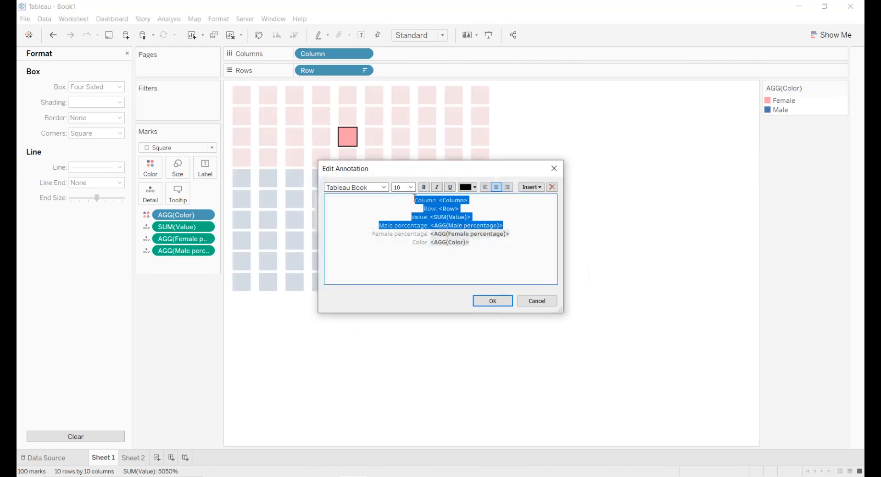
pyautogui.press('Delete')
pyautogui.moveTo(433, 211)
pyautogui.mouseDown()
pyautogui.moveTo(401, 210)
pyautogui.moveTo(417, 218)
pyautogui.mouseUp()
pyautogui.press('Delete')
pyautogui.press('Delete')
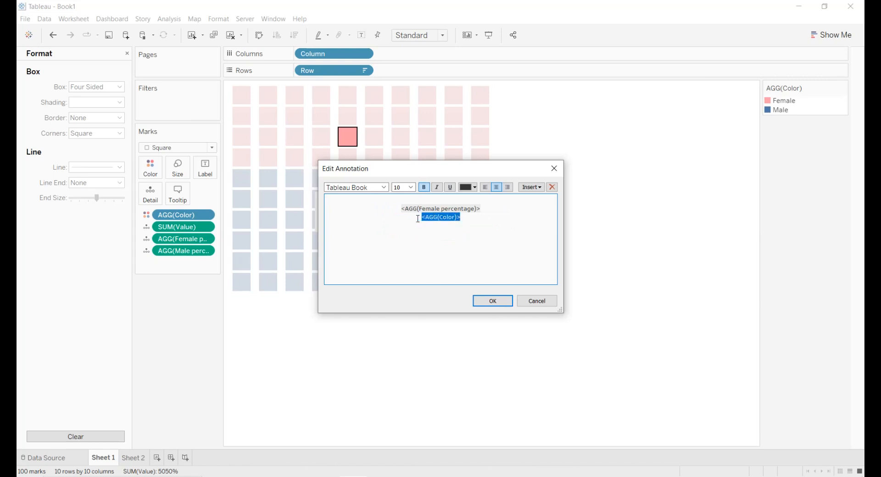
pyautogui.press('Delete')
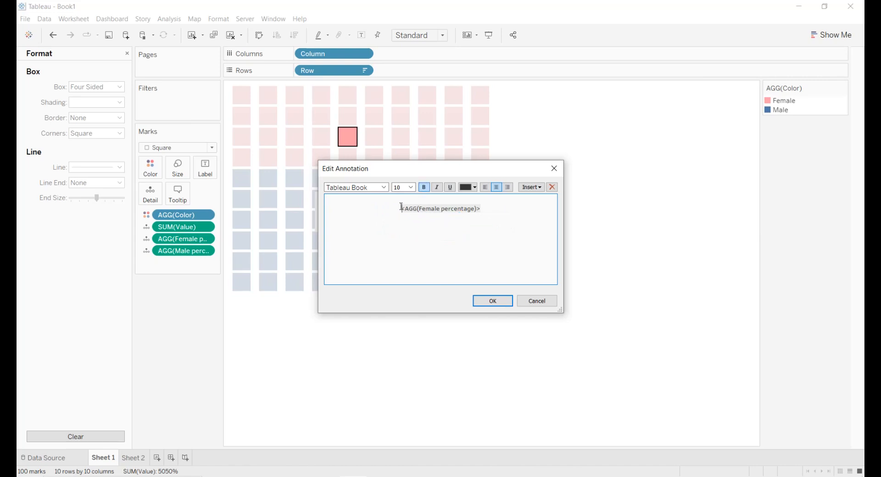
pyautogui.hotkey('ctrl', 'v')
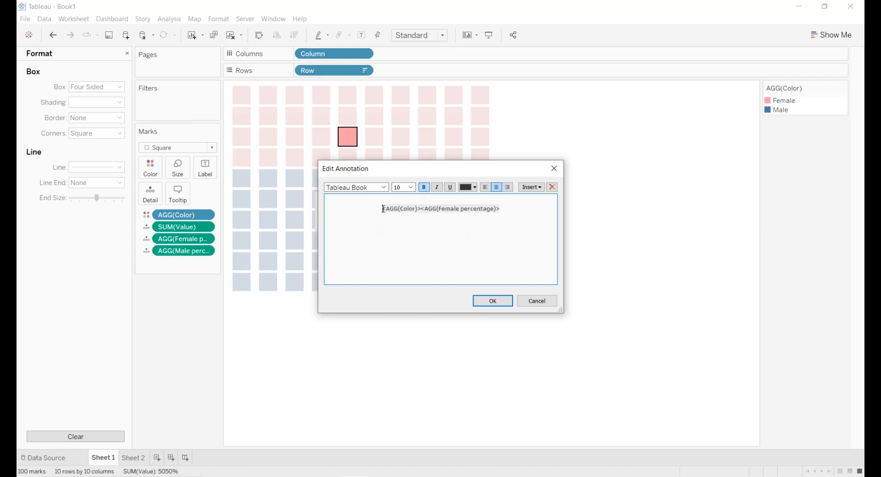
pyautogui.press('BackSpace')
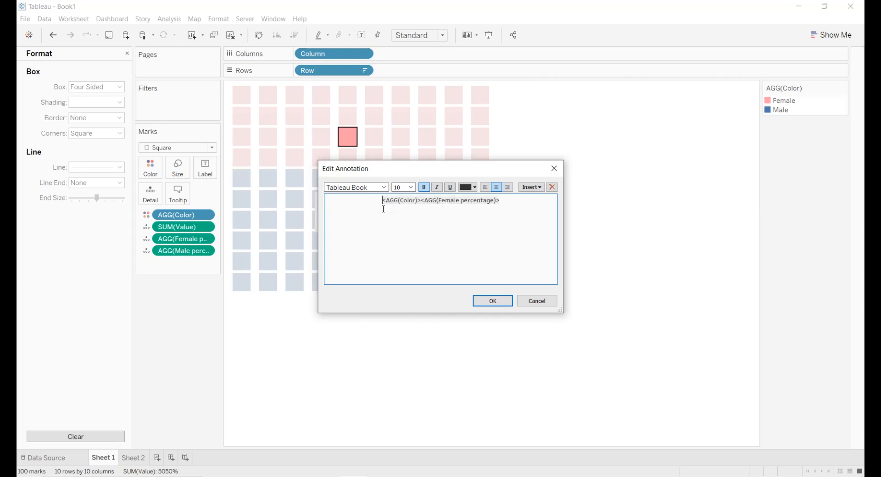
# Format the entire Female annotation text as black, bold and size 20, and place it on the chart
pyautogui.hotkey('ctrl', 'a')
pyautogui.click(476, 186)
pyautogui.click(465, 195)
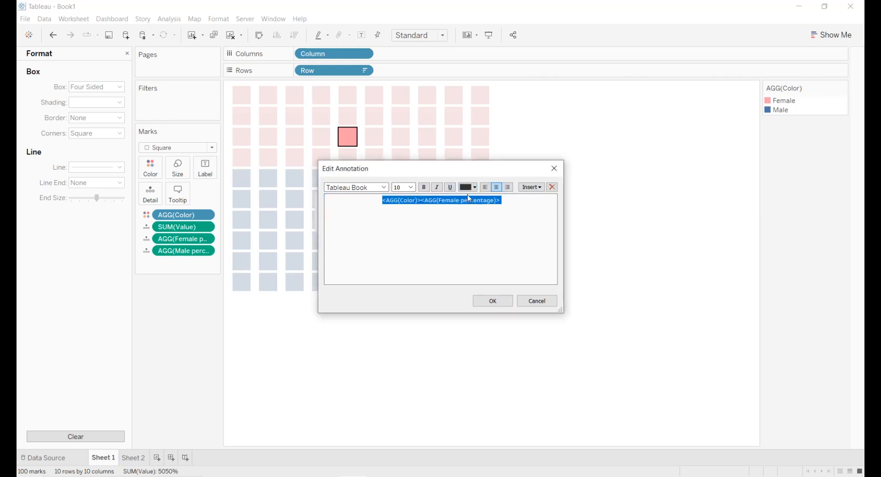
pyautogui.click(424, 188)
pyautogui.click(411, 187)
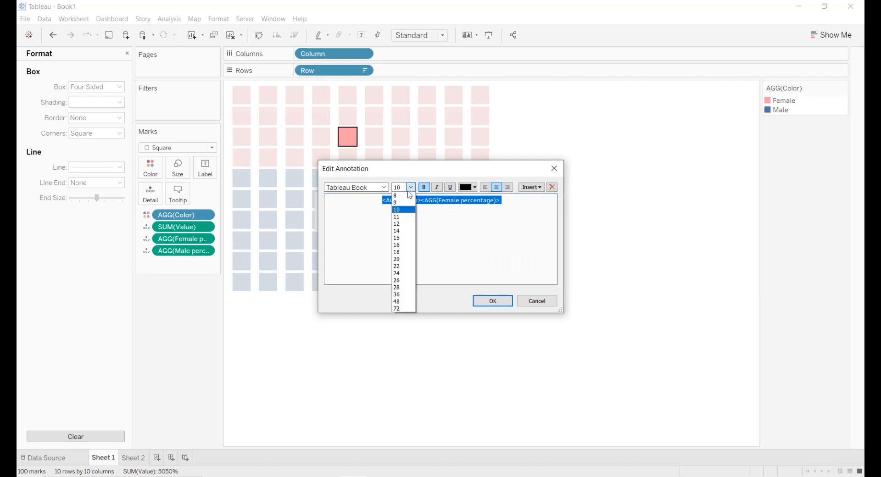
pyautogui.click(406, 260)
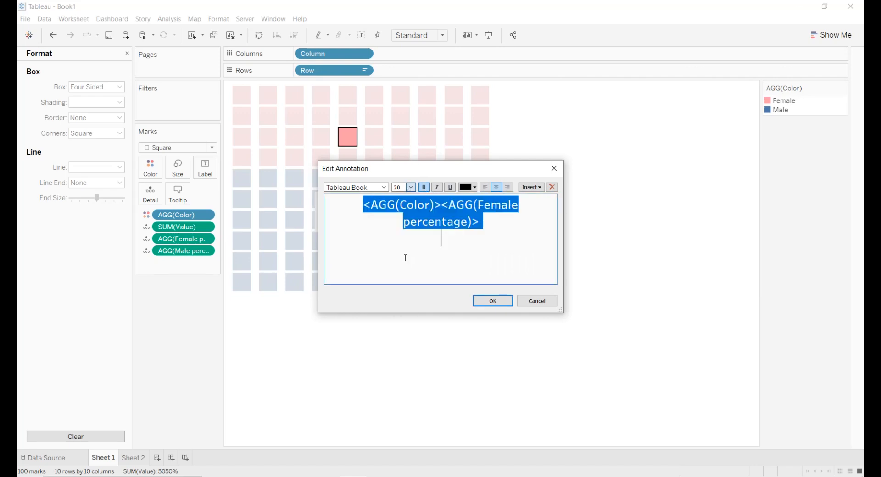
pyautogui.click(492, 301)
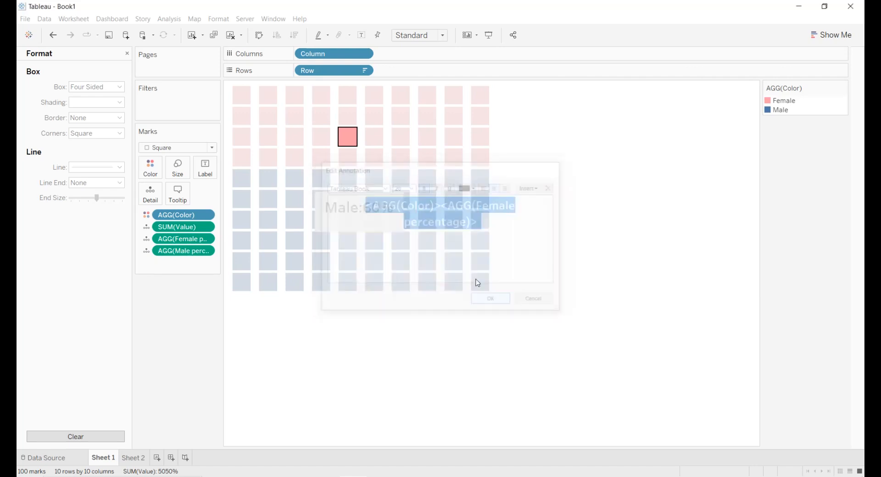
pyautogui.click(786, 119)
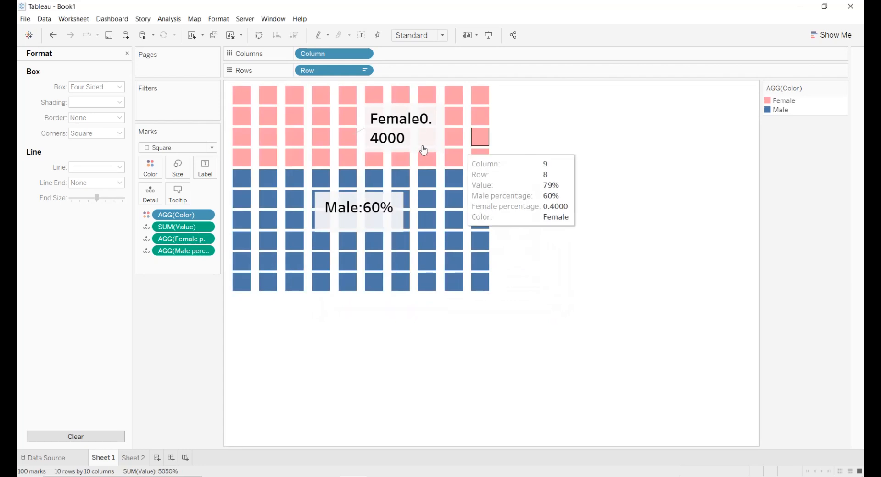
# Format the Female percentage field's pane numbers as a percentage with 0 decimal places
pyautogui.click(205, 251)
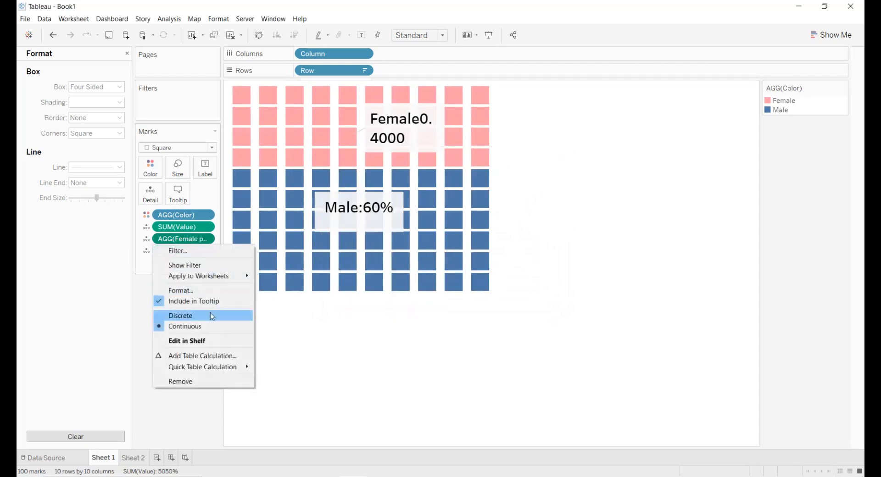
pyautogui.click(209, 291)
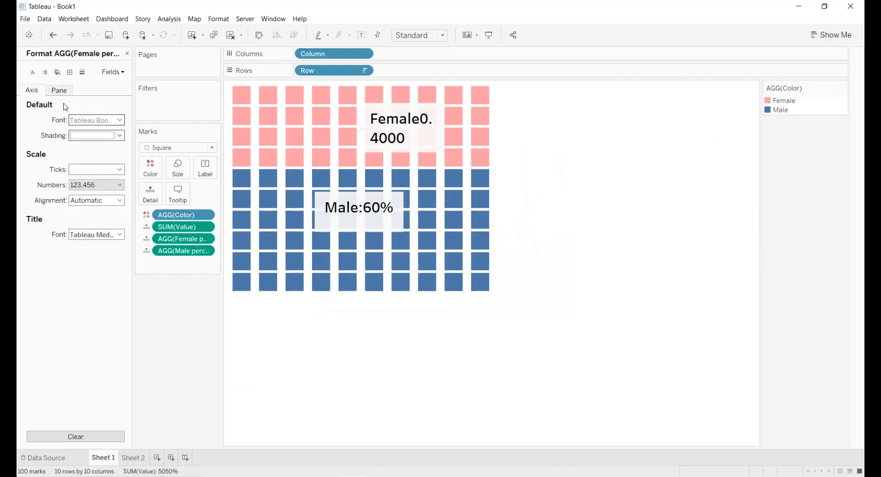
pyautogui.click(67, 94)
pyautogui.click(96, 151)
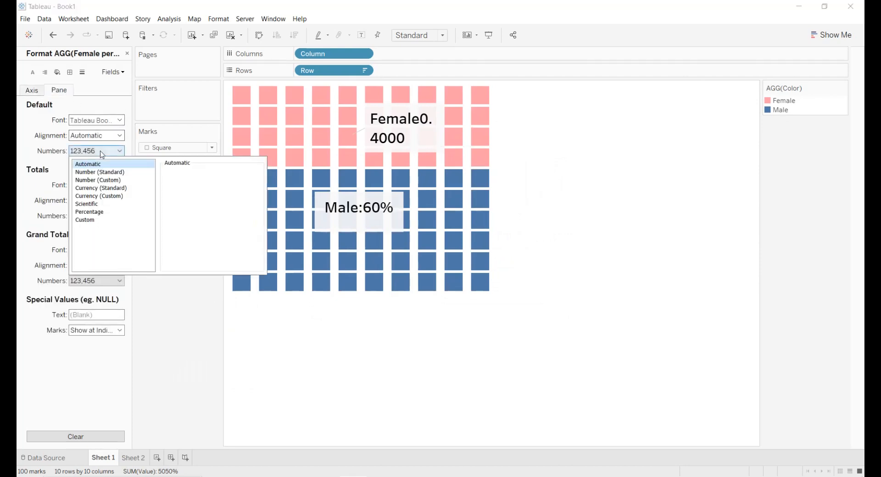
pyautogui.click(101, 212)
pyautogui.click(188, 186)
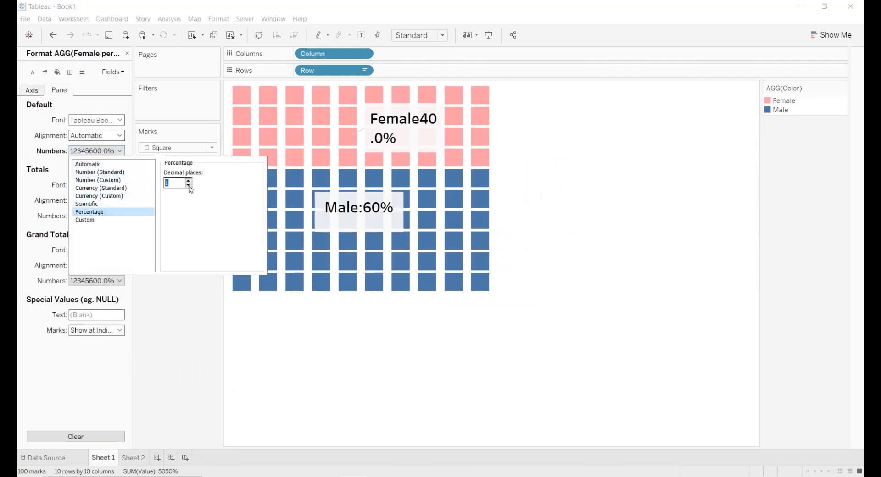
pyautogui.click(188, 186)
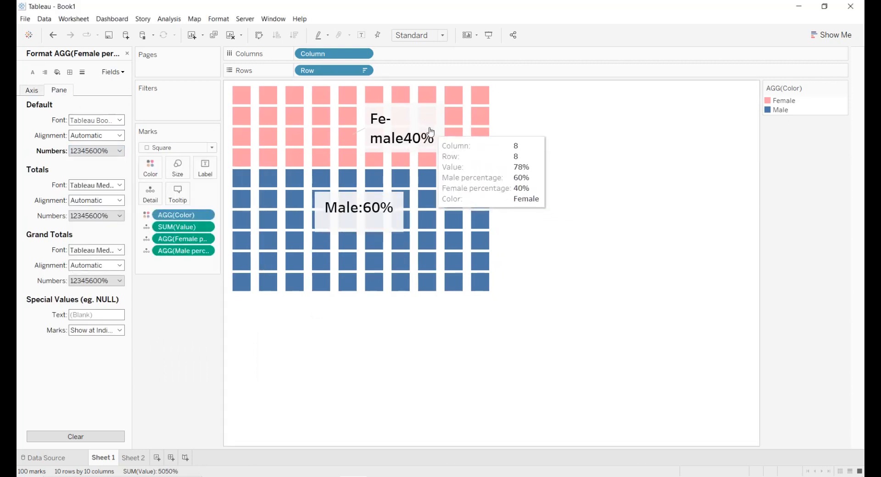
# Widen the Female annotation to fit one line and move it to the horizontal middle of the pink squares
pyautogui.click(437, 129)
pyautogui.moveTo(444, 128)
pyautogui.mouseDown()
pyautogui.moveTo(461, 129)
pyautogui.moveTo(356, 123)
pyautogui.mouseUp()
pyautogui.click(676, 142)
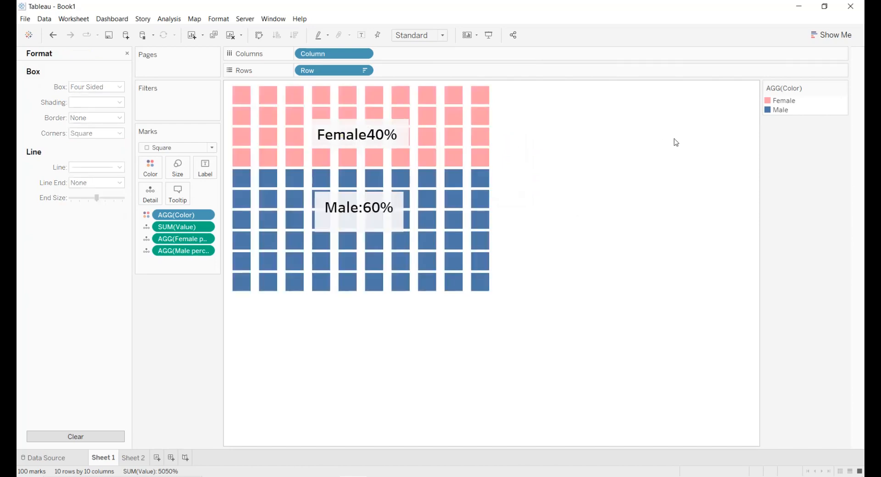
# Set all of the Male annotation's text, including its blank line, to size 20
pyautogui.doubleClick(338, 211)
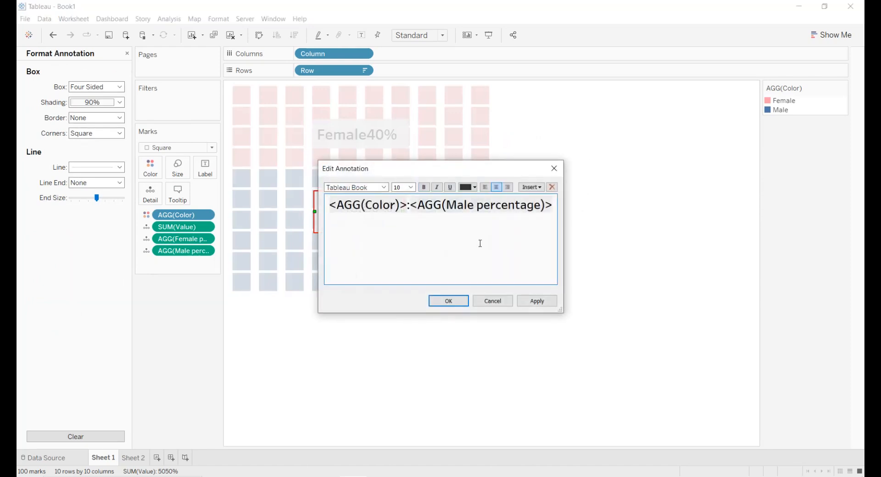
pyautogui.hotkey('ctrl', 'a')
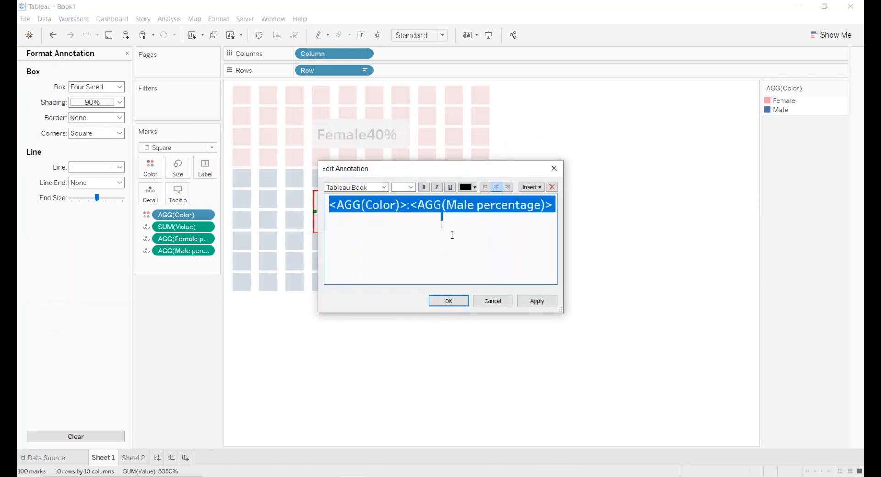
pyautogui.click(413, 189)
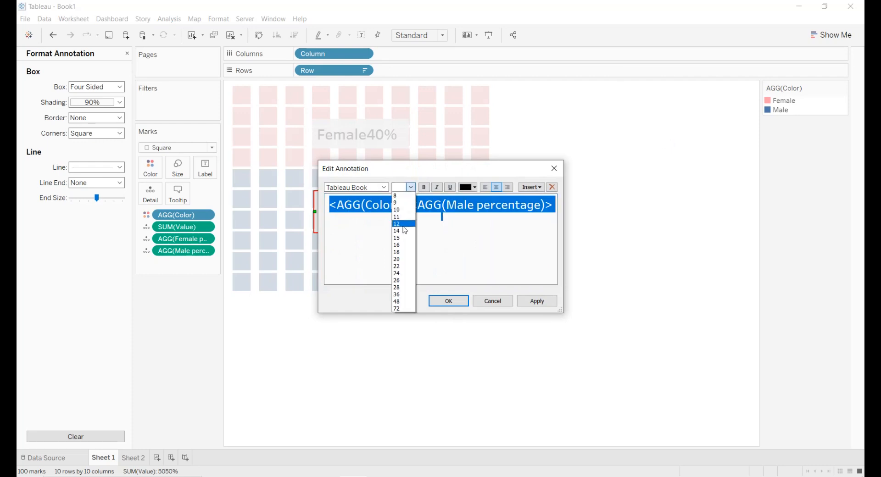
pyautogui.click(403, 265)
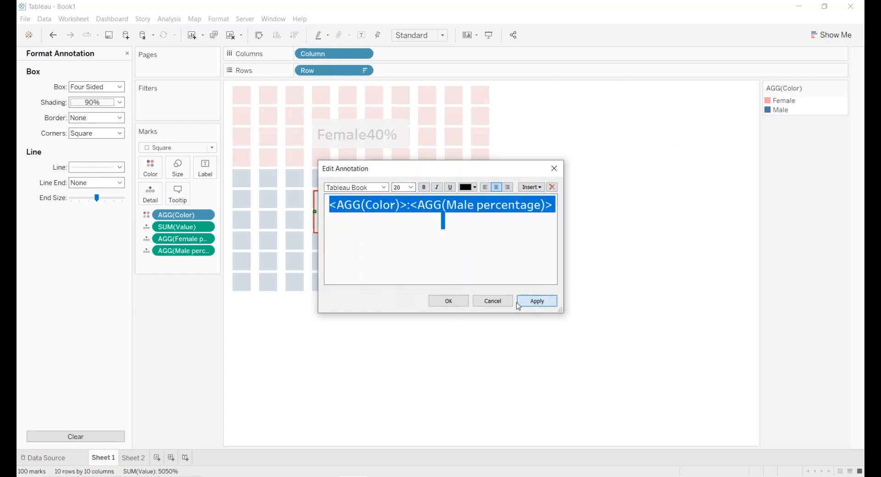
pyautogui.click(448, 301)
pyautogui.click(610, 216)
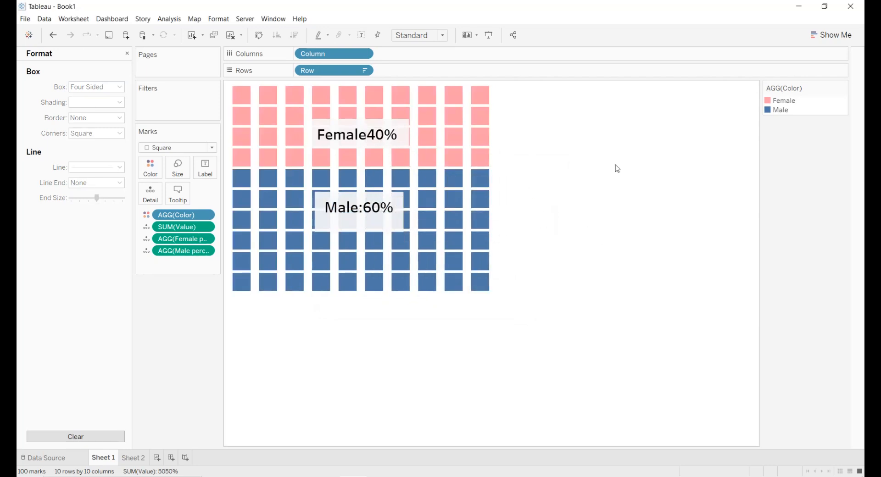
# Close the formatting options, change the mark type to Shape and assign a copy of the Color field to Shape
pyautogui.click(127, 54)
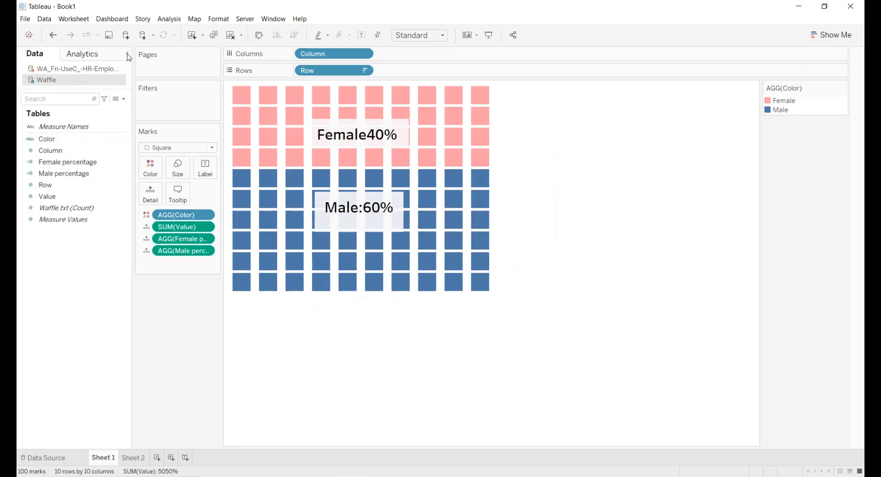
pyautogui.click(189, 152)
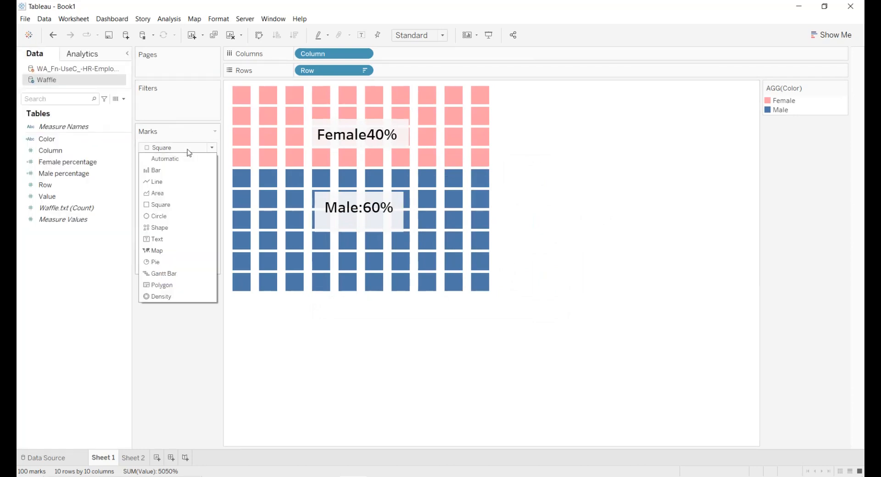
pyautogui.click(187, 231)
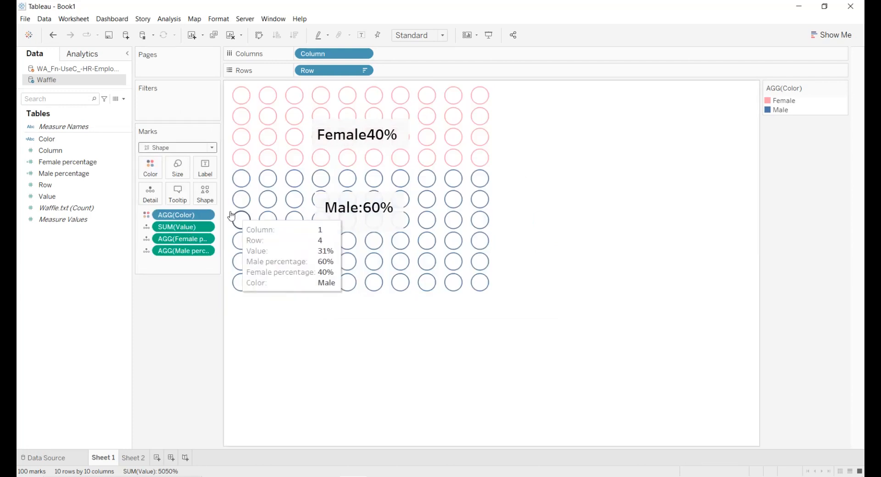
pyautogui.moveTo(176, 220); pyautogui.dragTo(204, 201)
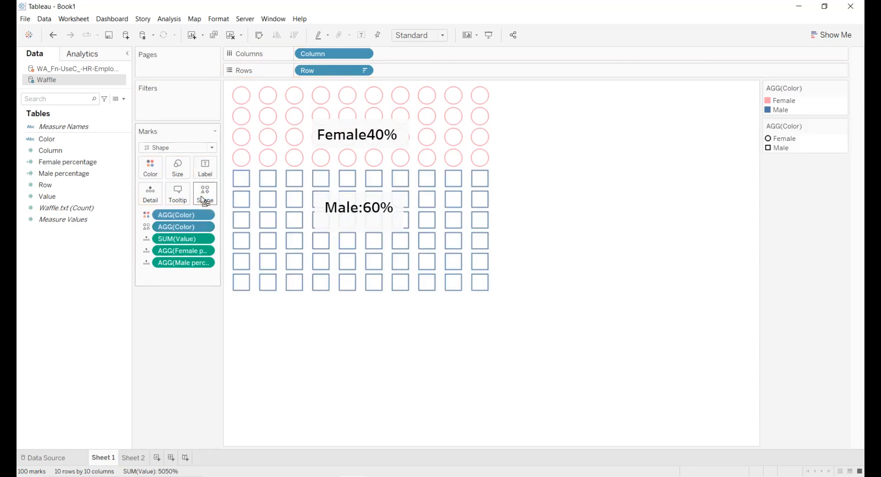
# Assign the male figure to Male and the female figure to Female from the Gender shape palette
pyautogui.click(842, 127)
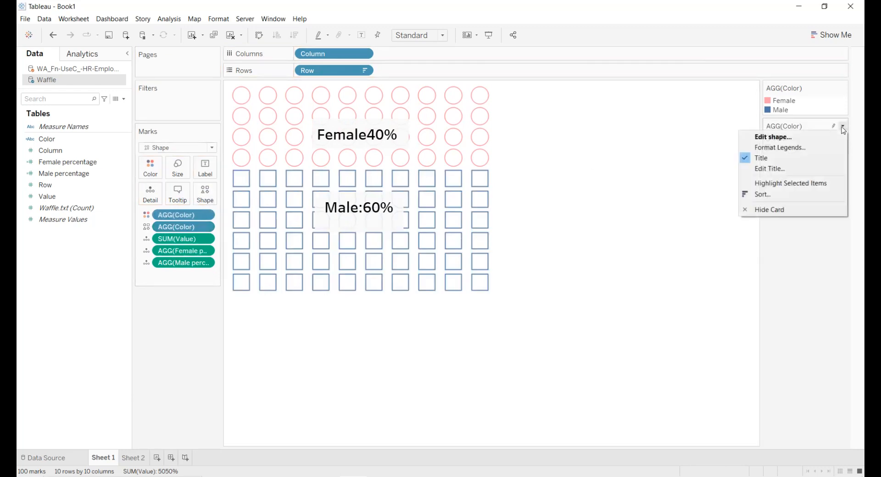
pyautogui.click(803, 136)
pyautogui.click(469, 171)
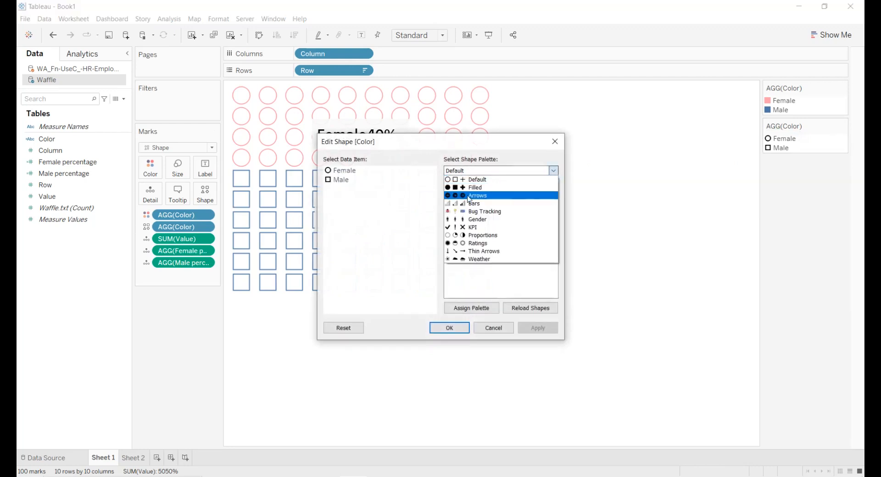
pyautogui.click(475, 220)
pyautogui.click(343, 180)
pyautogui.click(456, 191)
pyautogui.click(350, 172)
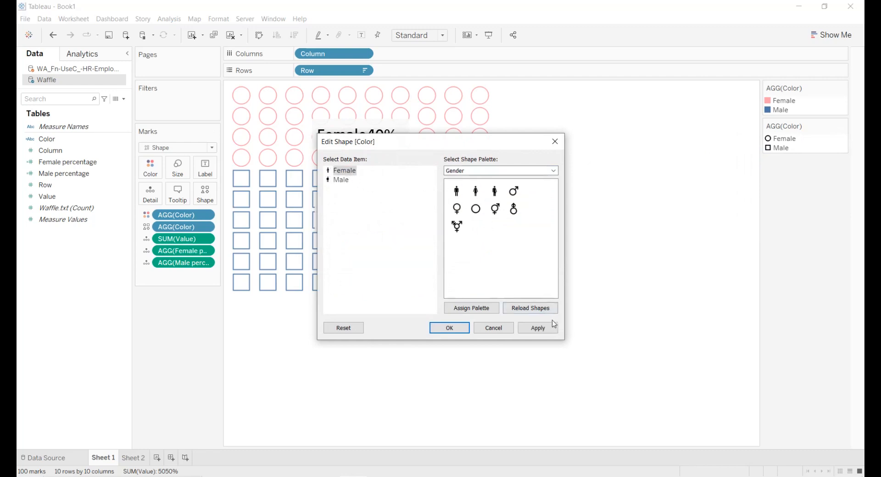
pyautogui.click(538, 328)
pyautogui.click(439, 329)
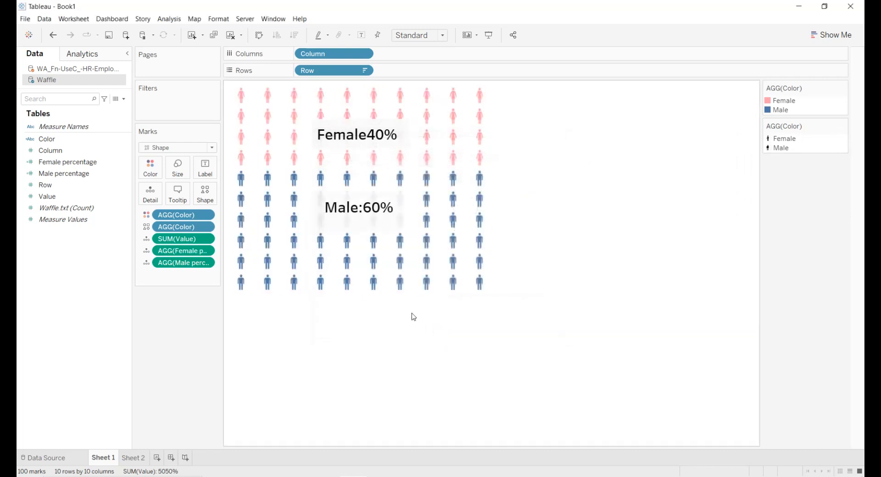
# Enlarge the gender figures slightly so they fill more of the grid
pyautogui.click(182, 174)
pyautogui.moveTo(205, 194)
pyautogui.mouseDown()
pyautogui.moveTo(219, 198)
pyautogui.moveTo(212, 199)
pyautogui.mouseUp()
pyautogui.click(646, 178)
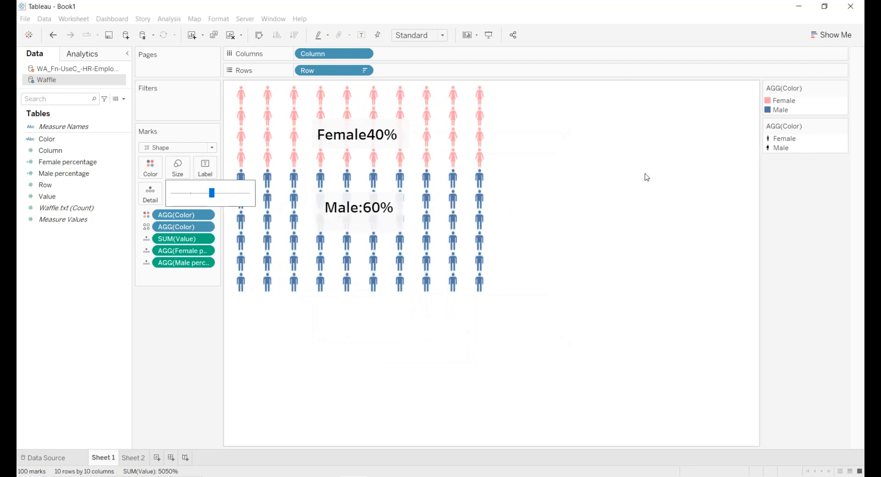
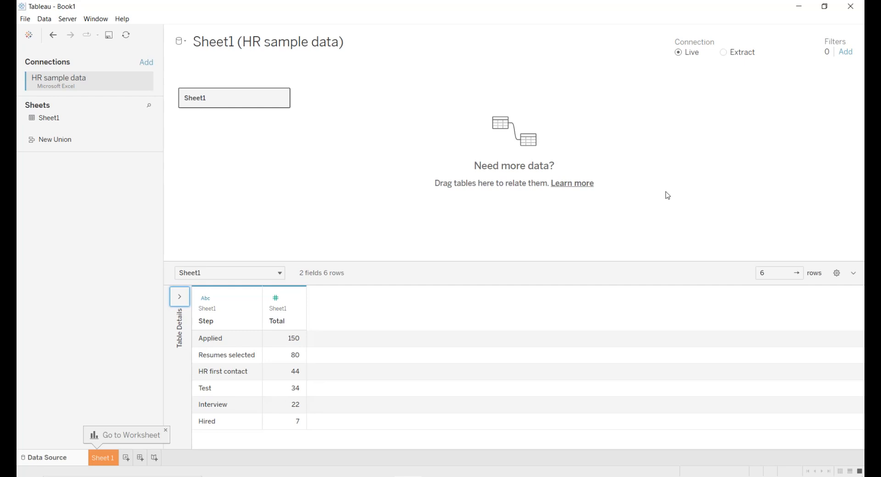
# Open Sheet 1 of the HR sample data workbook and place the Step field on Rows
pyautogui.click(108, 457)
pyautogui.click(78, 131)
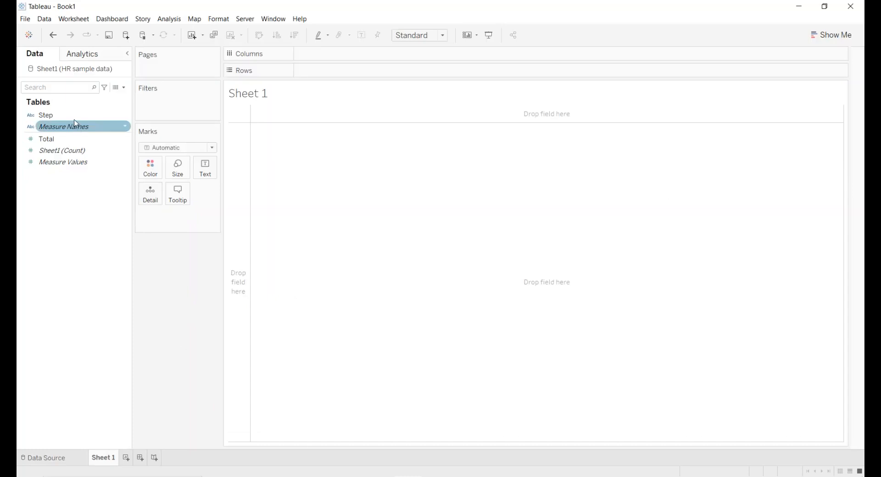
pyautogui.click(75, 118)
pyautogui.moveTo(78, 122); pyautogui.dragTo(370, 76)
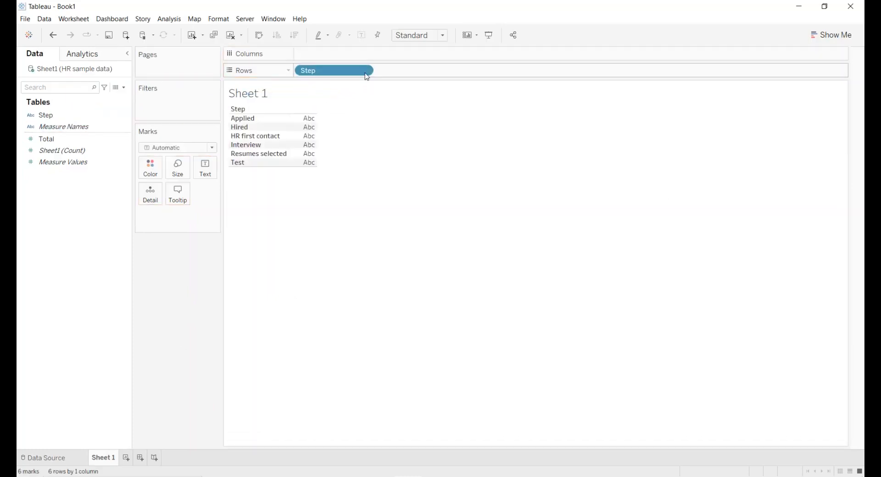
# Place Total on Columns, fitting the bar chart to the entire view with the steps sorted by descending total
pyautogui.click(102, 138)
pyautogui.moveTo(83, 141); pyautogui.dragTo(367, 56)
pyautogui.click(436, 35)
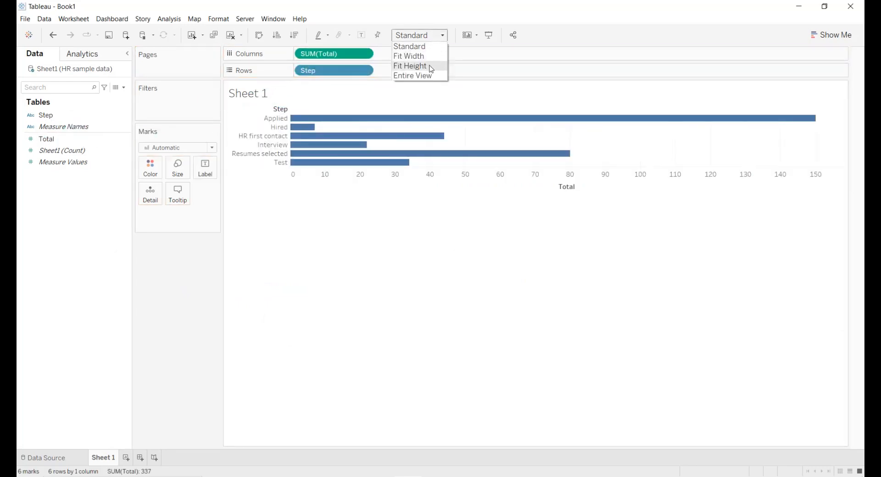
pyautogui.click(430, 76)
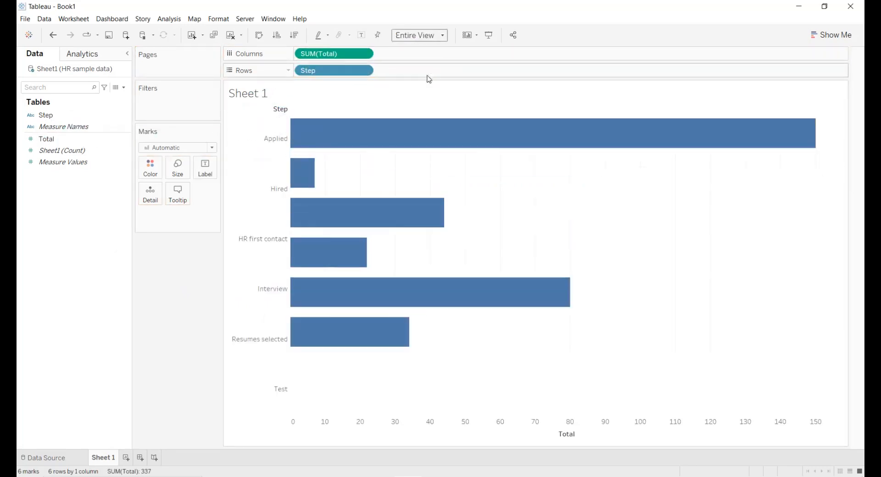
pyautogui.click(295, 35)
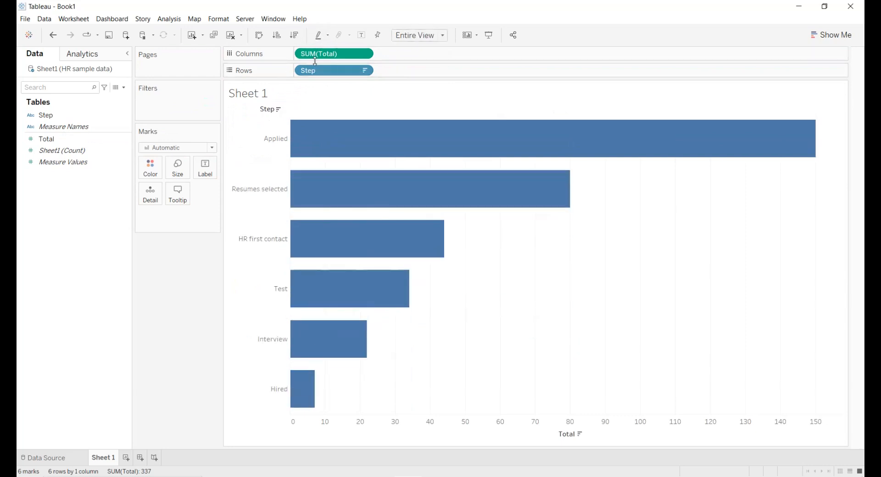
# Add a copy of SUM(Total) to Columns and reverse the axis of the first Total to mirror the bars
pyautogui.moveTo(317, 57); pyautogui.dragTo(406, 58)
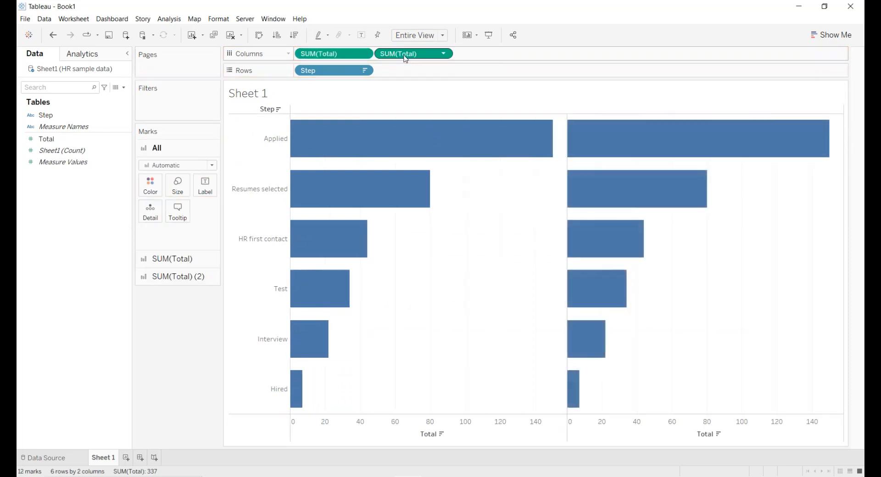
pyautogui.doubleClick(461, 444)
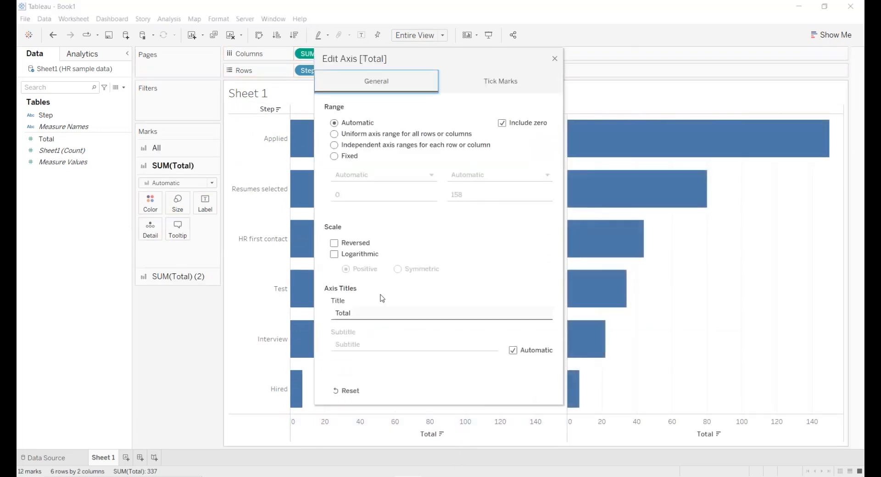
pyautogui.click(334, 243)
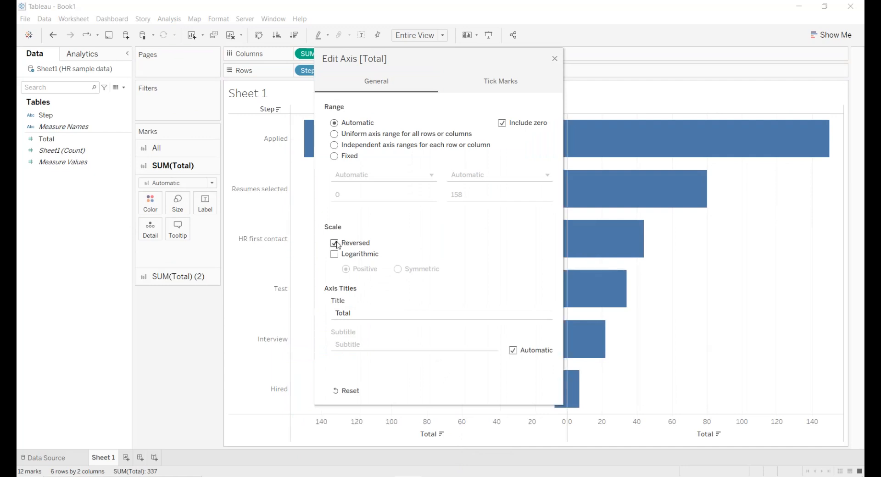
pyautogui.click(554, 57)
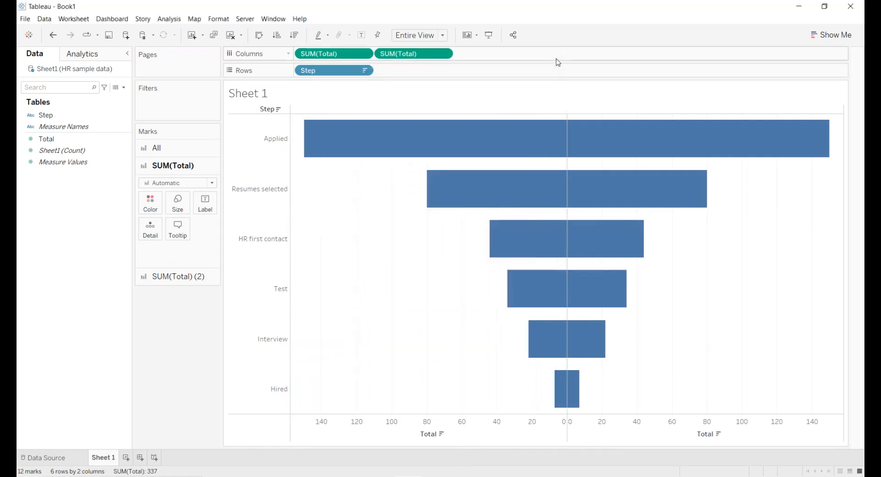
# Open the workbook formatting with all line options shown and set the grid lines to Off
pyautogui.rightClick(340, 194)
pyautogui.click(330, 184)
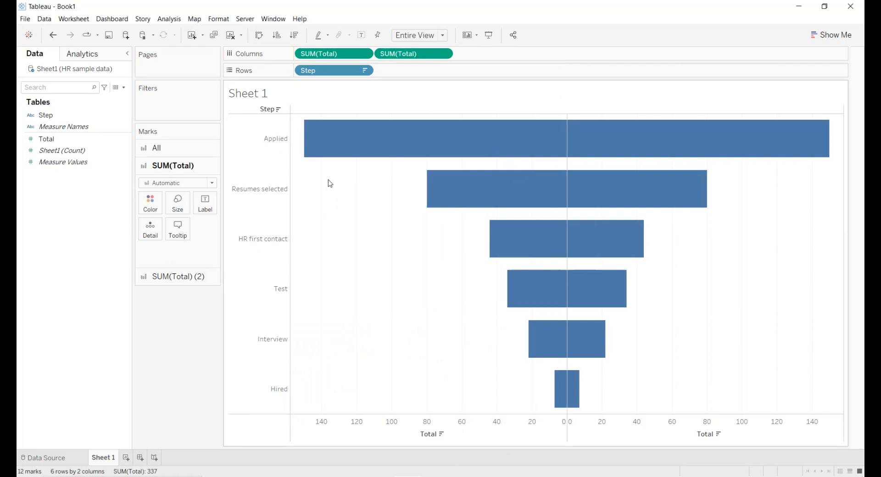
pyautogui.click(211, 19)
pyautogui.click(237, 52)
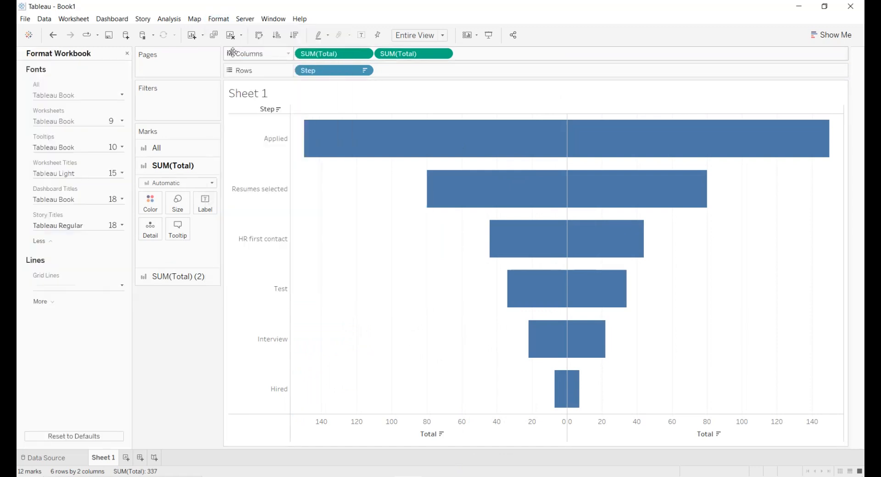
pyautogui.click(46, 301)
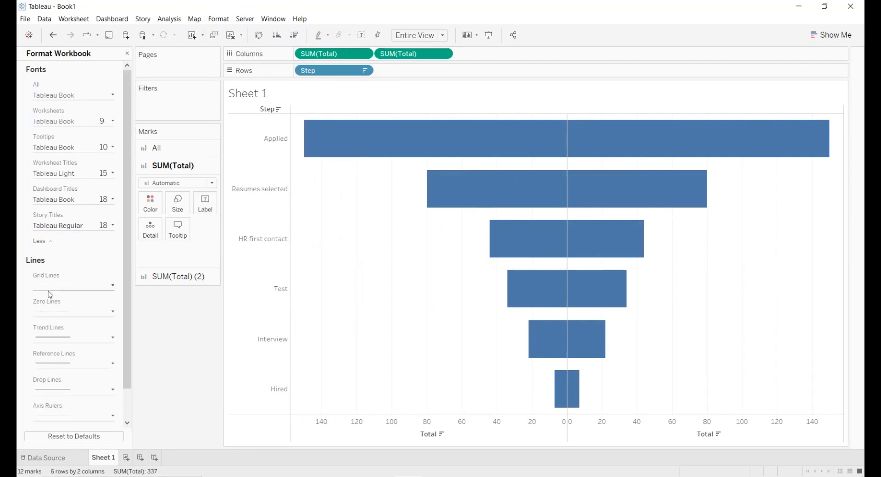
pyautogui.click(50, 286)
pyautogui.click(50, 305)
pyautogui.click(58, 329)
# Set the workbook's zero lines and axis rulers to Off
pyautogui.click(67, 313)
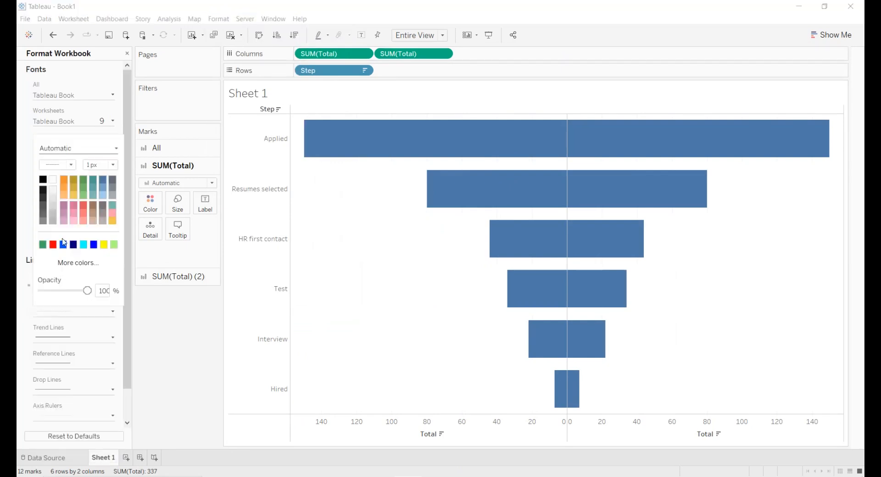
pyautogui.click(75, 148)
pyautogui.click(45, 175)
pyautogui.click(45, 256)
pyautogui.scroll(-1, 79, 347)
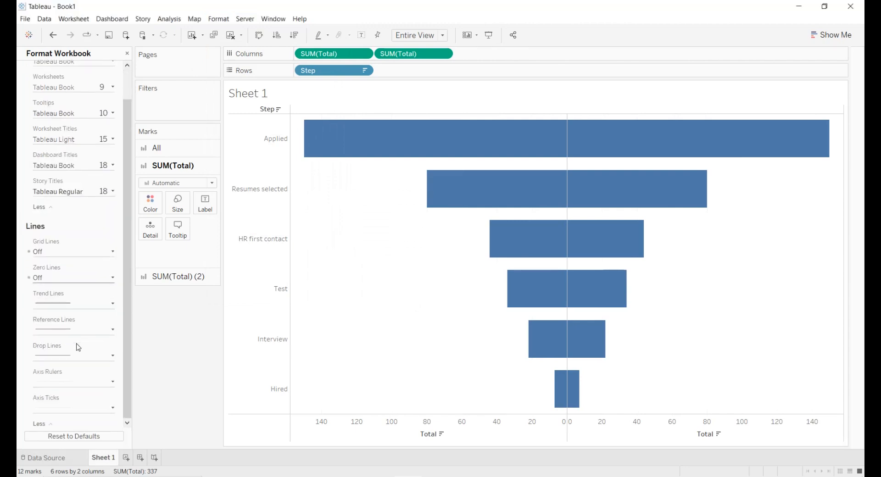
pyautogui.click(76, 382)
pyautogui.click(69, 220)
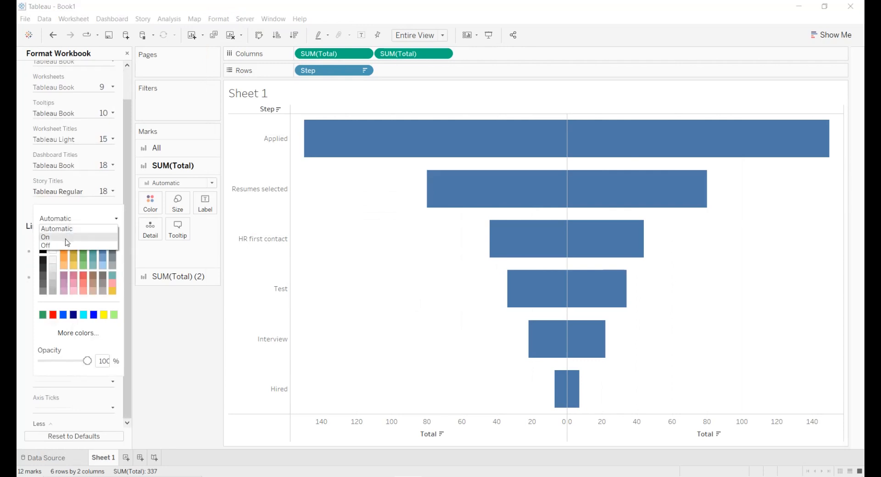
pyautogui.click(66, 247)
# Set the column divider's pane border to None in the sheet's border formatting
pyautogui.rightClick(367, 236)
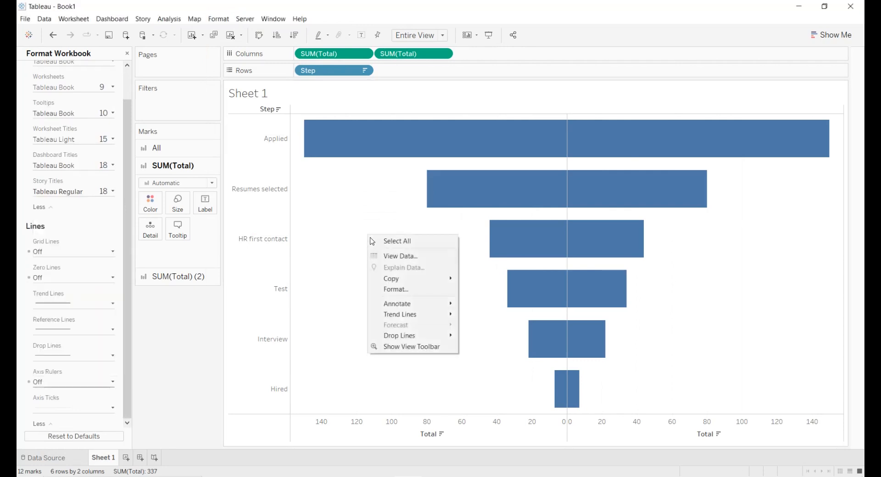
pyautogui.click(390, 289)
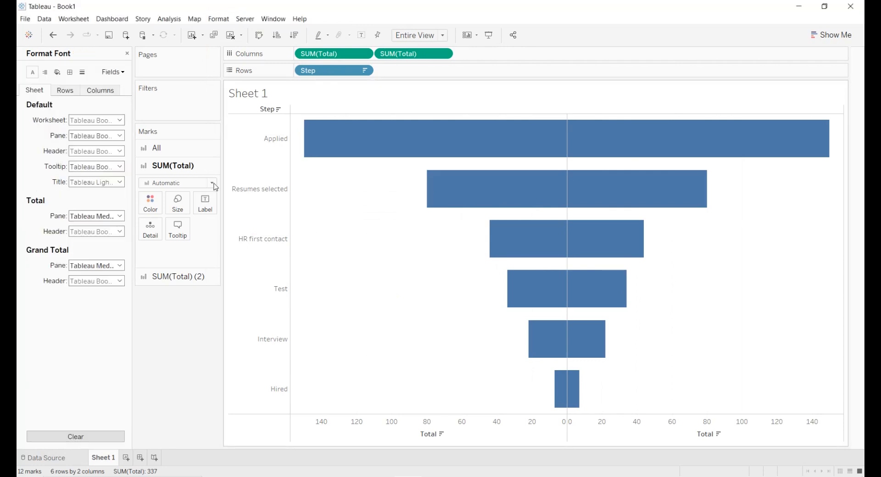
pyautogui.click(70, 72)
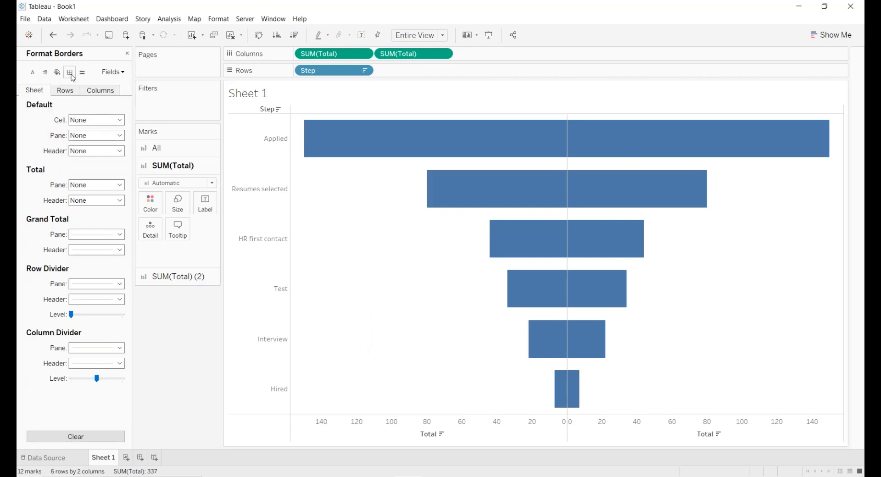
pyautogui.click(92, 348)
pyautogui.click(112, 207)
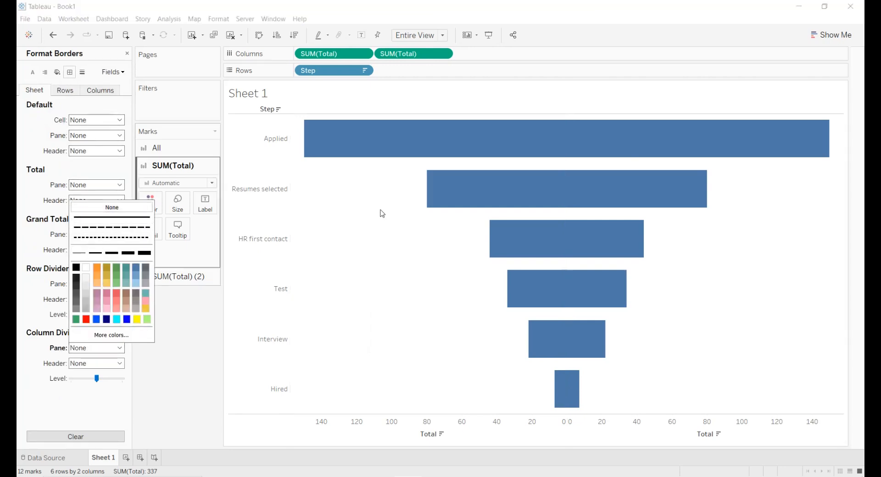
pyautogui.click(436, 196)
pyautogui.click(396, 196)
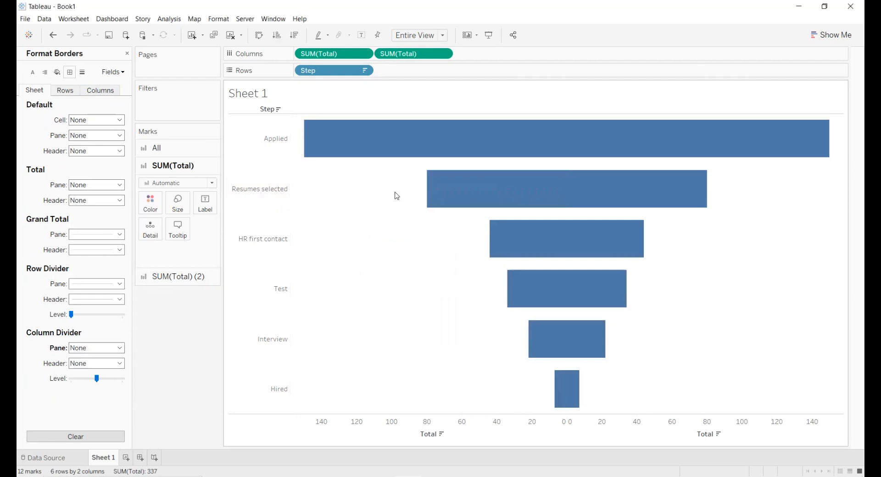
# Hide the Step row header and the Total axis header of the funnel chart
pyautogui.rightClick(269, 172)
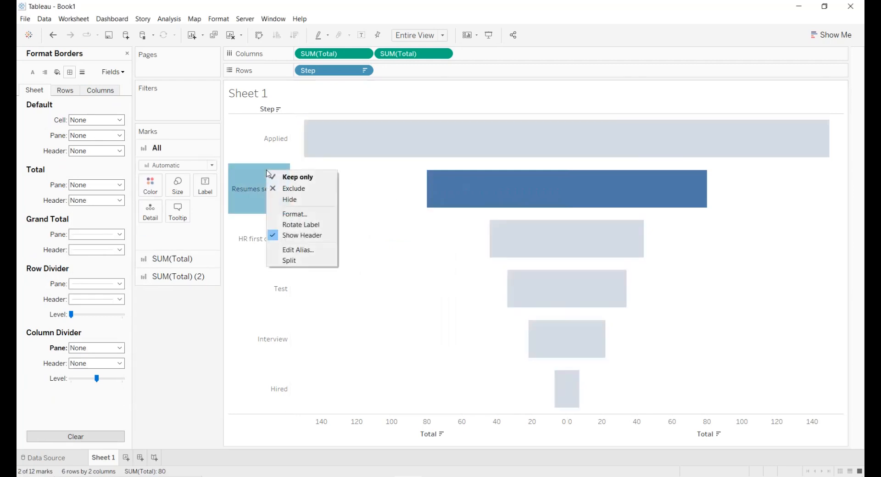
pyautogui.click(301, 235)
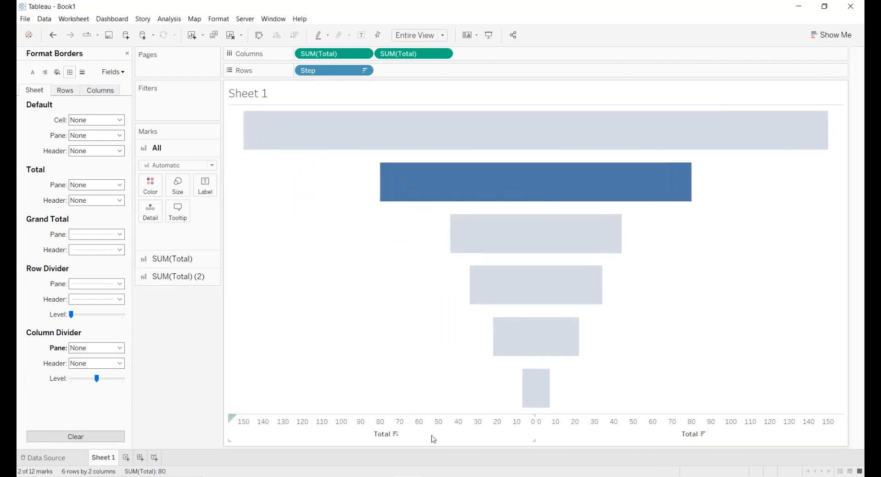
pyautogui.rightClick(435, 439)
pyautogui.click(463, 414)
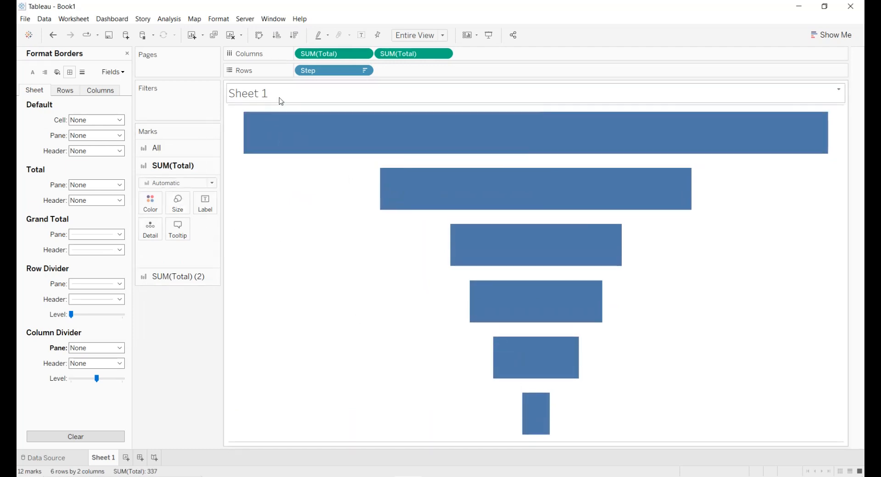
# Label the first SUM(Total) bars with Step and the second ones with SUM(Total), aligning the total labels left
pyautogui.moveTo(321, 72); pyautogui.dragTo(205, 206)
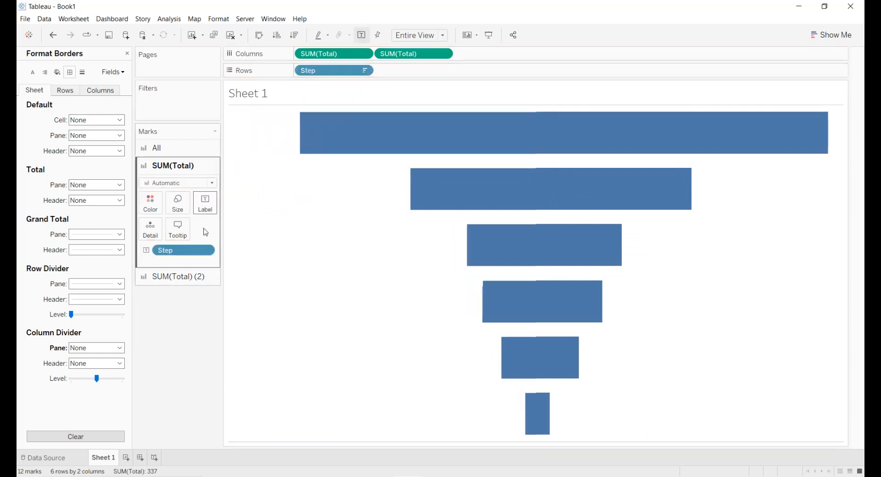
pyautogui.click(197, 277)
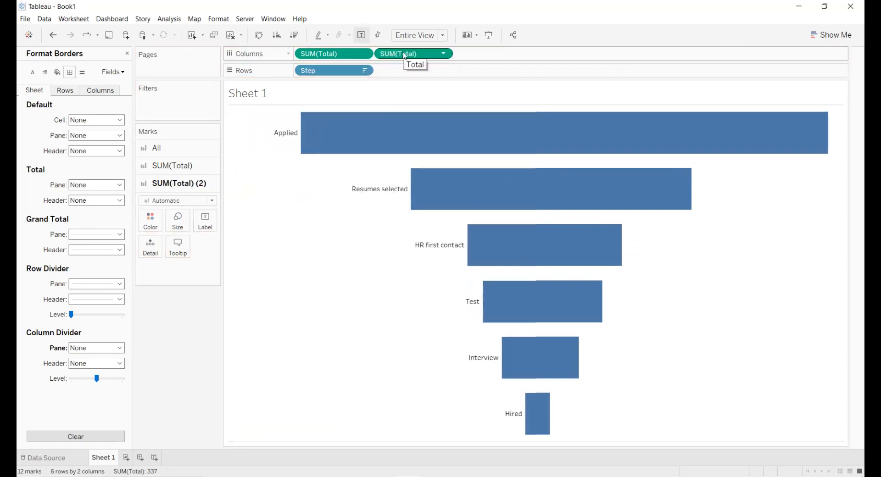
pyautogui.moveTo(405, 56); pyautogui.dragTo(212, 218)
pyautogui.click(209, 219)
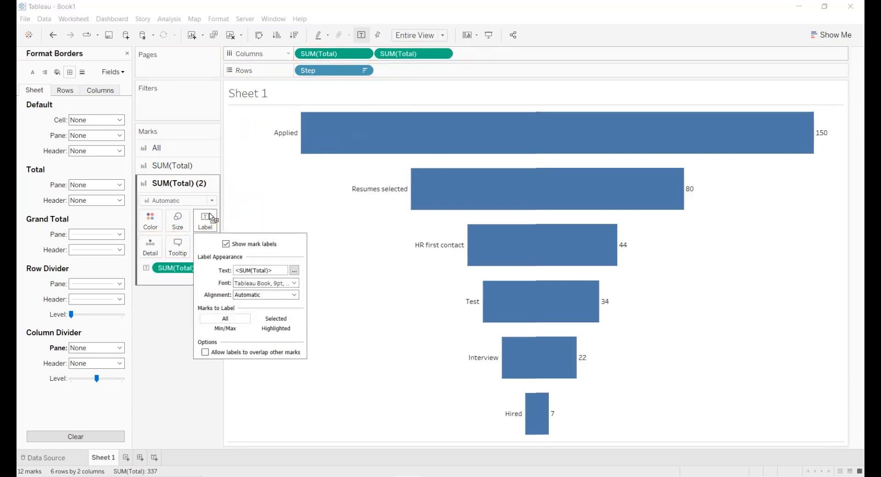
pyautogui.click(242, 300)
pyautogui.click(248, 334)
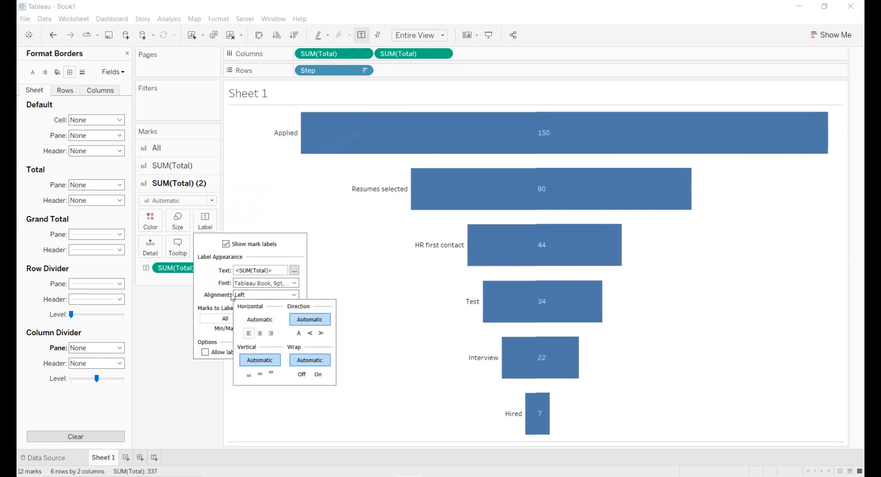
# Align the Step labels of the first SUM(Total) bars to the right, inside the bars
pyautogui.click(174, 165)
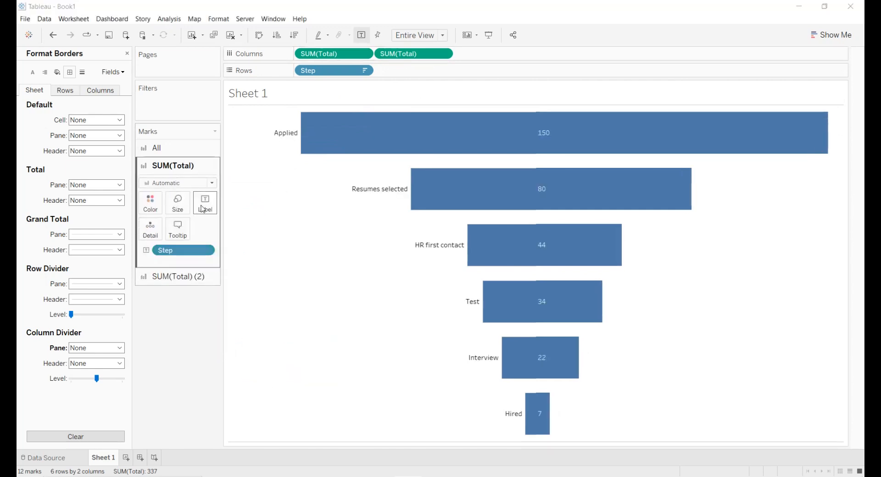
pyautogui.click(202, 209)
pyautogui.click(261, 277)
pyautogui.click(260, 315)
pyautogui.click(348, 232)
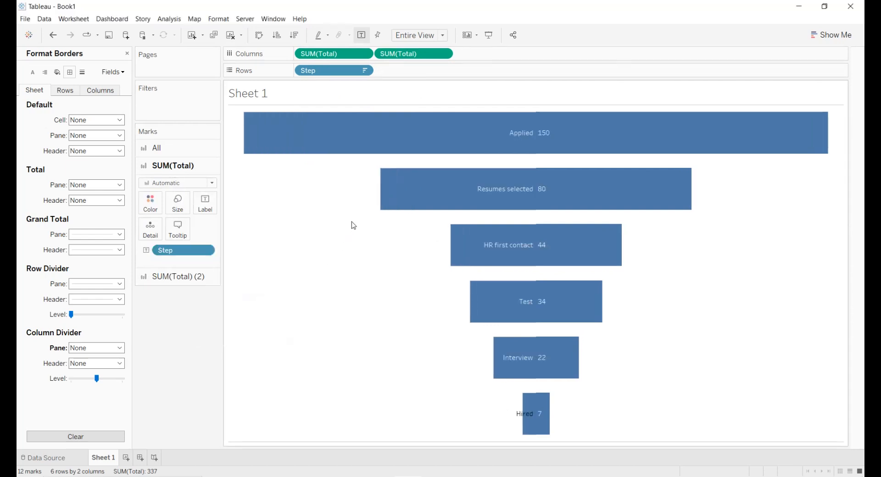
# Color all the funnel bars by Step, and replace that with coloring by SUM(Total)
pyautogui.click(170, 152)
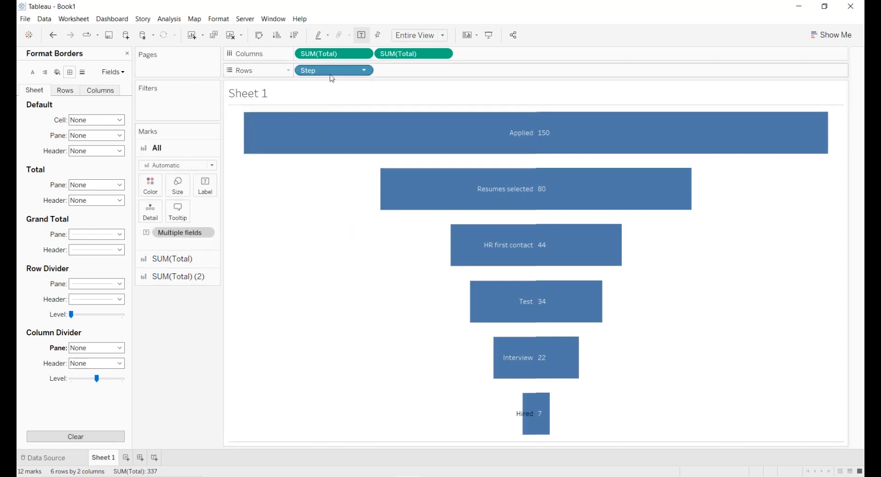
pyautogui.moveTo(332, 74); pyautogui.dragTo(162, 186)
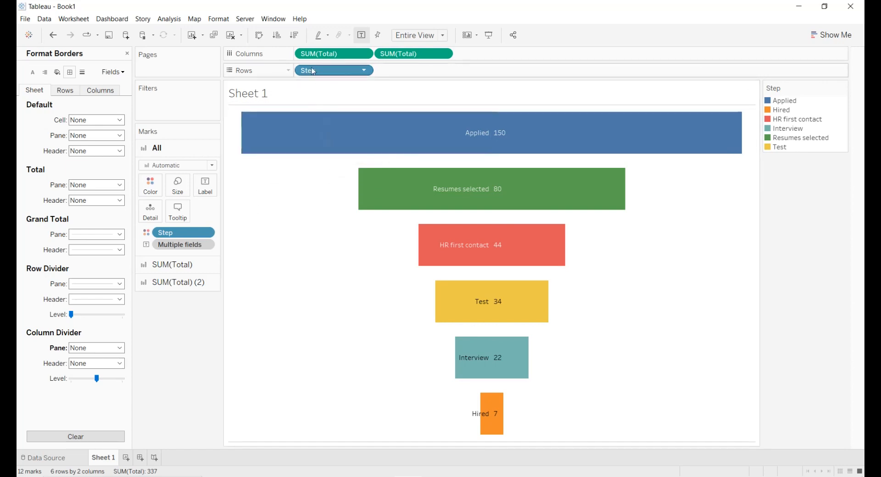
pyautogui.moveTo(313, 56); pyautogui.dragTo(147, 212)
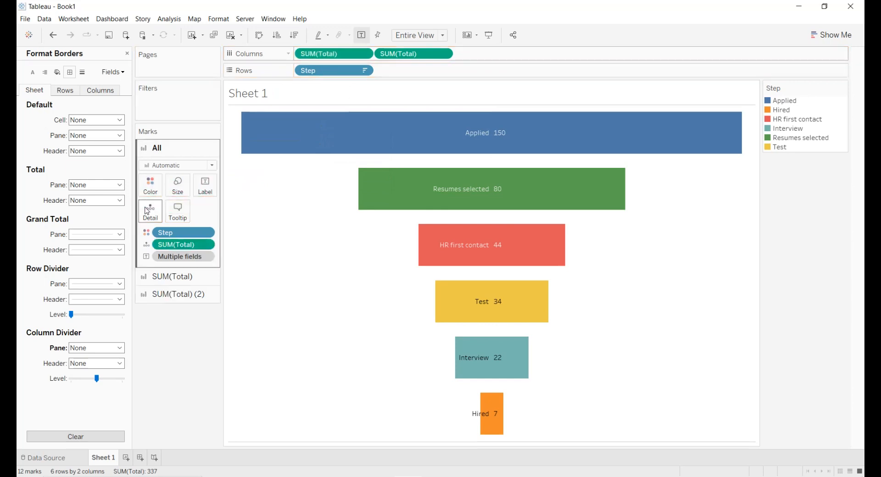
pyautogui.click(146, 245)
pyautogui.click(151, 257)
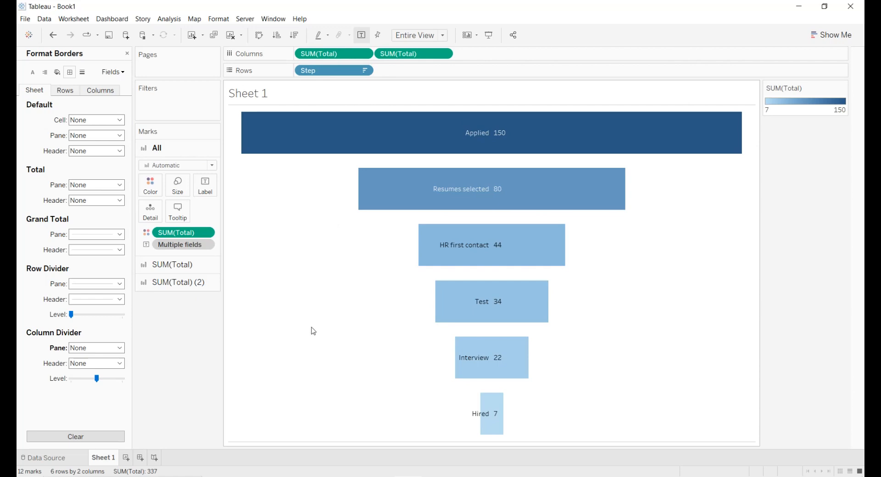
# Create a new worksheet with Step on Rows and Total on Columns
pyautogui.click(126, 458)
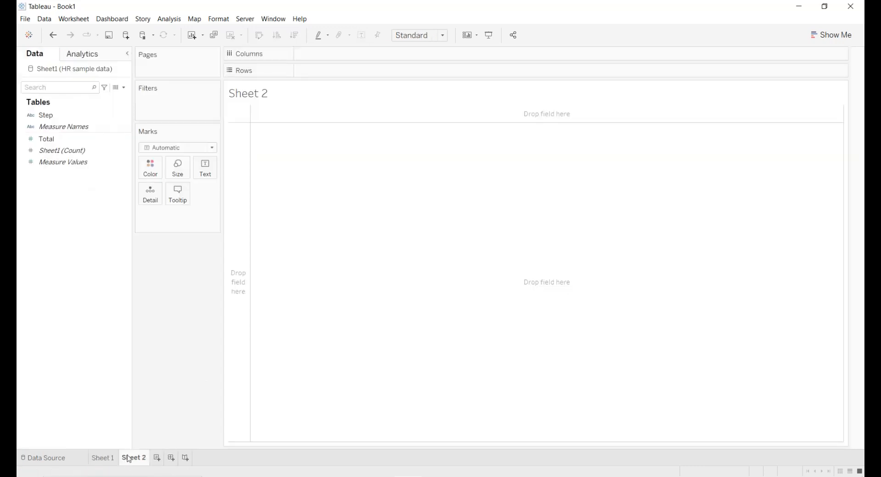
pyautogui.click(70, 116)
pyautogui.moveTo(71, 122); pyautogui.dragTo(345, 77)
pyautogui.moveTo(82, 140); pyautogui.dragTo(364, 55)
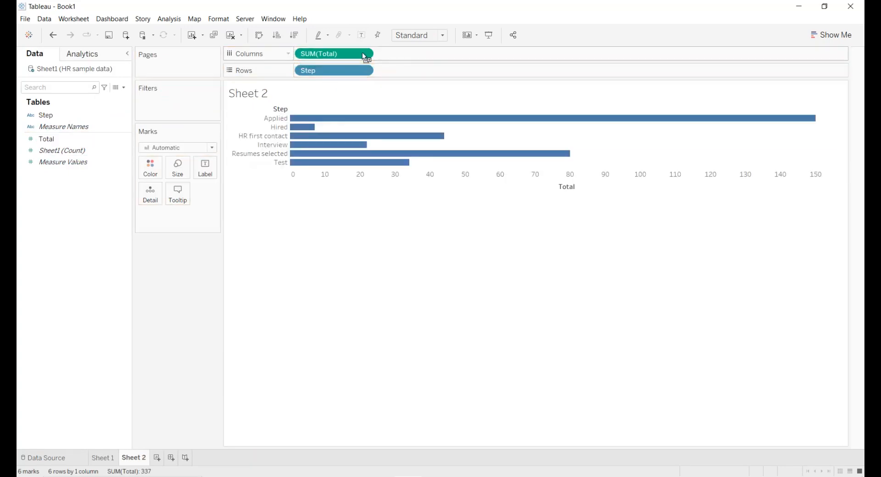
# Sort the steps by descending total and fit the Sheet 2 chart to the entire view
pyautogui.click(293, 36)
pyautogui.click(419, 35)
pyautogui.click(426, 77)
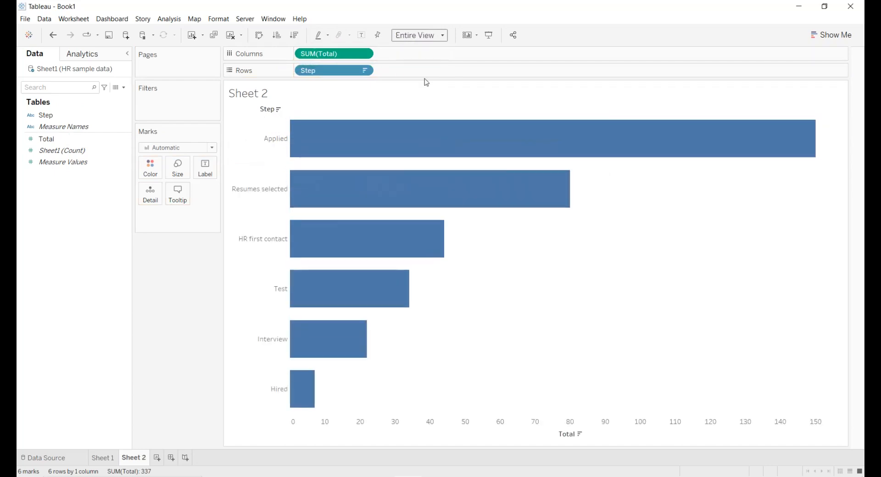
# Duplicate SUM(Total) on Columns and reverse the scale of the first Total axis to mirror the bars
pyautogui.moveTo(321, 53); pyautogui.dragTo(407, 59)
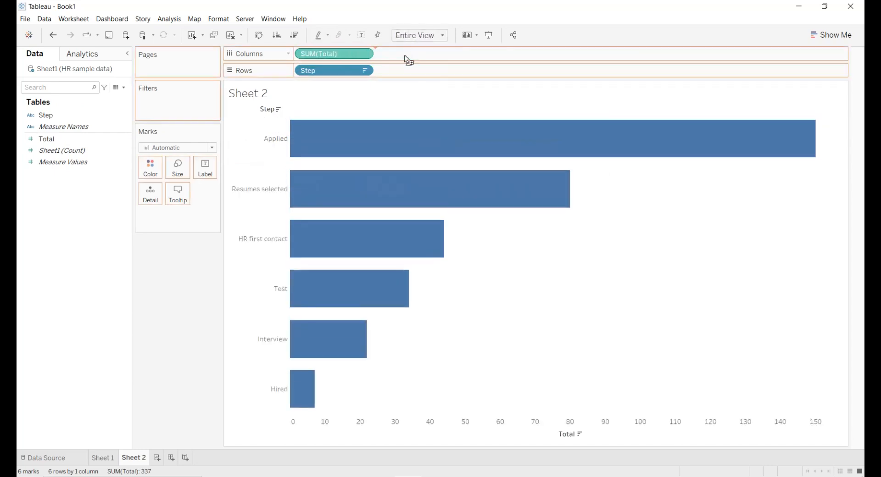
pyautogui.doubleClick(490, 438)
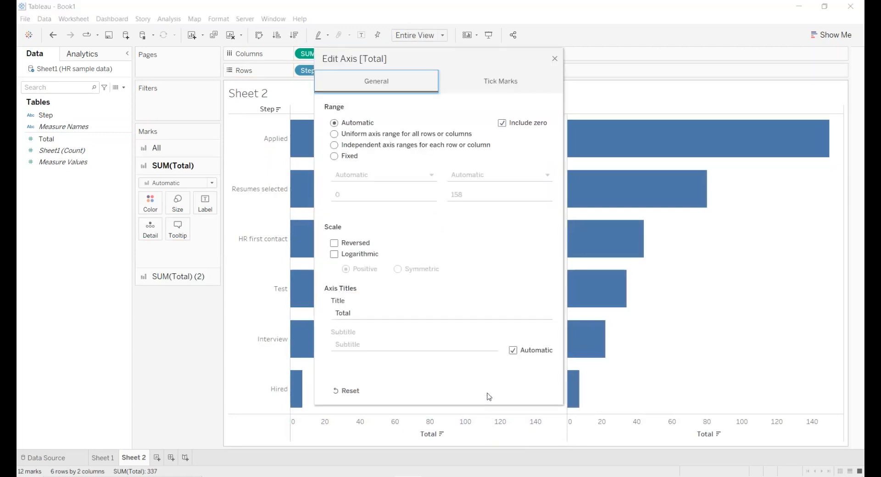
pyautogui.click(334, 243)
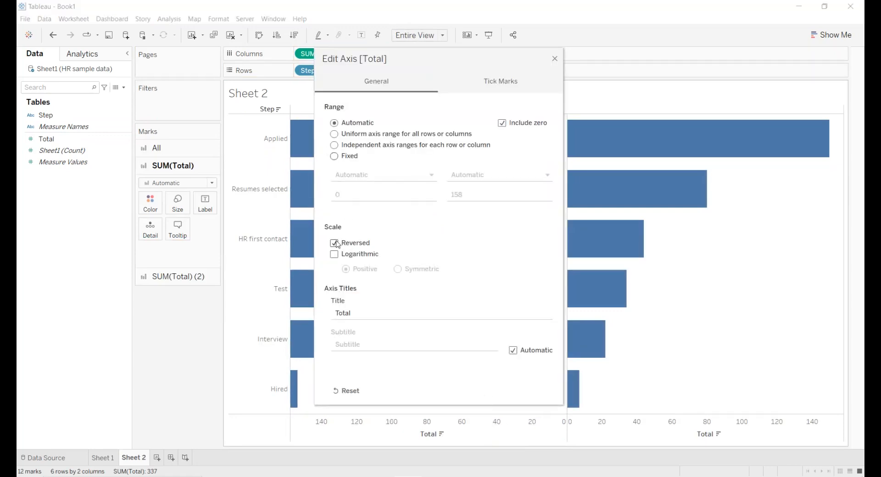
pyautogui.click(555, 59)
# Change the mark type of both SUM(Total) measures to Area
pyautogui.click(157, 148)
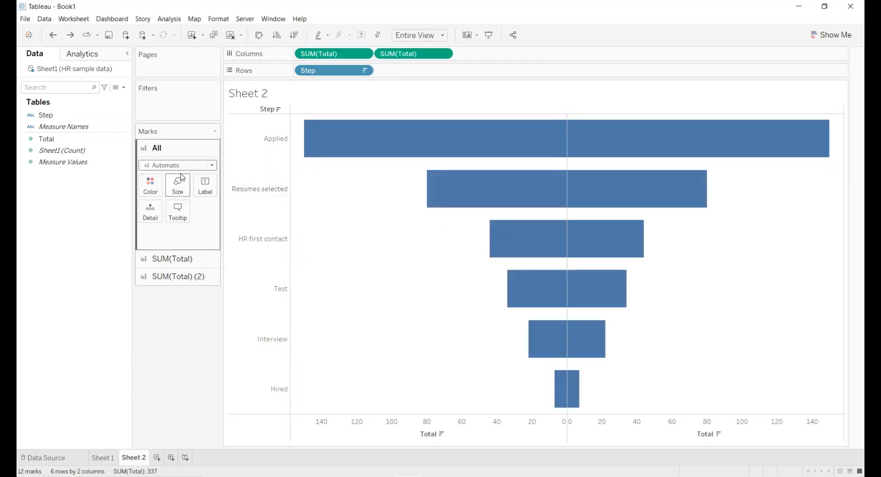
pyautogui.click(181, 166)
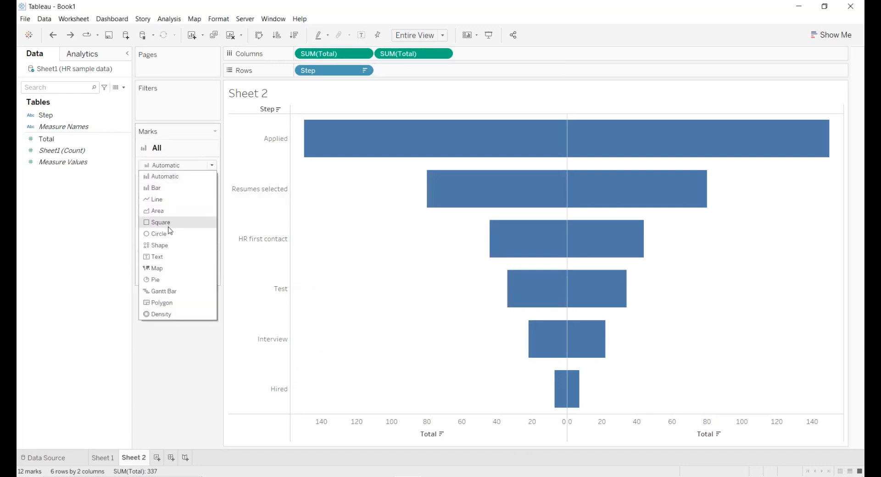
pyautogui.click(170, 211)
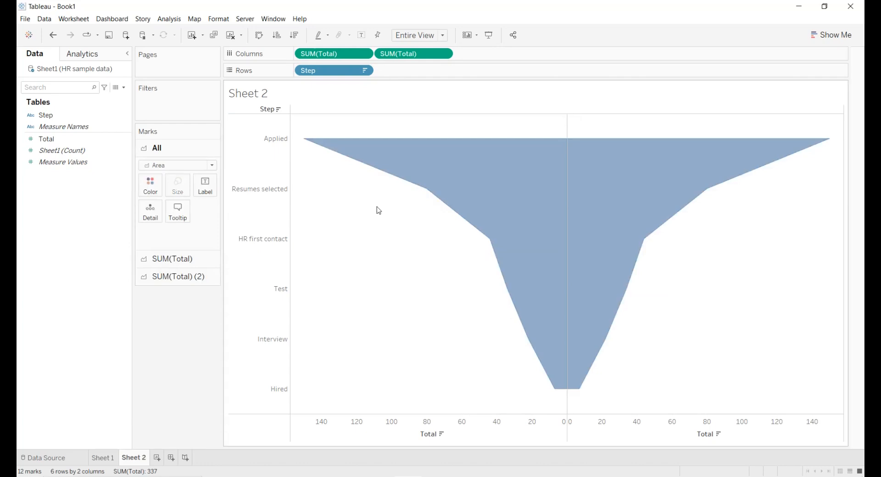
# Hide the Step row headers, the Total axis headers and the sheet title
pyautogui.click(270, 205)
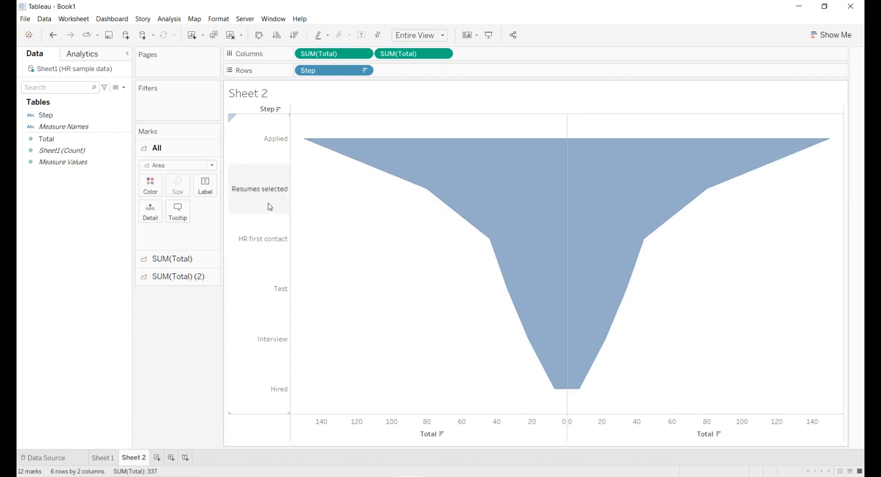
pyautogui.rightClick(269, 204)
pyautogui.click(294, 268)
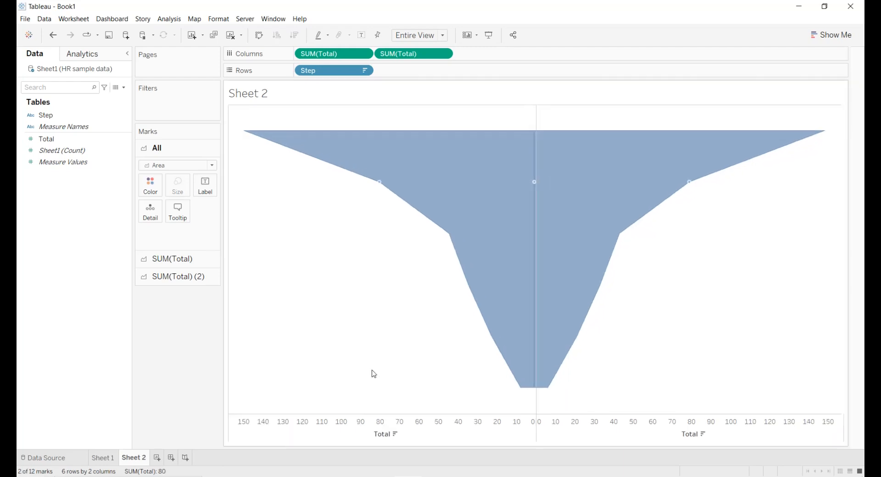
pyautogui.rightClick(417, 431)
pyautogui.click(446, 408)
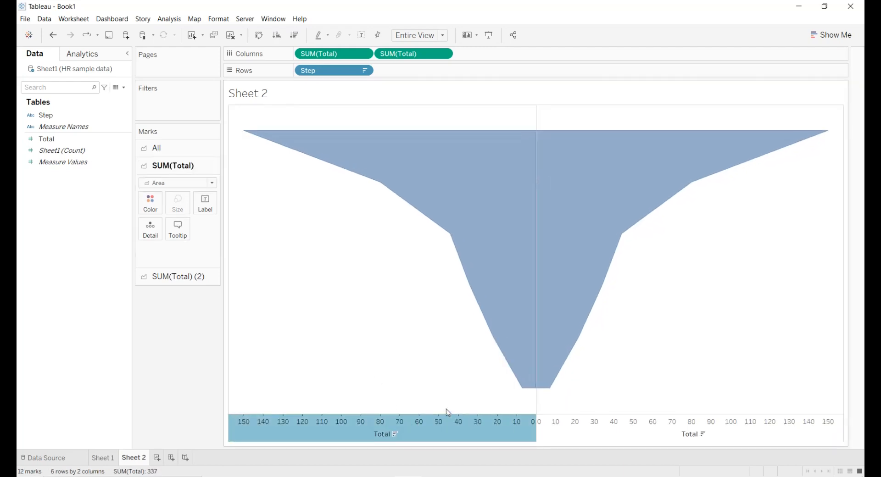
pyautogui.rightClick(348, 96)
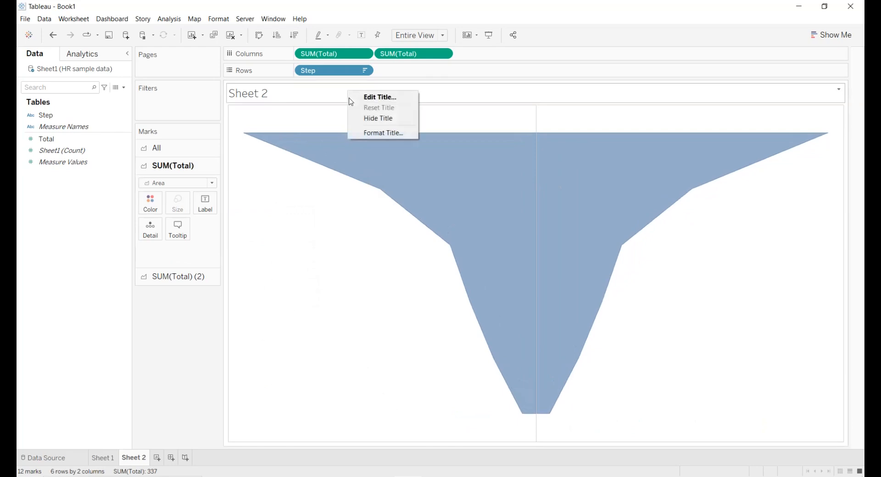
pyautogui.click(363, 120)
# Remove the sheet's border lines by setting the row and column divider panes to None
pyautogui.rightClick(305, 192)
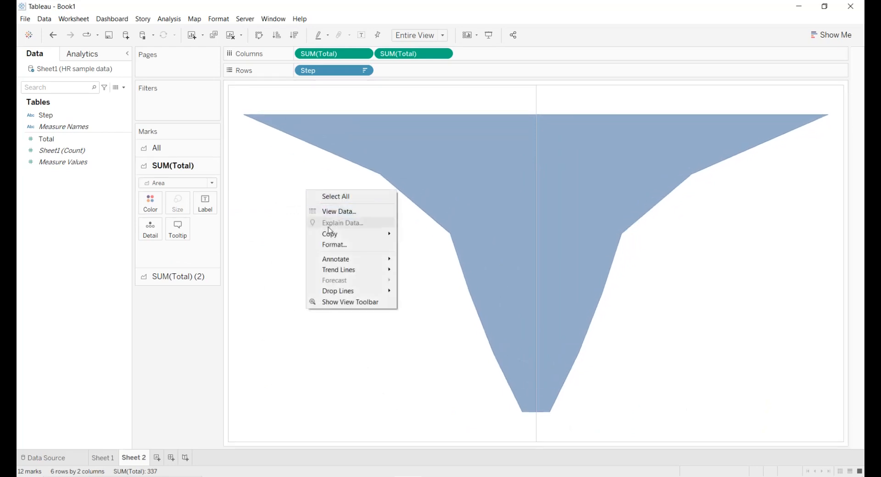
pyautogui.click(337, 244)
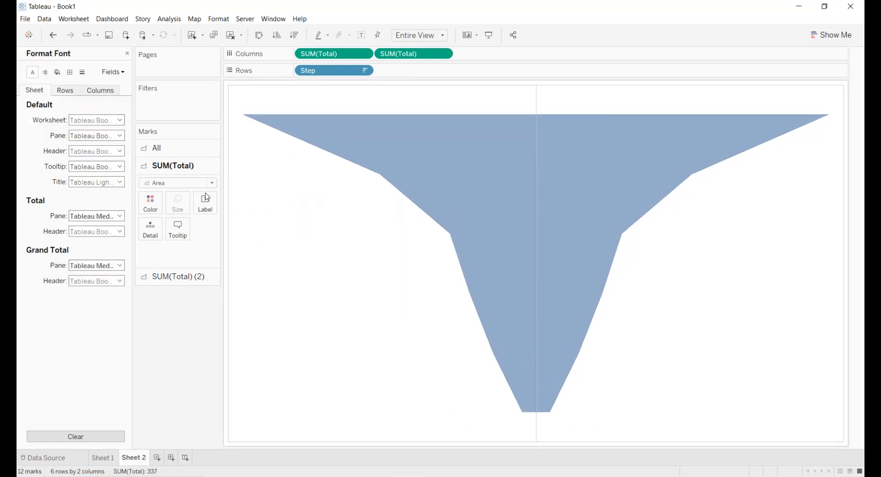
pyautogui.click(70, 72)
pyautogui.click(89, 284)
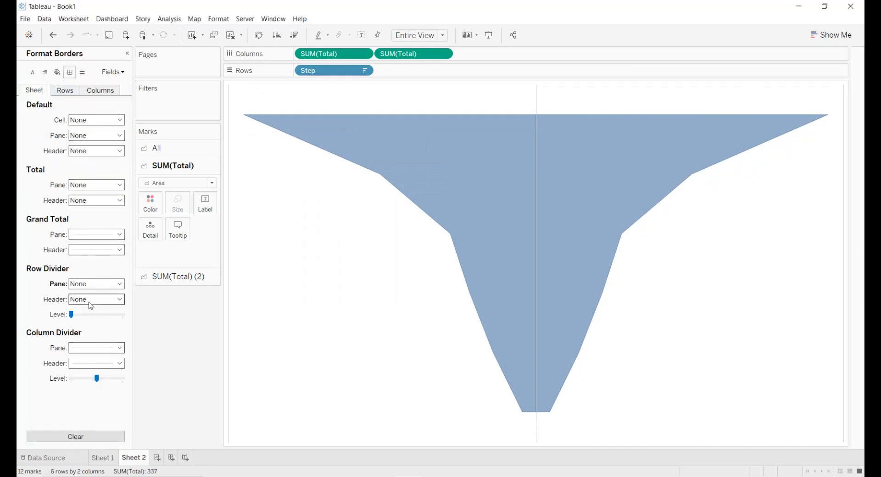
pyautogui.click(94, 348)
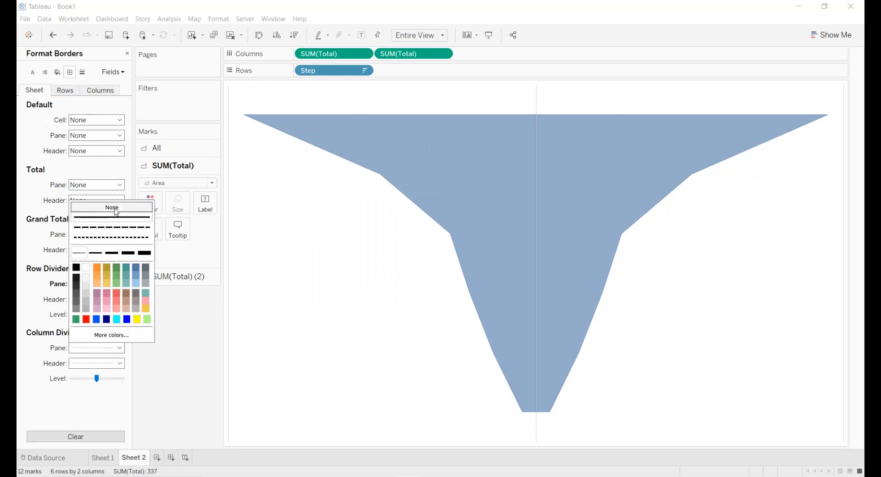
pyautogui.click(299, 198)
# Raise the color opacity of all area marks to the maximum
pyautogui.click(156, 148)
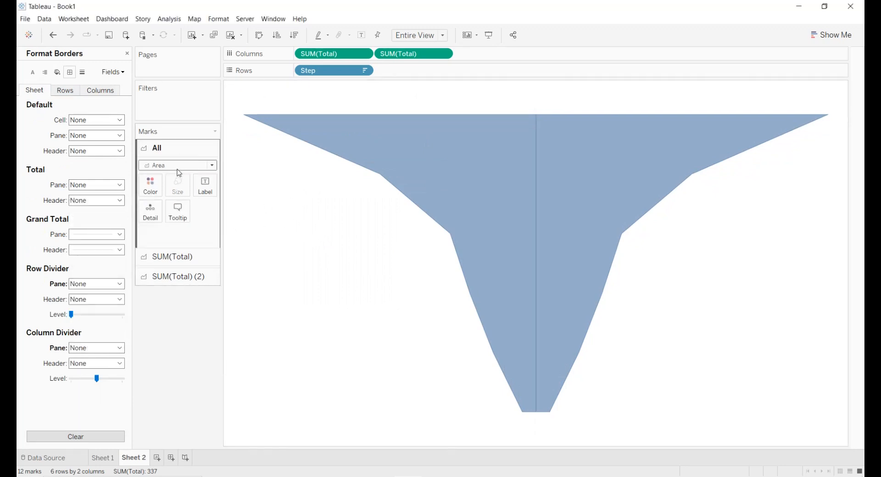
pyautogui.click(150, 183)
pyautogui.moveTo(184, 306); pyautogui.dragTo(212, 309)
pyautogui.click(326, 244)
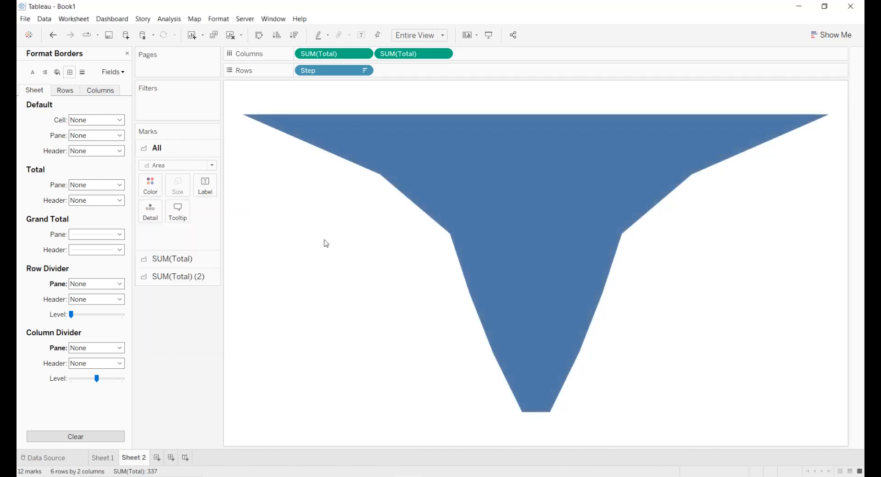
# Label the first SUM(Total) area with Step and SUM(Total)
pyautogui.click(179, 263)
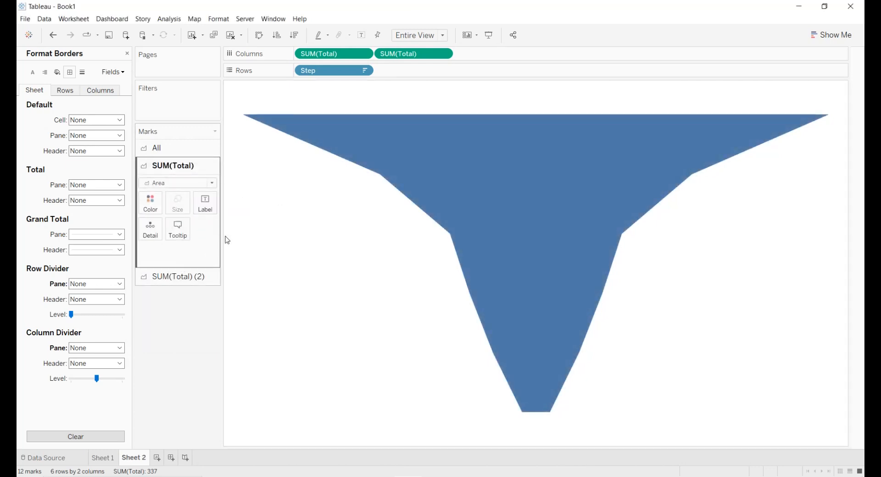
pyautogui.moveTo(321, 73); pyautogui.dragTo(205, 204)
pyautogui.moveTo(393, 55); pyautogui.dragTo(206, 206)
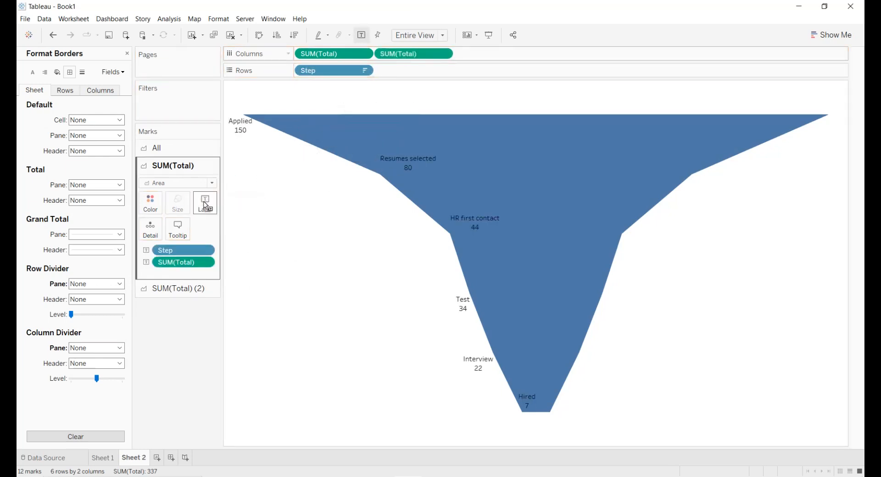
# Set the horizontal alignment of the first area's labels to left
pyautogui.click(205, 206)
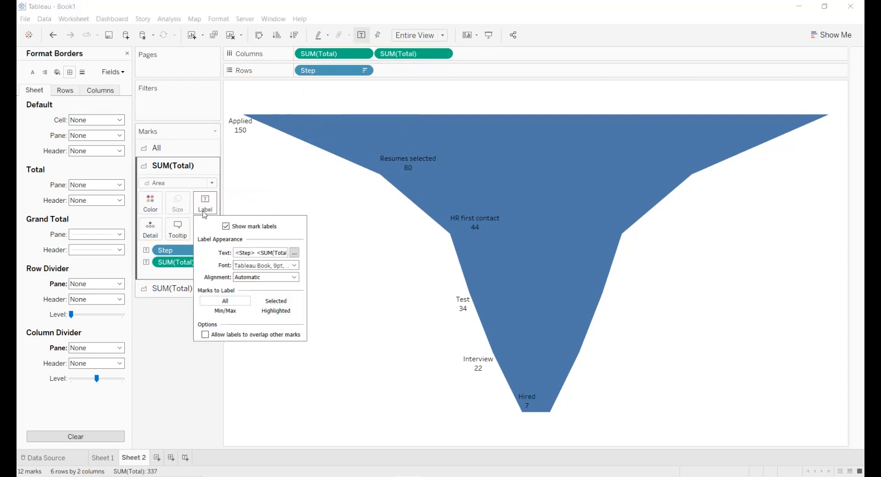
pyautogui.click(254, 277)
pyautogui.click(249, 316)
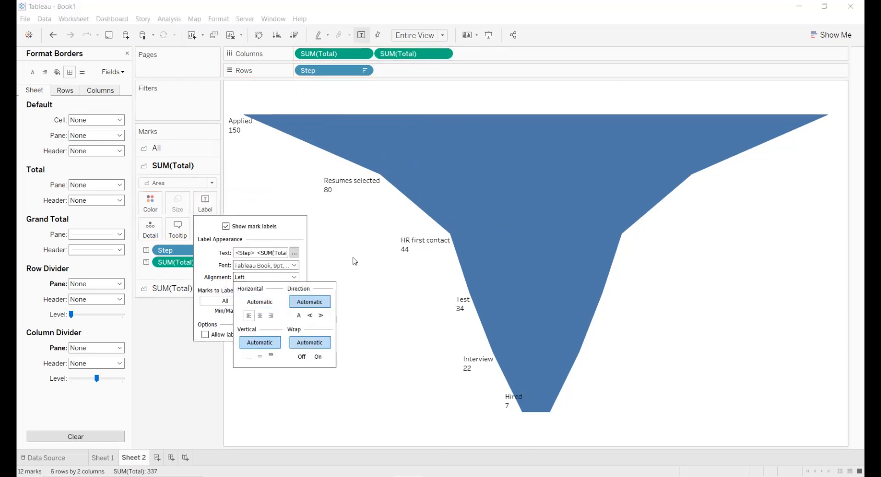
pyautogui.click(348, 256)
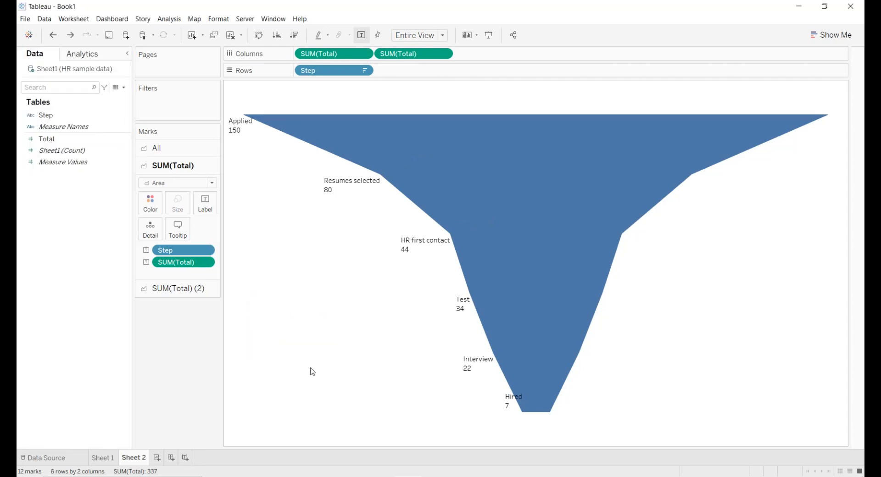
# Create a new worksheet and start a calculated field named Step 1
pyautogui.click(157, 458)
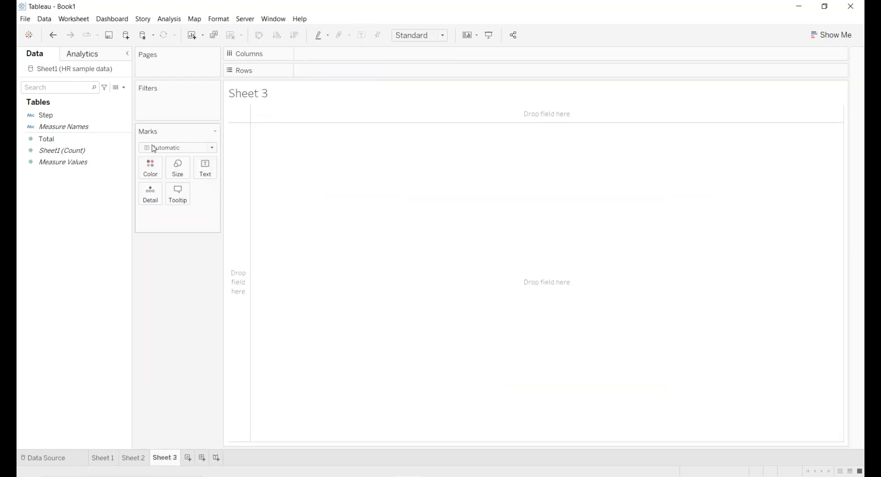
pyautogui.click(124, 88)
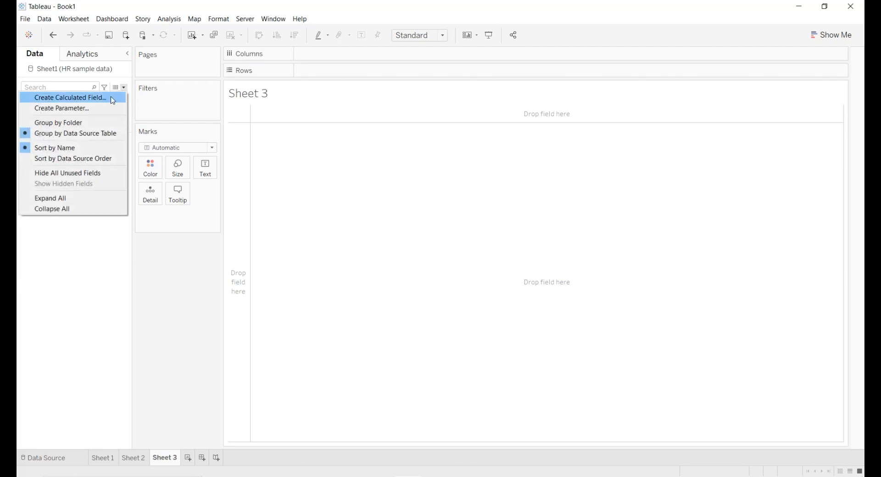
pyautogui.click(114, 98)
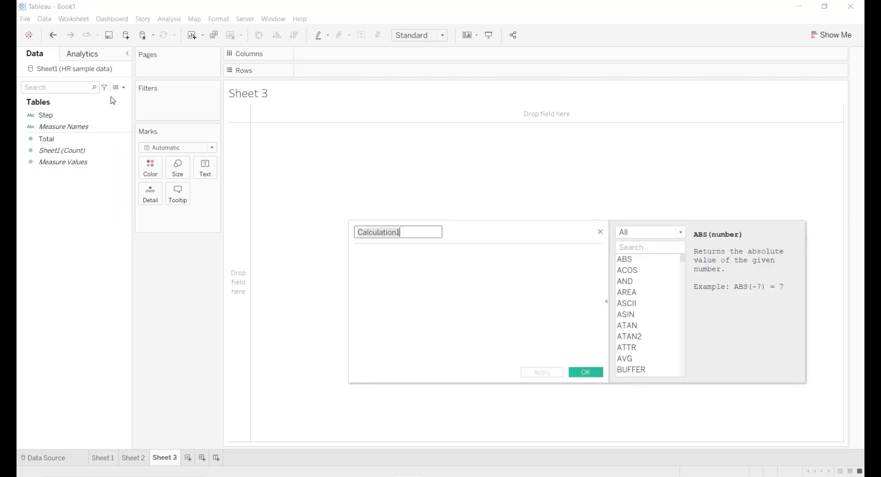
pyautogui.write('Step 1')
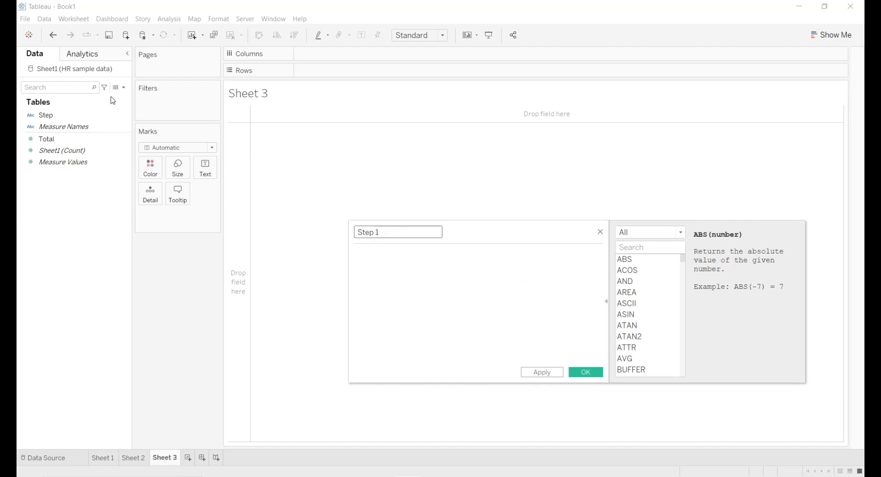
pyautogui.press('Tab')
# Enter the first formula line of the Step 1 calculation: IF ATTR([Step])='Applied' OR
pyautogui.write('I')
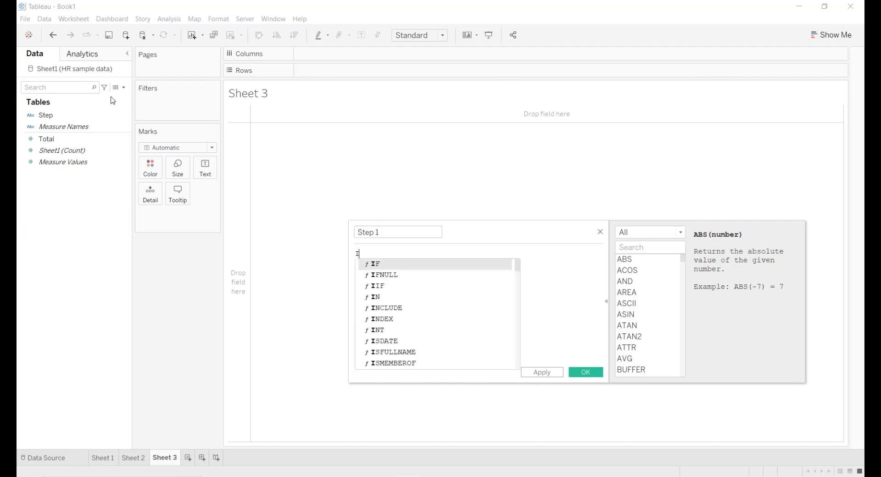
pyautogui.write('F att')
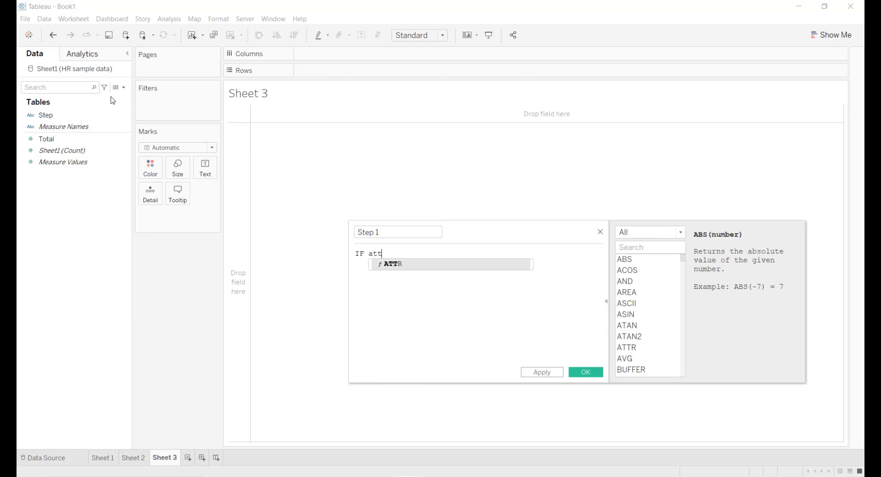
pyautogui.press('Return')
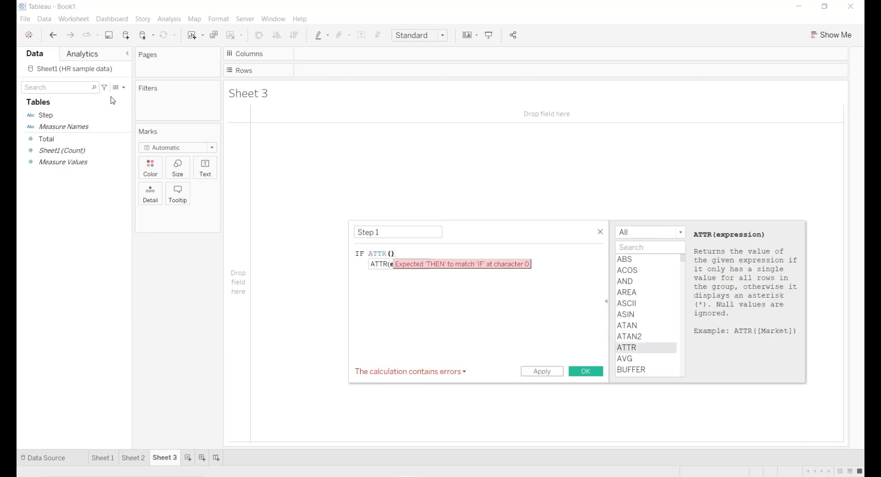
pyautogui.write('st')
pyautogui.press('Down')
pyautogui.press('Down')
pyautogui.press('Down')
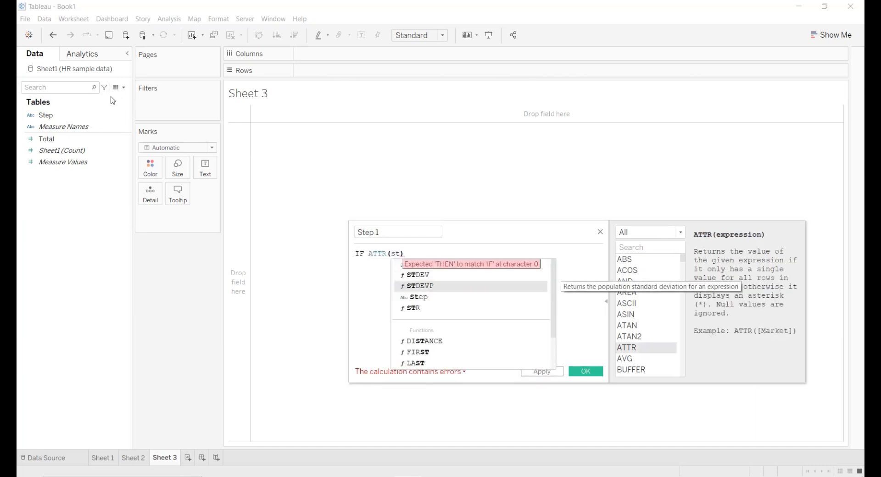
pyautogui.press('Return')
pyautogui.write("='Appl")
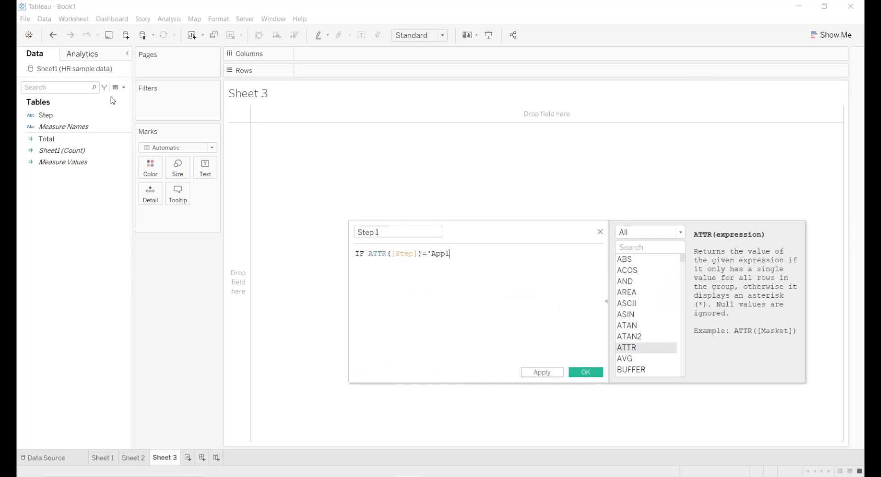
pyautogui.write("ied' OR")
pyautogui.press('Return')
# Add the second line of the Step 1 formula: LOOKUP(ATTR([Step]),-1)= 'Applied'
pyautogui.write('Lo')
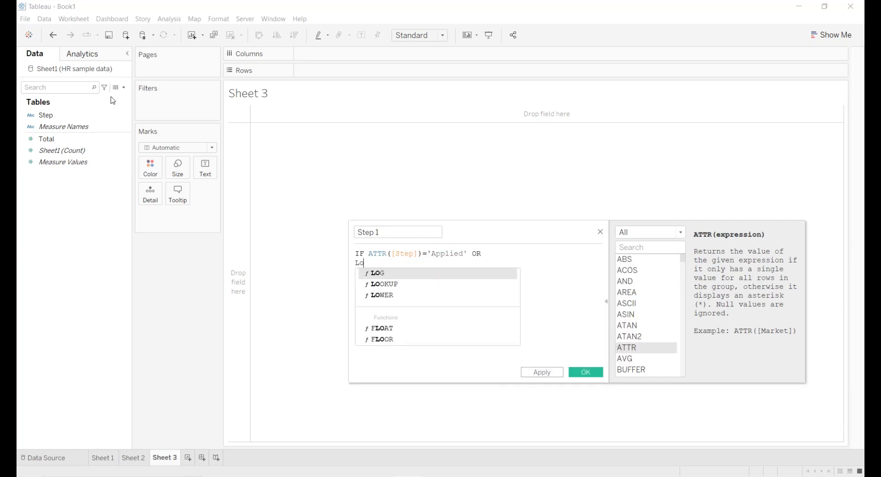
pyautogui.press('Down')
pyautogui.press('Return')
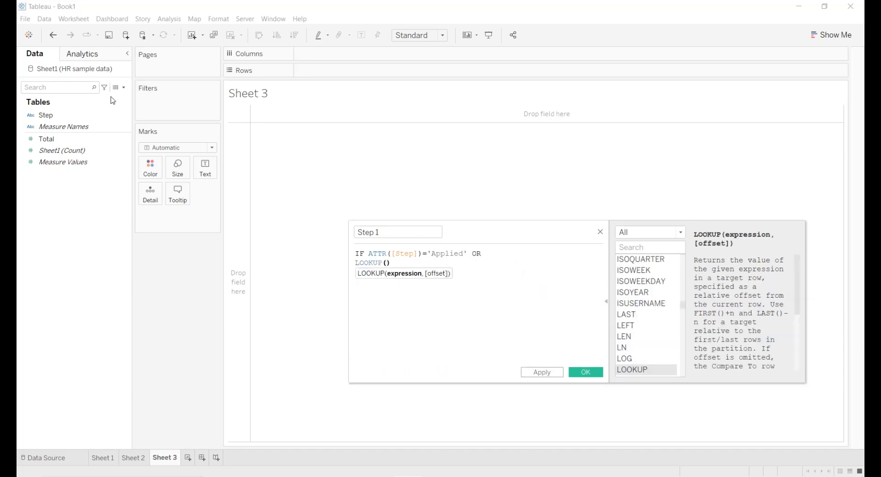
pyautogui.write('at')
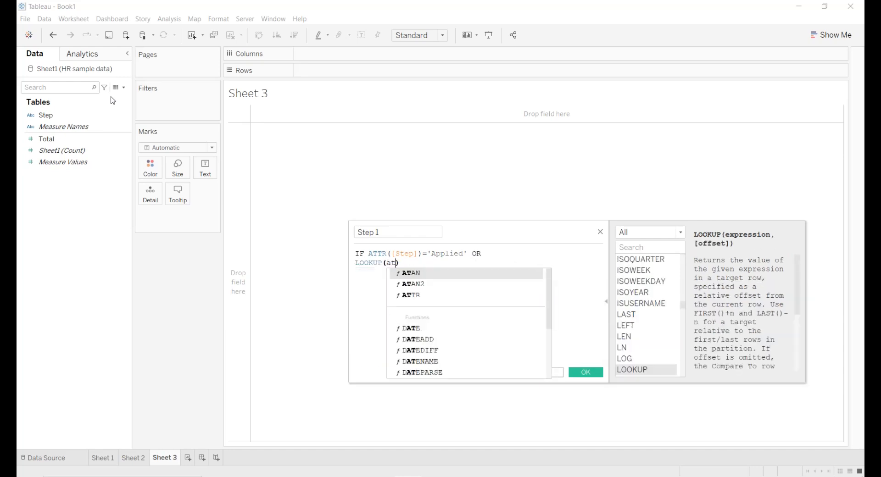
pyautogui.press('Down')
pyautogui.press('Down')
pyautogui.press('Return')
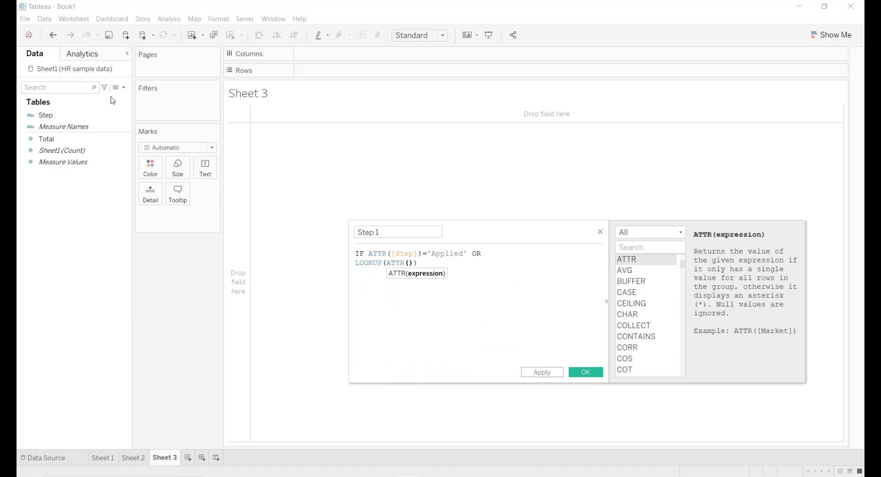
pyautogui.write('ste')
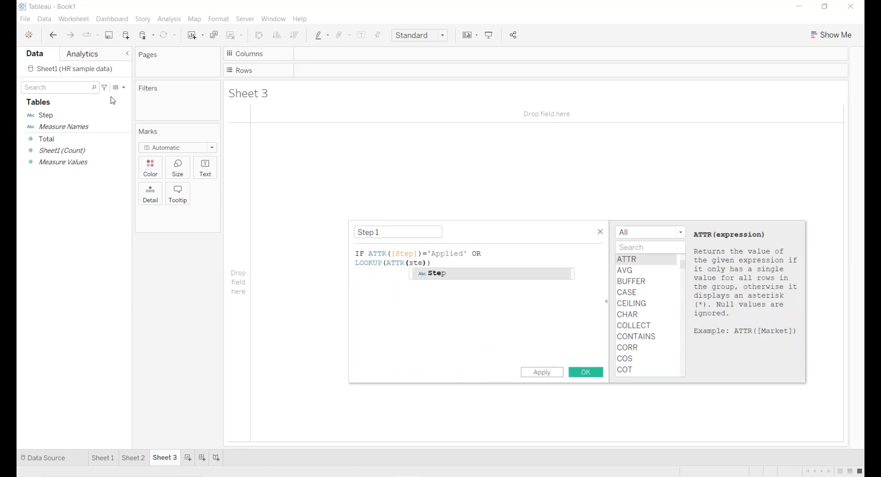
pyautogui.press('Return')
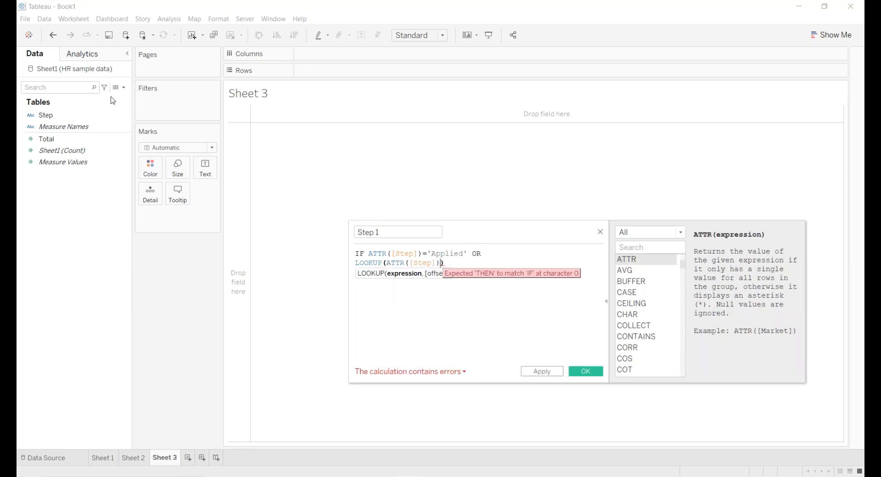
pyautogui.write(',-1) ')
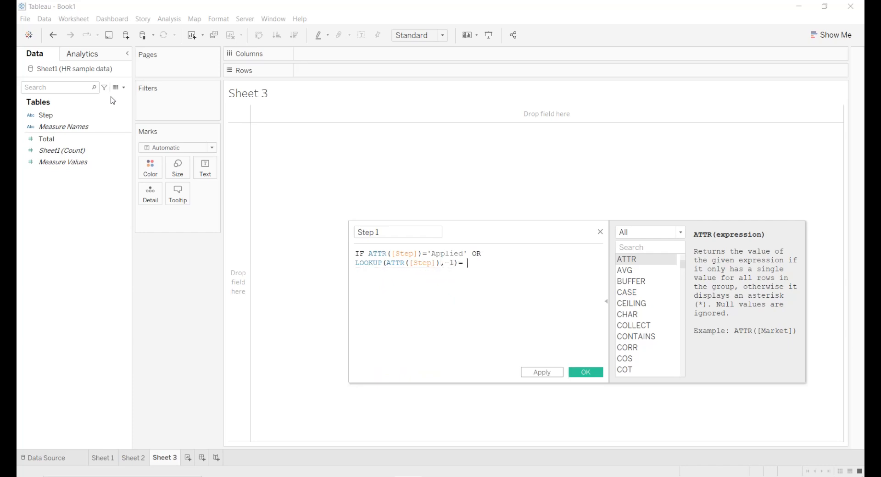
pyautogui.write("= 'Applied'")
pyautogui.press('Return')
# Complete the Step 1 formula with THEN SUM([Total]) END and save the calculated field
pyautogui.write('THEN sum')
pyautogui.press('Return')
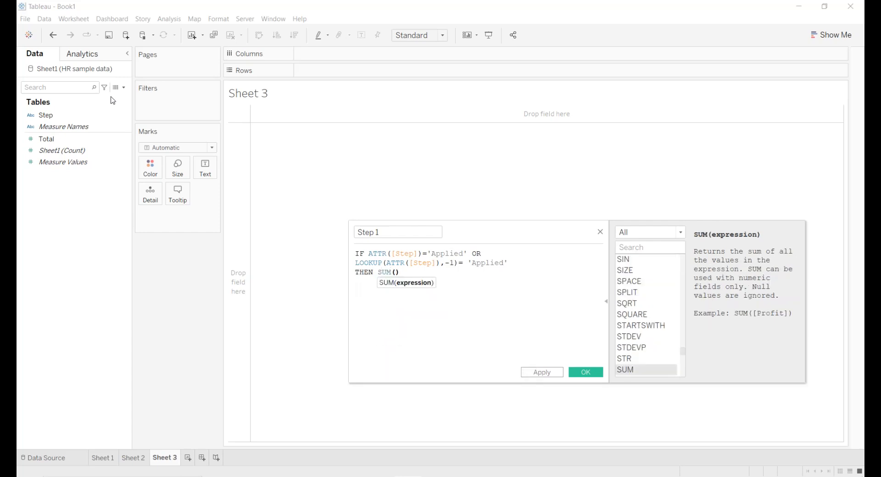
pyautogui.write('to')
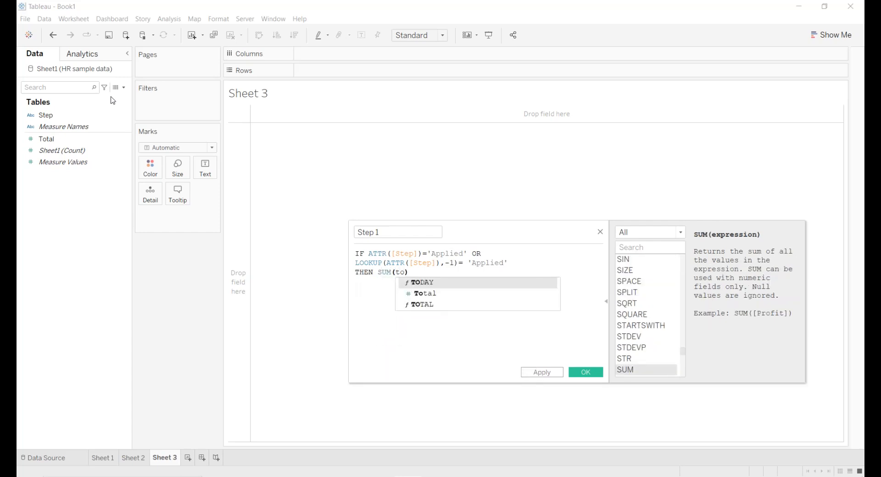
pyautogui.press('Down')
pyautogui.press('Return')
pyautogui.write('END')
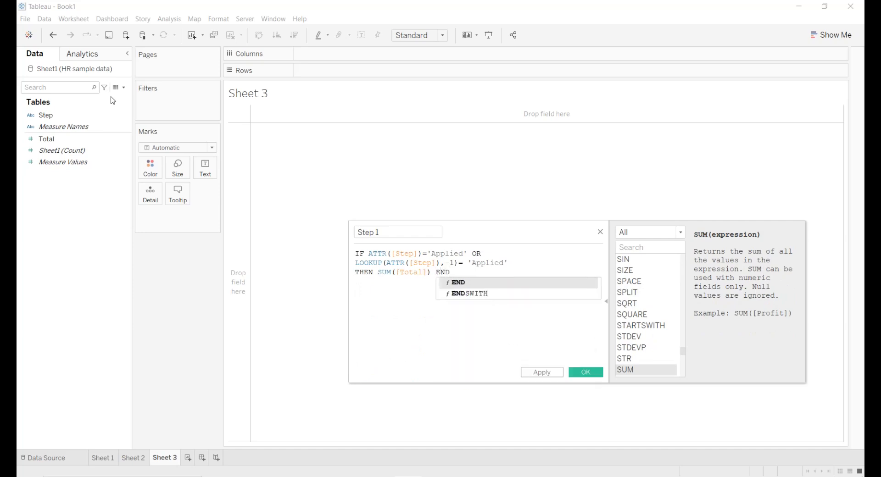
pyautogui.press('Return')
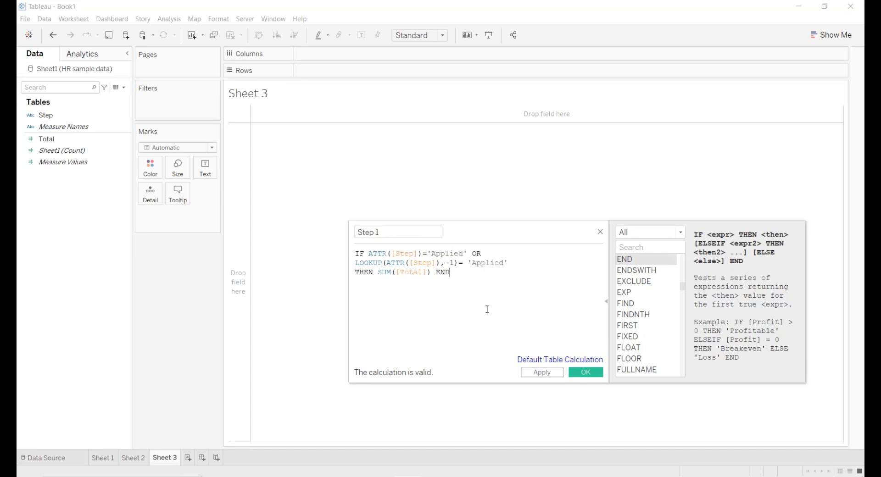
pyautogui.click(543, 372)
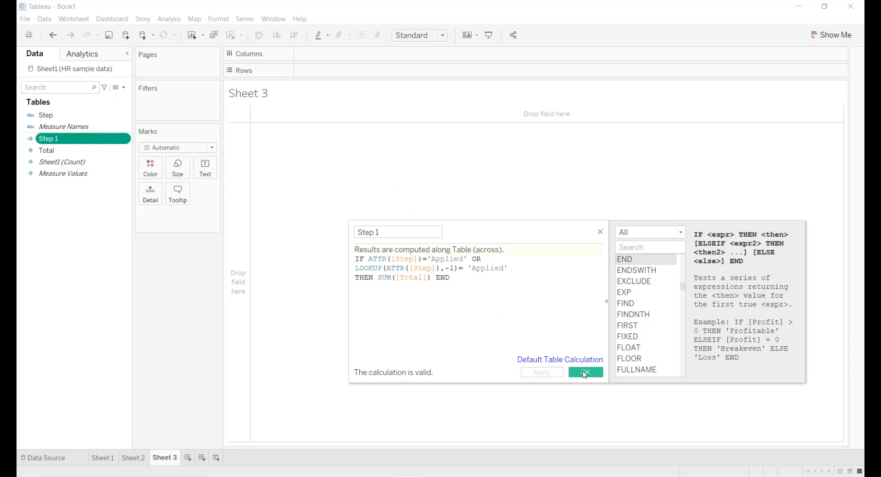
pyautogui.click(575, 372)
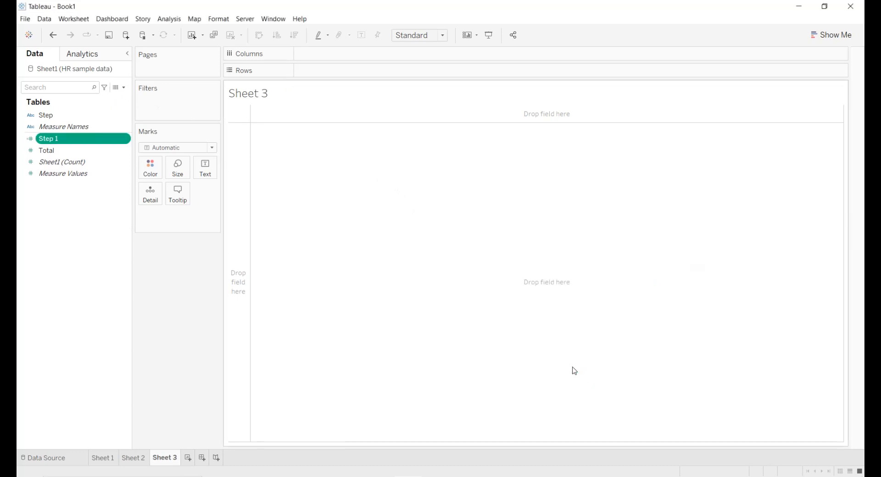
# Duplicate the Step 1 calculated field five times
pyautogui.click(125, 139)
pyautogui.click(151, 197)
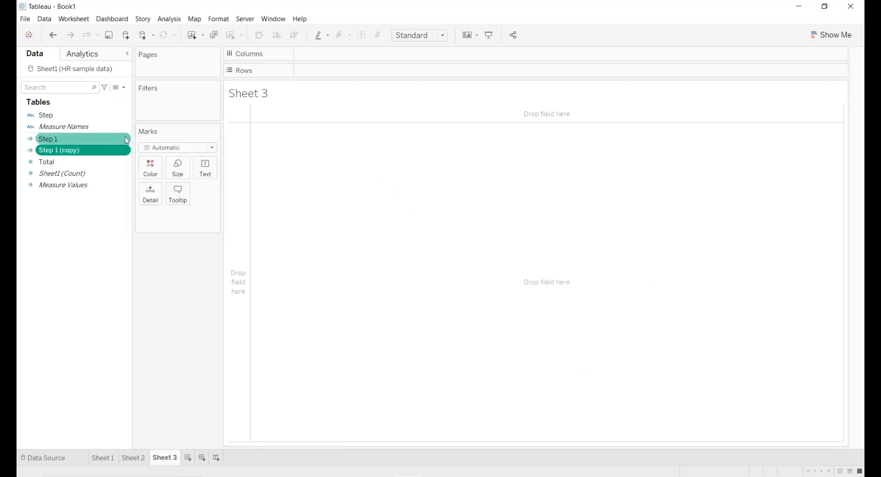
pyautogui.click(127, 141)
pyautogui.click(152, 192)
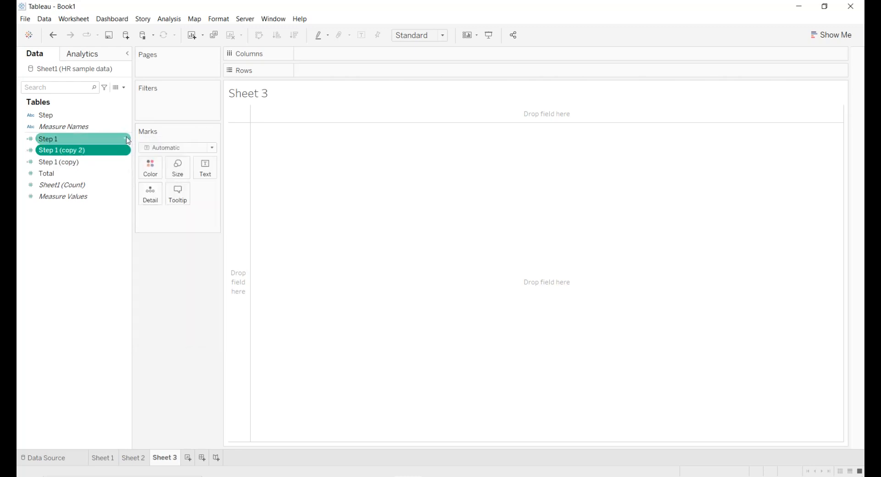
pyautogui.click(127, 140)
pyautogui.click(151, 193)
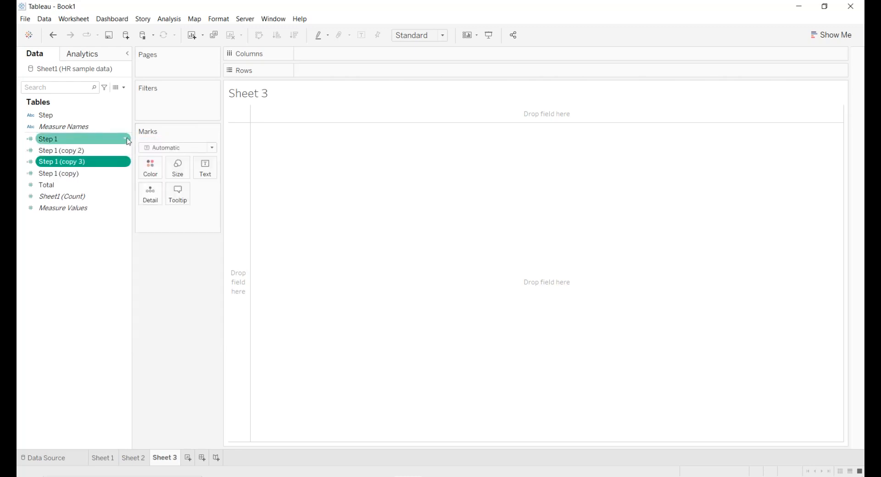
pyautogui.click(127, 140)
pyautogui.click(146, 194)
pyautogui.click(127, 140)
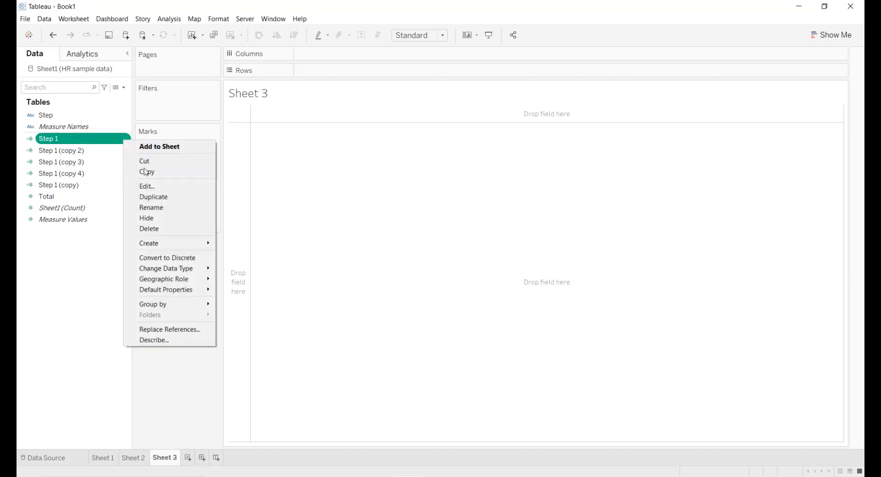
pyautogui.click(151, 197)
# Open the Step 1 (copy 2) calculation for editing and rename it Step 2
pyautogui.click(128, 152)
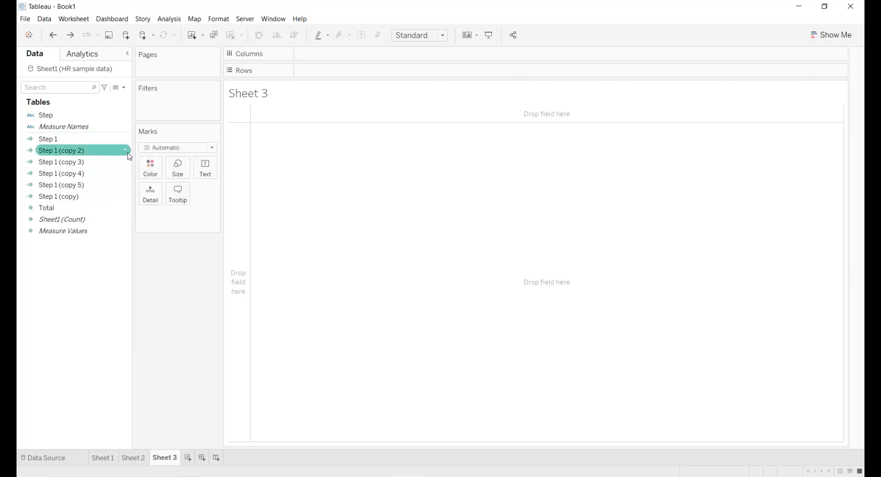
pyautogui.click(125, 150)
pyautogui.click(152, 197)
pyautogui.click(416, 233)
pyautogui.press('BackSpace')
pyautogui.press('BackSpace')
pyautogui.press('BackSpace')
pyautogui.press('BackSpace')
pyautogui.press('BackSpace')
pyautogui.press('BackSpace')
pyautogui.press('BackSpace')
pyautogui.press('BackSpace')
pyautogui.press('BackSpace')
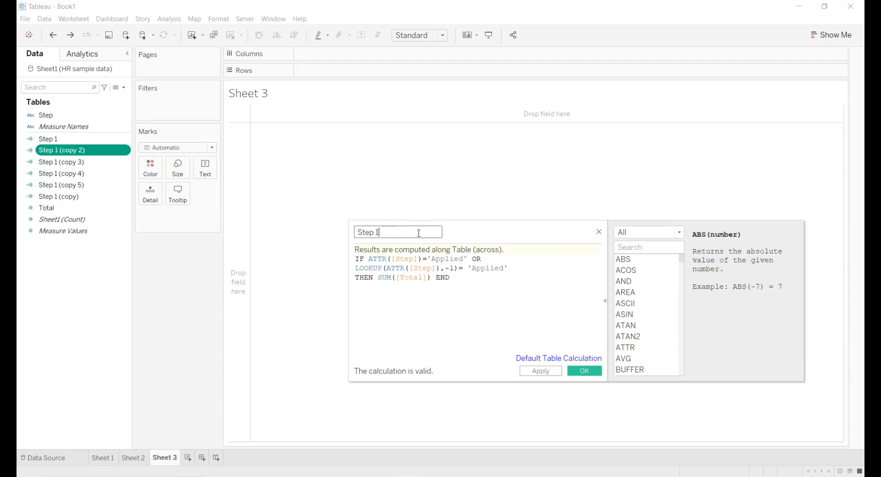
pyautogui.write('2')
# Replace both 'Applied' values in the Step 2 formula with 'Resumes selected' and save the calculation
pyautogui.doubleClick(457, 259)
pyautogui.write('Resumed')
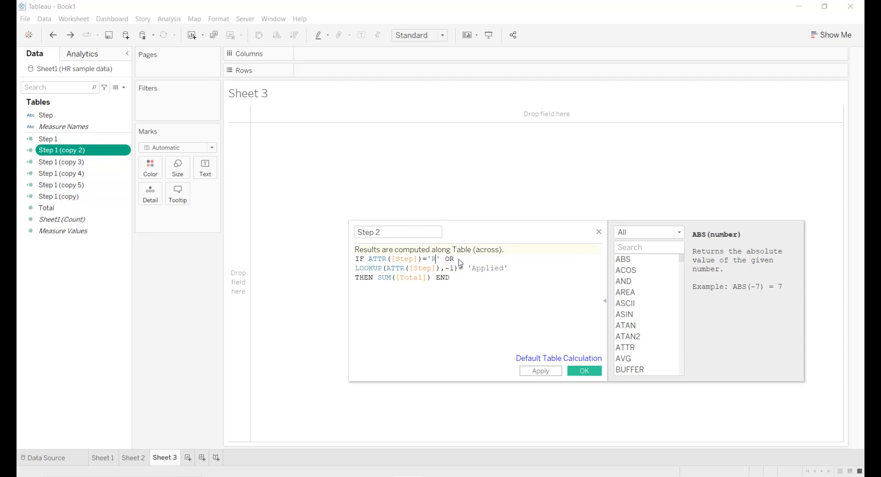
pyautogui.write(' selected')
pyautogui.doubleClick(492, 269)
pyautogui.write('Resumes selected')
pyautogui.click(552, 373)
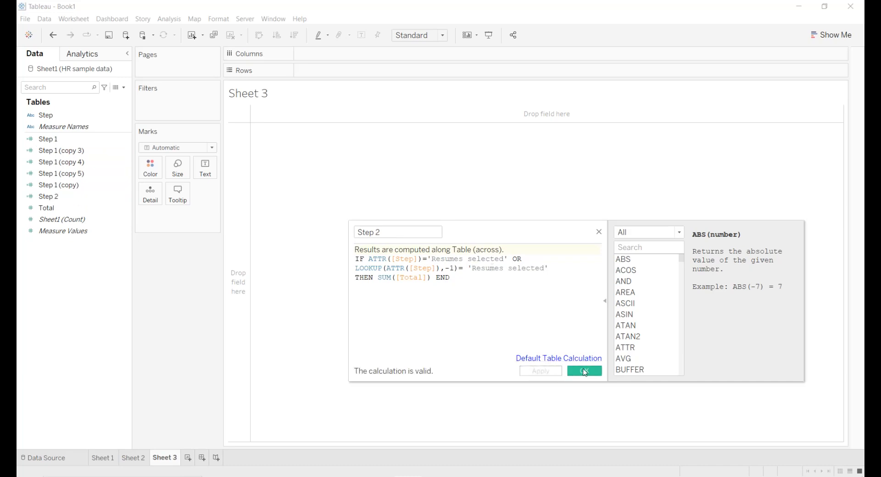
pyautogui.click(580, 372)
# Open the Step 1 (copy 3) calculation for editing and rename it Step 3
pyautogui.click(124, 152)
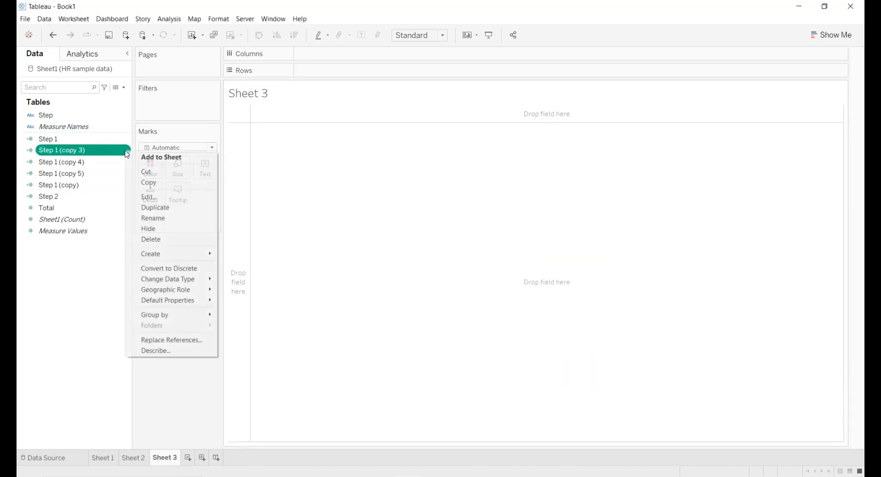
pyautogui.click(151, 197)
pyautogui.click(422, 232)
pyautogui.press('BackSpace')
pyautogui.press('BackSpace')
pyautogui.press('BackSpace')
pyautogui.press('BackSpace')
pyautogui.press('BackSpace')
pyautogui.press('BackSpace')
pyautogui.press('BackSpace')
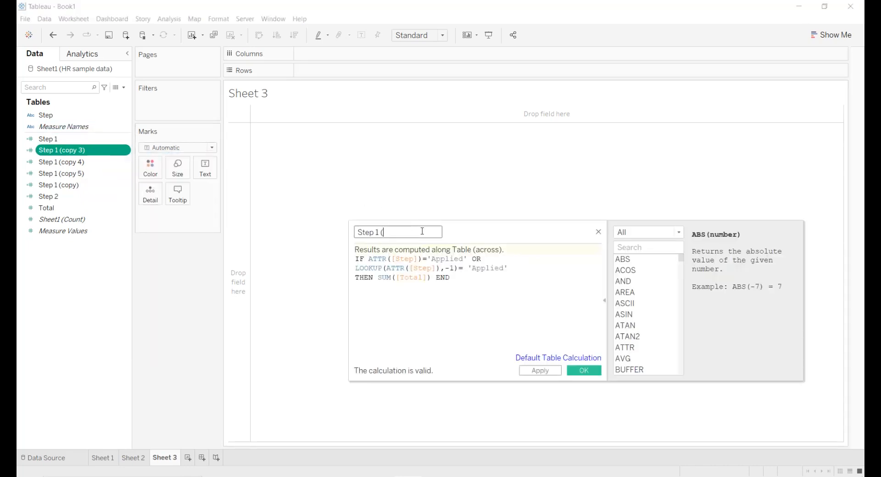
# Replace both 'Applied' values in the Step 3 formula with 'HR first contact' and save the calculation
pyautogui.doubleClick(449, 258)
pyautogui.write('HR first ')
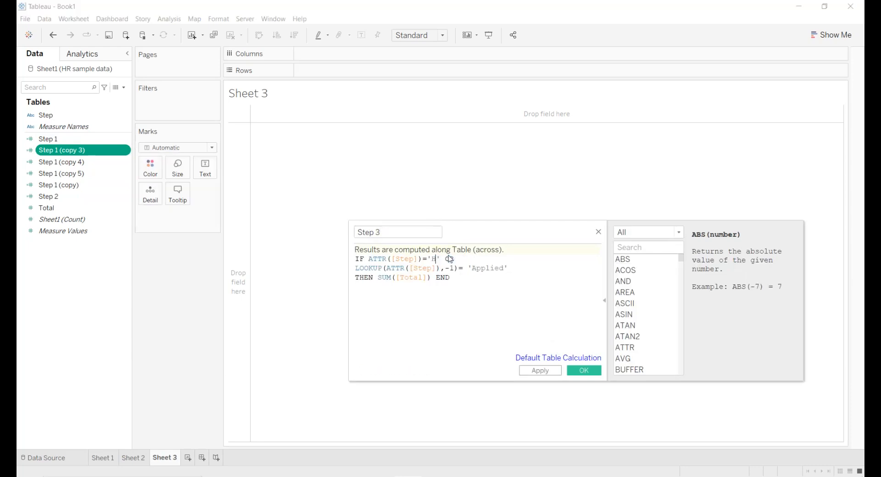
pyautogui.write('cona')
pyautogui.press('Return')
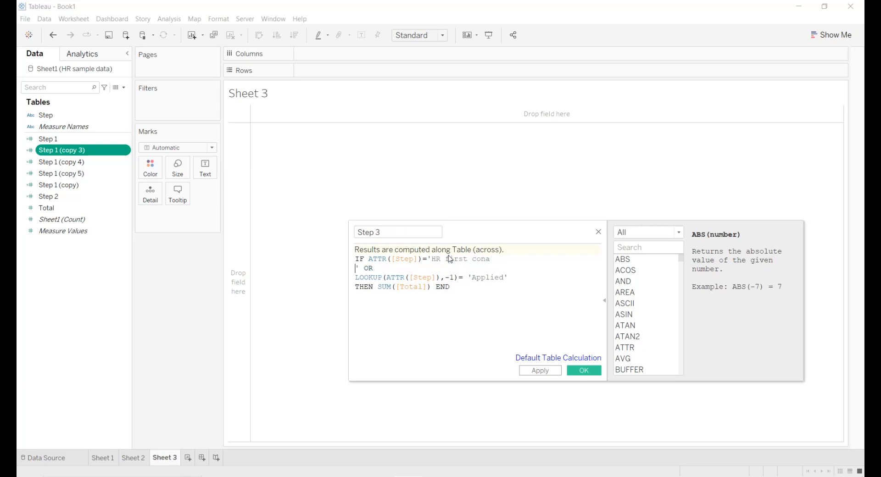
pyautogui.press('BackSpace')
pyautogui.press('BackSpace')
pyautogui.write("tact' OR")
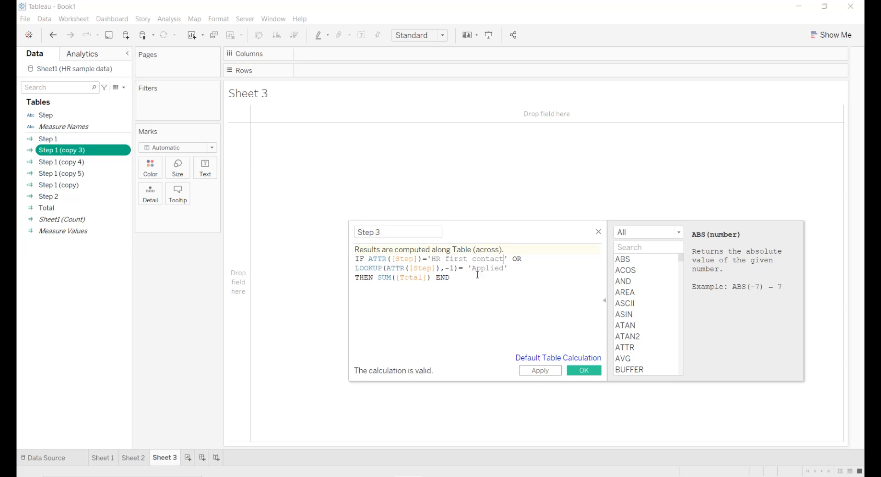
pyautogui.doubleClick(495, 269)
pyautogui.write('HR first contact')
pyautogui.click(541, 370)
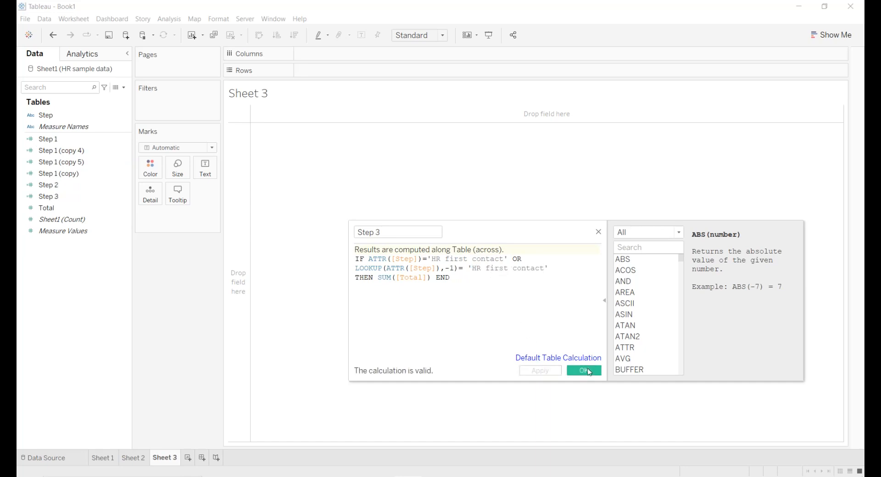
pyautogui.click(584, 370)
# Open the Step 1 (copy 4) calculation for editing and rename it Step 4
pyautogui.click(102, 153)
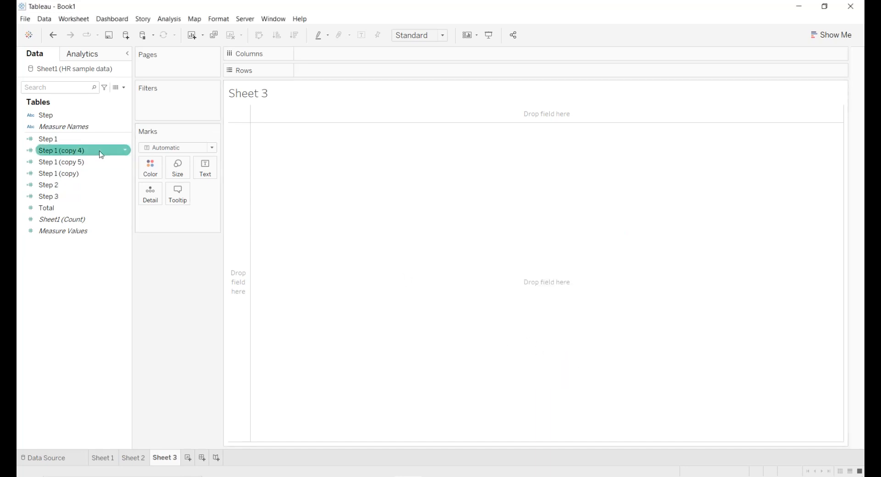
pyautogui.click(125, 151)
pyautogui.click(149, 199)
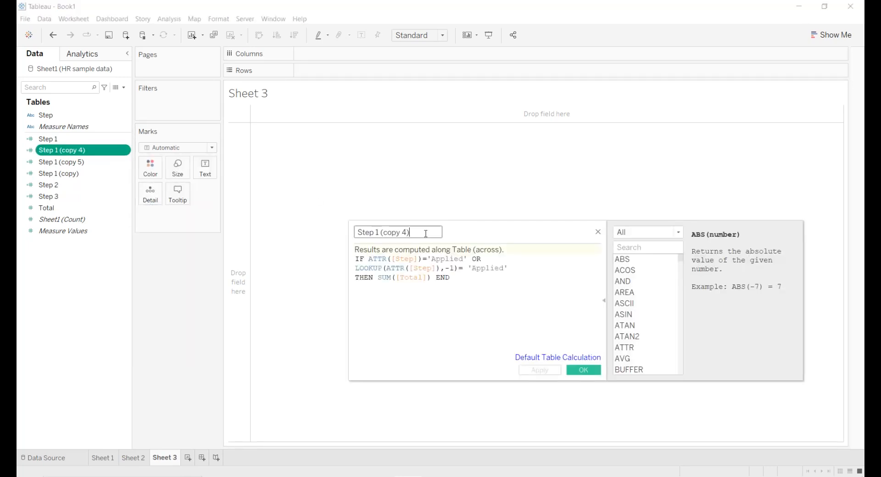
pyautogui.press('BackSpace')
pyautogui.press('BackSpace')
pyautogui.press('BackSpace')
pyautogui.press('BackSpace')
pyautogui.press('BackSpace')
pyautogui.press('BackSpace')
pyautogui.press('BackSpace')
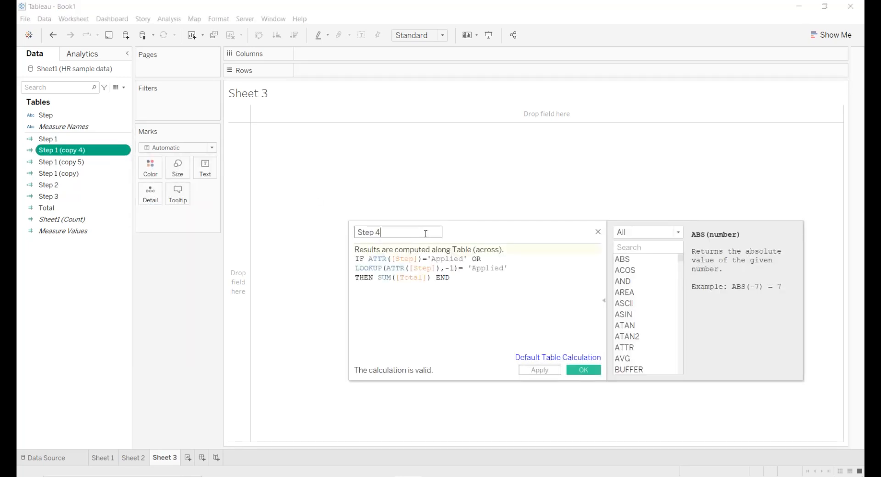
# Replace both 'Applied' values in the Step 4 formula with 'Test' and save the calculation
pyautogui.doubleClick(443, 258)
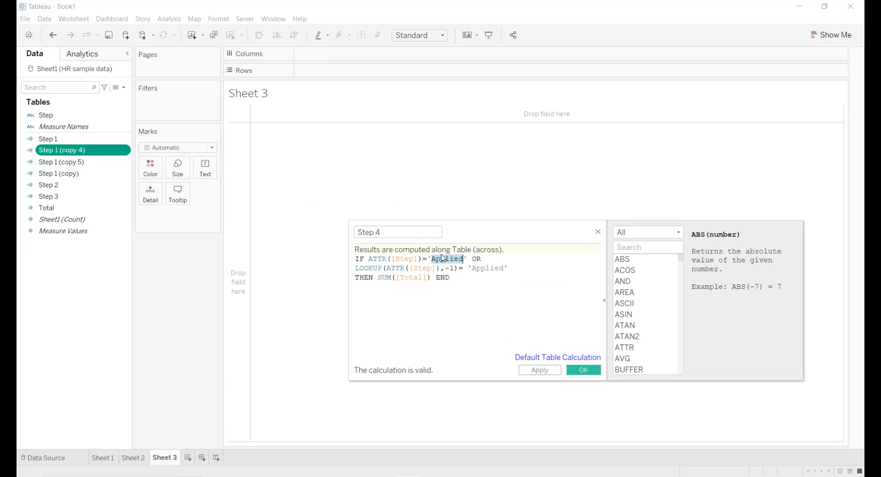
pyautogui.write('Test')
pyautogui.doubleClick(488, 268)
pyautogui.write('Test')
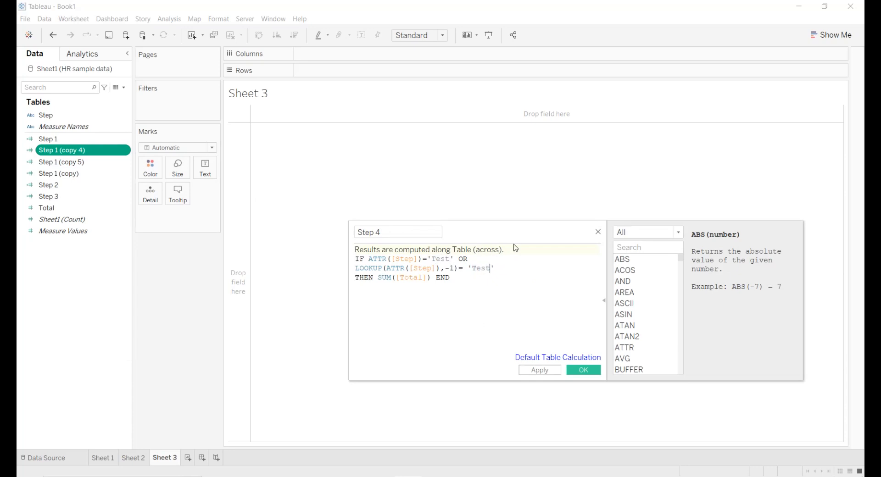
pyautogui.click(540, 370)
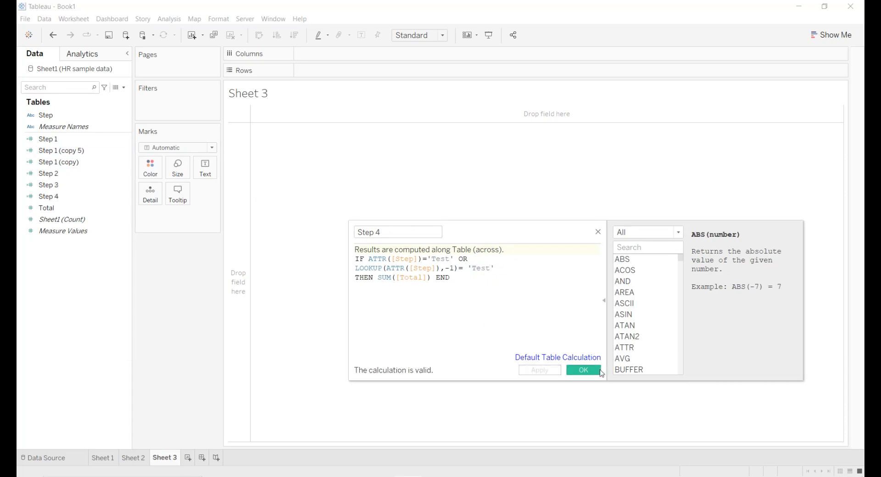
pyautogui.click(583, 370)
# Open the Step 1 (copy 5) calculation for editing and rename it Step 5
pyautogui.rightClick(126, 151)
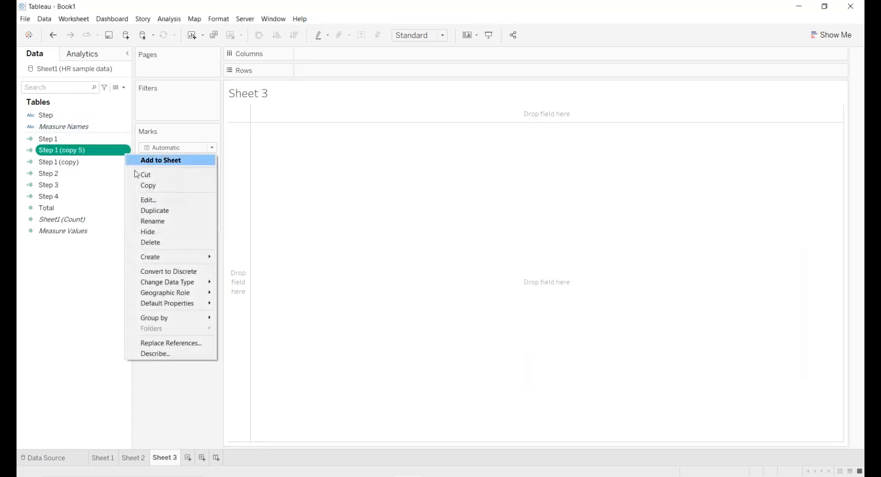
pyautogui.click(138, 201)
pyautogui.click(421, 231)
pyautogui.press('BackSpace')
pyautogui.press('BackSpace')
pyautogui.press('BackSpace')
pyautogui.press('BackSpace')
pyautogui.press('BackSpace')
pyautogui.press('BackSpace')
pyautogui.press('BackSpace')
pyautogui.press('BackSpace')
pyautogui.press('BackSpace')
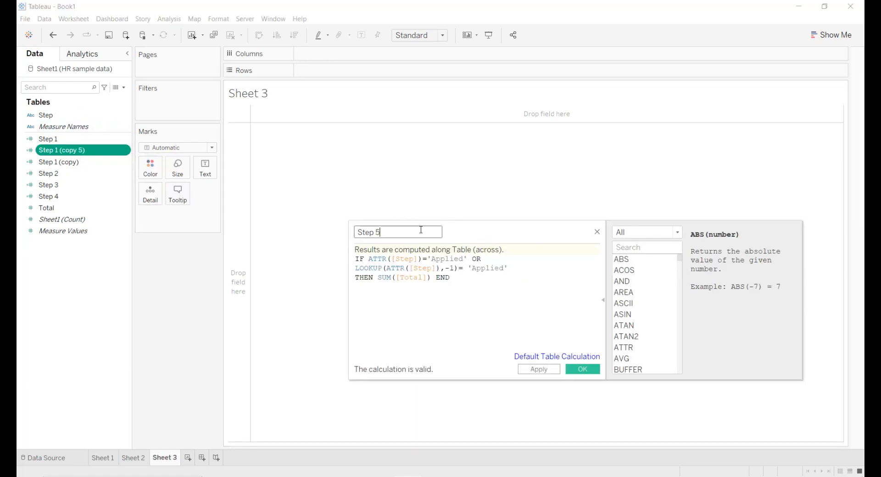
# Replace both 'Applied' values in the Step 5 formula with 'Interview' and save the calculation
pyautogui.doubleClick(452, 261)
pyautogui.write('Interview')
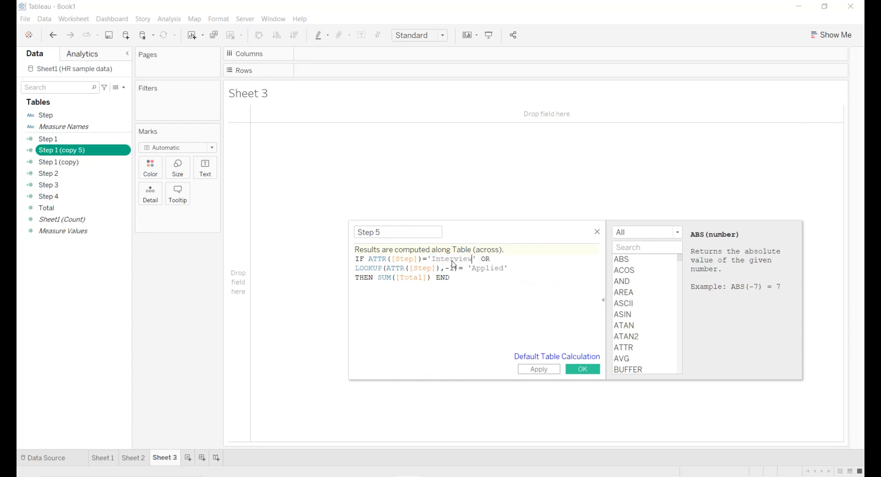
pyautogui.doubleClick(492, 270)
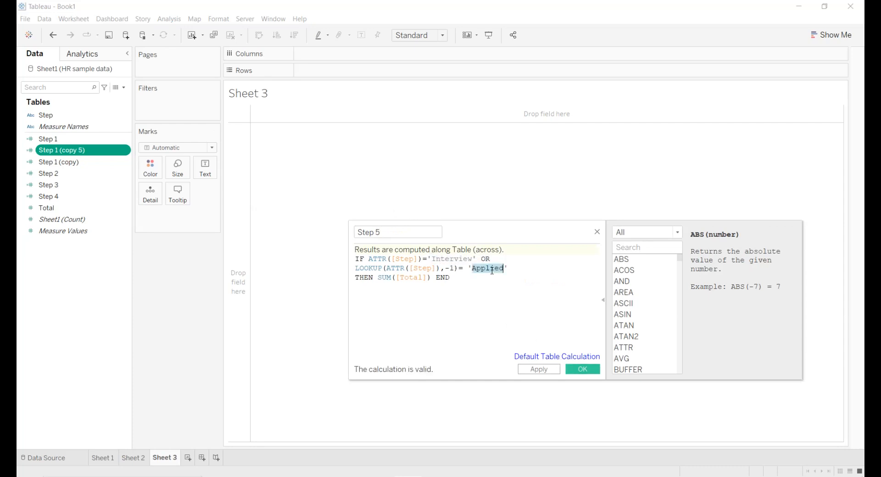
pyautogui.write('Interview')
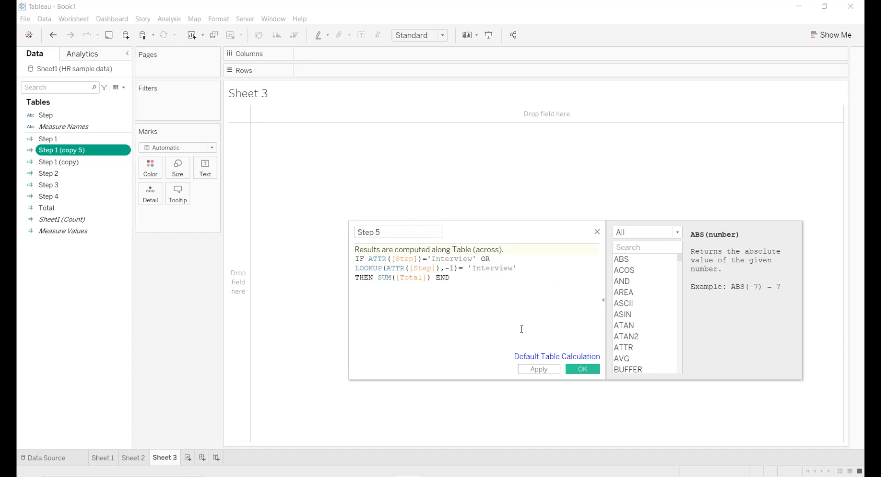
pyautogui.click(534, 369)
pyautogui.click(581, 370)
# Open the Step 1 (copy) calculation for editing and rename it Step 6
pyautogui.click(130, 152)
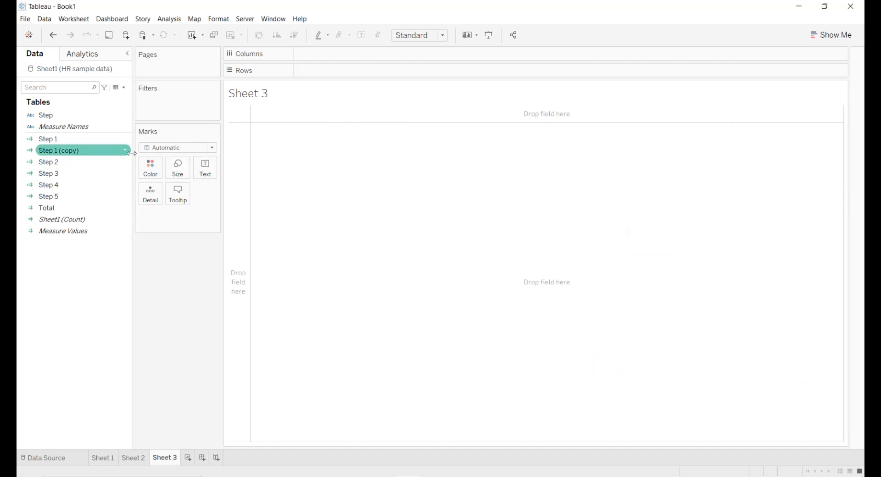
pyautogui.click(125, 153)
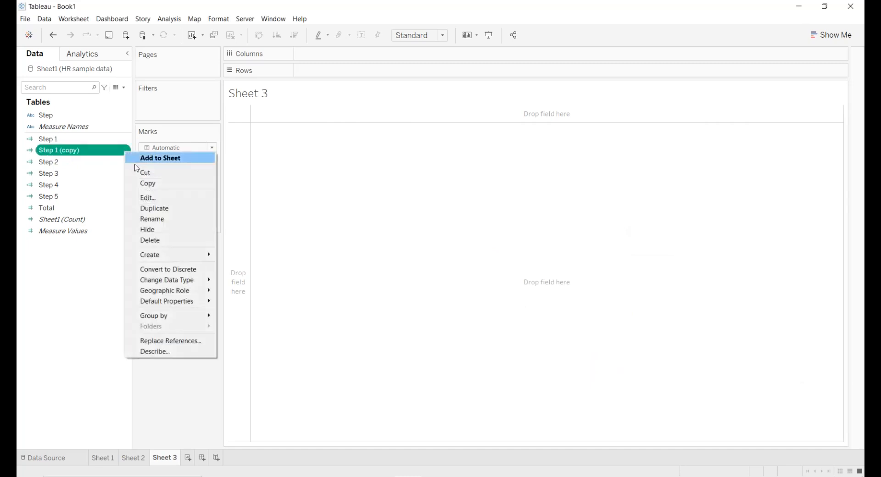
pyautogui.click(144, 197)
pyautogui.press('BackSpace')
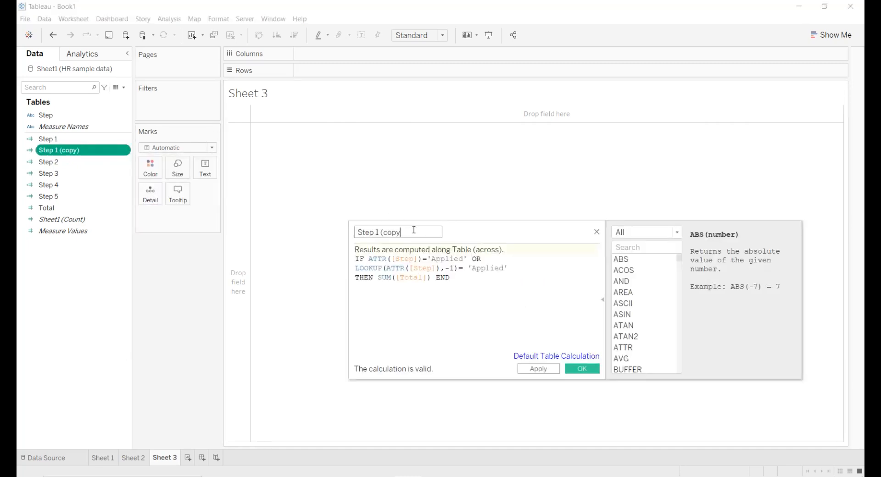
# Replace both 'Applied' values in the Step 6 formula with 'Hired' and save the calculation
pyautogui.doubleClick(457, 258)
pyautogui.write('Hir')
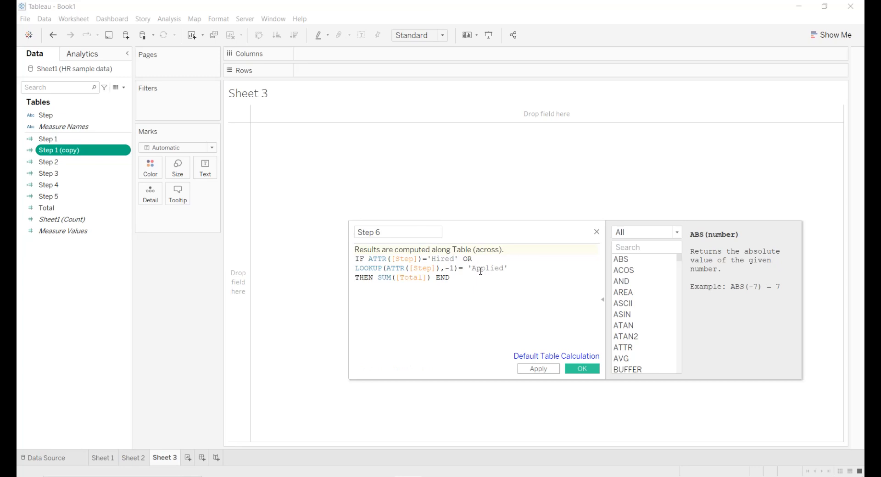
pyautogui.doubleClick(490, 270)
pyautogui.write('Hir')
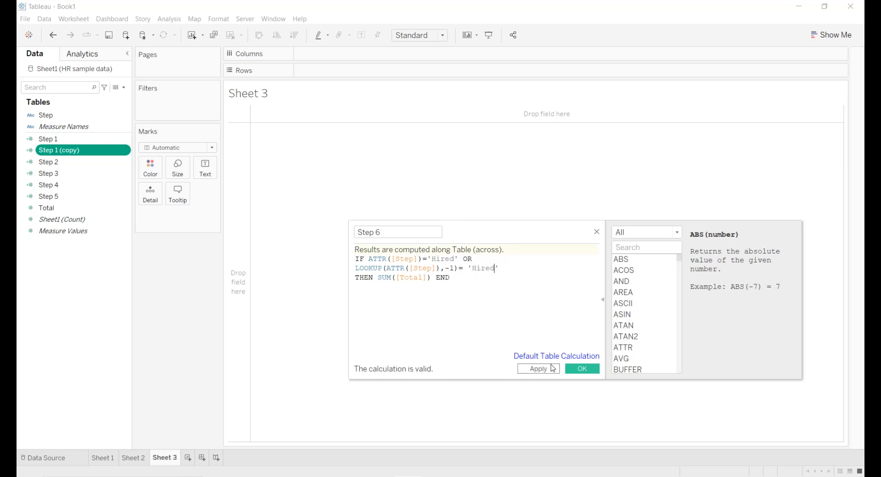
pyautogui.click(580, 370)
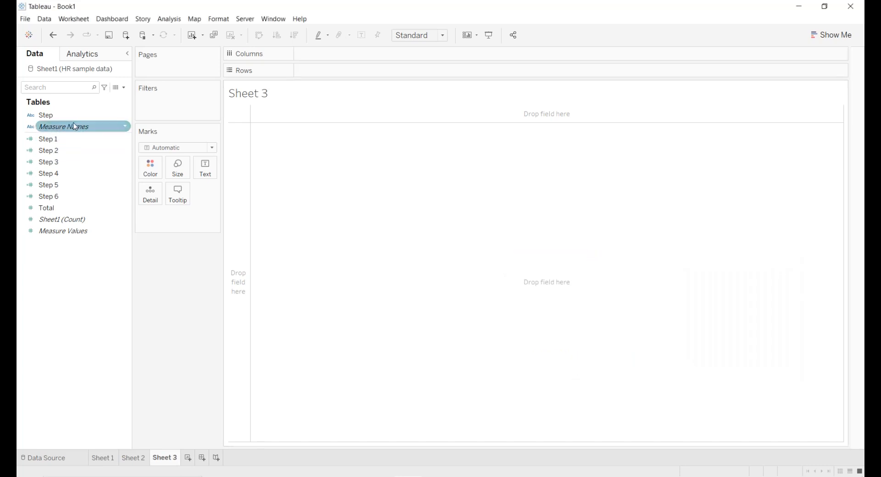
# Filter the sheet by Measure Names, excluding Count of Sheet1 and Total so only Step 1 to Step 6 are included
pyautogui.moveTo(76, 132); pyautogui.dragTo(178, 108)
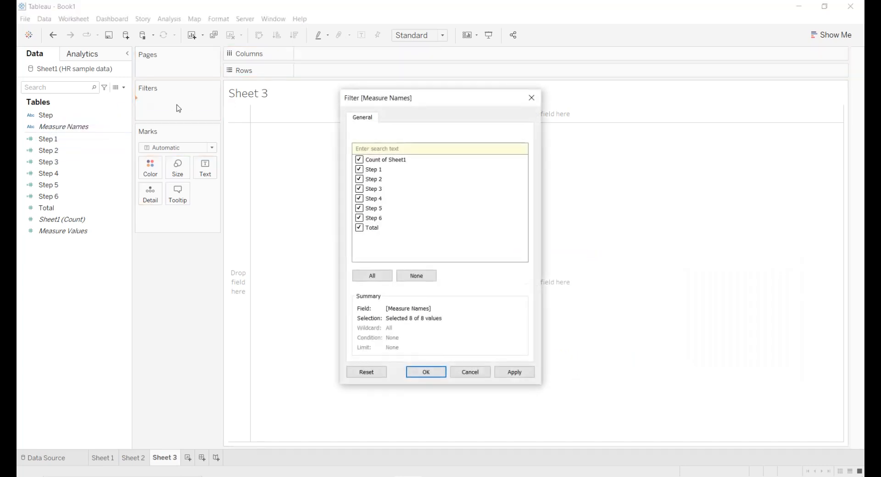
pyautogui.click(365, 161)
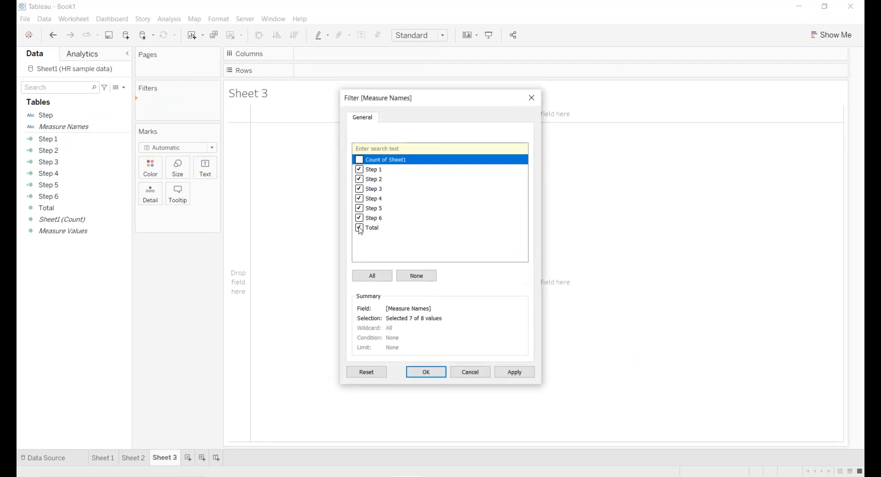
pyautogui.click(517, 371)
pyautogui.click(438, 371)
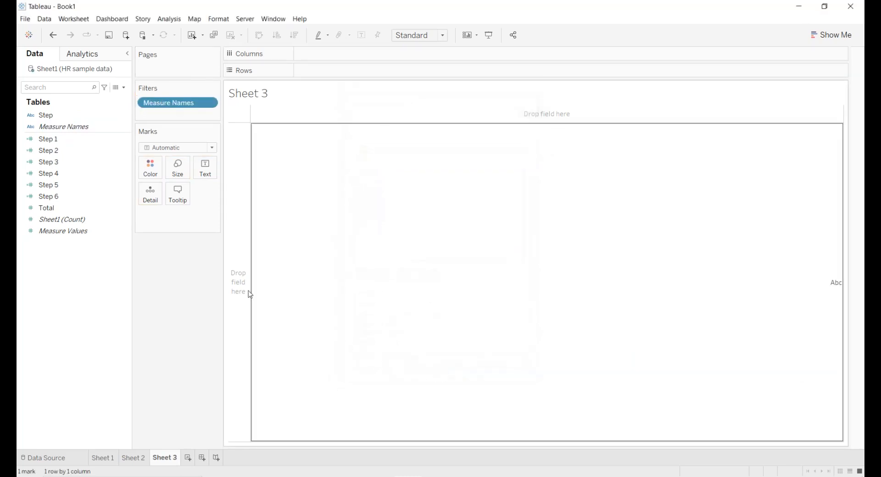
# Build a bar chart with Step as rows and Measure Values as columns, sorted descending and fitted to Entire View
pyautogui.moveTo(65, 117); pyautogui.dragTo(335, 73)
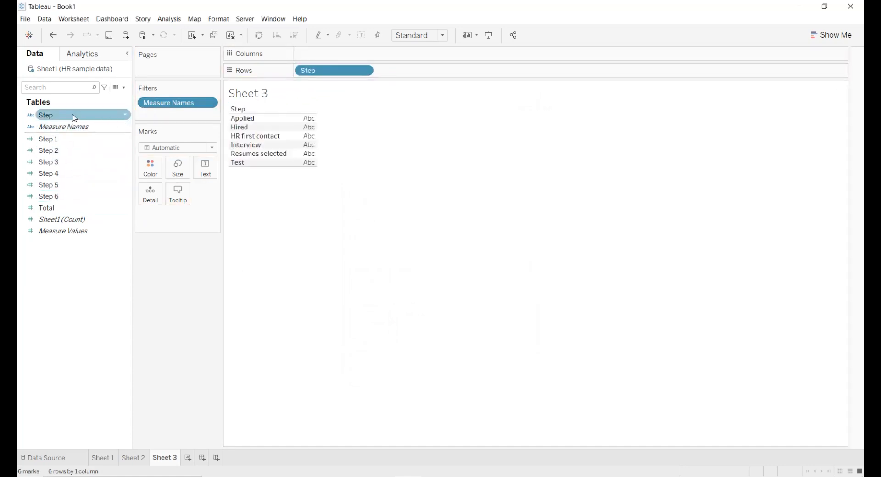
pyautogui.moveTo(75, 230); pyautogui.dragTo(350, 61)
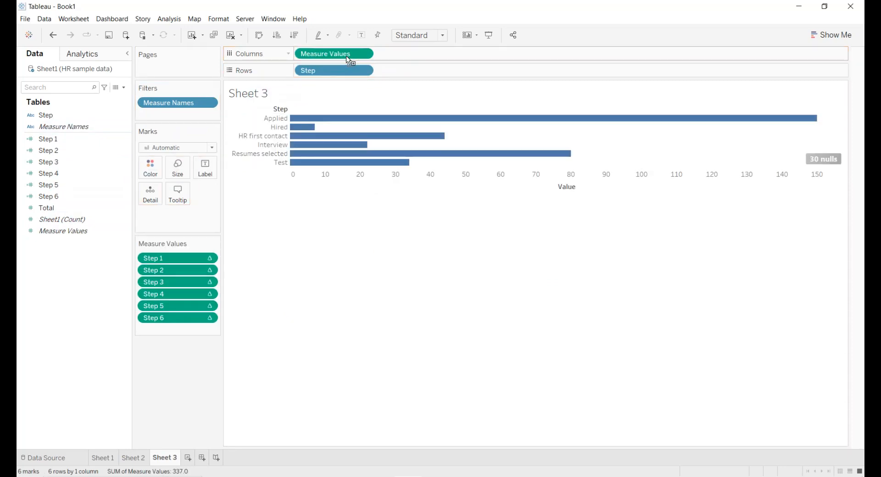
pyautogui.click(294, 35)
pyautogui.click(443, 36)
pyautogui.click(416, 75)
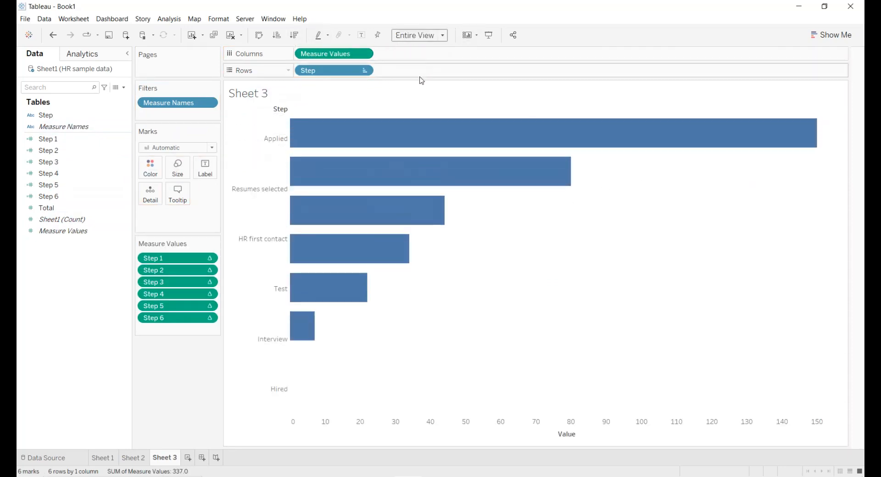
# Duplicate Measure Values on the columns and reverse the scale of the first value axis to mirror the bars
pyautogui.moveTo(337, 57); pyautogui.dragTo(429, 57)
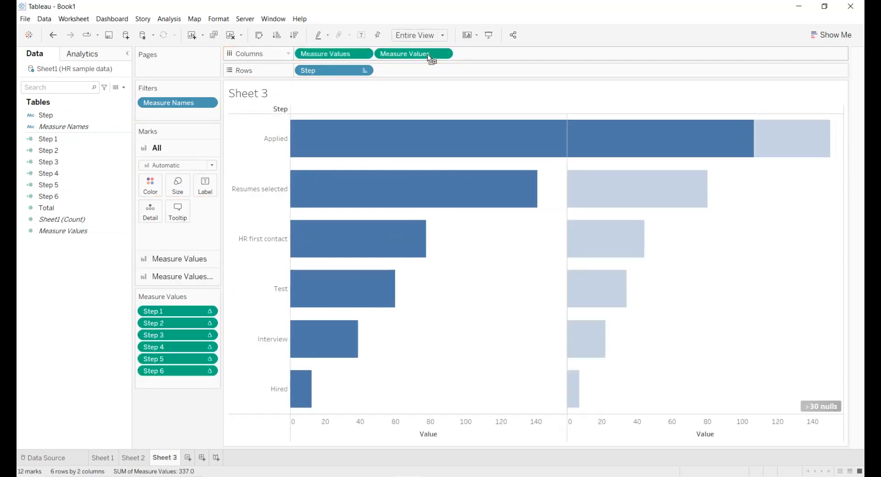
pyautogui.doubleClick(459, 439)
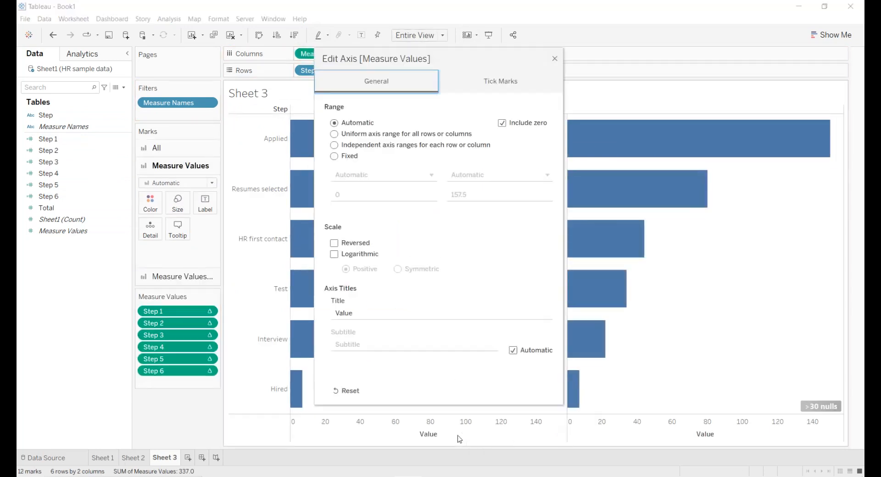
pyautogui.click(336, 243)
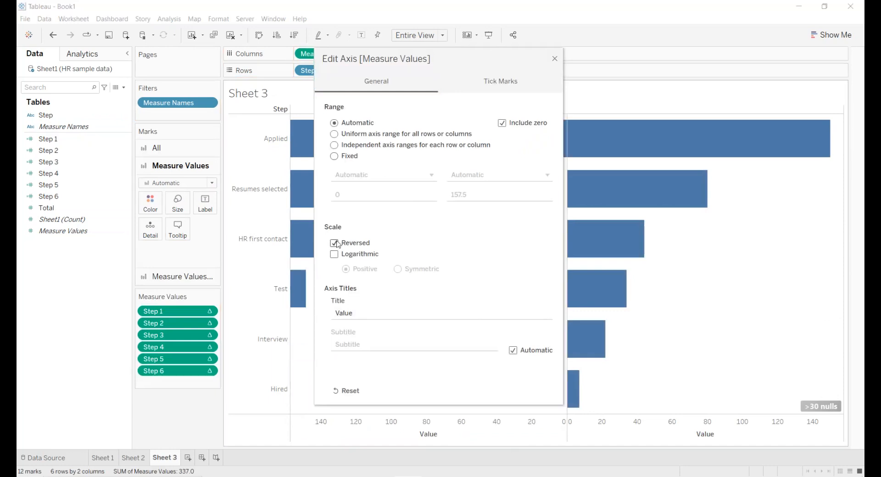
pyautogui.click(555, 59)
# Change the mark type to Area for all measures and color the marks by Measure Names
pyautogui.click(193, 149)
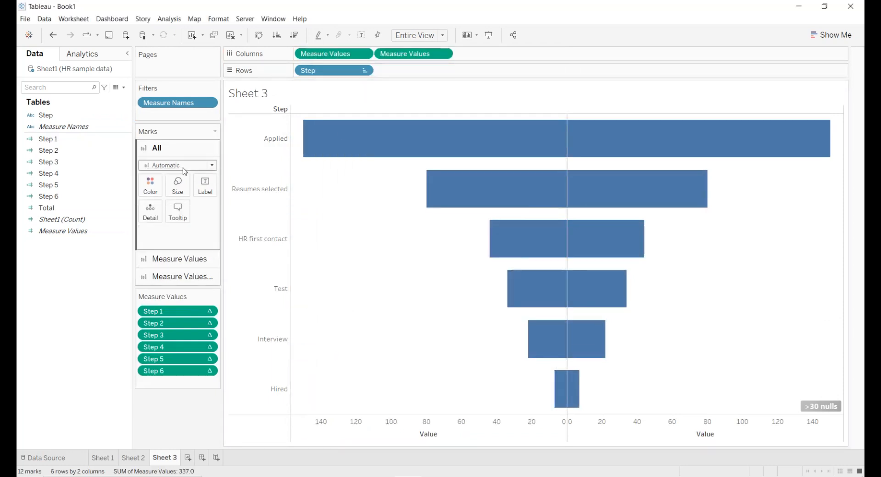
pyautogui.click(185, 166)
pyautogui.click(181, 210)
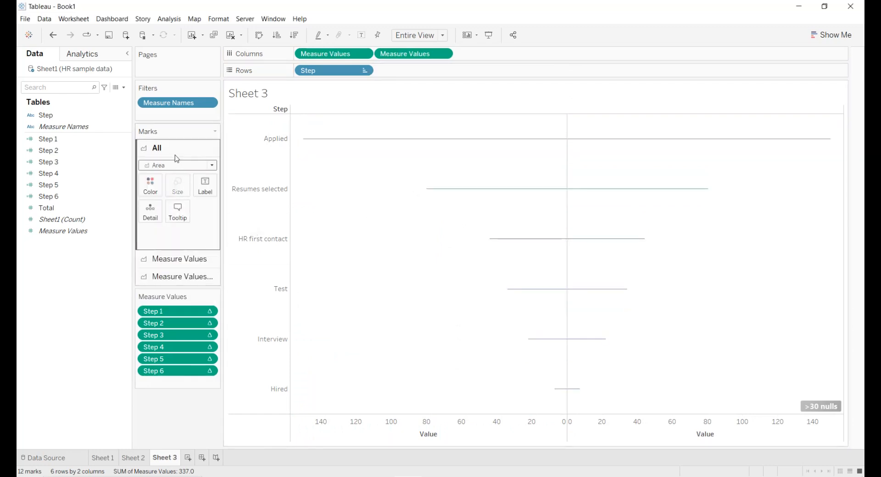
pyautogui.moveTo(175, 107); pyautogui.dragTo(154, 190)
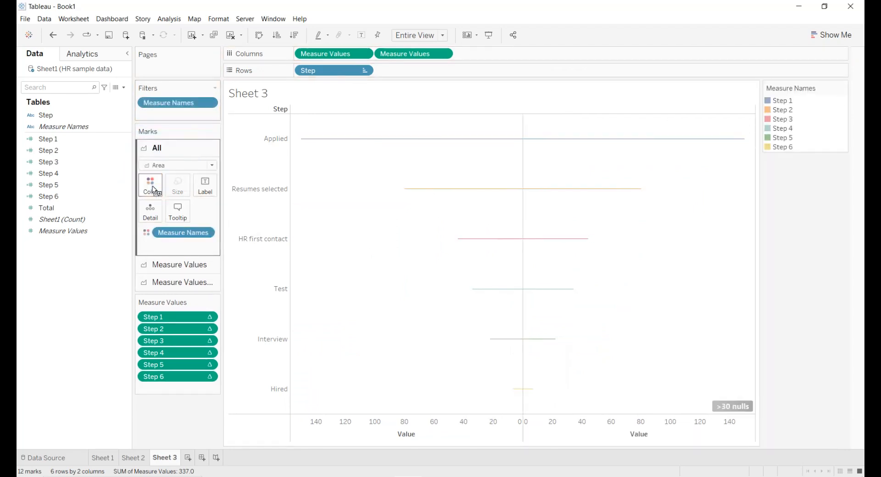
# Turn off stacking of the marks
pyautogui.click(169, 18)
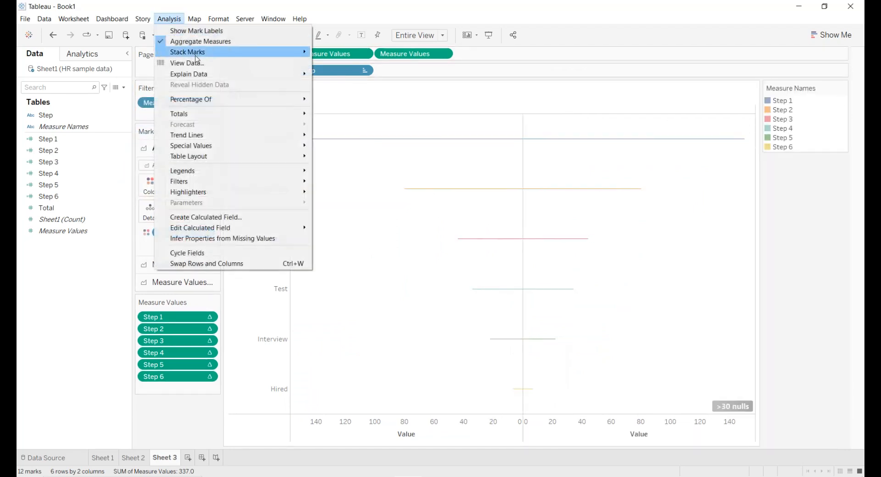
pyautogui.moveTo(275, 52)
pyautogui.click(355, 78)
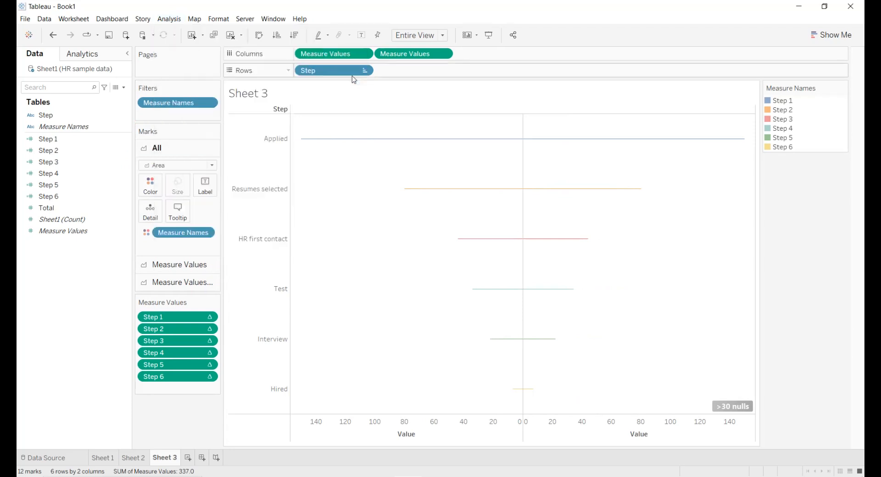
# Set the Step 1, Step 2 and Step 3 table calculations to compute using Step
pyautogui.click(209, 317)
pyautogui.moveTo(225, 398)
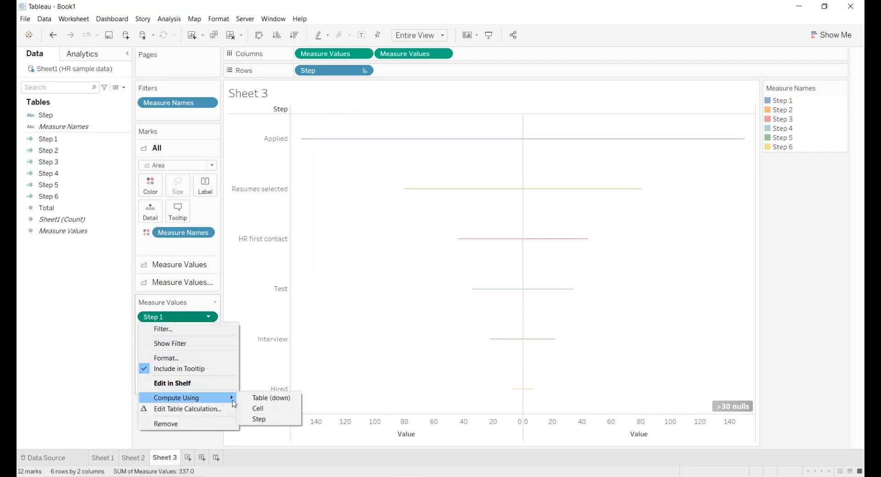
pyautogui.click(258, 419)
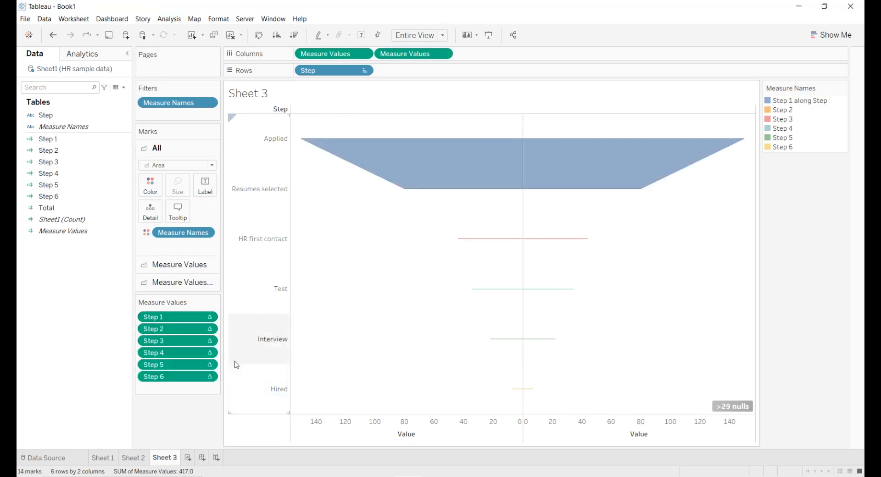
pyautogui.click(208, 329)
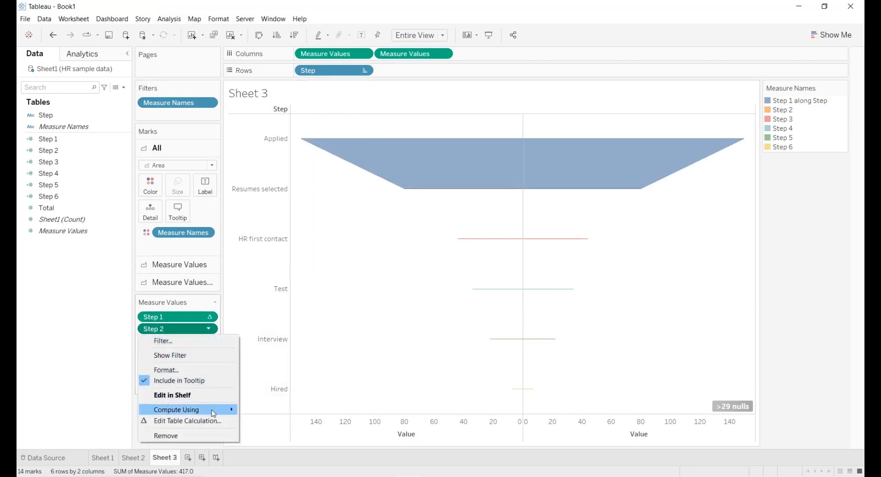
pyautogui.moveTo(211, 410)
pyautogui.click(252, 431)
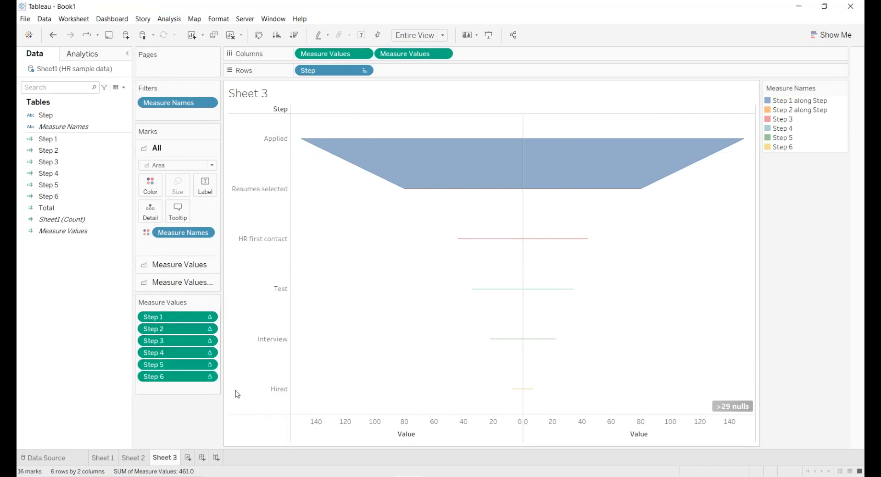
pyautogui.click(209, 341)
pyautogui.moveTo(225, 422)
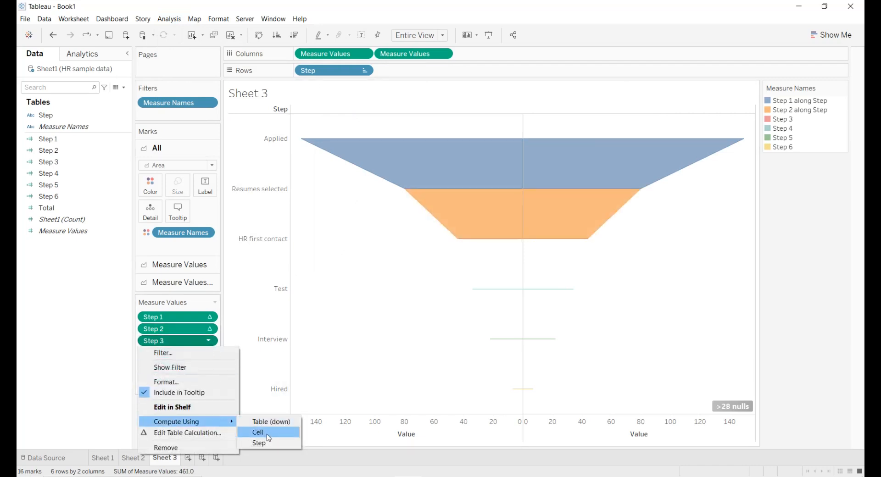
pyautogui.click(255, 444)
# Set the Step 4, Step 5 and Step 6 table calculations to compute using Step
pyautogui.click(209, 352)
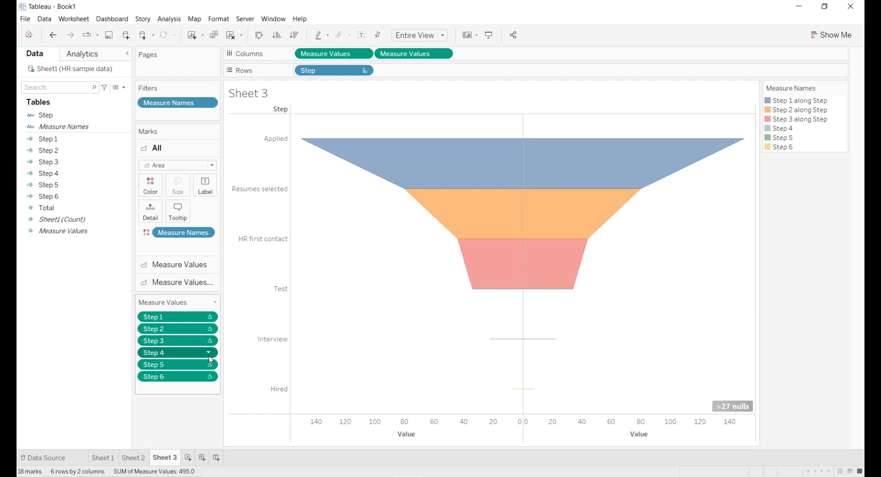
pyautogui.moveTo(224, 434)
pyautogui.click(258, 455)
pyautogui.click(209, 364)
pyautogui.moveTo(225, 445)
pyautogui.click(258, 466)
pyautogui.click(210, 377)
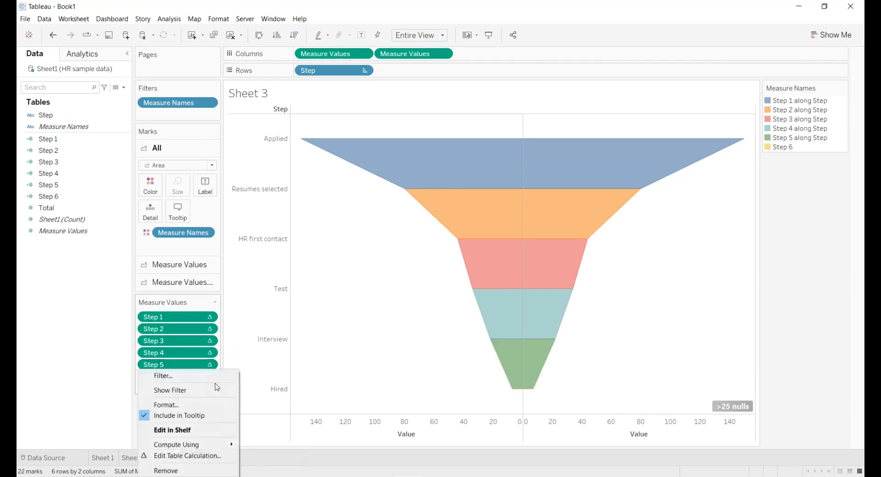
pyautogui.moveTo(218, 445)
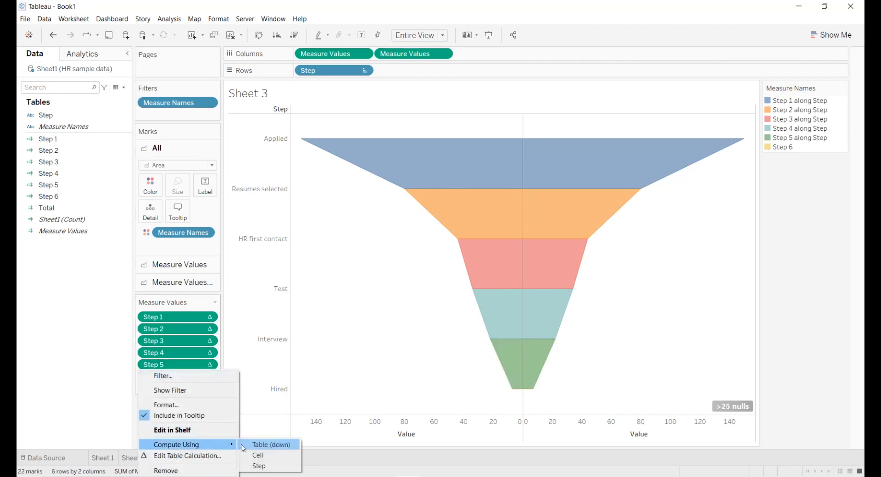
pyautogui.click(259, 466)
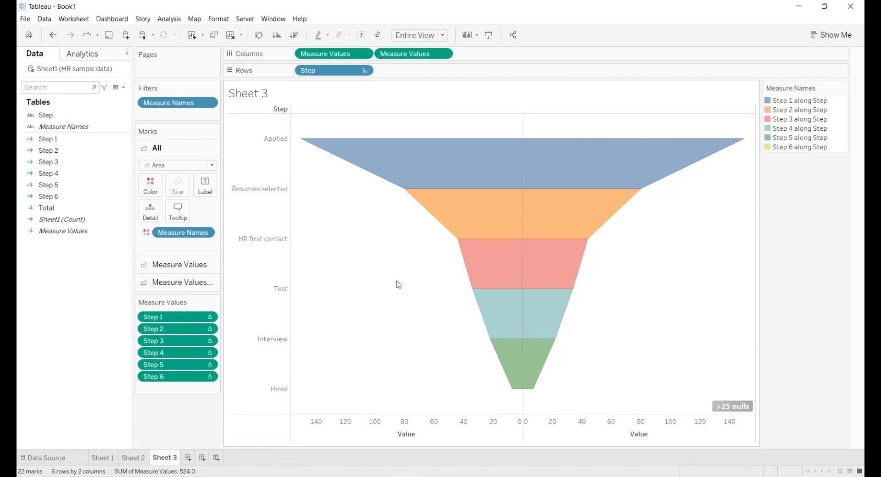
# Hide the Step row header and the value axis headers of the funnel chart
pyautogui.rightClick(263, 207)
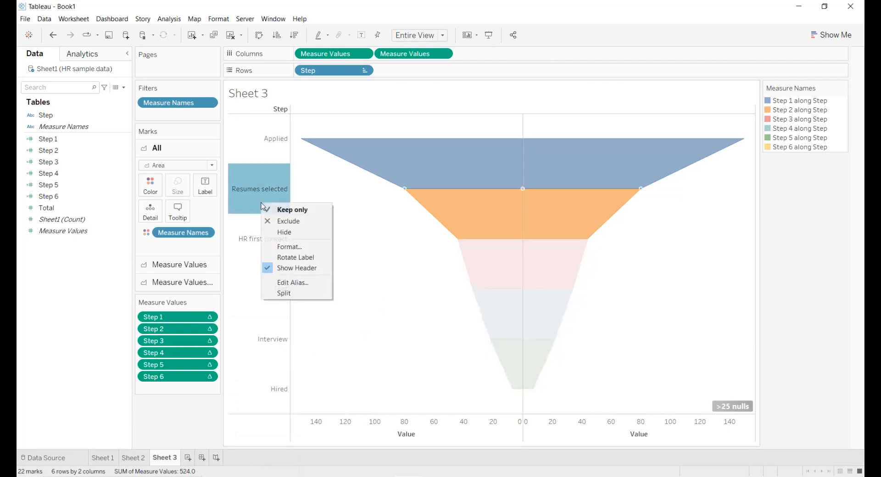
pyautogui.click(286, 268)
pyautogui.rightClick(403, 429)
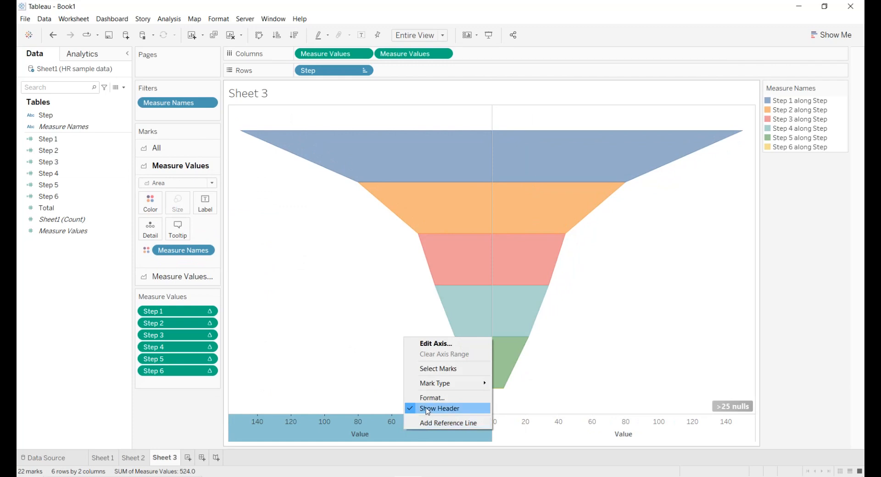
pyautogui.click(428, 409)
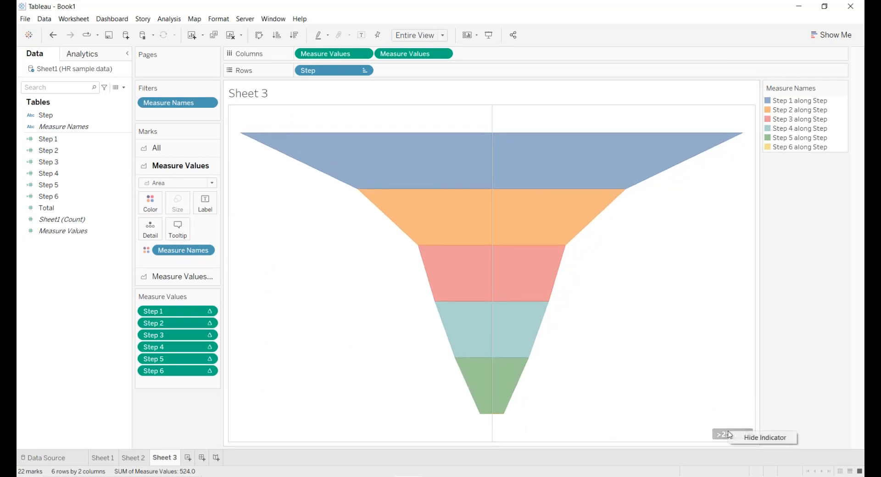
# Hide the null values indicator and the sheet title of the funnel chart
pyautogui.click(739, 438)
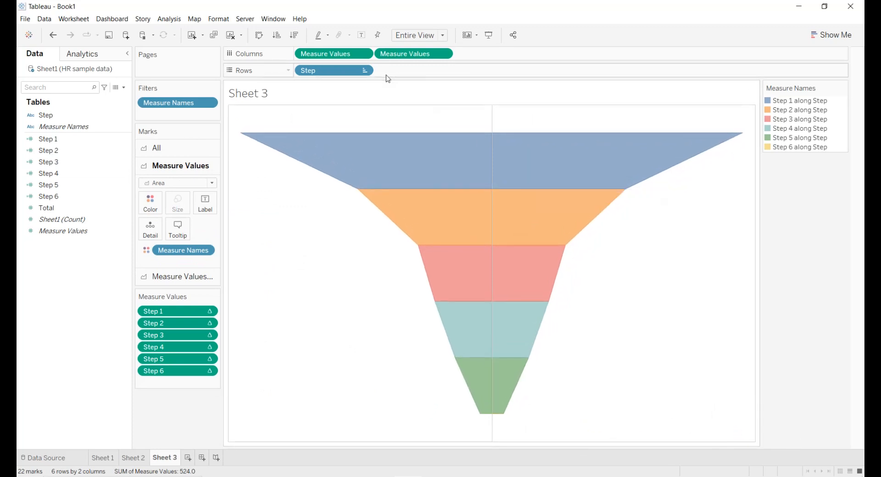
pyautogui.rightClick(378, 92)
pyautogui.click(390, 120)
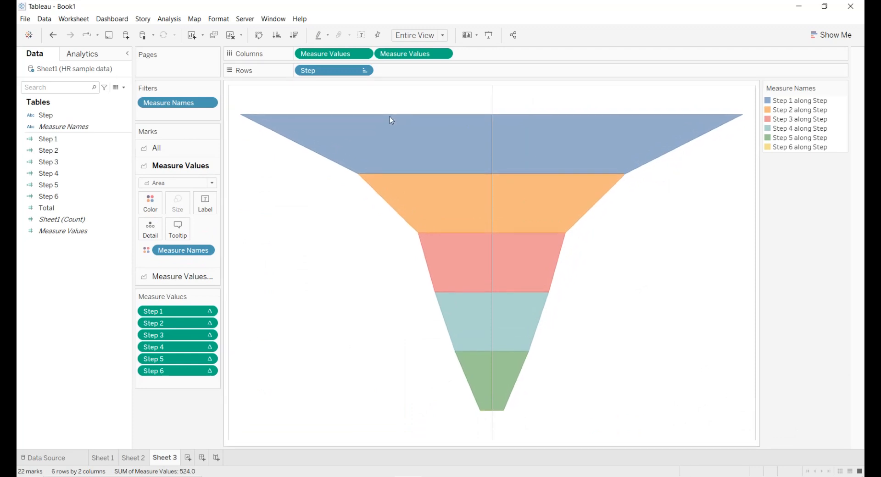
# Set the pane borders of the sheet's row divider and column divider to None
pyautogui.rightClick(304, 186)
pyautogui.click(331, 238)
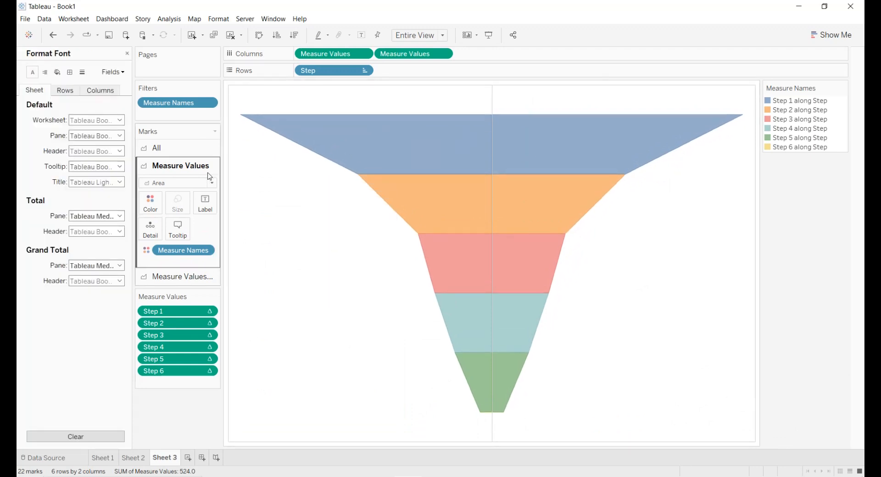
pyautogui.click(69, 72)
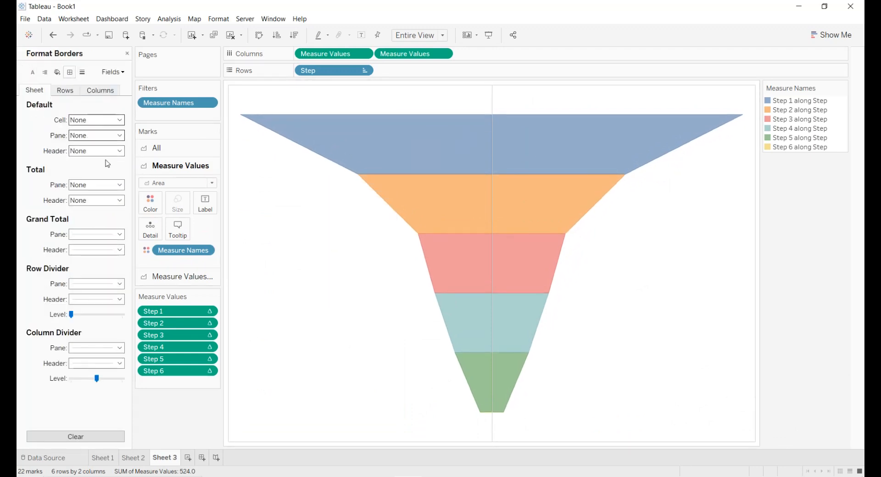
pyautogui.click(86, 289)
pyautogui.click(103, 295)
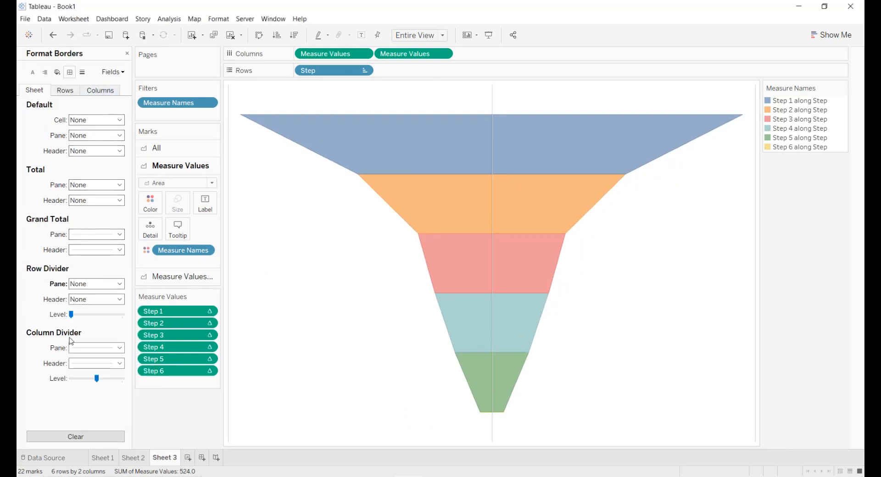
pyautogui.click(80, 350)
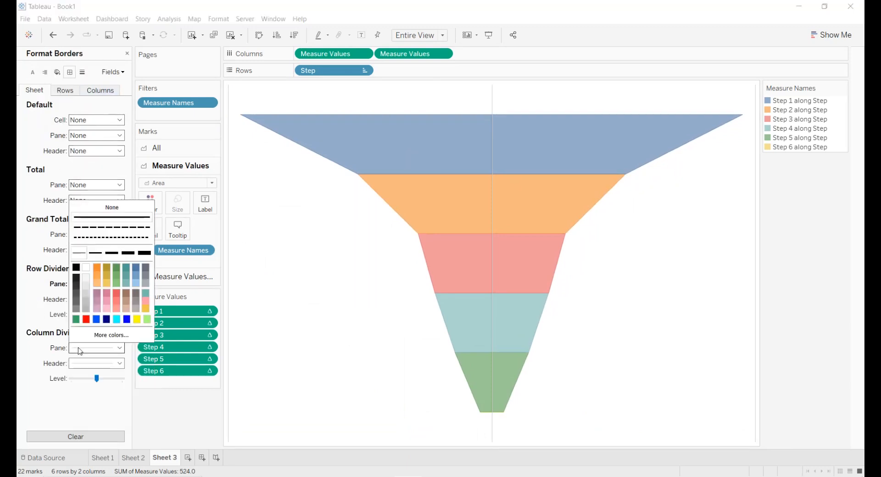
pyautogui.click(104, 207)
# Set the color opacity of all marks in the funnel to 100%
pyautogui.click(159, 202)
pyautogui.click(161, 149)
pyautogui.click(151, 186)
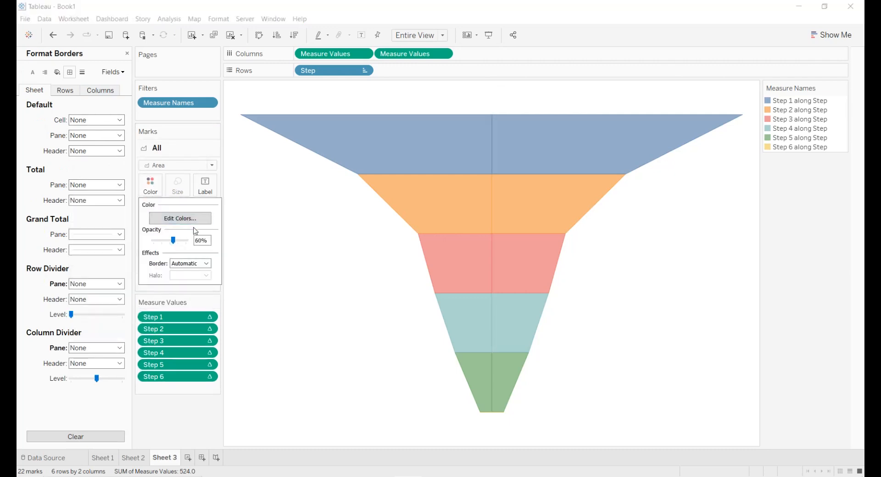
pyautogui.moveTo(173, 242); pyautogui.dragTo(190, 241)
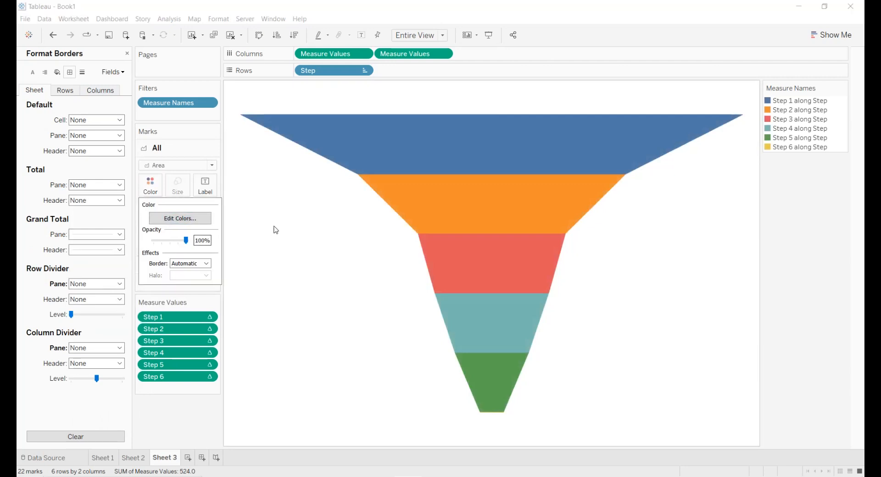
pyautogui.click(284, 224)
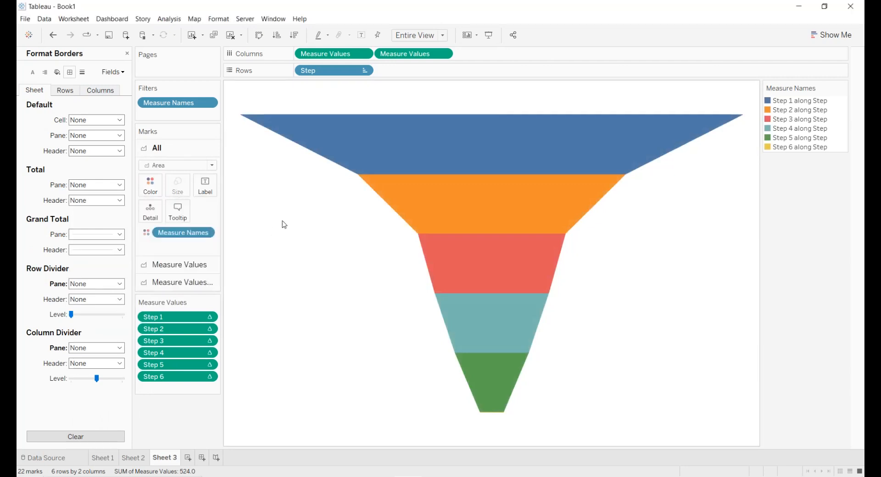
# Label the marks of the first Measure Values axis with Step and the sum of Total
pyautogui.click(198, 264)
pyautogui.moveTo(326, 74); pyautogui.dragTo(208, 210)
pyautogui.moveTo(63, 210); pyautogui.dragTo(201, 206)
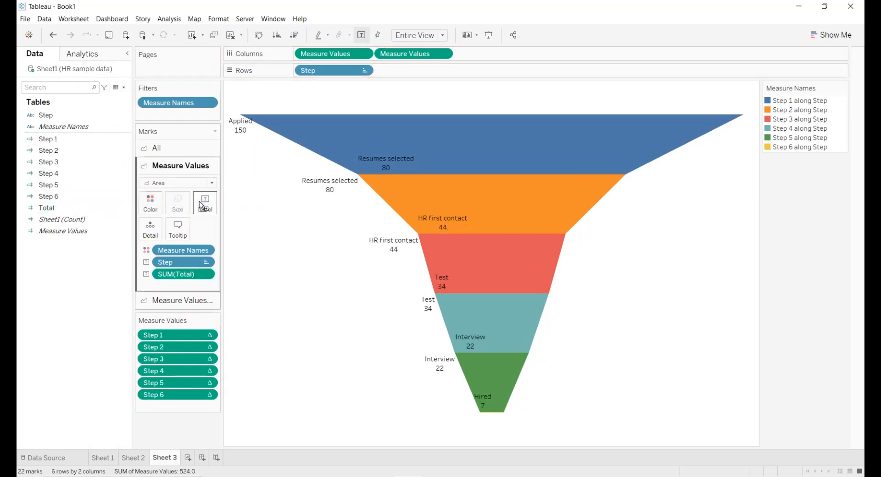
# Align the mark labels to the bottom vertically and to the left horizontally
pyautogui.click(202, 205)
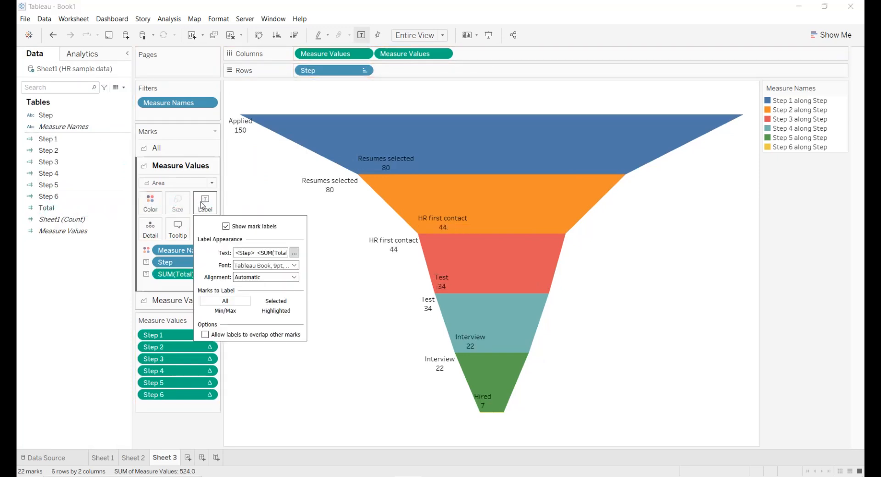
pyautogui.click(247, 279)
pyautogui.click(249, 357)
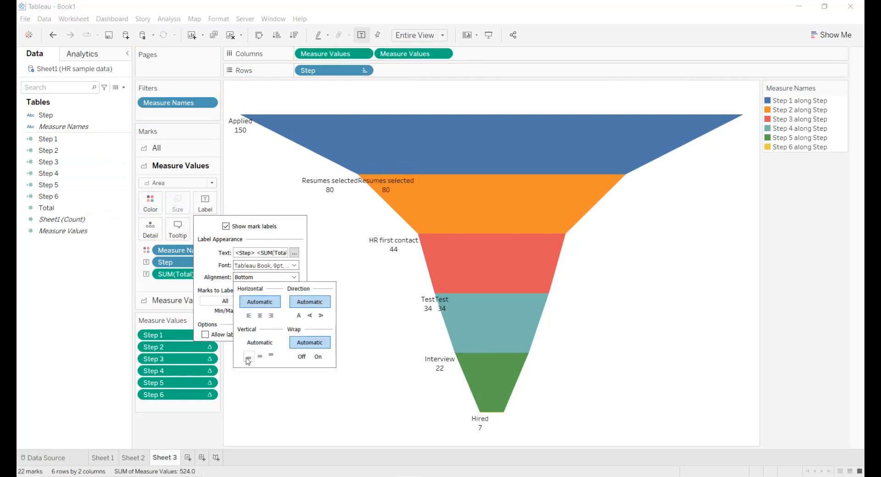
pyautogui.click(249, 316)
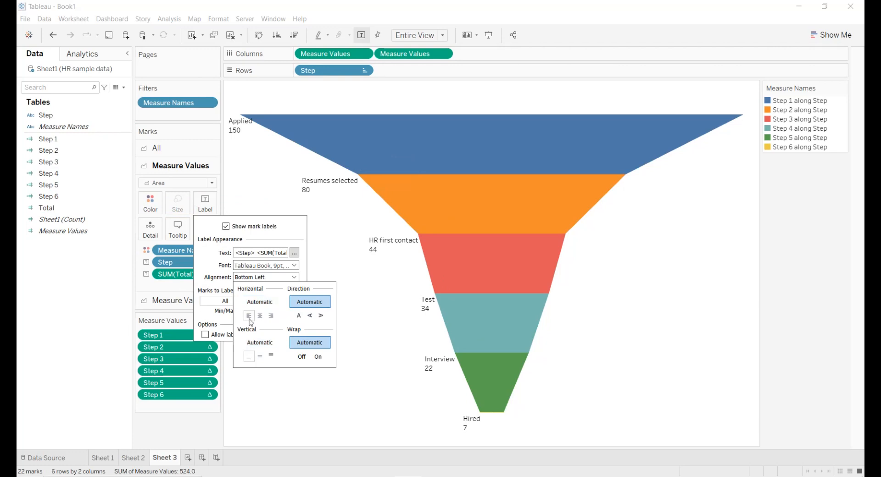
# Make the mark labels bold and set their font size to 11
pyautogui.click(268, 266)
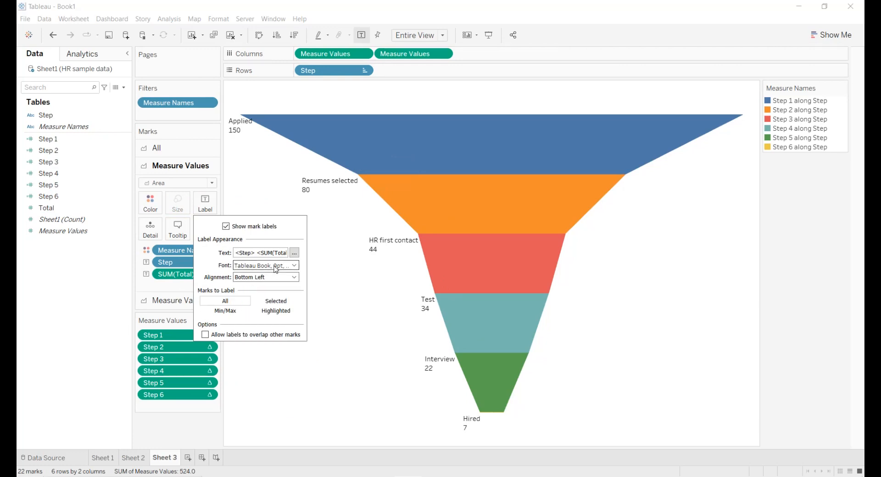
pyautogui.click(269, 266)
pyautogui.click(273, 295)
pyautogui.click(258, 294)
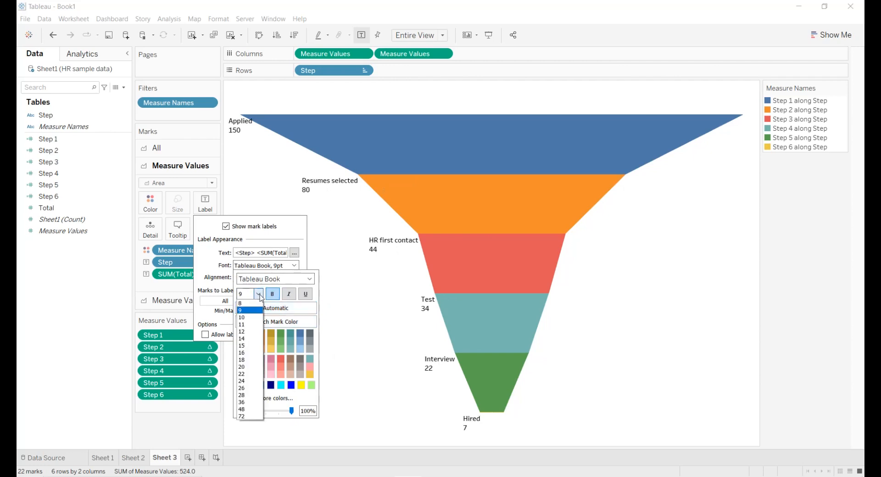
pyautogui.click(250, 326)
pyautogui.click(332, 236)
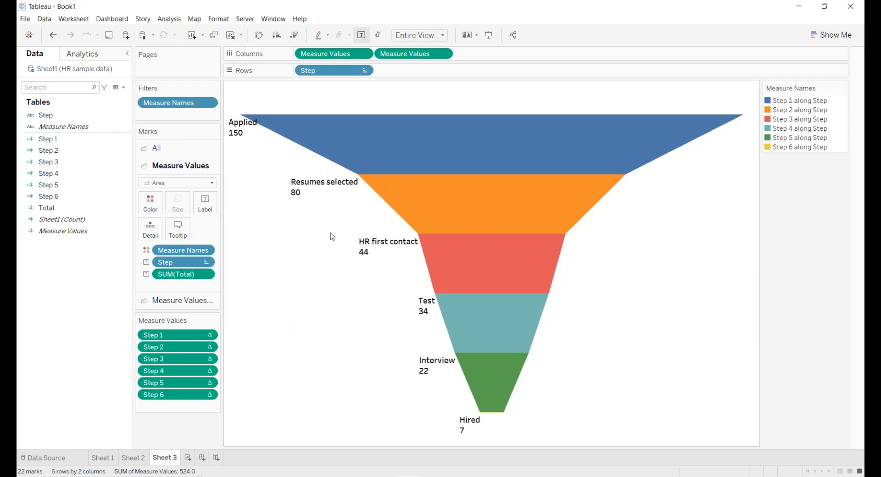
# Hide the Measure Names color legend card
pyautogui.click(843, 88)
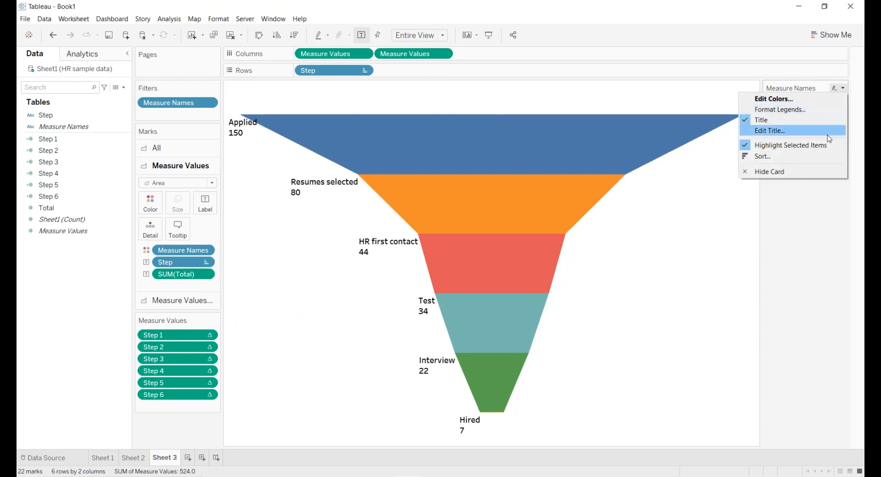
pyautogui.click(806, 174)
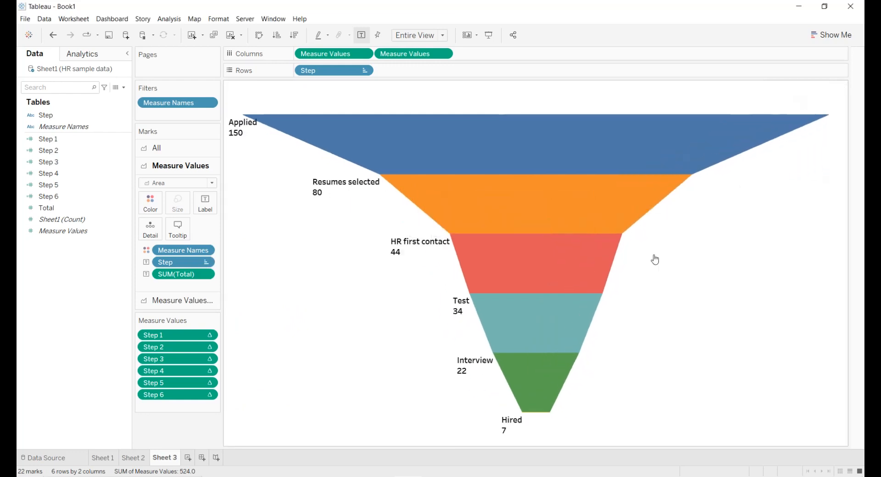